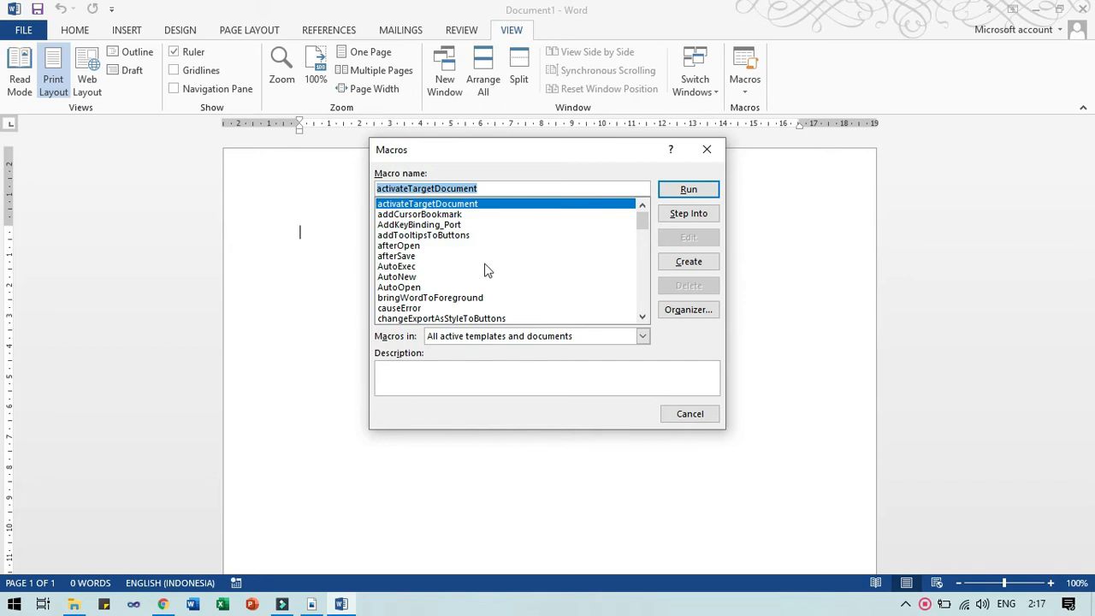
Dismiss the existing macros list and bring up the View tab's Macros dropdown options.
{"action": "left_click", "coordinate": [494, 298]}
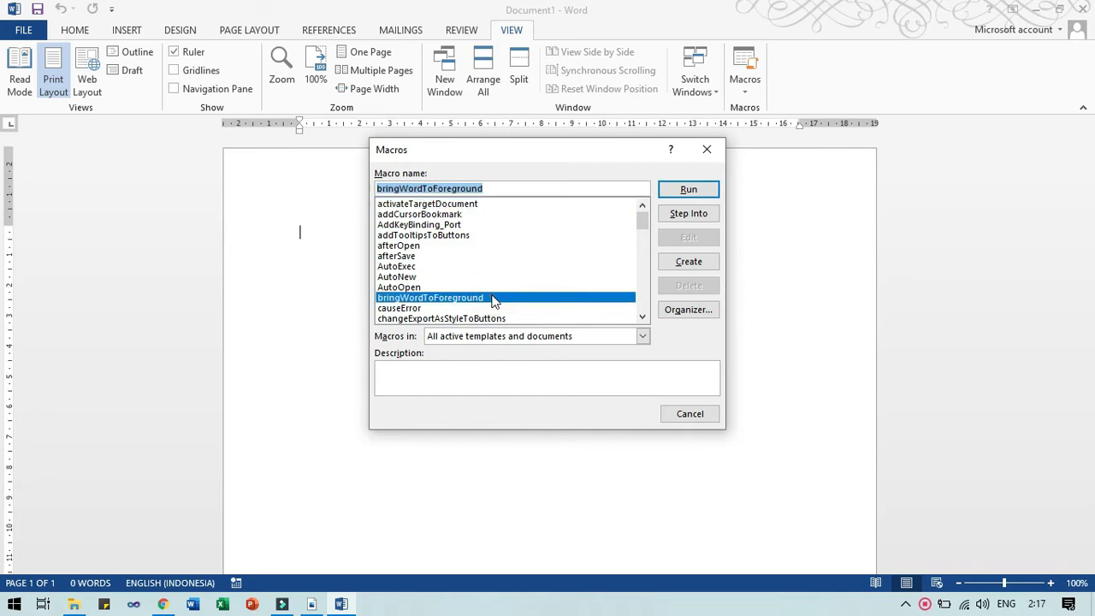
{"action": "left_click", "coordinate": [713, 154]}
{"action": "left_click", "coordinate": [758, 85]}
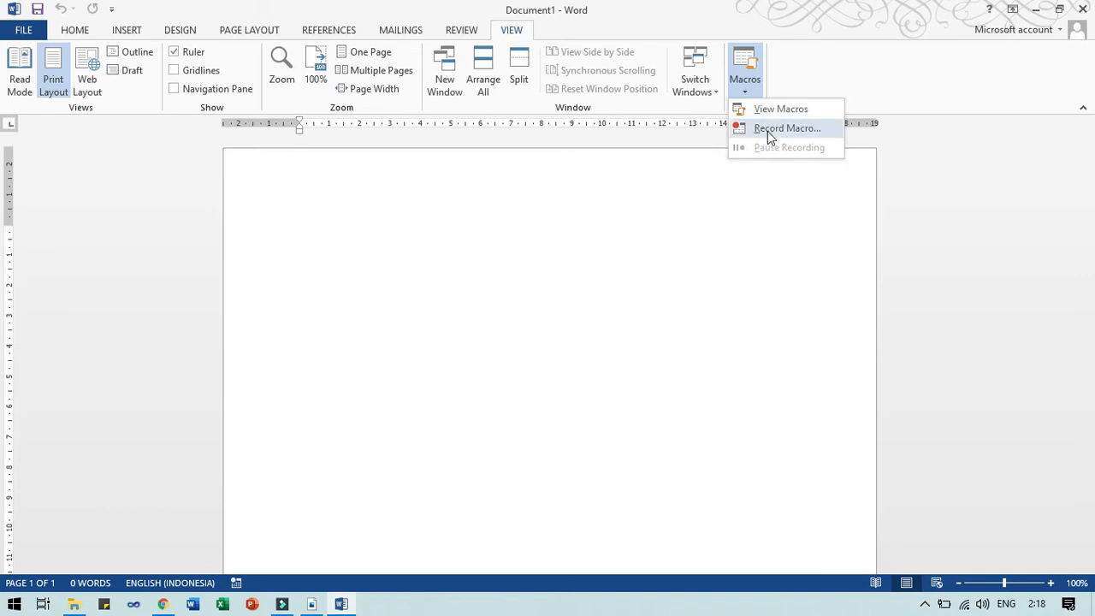
Start a new macro recording named Membuat_Tabelku and show the storage location choices.
{"action": "left_click", "coordinate": [791, 127]}
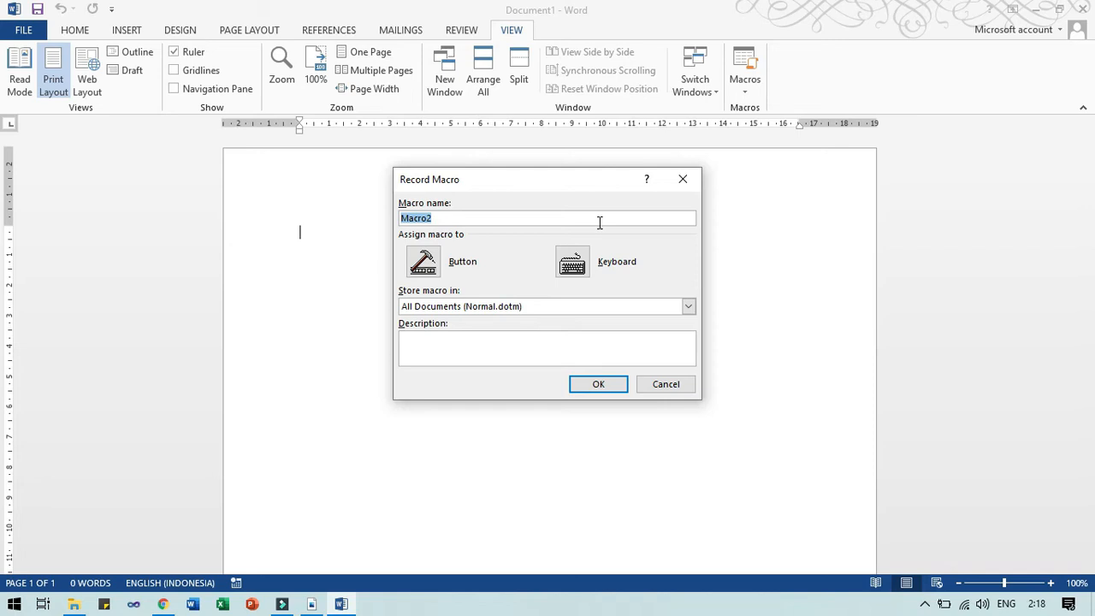
{"action": "type", "text": "Membuat"}
{"action": "key", "text": "BackSpace"}
{"action": "type", "text": "_Tabelku"}
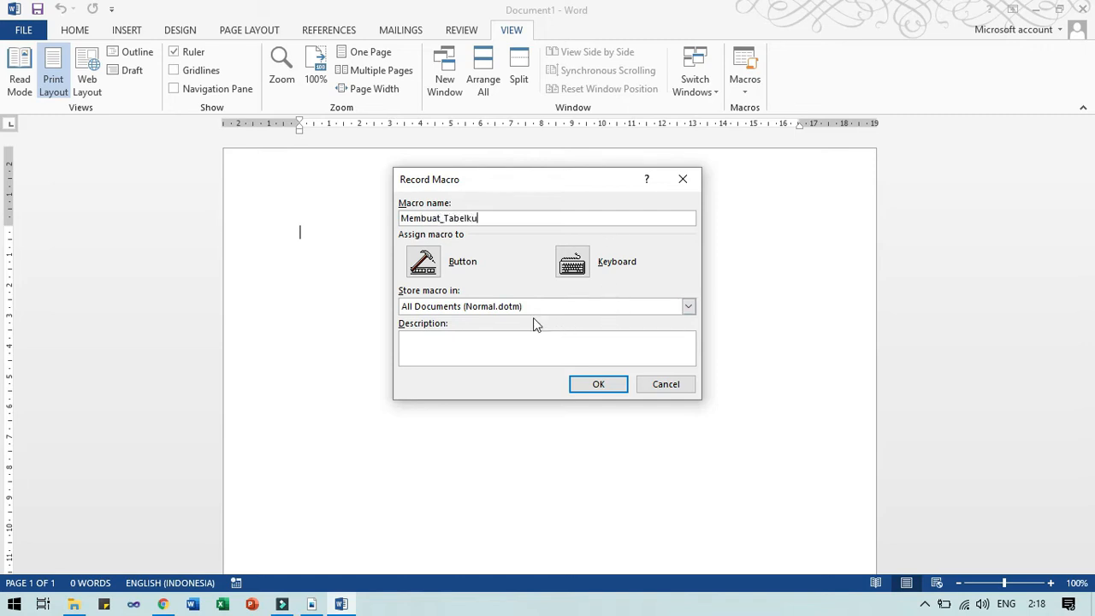
{"action": "left_click", "coordinate": [484, 308]}
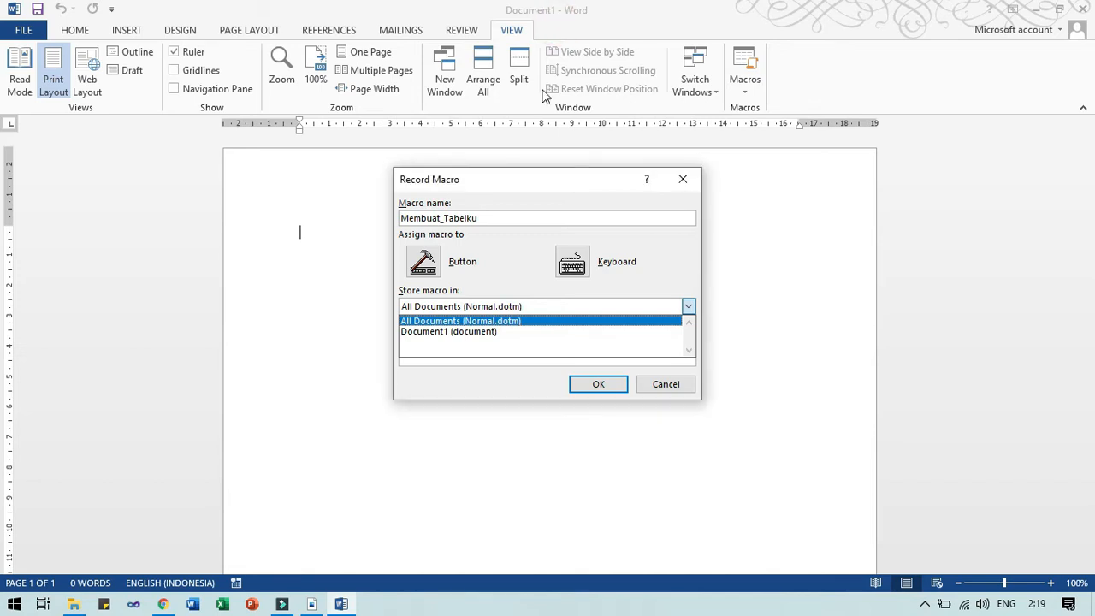
Store the macro in All Documents (Normal.dotm) with the description 'Membuat Tabel'.
{"action": "left_click", "coordinate": [490, 322]}
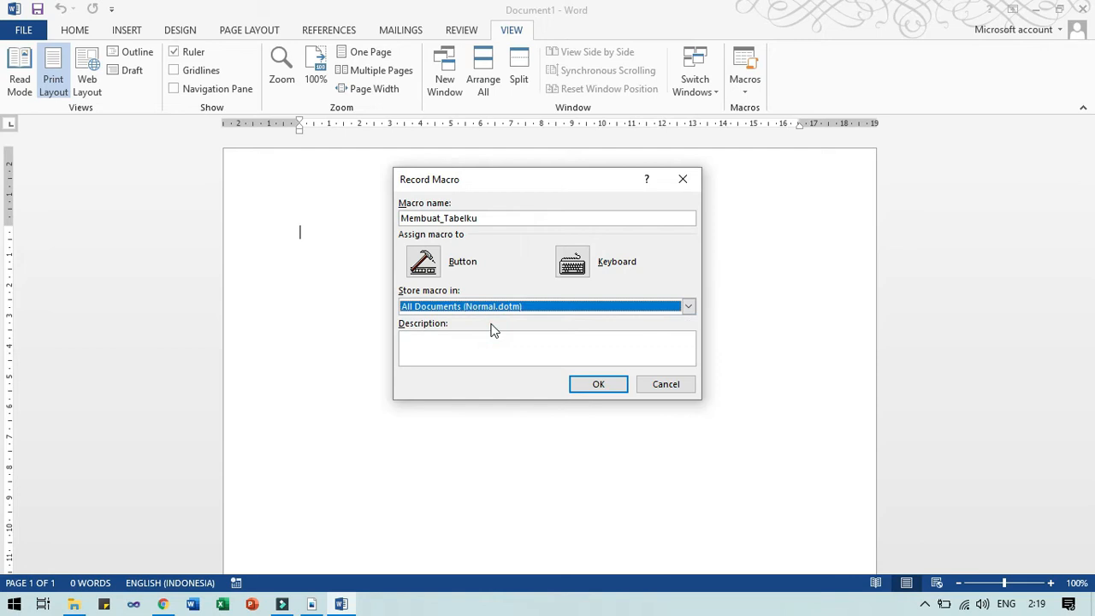
{"action": "left_click", "coordinate": [494, 338]}
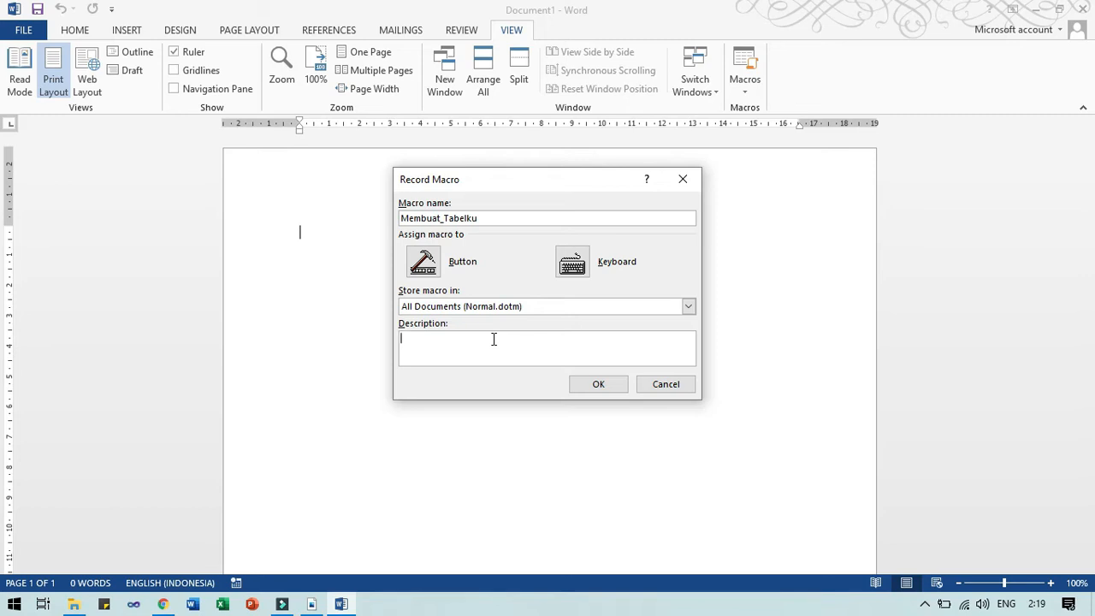
{"action": "type", "text": "Membuat Tabel"}
Open the keyboard shortcut settings and try Ctrl+T and Ctrl+B, both already in use.
{"action": "left_click", "coordinate": [573, 264]}
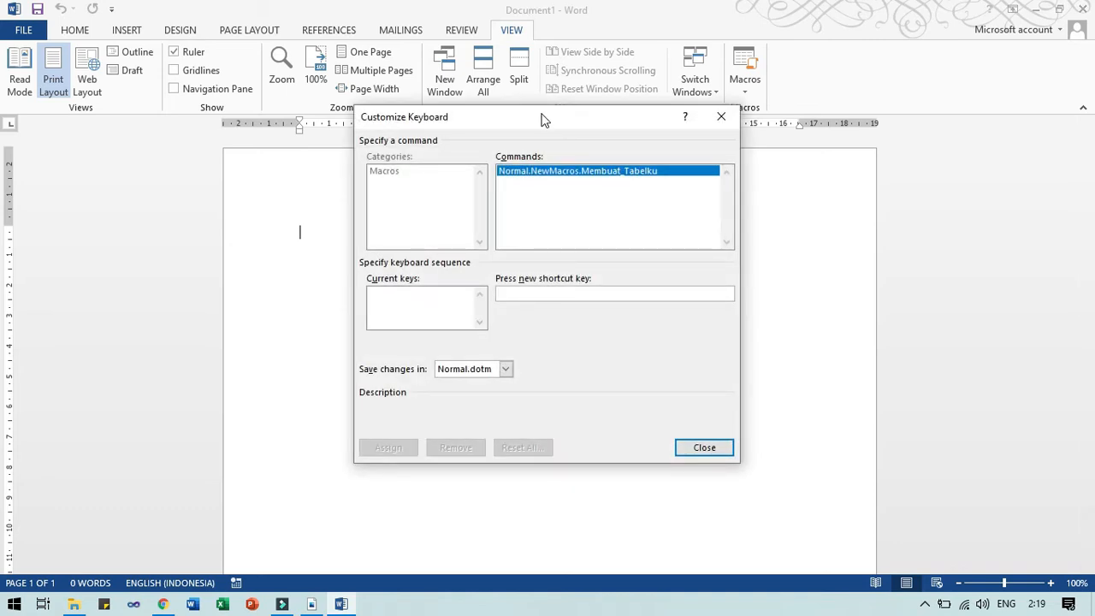
{"action": "left_click_drag", "start_coordinate": [545, 110], "coordinate": [551, 193]}
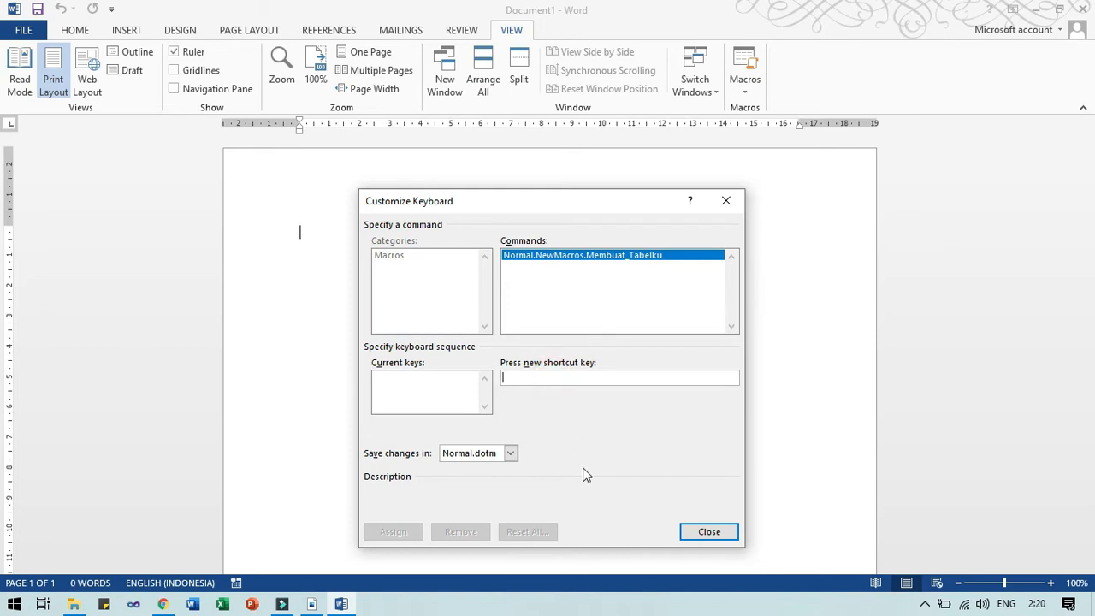
{"action": "key", "text": "ctrl+t"}
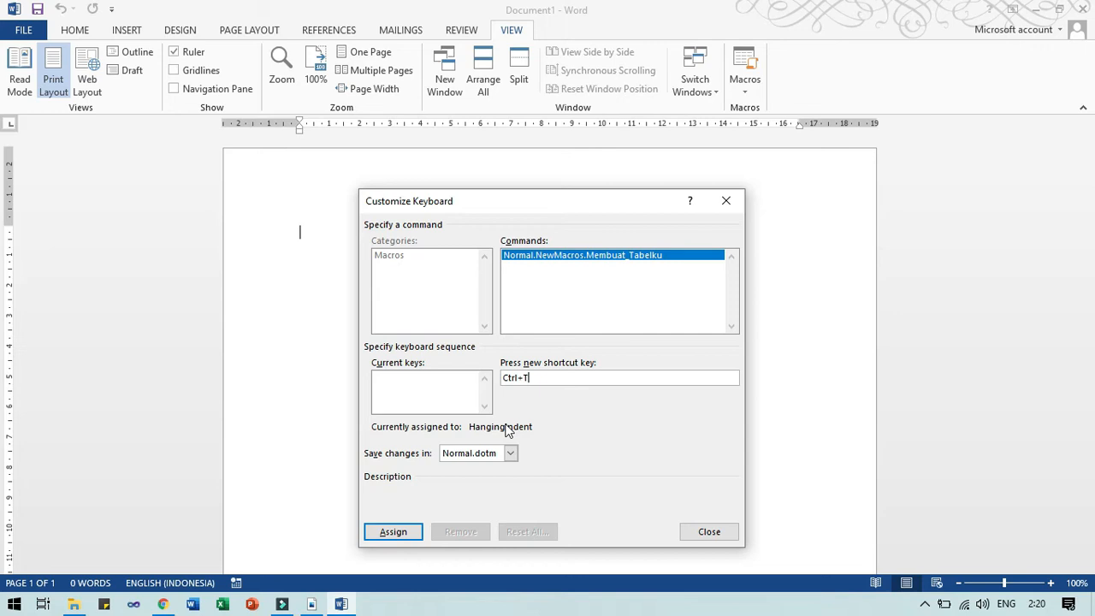
{"action": "key", "text": "BackSpace"}
{"action": "key", "text": "ctrl+b"}
{"action": "key", "text": "BackSpace"}
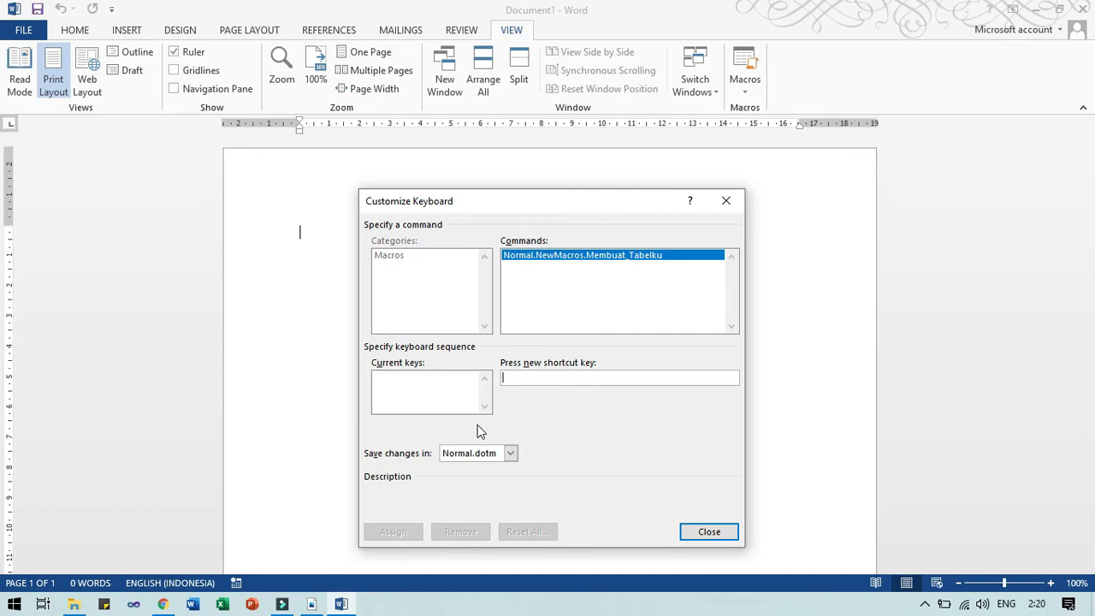
Assign Alt+Ctrl+Shift+T to the macro and close the dialog so recording begins.
{"action": "key", "text": "ctrl+alt+shift+t"}
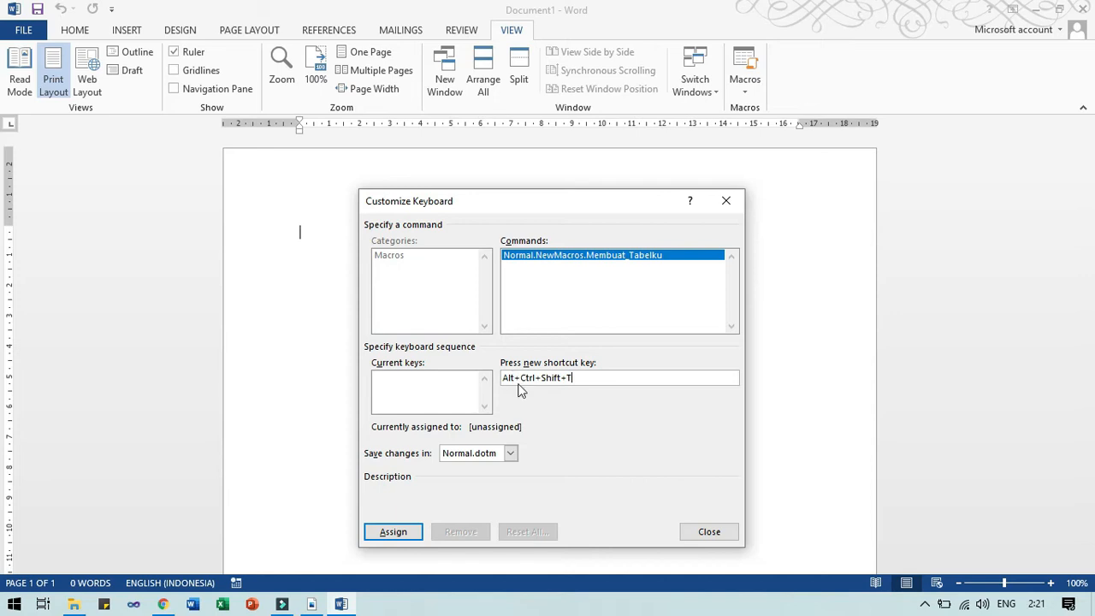
{"action": "left_click", "coordinate": [404, 540]}
{"action": "left_click", "coordinate": [404, 539]}
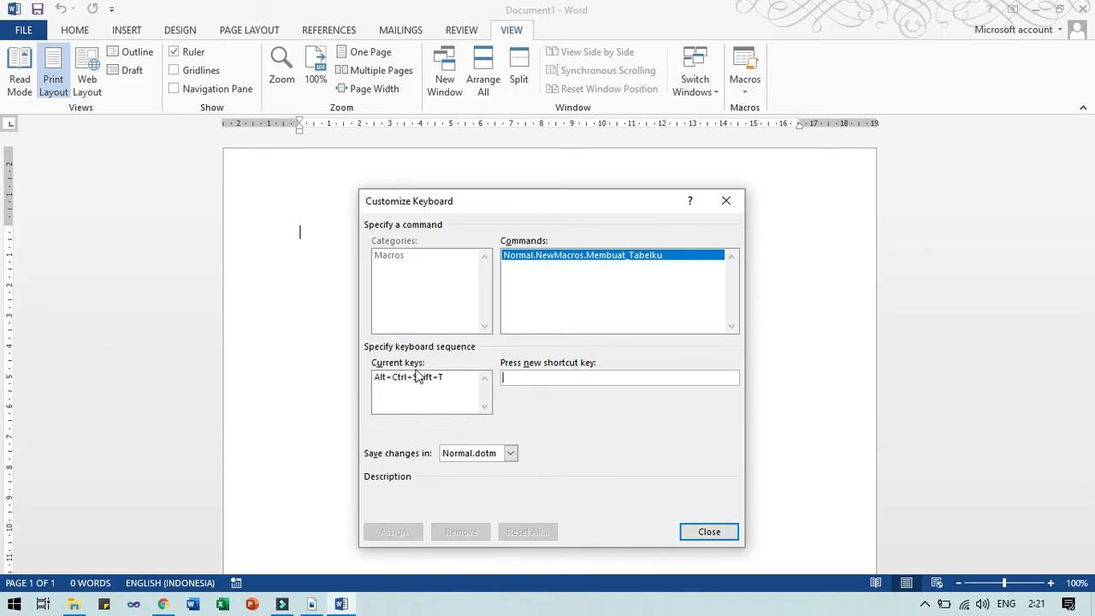
{"action": "left_click", "coordinate": [719, 536]}
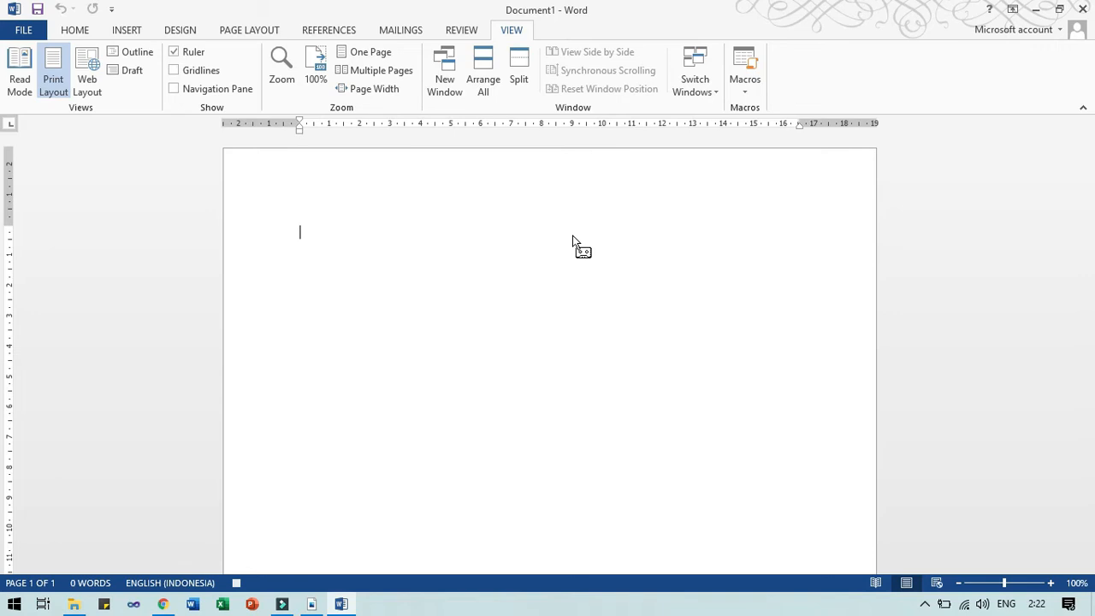
Insert a 5-column, 4-row table with headers NIM, Nama, Program Studi, Kelamin.
{"action": "left_click", "coordinate": [122, 31]}
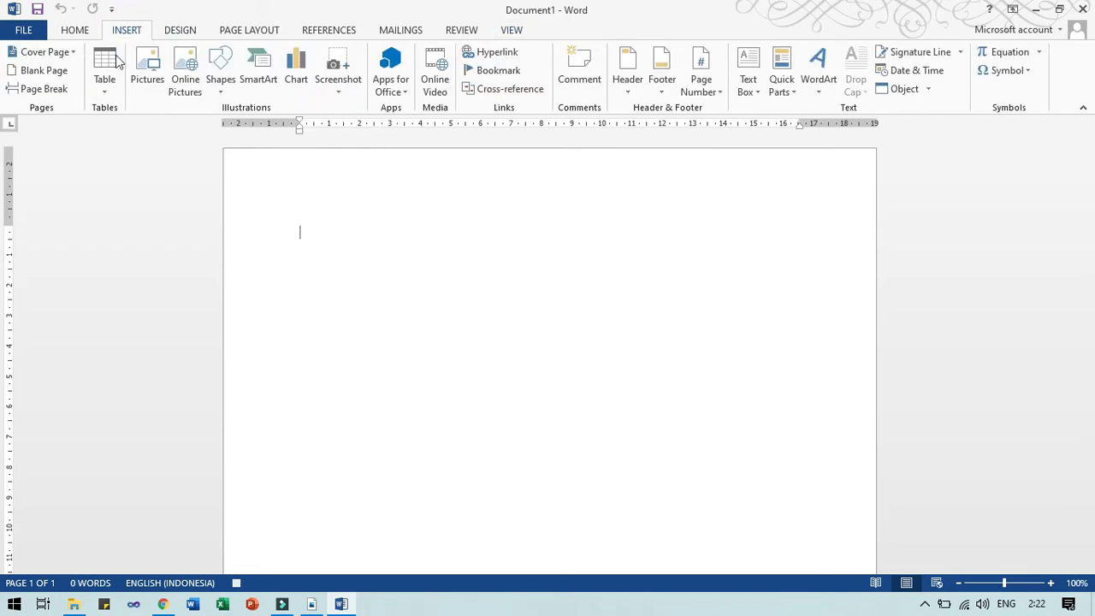
{"action": "left_click", "coordinate": [106, 81]}
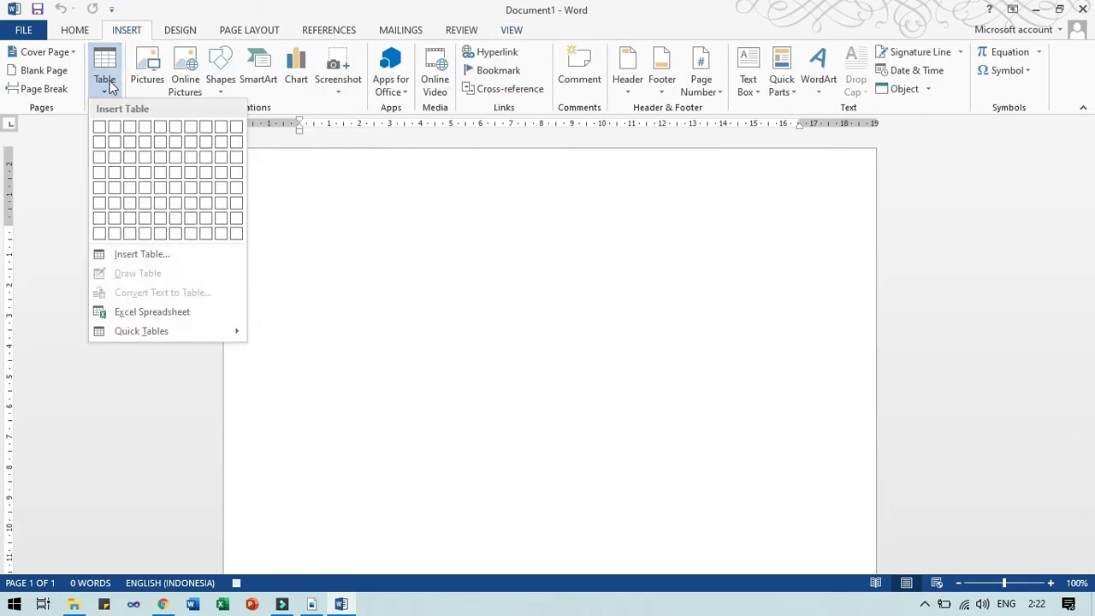
{"action": "left_click", "coordinate": [166, 171]}
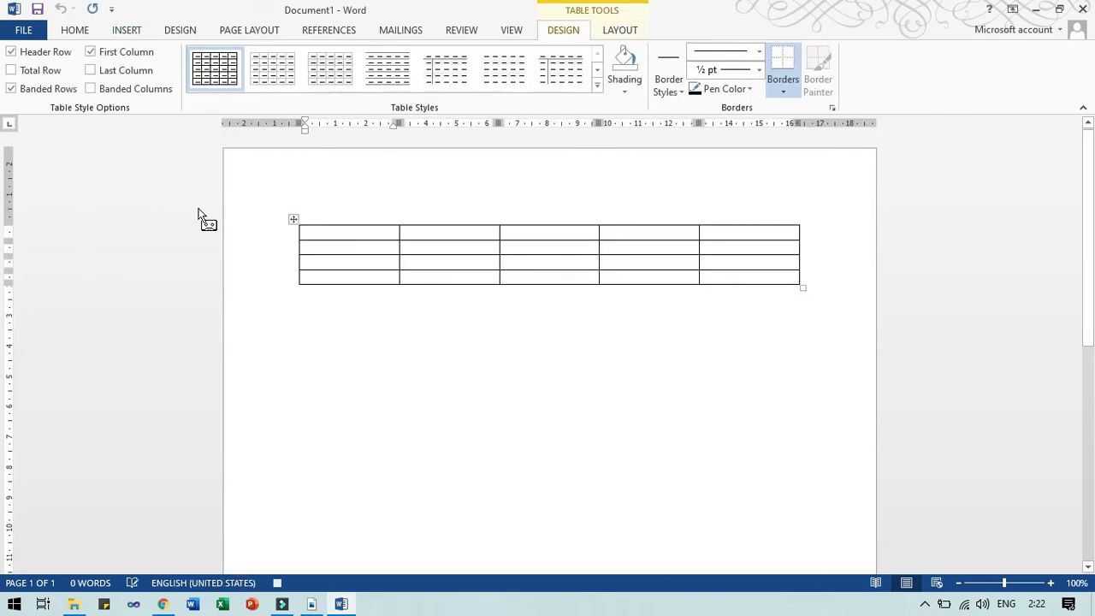
{"action": "type", "text": "NIM"}
{"action": "key", "text": "Tab"}
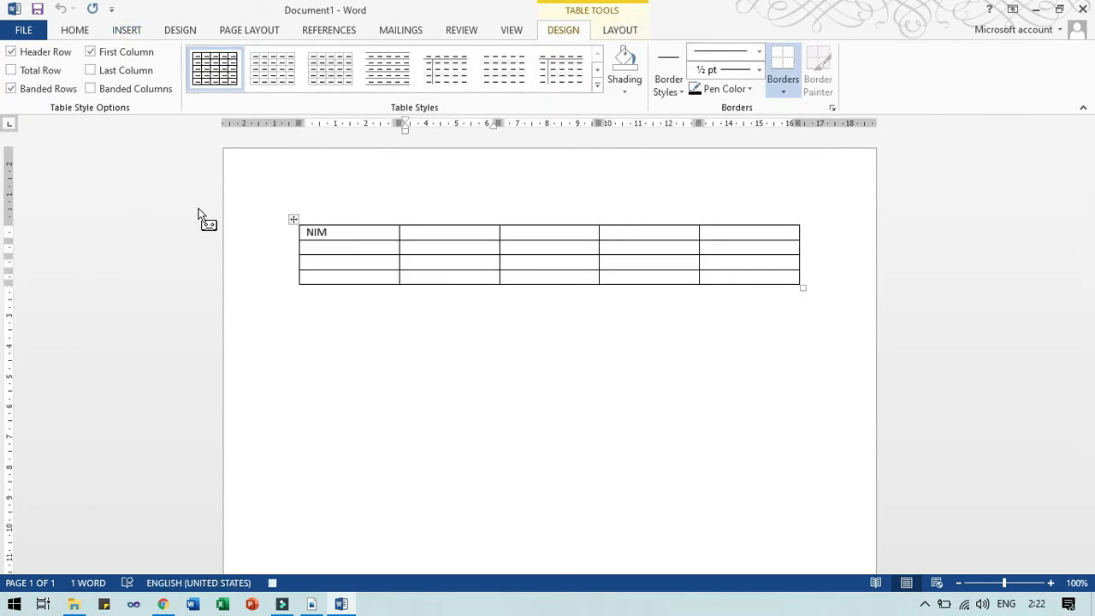
{"action": "type", "text": "Nama"}
{"action": "key", "text": "Tab"}
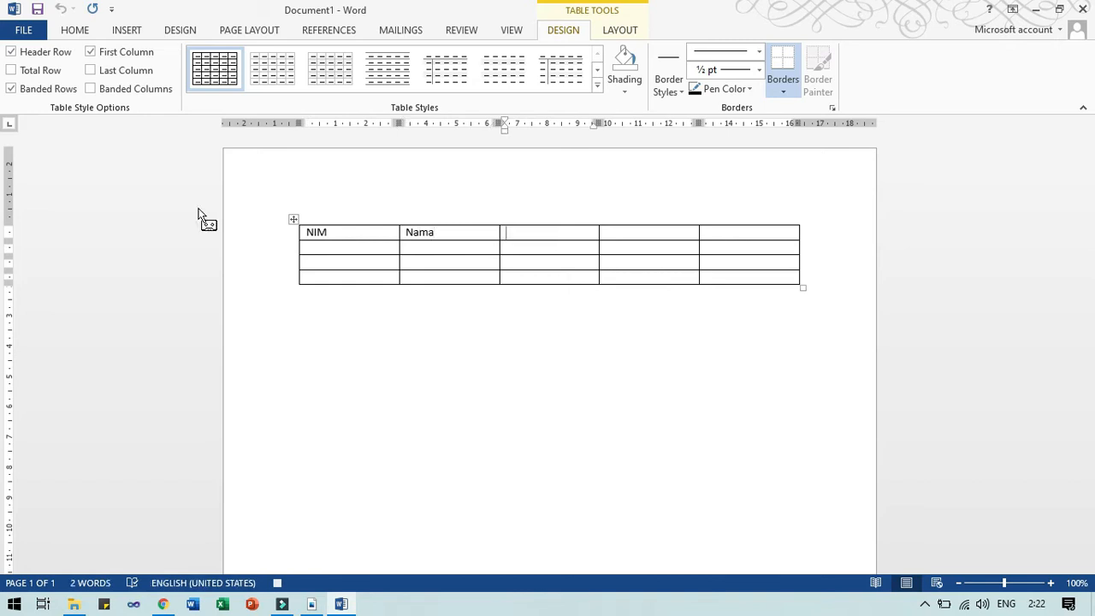
{"action": "type", "text": "Program Studi"}
{"action": "key", "text": "Tab"}
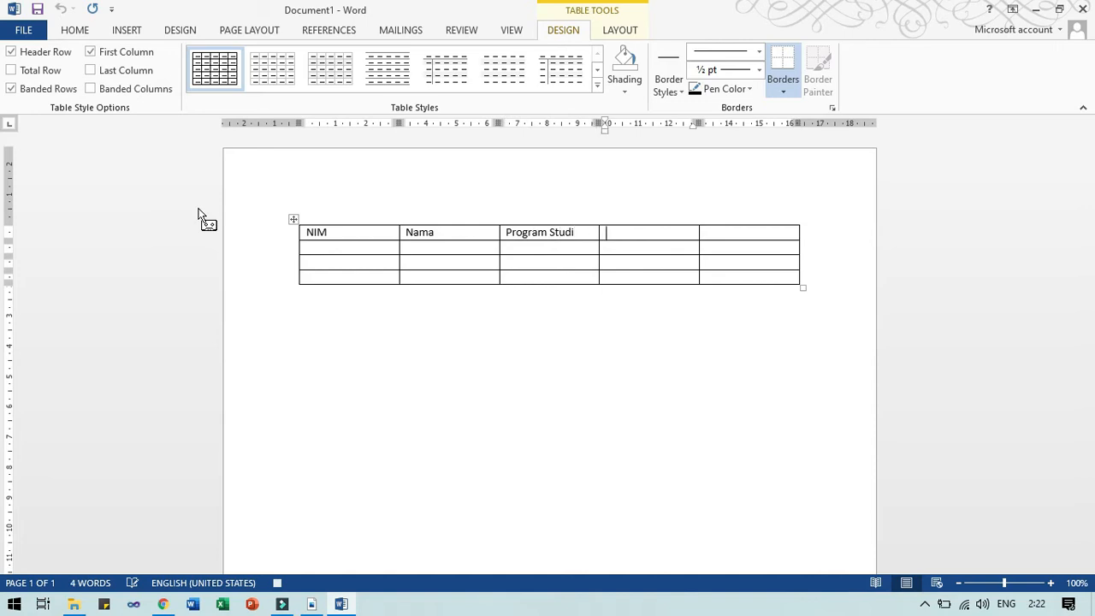
{"action": "type", "text": "Kelamin"}
Add the sub-headers Perempuan and Laki-Laki under Kelamin.
{"action": "key", "text": "Down"}
{"action": "type", "text": "Perempuan"}
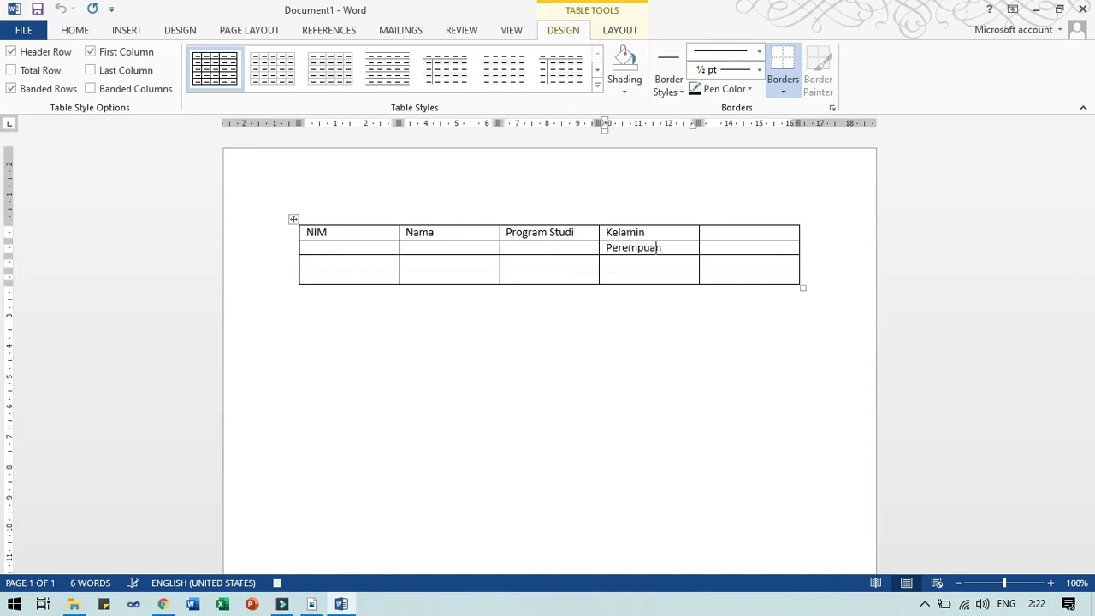
{"action": "key", "text": "Tab"}
{"action": "type", "text": "Laki-"}
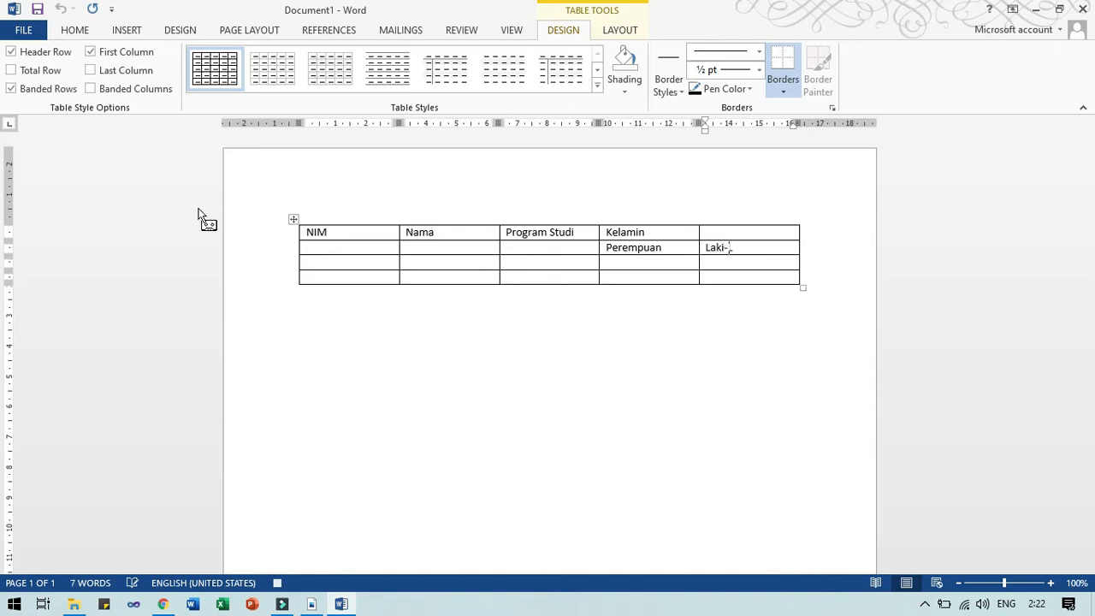
{"action": "type", "text": "Laki"}
{"action": "key", "text": "Down"}
{"action": "key", "text": "Left"}
{"action": "key", "text": "Left"}
{"action": "key", "text": "Left"}
{"action": "key", "text": "Left"}
{"action": "type", "text": "2003040001"}
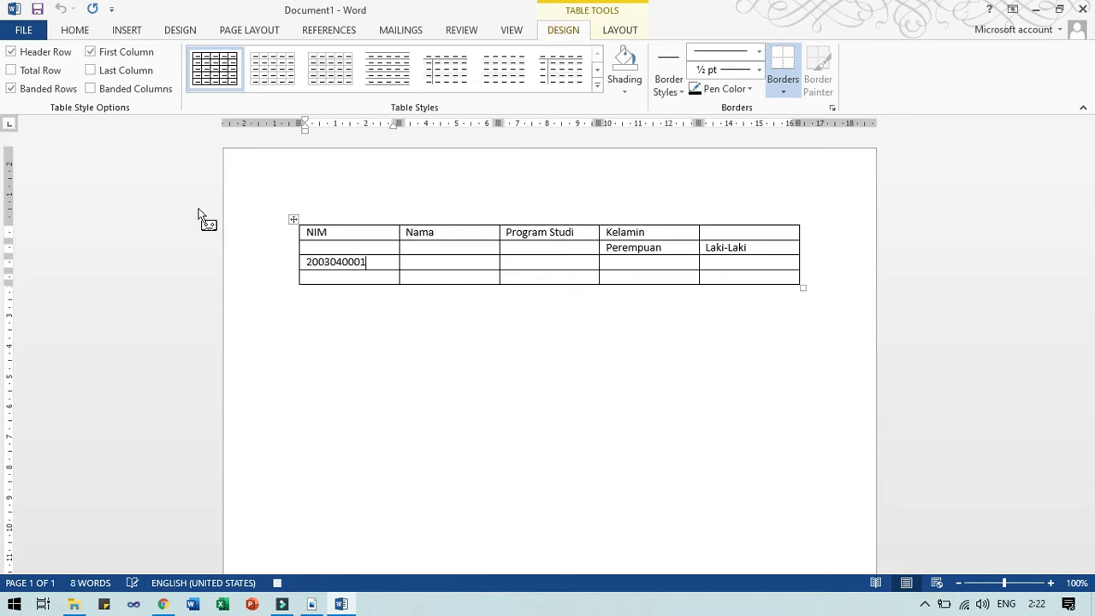
{"action": "key", "text": "Tab"}
{"action": "type", "text": "Andi"}
{"action": "key", "text": "Tab"}
{"action": "type", "text": "T."}
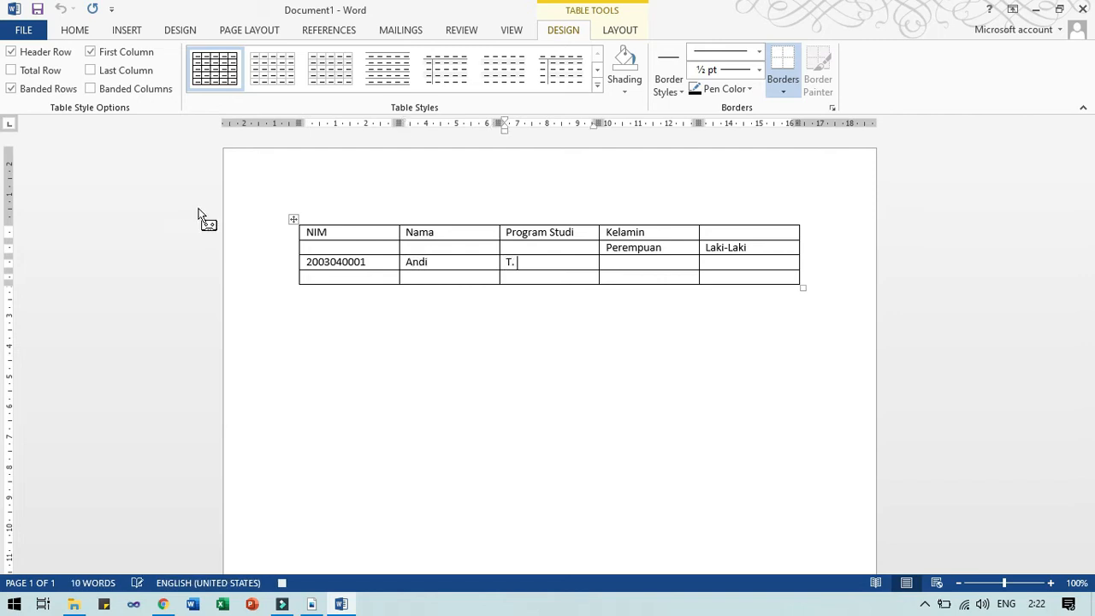
{"action": "type", "text": " Informatika"}
{"action": "key", "text": "Tab"}
{"action": "key", "text": "Tab"}
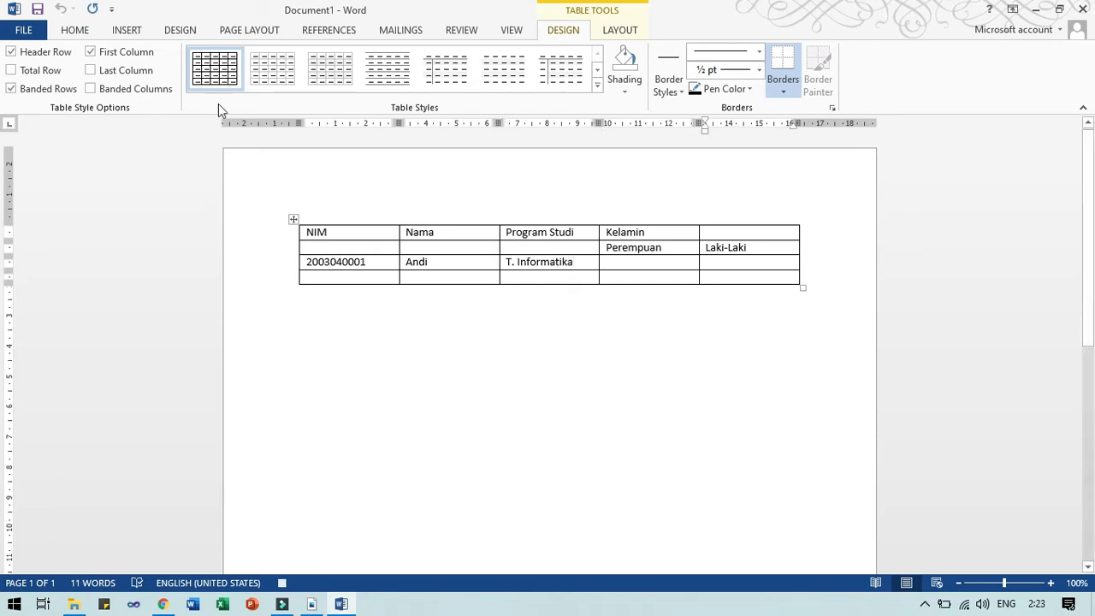
Insert a √ symbol from the Symbol dialog for the first student's Kelamin cell.
{"action": "left_click", "coordinate": [136, 33]}
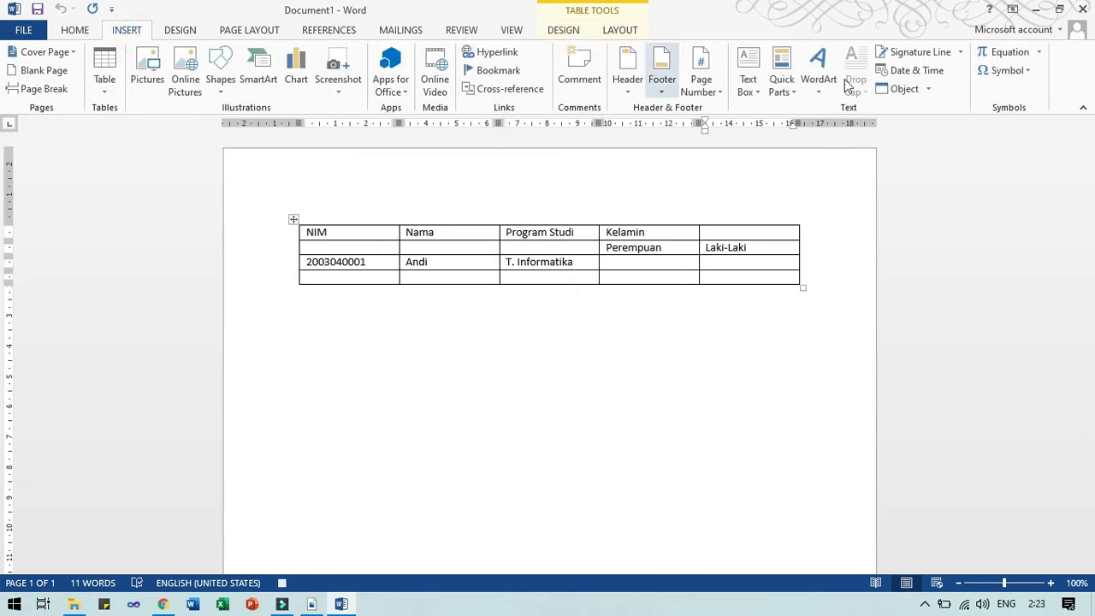
{"action": "left_click", "coordinate": [1002, 72]}
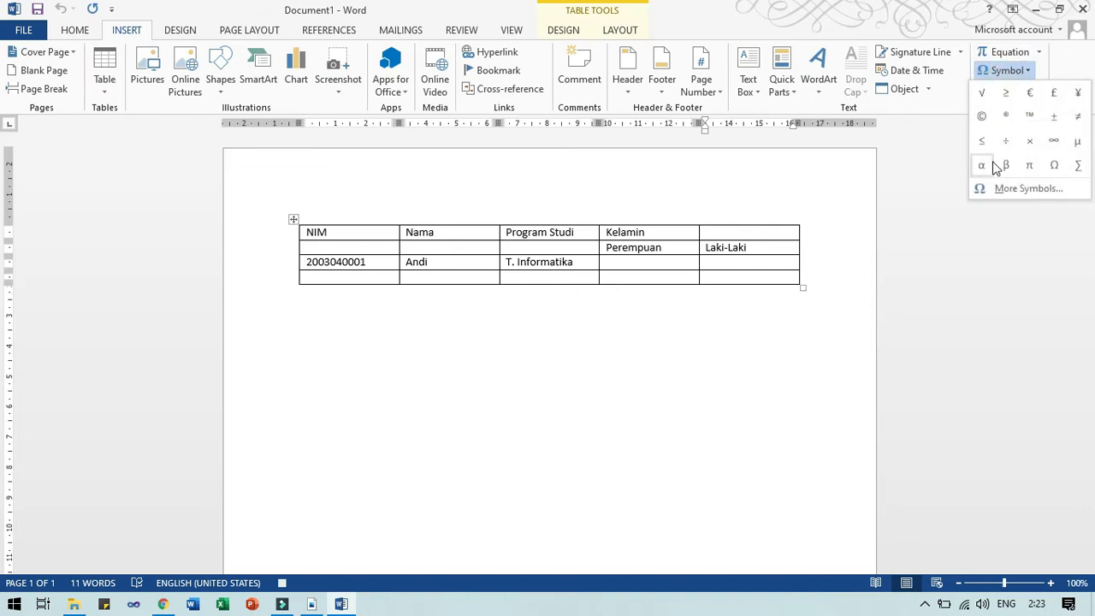
{"action": "left_click", "coordinate": [1008, 190]}
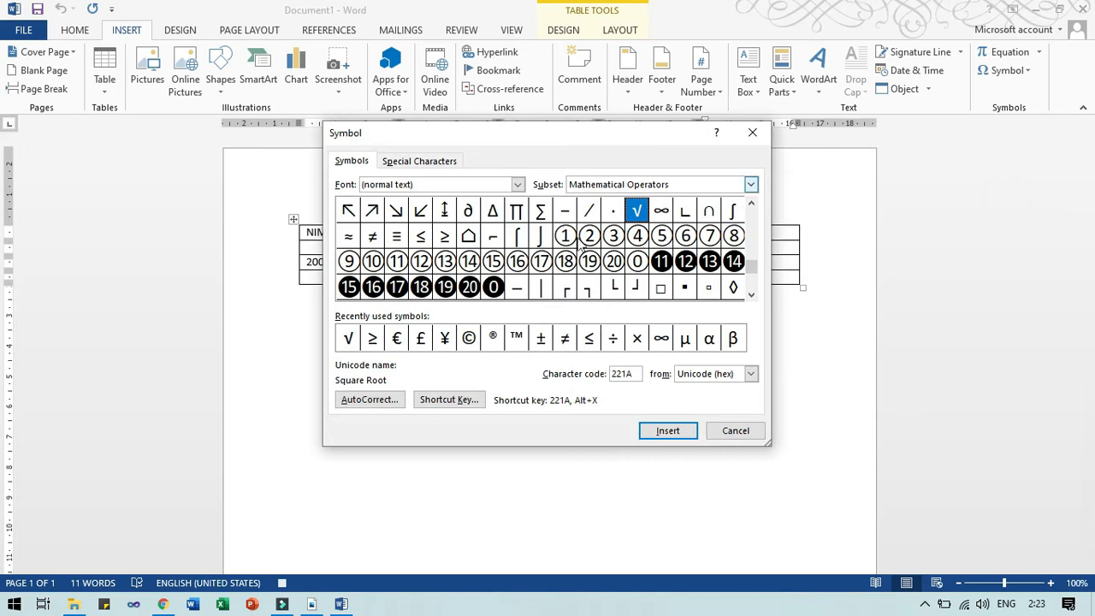
{"action": "left_click", "coordinate": [668, 430]}
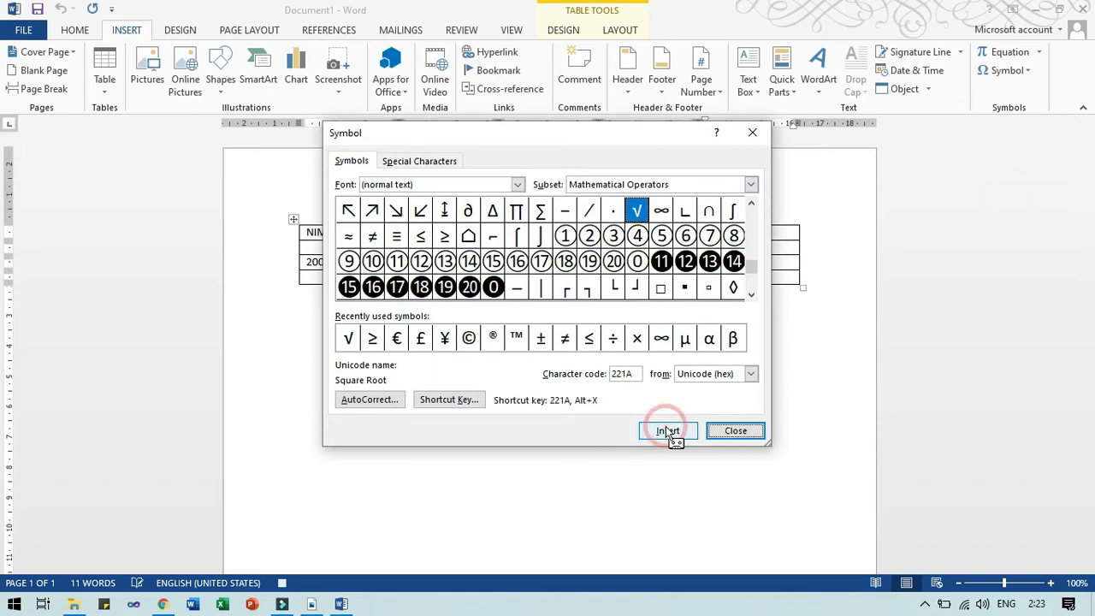
{"action": "left_click", "coordinate": [716, 432]}
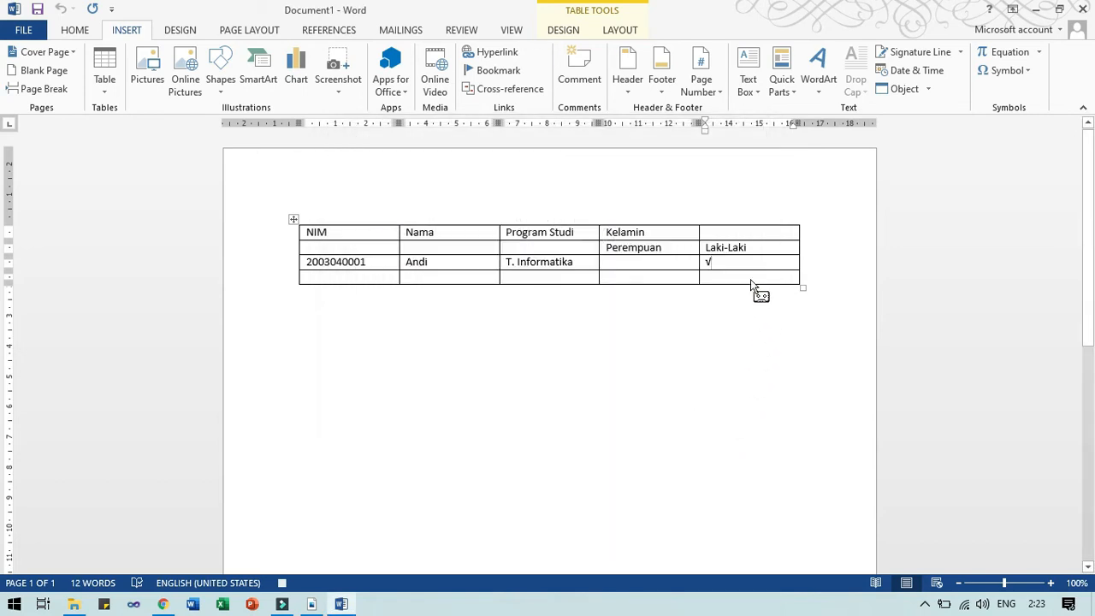
{"action": "left_click_drag", "start_coordinate": [743, 258], "coordinate": [707, 262]}
{"action": "left_click", "coordinate": [380, 277]}
{"action": "type", "text": "20"}
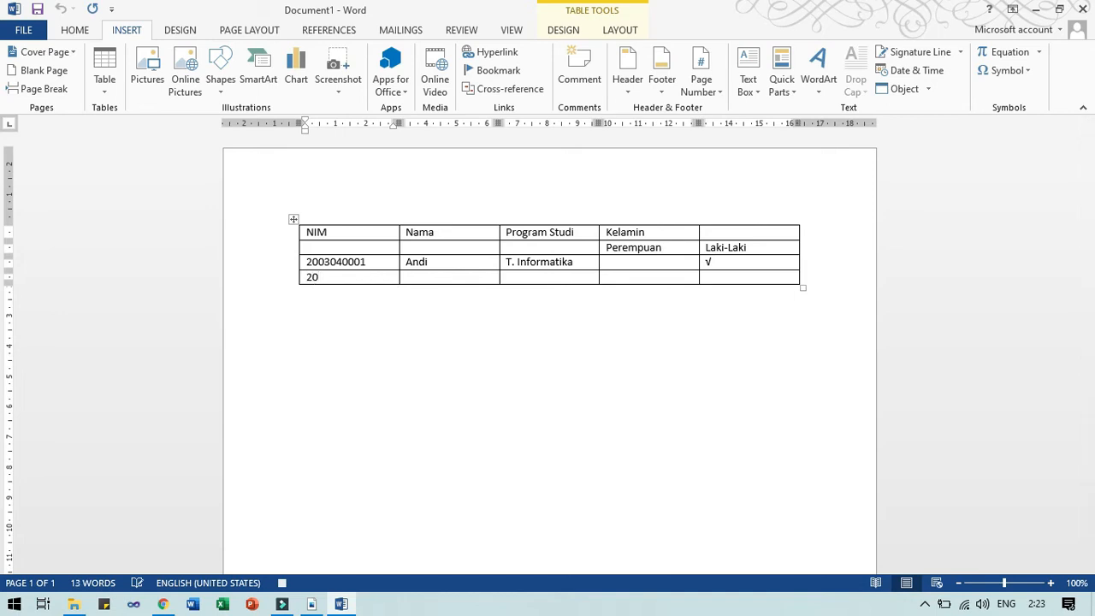
{"action": "type", "text": "03040002"}
{"action": "key", "text": "Tab"}
{"action": "type", "text": "De"}
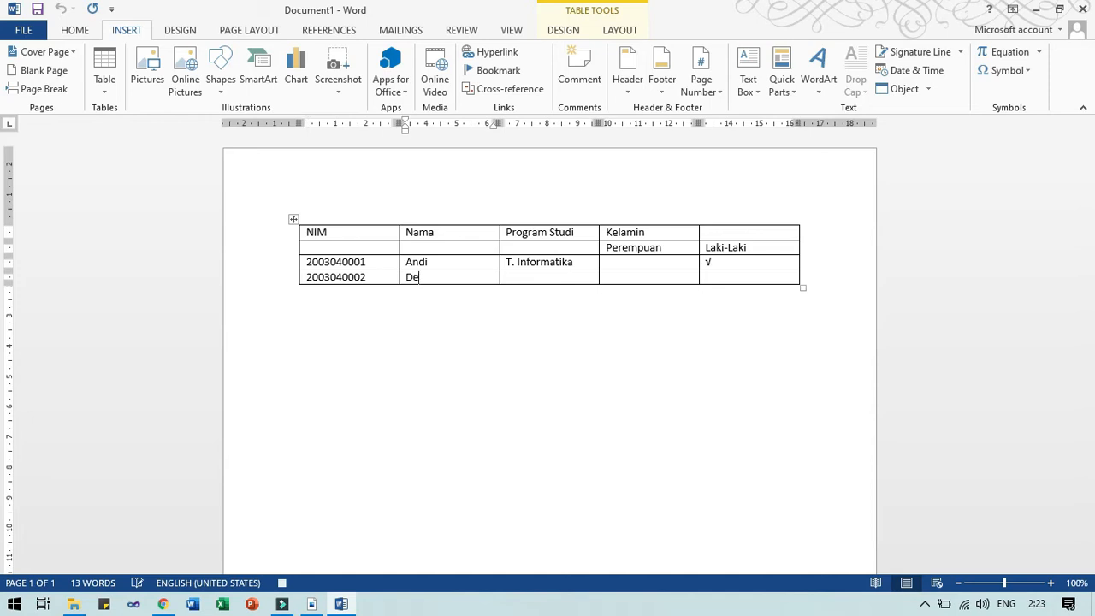
{"action": "type", "text": "wi"}
{"action": "key", "text": "Tab"}
{"action": "type", "text": "Y"}
{"action": "key", "text": "BackSpace"}
{"action": "type", "text": "T. Informatika"}
{"action": "key", "text": "Tab"}
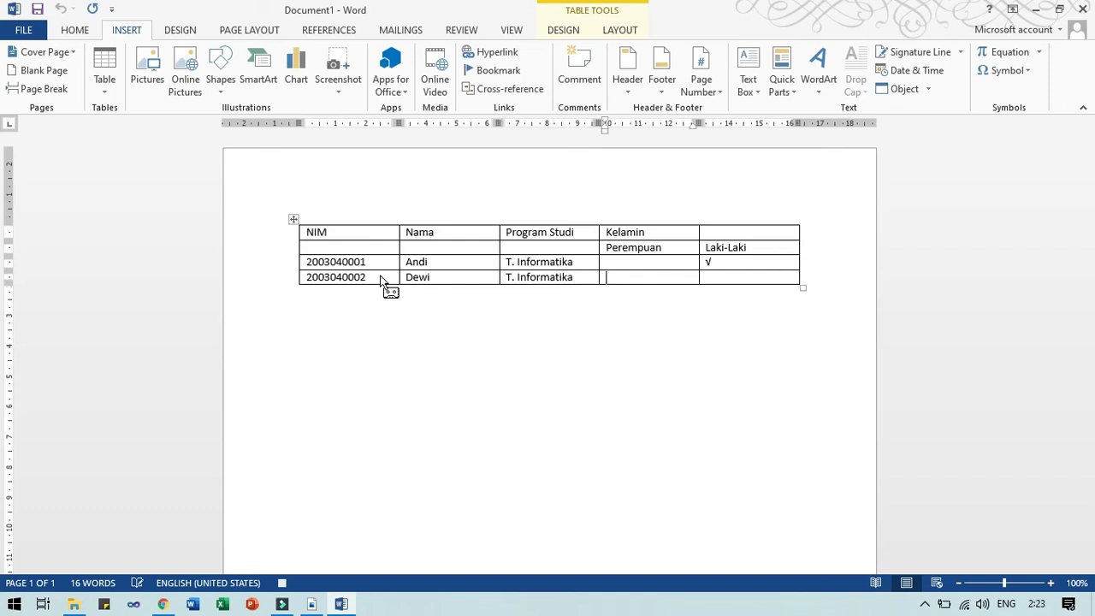
Insert a √ under Perempuan for the second student, then select table cells.
{"action": "left_click", "coordinate": [989, 80]}
{"action": "left_click", "coordinate": [985, 92]}
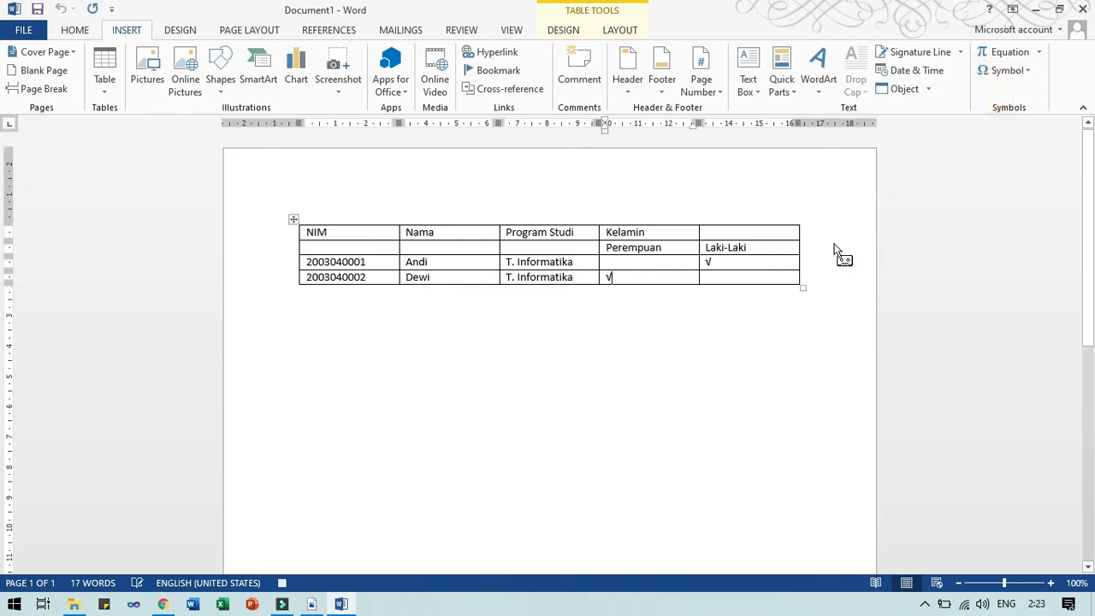
{"action": "left_click", "coordinate": [308, 233]}
{"action": "left_click", "coordinate": [332, 232]}
{"action": "left_click", "coordinate": [330, 232]}
{"action": "left_click_drag", "start_coordinate": [334, 232], "coordinate": [467, 254]}
Navigate back to the NIM header and extend the selection down over the blank cell below.
{"action": "left_click_drag", "start_coordinate": [550, 228], "coordinate": [552, 248]}
{"action": "key", "text": "Up"}
{"action": "key", "text": "Up"}
{"action": "key", "text": "Left"}
{"action": "key", "text": "Left"}
{"action": "key", "text": "Left"}
{"action": "key", "text": "Left"}
{"action": "key", "text": "Left"}
{"action": "key", "text": "Left"}
{"action": "key", "text": "Left"}
{"action": "key", "text": "Left"}
{"action": "key", "text": "Left"}
{"action": "key", "text": "Left"}
{"action": "key", "text": "Left"}
{"action": "key", "text": "Left"}
{"action": "key", "text": "Left"}
{"action": "key", "text": "Left"}
{"action": "key", "text": "Left"}
{"action": "key", "text": "Left"}
{"action": "key", "text": "Left"}
{"action": "key", "text": "Left"}
{"action": "key", "text": "Left"}
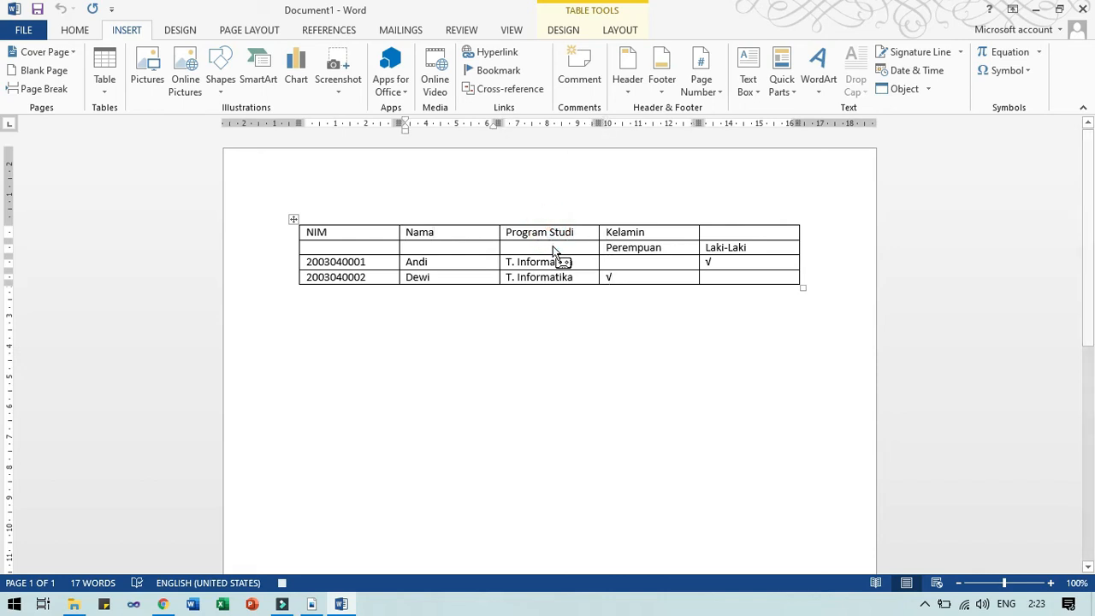
{"action": "key", "text": "Right"}
{"action": "key", "text": "Right"}
{"action": "key", "text": "Right"}
{"action": "key", "text": "Right"}
{"action": "key", "text": "Right"}
{"action": "key", "text": "Left"}
{"action": "key", "text": "Left"}
{"action": "key", "text": "Left"}
{"action": "key", "text": "Left"}
{"action": "key", "text": "Left"}
{"action": "key", "text": "Left"}
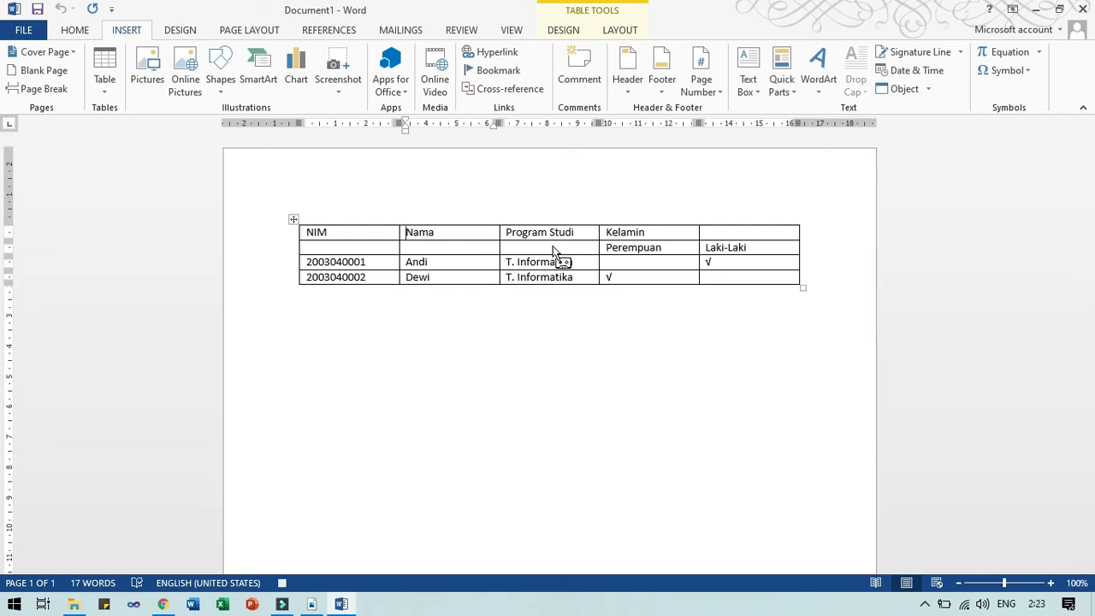
{"action": "key", "text": "shift+Down"}
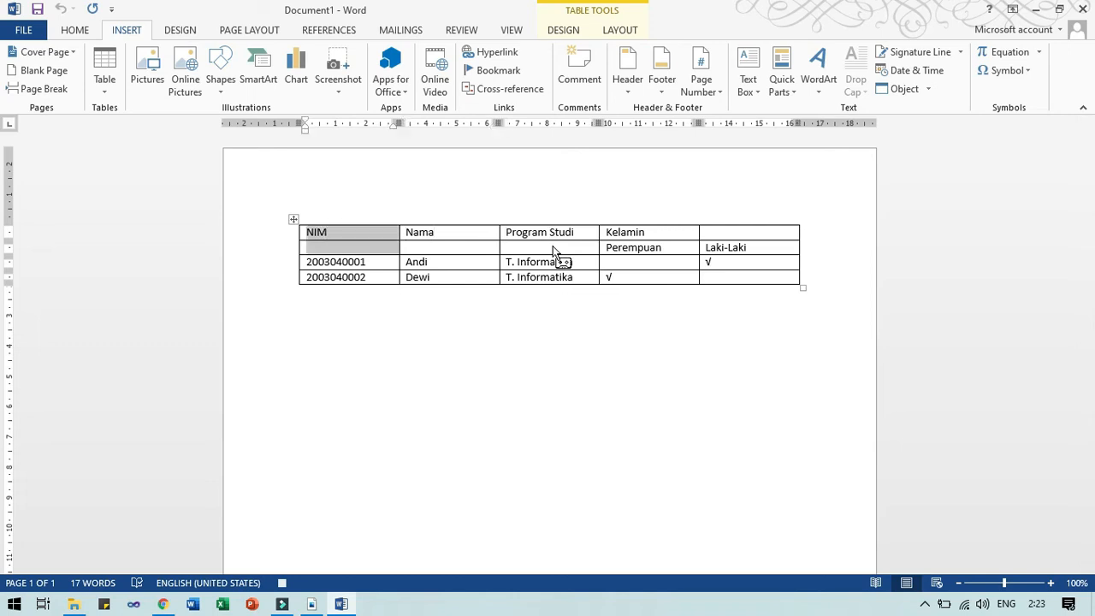
{"action": "key", "text": "Left"}
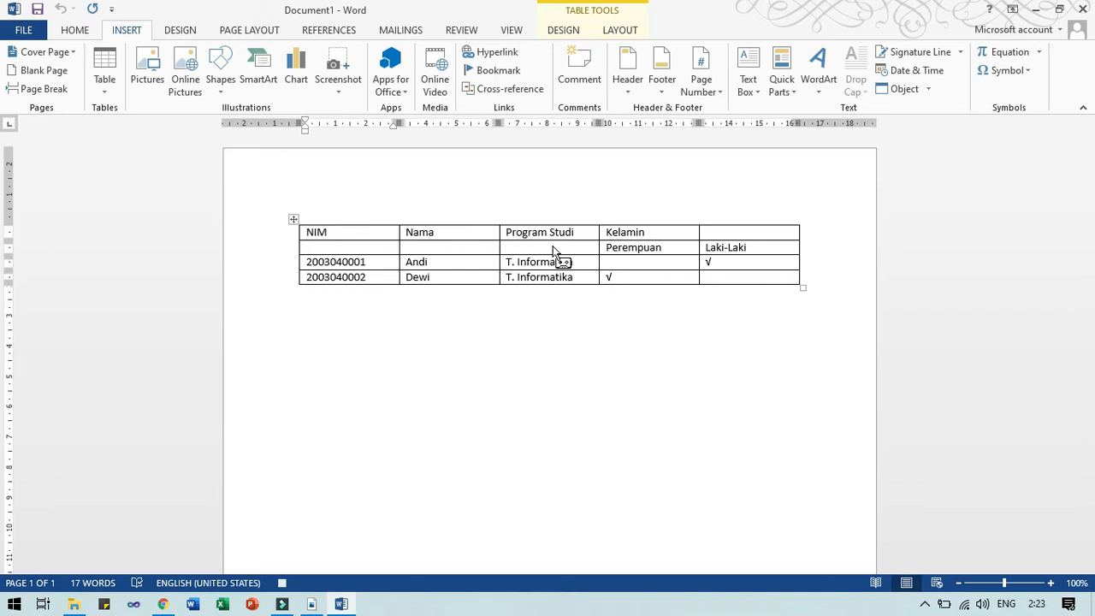
{"action": "key", "text": "shift+Down"}
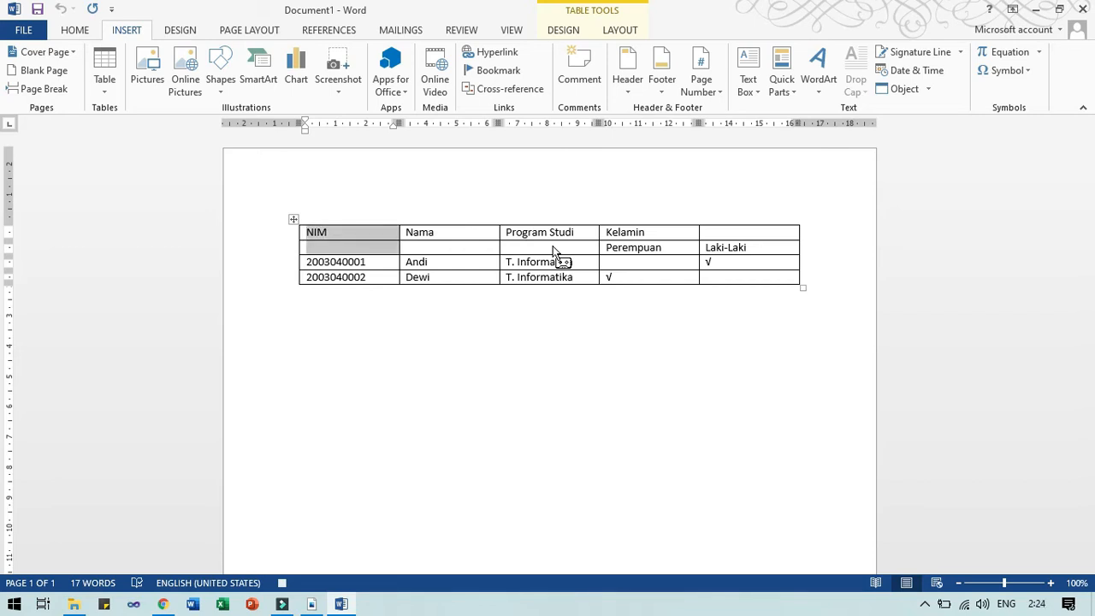
Merge NIM, Nama and Program Studi each with the blank cell below, centring them.
{"action": "left_click", "coordinate": [631, 34]}
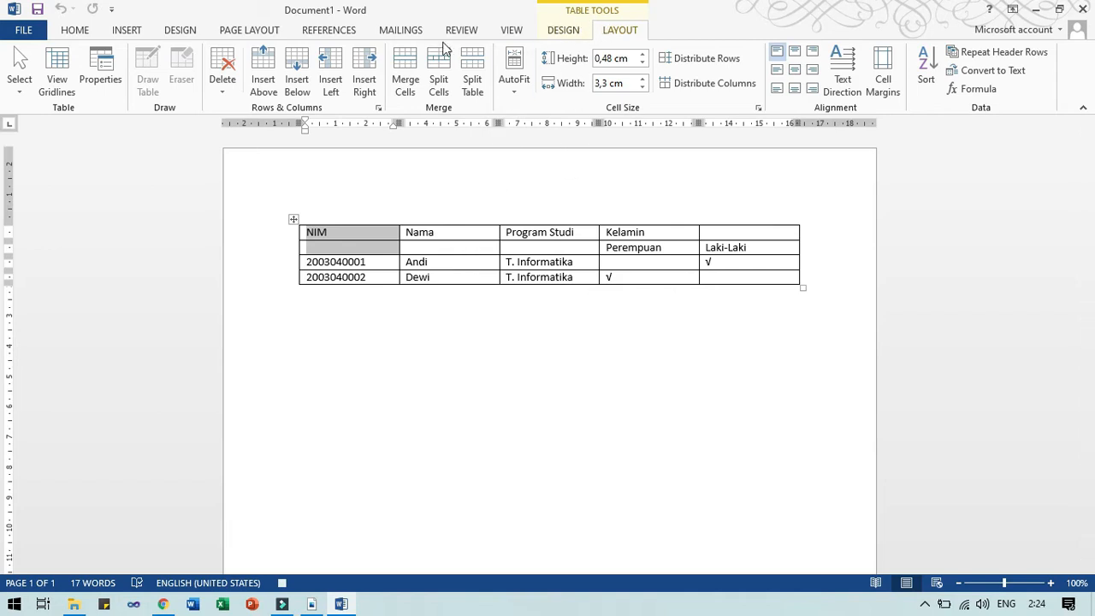
{"action": "left_click", "coordinate": [399, 68]}
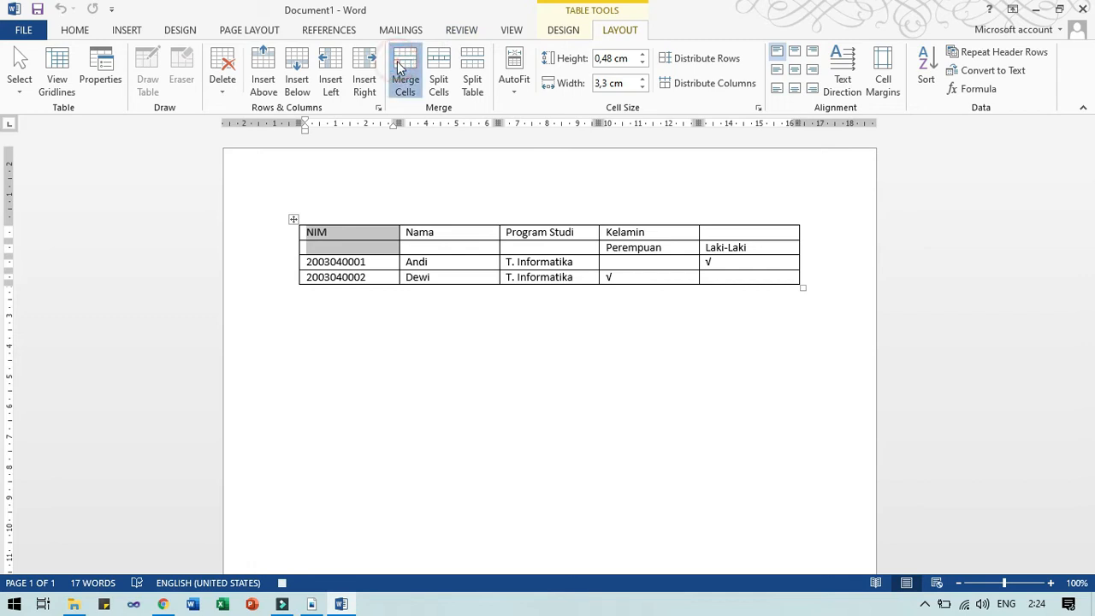
{"action": "left_click", "coordinate": [398, 69]}
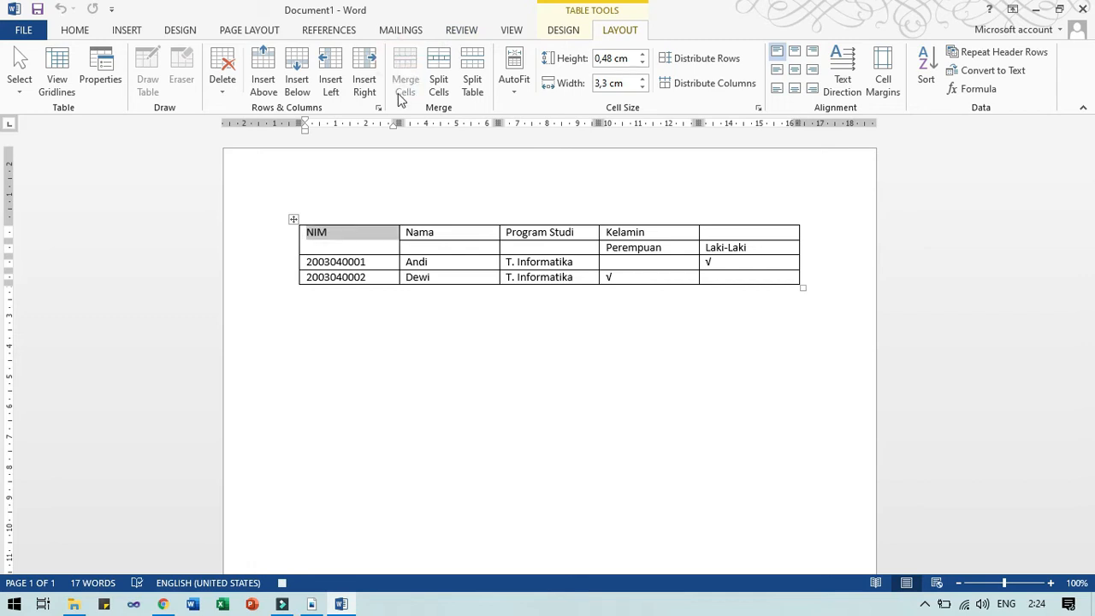
{"action": "left_click", "coordinate": [795, 70]}
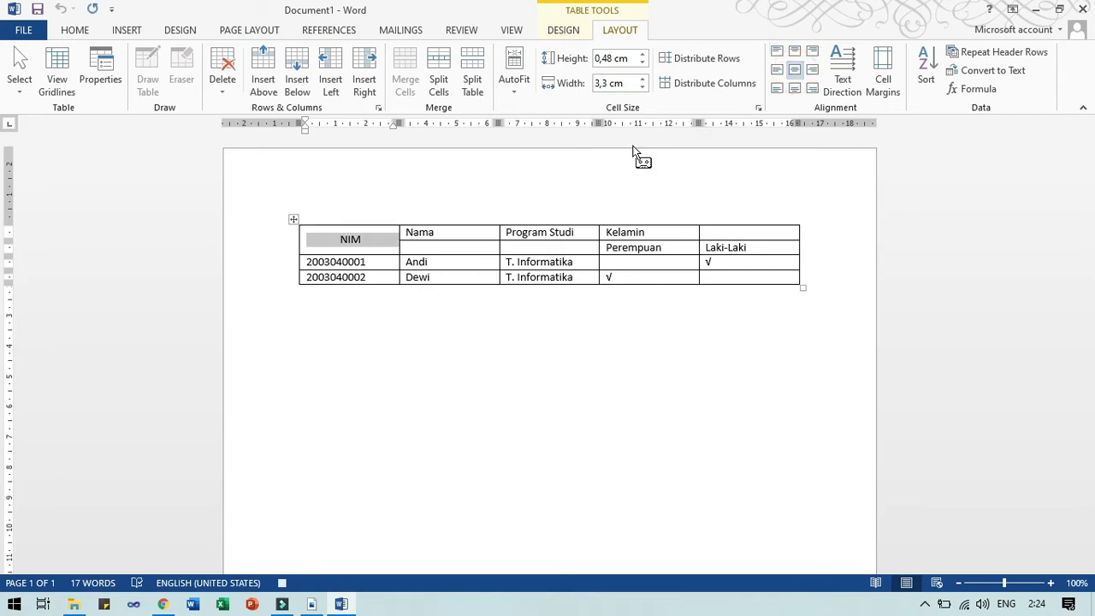
{"action": "key", "text": "Right"}
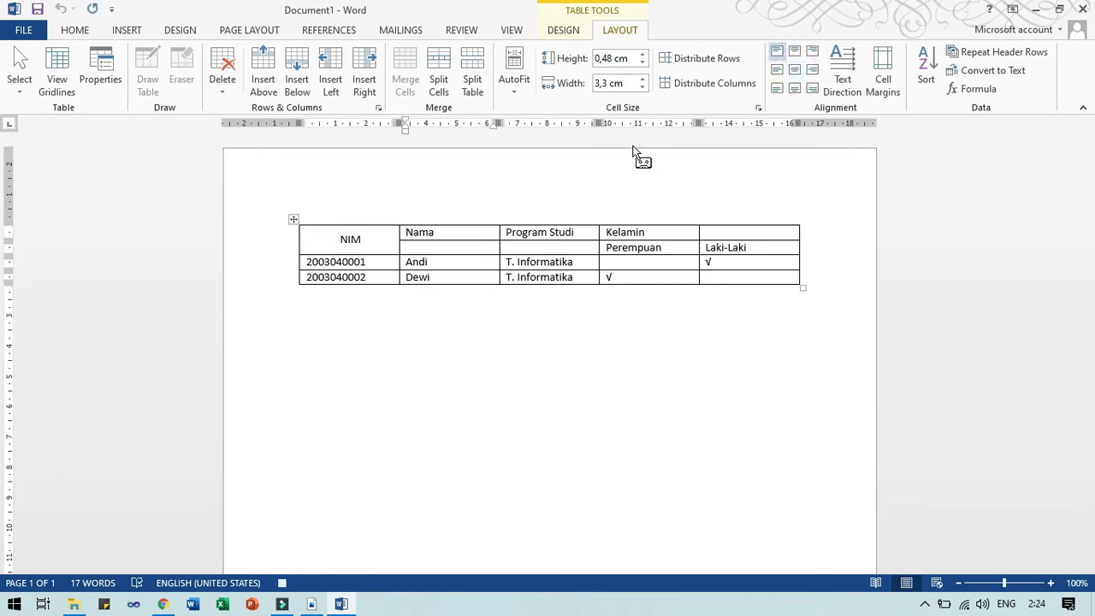
{"action": "key", "text": "shift+Down"}
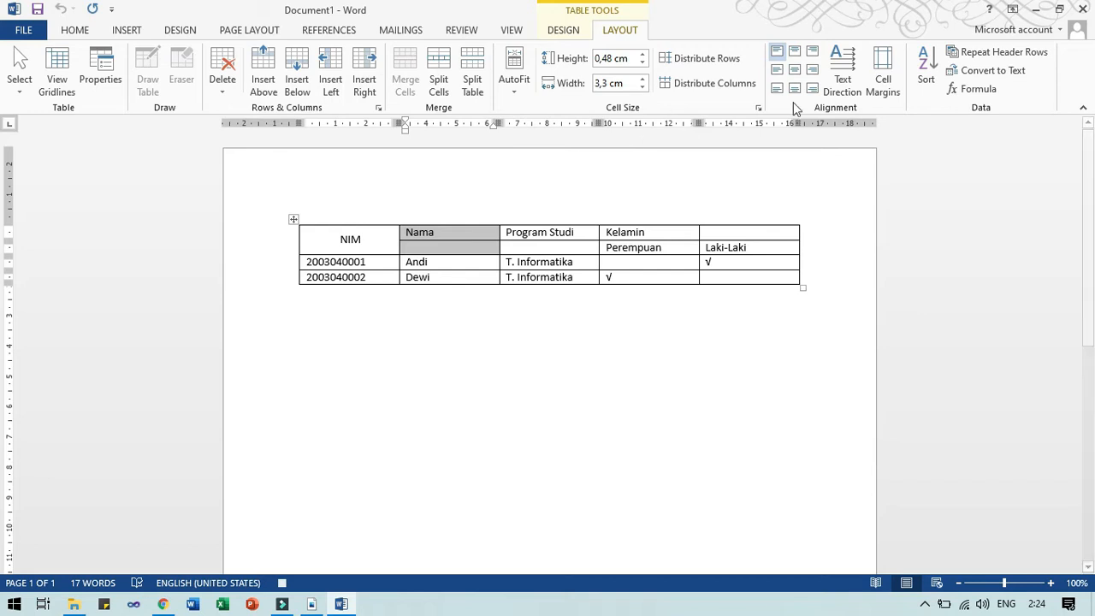
{"action": "left_click", "coordinate": [795, 70]}
{"action": "left_click", "coordinate": [405, 80]}
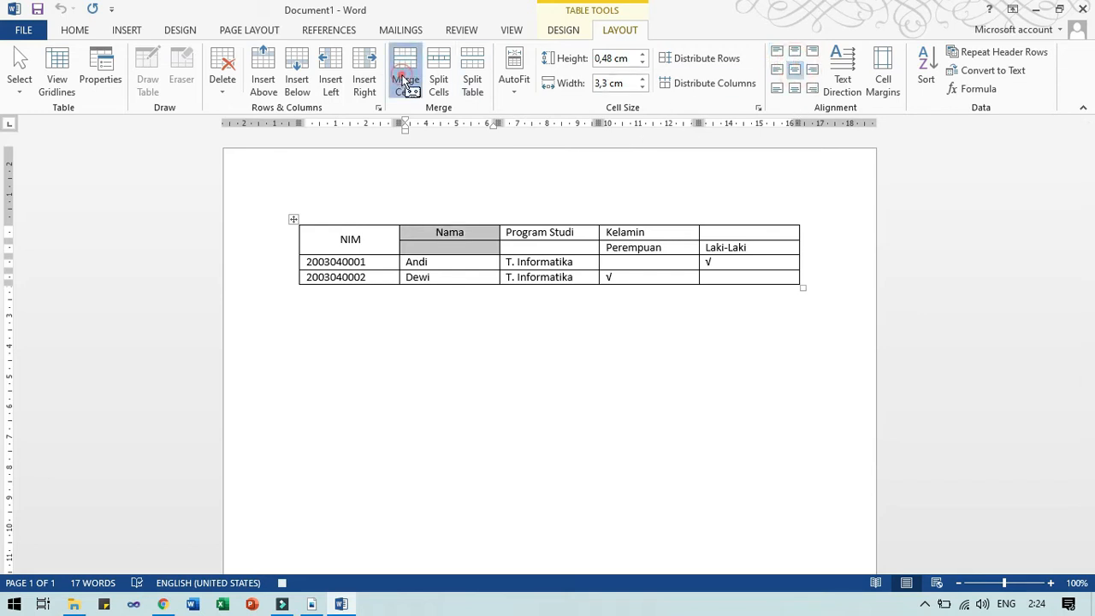
{"action": "key", "text": "Right"}
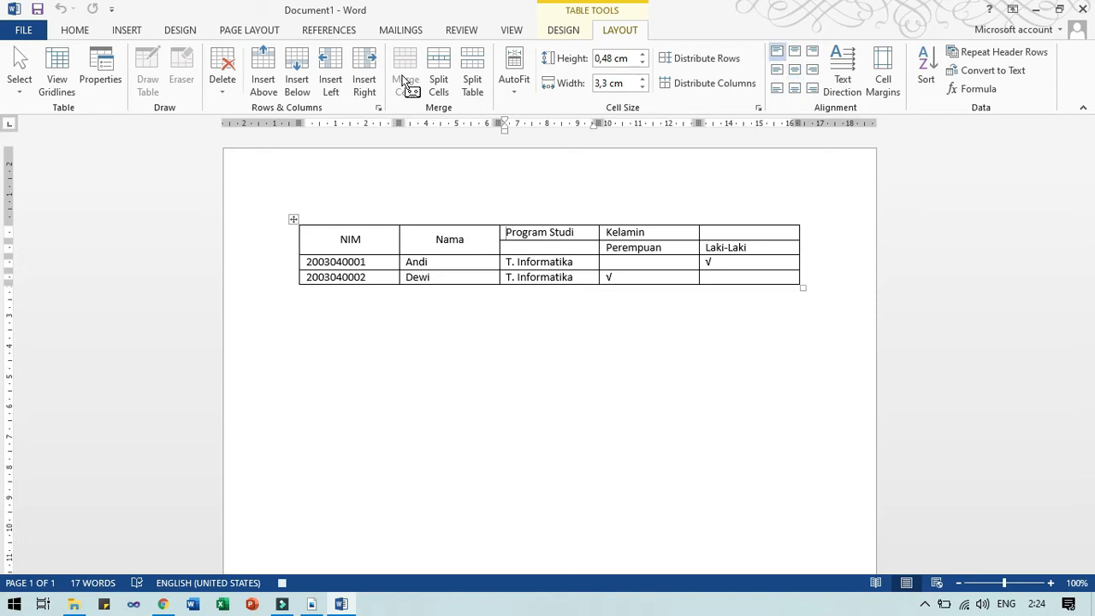
{"action": "key", "text": "shift+Down"}
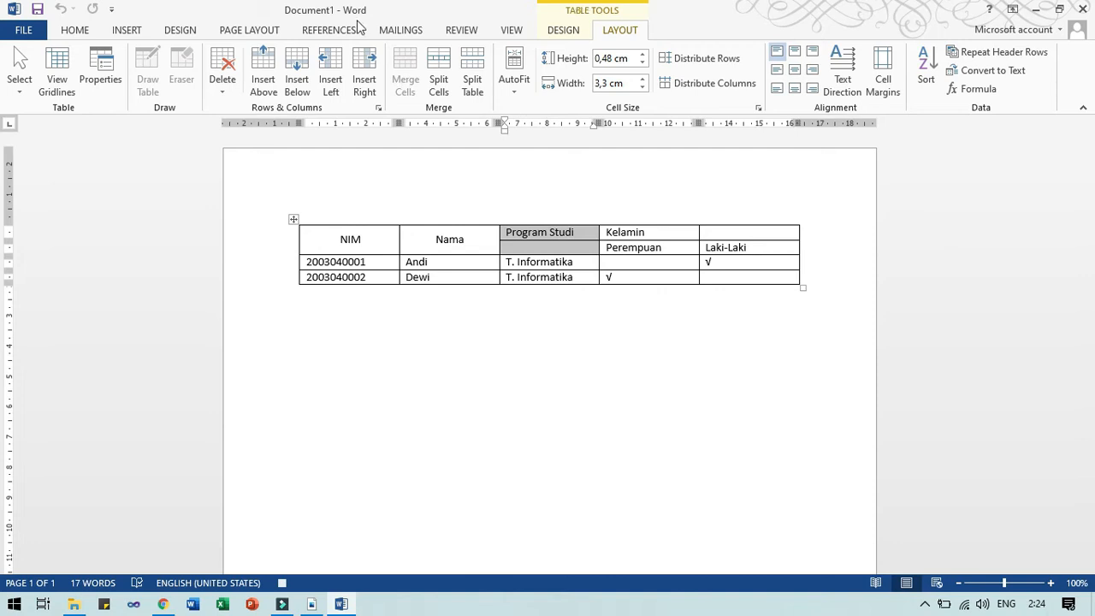
{"action": "left_click", "coordinate": [795, 69]}
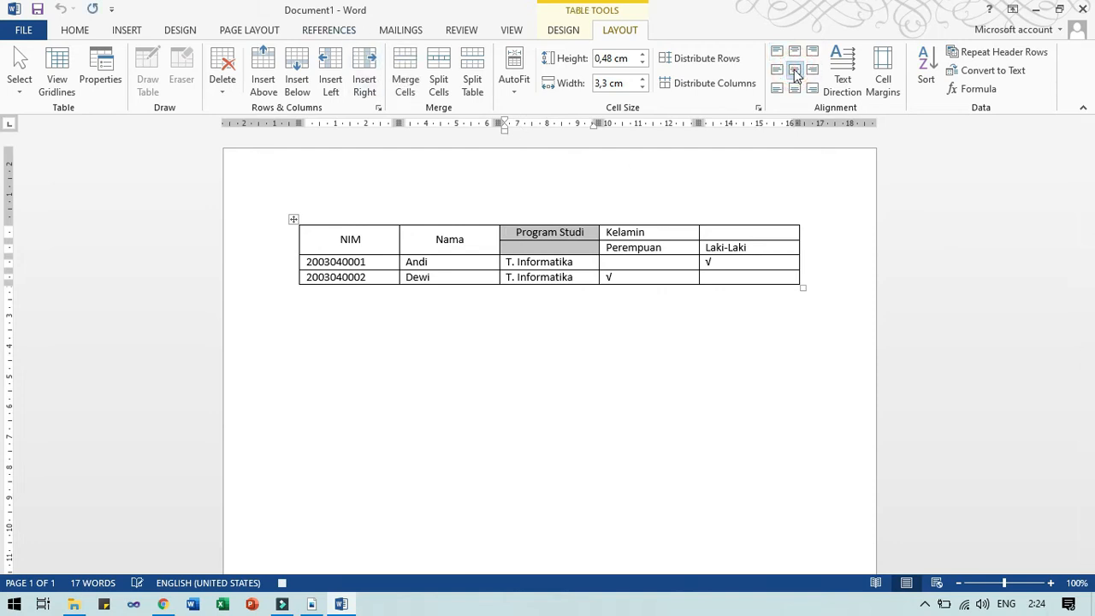
{"action": "left_click", "coordinate": [398, 79]}
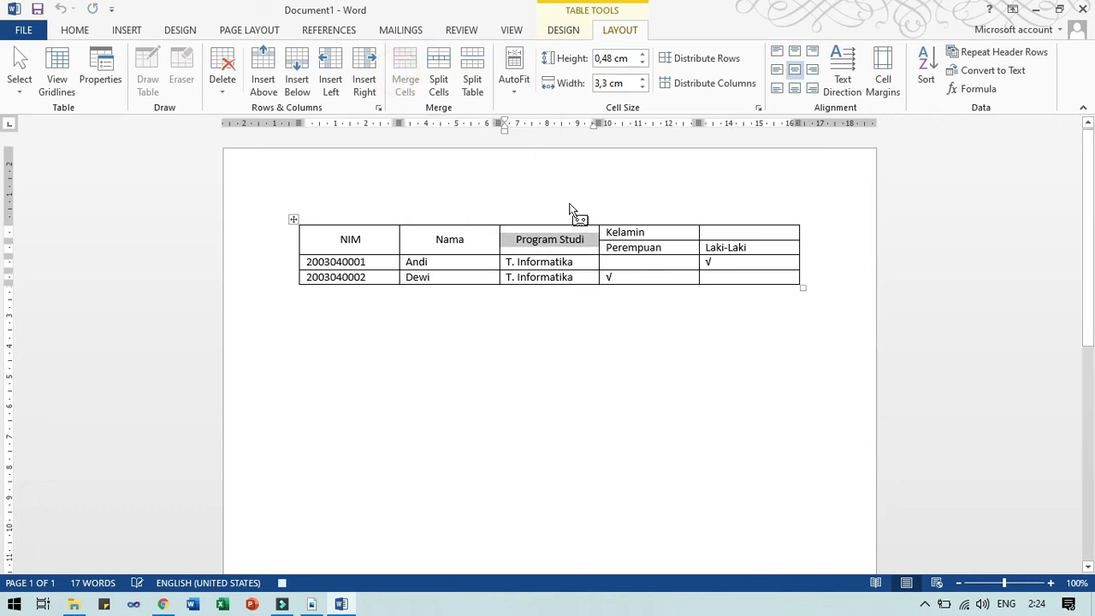
Centre the Kelamin header, the Perempuan and Laki-Laki labels, and all √ marks.
{"action": "key", "text": "Right"}
{"action": "key", "text": "shift+Right"}
{"action": "key", "text": "shift+Right"}
{"action": "key", "text": "shift+Right"}
{"action": "key", "text": "shift+Right"}
{"action": "key", "text": "shift+Right"}
{"action": "key", "text": "shift+Right"}
{"action": "key", "text": "shift+Right"}
{"action": "key", "text": "shift+Right"}
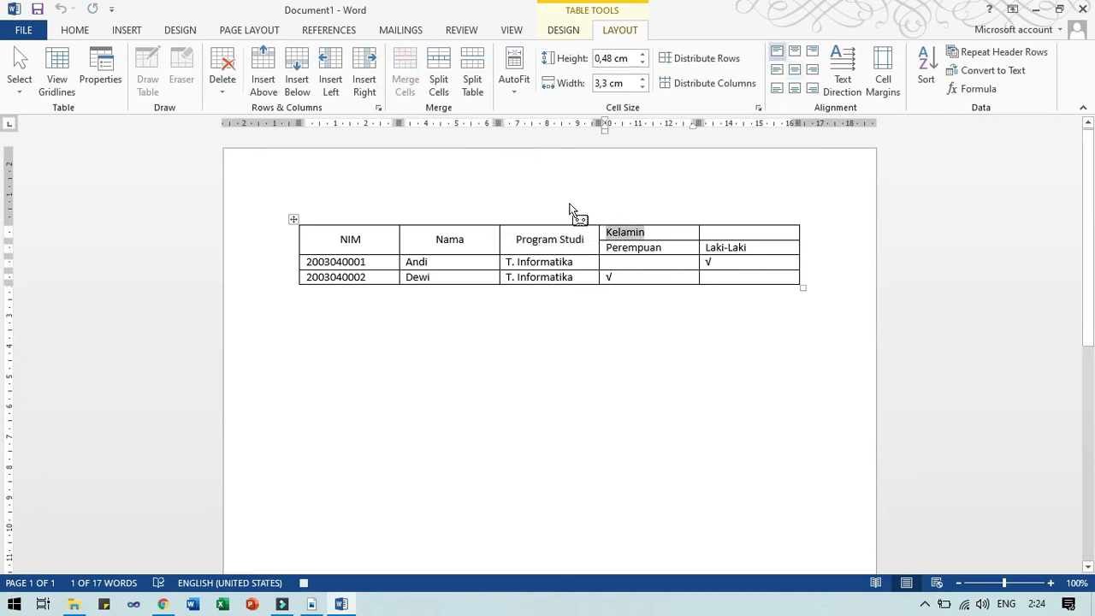
{"action": "key", "text": "shift+Right"}
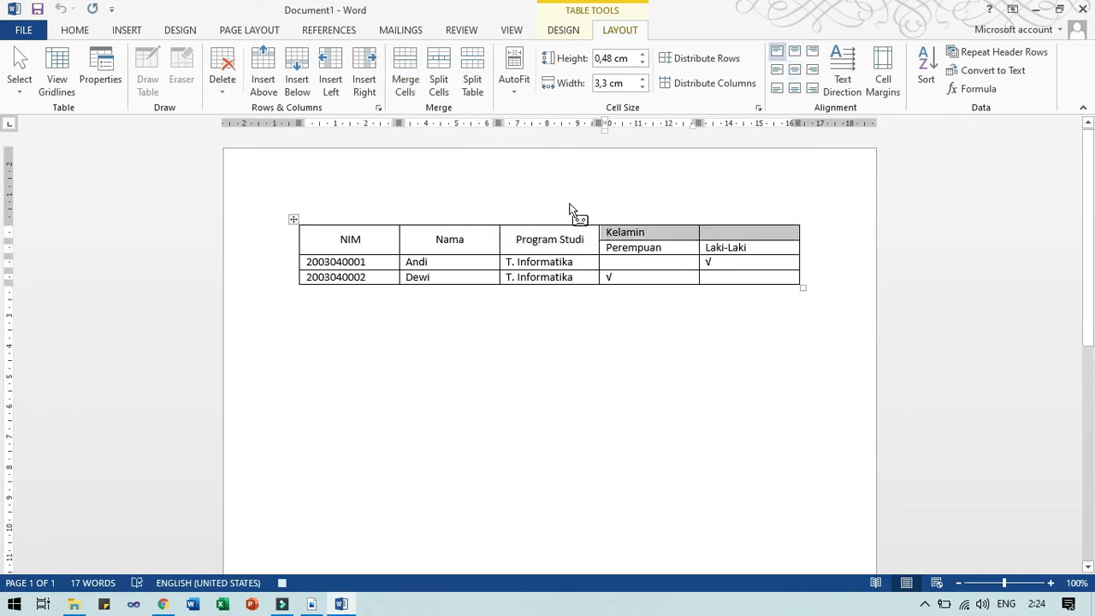
{"action": "left_click", "coordinate": [795, 72]}
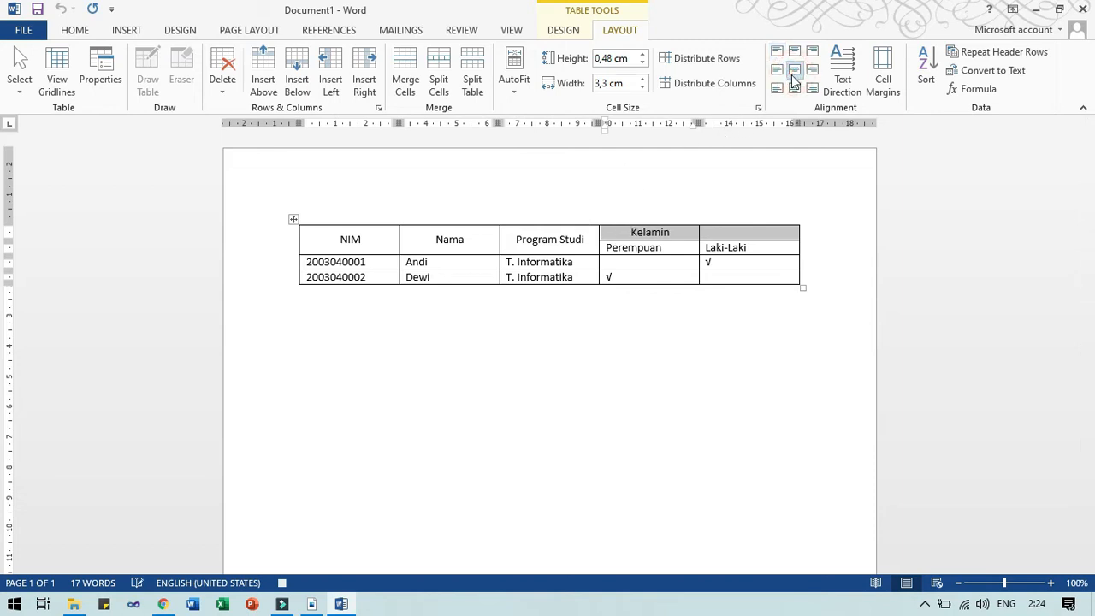
{"action": "key", "text": "Down"}
{"action": "key", "text": "Home"}
{"action": "key", "text": "shift+End"}
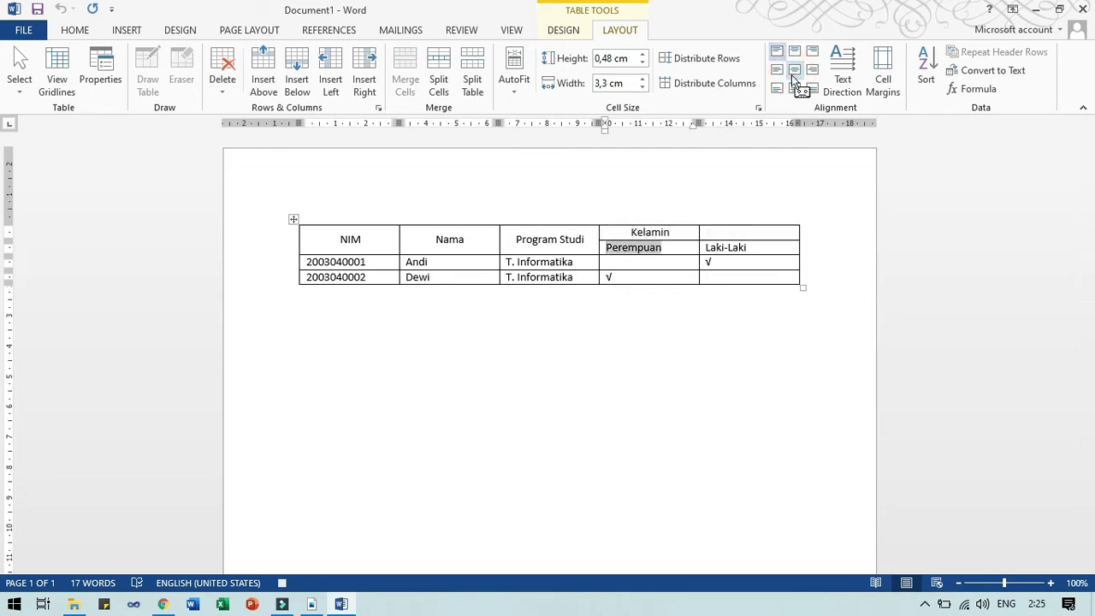
{"action": "key", "text": "shift+Right"}
{"action": "key", "text": "shift+Right"}
{"action": "left_click", "coordinate": [797, 72]}
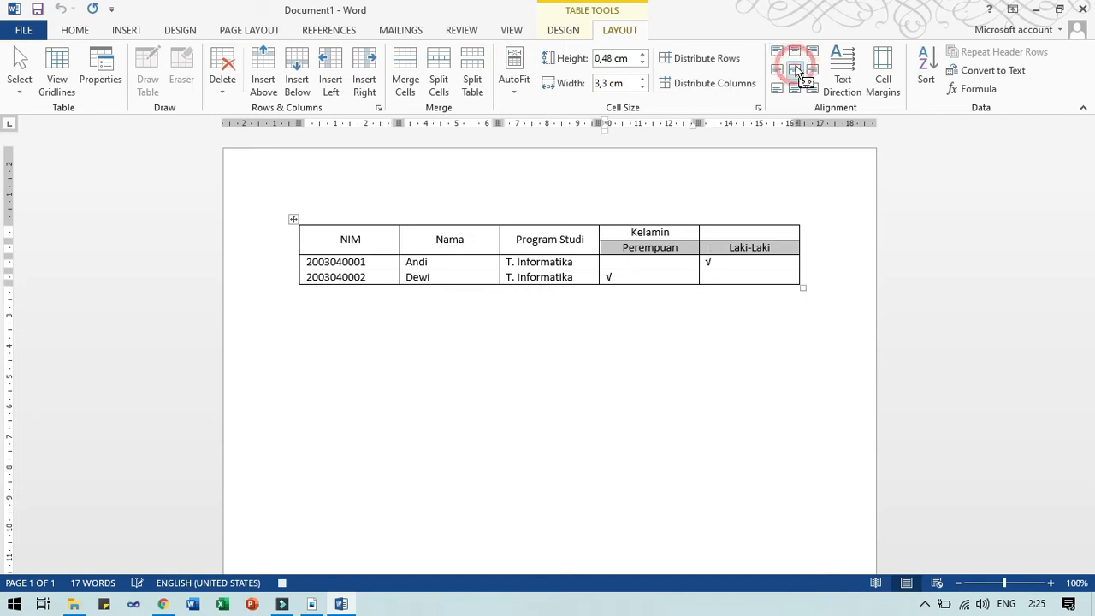
{"action": "key", "text": "Down"}
{"action": "key", "text": "shift+Down"}
{"action": "key", "text": "shift+Right"}
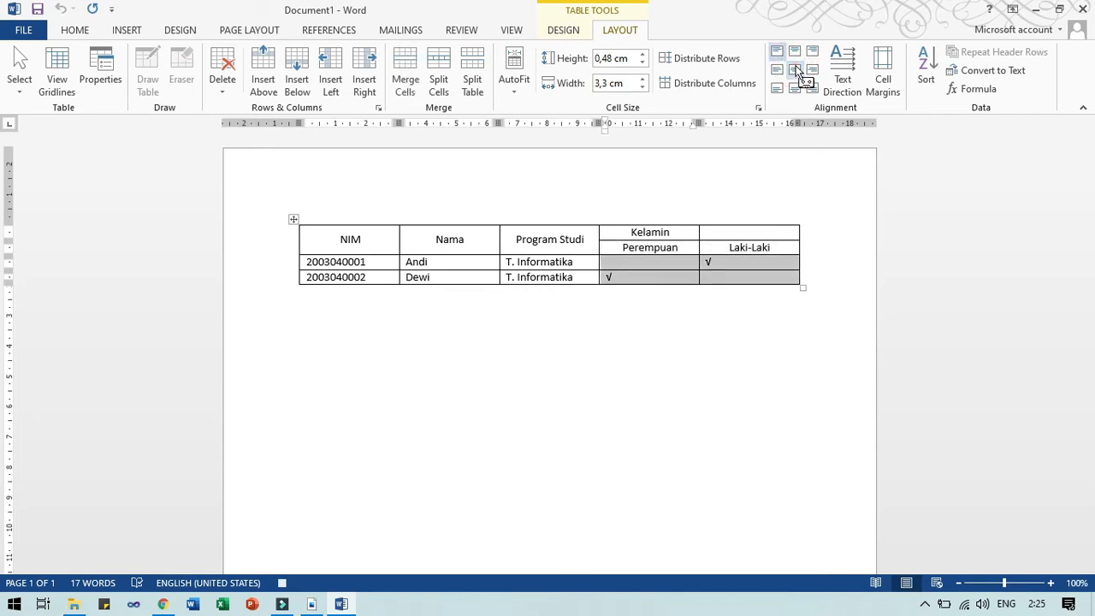
{"action": "left_click", "coordinate": [796, 72]}
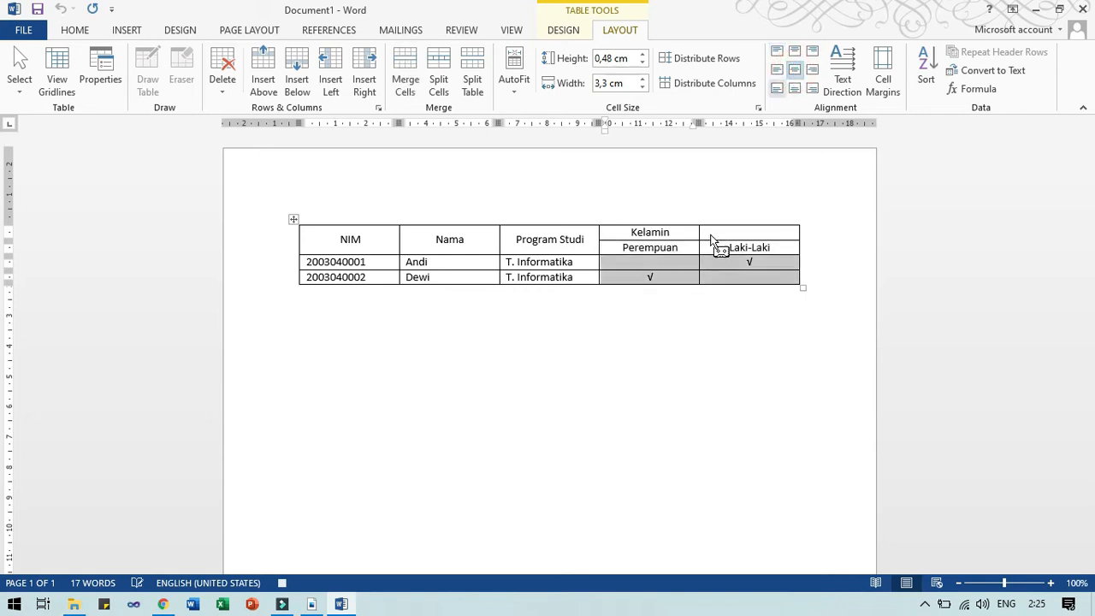
Move the cursor out of the table to the paragraph below.
{"action": "left_click", "coordinate": [806, 278]}
{"action": "key", "text": "Right"}
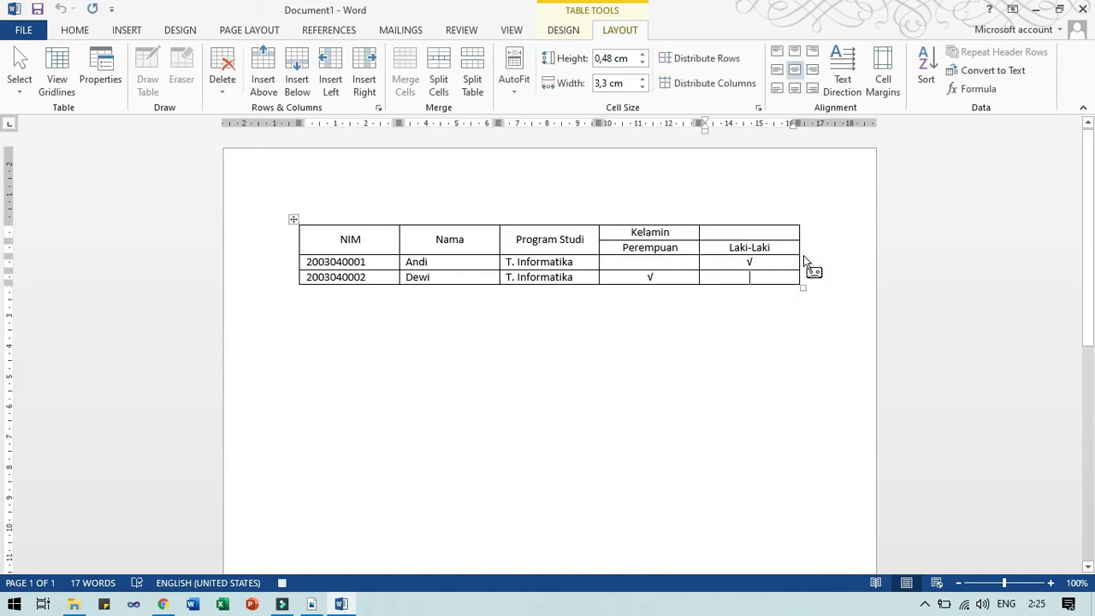
{"action": "key", "text": "Right"}
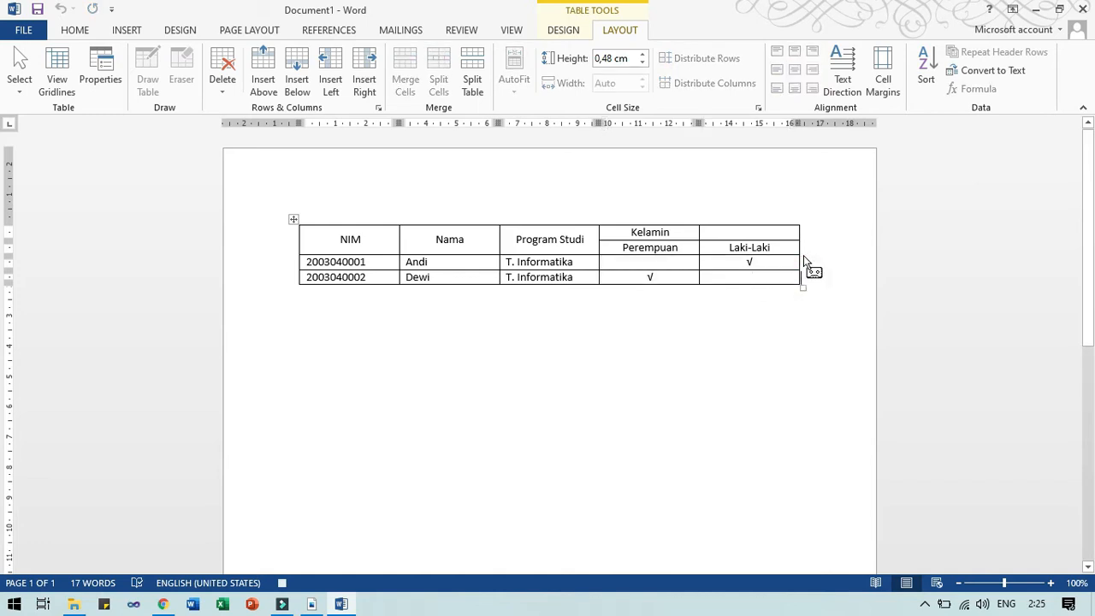
{"action": "key", "text": "Right"}
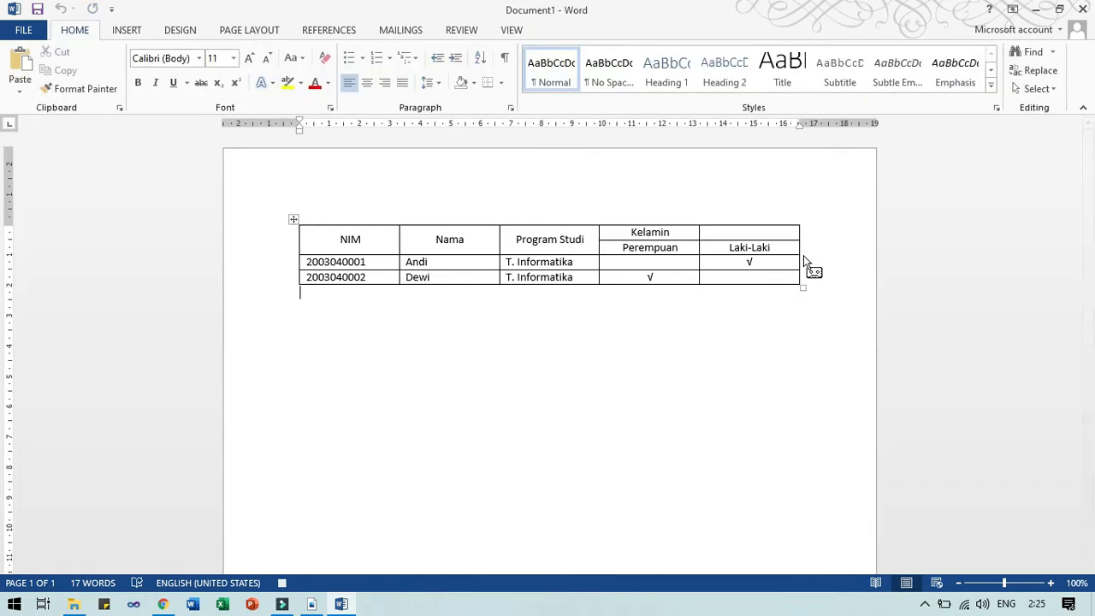
Delete the empty last table row with Layout > Delete > Delete Rows.
{"action": "key", "text": "Left"}
{"action": "key", "text": "Return"}
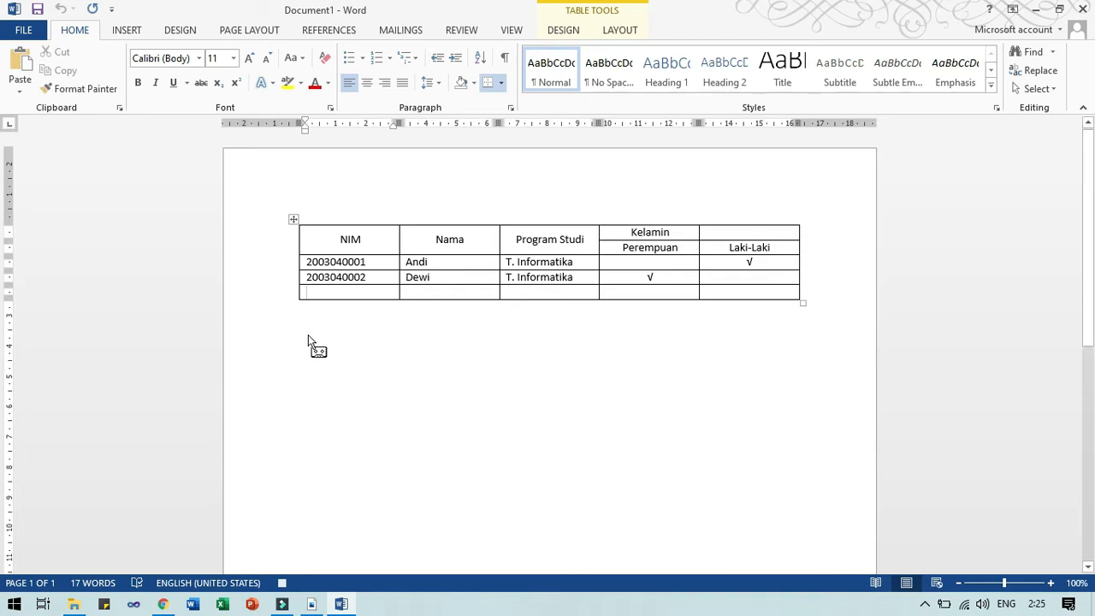
{"action": "left_click", "coordinate": [298, 299]}
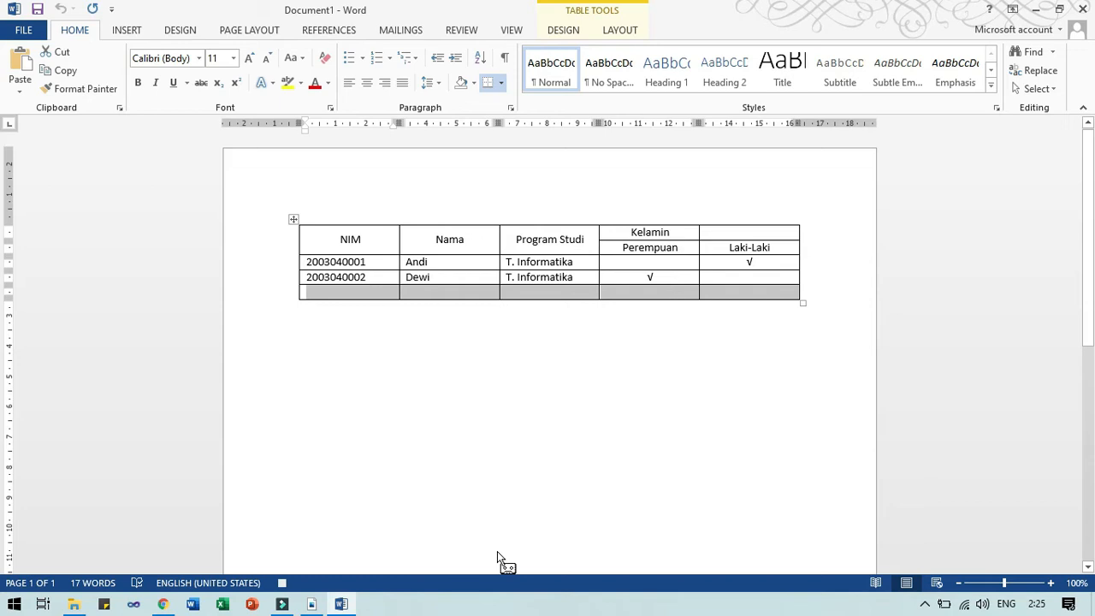
{"action": "key", "text": "shift+F10"}
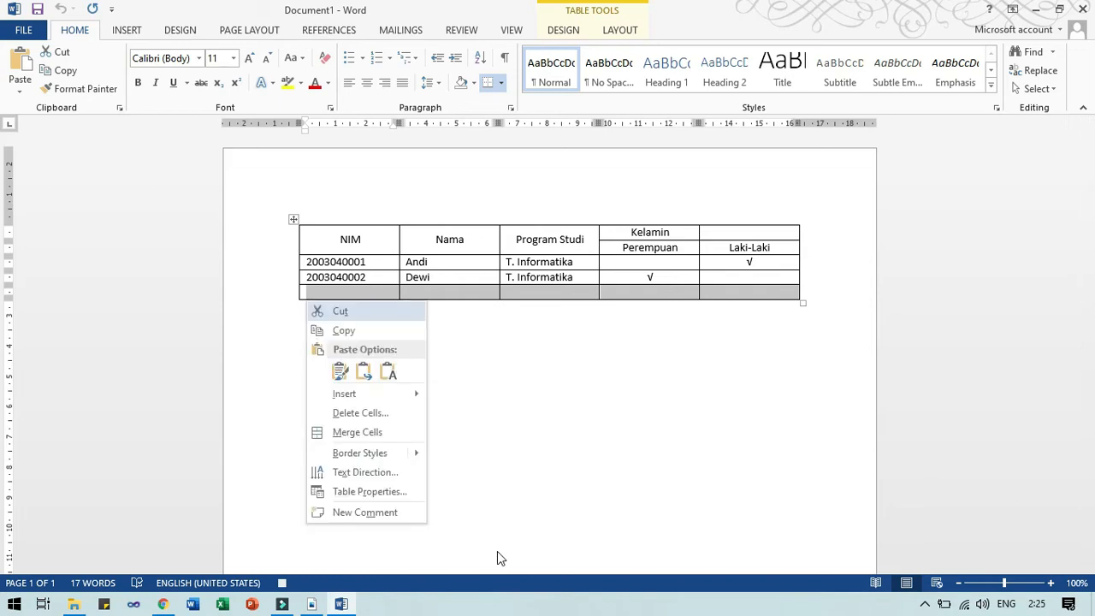
{"action": "key", "text": "Down"}
{"action": "key", "text": "Down"}
{"action": "key", "text": "Down"}
{"action": "key", "text": "Down"}
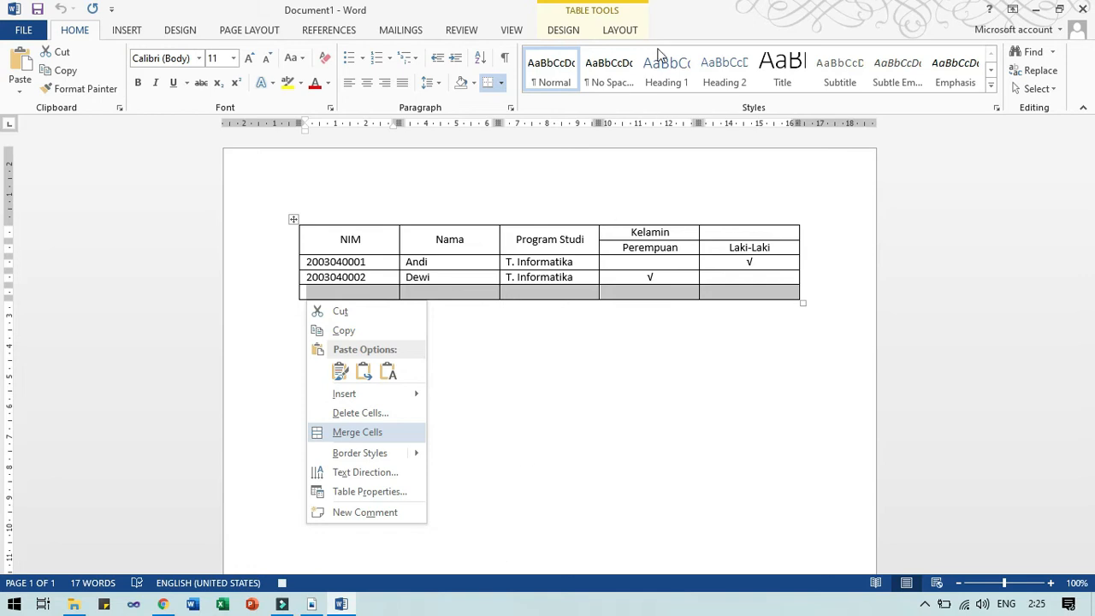
{"action": "left_click", "coordinate": [633, 34]}
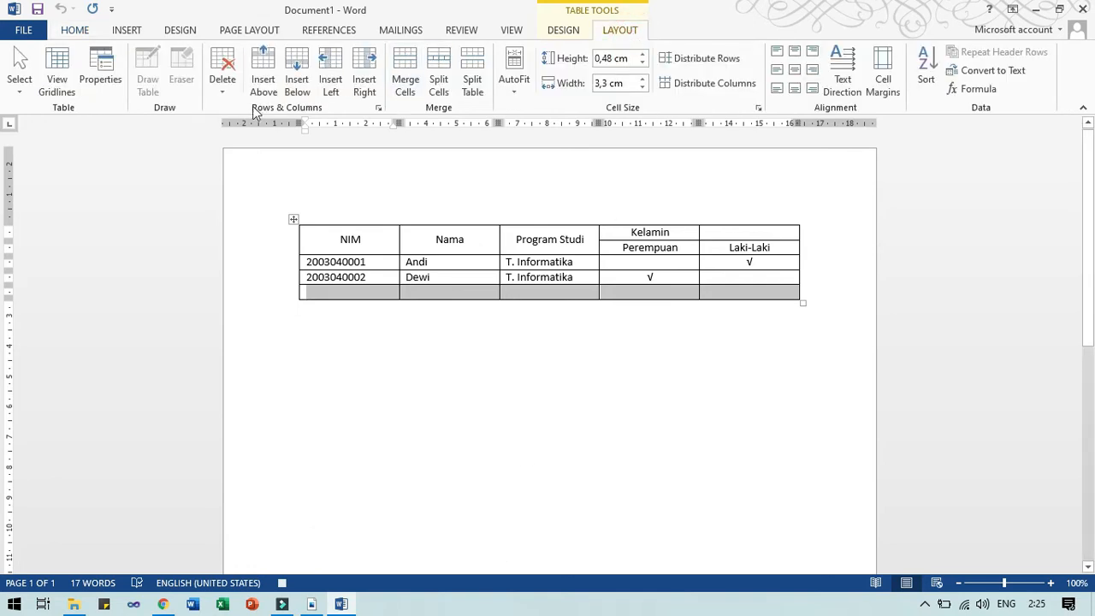
{"action": "left_click", "coordinate": [224, 82]}
{"action": "left_click", "coordinate": [245, 148]}
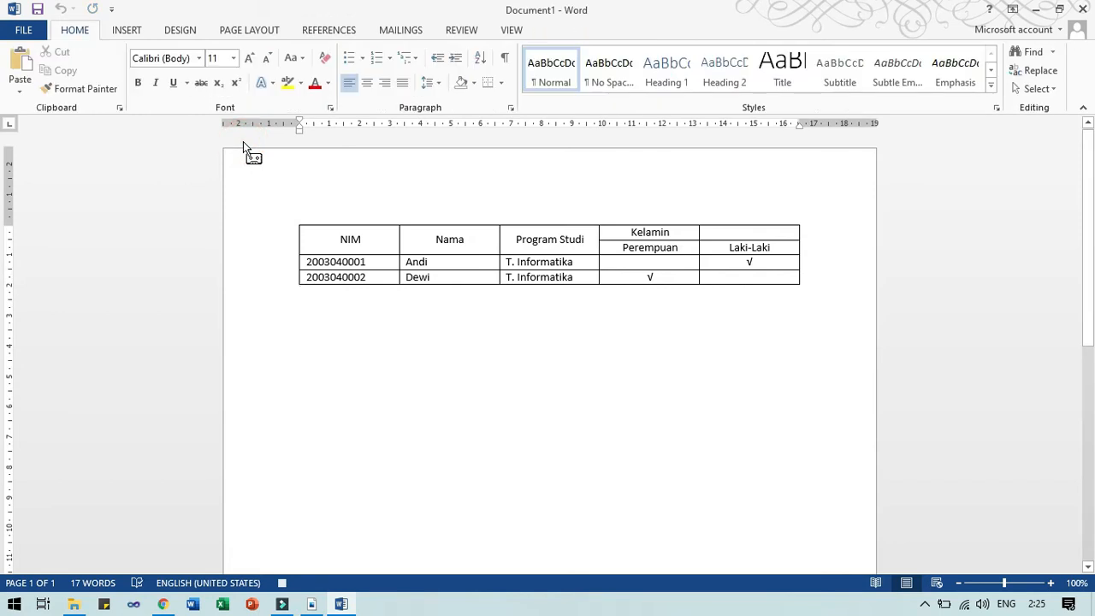
Add an empty paragraph beneath the student table.
{"action": "key", "text": "BackSpace"}
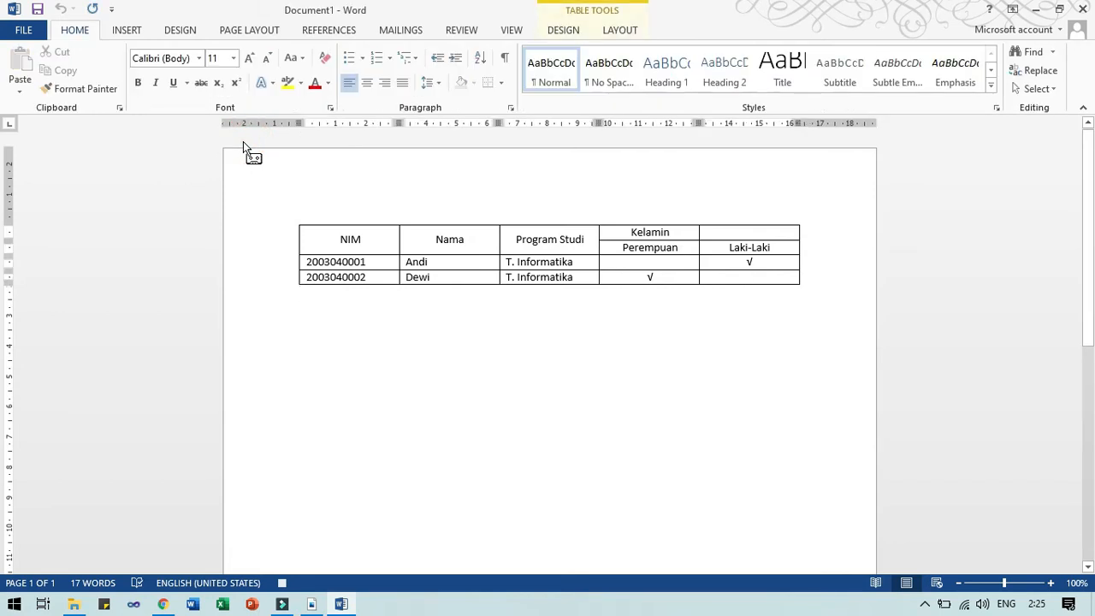
{"action": "key", "text": "Down"}
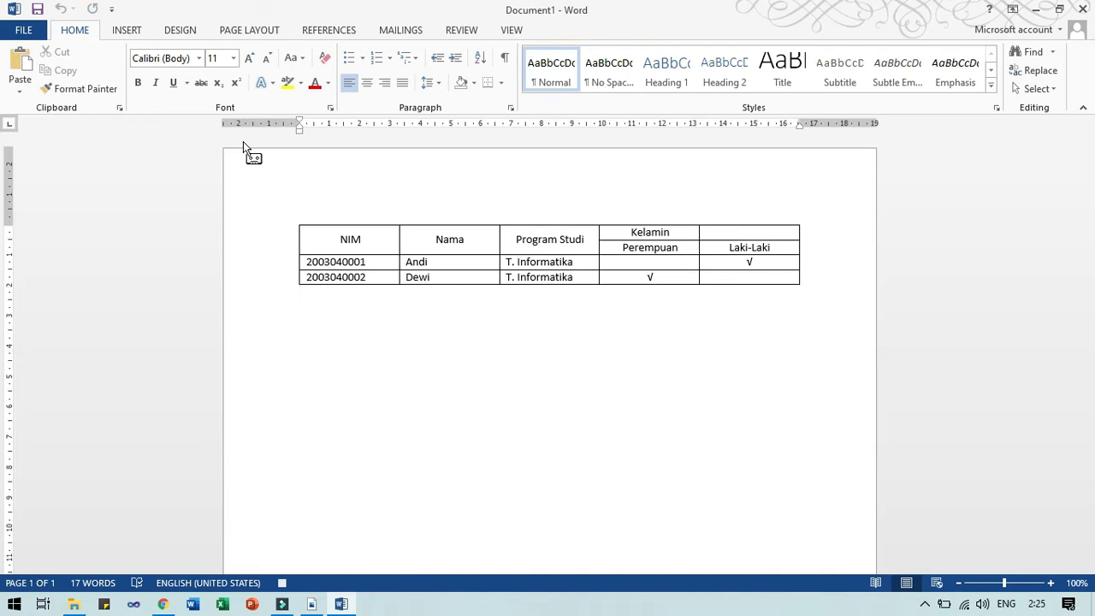
{"action": "key", "text": "Return"}
Stop recording the Membuat_Tabelku macro from View > Macros.
{"action": "left_click", "coordinate": [503, 36]}
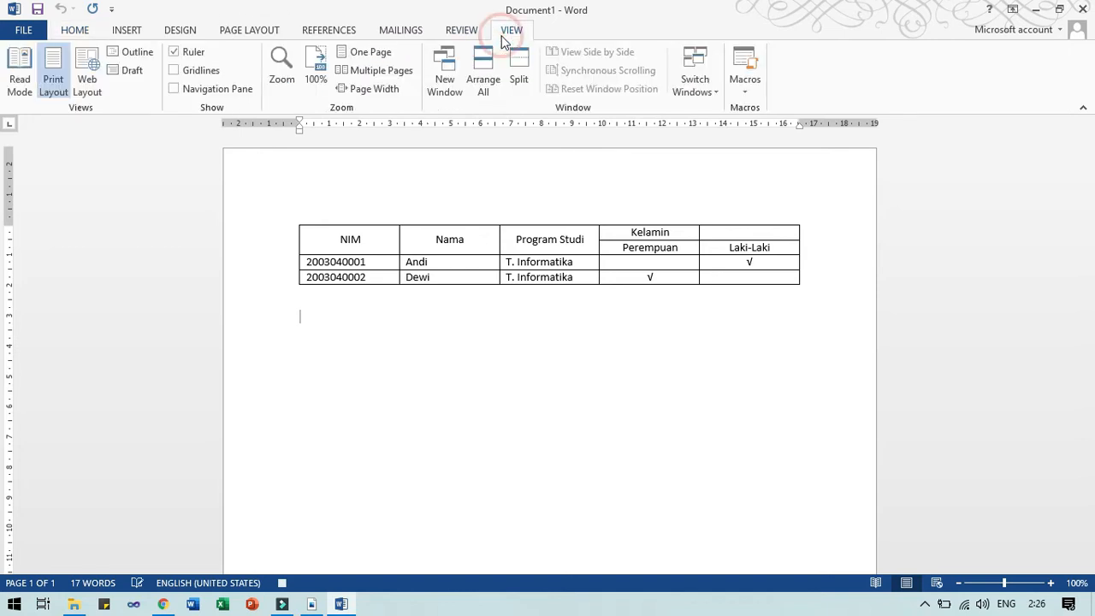
{"action": "left_click", "coordinate": [744, 89]}
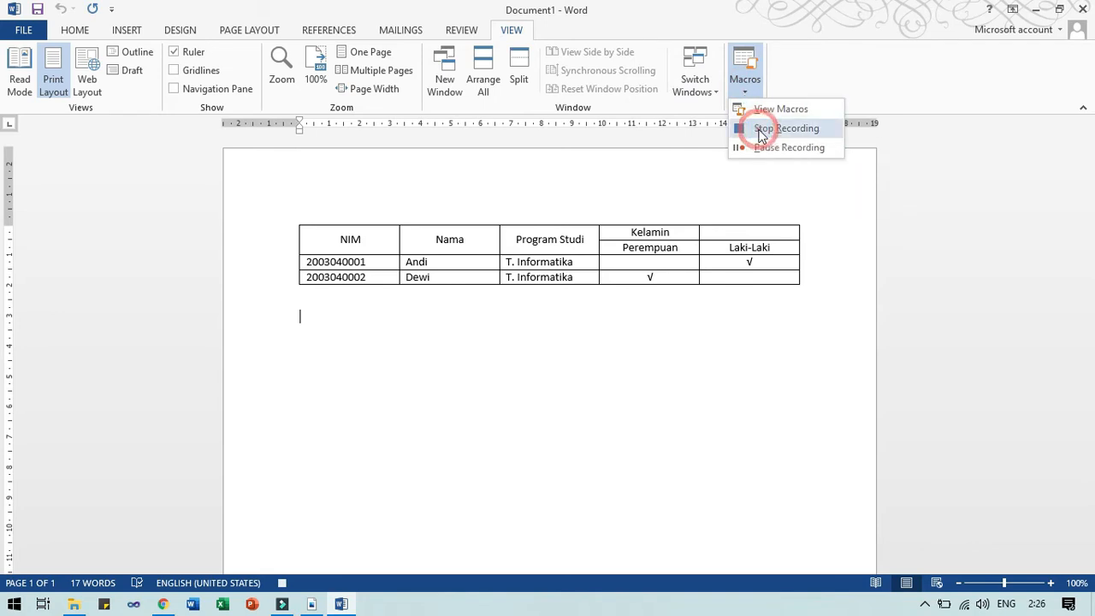
{"action": "left_click", "coordinate": [761, 129]}
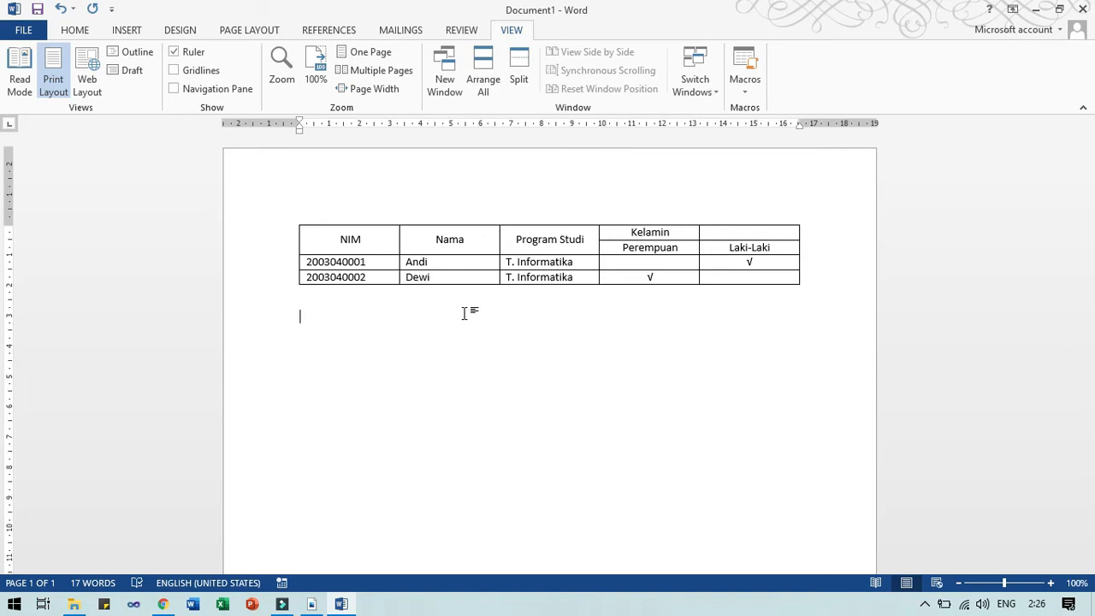
Replay the macro with Ctrl+V to duplicate the student table, then undo an extra third paste.
{"action": "key", "text": "ctrl+v"}
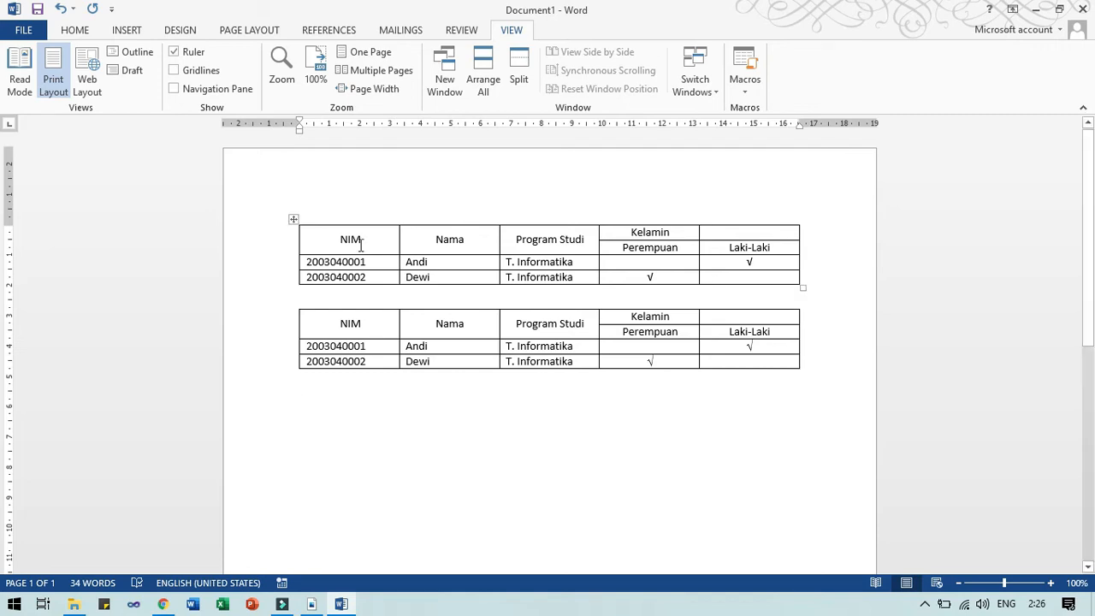
{"action": "left_click", "coordinate": [292, 221]}
{"action": "key", "text": "ctrl+c"}
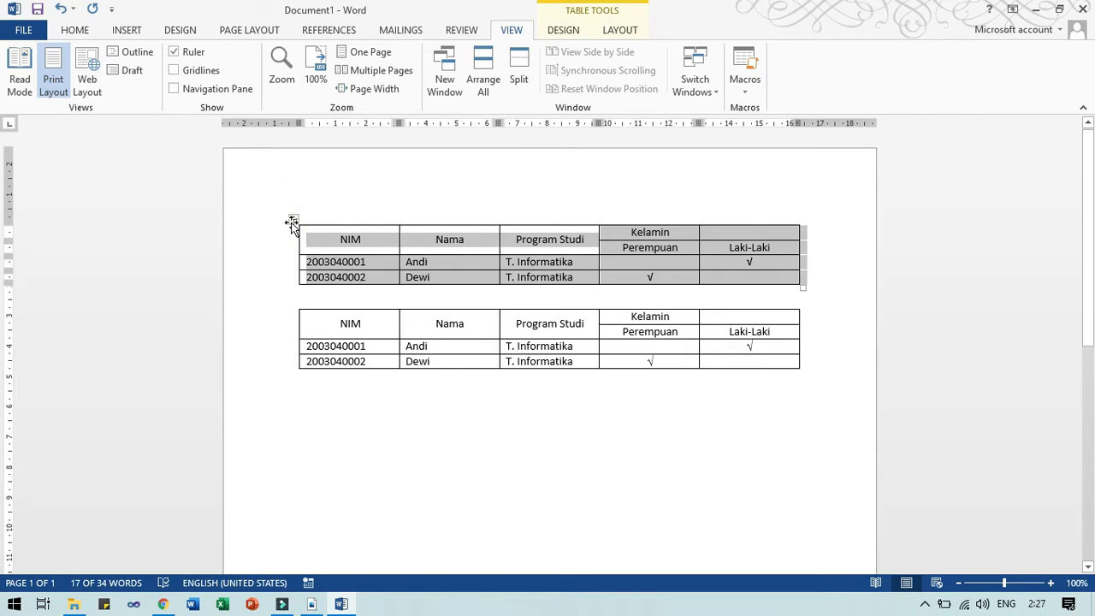
{"action": "left_click", "coordinate": [350, 410]}
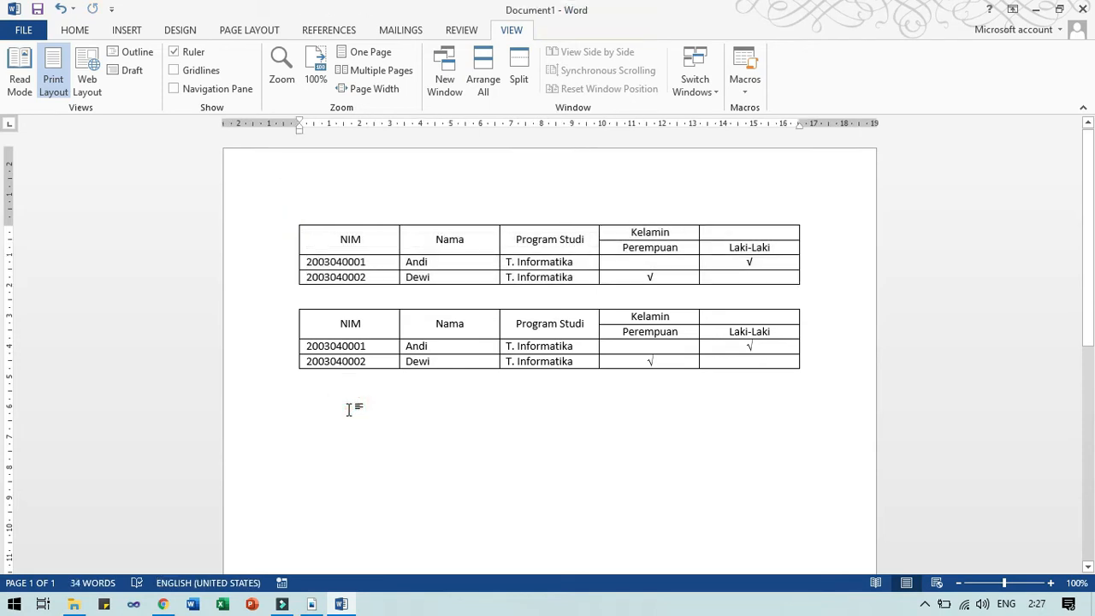
{"action": "key", "text": "ctrl+v"}
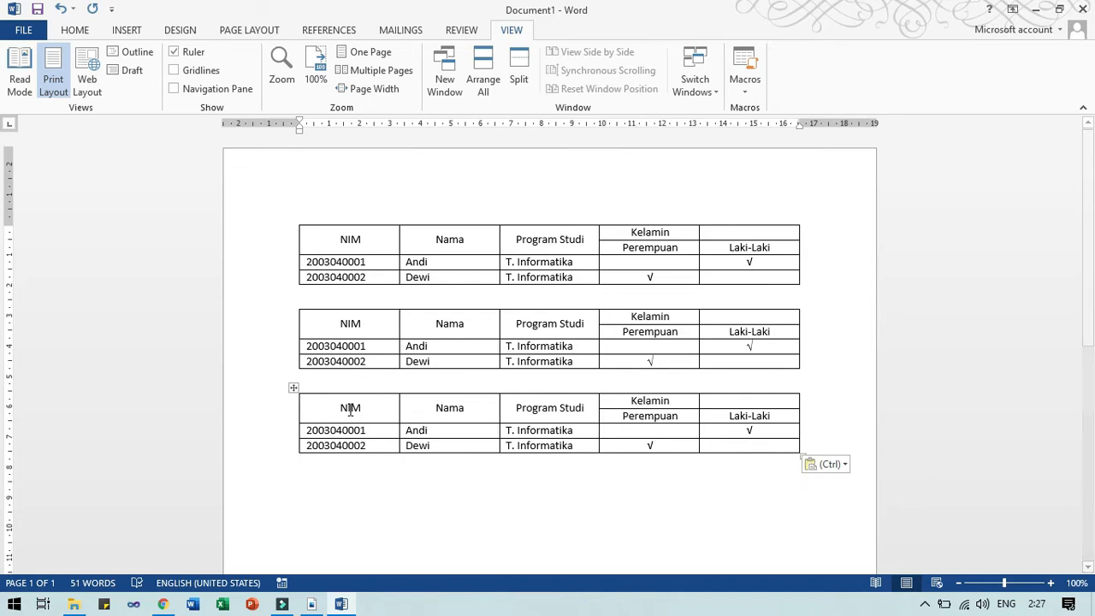
{"action": "key", "text": "ctrl"}
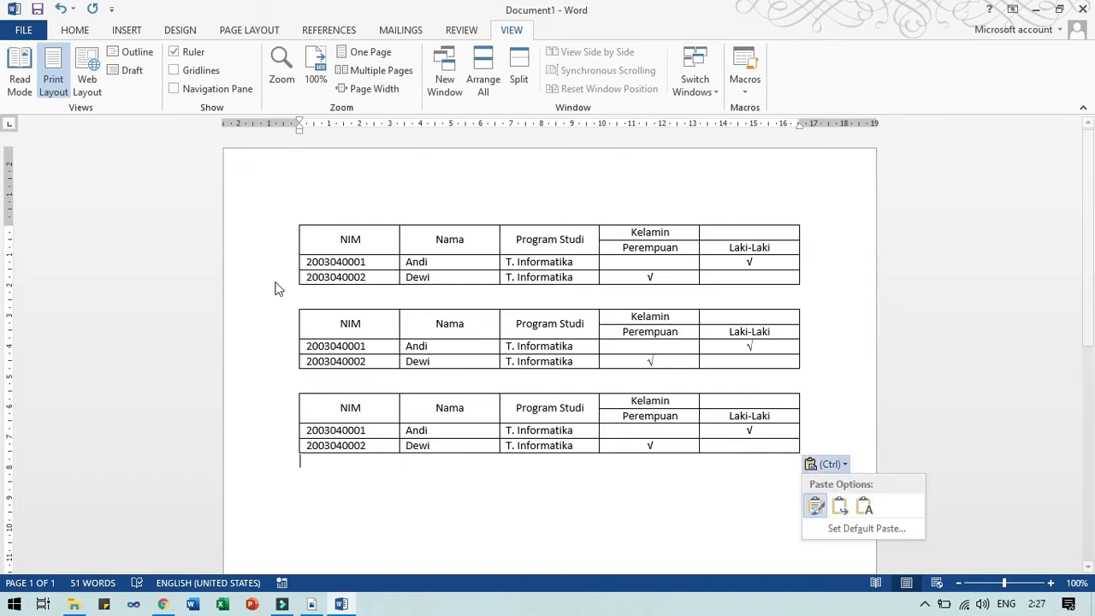
{"action": "left_click", "coordinate": [61, 12]}
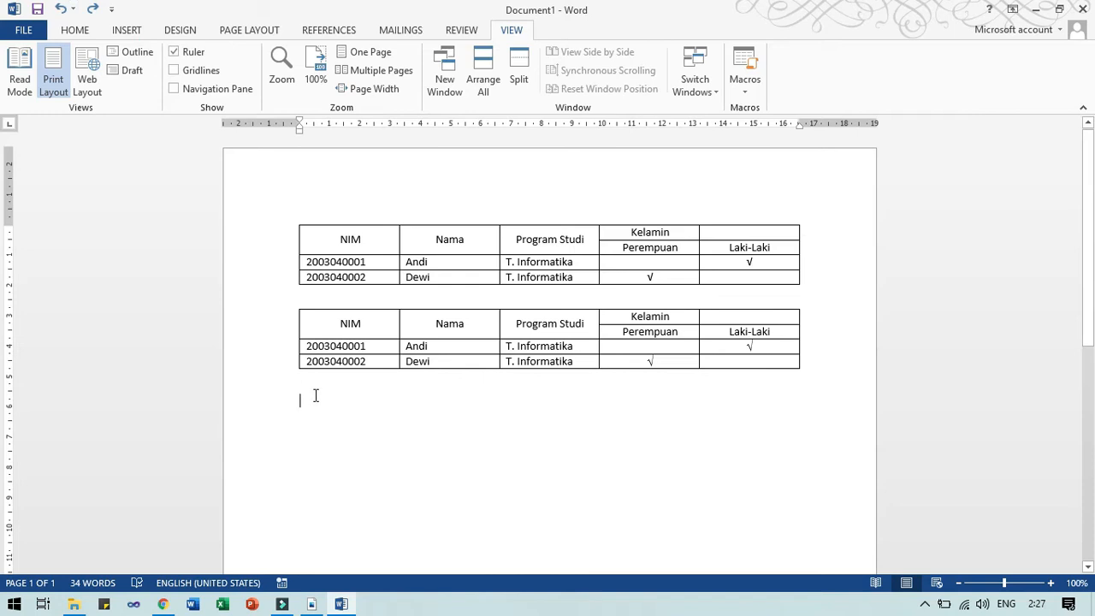
Add a third student table with the macro shortcut and test Undo and Redo.
{"action": "key", "text": "ctrl+v"}
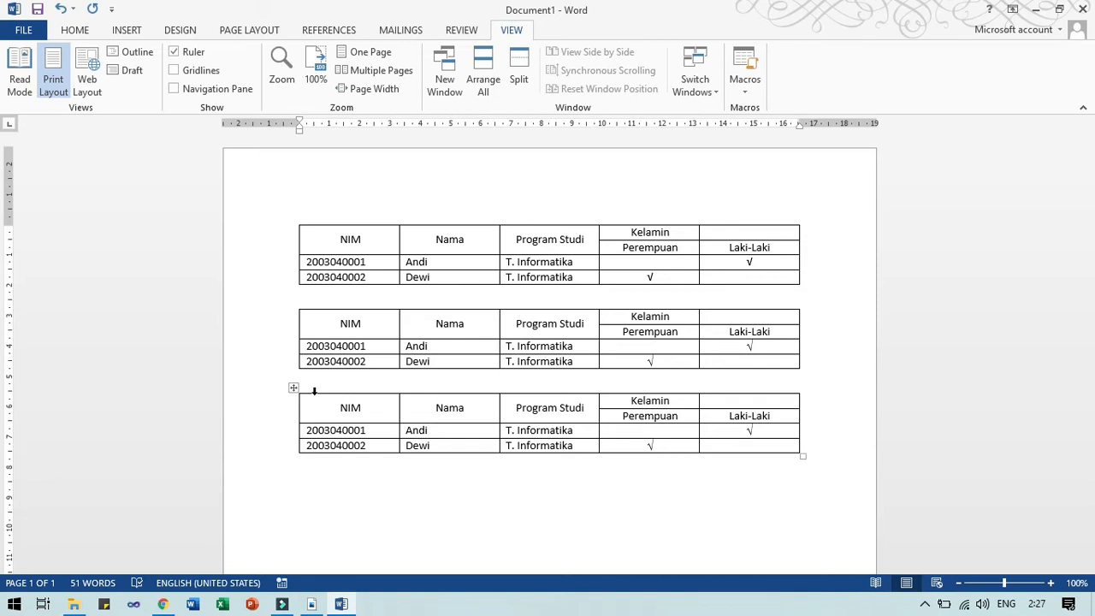
{"action": "left_click", "coordinate": [60, 11]}
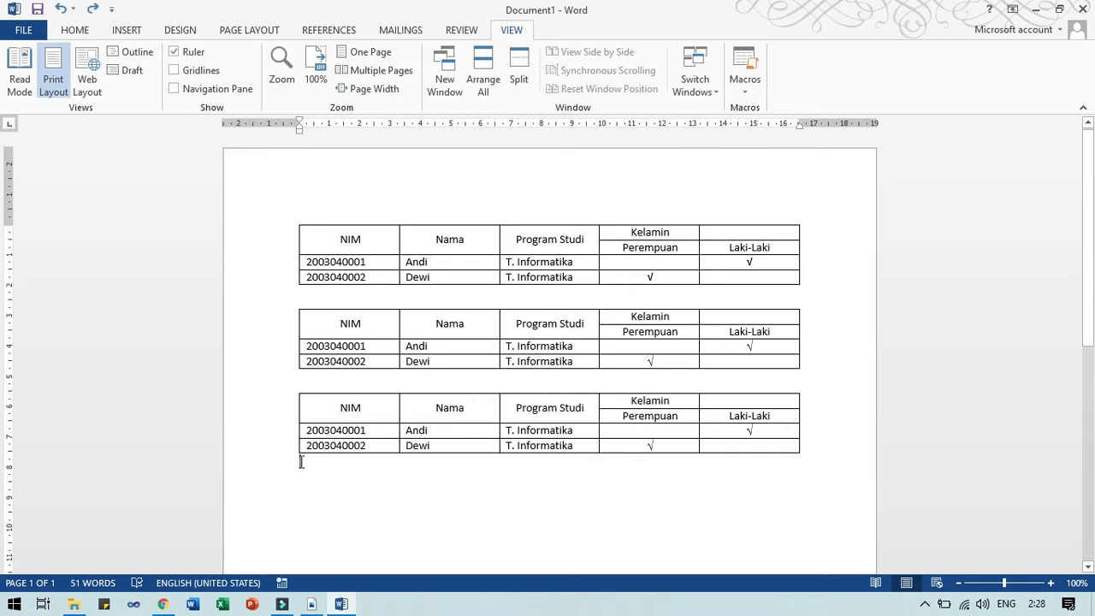
{"action": "left_click", "coordinate": [93, 11]}
{"action": "left_click", "coordinate": [90, 15]}
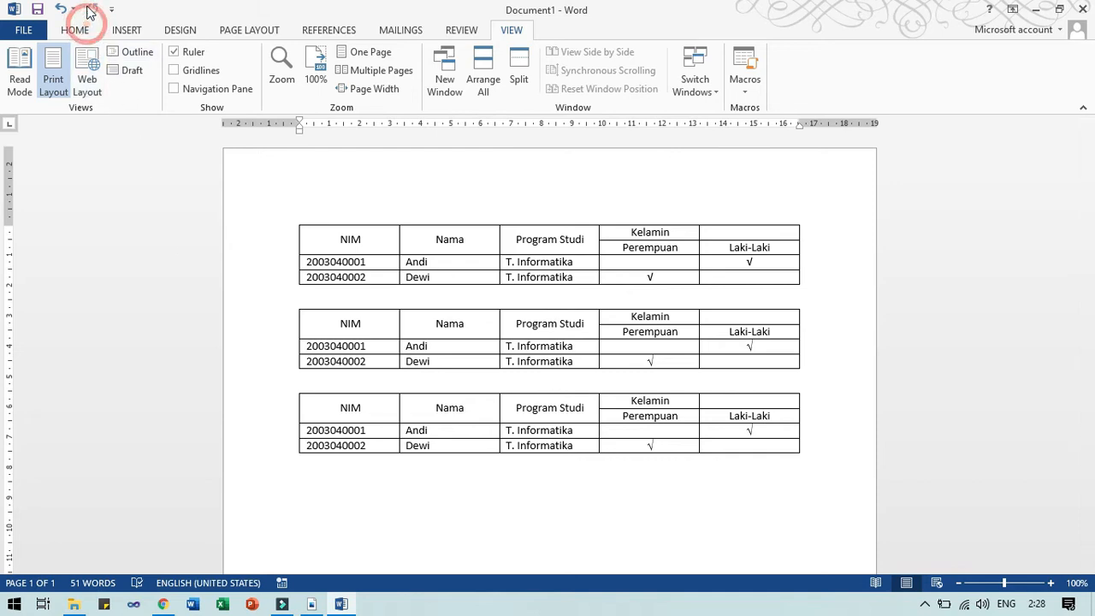
Below the last table, undo two changes and redo one to remove the empty row.
{"action": "left_click", "coordinate": [318, 462]}
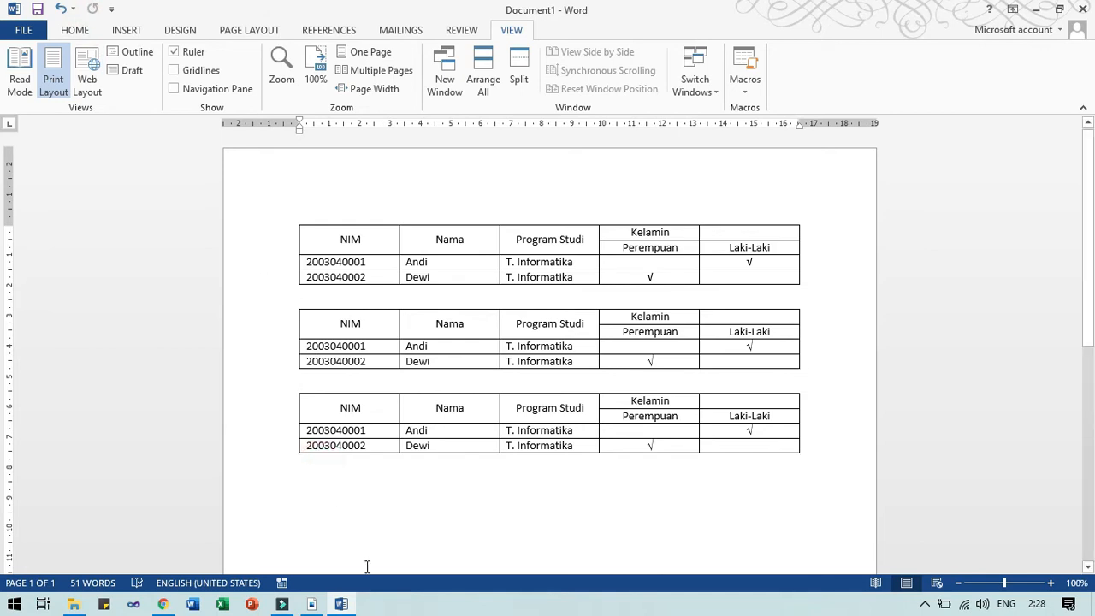
{"action": "left_click", "coordinate": [60, 10]}
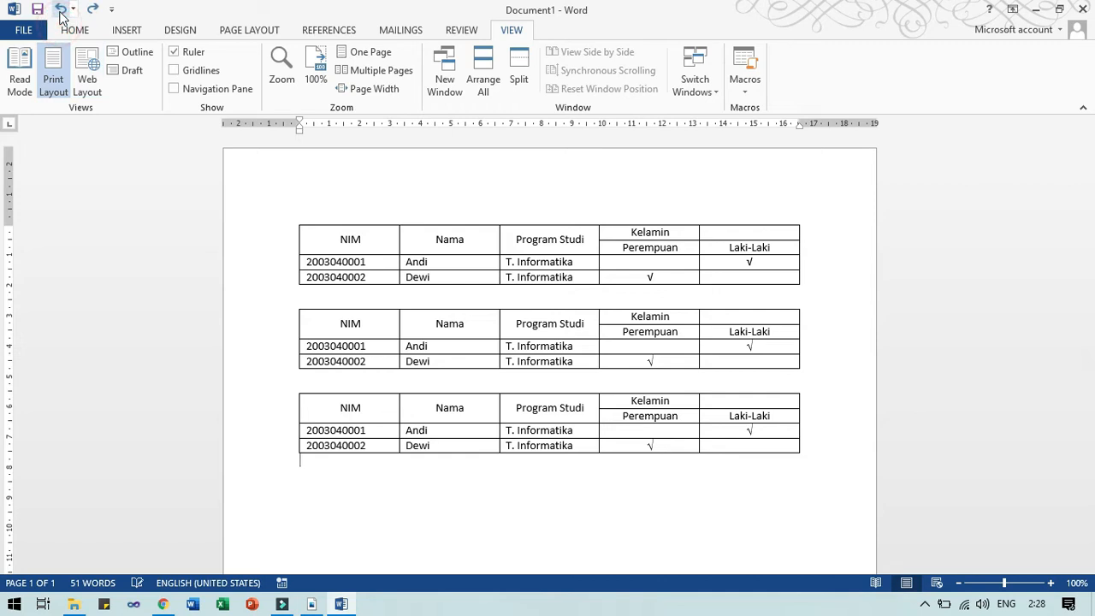
{"action": "left_click", "coordinate": [61, 10]}
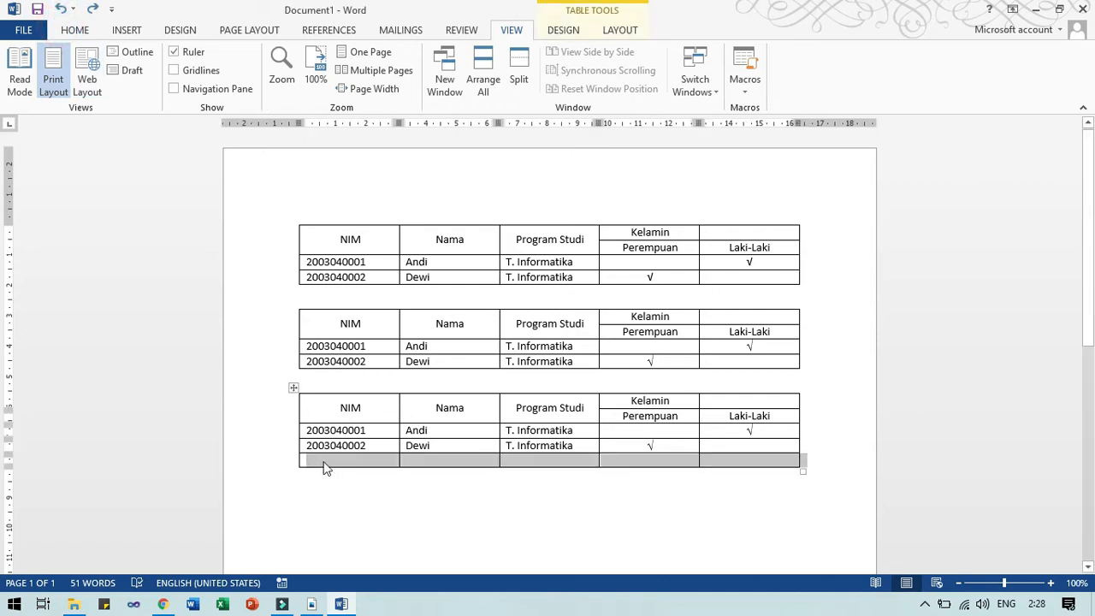
{"action": "left_click", "coordinate": [93, 10]}
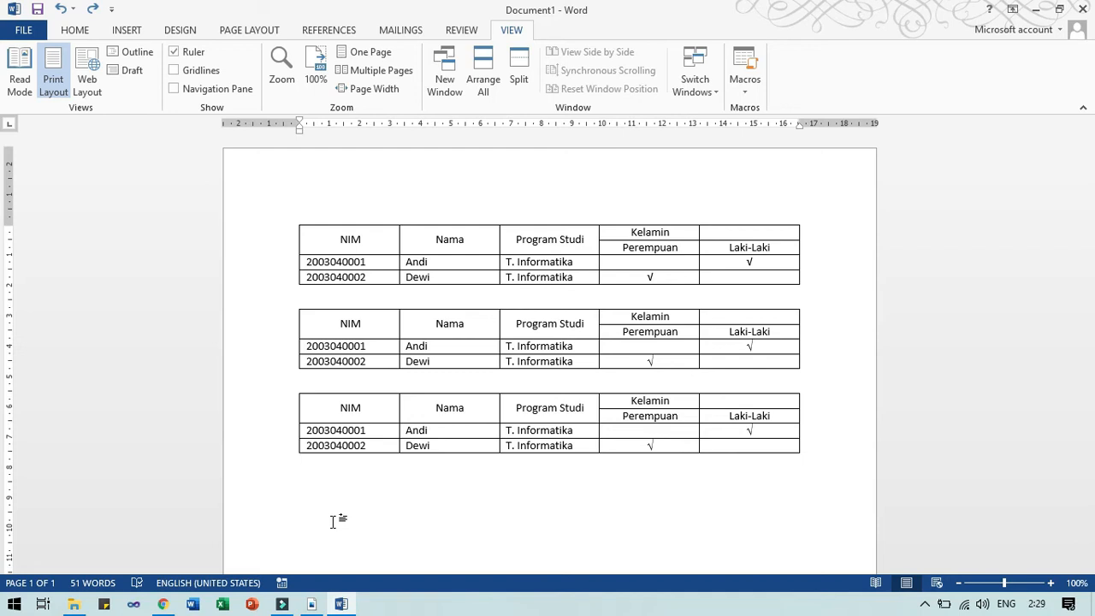
{"action": "left_click", "coordinate": [311, 605]}
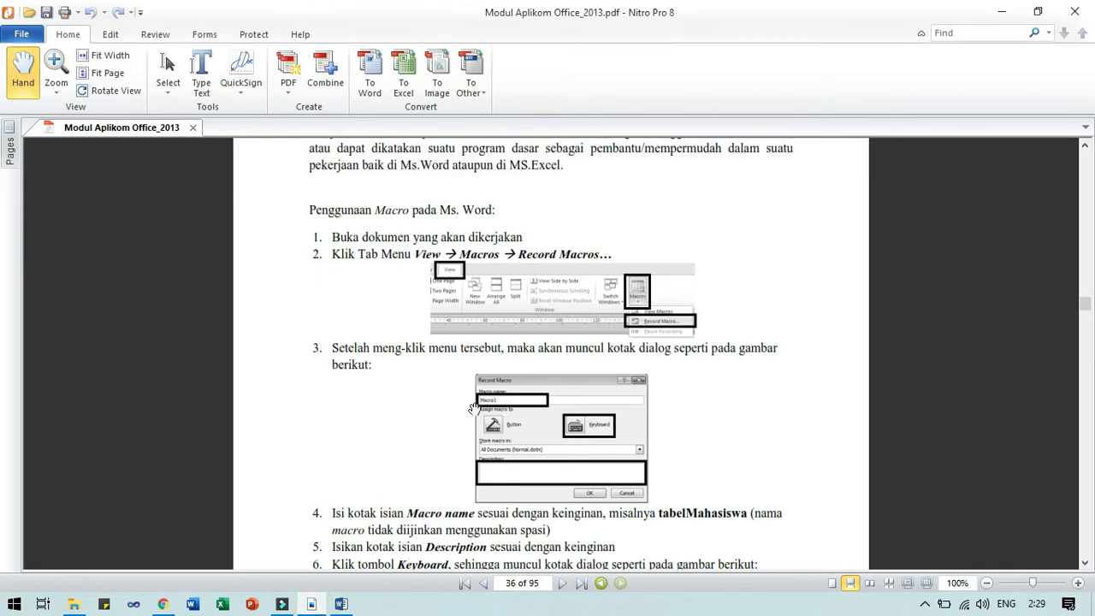
{"action": "scroll", "coordinate": [467, 398], "scroll_direction": "down", "scroll_amount": 10}
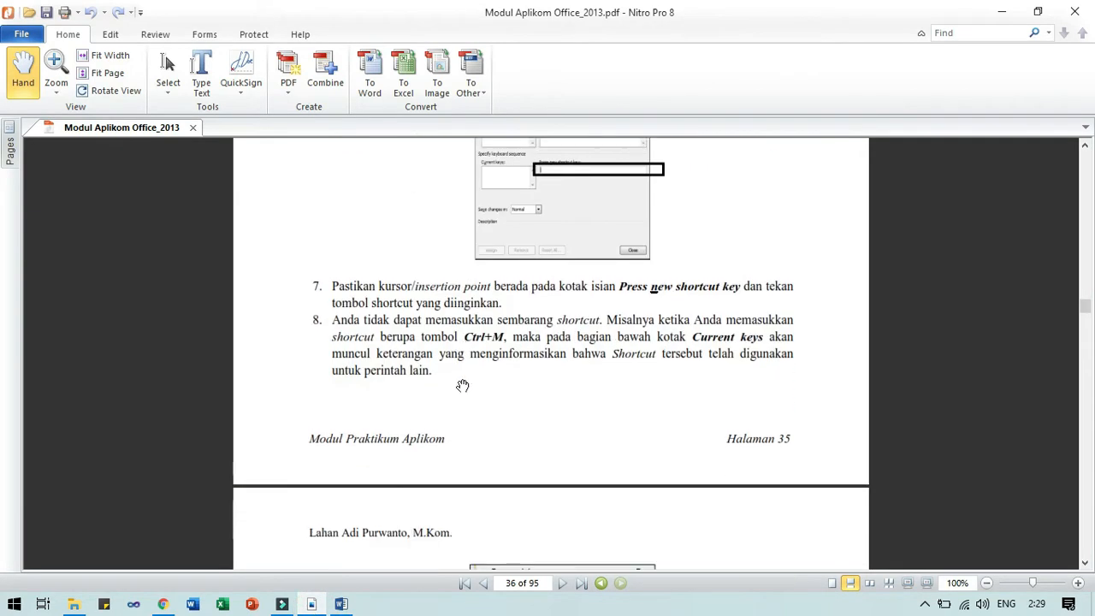
{"action": "scroll", "coordinate": [463, 386], "scroll_direction": "down", "scroll_amount": 7}
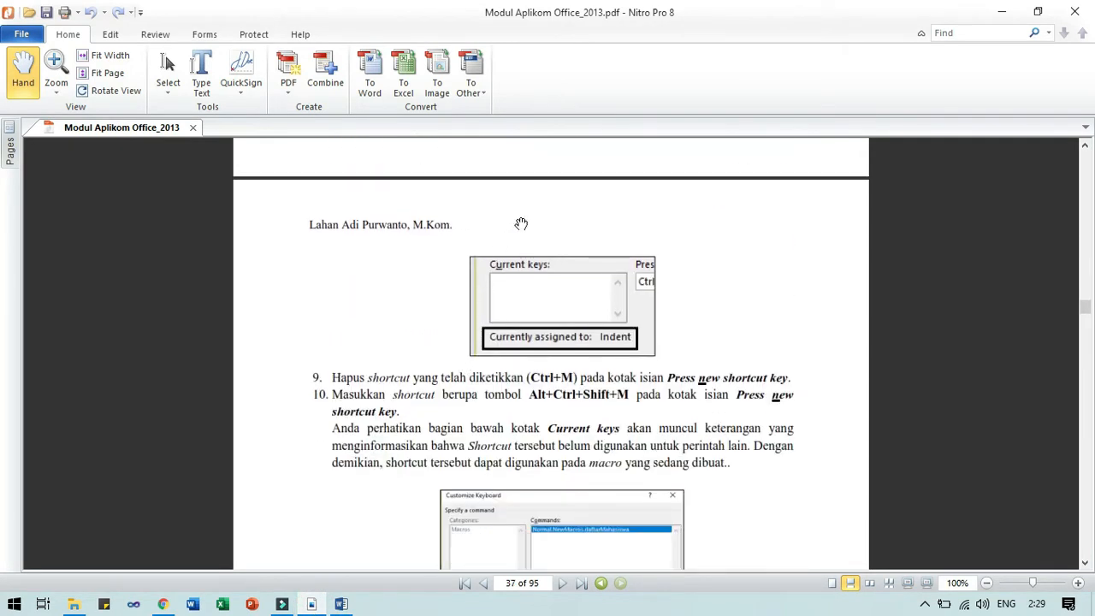
{"action": "scroll", "coordinate": [513, 377], "scroll_direction": "down", "scroll_amount": 9}
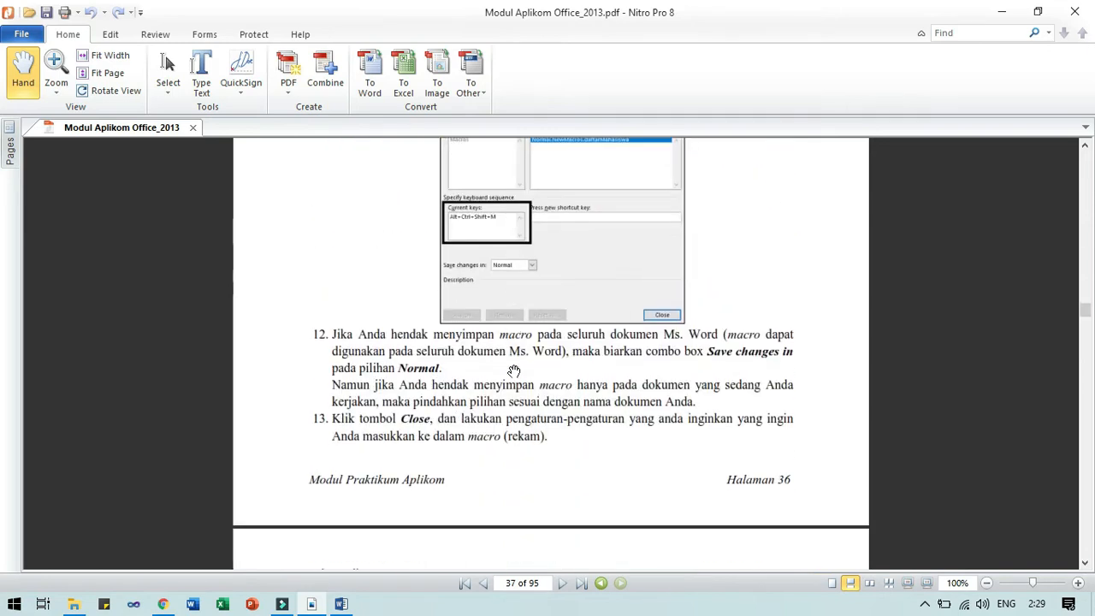
{"action": "scroll", "coordinate": [514, 370], "scroll_direction": "down", "scroll_amount": 10}
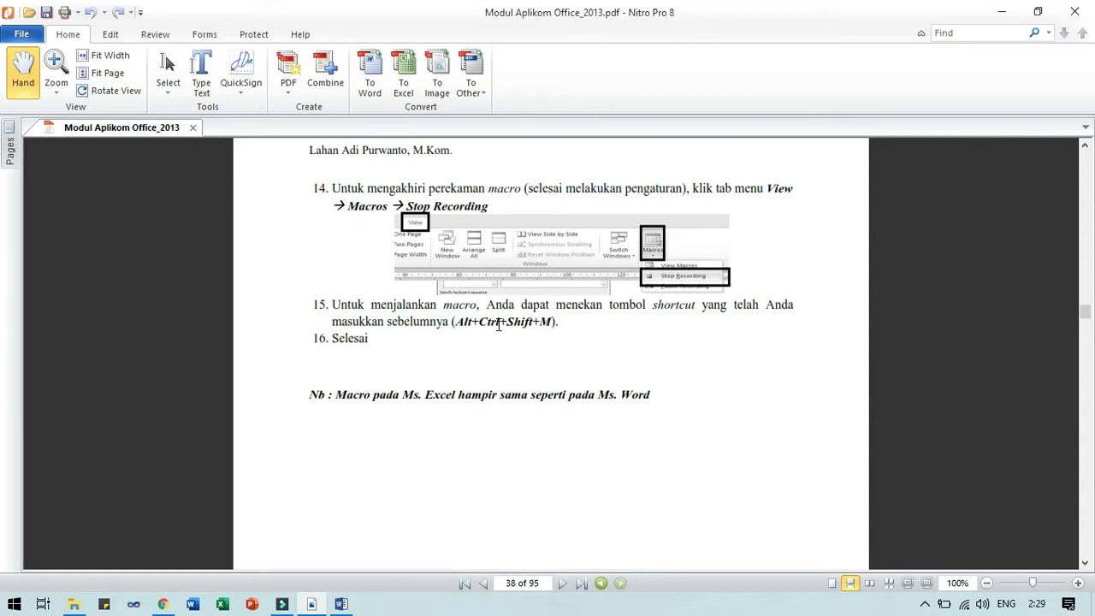
{"action": "left_click", "coordinate": [341, 604]}
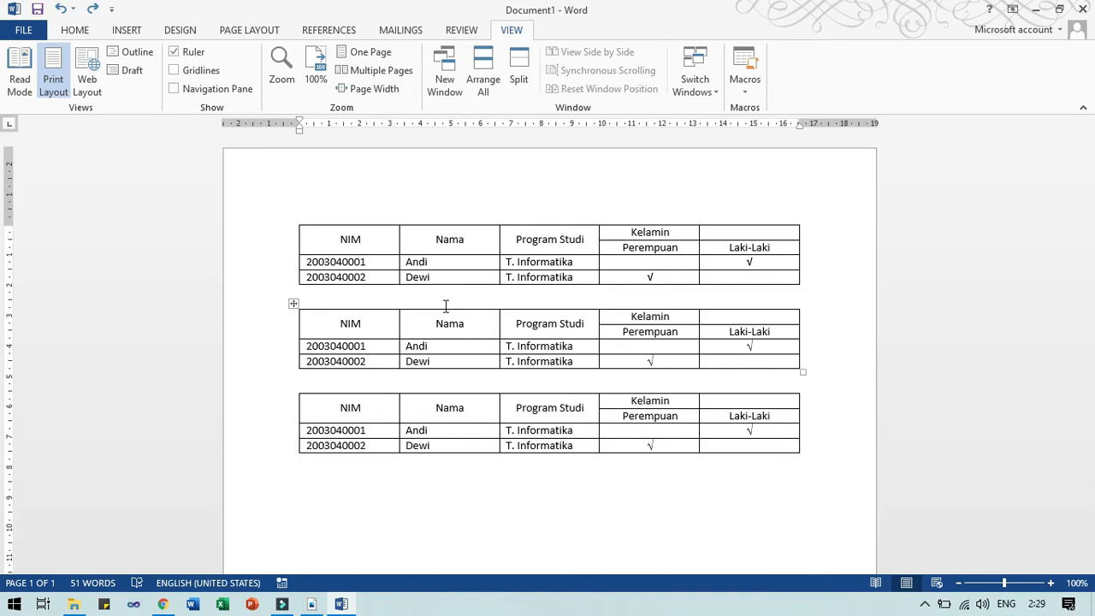
Create Document2, insert the student table with the macro, and switch between both documents.
{"action": "key", "text": "ctrl+n"}
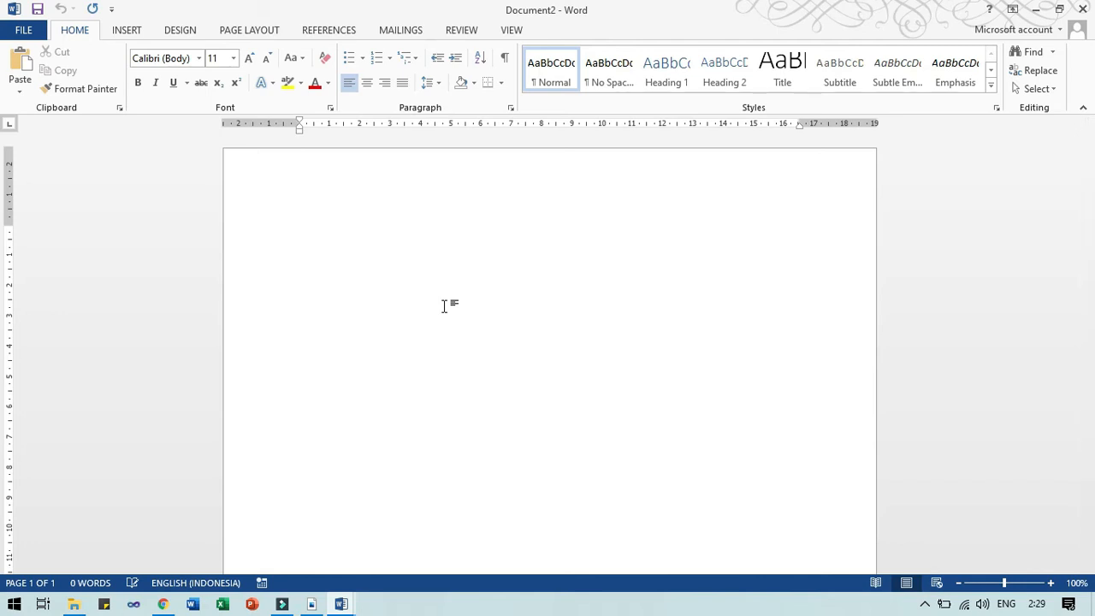
{"action": "key", "text": "ctrl+v"}
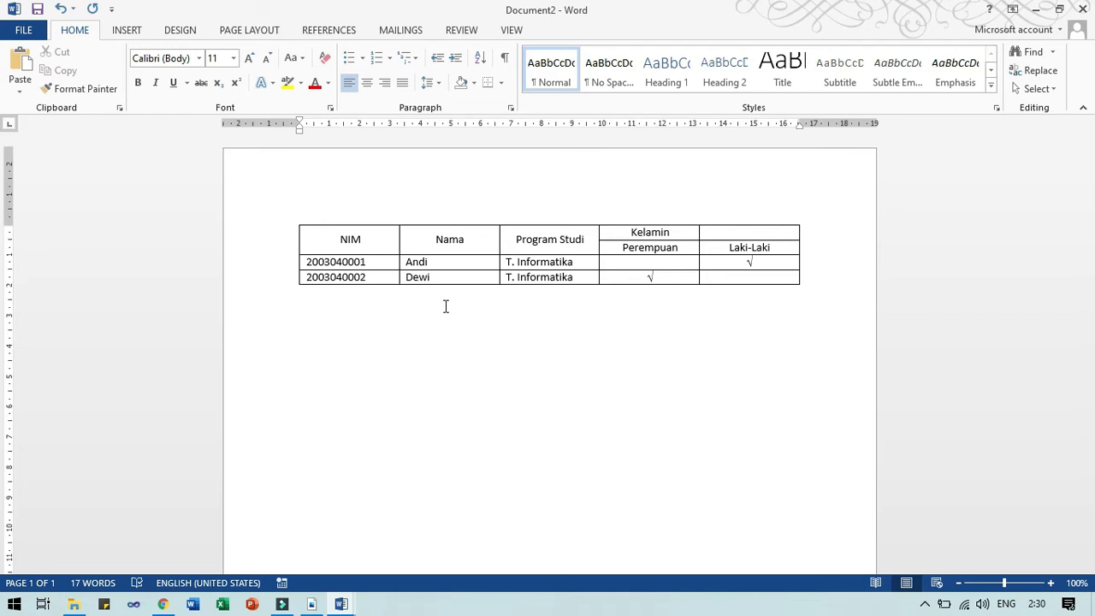
{"action": "key", "text": "alt+Tab"}
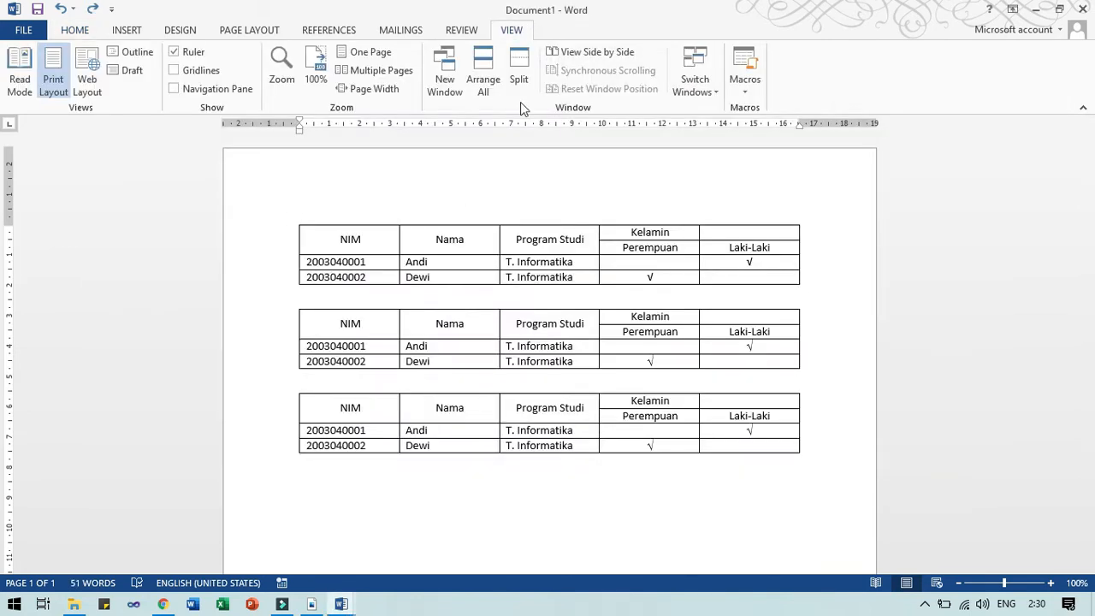
{"action": "key", "text": "alt+Tab"}
{"action": "key", "text": "alt+Tab"}
{"action": "key", "text": "alt+Tab"}
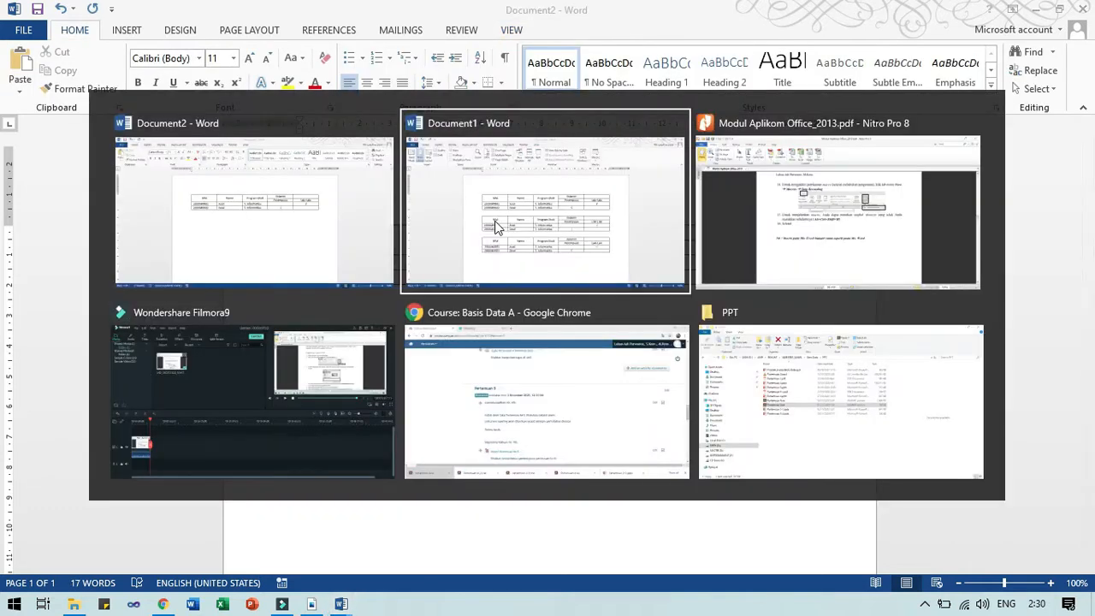
Scroll the PDF to page 39's Excel 2013 section and search Windows for 'excel'.
{"action": "scroll", "coordinate": [476, 431], "scroll_direction": "down", "scroll_amount": 5}
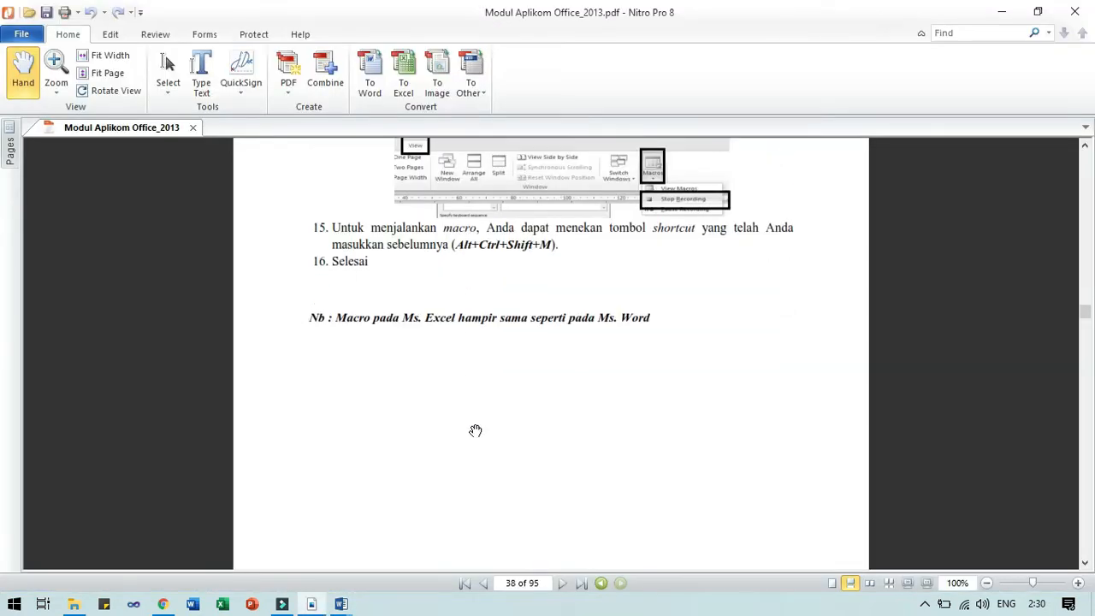
{"action": "scroll", "coordinate": [476, 430], "scroll_direction": "down", "scroll_amount": 6}
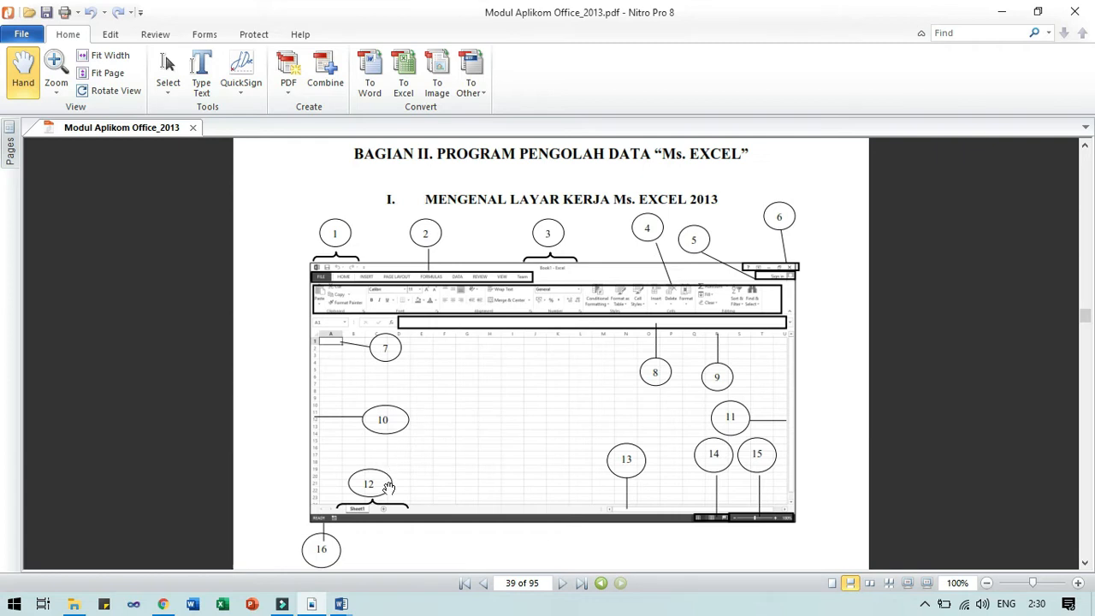
{"action": "key", "text": "super"}
{"action": "type", "text": "excel"}
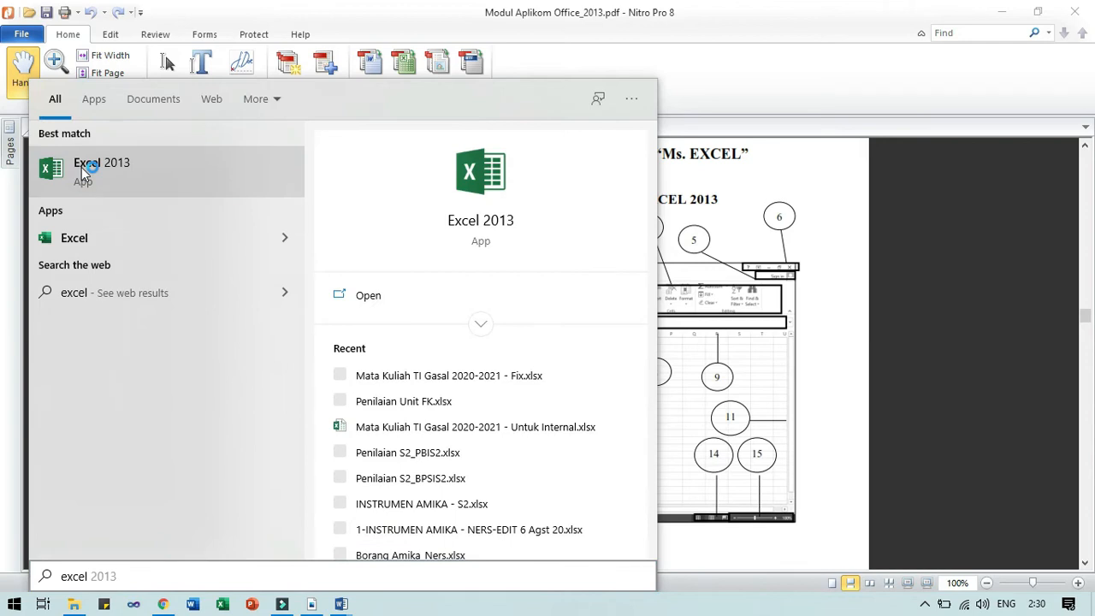
Close Document1 and Document2 in Word, choosing Don't Save for each.
{"action": "left_click", "coordinate": [342, 605]}
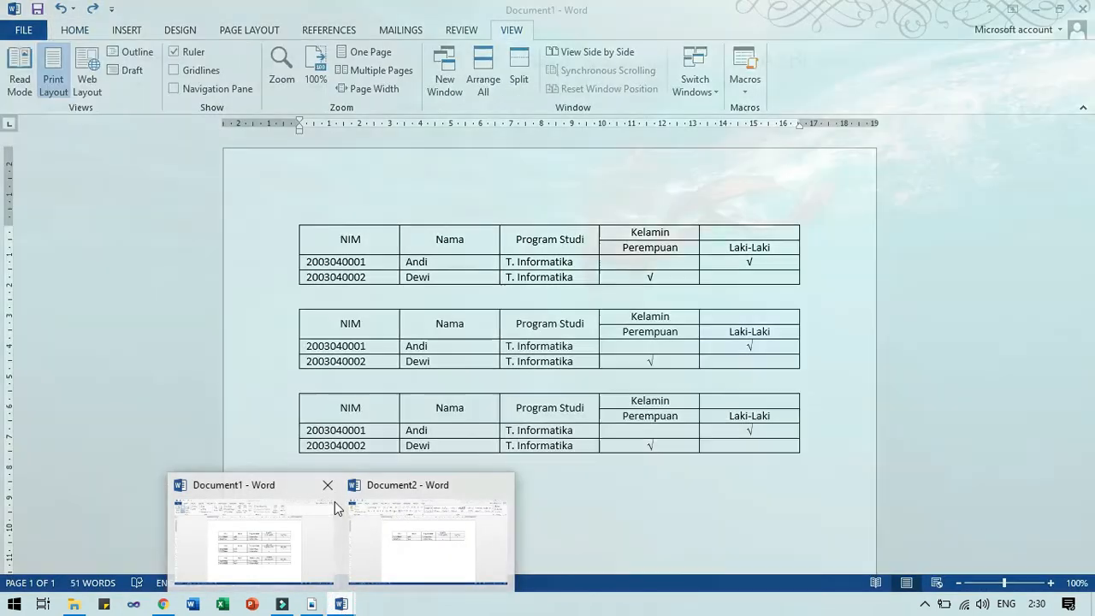
{"action": "left_click", "coordinate": [327, 485]}
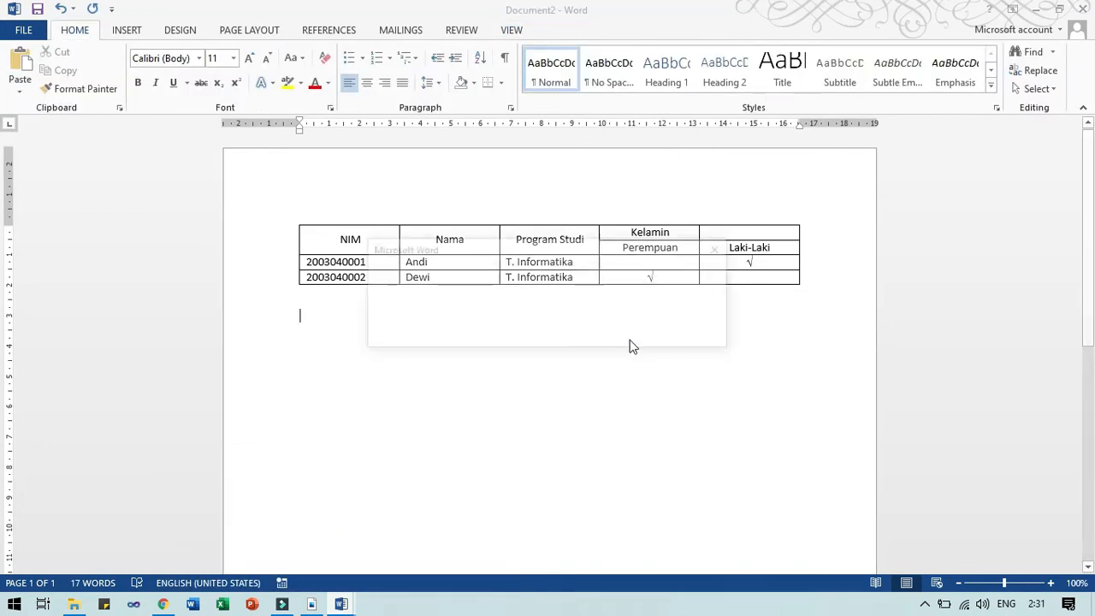
{"action": "left_click", "coordinate": [559, 334]}
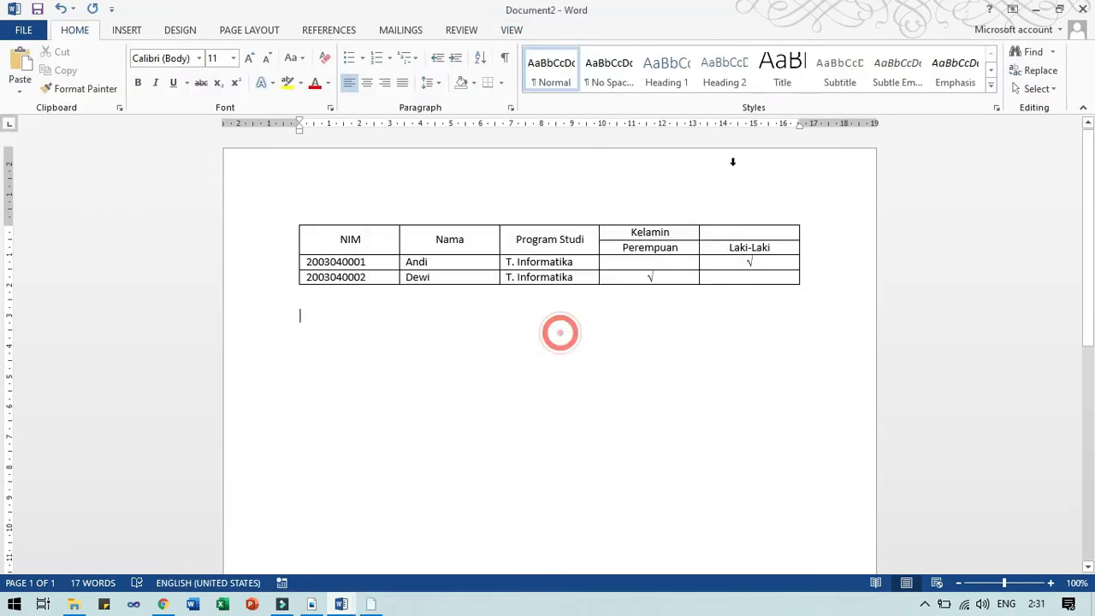
{"action": "left_click", "coordinate": [1084, 10]}
{"action": "left_click", "coordinate": [562, 335]}
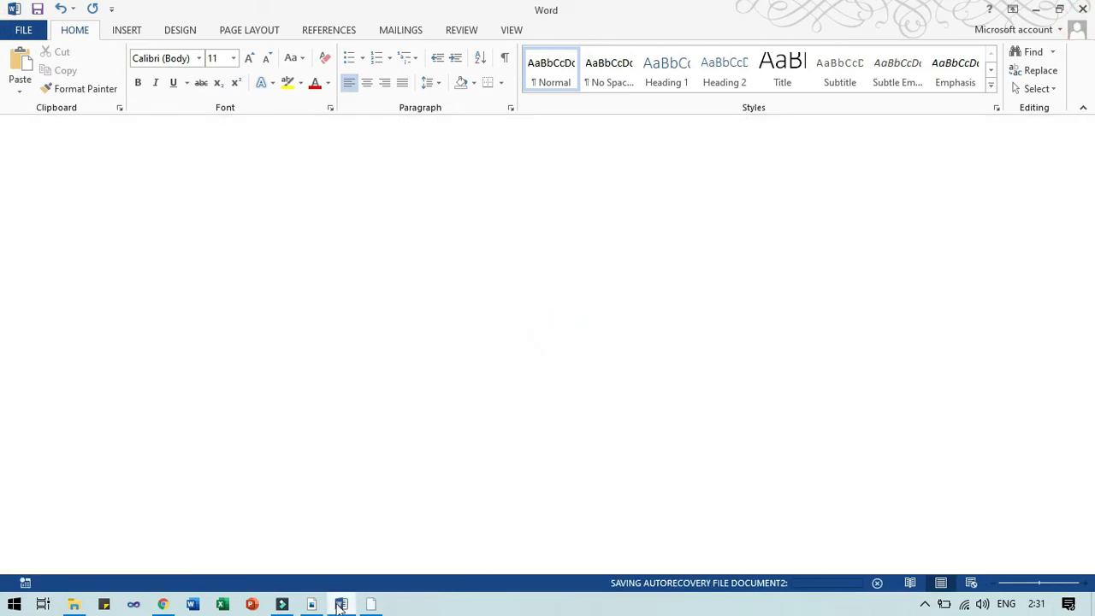
Close the empty Word window and create a blank Excel workbook from the start screen.
{"action": "mouse_move", "coordinate": [340, 606]}
{"action": "left_click", "coordinate": [355, 539]}
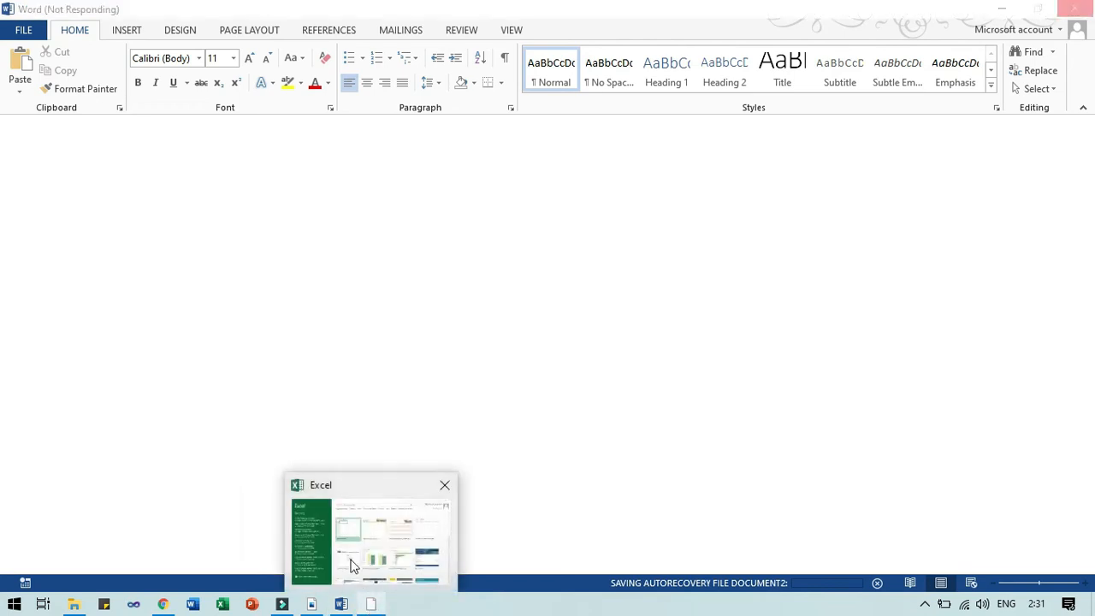
{"action": "left_click", "coordinate": [354, 565]}
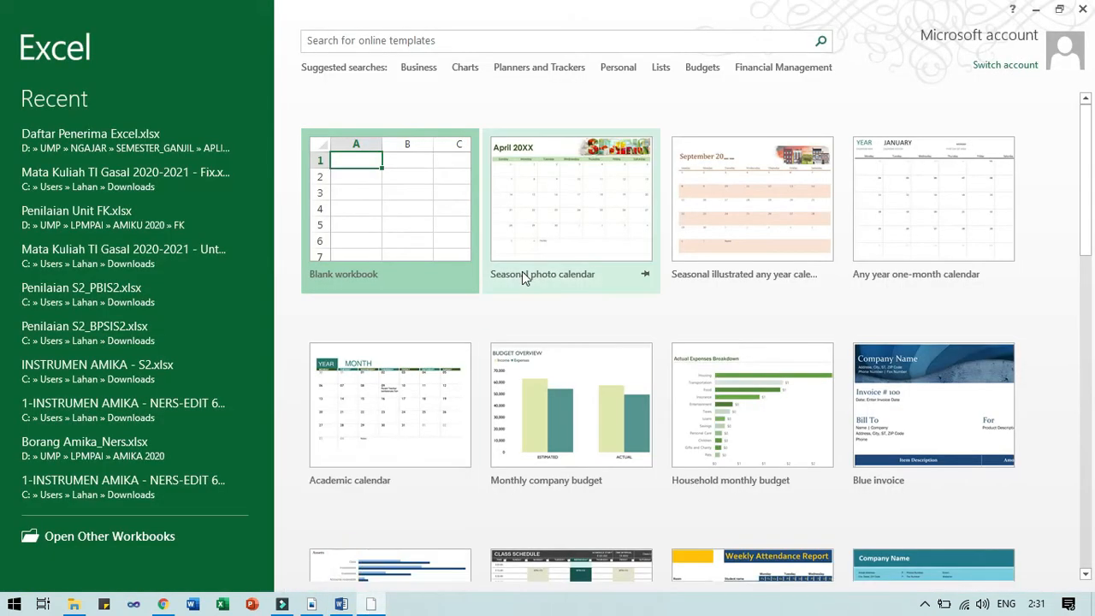
{"action": "left_click", "coordinate": [427, 212]}
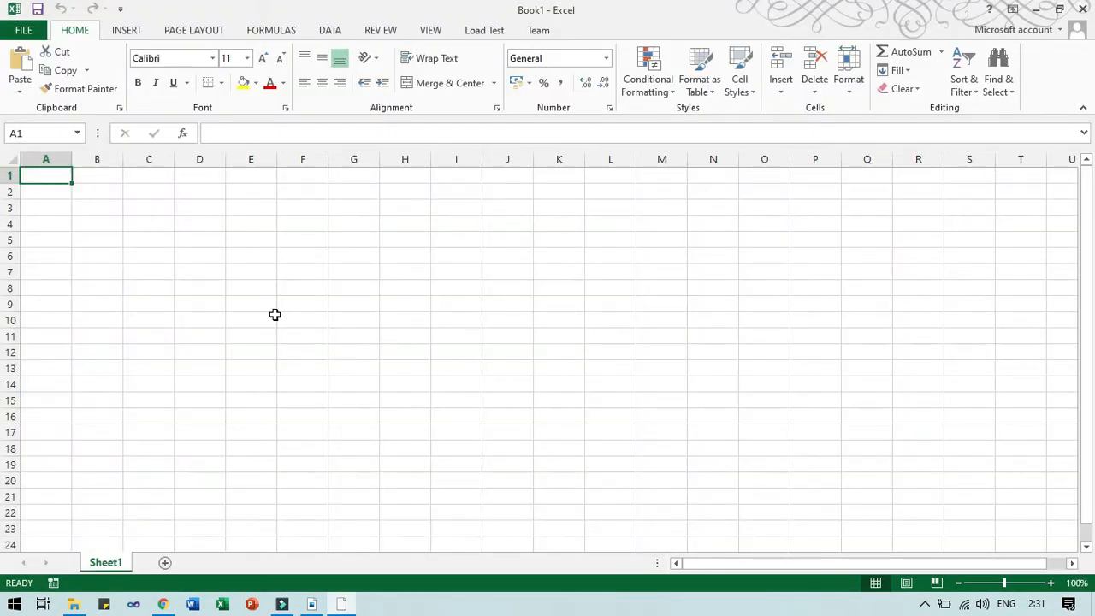
Zoom the Excel sheet, review Nitro Pro's labelled Excel screen diagram, then return to Book1.
{"action": "scroll", "coordinate": [282, 318], "scroll_direction": "up", "scroll_amount": 2}
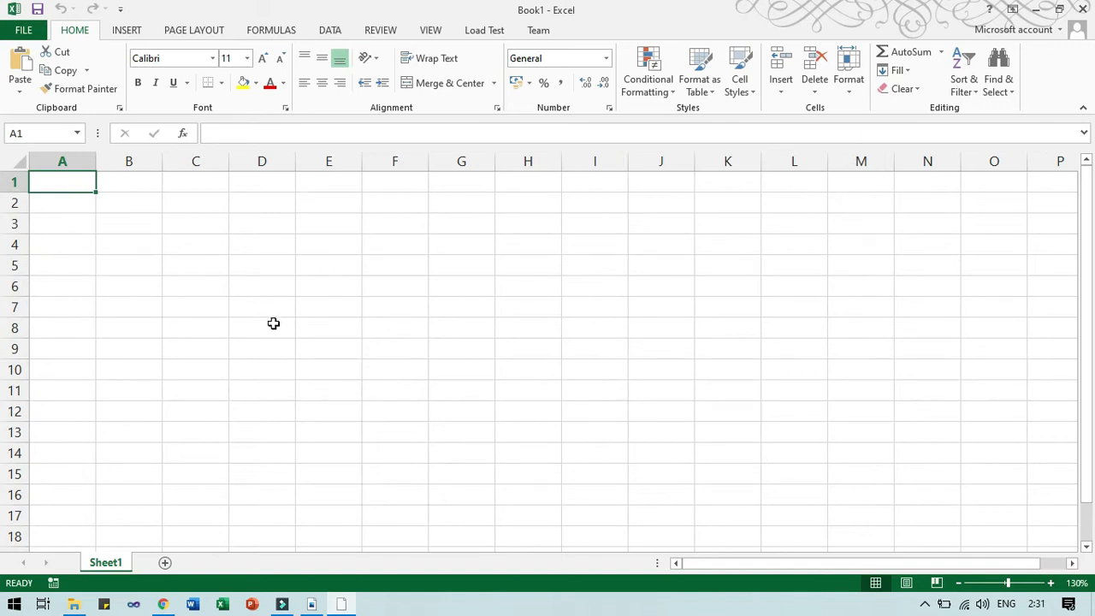
{"action": "scroll", "coordinate": [273, 322], "scroll_direction": "up", "scroll_amount": 1}
{"action": "key", "text": "alt+Tab"}
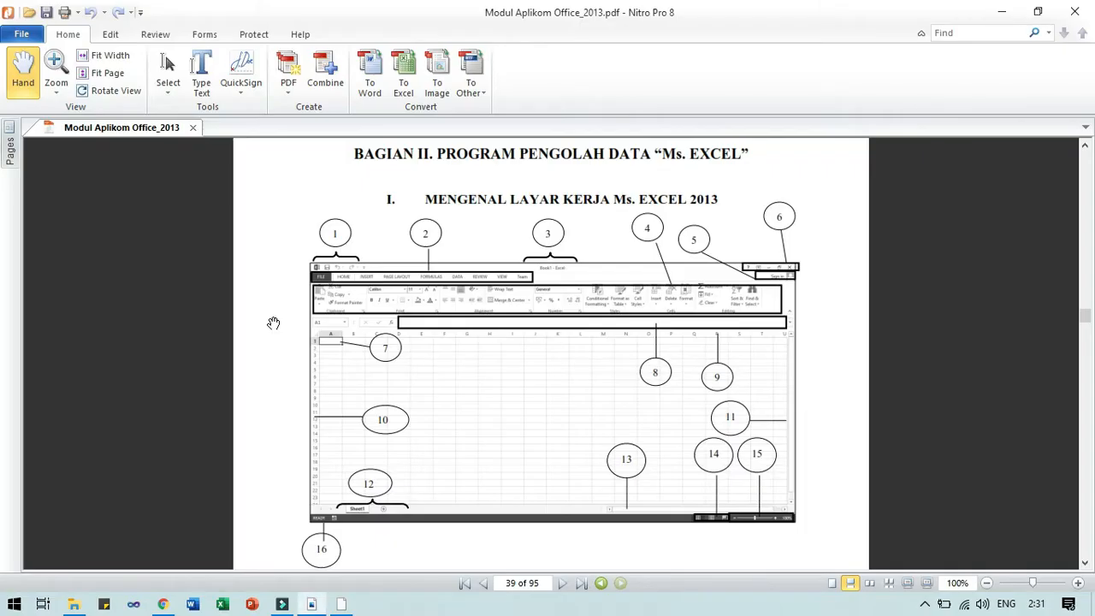
{"action": "scroll", "coordinate": [453, 263], "scroll_direction": "down", "scroll_amount": 1}
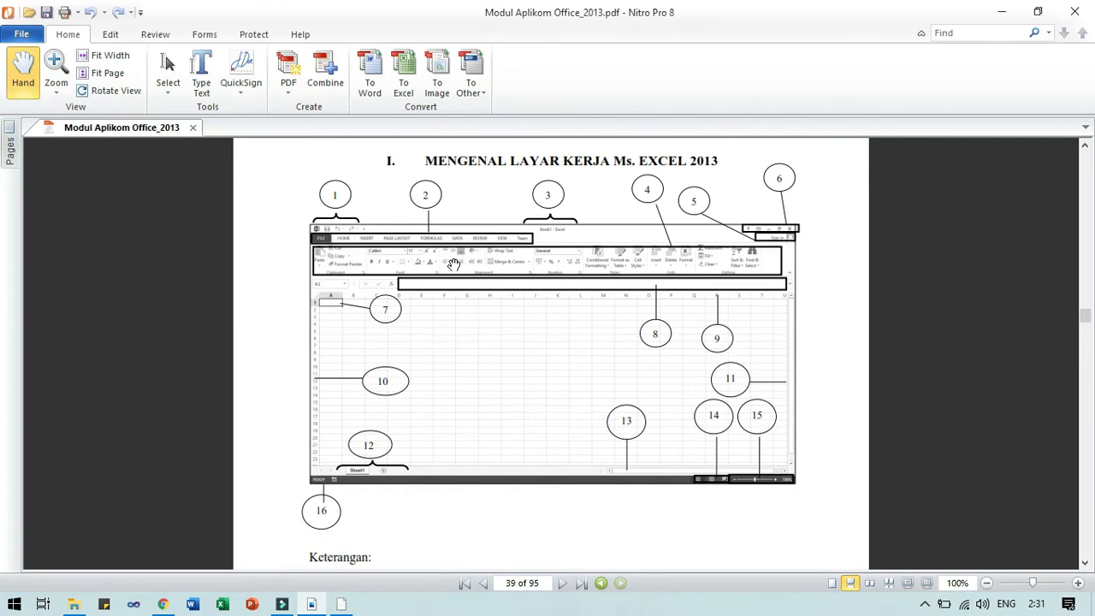
{"action": "scroll", "coordinate": [454, 263], "scroll_direction": "down", "scroll_amount": 5}
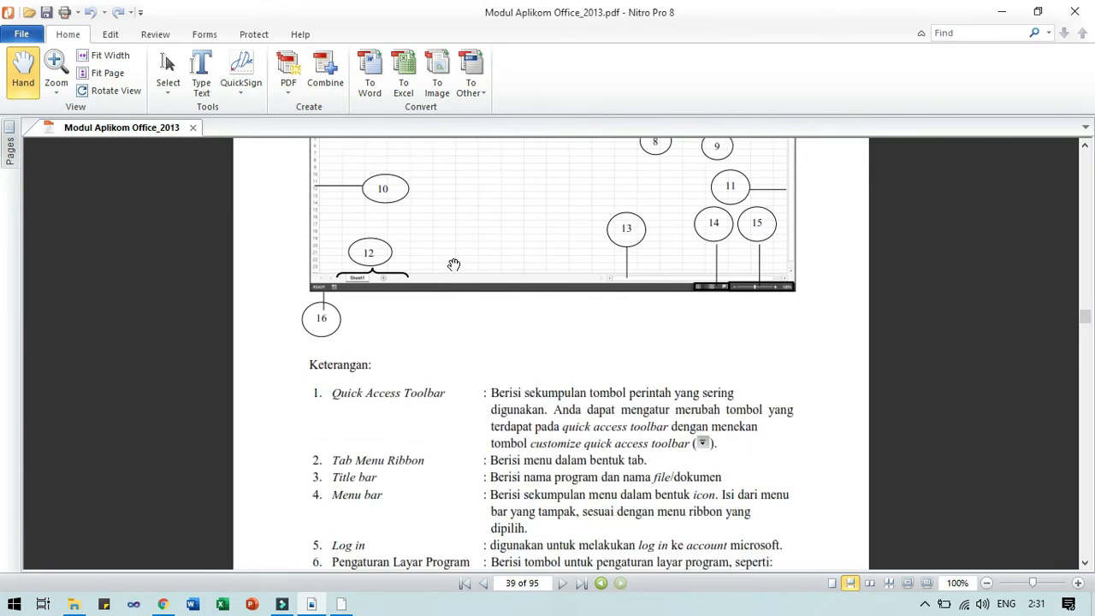
{"action": "scroll", "coordinate": [454, 264], "scroll_direction": "up", "scroll_amount": 4}
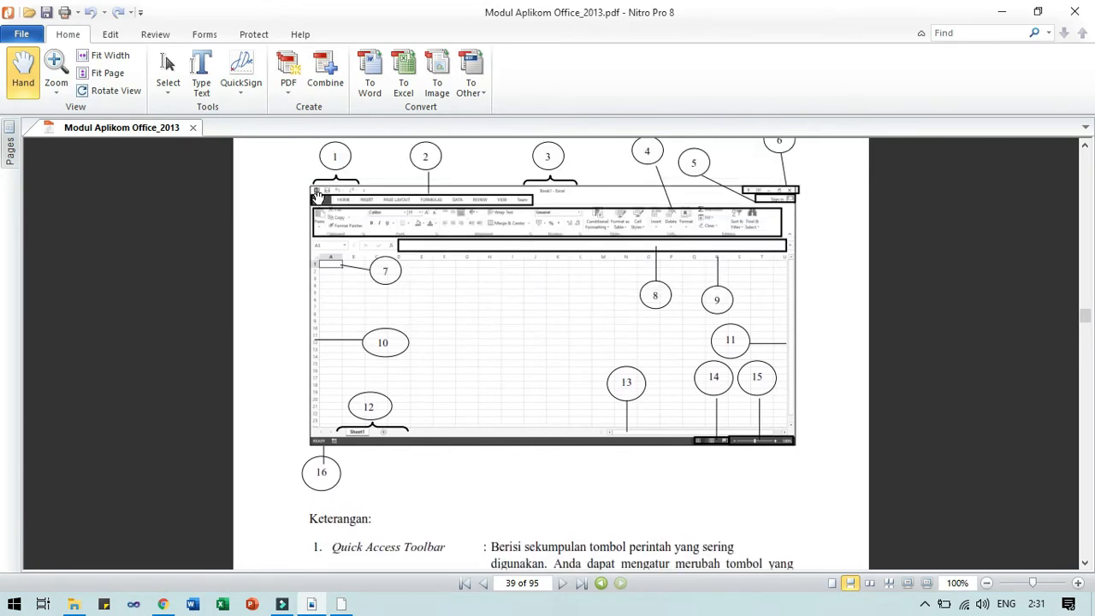
{"action": "key", "text": "alt+Tab"}
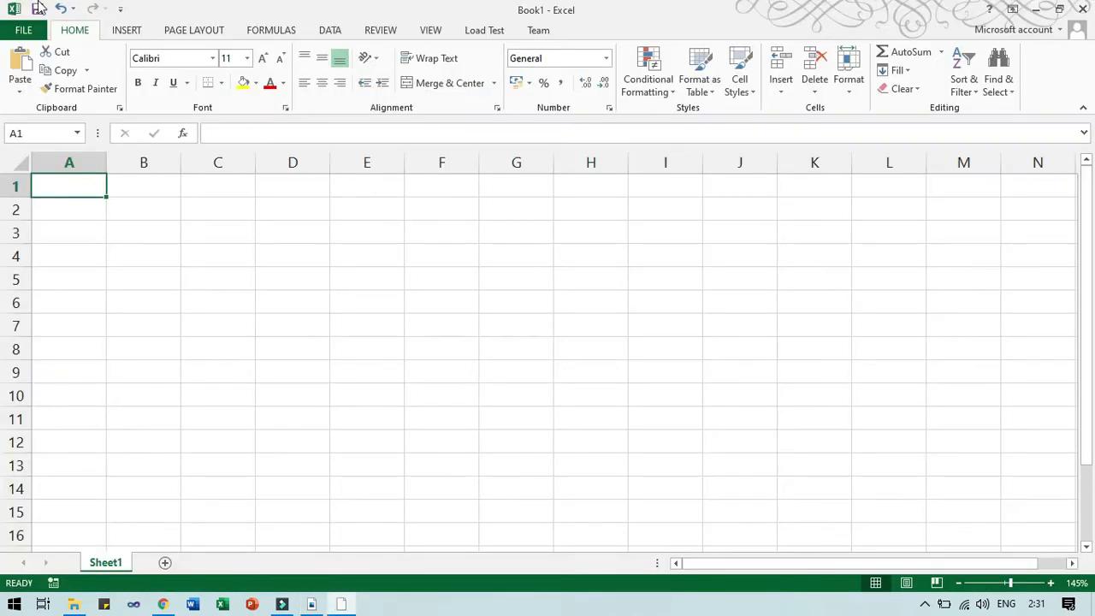
Add New to the Quick Access Toolbar, then remove it again.
{"action": "left_click", "coordinate": [121, 8]}
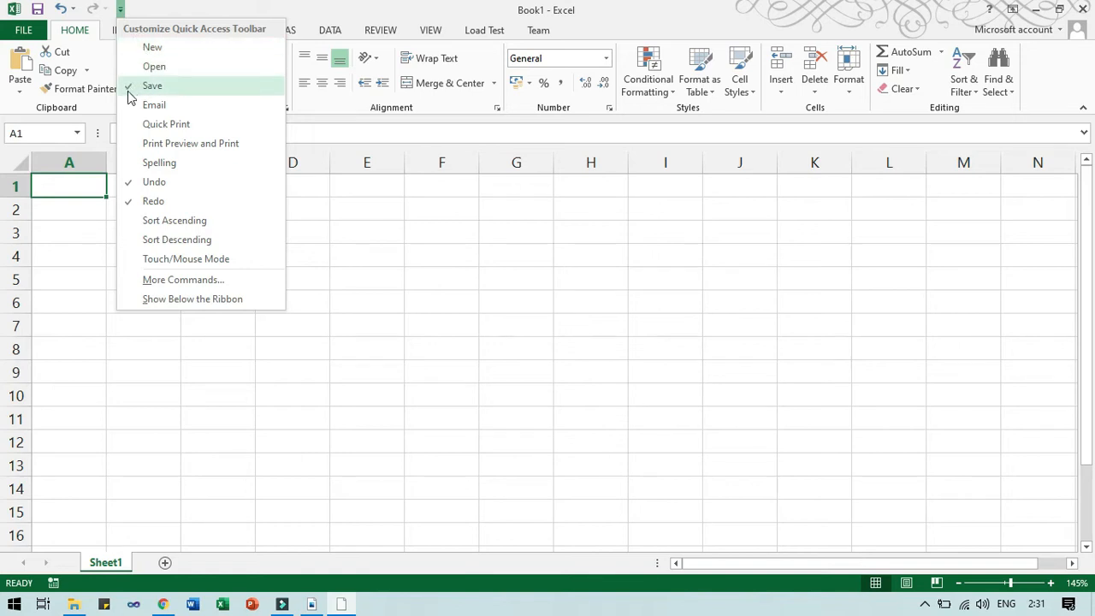
{"action": "left_click", "coordinate": [151, 49]}
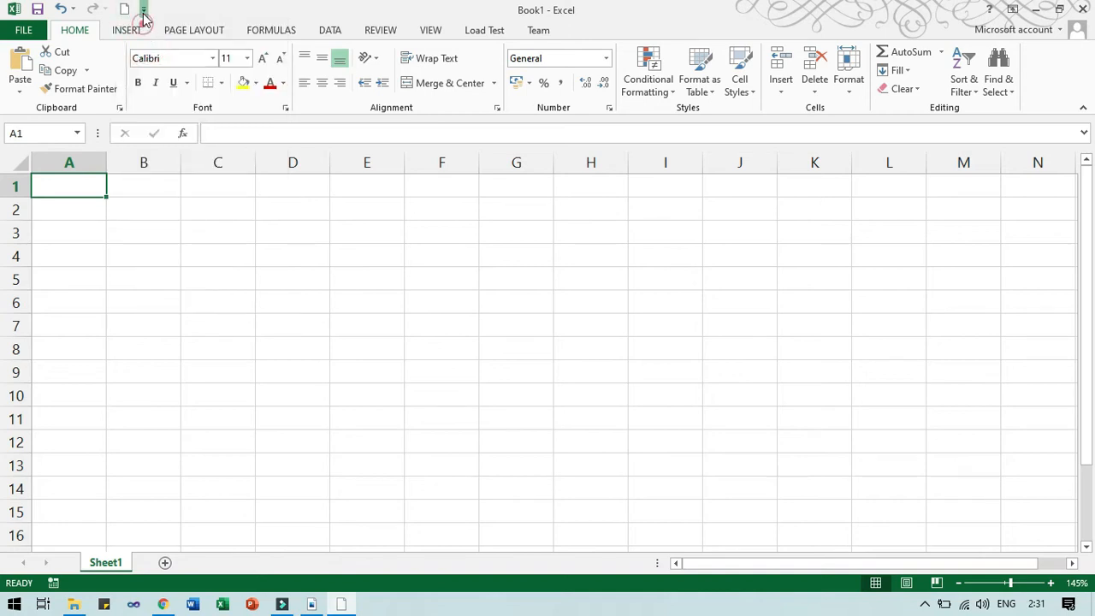
{"action": "left_click", "coordinate": [144, 11]}
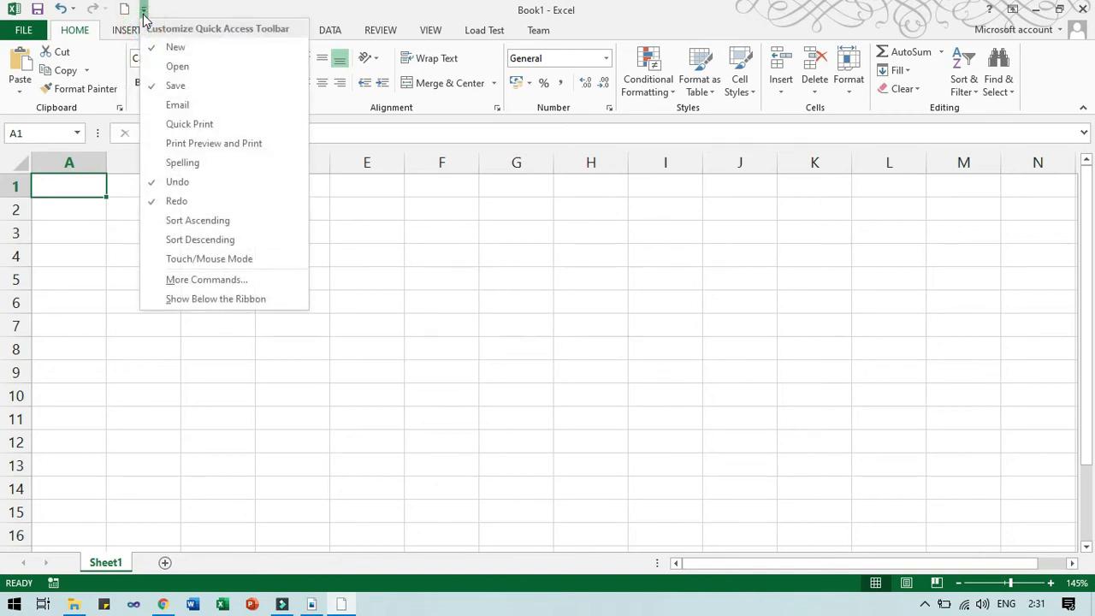
{"action": "left_click", "coordinate": [174, 49]}
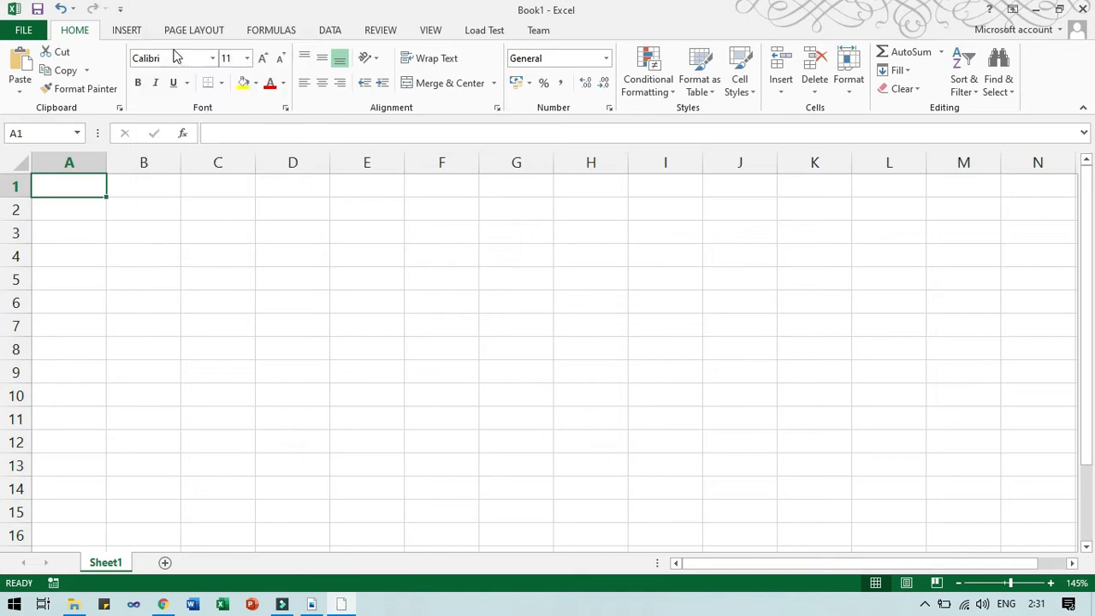
Open More Commands to show the Quick Access Toolbar page in Excel Options.
{"action": "left_click", "coordinate": [122, 10]}
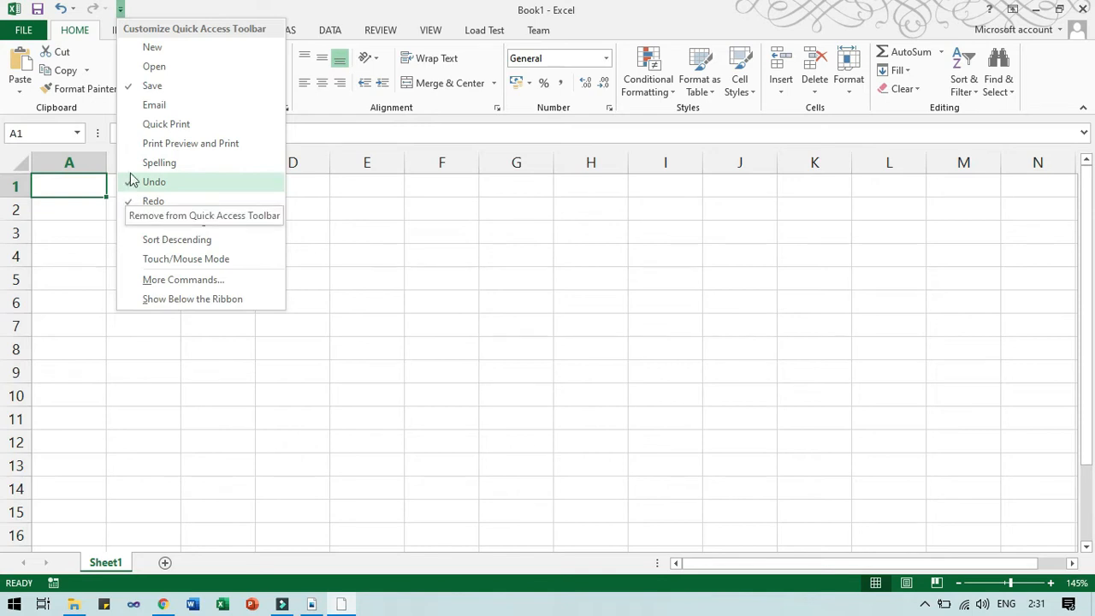
{"action": "left_click", "coordinate": [152, 201]}
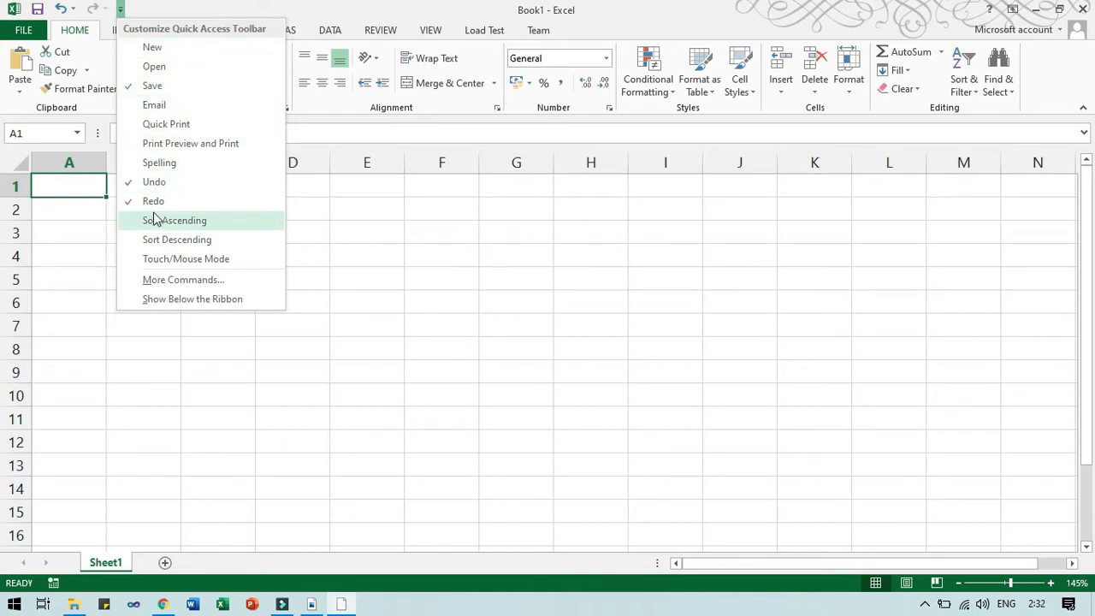
{"action": "left_click", "coordinate": [174, 285]}
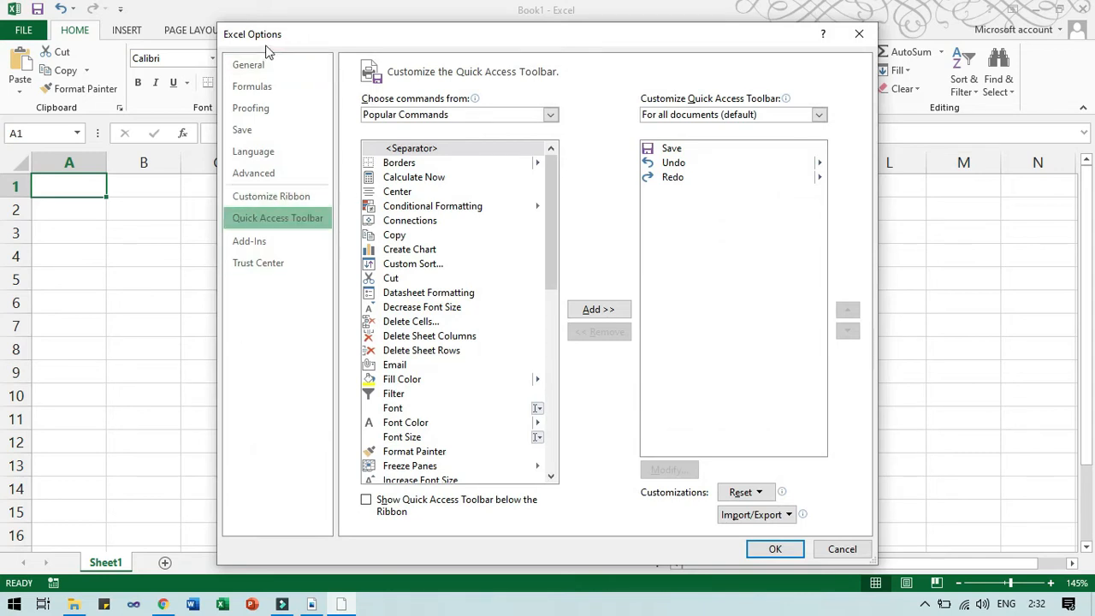
Reopen Excel Options from the FILE view at the Quick Access Toolbar page.
{"action": "left_click", "coordinate": [859, 34]}
{"action": "left_click", "coordinate": [24, 31]}
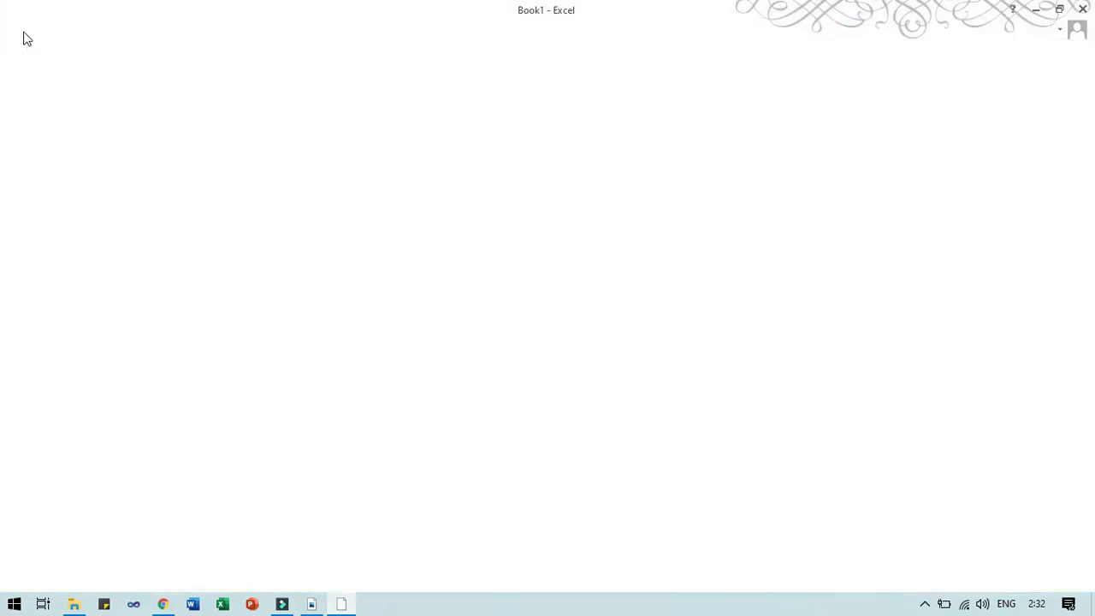
{"action": "left_click", "coordinate": [46, 396]}
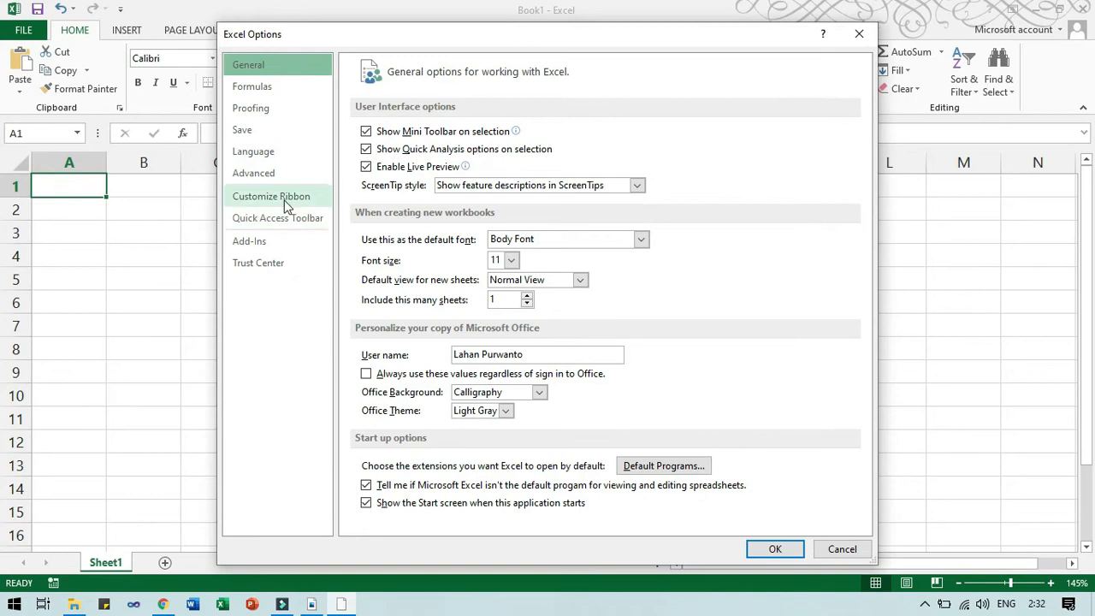
{"action": "left_click", "coordinate": [292, 225]}
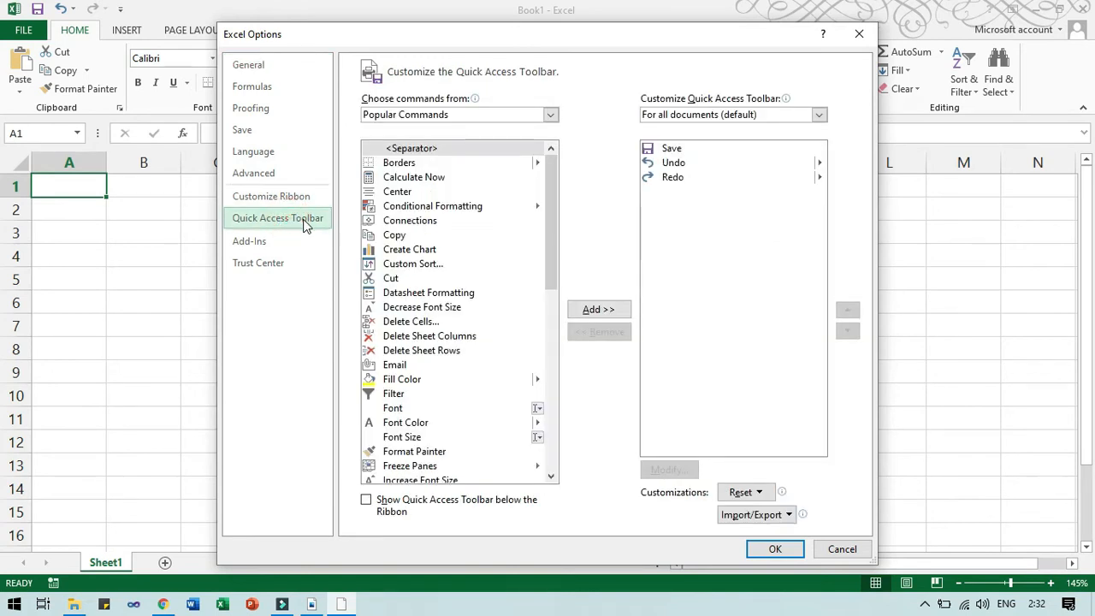
Add Datasheet Formatting from Popular Commands to the Quick Access Toolbar and confirm.
{"action": "left_click", "coordinate": [448, 119]}
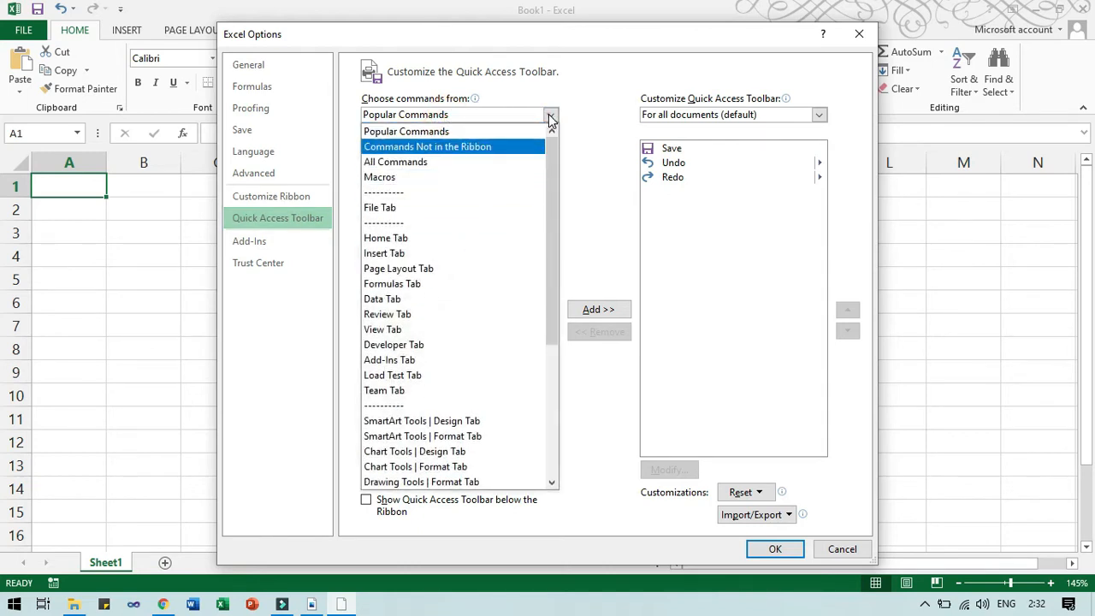
{"action": "left_click", "coordinate": [549, 114]}
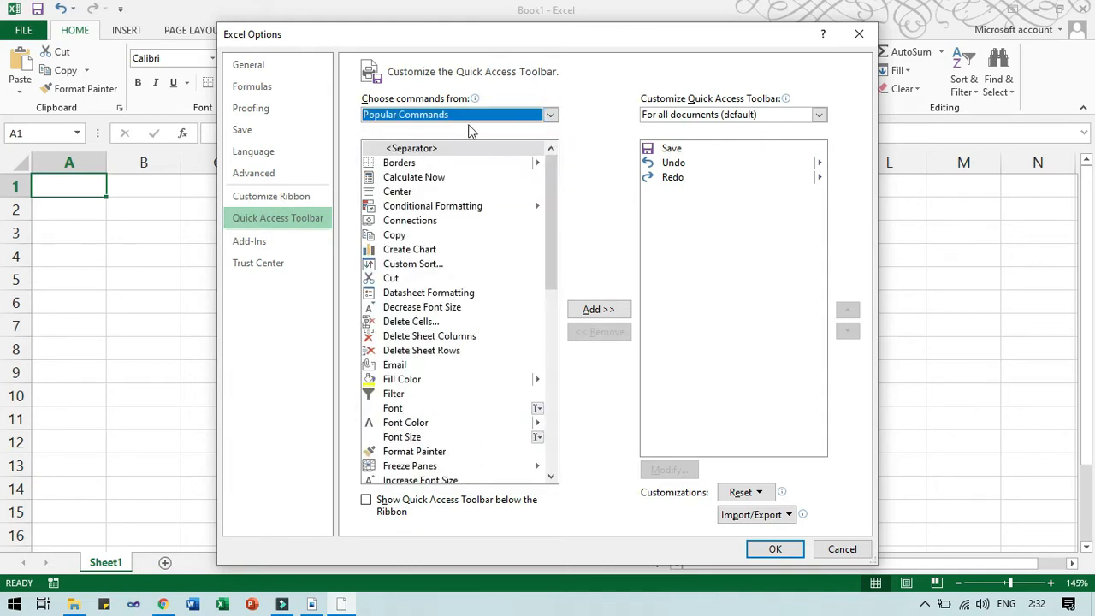
{"action": "left_click", "coordinate": [449, 292]}
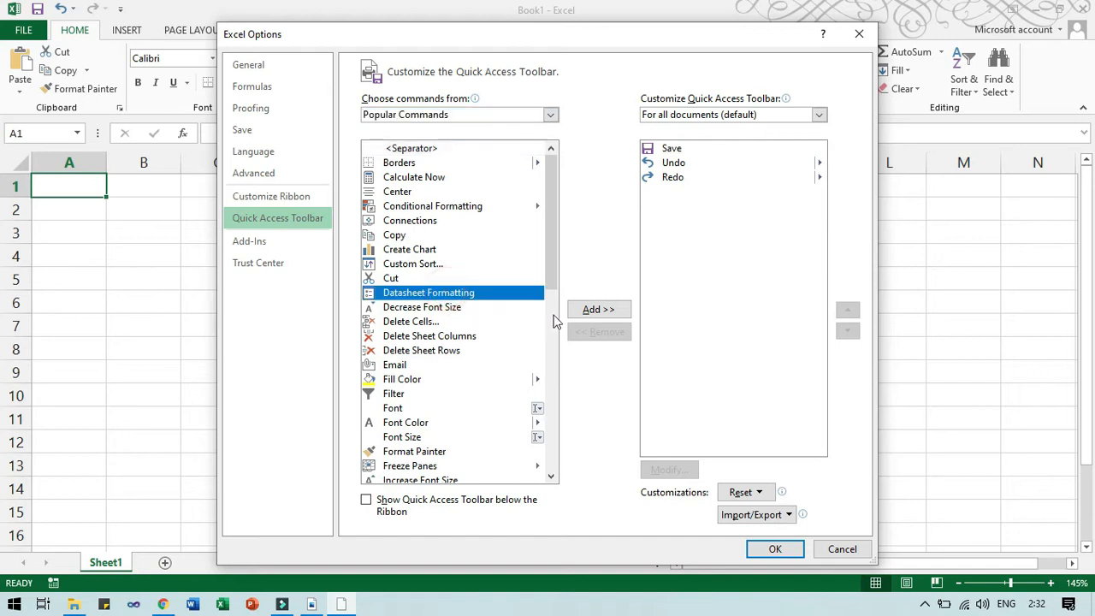
{"action": "left_click", "coordinate": [589, 310]}
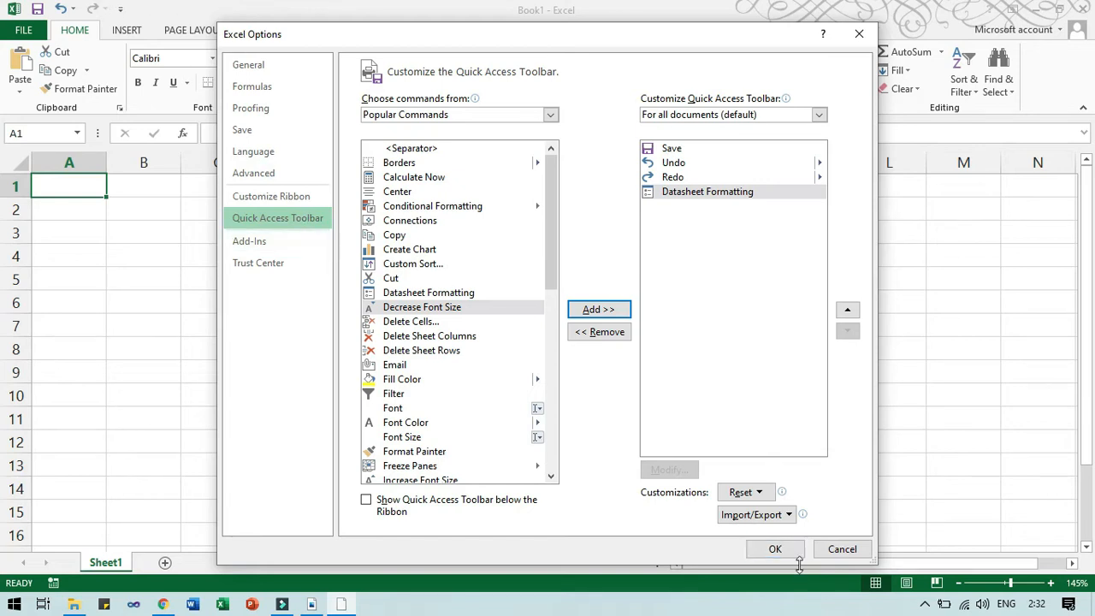
{"action": "left_click_drag", "start_coordinate": [735, 42], "coordinate": [701, 81]}
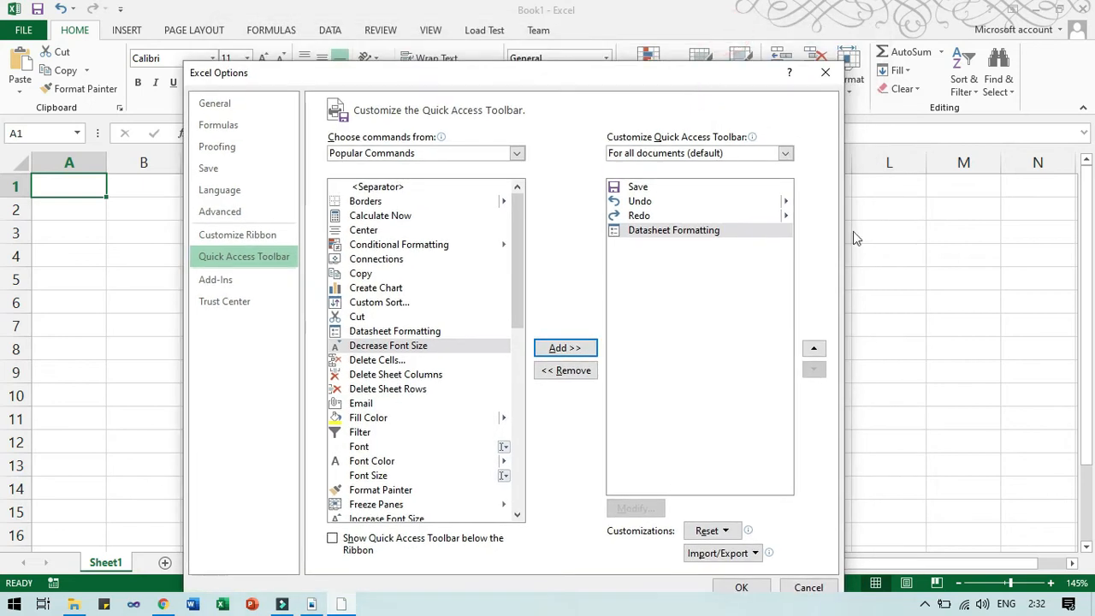
{"action": "left_click", "coordinate": [743, 587]}
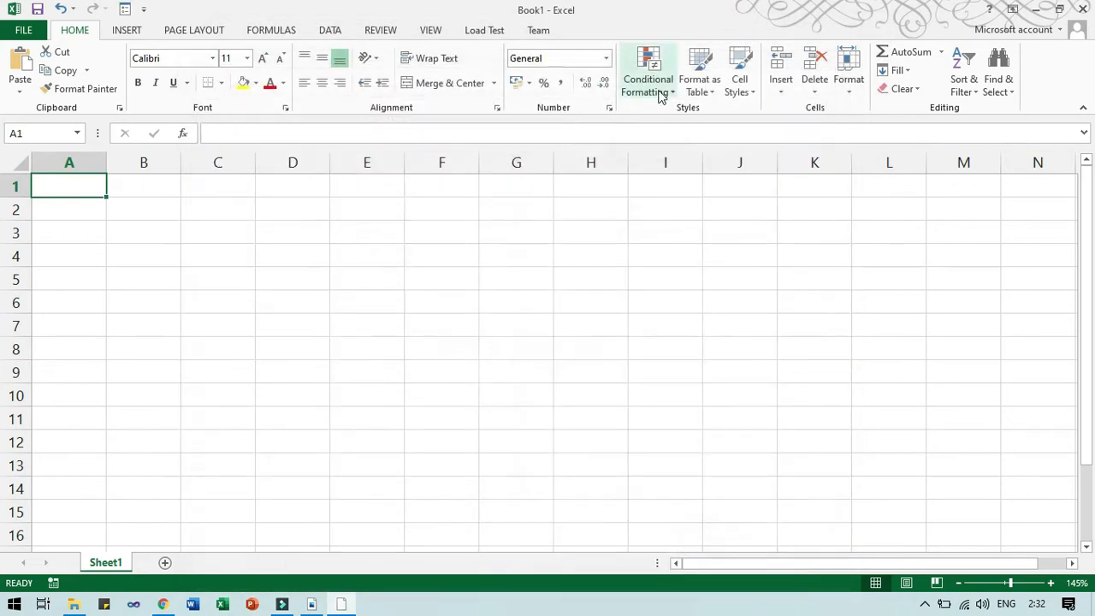
Remove Datasheet Formatting from the Quick Access Toolbar via More Commands and click OK.
{"action": "left_click", "coordinate": [146, 11]}
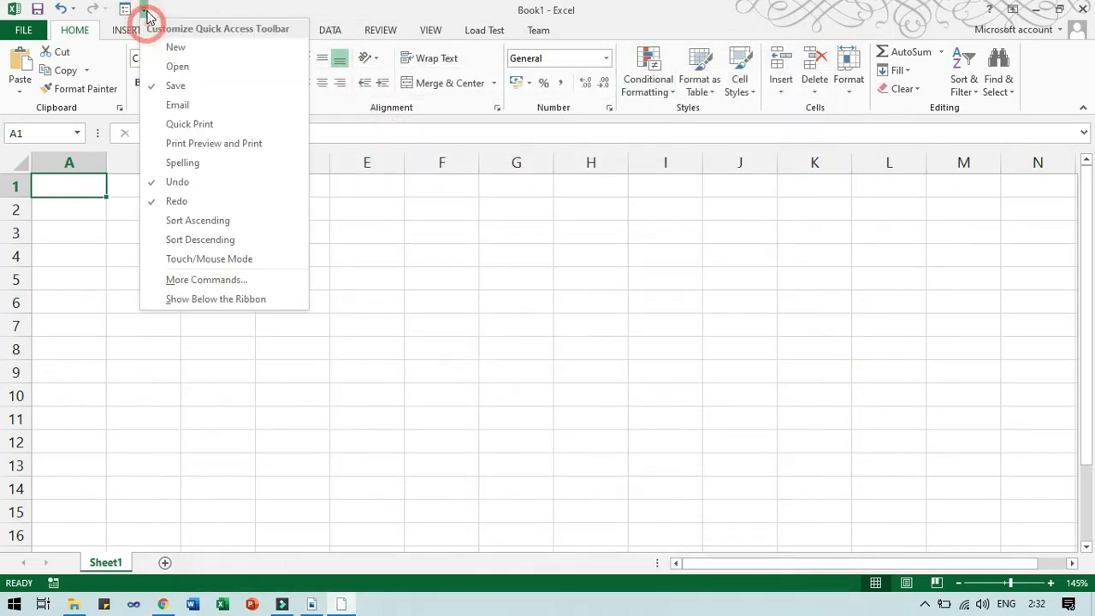
{"action": "left_click", "coordinate": [210, 278]}
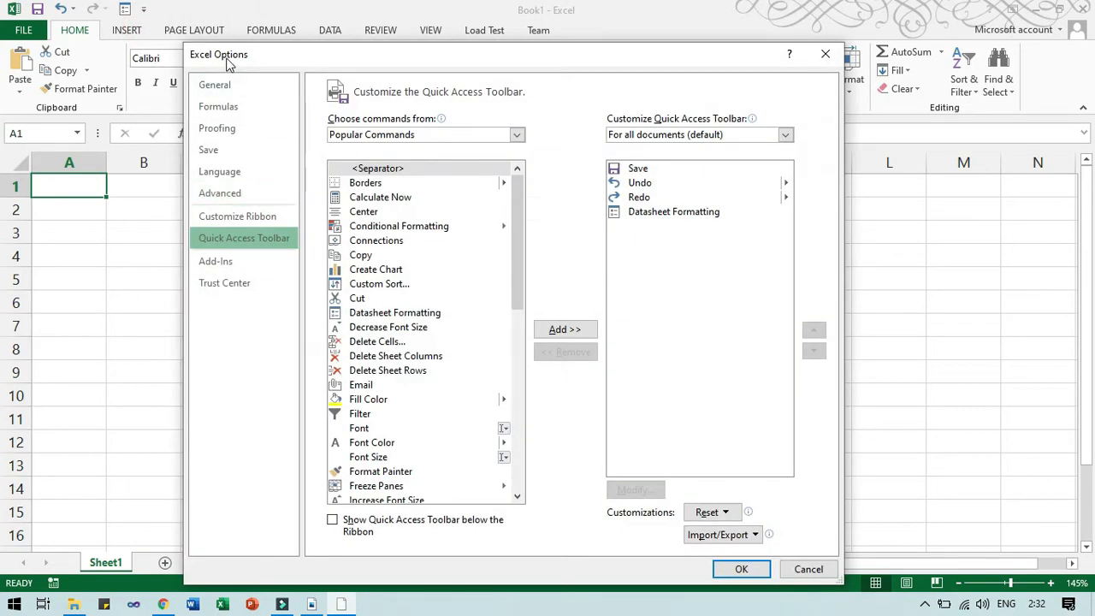
{"action": "left_click", "coordinate": [666, 213]}
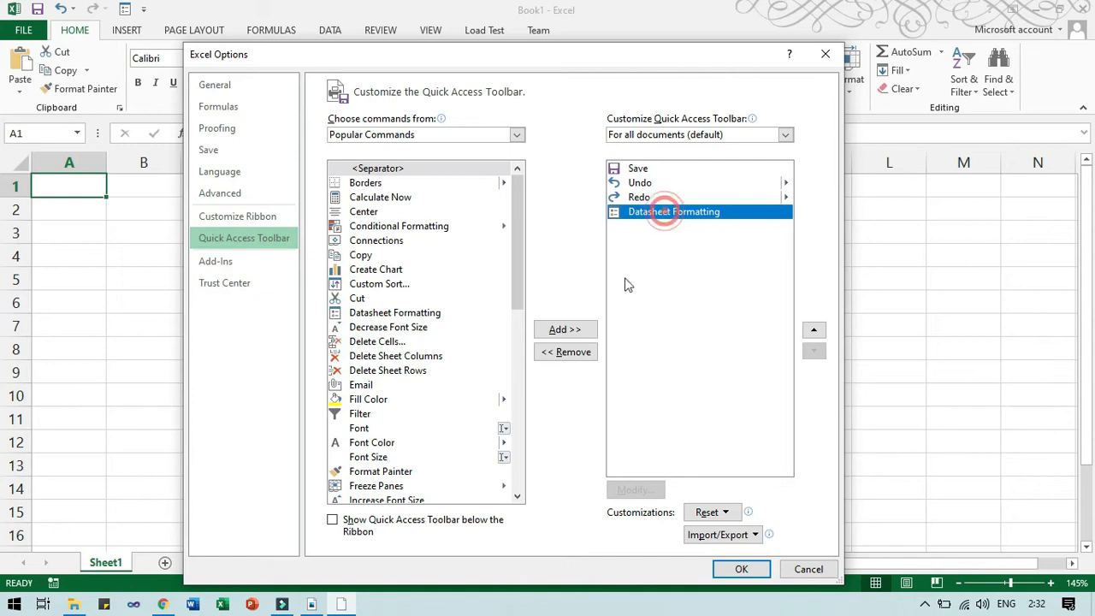
{"action": "left_click", "coordinate": [575, 352]}
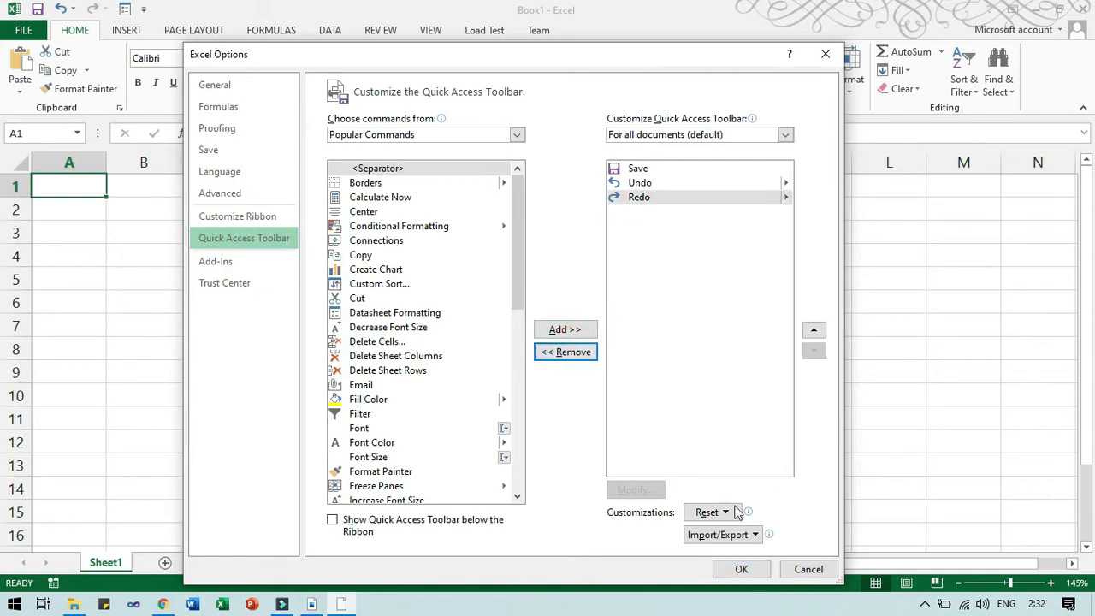
{"action": "left_click", "coordinate": [734, 569]}
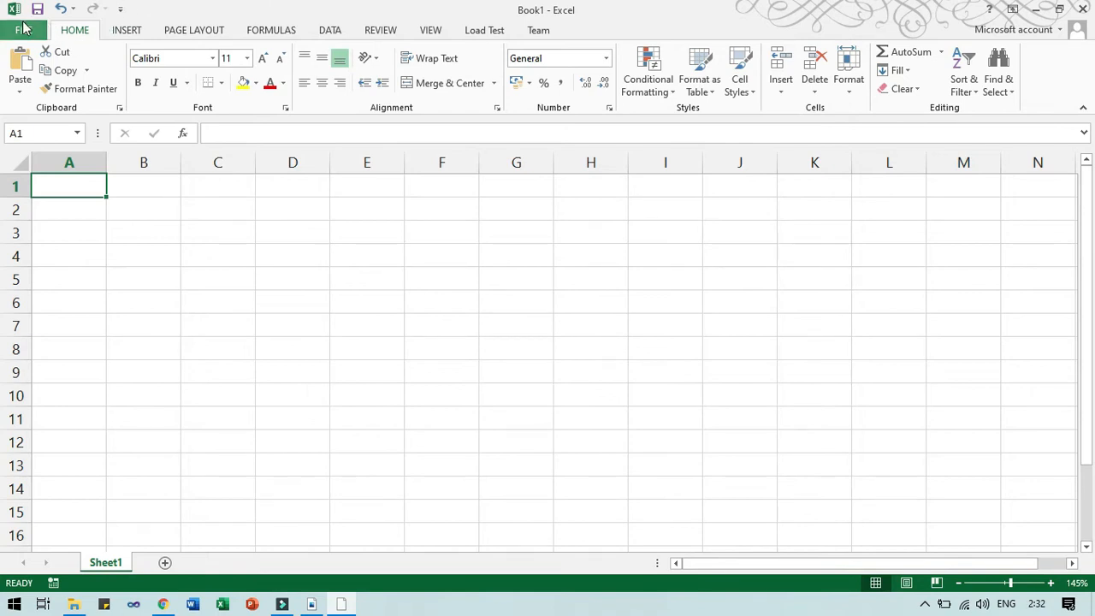
Open Excel Options from the FILE backstage, landing on the General page.
{"action": "left_click", "coordinate": [24, 31]}
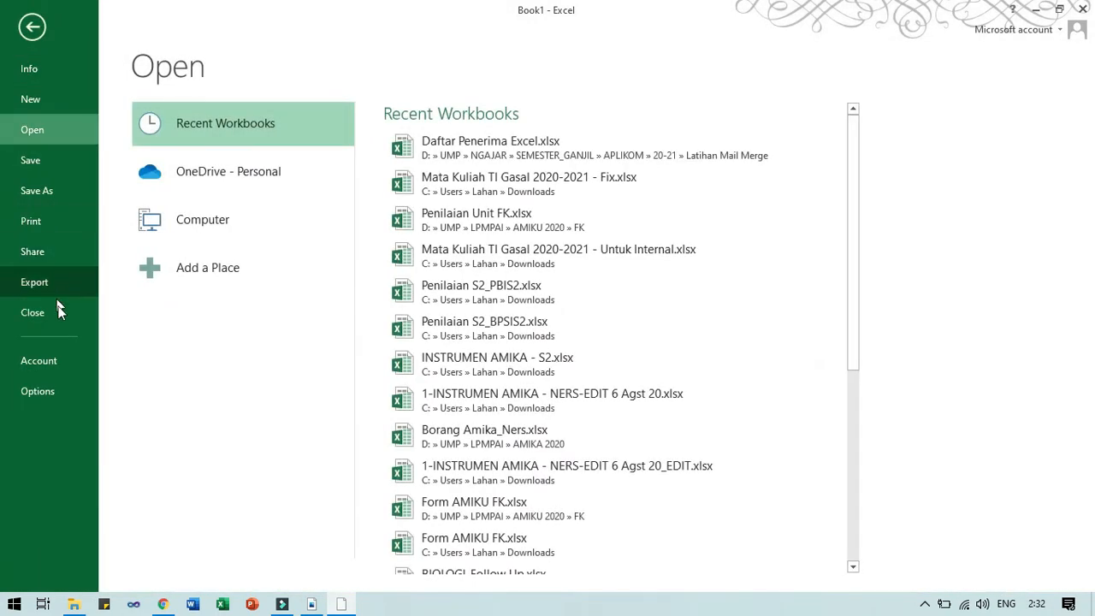
{"action": "left_click", "coordinate": [67, 382]}
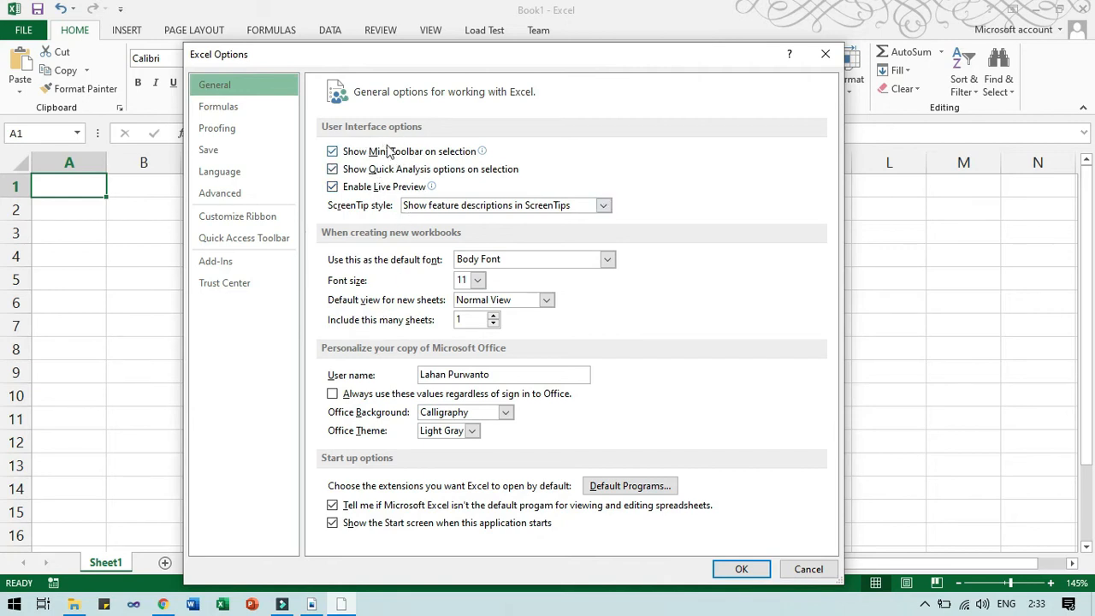
{"action": "mouse_move", "coordinate": [350, 160]}
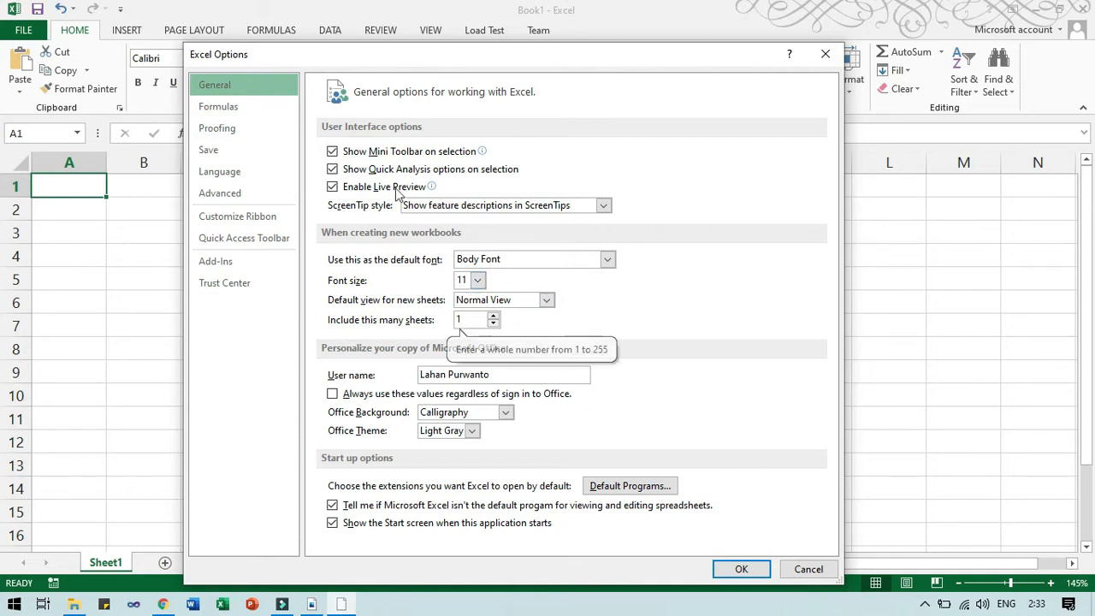
{"action": "left_click_drag", "start_coordinate": [346, 56], "coordinate": [405, 59]}
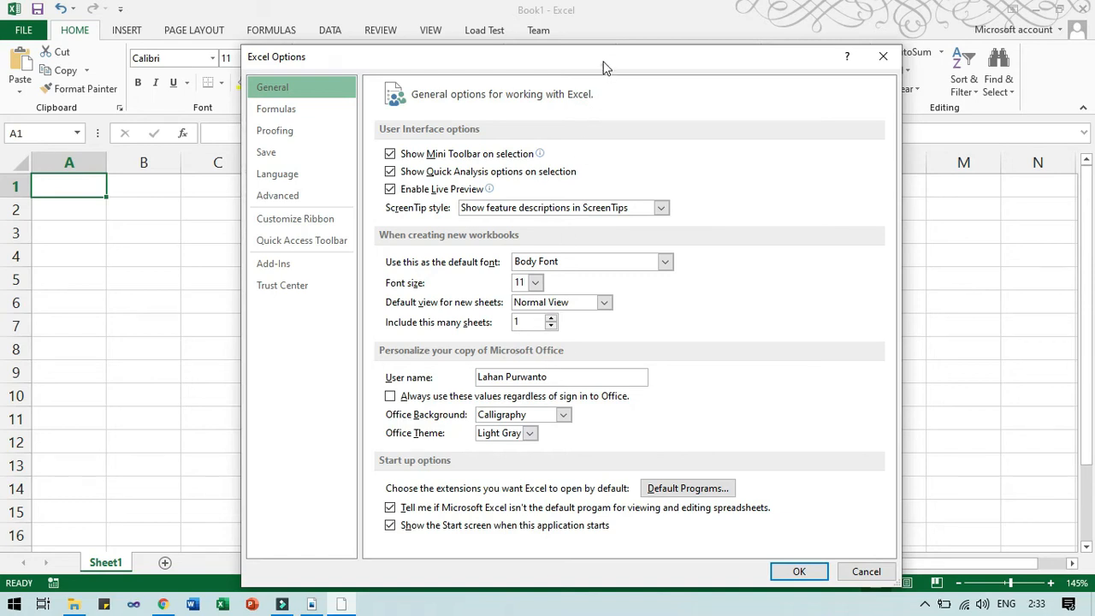
{"action": "left_click_drag", "start_coordinate": [603, 67], "coordinate": [603, 48]}
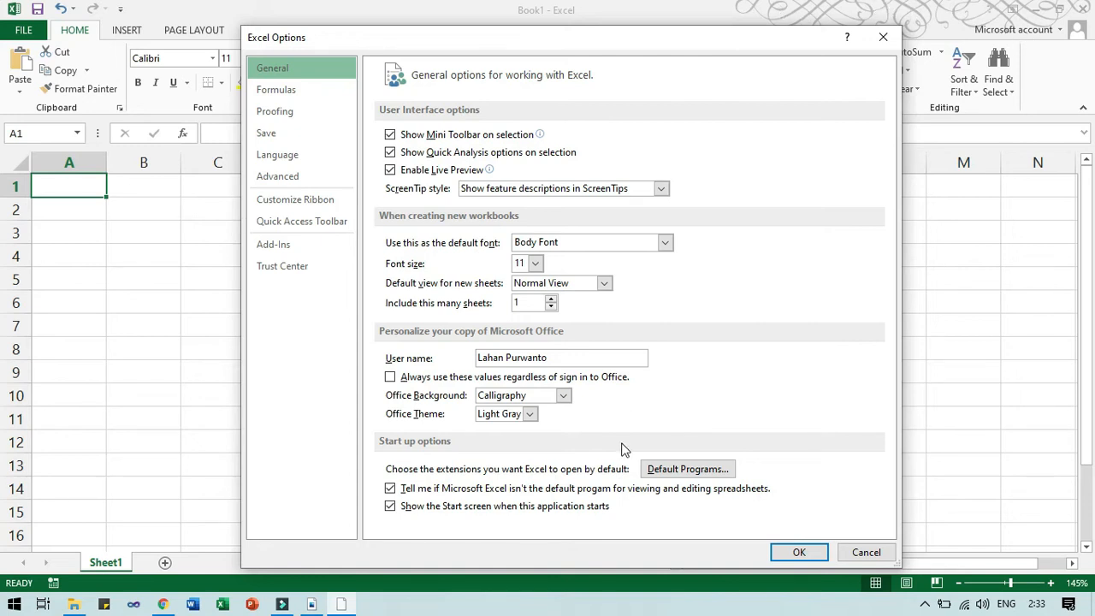
Browse Formulas and Proofing, then view Save settings: xlsx format, AutoRecover every 10 minutes.
{"action": "left_click", "coordinate": [291, 90]}
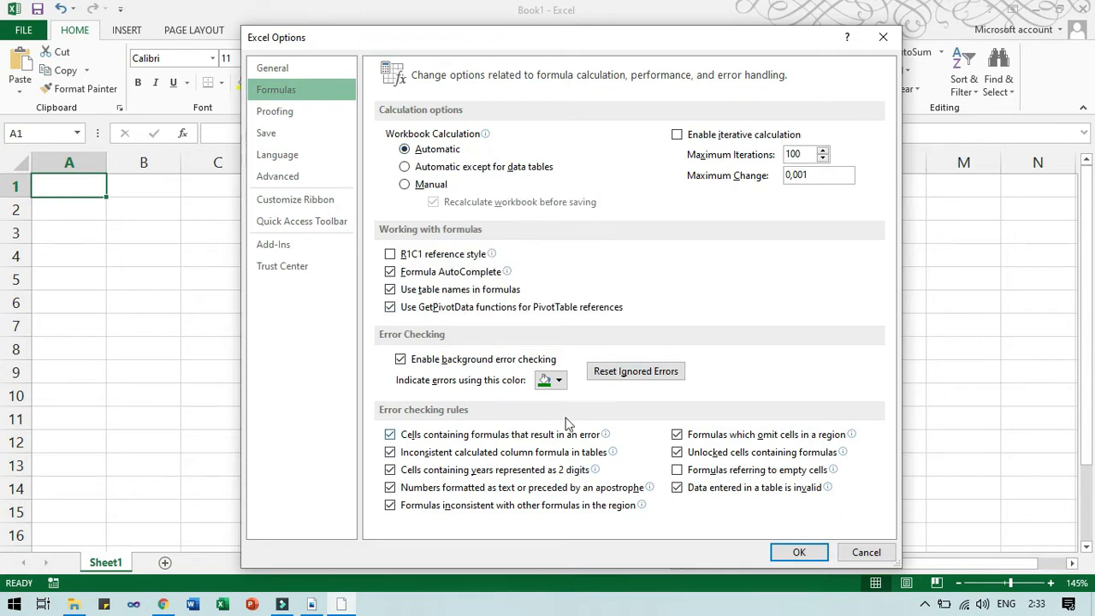
{"action": "left_click", "coordinate": [276, 111]}
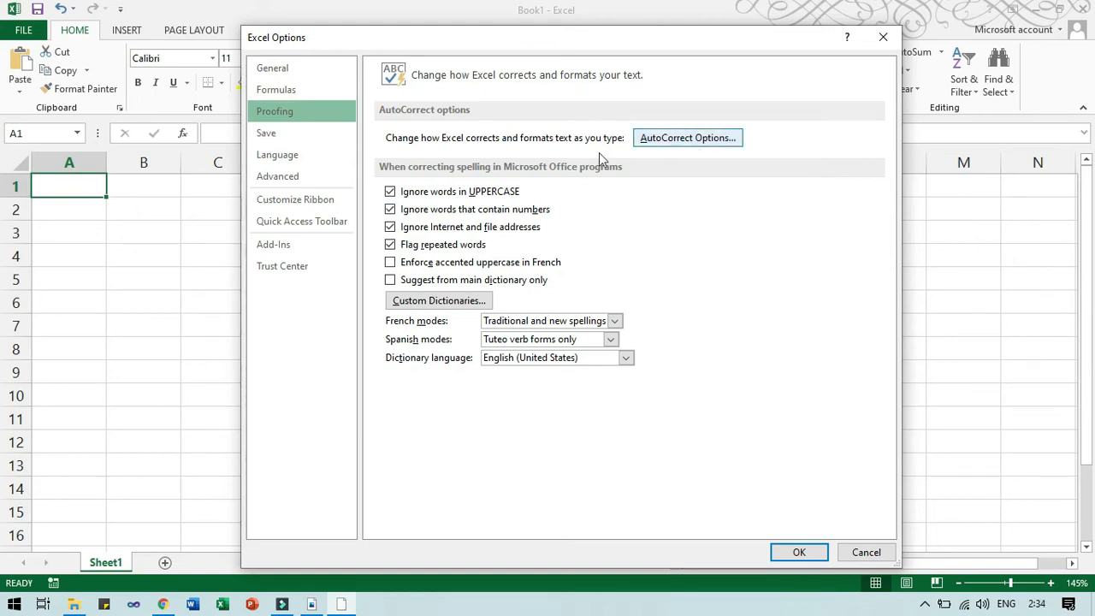
{"action": "left_click", "coordinate": [314, 141]}
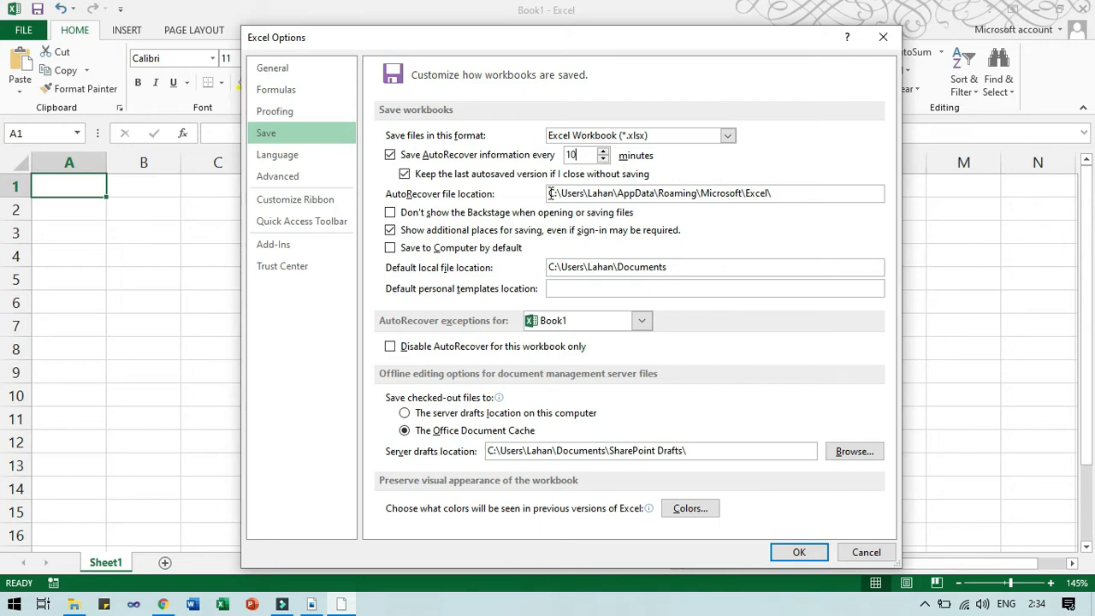
Inspect the AutoRecover and default local file paths on the Save page, then view the Language page.
{"action": "left_click_drag", "start_coordinate": [546, 193], "coordinate": [797, 208]}
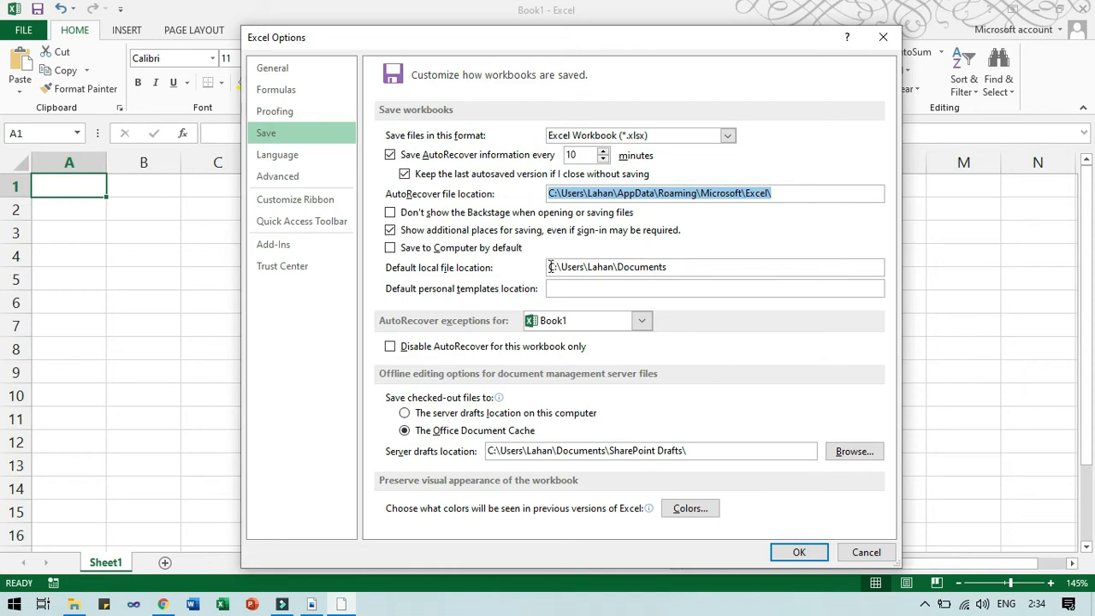
{"action": "left_click_drag", "start_coordinate": [550, 267], "coordinate": [674, 271]}
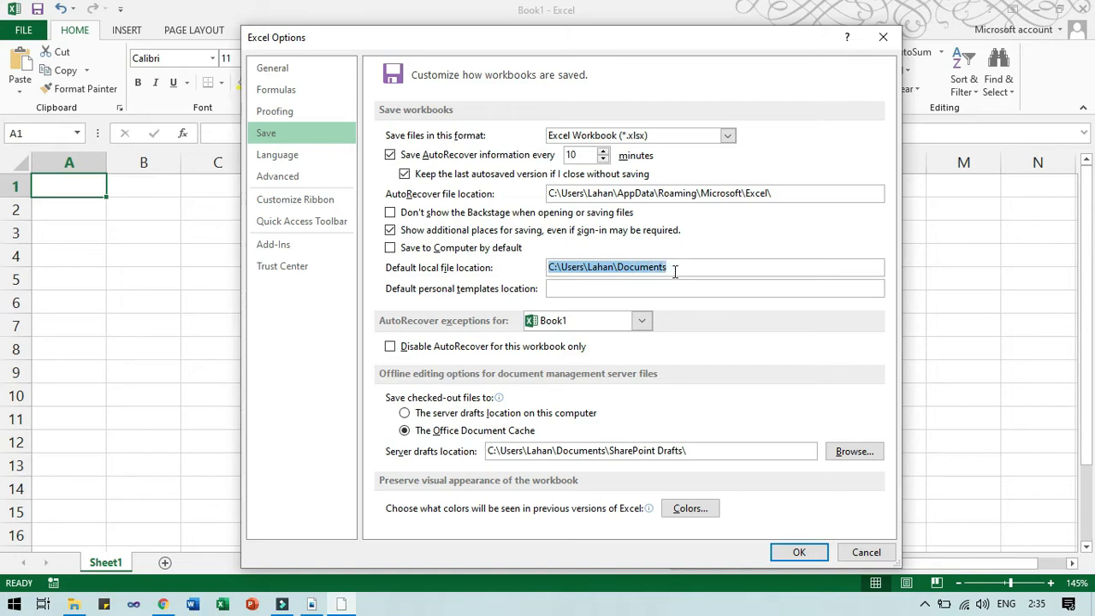
{"action": "left_click", "coordinate": [681, 268]}
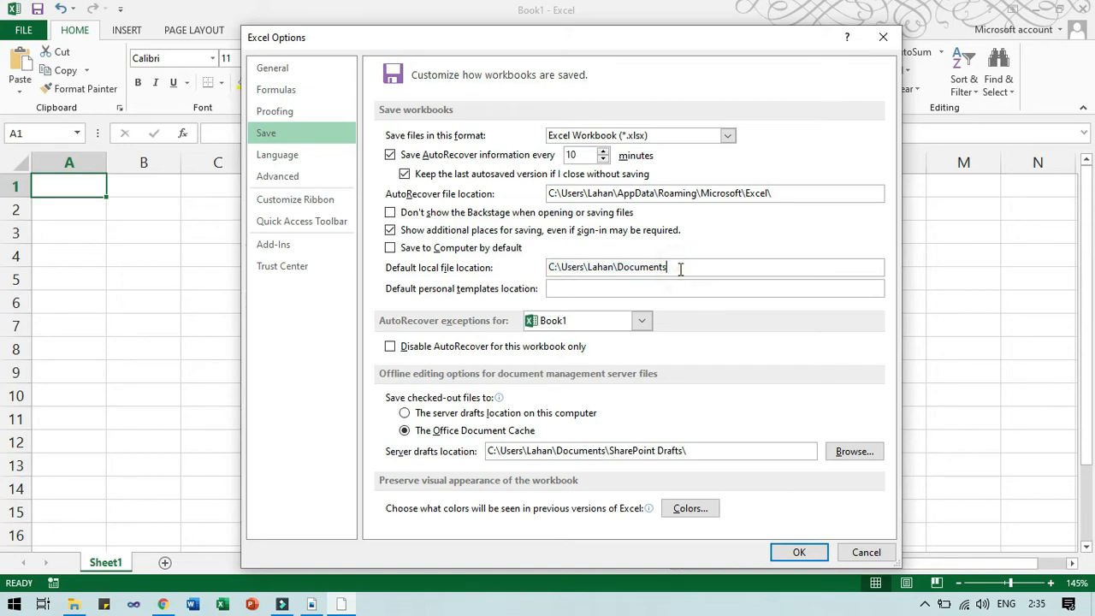
{"action": "left_click", "coordinate": [657, 267]}
{"action": "left_click", "coordinate": [619, 267]}
{"action": "left_click_drag", "start_coordinate": [620, 267], "coordinate": [685, 276]}
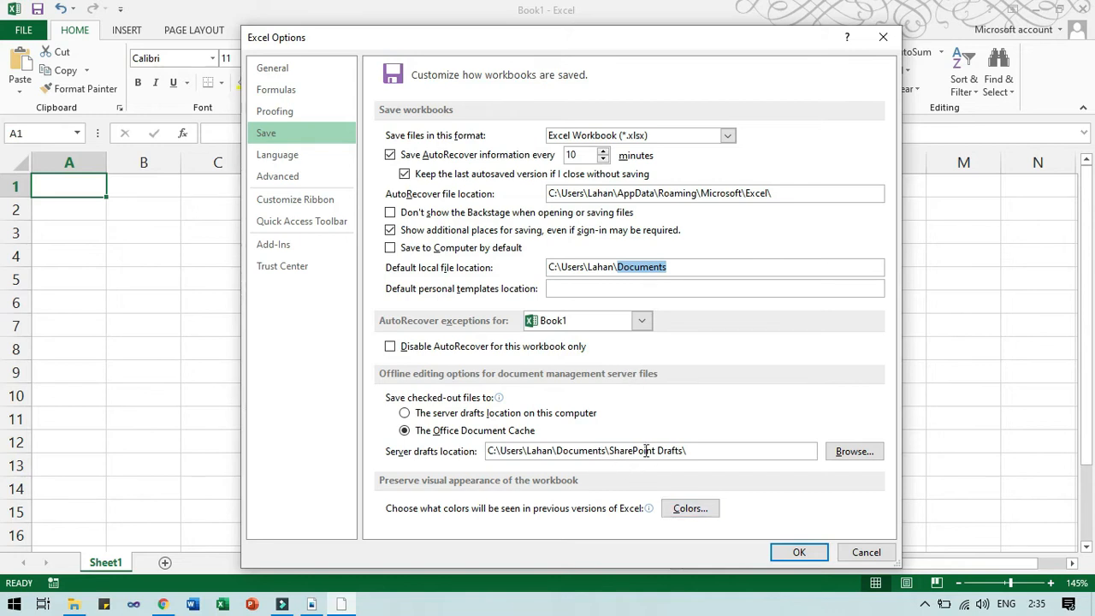
{"action": "left_click", "coordinate": [324, 163]}
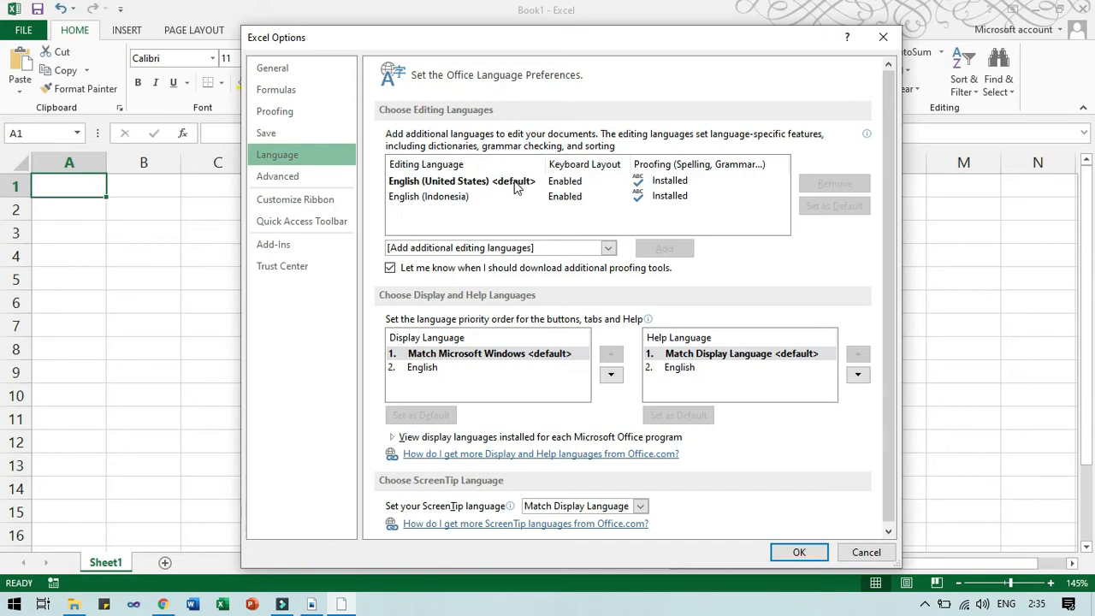
In Advanced options, turn off system separators and set comma as decimal and period as thousands separator.
{"action": "left_click", "coordinate": [287, 180]}
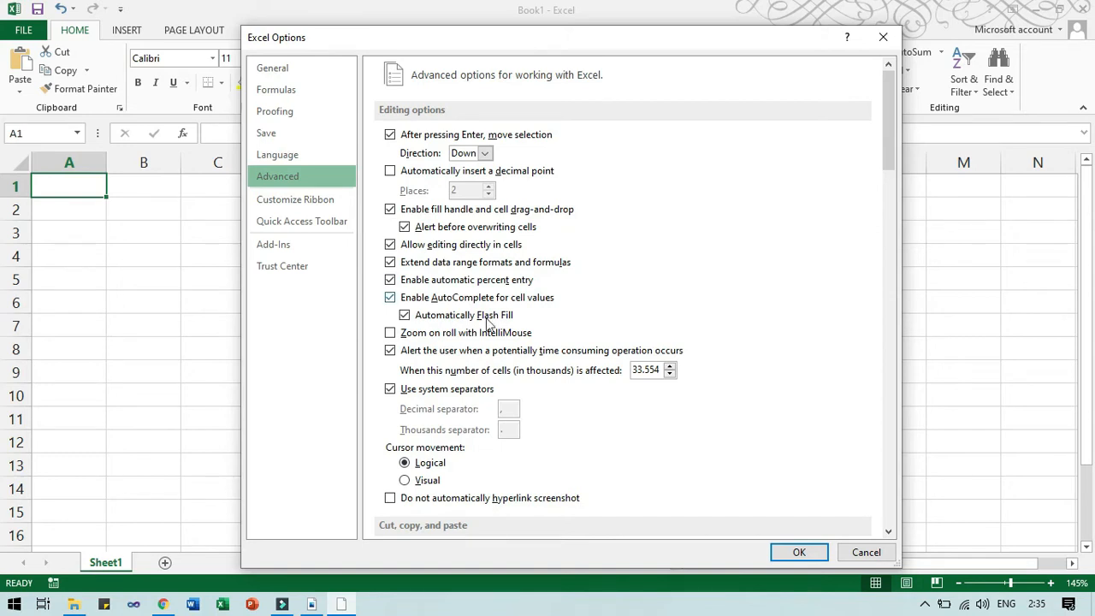
{"action": "scroll", "coordinate": [488, 324], "scroll_direction": "down", "scroll_amount": 1}
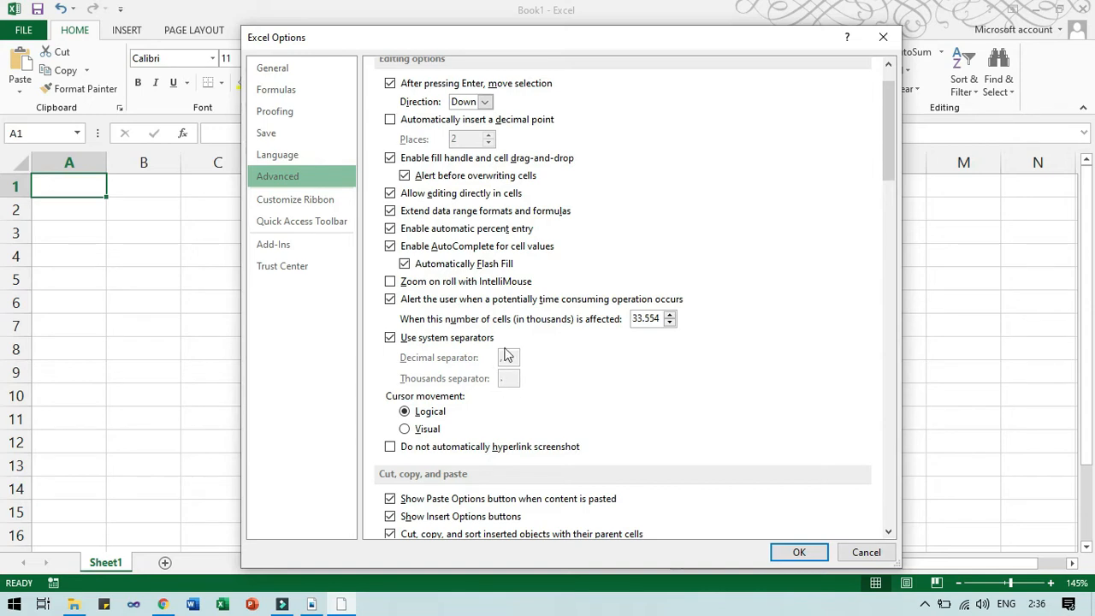
{"action": "left_click", "coordinate": [391, 339]}
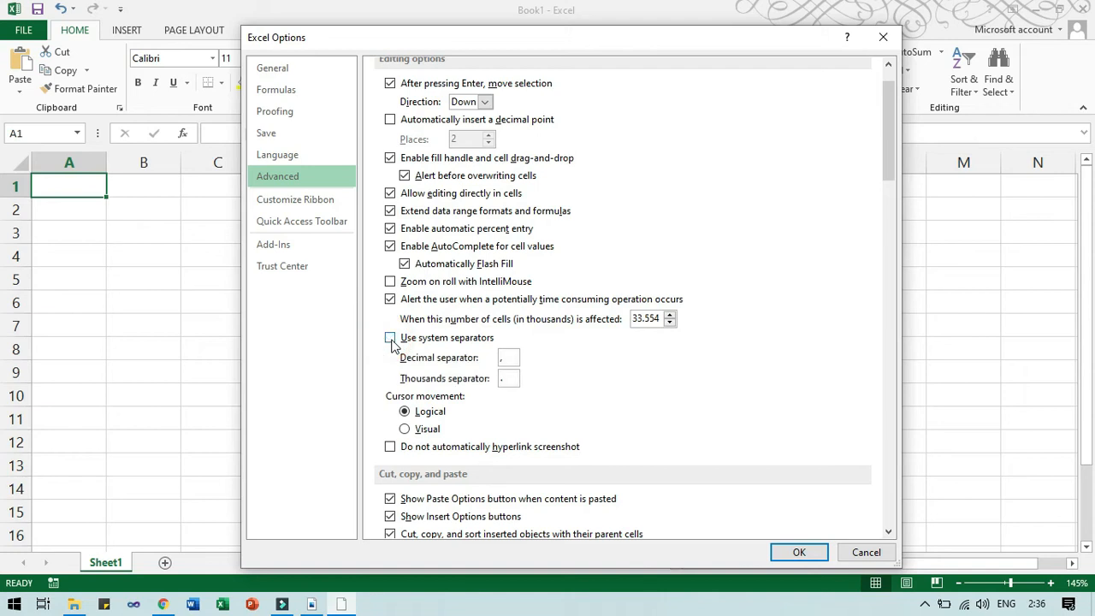
{"action": "left_click_drag", "start_coordinate": [509, 360], "coordinate": [495, 359]}
{"action": "type", "text": "."}
{"action": "left_click_drag", "start_coordinate": [512, 377], "coordinate": [492, 377]}
{"action": "type", "text": "."}
Scroll through the Advanced options page, then switch to the Customize Ribbon page.
{"action": "scroll", "coordinate": [493, 372], "scroll_direction": "down", "scroll_amount": 3}
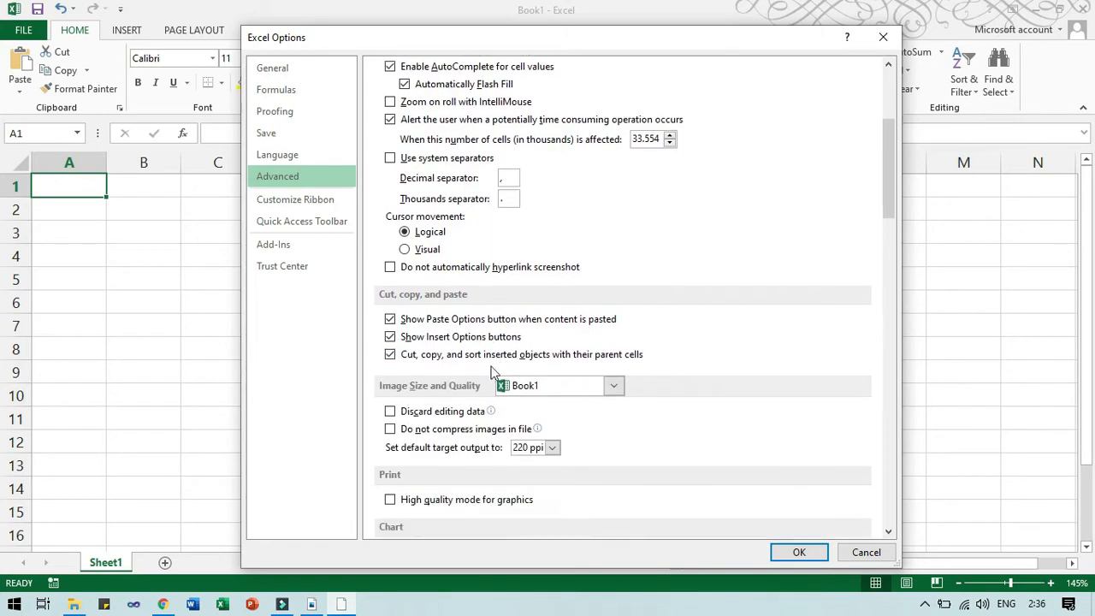
{"action": "scroll", "coordinate": [492, 372], "scroll_direction": "down", "scroll_amount": 3}
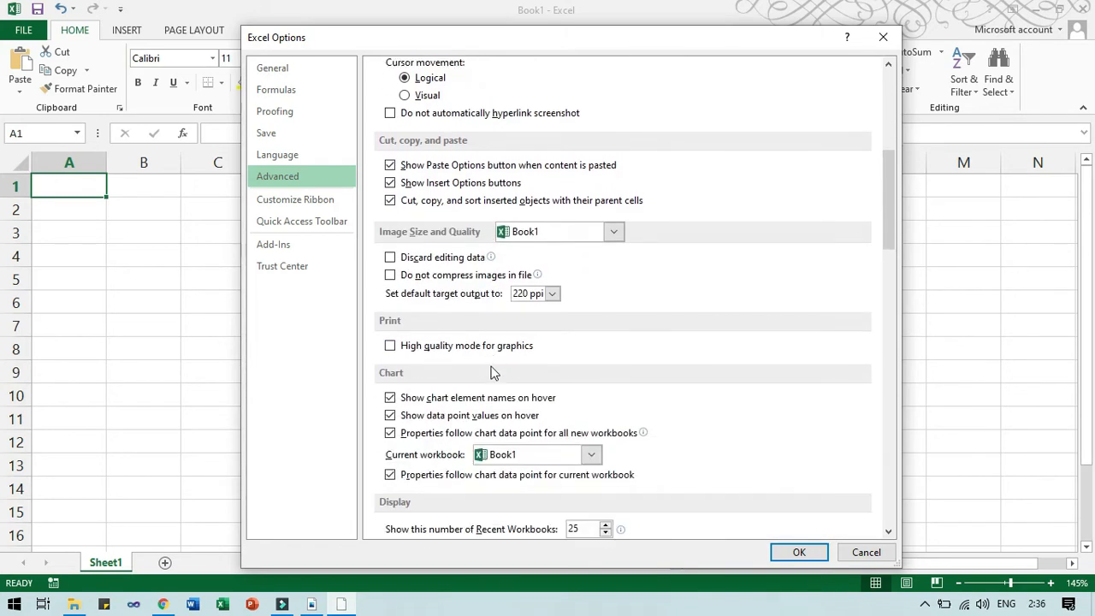
{"action": "scroll", "coordinate": [492, 372], "scroll_direction": "down", "scroll_amount": 1}
{"action": "scroll", "coordinate": [493, 372], "scroll_direction": "down", "scroll_amount": 3}
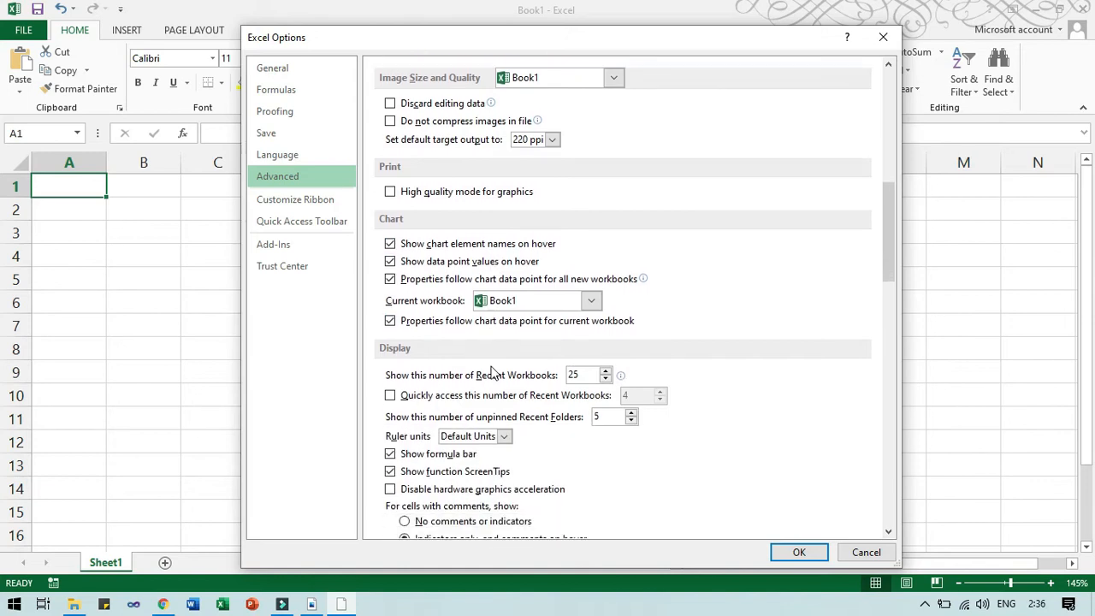
{"action": "scroll", "coordinate": [493, 372], "scroll_direction": "down", "scroll_amount": 2}
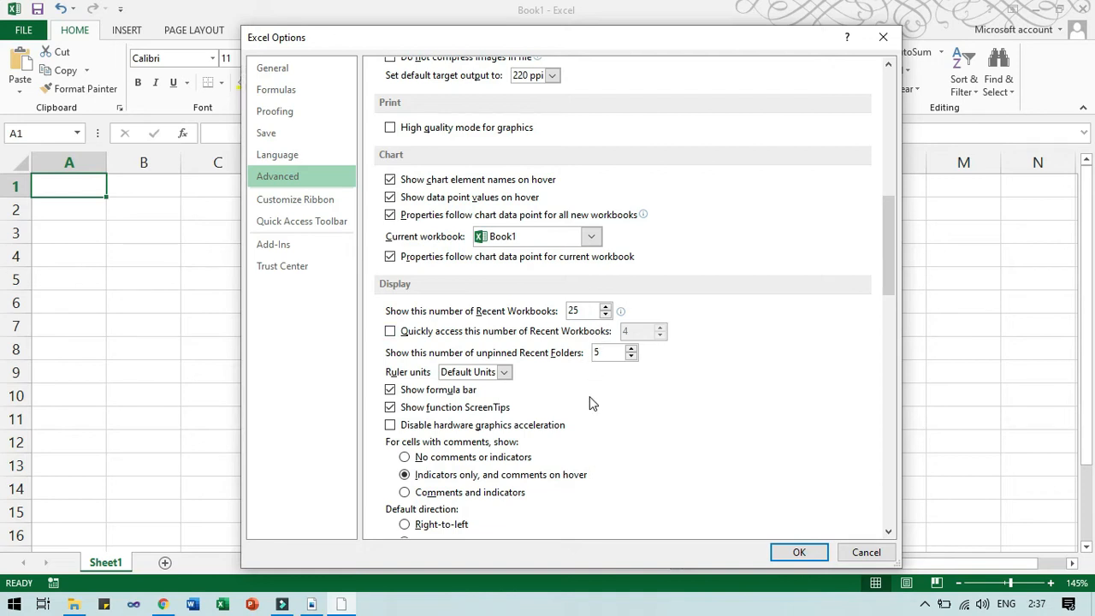
{"action": "scroll", "coordinate": [593, 403], "scroll_direction": "down", "scroll_amount": 7}
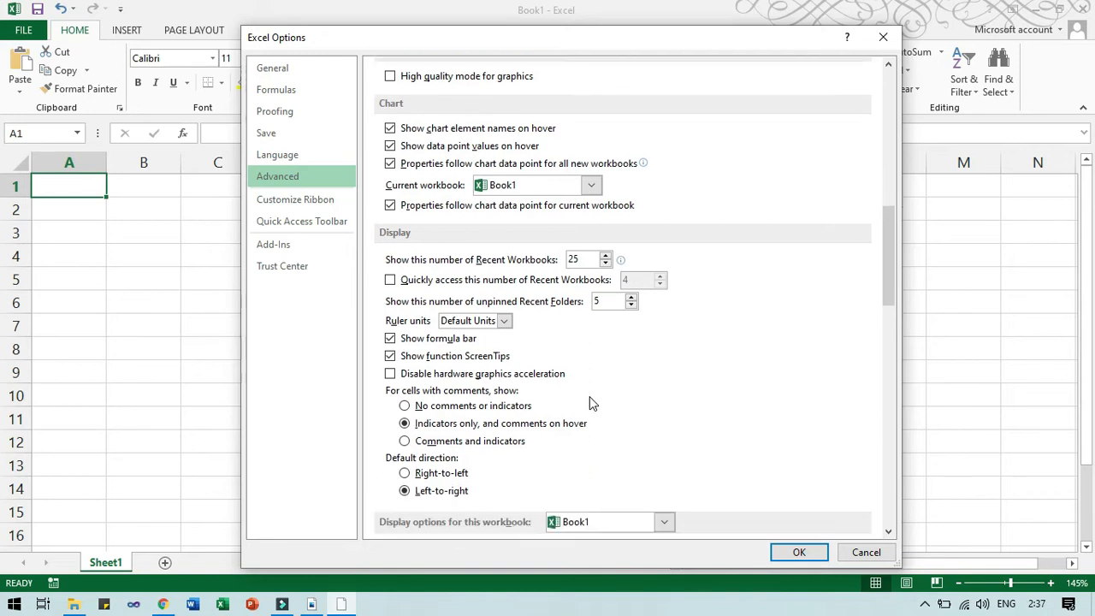
{"action": "scroll", "coordinate": [589, 390], "scroll_direction": "down", "scroll_amount": 14}
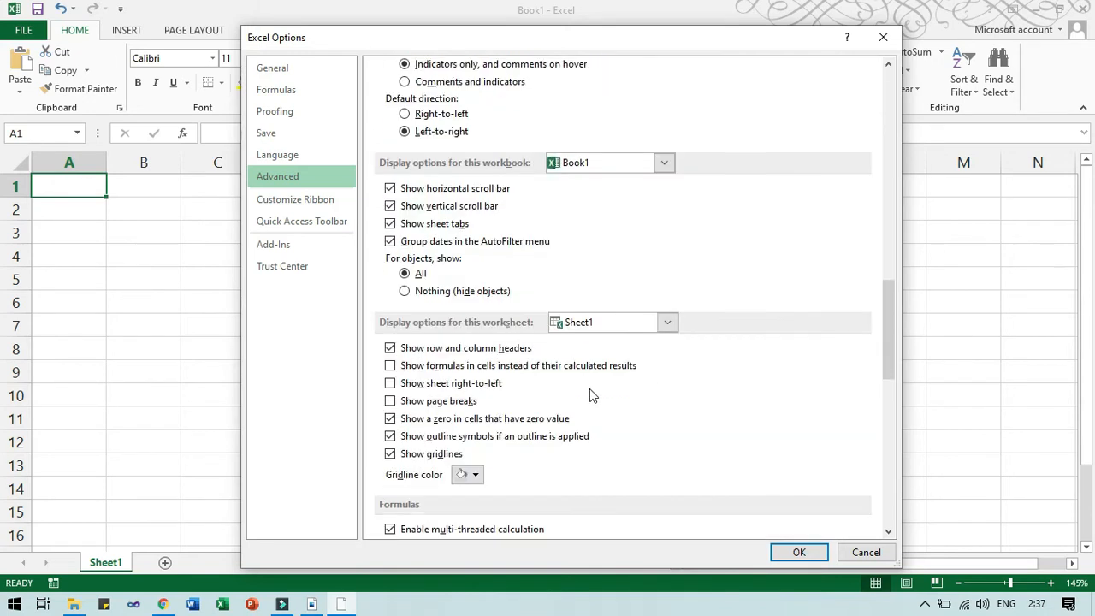
{"action": "scroll", "coordinate": [590, 394], "scroll_direction": "down", "scroll_amount": 1}
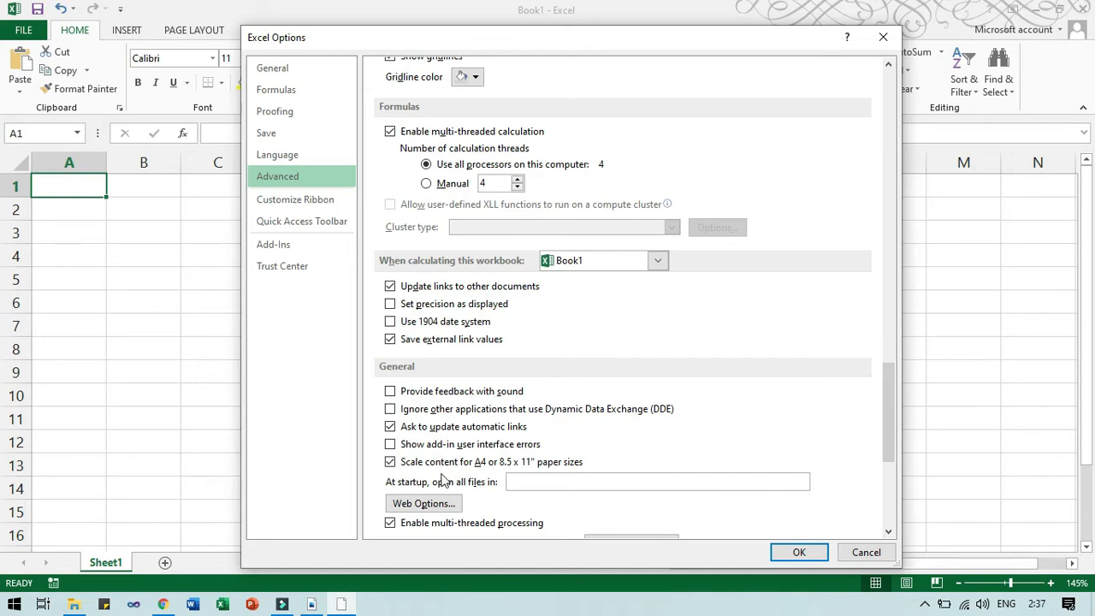
{"action": "scroll", "coordinate": [504, 458], "scroll_direction": "down", "scroll_amount": 9}
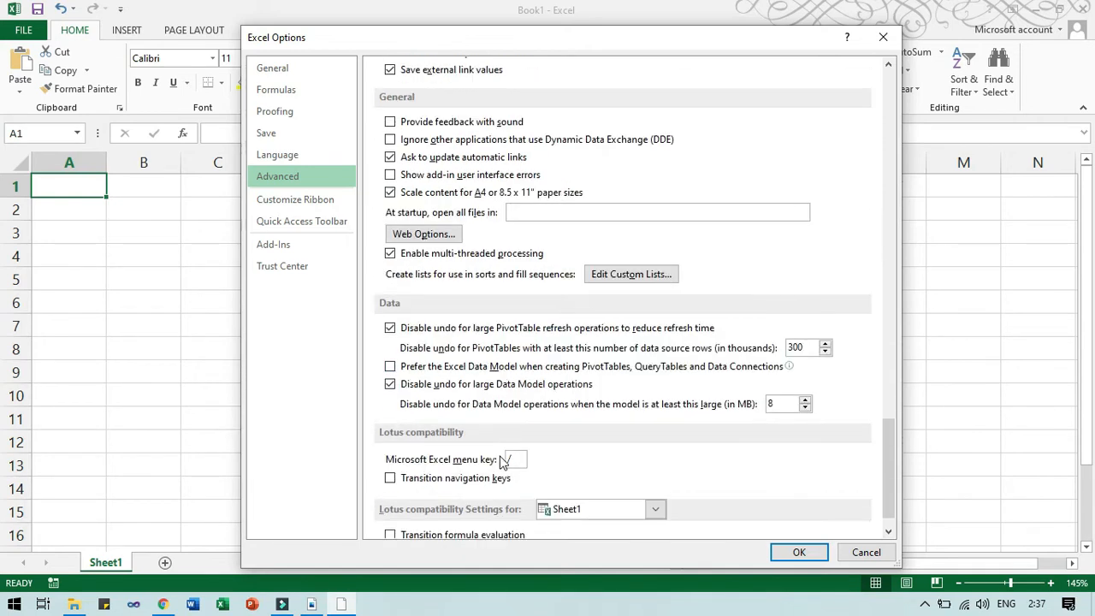
{"action": "scroll", "coordinate": [504, 458], "scroll_direction": "up", "scroll_amount": 12}
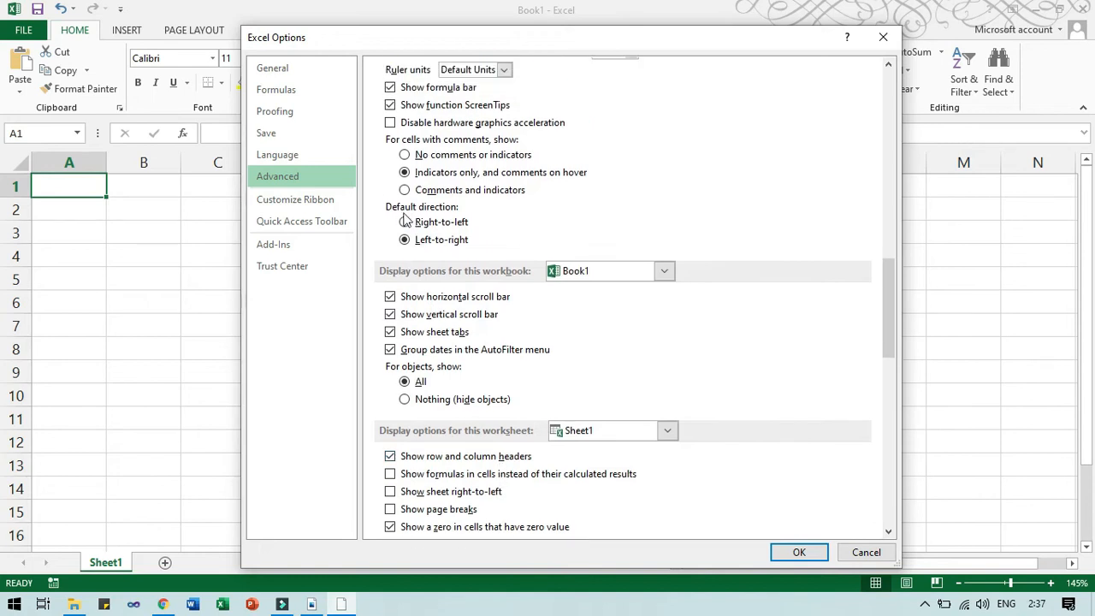
{"action": "left_click", "coordinate": [338, 203]}
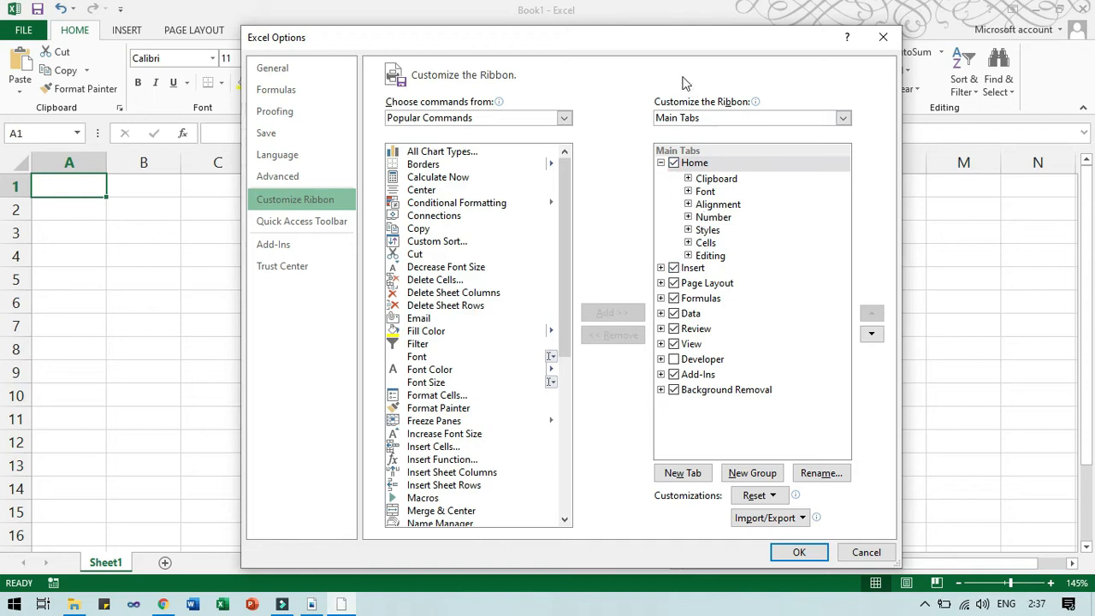
Enable the Developer tab in the ribbon's main tabs list.
{"action": "left_click_drag", "start_coordinate": [659, 47], "coordinate": [666, 120]}
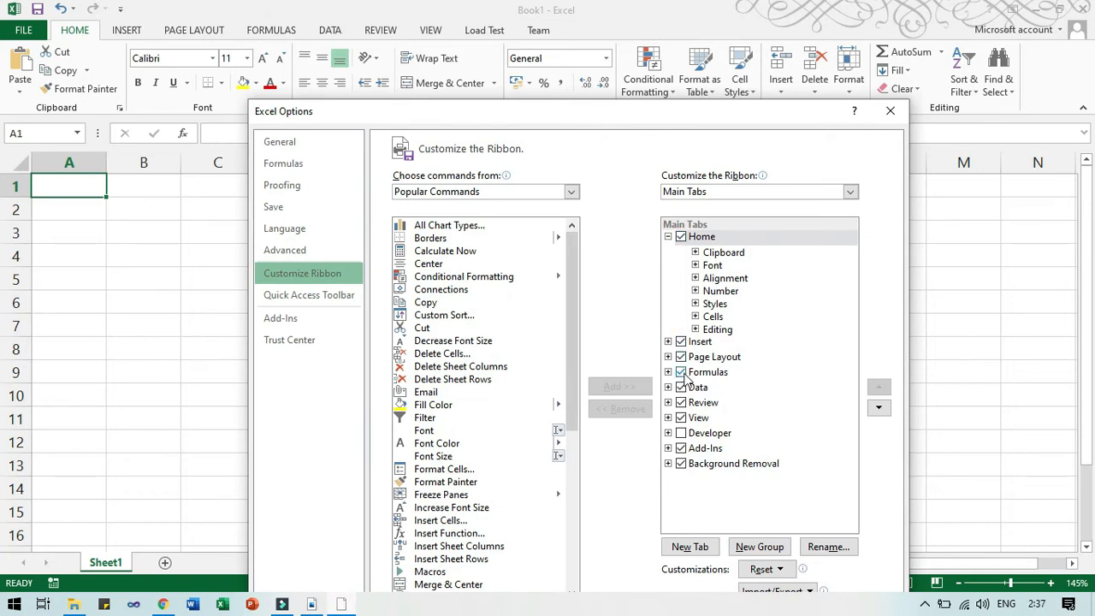
{"action": "left_click", "coordinate": [682, 433]}
{"action": "left_click", "coordinate": [685, 440]}
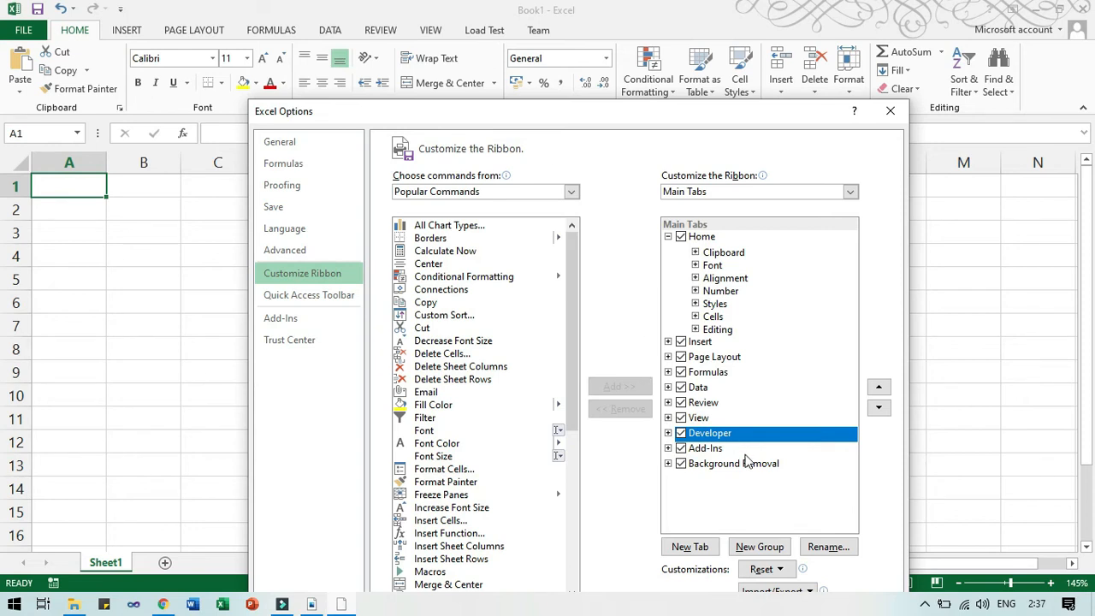
Browse the Quick Access Toolbar, Trust Center and Add-Ins pages, then move the dialog down to uncover the ribbon.
{"action": "left_click", "coordinate": [278, 295]}
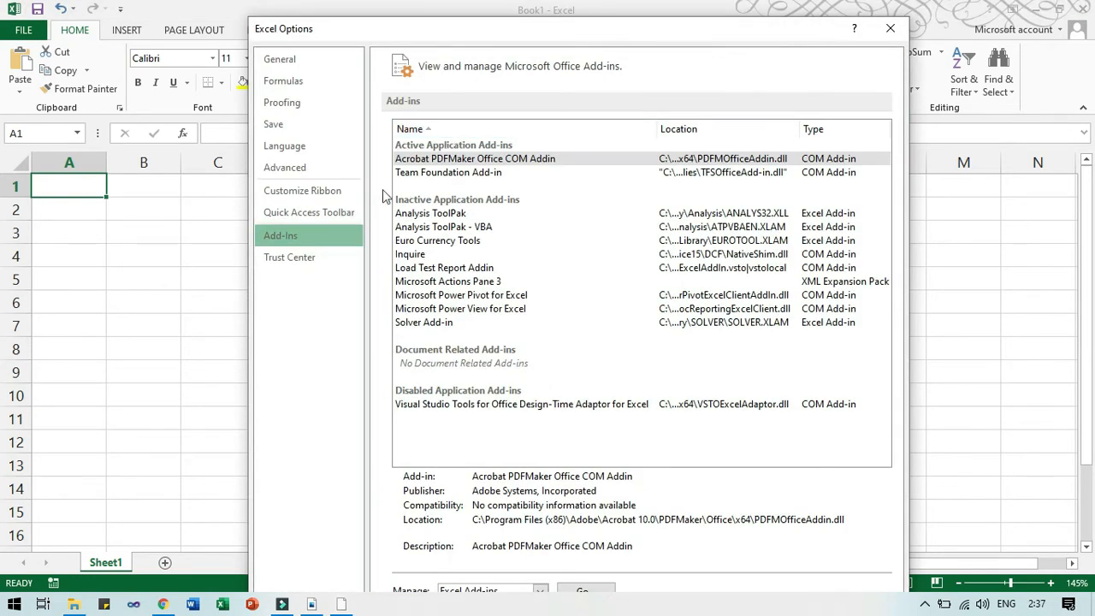
{"action": "left_click", "coordinate": [316, 255]}
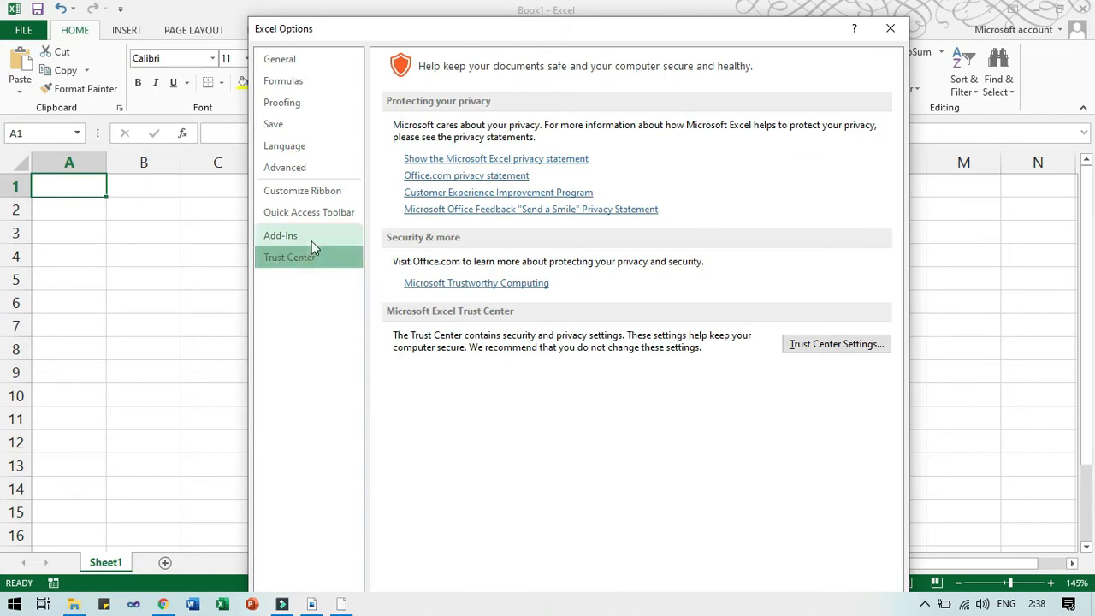
{"action": "left_click", "coordinate": [312, 242]}
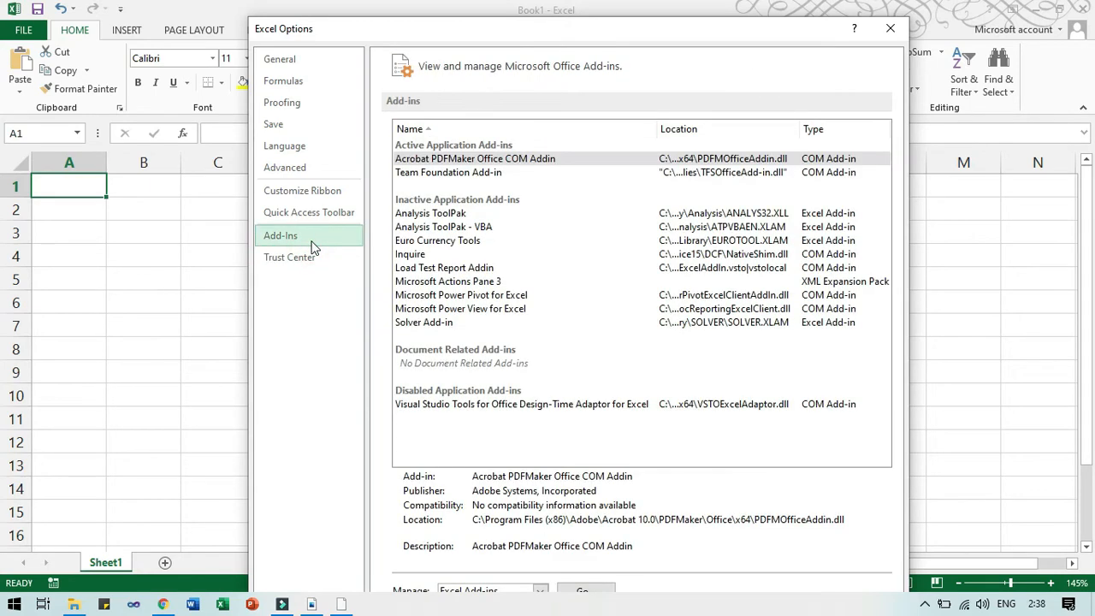
{"action": "left_click", "coordinate": [312, 257]}
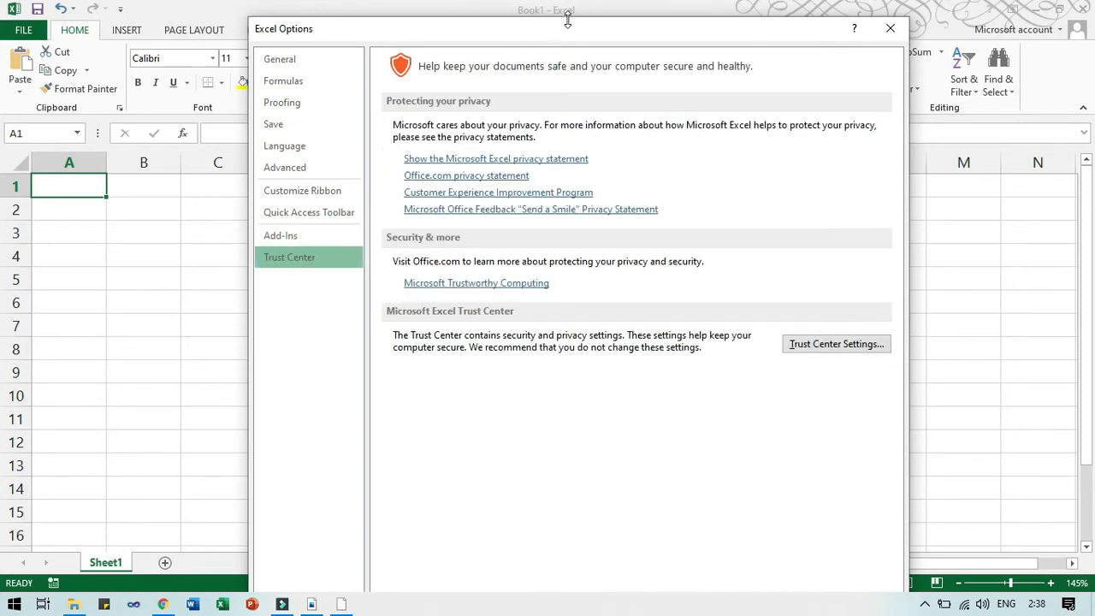
{"action": "left_click_drag", "start_coordinate": [562, 20], "coordinate": [516, 42]}
Apply the Developer tab, then uncheck Developer again in Customize Ribbon and return to File.
{"action": "left_click", "coordinate": [762, 574]}
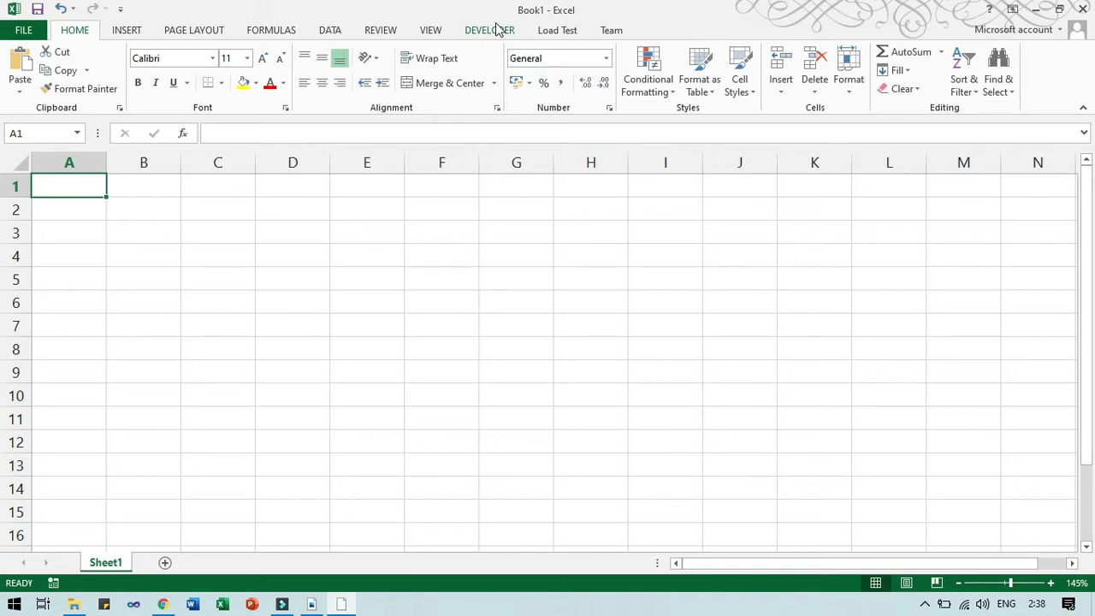
{"action": "left_click", "coordinate": [24, 30]}
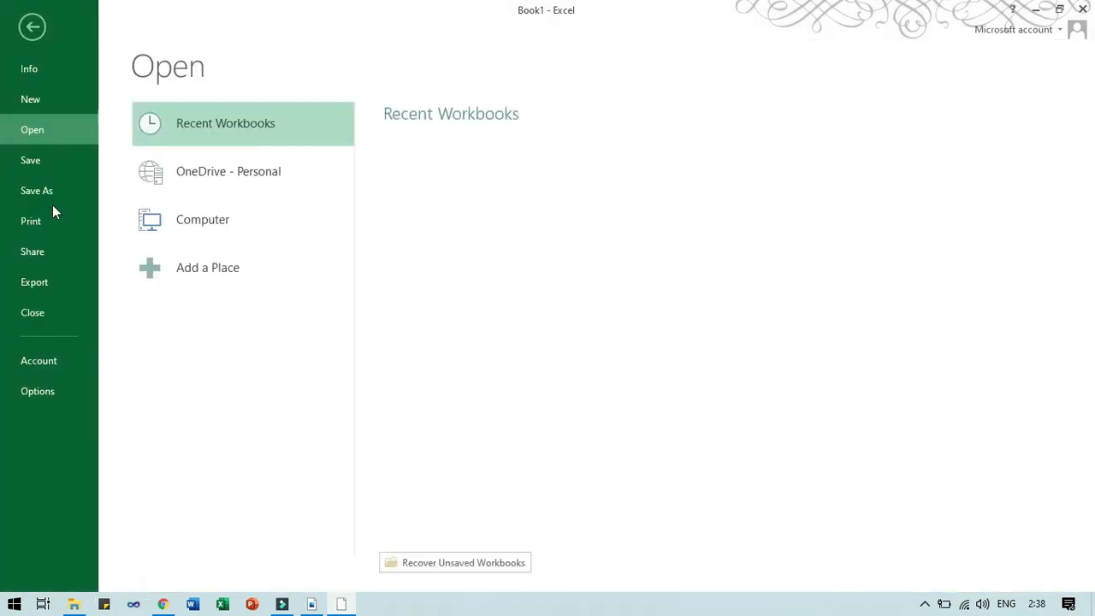
{"action": "left_click", "coordinate": [64, 390]}
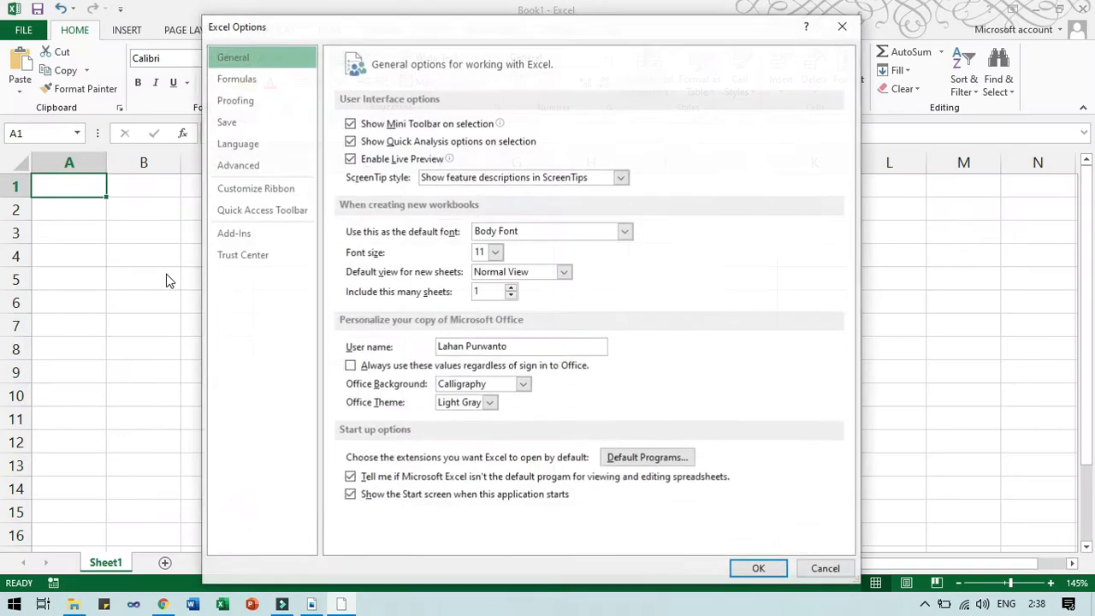
{"action": "left_click", "coordinate": [261, 189]}
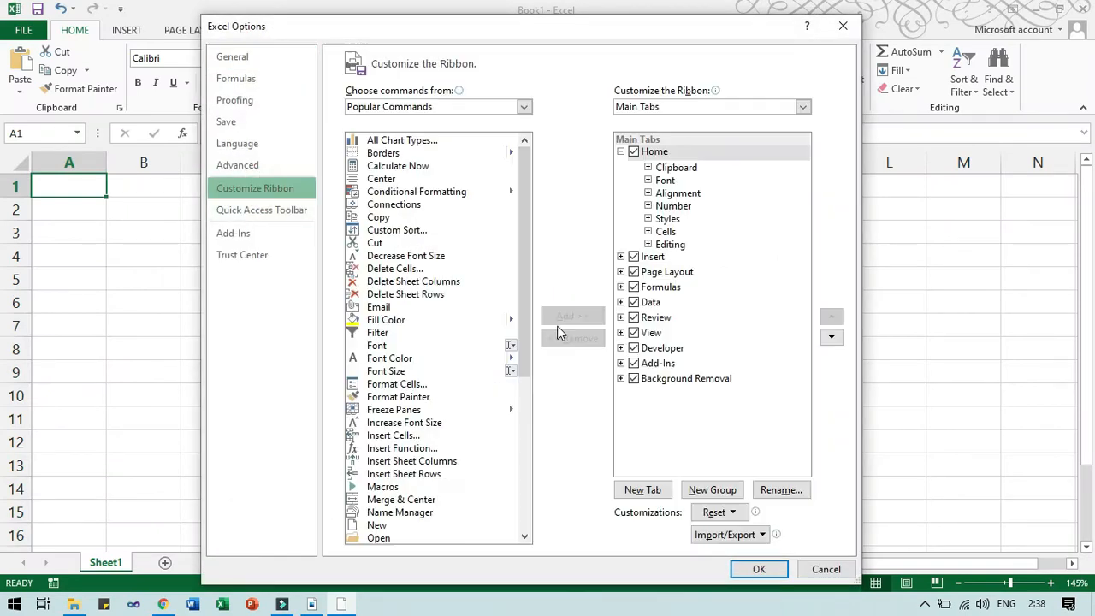
{"action": "left_click", "coordinate": [635, 349]}
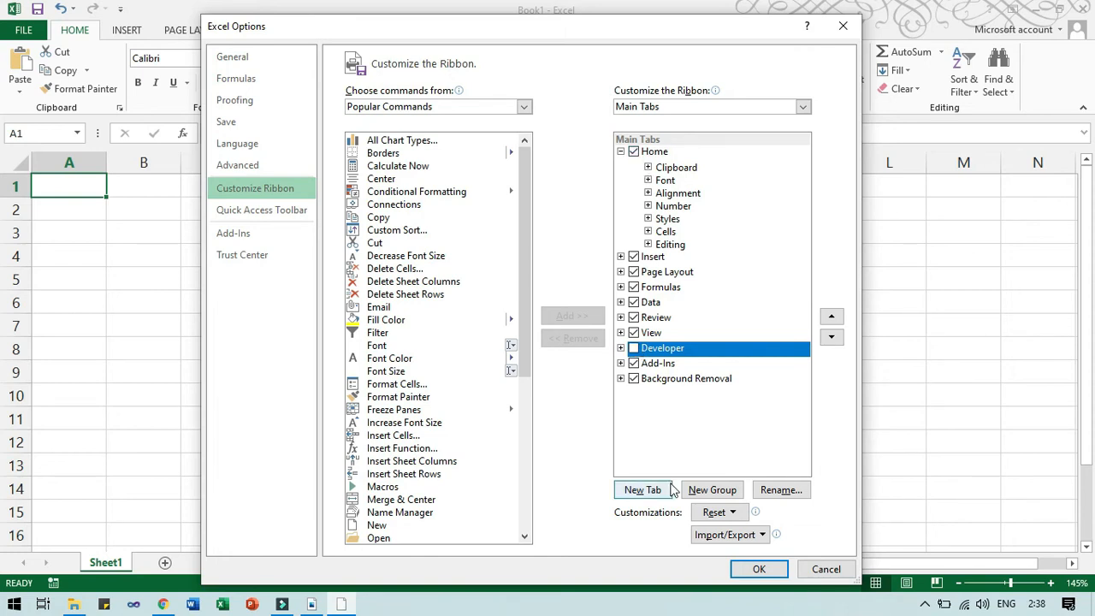
{"action": "left_click", "coordinate": [754, 570]}
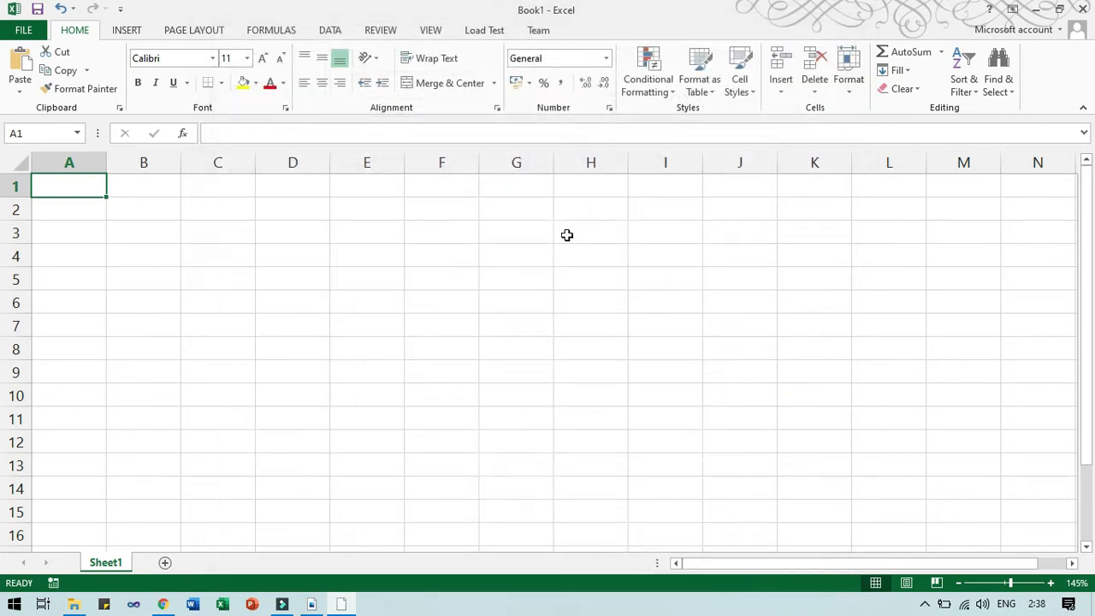
{"action": "left_click", "coordinate": [33, 33]}
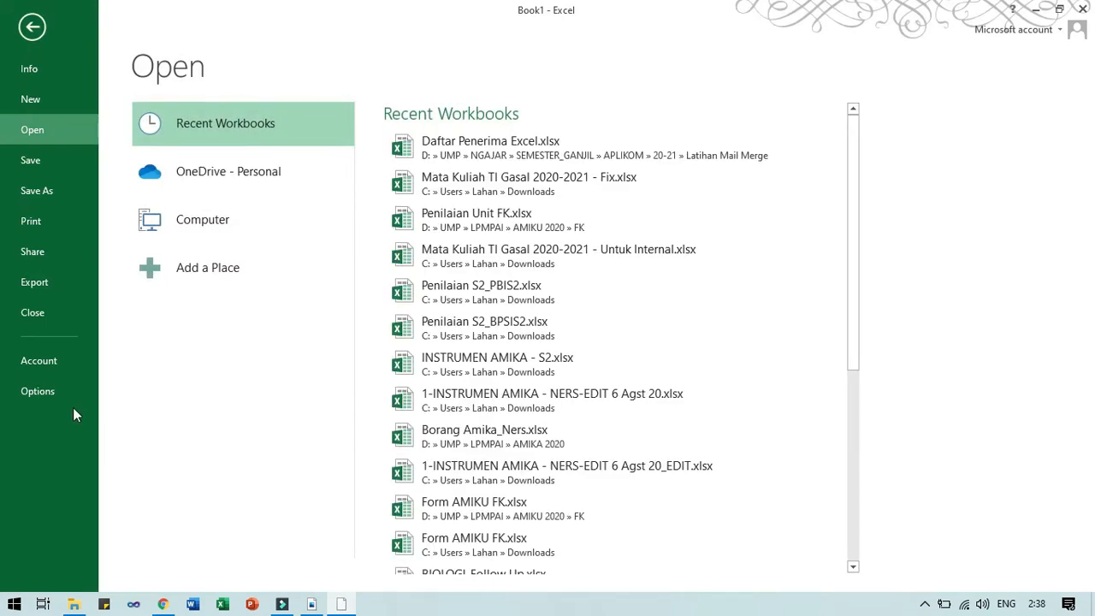
Add a new custom ribbon tab and rename it 'Tab Ku'.
{"action": "left_click", "coordinate": [37, 392]}
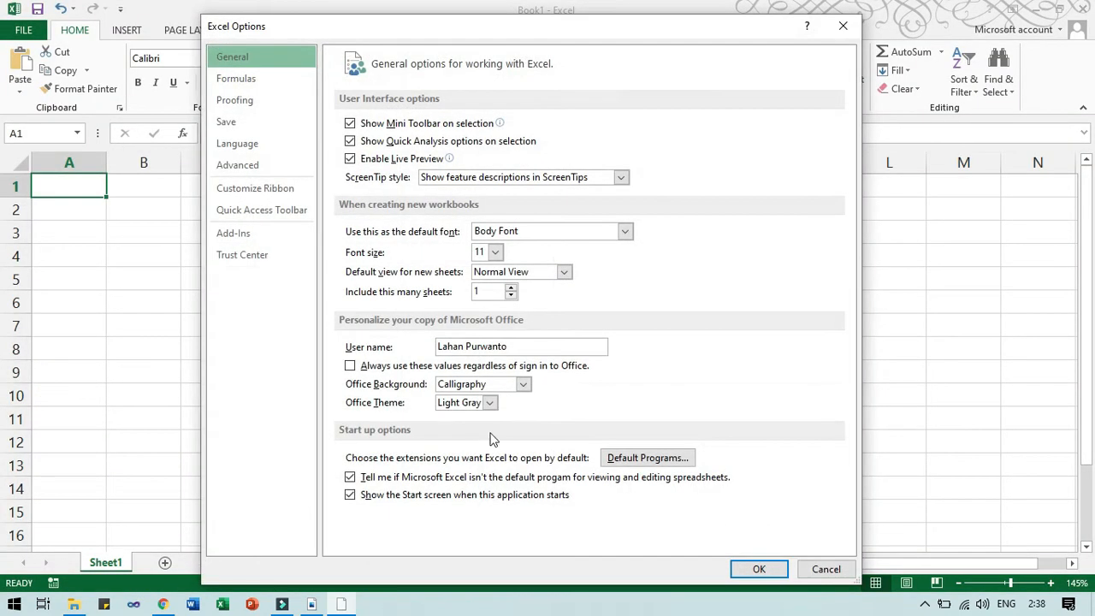
{"action": "left_click", "coordinate": [255, 189]}
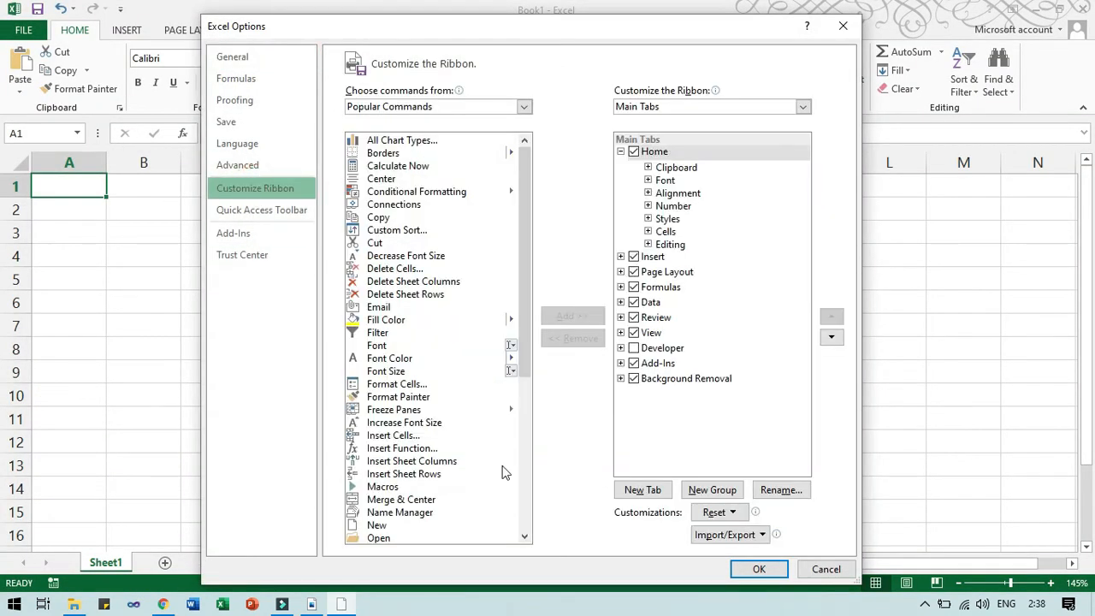
{"action": "left_click", "coordinate": [654, 493]}
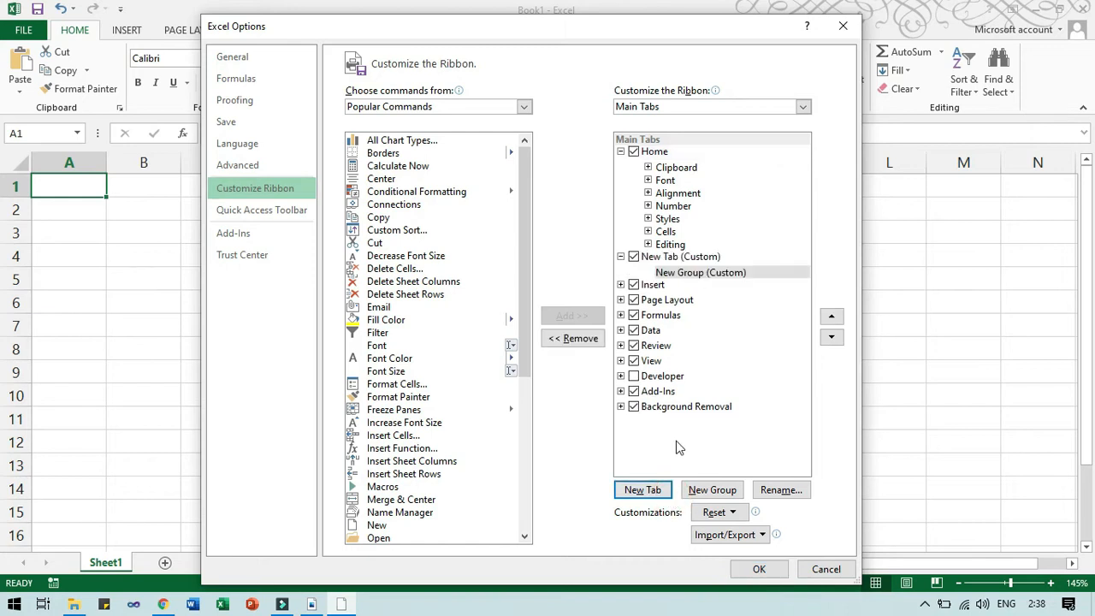
{"action": "left_click", "coordinate": [676, 256]}
{"action": "right_click", "coordinate": [685, 260]}
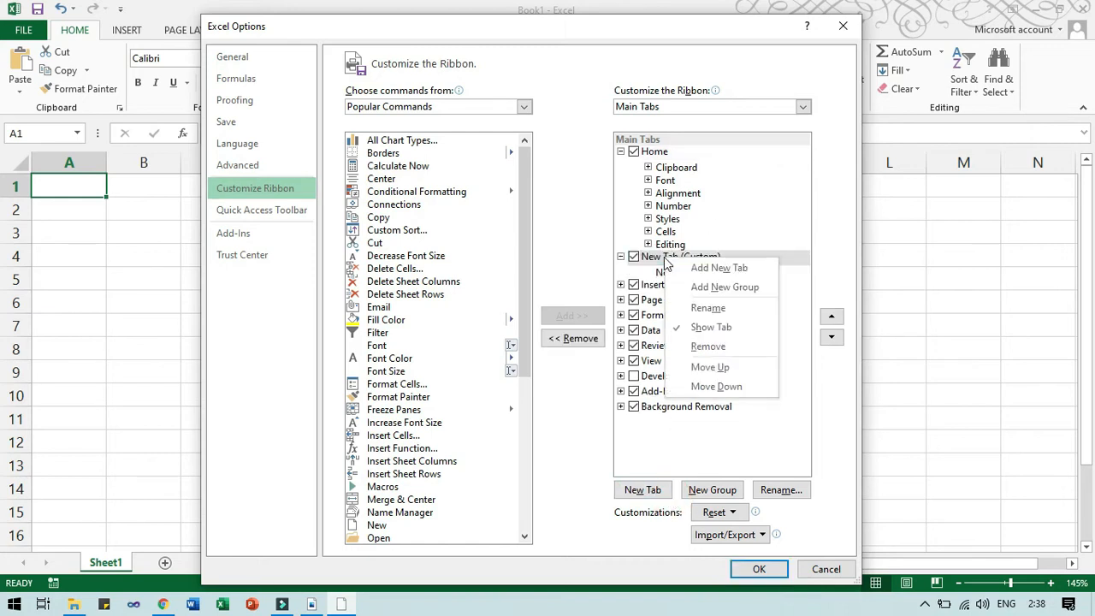
{"action": "left_click", "coordinate": [707, 308]}
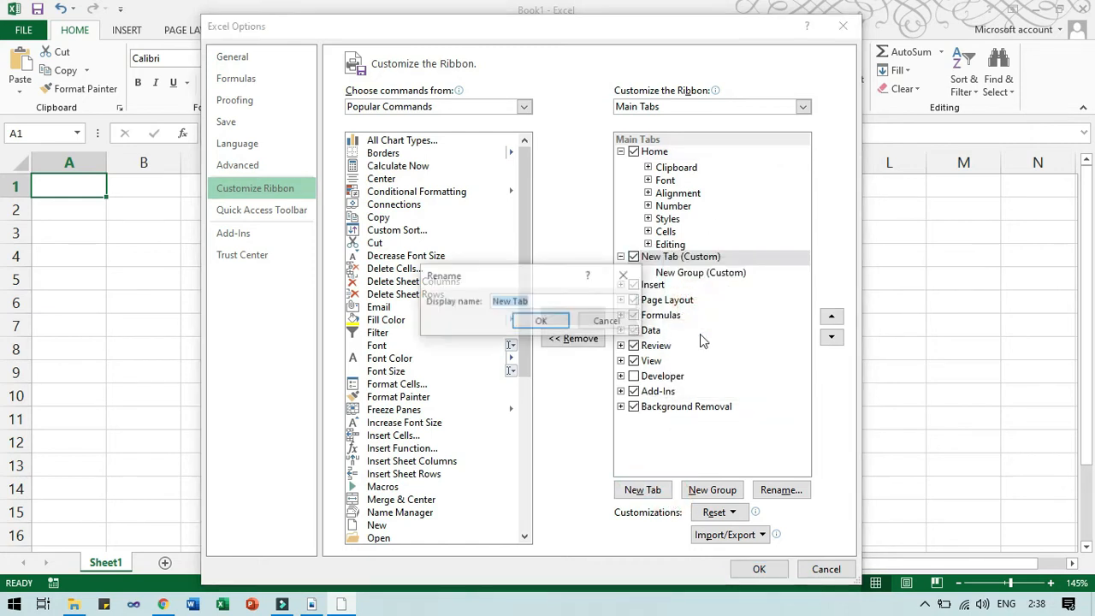
{"action": "type", "text": "Tab Ku"}
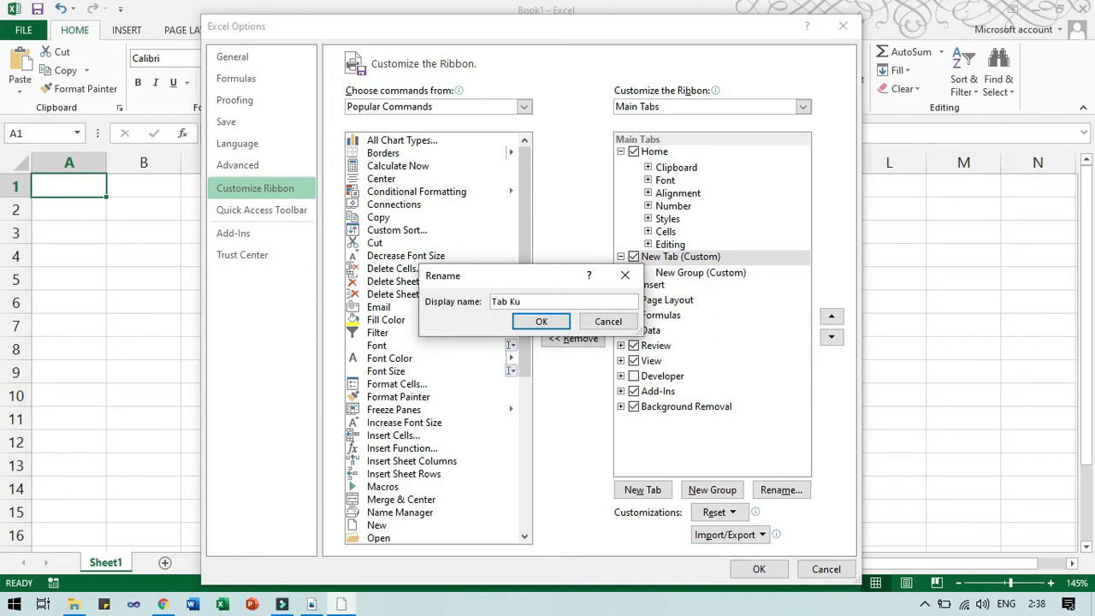
{"action": "key", "text": "Return"}
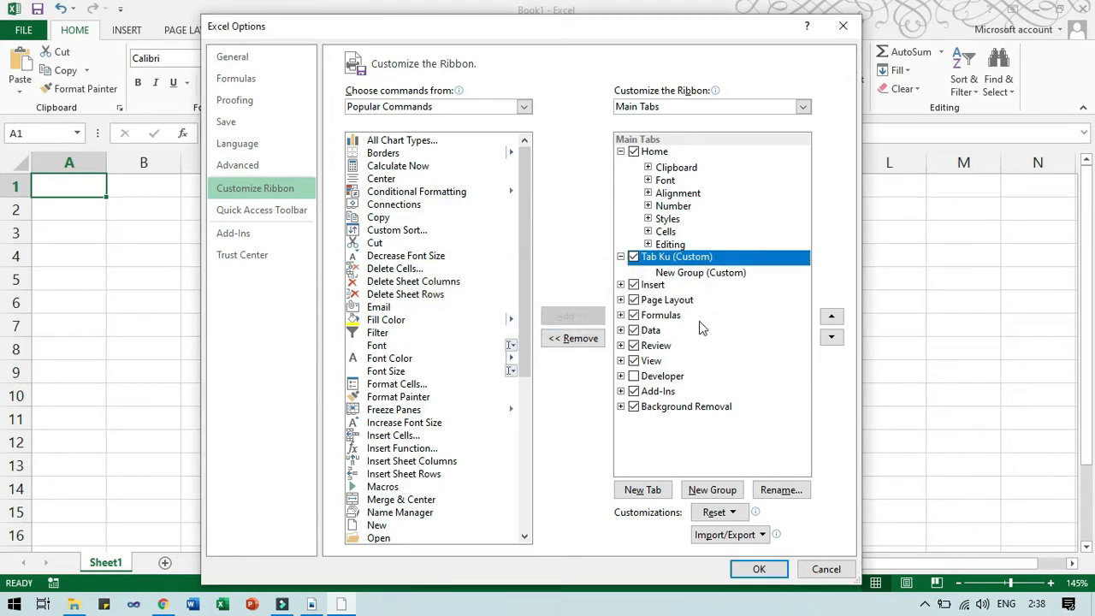
Rename the tab's new group to 'Group Menu 1' with a smiley symbol.
{"action": "left_click", "coordinate": [676, 272]}
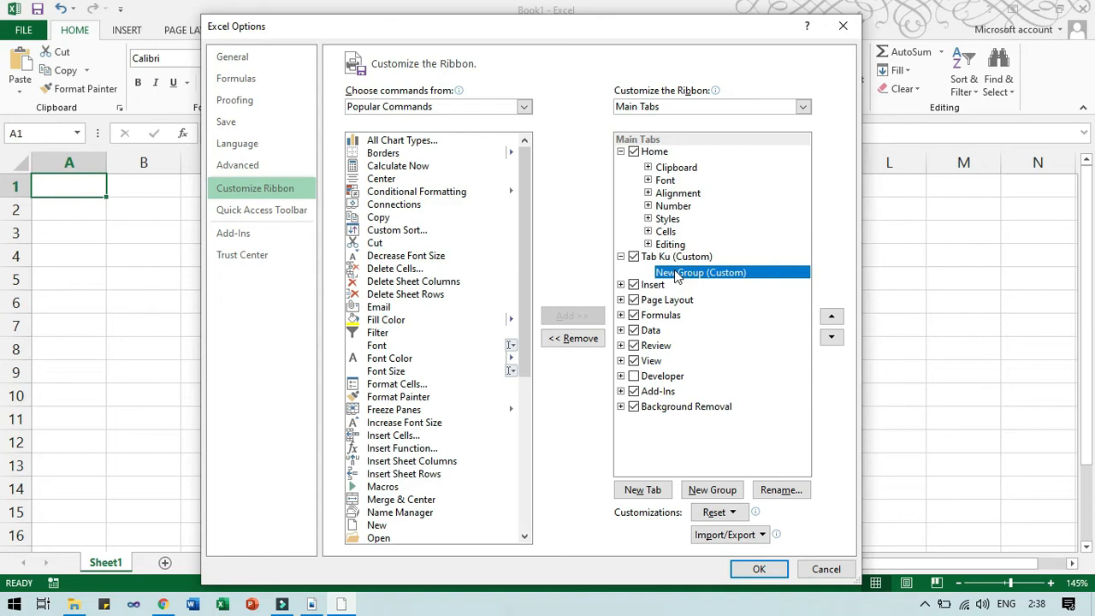
{"action": "right_click", "coordinate": [676, 274]}
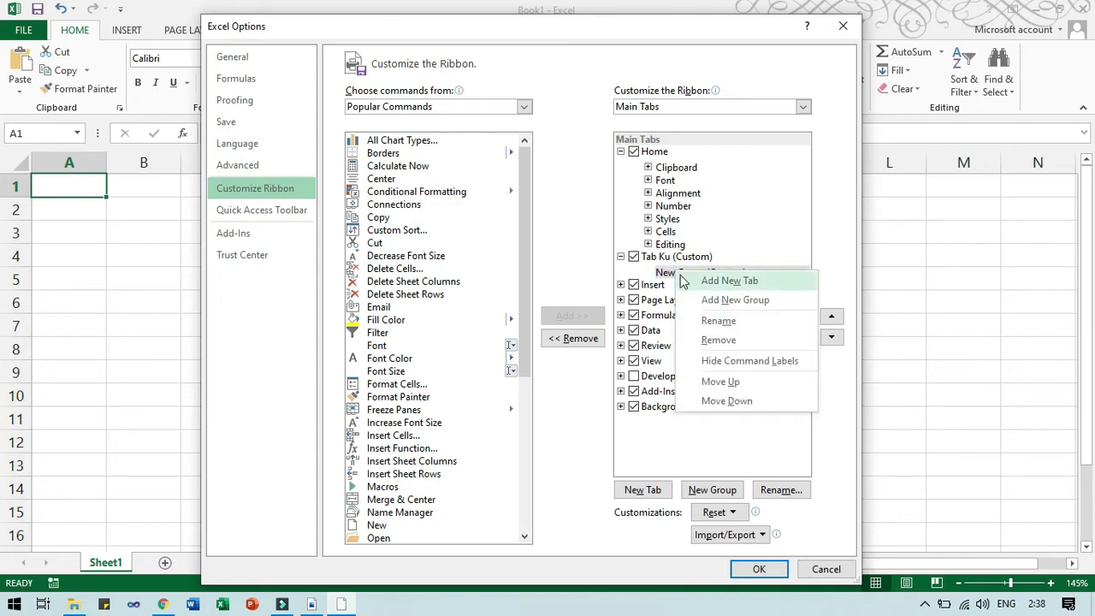
{"action": "left_click", "coordinate": [670, 274]}
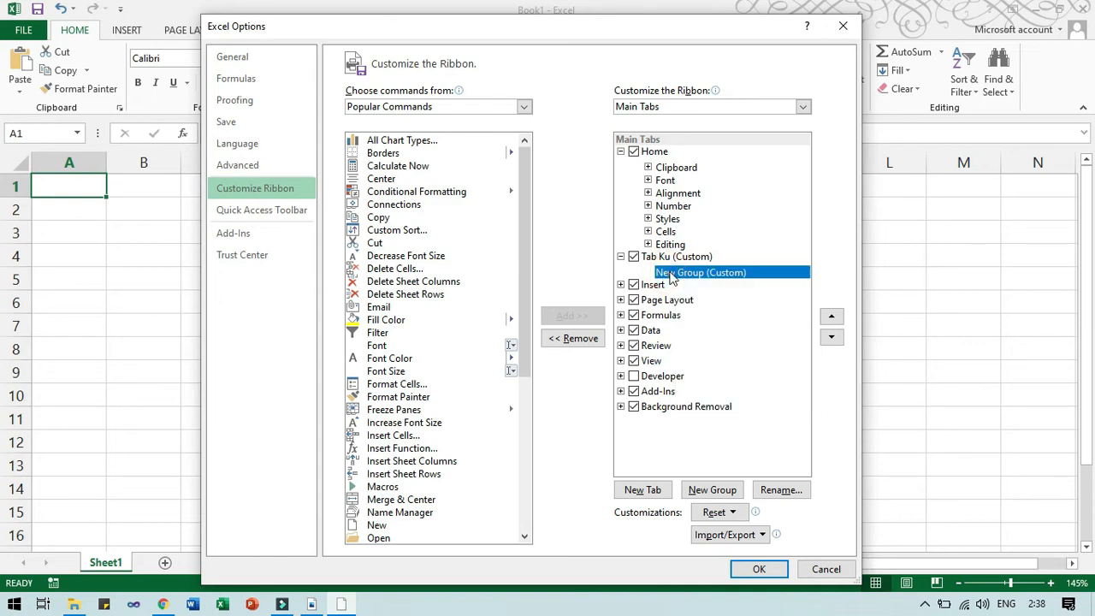
{"action": "right_click", "coordinate": [671, 279]}
{"action": "left_click", "coordinate": [700, 321]}
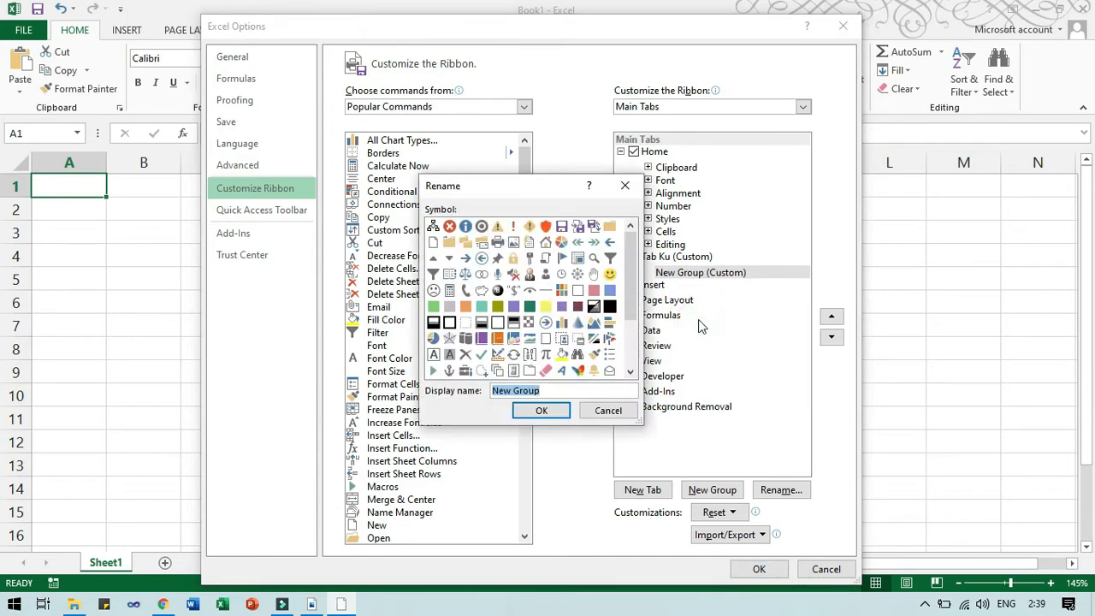
{"action": "type", "text": "G"}
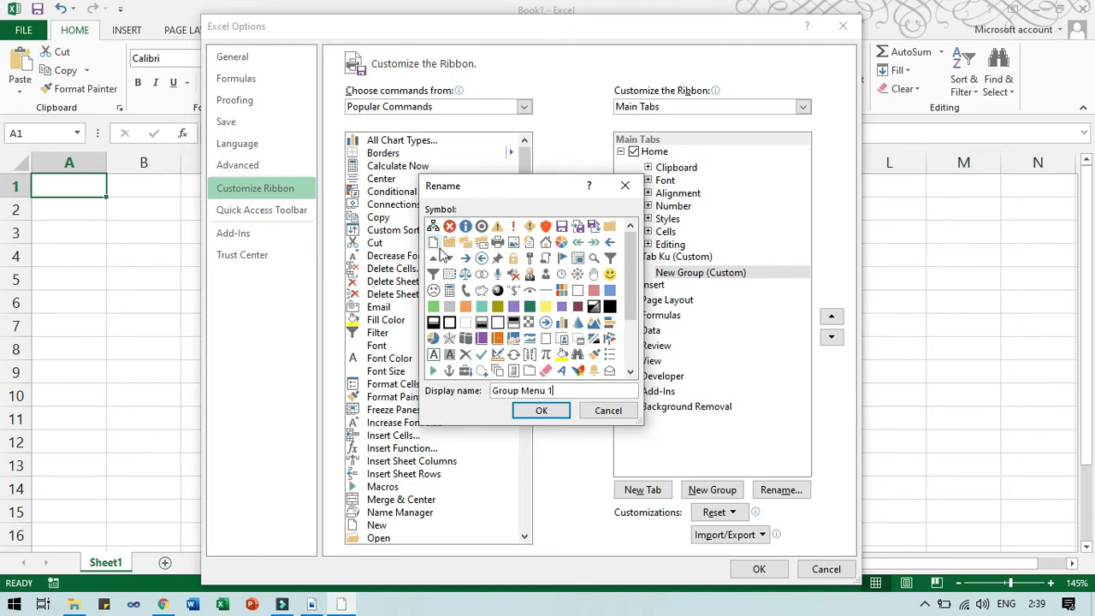
{"action": "left_click", "coordinate": [610, 274]}
{"action": "left_click", "coordinate": [542, 410]}
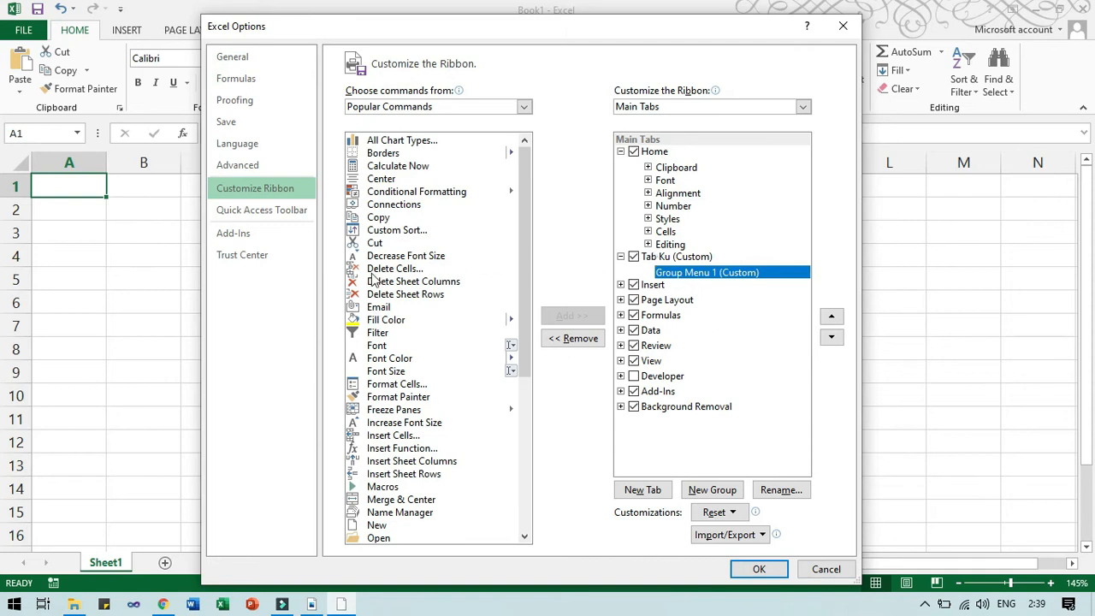
Add Cut and Delete Cells to Group Menu 1, apply, and view the Tab Ku tab.
{"action": "left_click", "coordinate": [378, 244]}
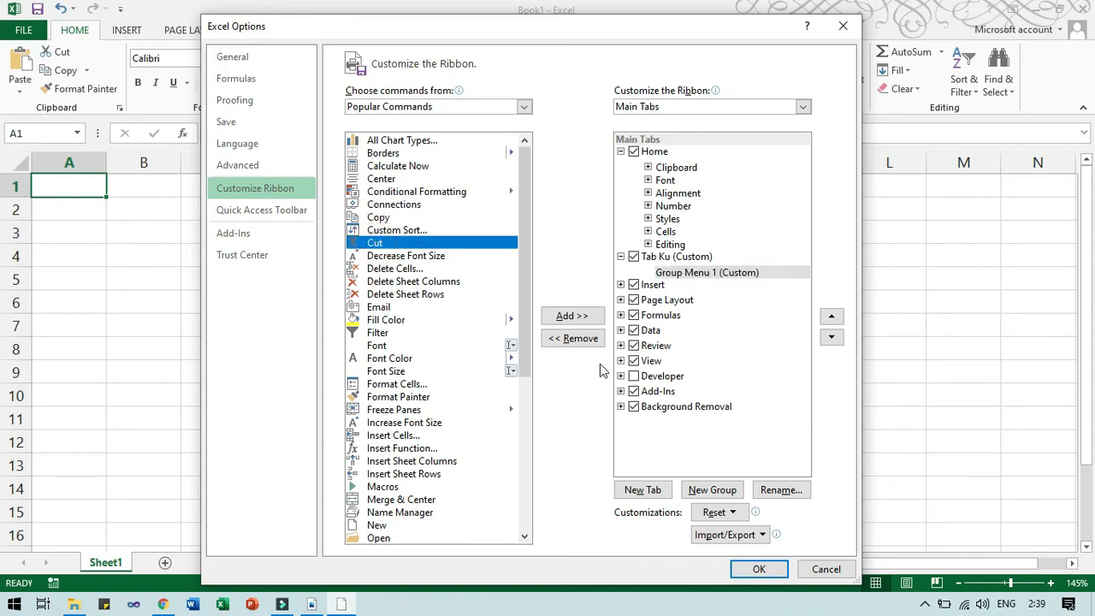
{"action": "left_click", "coordinate": [590, 320]}
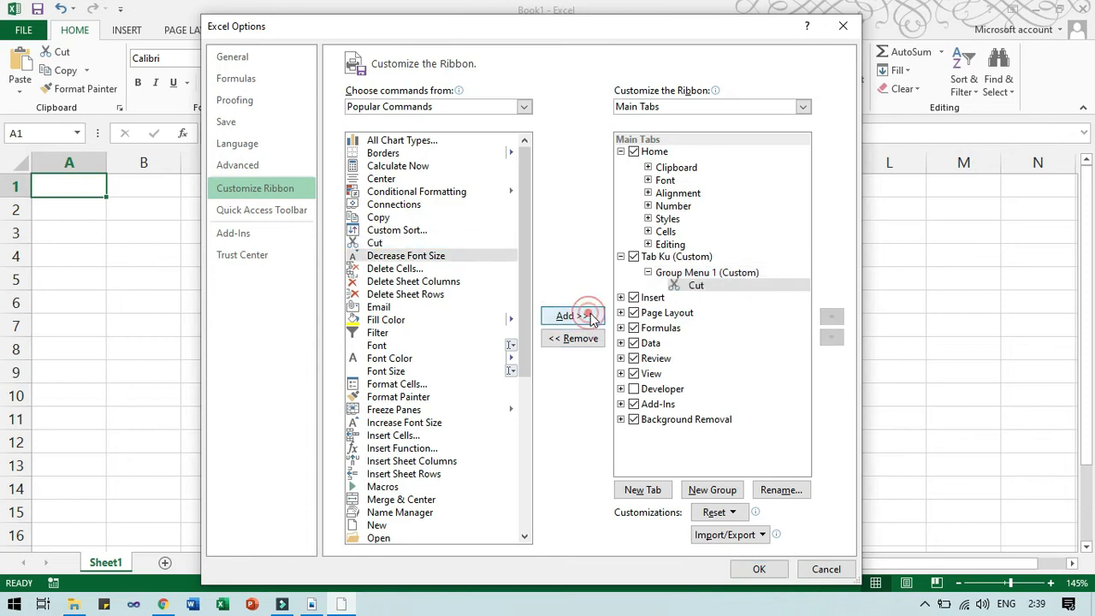
{"action": "left_click", "coordinate": [397, 269]}
{"action": "left_click", "coordinate": [564, 318]}
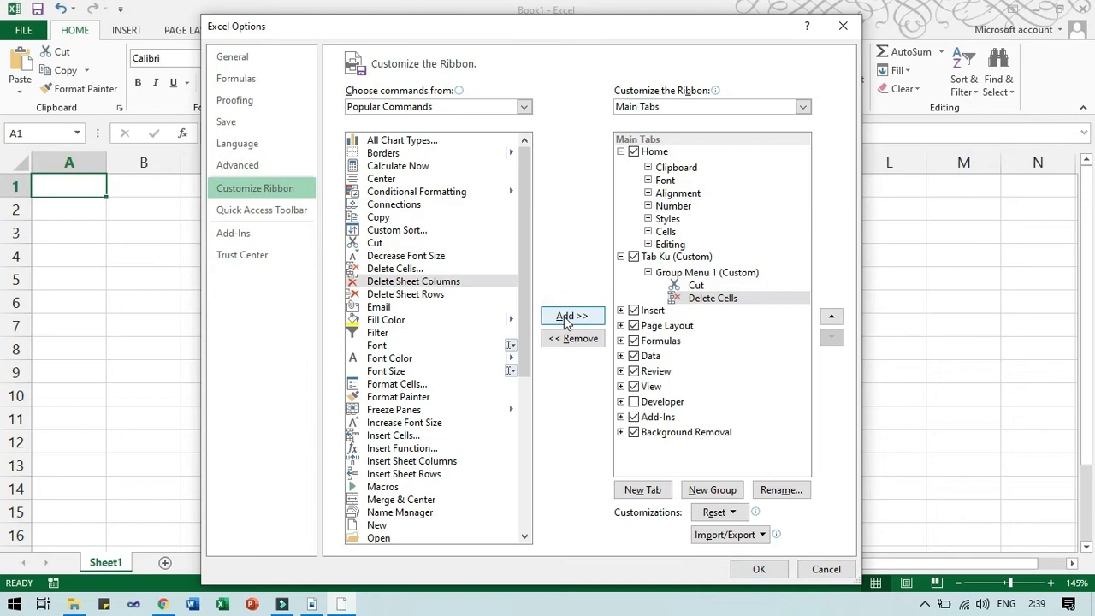
{"action": "left_click", "coordinate": [759, 569]}
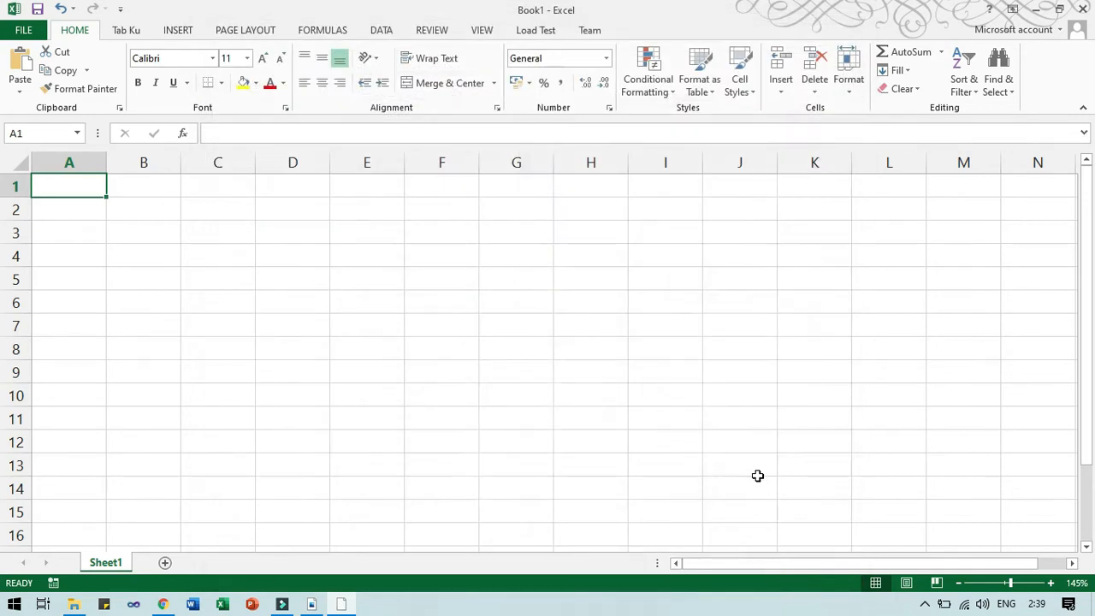
{"action": "left_click", "coordinate": [125, 30]}
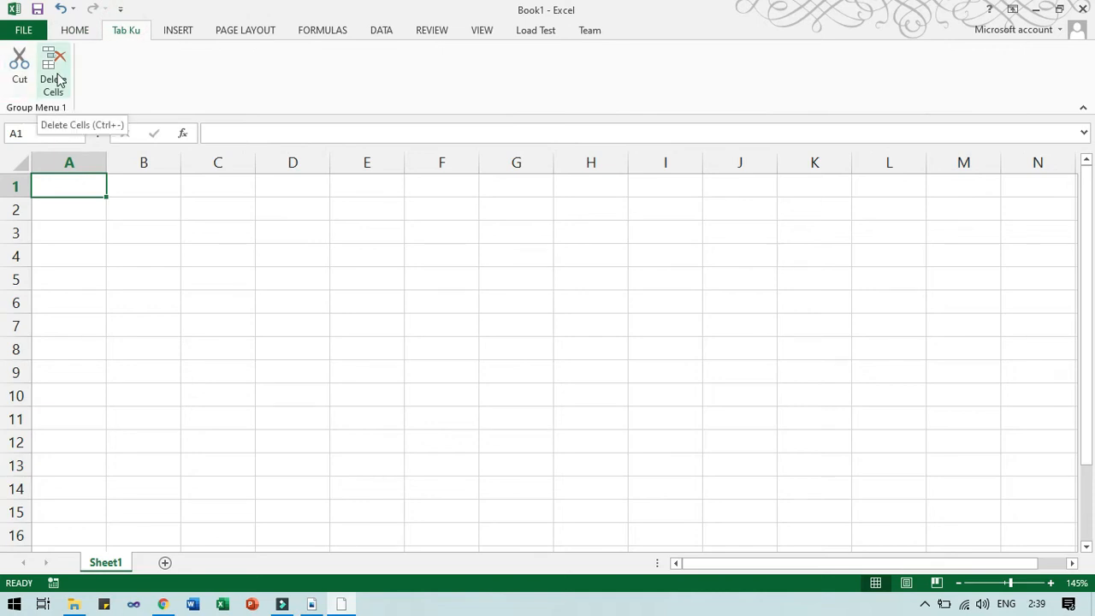
Reset all customizations on the Customize Ribbon page, confirm the deletion, and close Excel Options.
{"action": "left_click", "coordinate": [26, 31]}
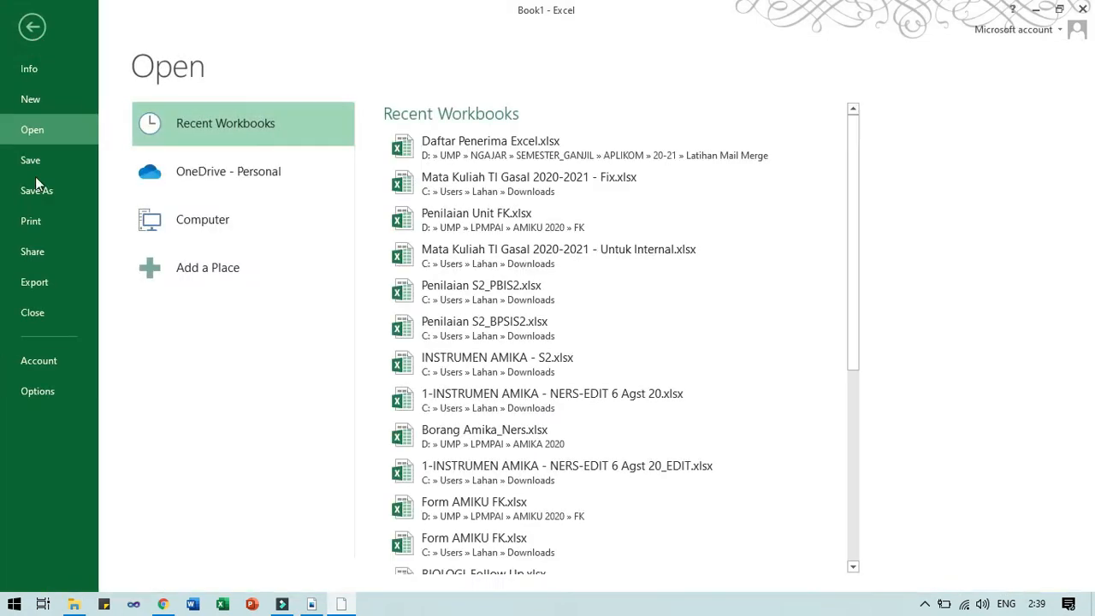
{"action": "left_click", "coordinate": [38, 390]}
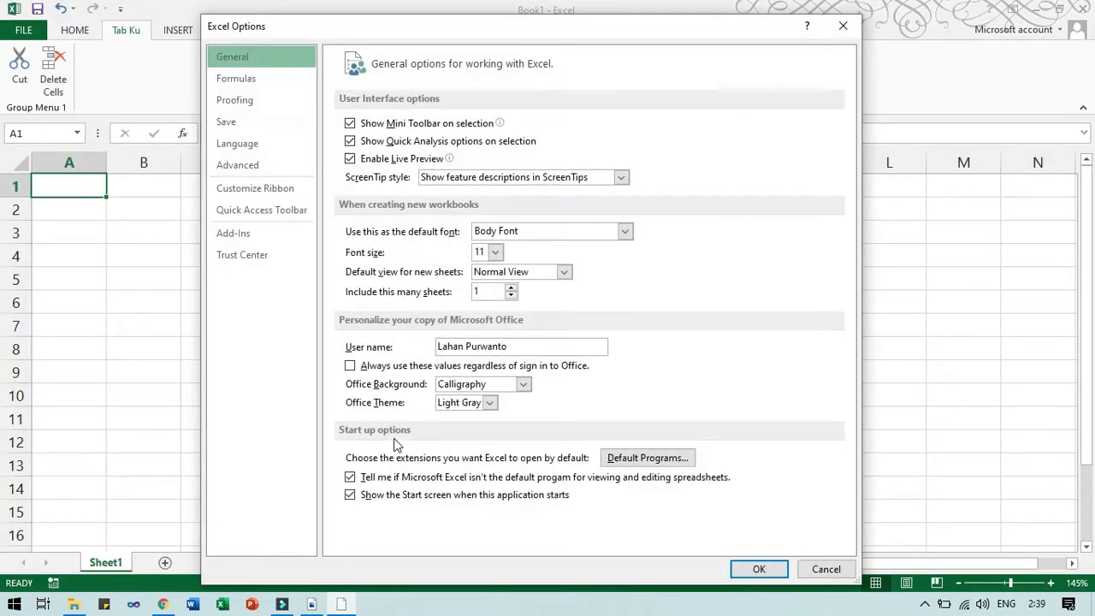
{"action": "left_click", "coordinate": [240, 187]}
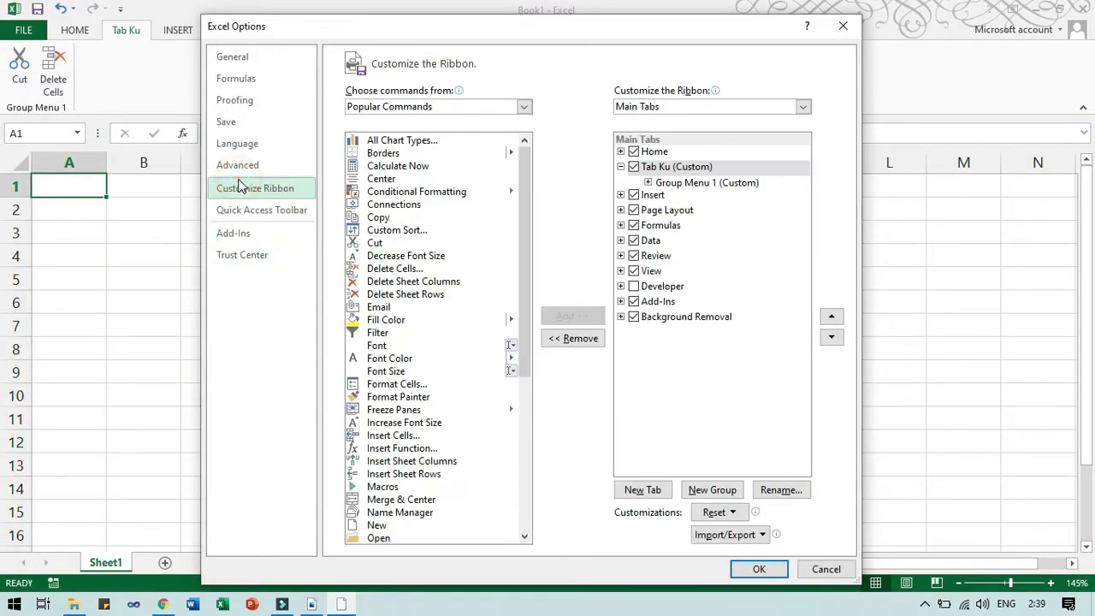
{"action": "left_click", "coordinate": [741, 511]}
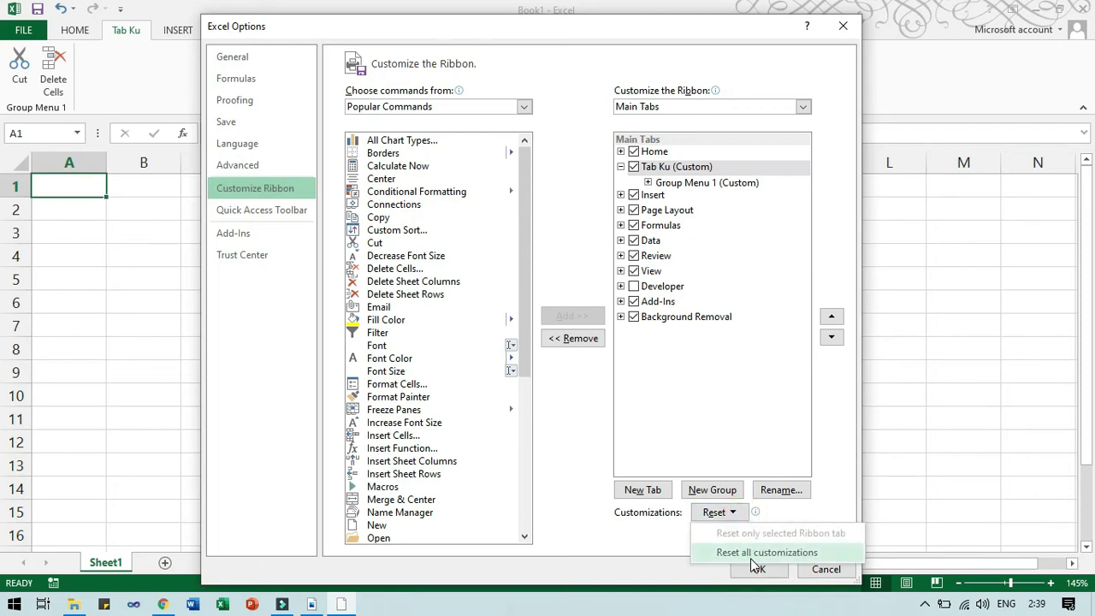
{"action": "left_click", "coordinate": [753, 554]}
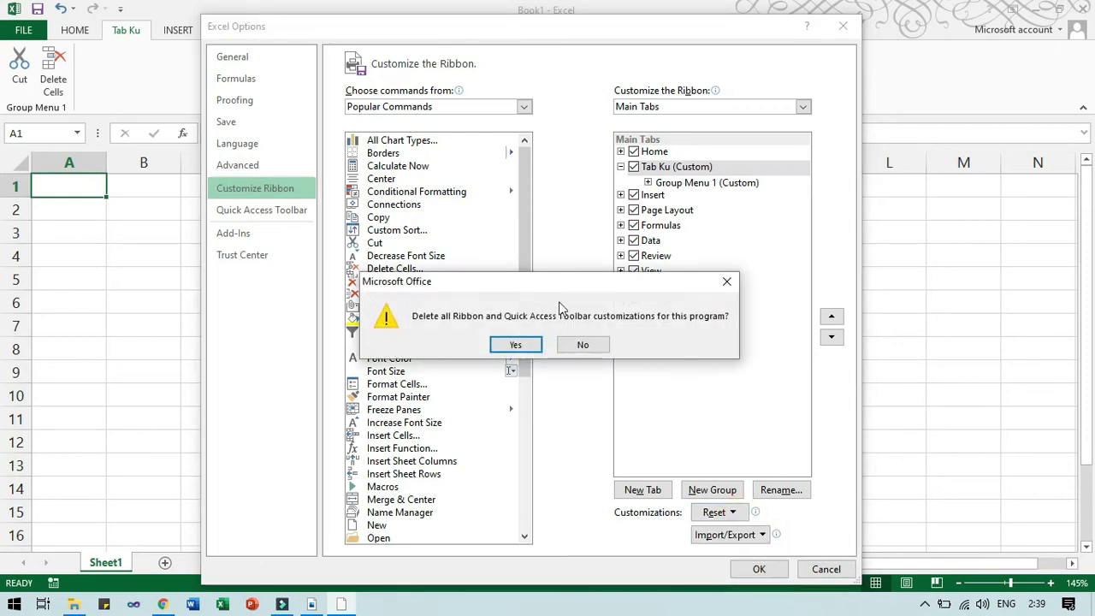
{"action": "left_click", "coordinate": [516, 346]}
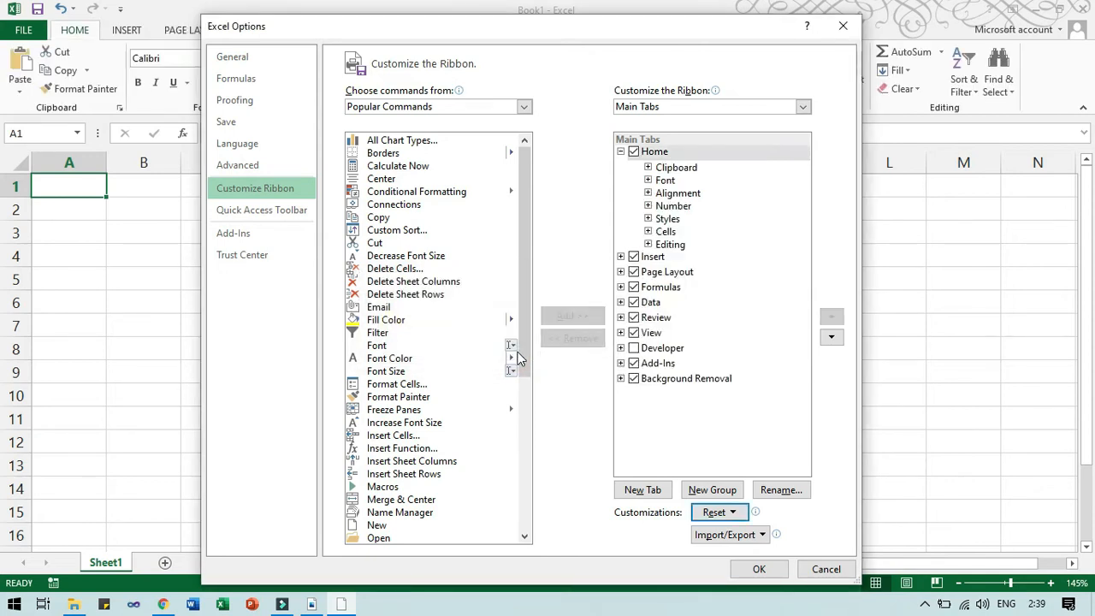
{"action": "left_click", "coordinate": [749, 575]}
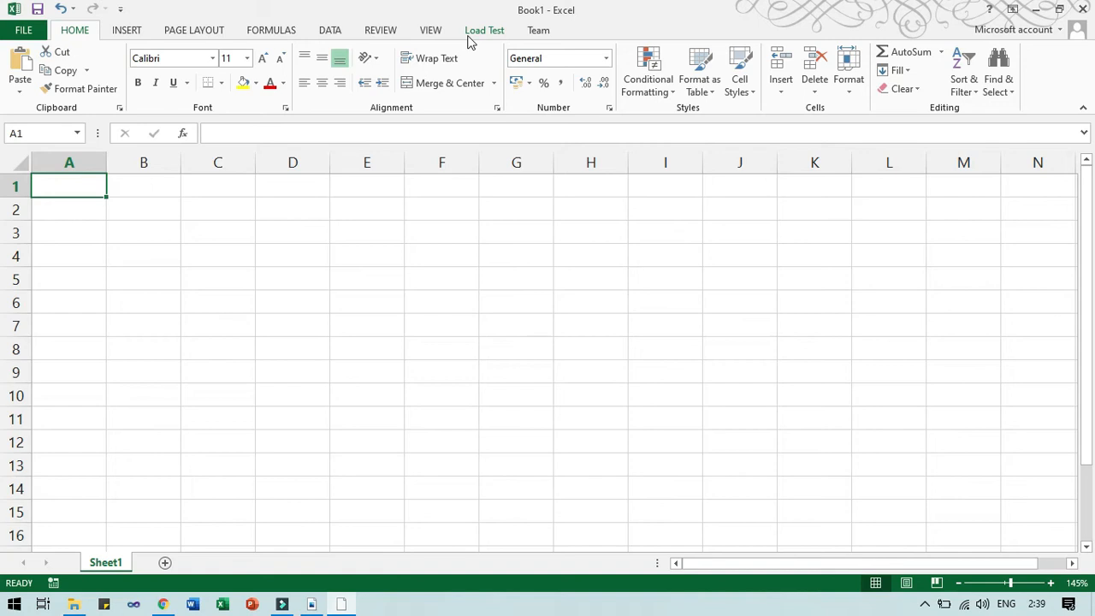
{"action": "key", "text": "alt+Tab"}
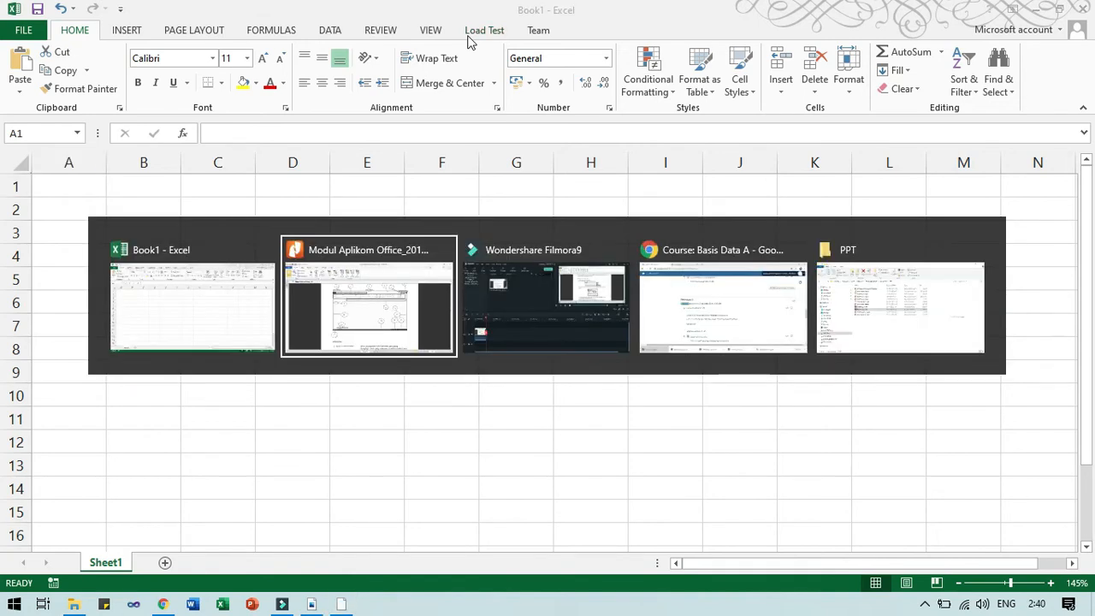
{"action": "key", "text": "alt+shift+Tab"}
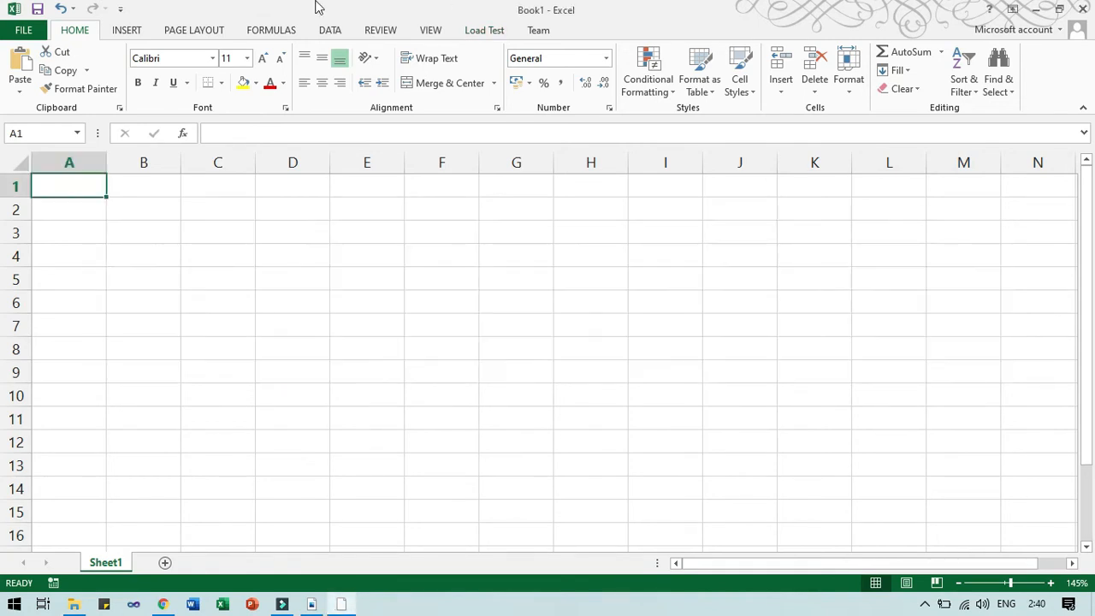
{"action": "key", "text": "alt+Tab"}
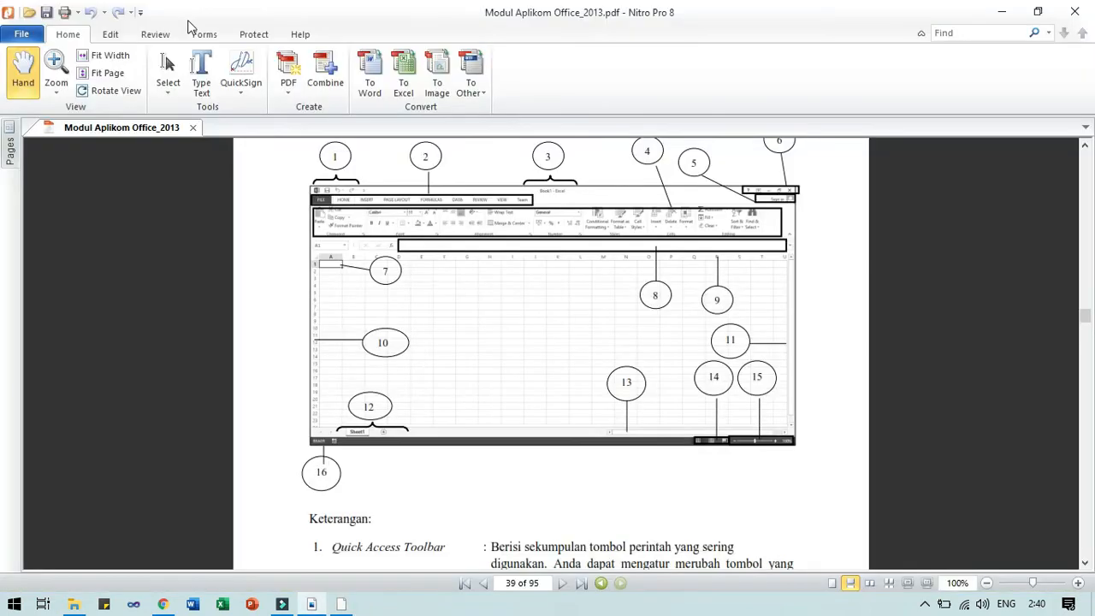
{"action": "scroll", "coordinate": [422, 387], "scroll_direction": "down", "scroll_amount": 3}
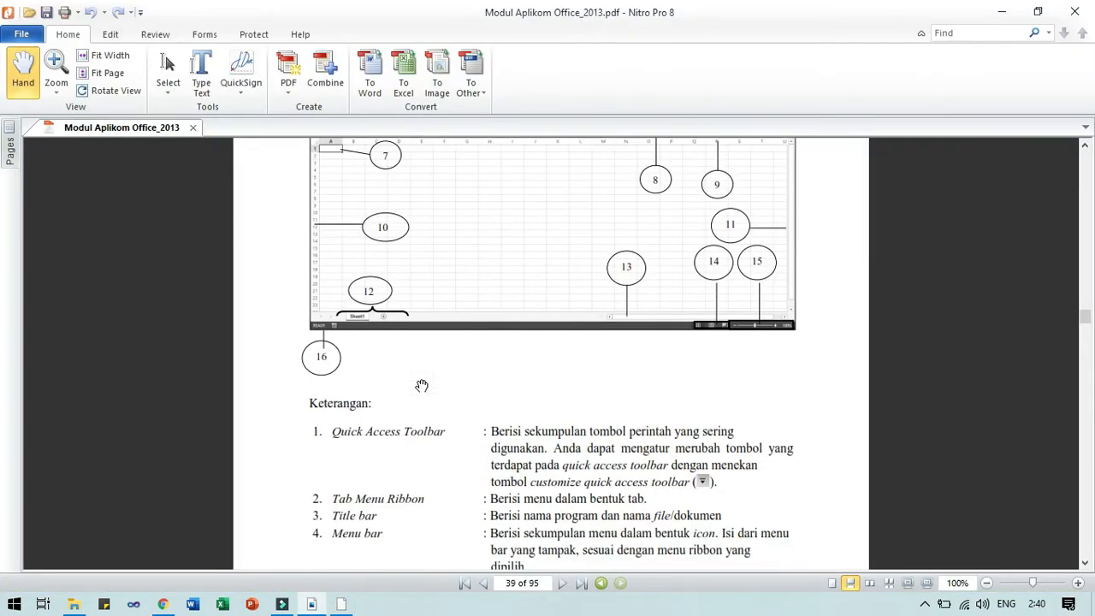
{"action": "scroll", "coordinate": [422, 386], "scroll_direction": "up", "scroll_amount": 2}
{"action": "scroll", "coordinate": [426, 352], "scroll_direction": "up", "scroll_amount": 2}
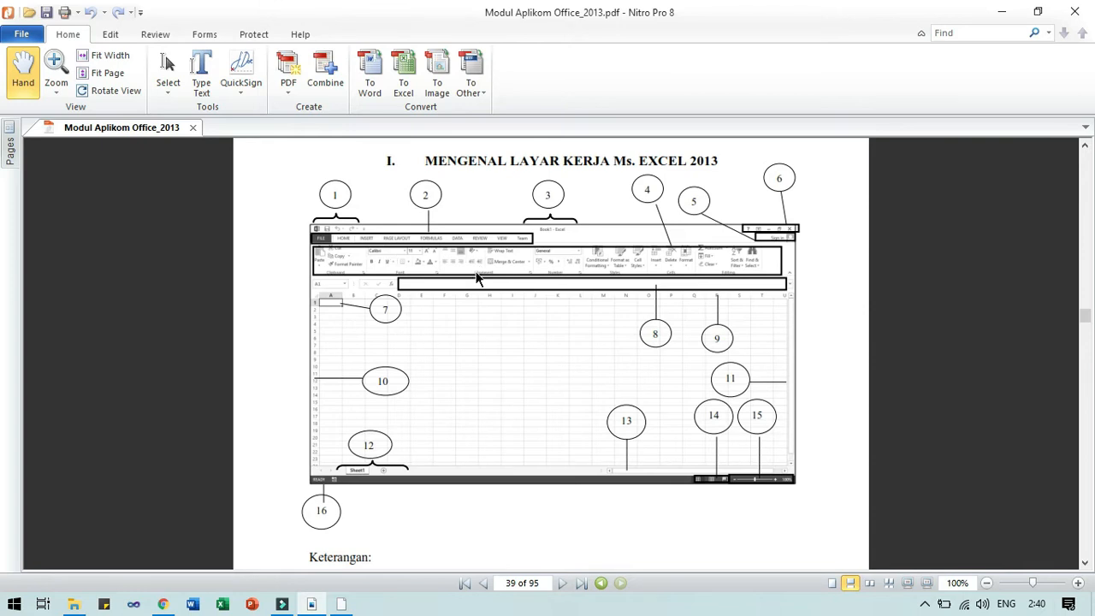
{"action": "key", "text": "alt+Tab"}
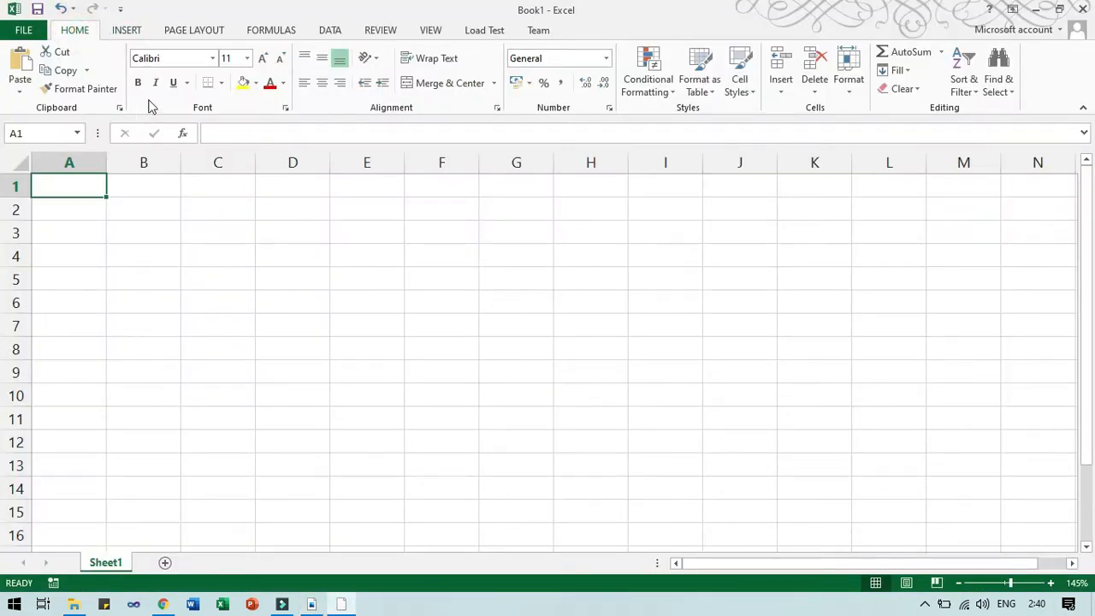
Browse the INSERT, PAGE LAYOUT, FORMULAS and HOME ribbon tabs, then switch back to Nitro Pro.
{"action": "left_click", "coordinate": [128, 30]}
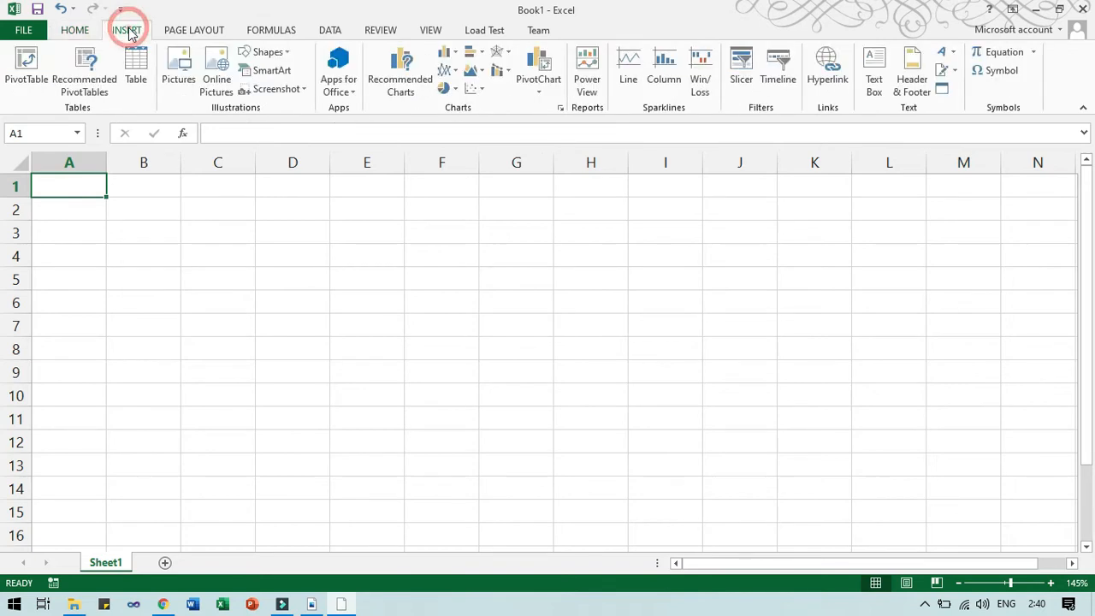
{"action": "left_click", "coordinate": [190, 30]}
{"action": "left_click", "coordinate": [275, 31]}
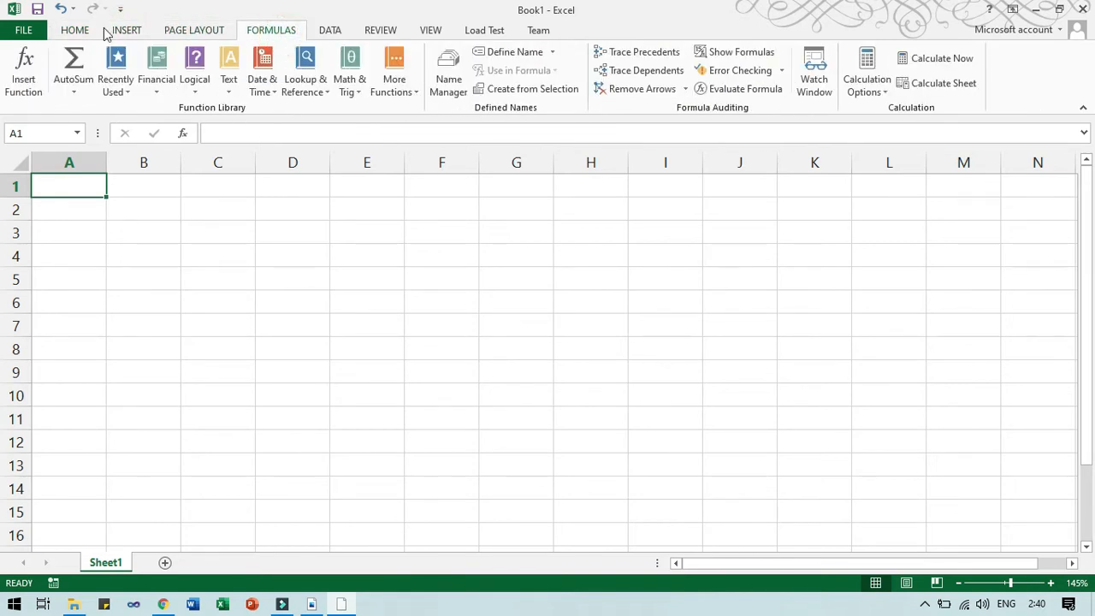
{"action": "left_click", "coordinate": [76, 31]}
{"action": "key", "text": "alt+Tab"}
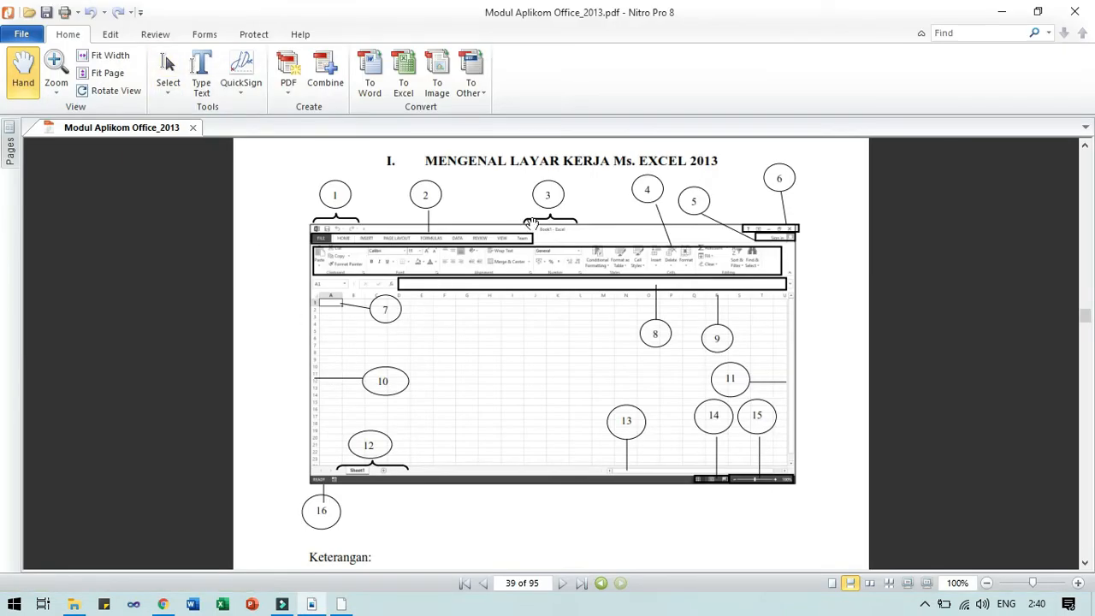
Read through the Keterangan list on PDF pages 39–40, then switch back to Excel.
{"action": "scroll", "coordinate": [569, 293], "scroll_direction": "down", "scroll_amount": 3}
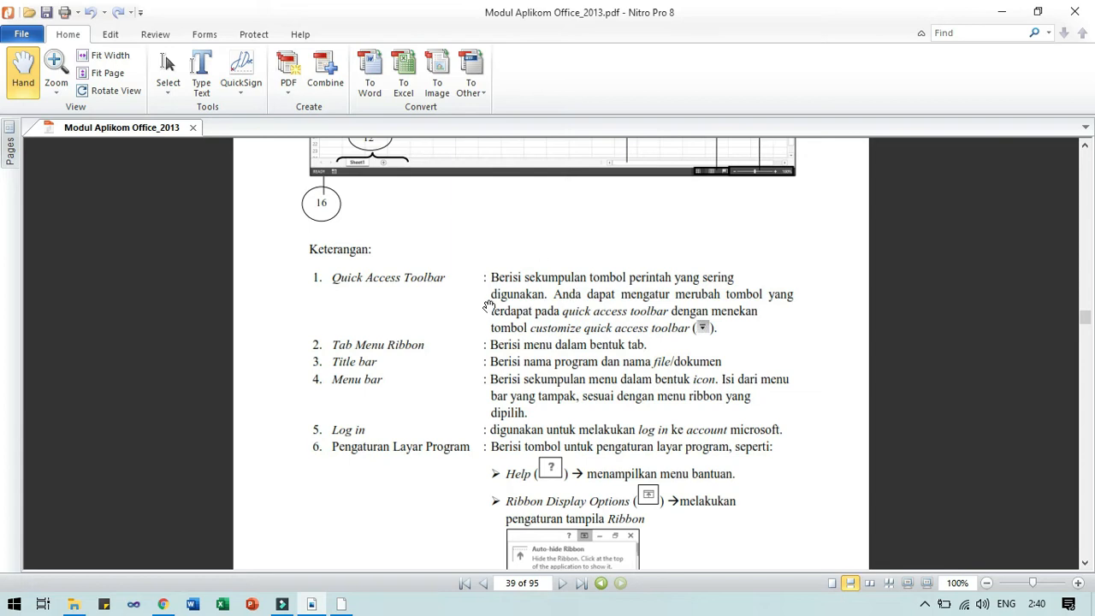
{"action": "scroll", "coordinate": [488, 311], "scroll_direction": "up", "scroll_amount": 3}
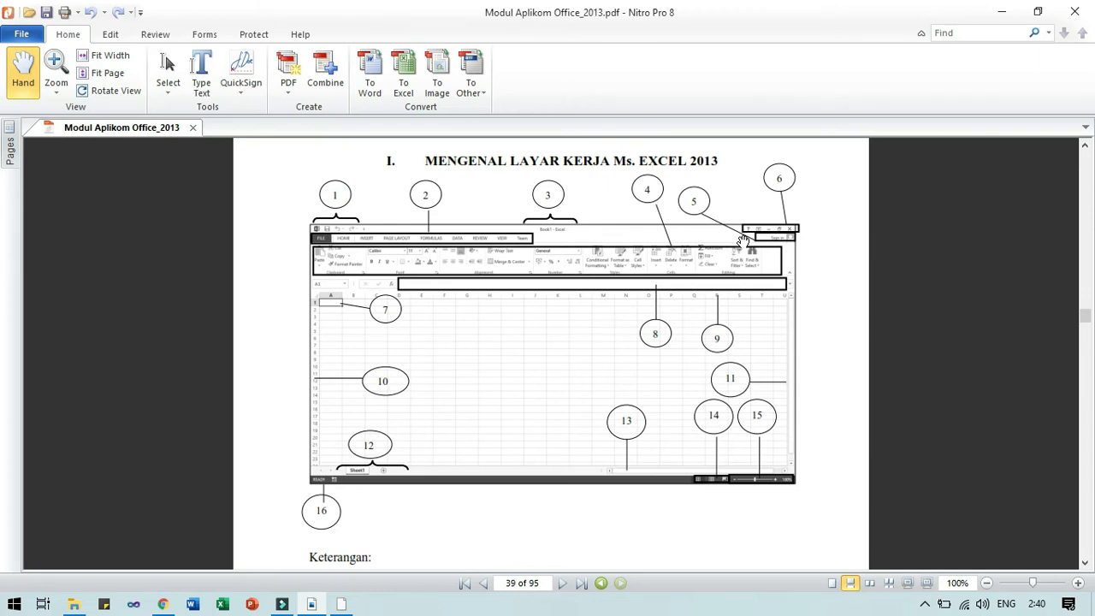
{"action": "scroll", "coordinate": [741, 243], "scroll_direction": "down", "scroll_amount": 4}
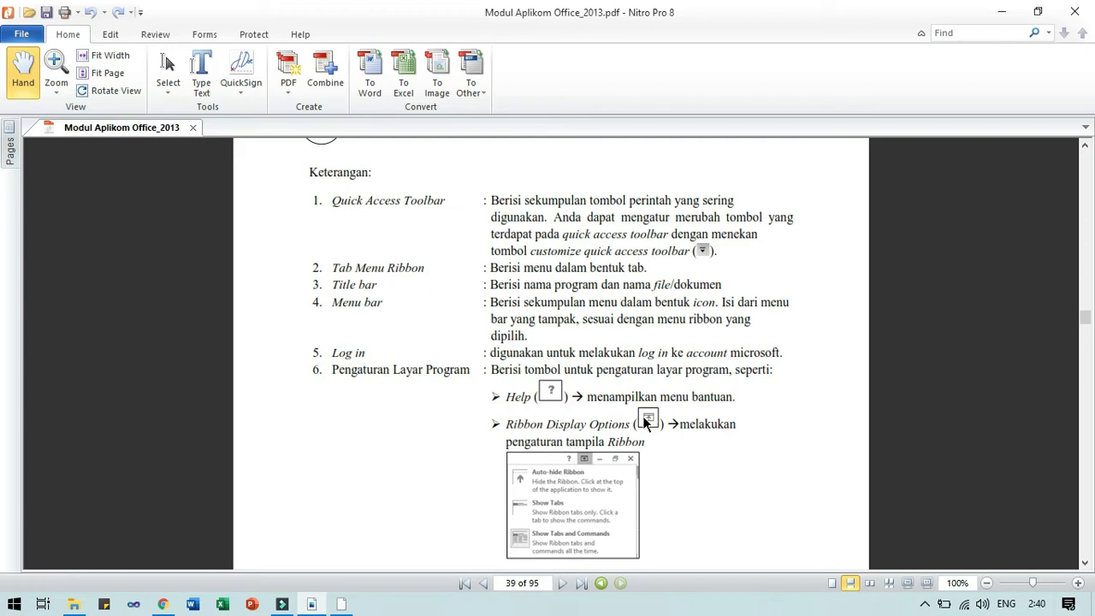
{"action": "scroll", "coordinate": [616, 484], "scroll_direction": "down", "scroll_amount": 10}
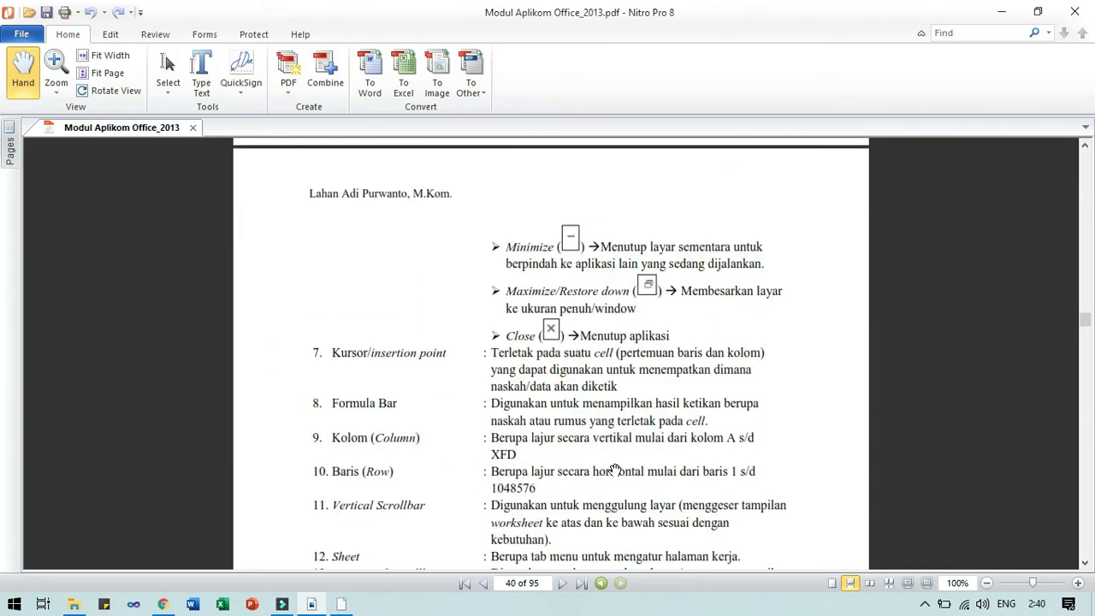
{"action": "scroll", "coordinate": [615, 471], "scroll_direction": "up", "scroll_amount": 10}
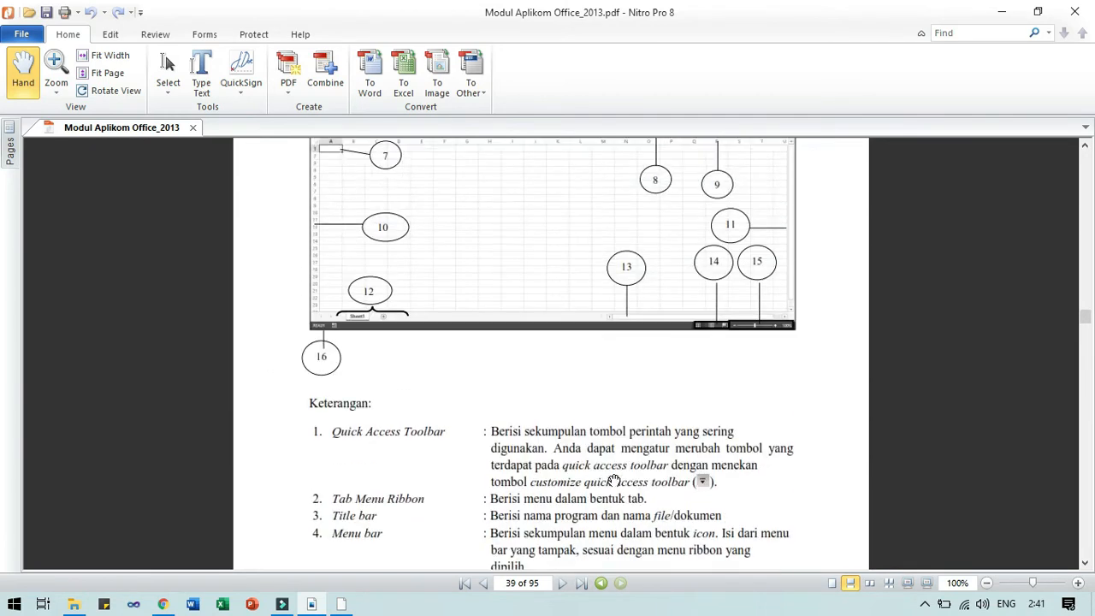
{"action": "scroll", "coordinate": [614, 481], "scroll_direction": "up", "scroll_amount": 3}
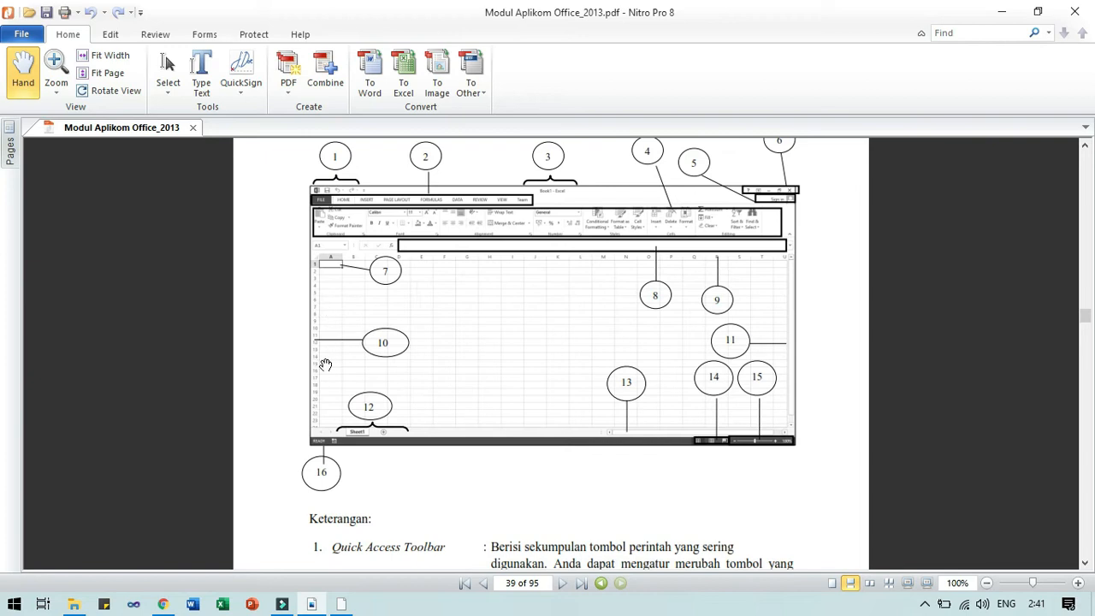
{"action": "scroll", "coordinate": [325, 364], "scroll_direction": "down", "scroll_amount": 15}
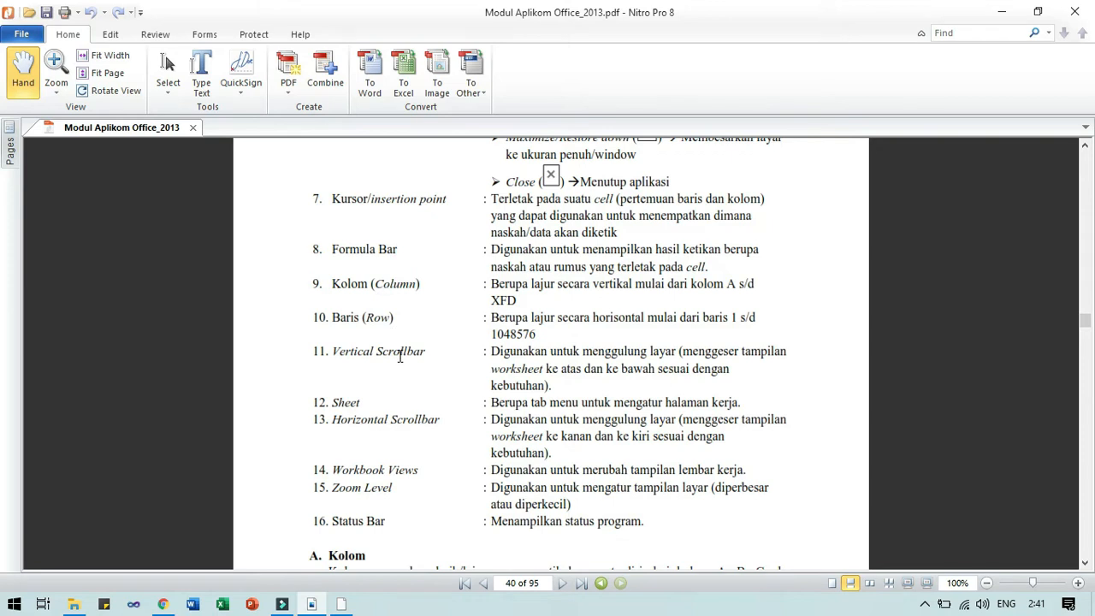
{"action": "scroll", "coordinate": [399, 402], "scroll_direction": "up", "scroll_amount": 10}
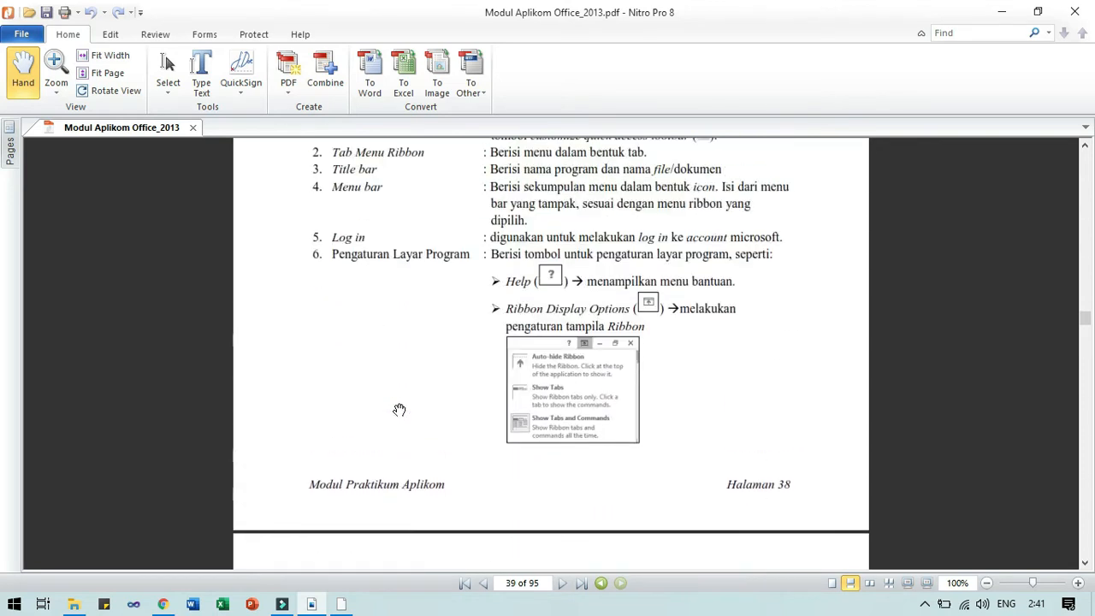
{"action": "scroll", "coordinate": [399, 410], "scroll_direction": "up", "scroll_amount": 9}
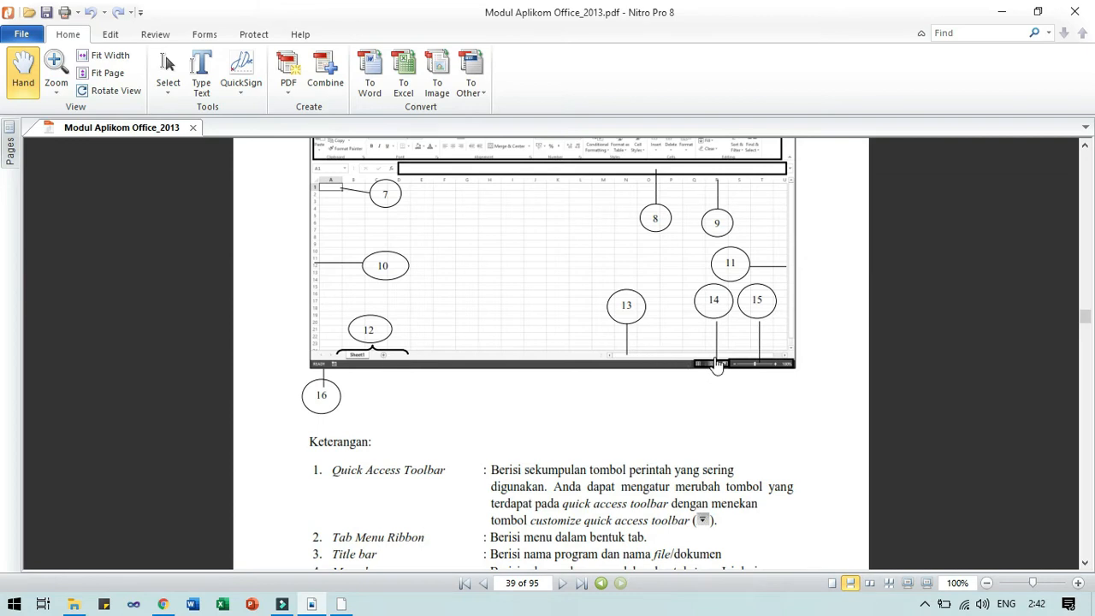
{"action": "key", "text": "alt+Tab"}
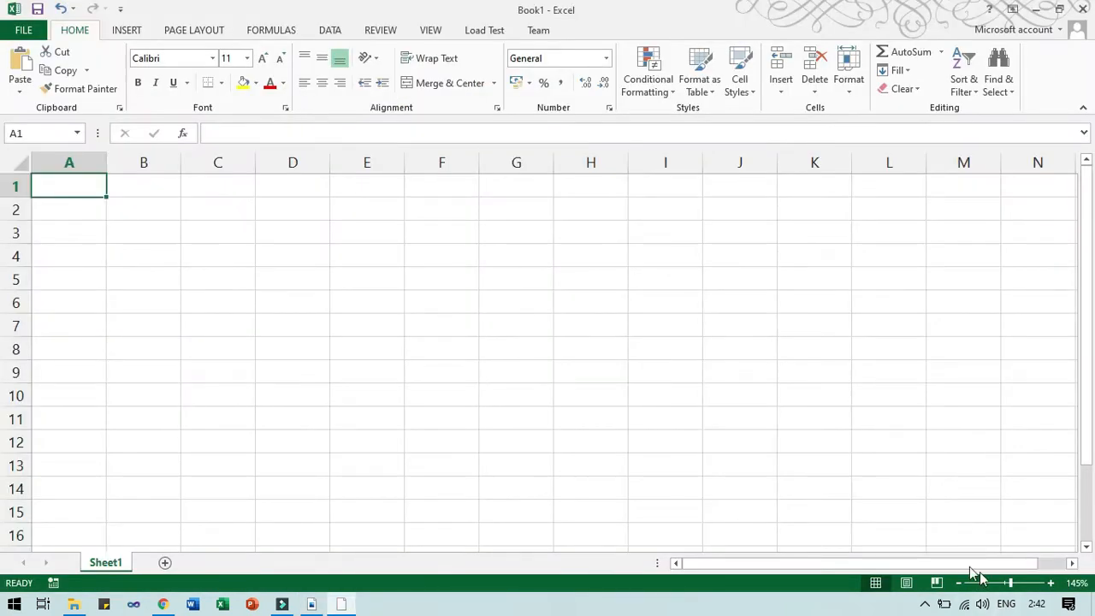
Show the VIEW tab's Workbook Views commands in Excel, then return to Nitro Pro.
{"action": "left_click", "coordinate": [429, 30]}
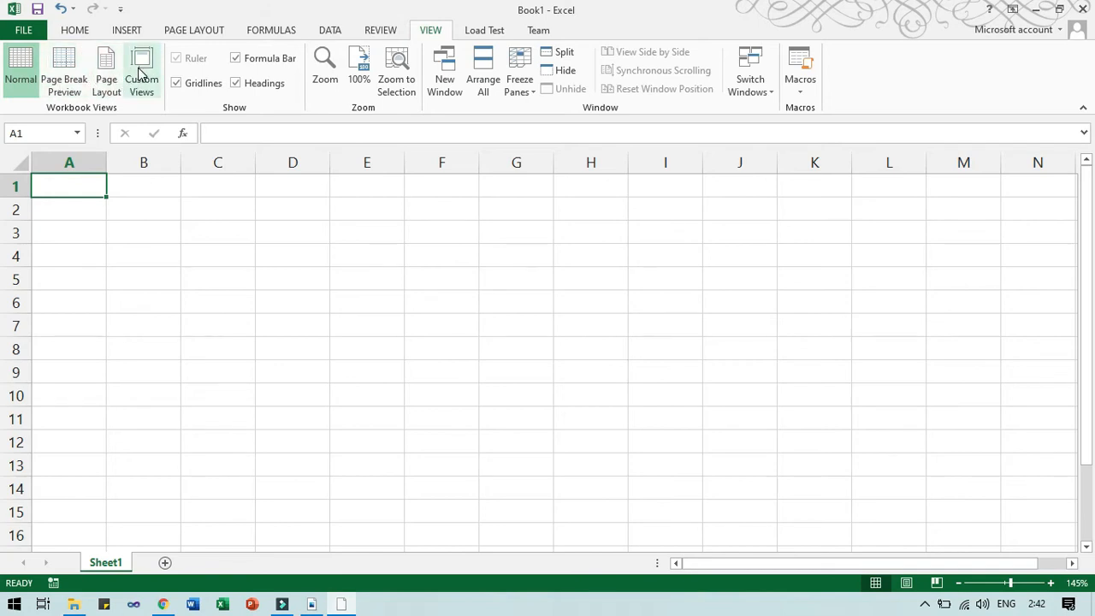
{"action": "key", "text": "alt+Tab"}
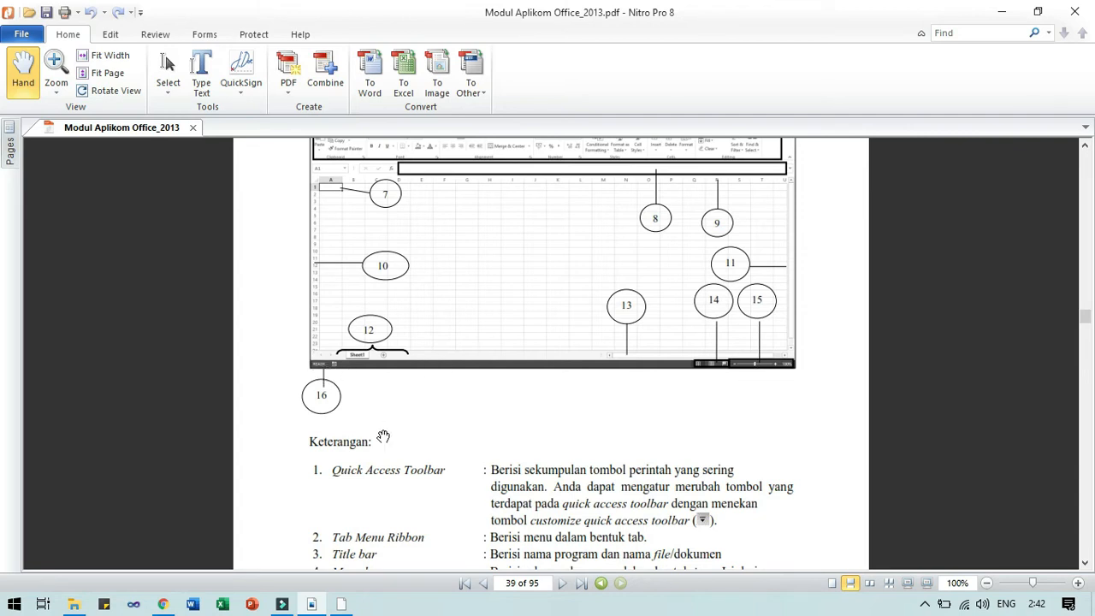
Scroll the PDF to page 40's Kolom section on Column Width (standard 8,43).
{"action": "scroll", "coordinate": [383, 437], "scroll_direction": "down", "scroll_amount": 4}
{"action": "scroll", "coordinate": [383, 436], "scroll_direction": "down", "scroll_amount": 10}
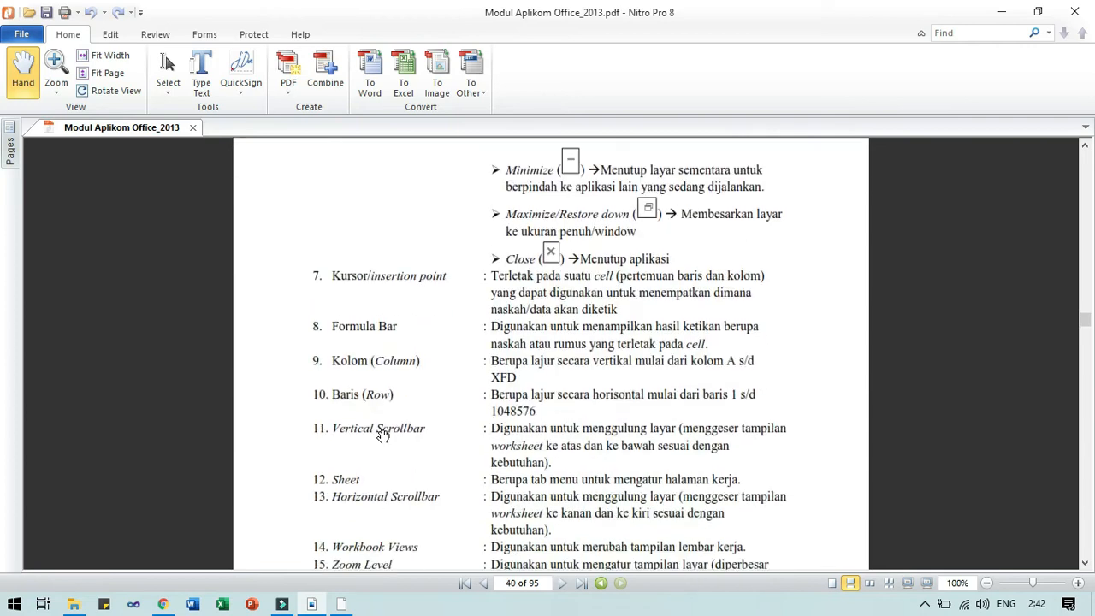
{"action": "scroll", "coordinate": [383, 429], "scroll_direction": "down", "scroll_amount": 1}
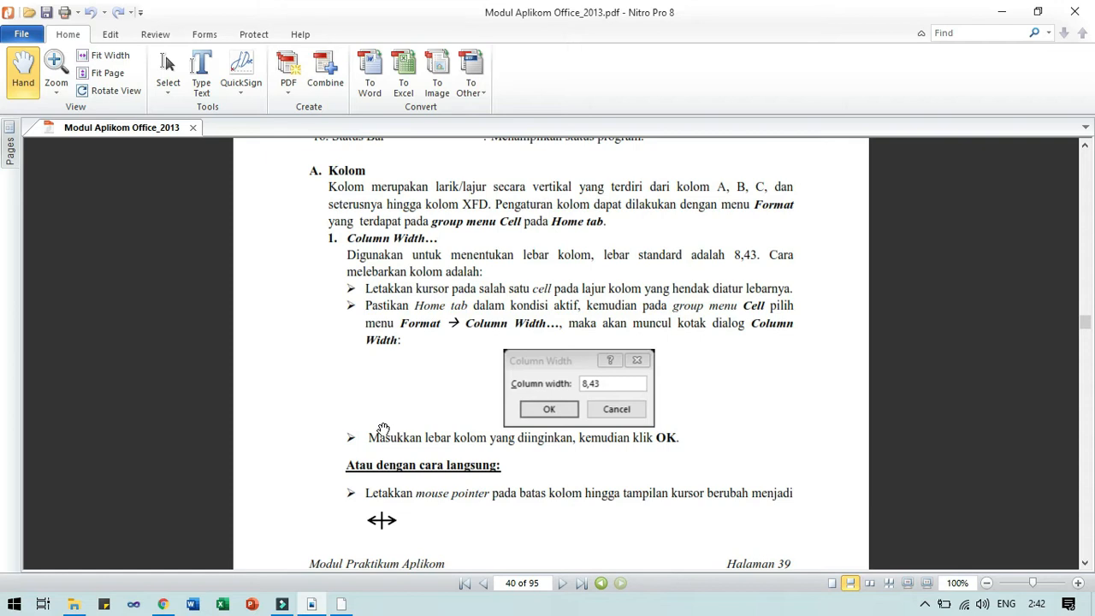
Review the PDF's Column Width section on page 40, then bring Excel Book1 to the front.
{"action": "scroll", "coordinate": [383, 428], "scroll_direction": "up", "scroll_amount": 7}
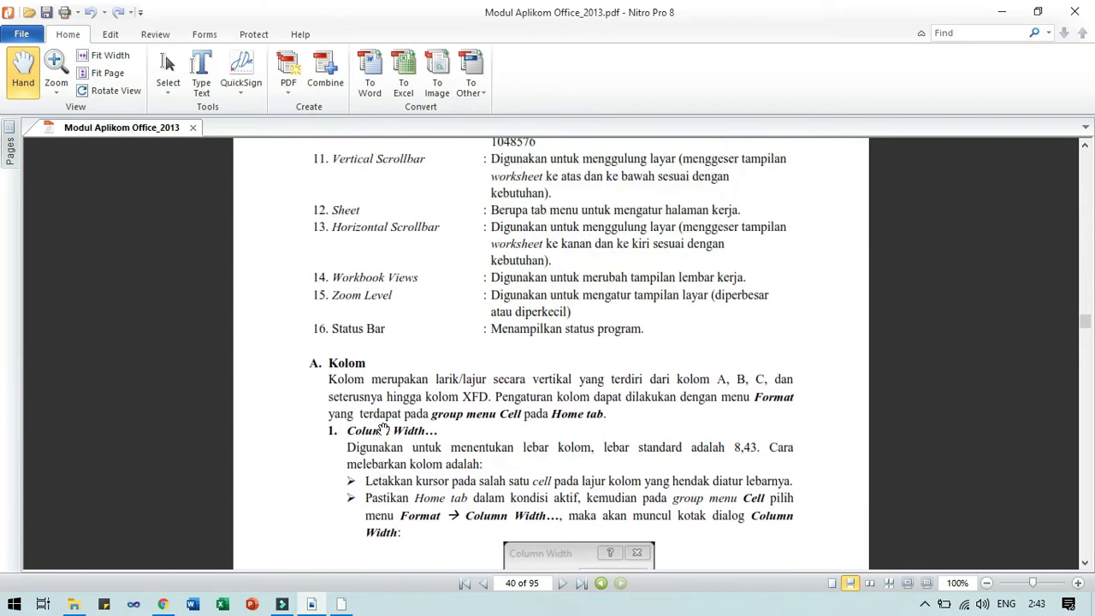
{"action": "scroll", "coordinate": [384, 428], "scroll_direction": "down", "scroll_amount": 6}
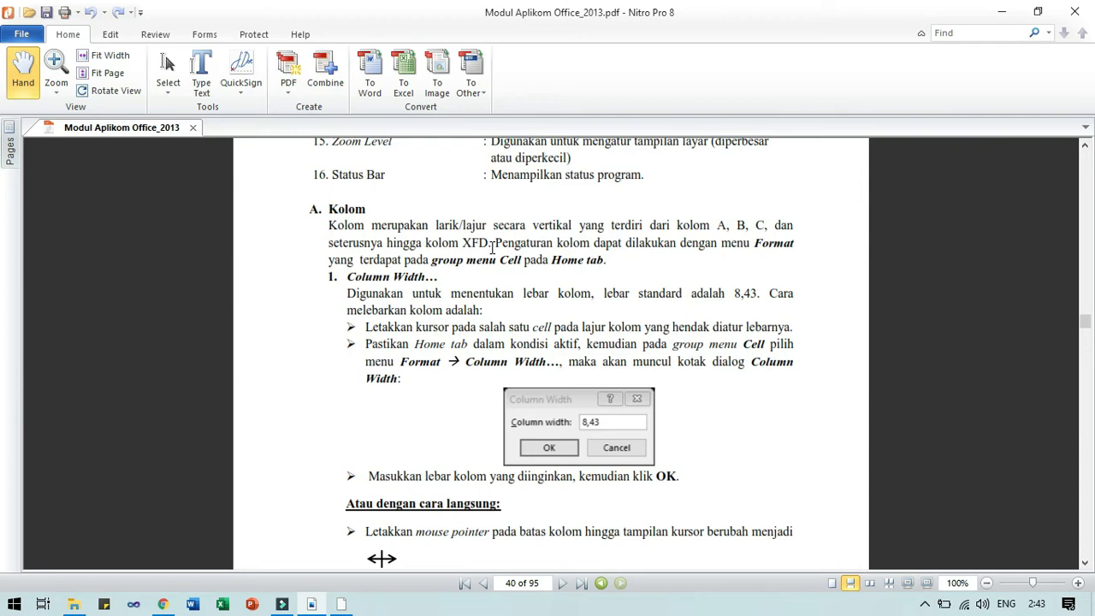
{"action": "key", "text": "alt+Tab"}
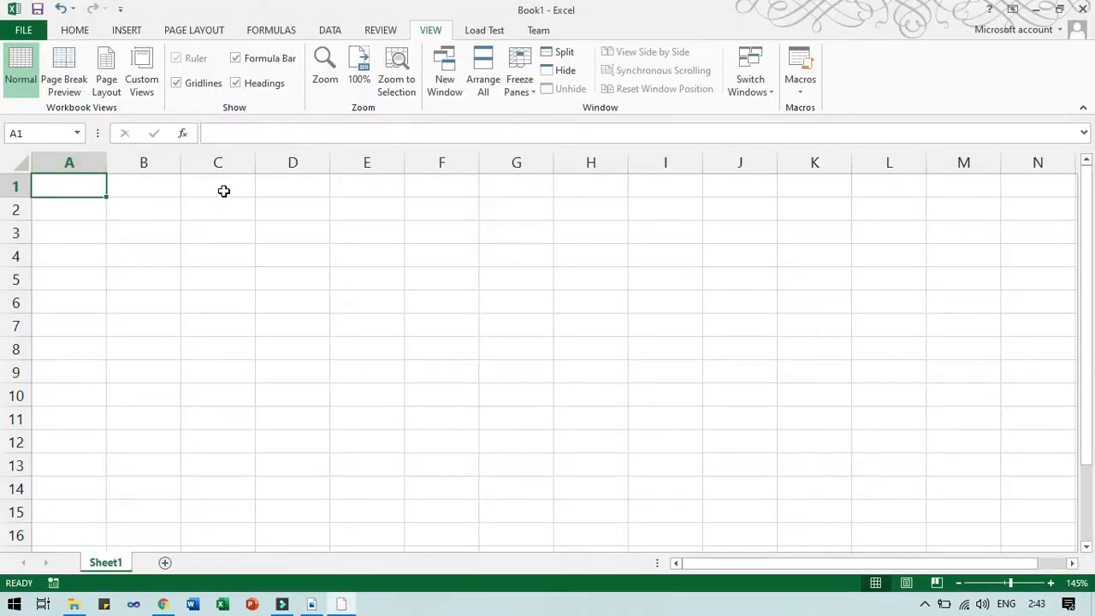
{"action": "left_click", "coordinate": [138, 187]}
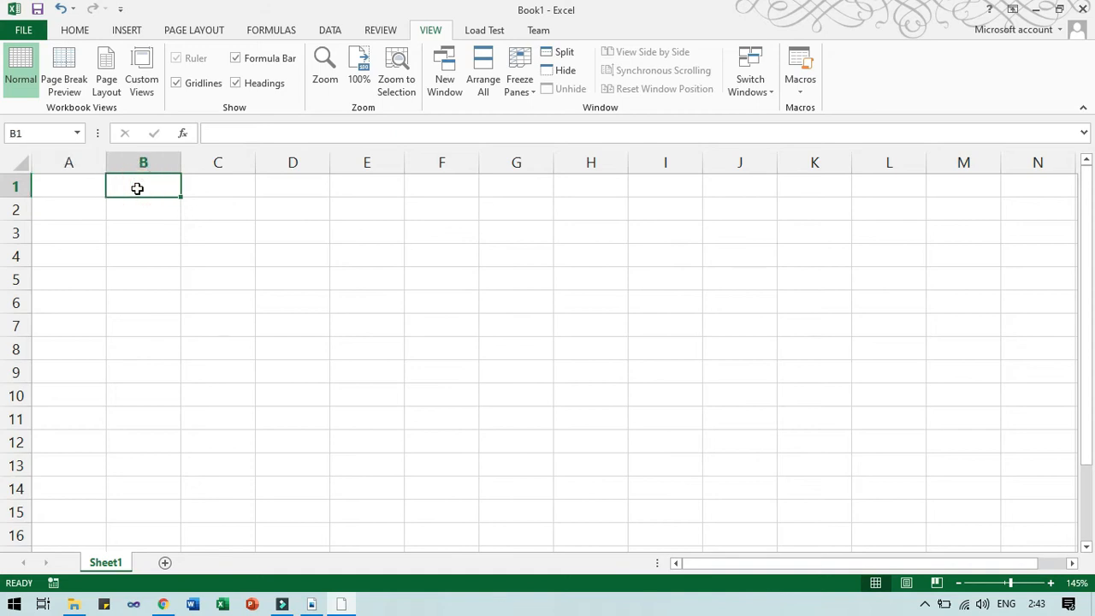
{"action": "key", "text": "Right"}
{"action": "key", "text": "Right"}
{"action": "key", "text": "Right"}
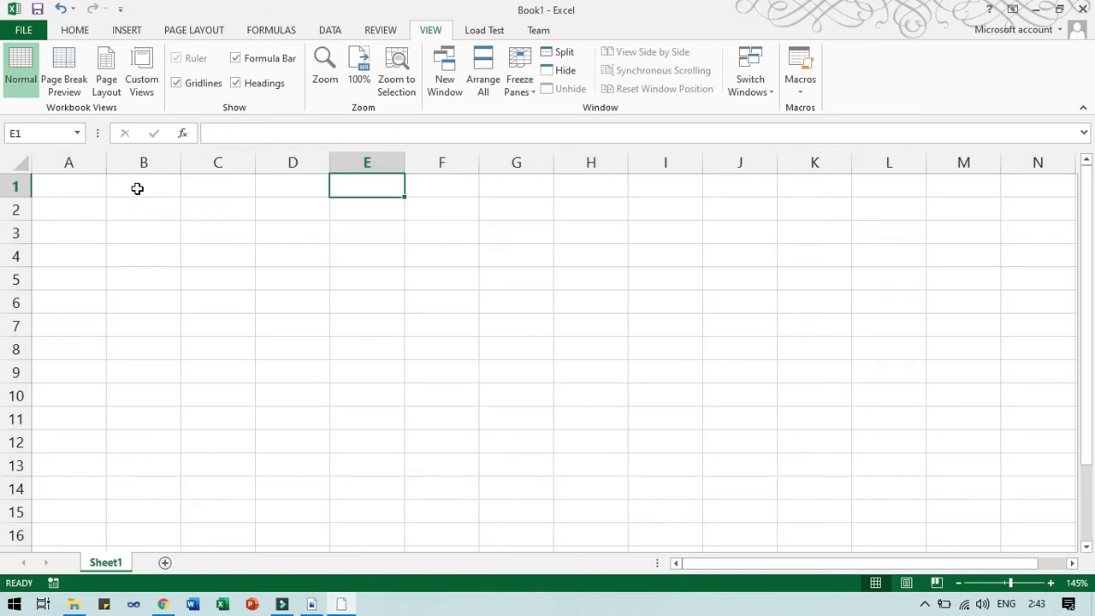
{"action": "key", "text": "ctrl+Right"}
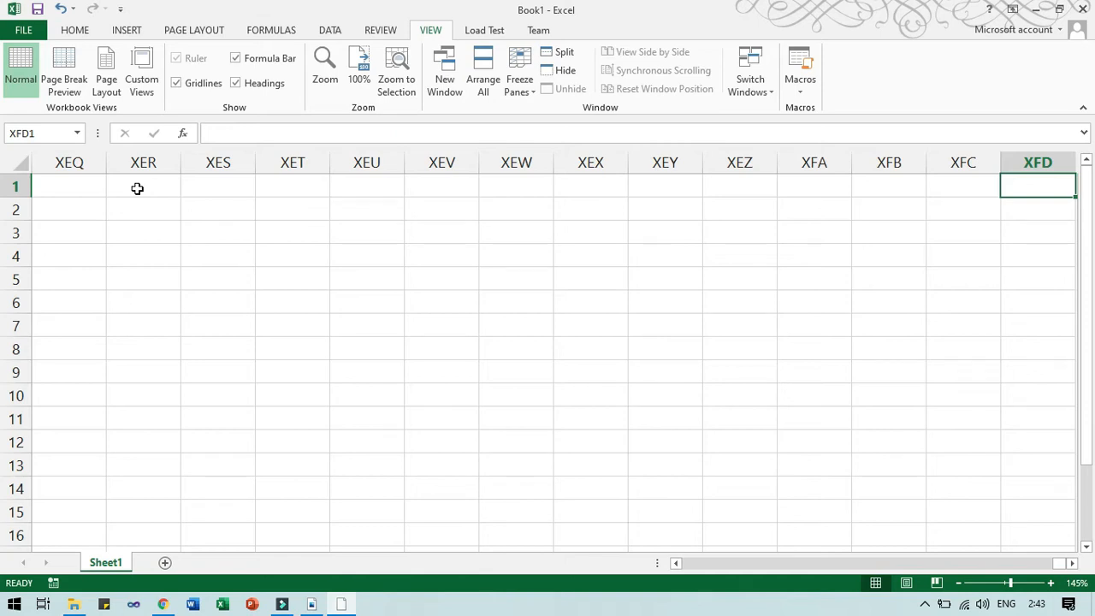
{"action": "key", "text": "ctrl+Home"}
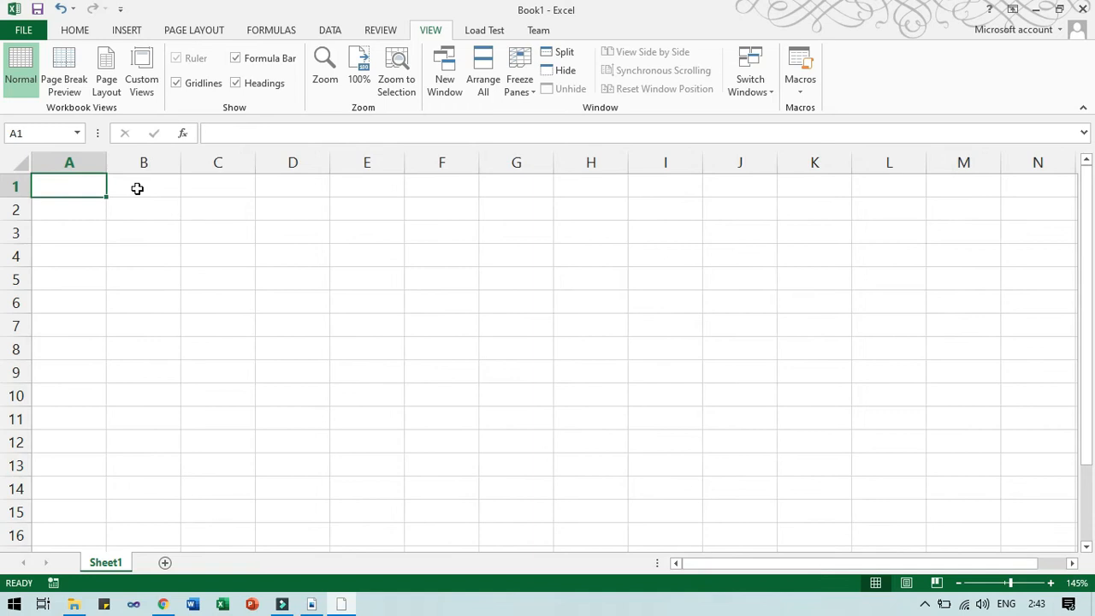
{"action": "left_click", "coordinate": [73, 135]}
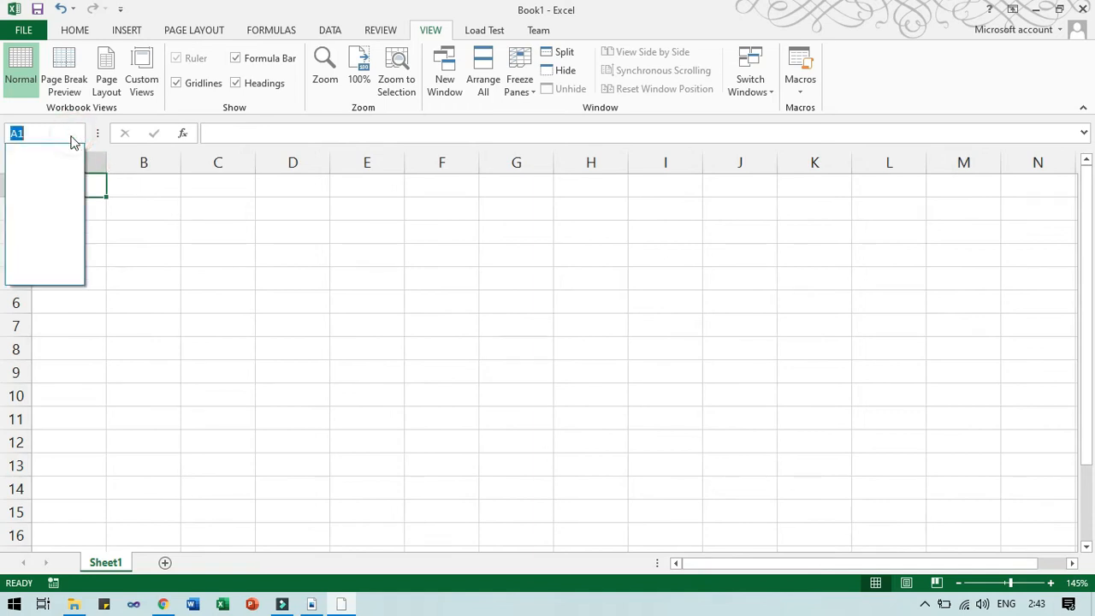
{"action": "left_click", "coordinate": [71, 136]}
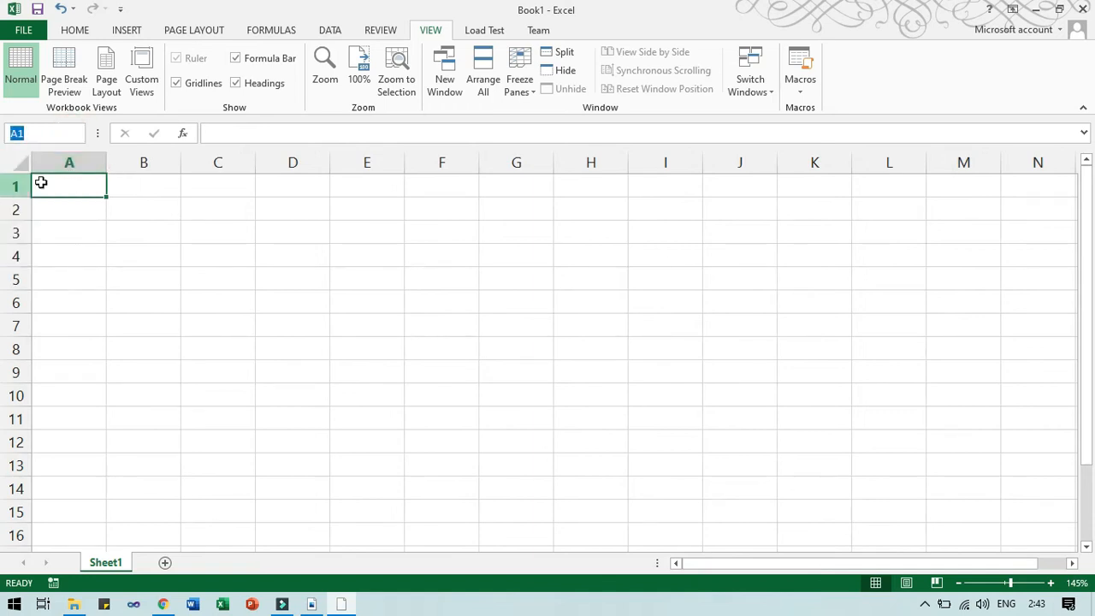
{"action": "left_click", "coordinate": [114, 185]}
{"action": "left_click", "coordinate": [78, 186]}
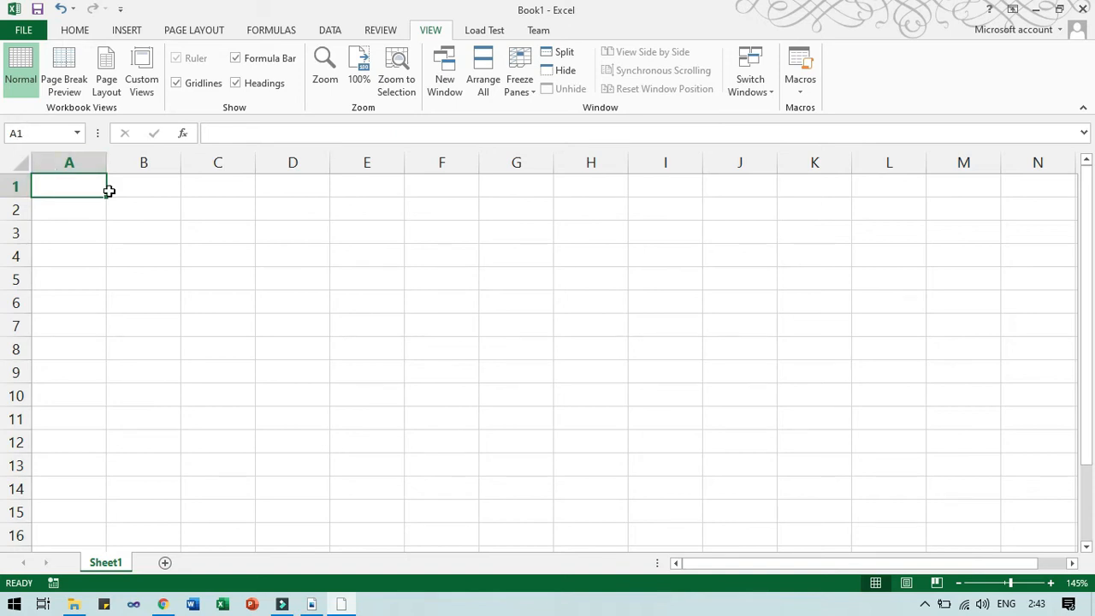
{"action": "key", "text": "alt+Tab"}
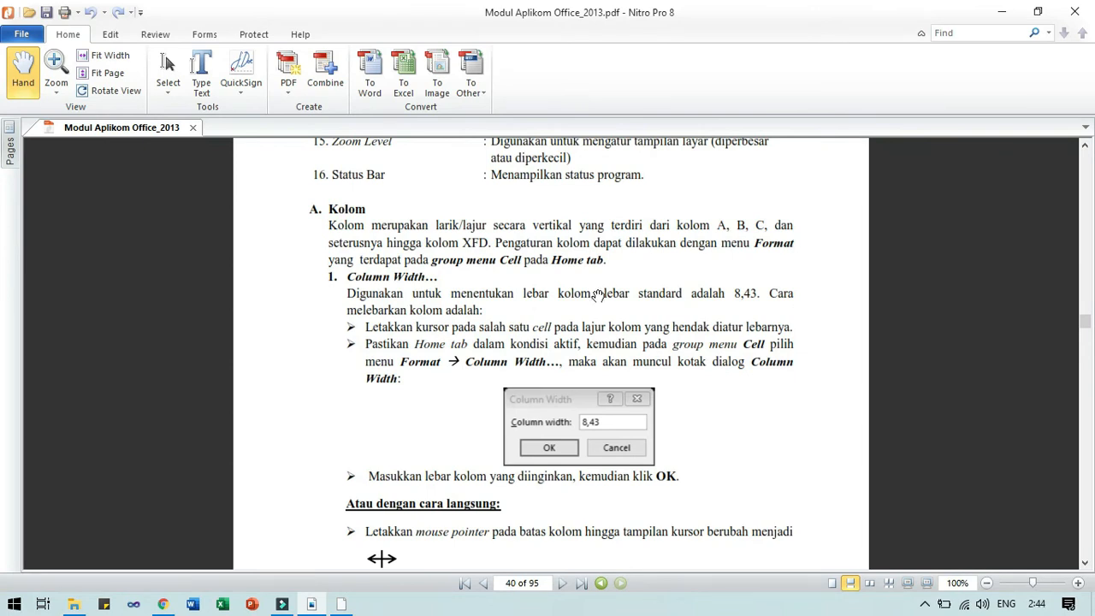
{"action": "key", "text": "alt+Tab"}
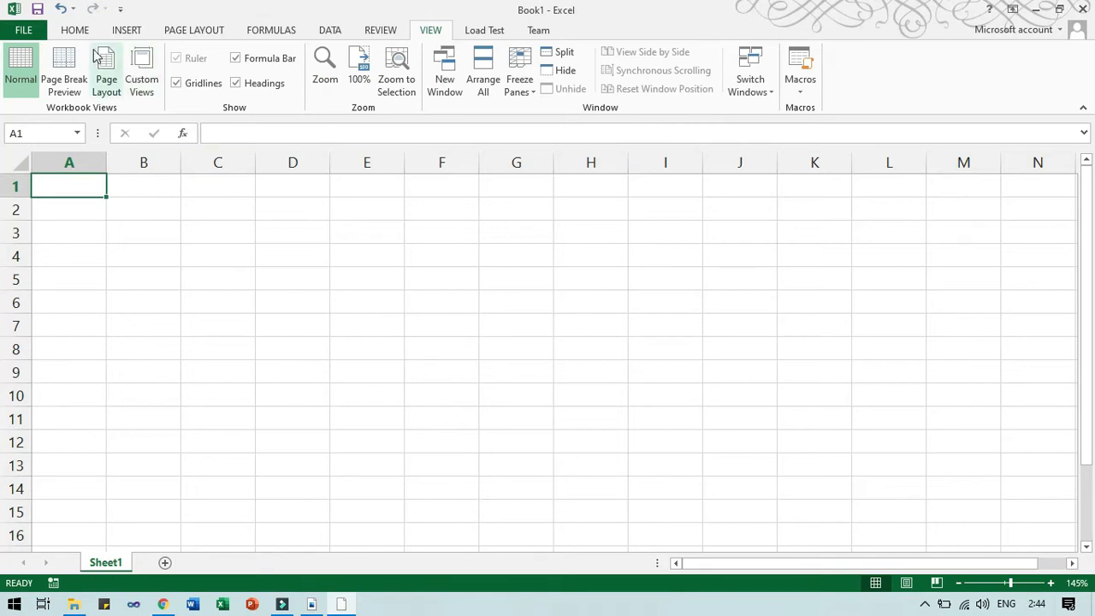
Set column A's width to 20,43, then undo the change.
{"action": "left_click", "coordinate": [74, 32]}
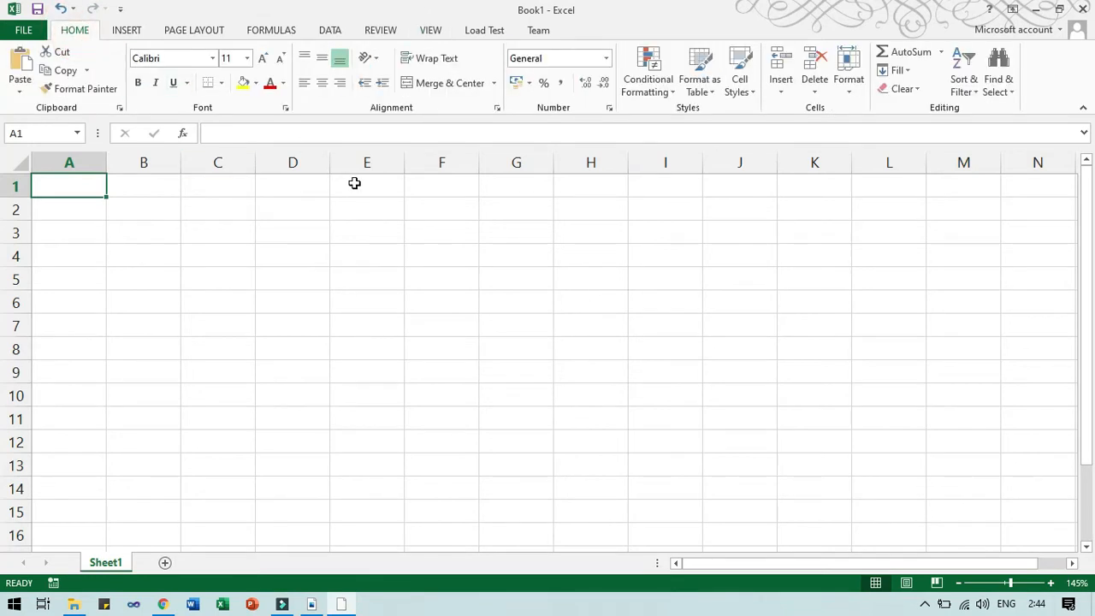
{"action": "left_click", "coordinate": [849, 93]}
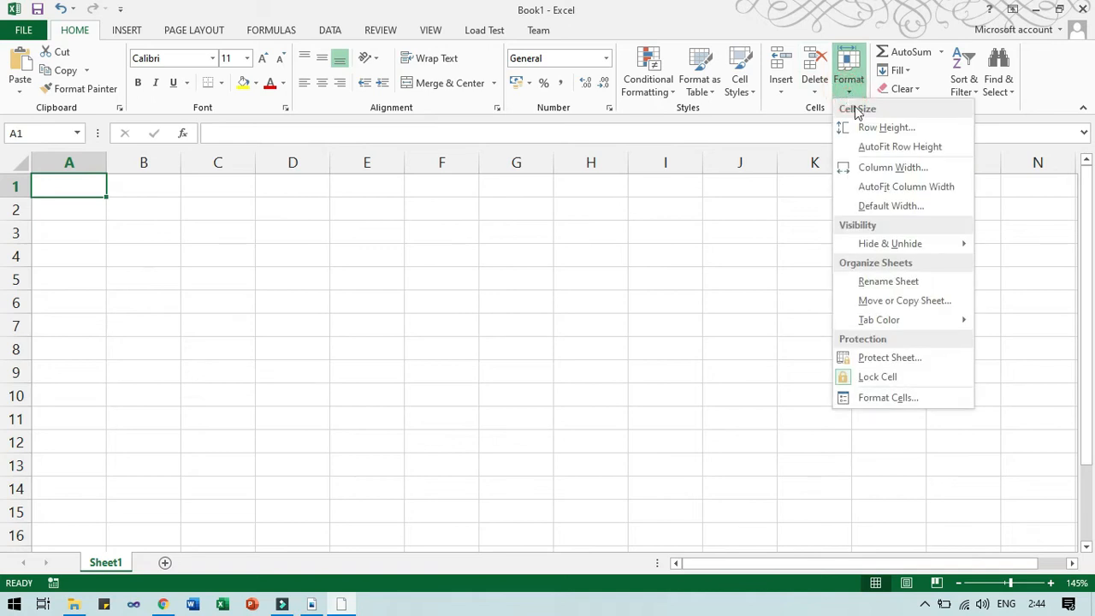
{"action": "left_click", "coordinate": [889, 169]}
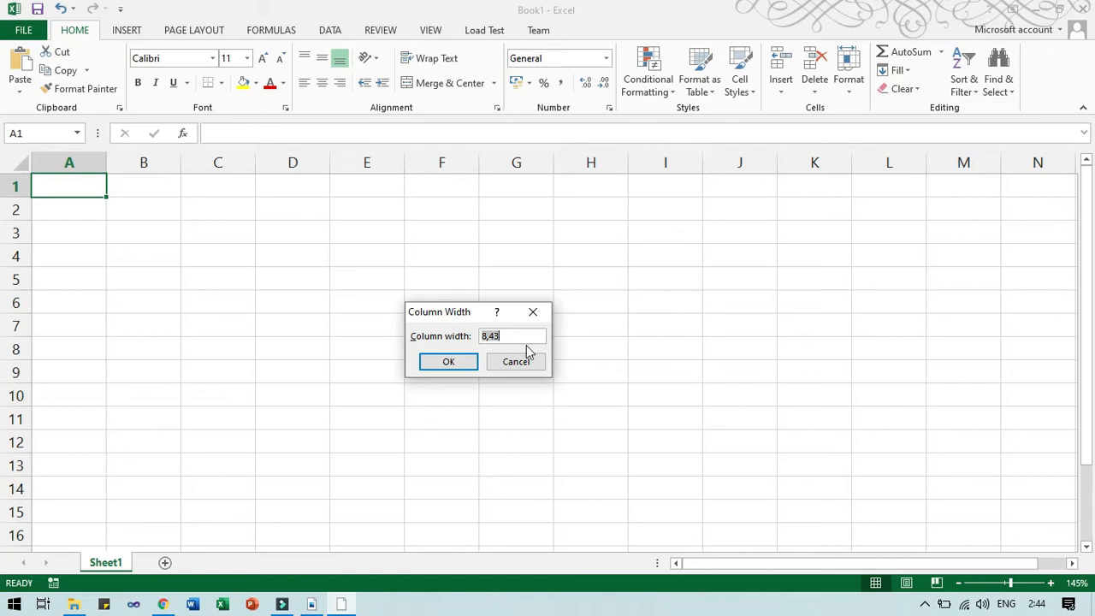
{"action": "key", "text": "Left"}
{"action": "key", "text": "shift+Right"}
{"action": "type", "text": "20"}
{"action": "key", "text": "Return"}
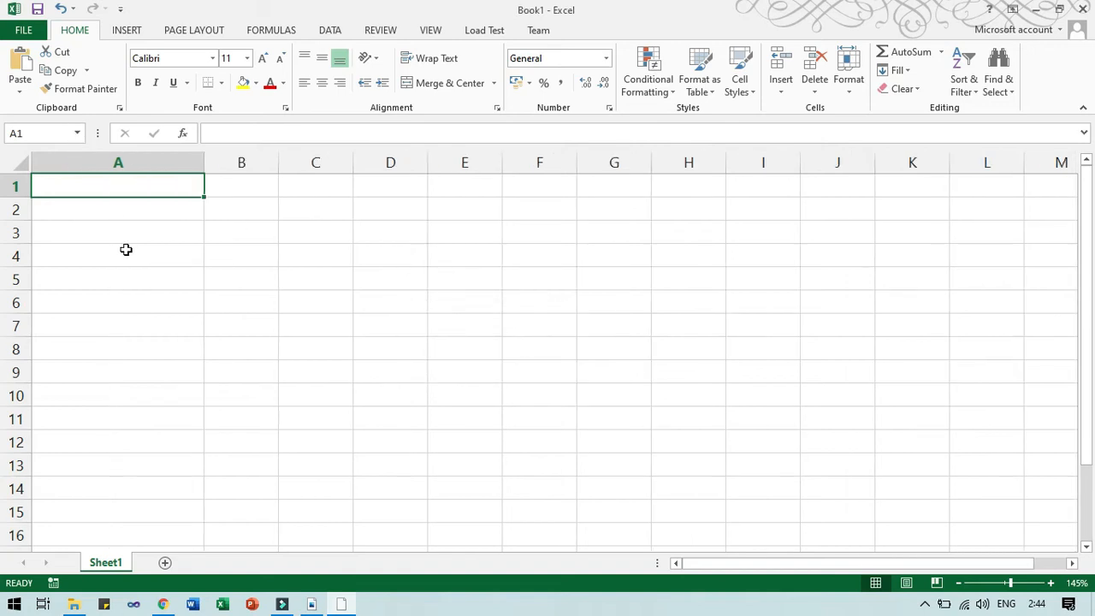
{"action": "key", "text": "ctrl+z"}
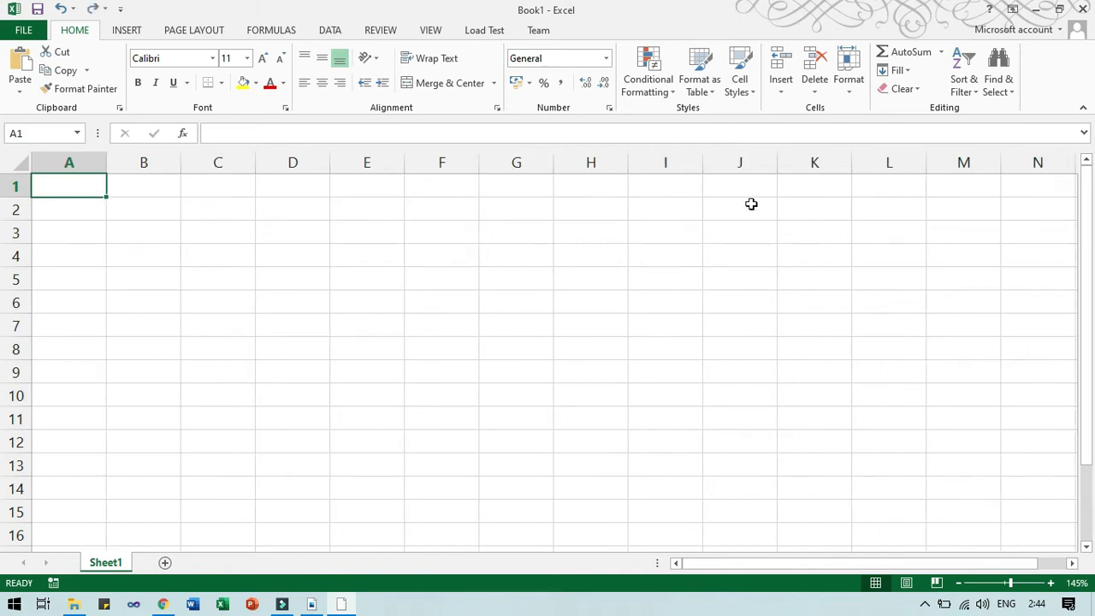
Reopen the Column Width dialog and cancel it, then AutoFit column A.
{"action": "left_click", "coordinate": [852, 85]}
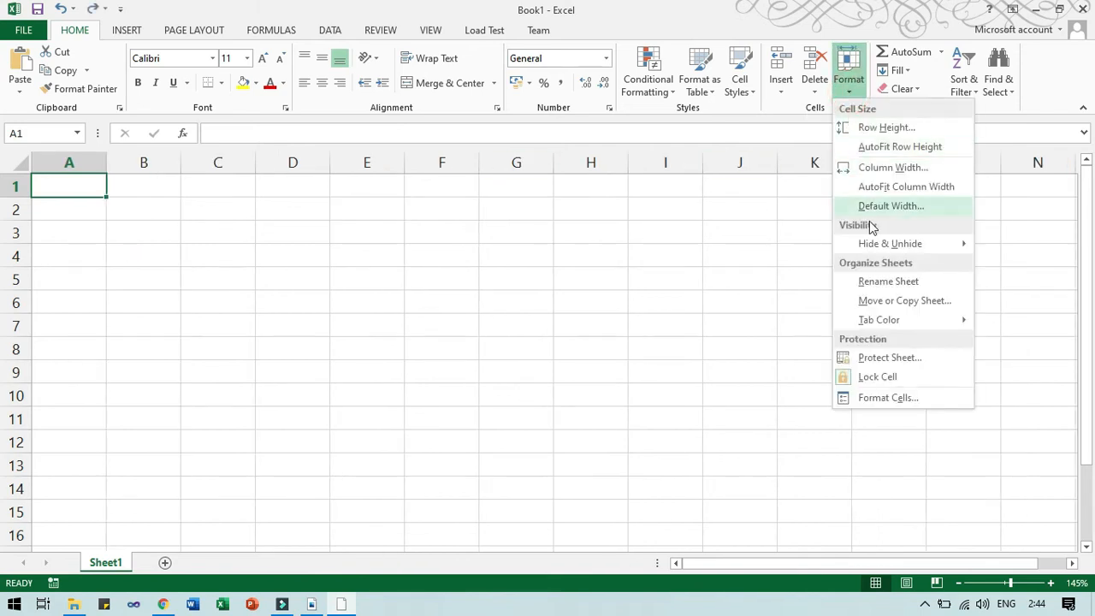
{"action": "left_click", "coordinate": [879, 171]}
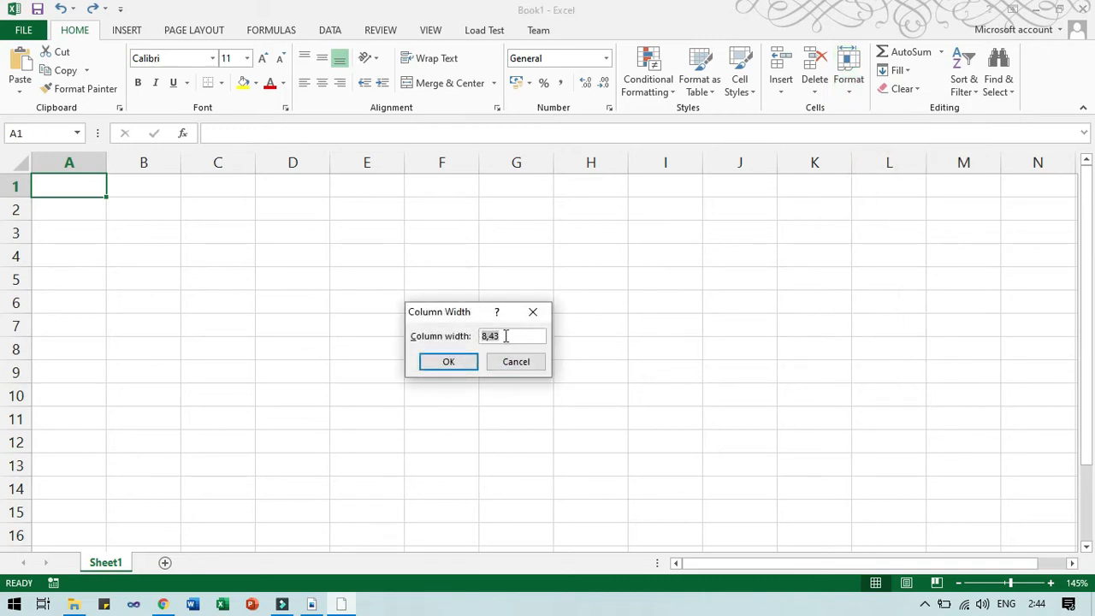
{"action": "left_click", "coordinate": [515, 363]}
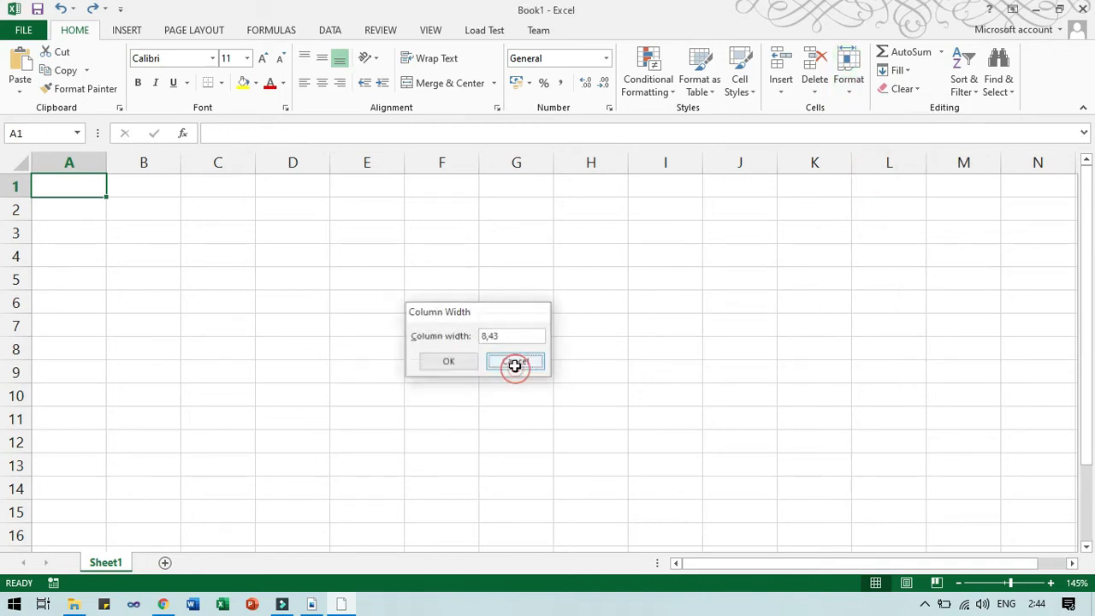
{"action": "left_click", "coordinate": [854, 92]}
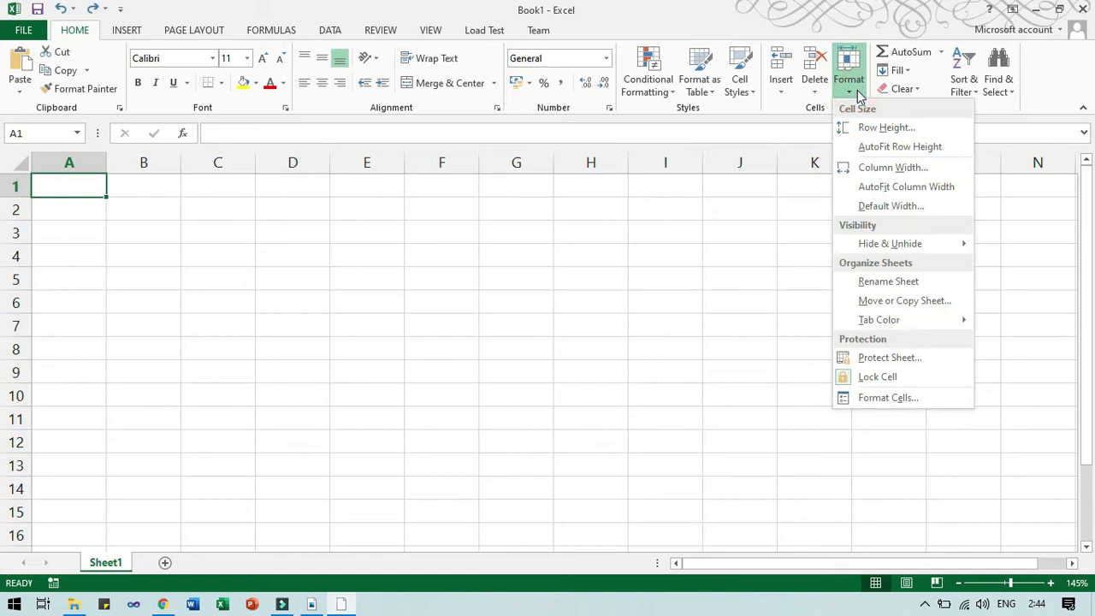
{"action": "left_click", "coordinate": [875, 187]}
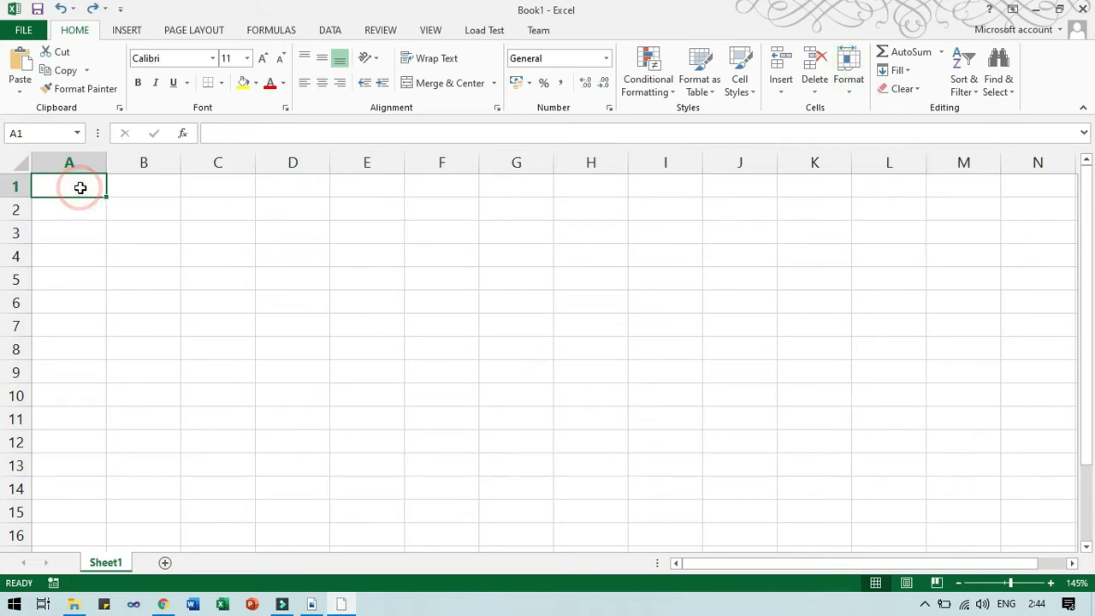
Enter 'djnkjnkjnkjnknknk' in A1 and AutoFit column A to that text.
{"action": "type", "text": "djnkjnkjnkjnknknk"}
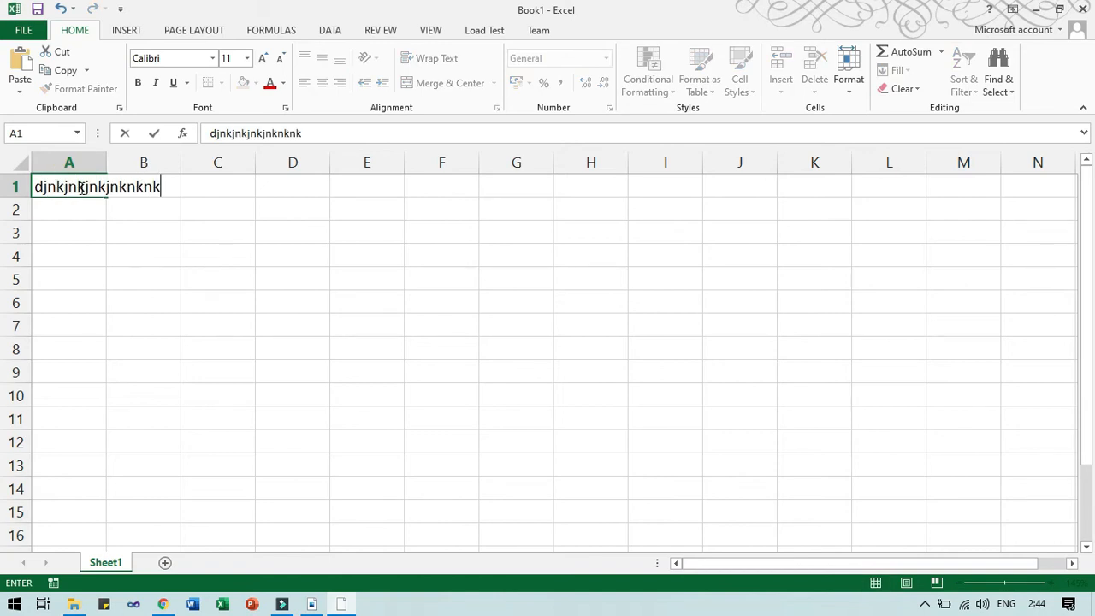
{"action": "key", "text": "Return"}
{"action": "left_click", "coordinate": [63, 187]}
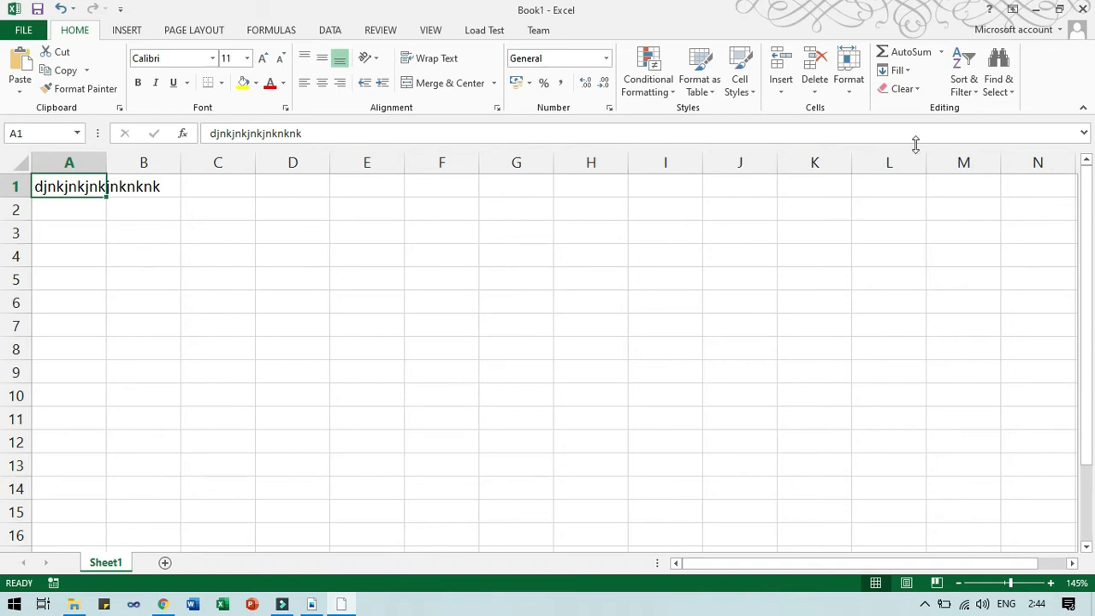
{"action": "left_click", "coordinate": [852, 86]}
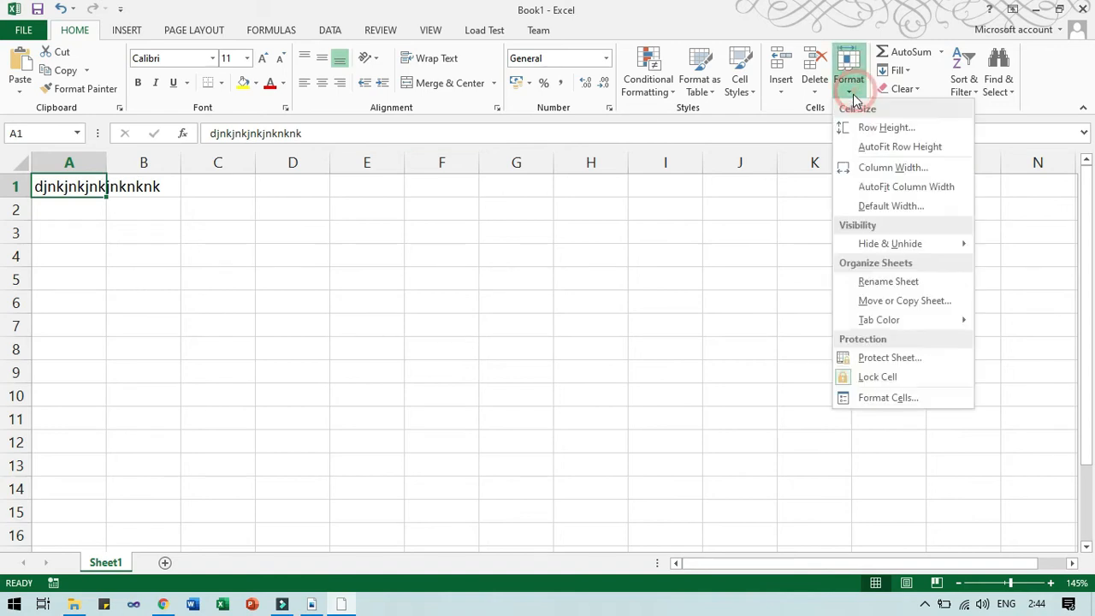
{"action": "left_click", "coordinate": [874, 186]}
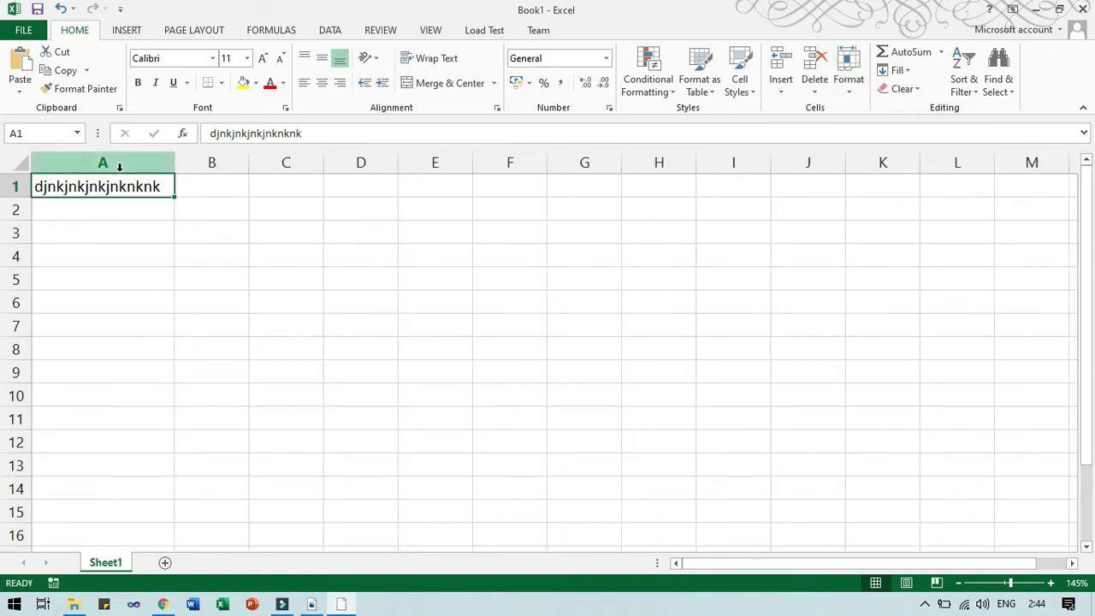
Undo the autofit and the A1 entry, then return to the Nitro PDF module.
{"action": "key", "text": "ctrl+z"}
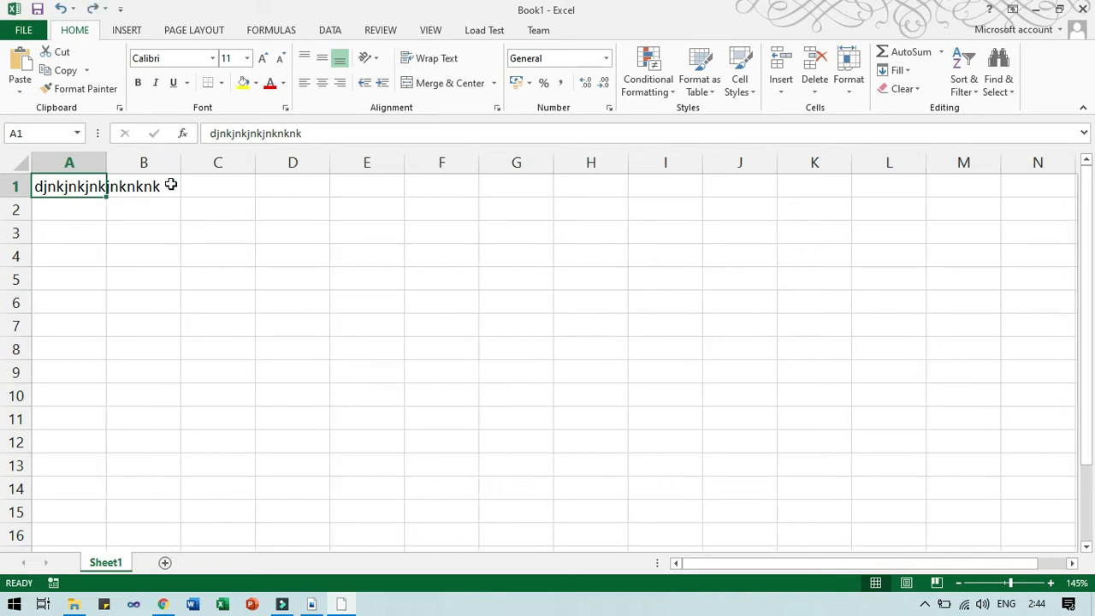
{"action": "key", "text": "ctrl+z"}
{"action": "key", "text": "alt+Tab"}
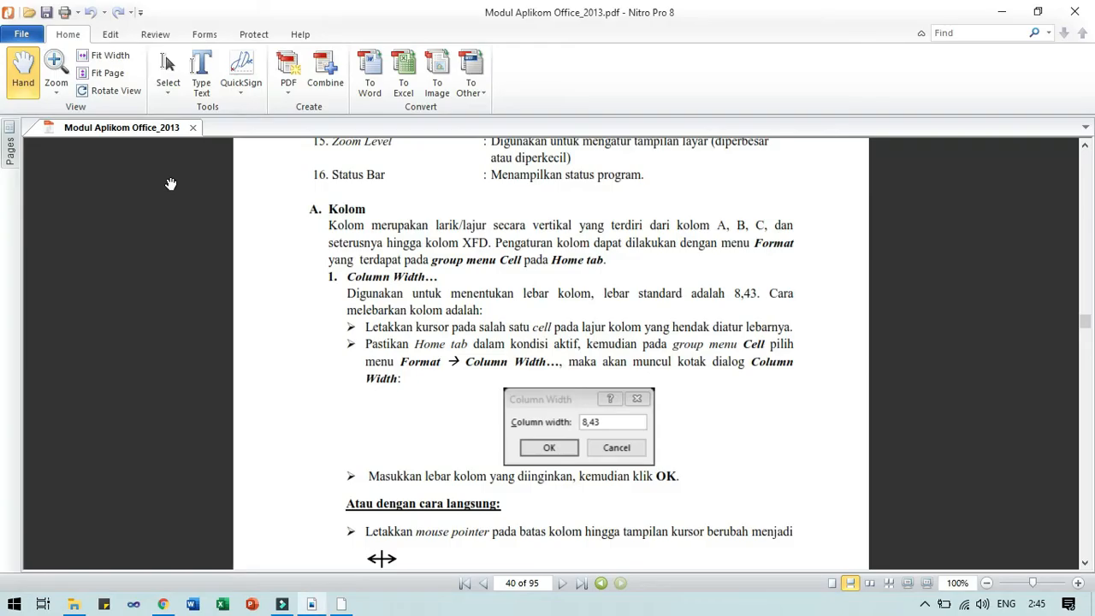
{"action": "key", "text": "alt+Tab"}
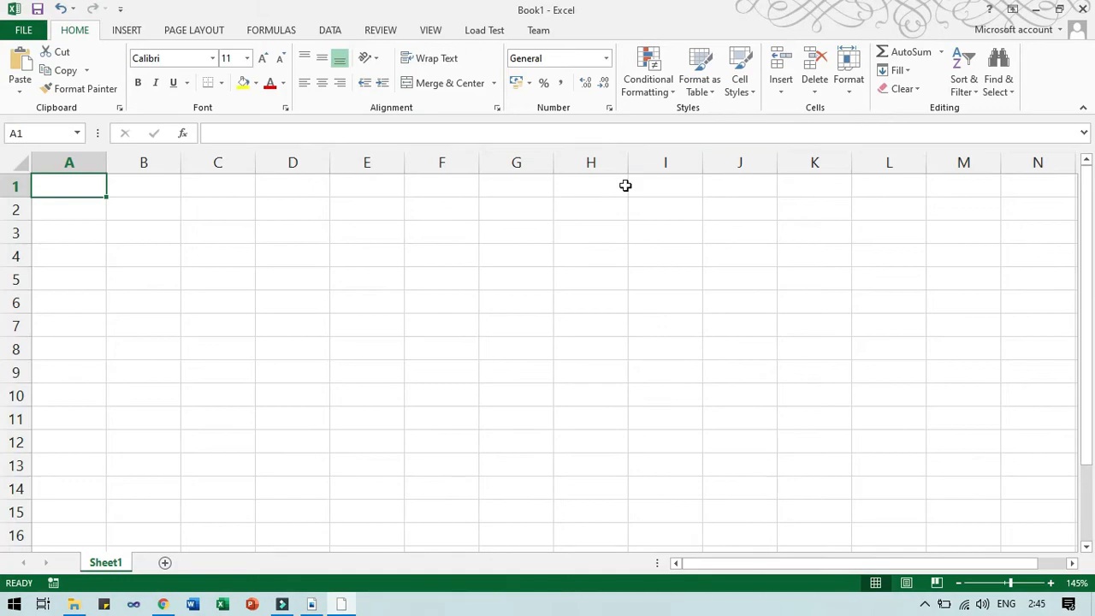
{"action": "key", "text": "alt+Tab"}
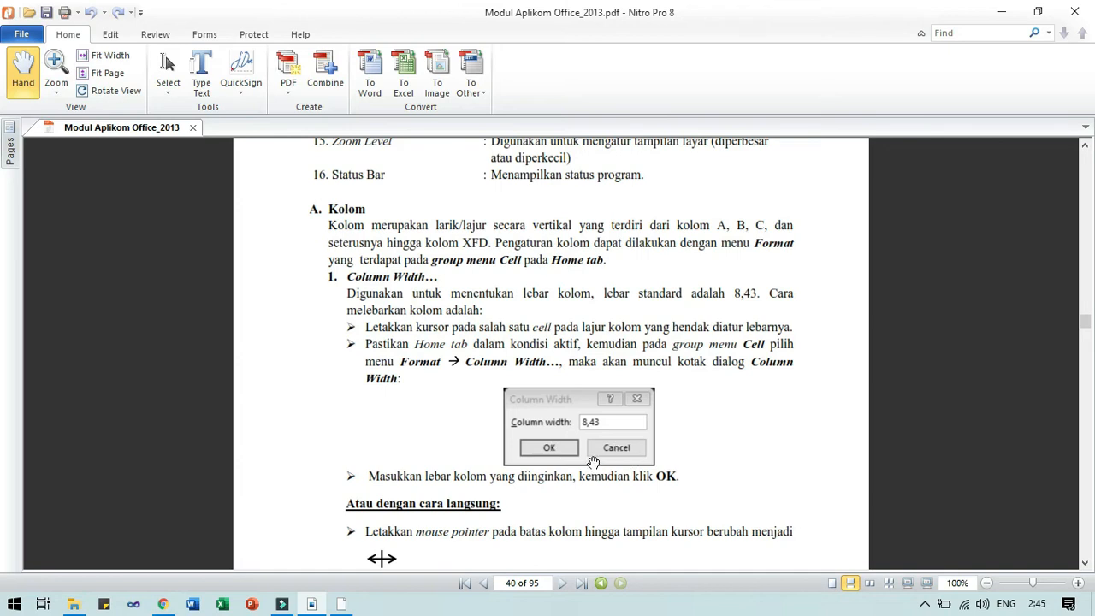
In Excel, trial-widen column A by dragging its border, then undo it.
{"action": "scroll", "coordinate": [593, 463], "scroll_direction": "down", "scroll_amount": 3}
{"action": "key", "text": "alt+Tab"}
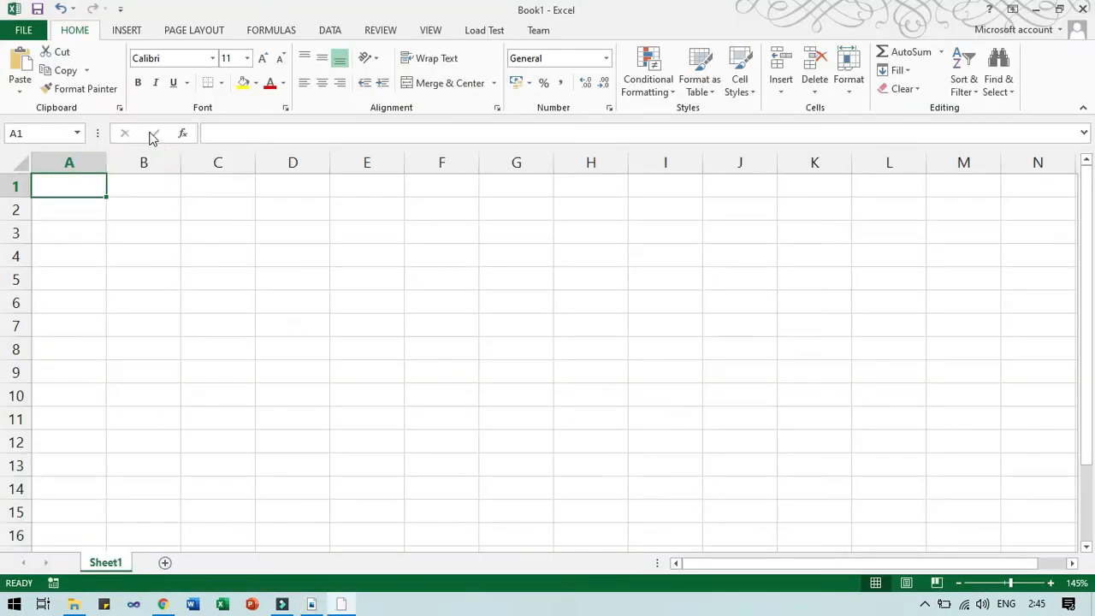
{"action": "left_click_drag", "start_coordinate": [106, 153], "coordinate": [166, 175]}
{"action": "key", "text": "ctrl+z"}
Scroll the PDF to the multi-column width instructions, then return to Excel.
{"action": "key", "text": "alt+Tab"}
{"action": "scroll", "coordinate": [282, 317], "scroll_direction": "down", "scroll_amount": 5}
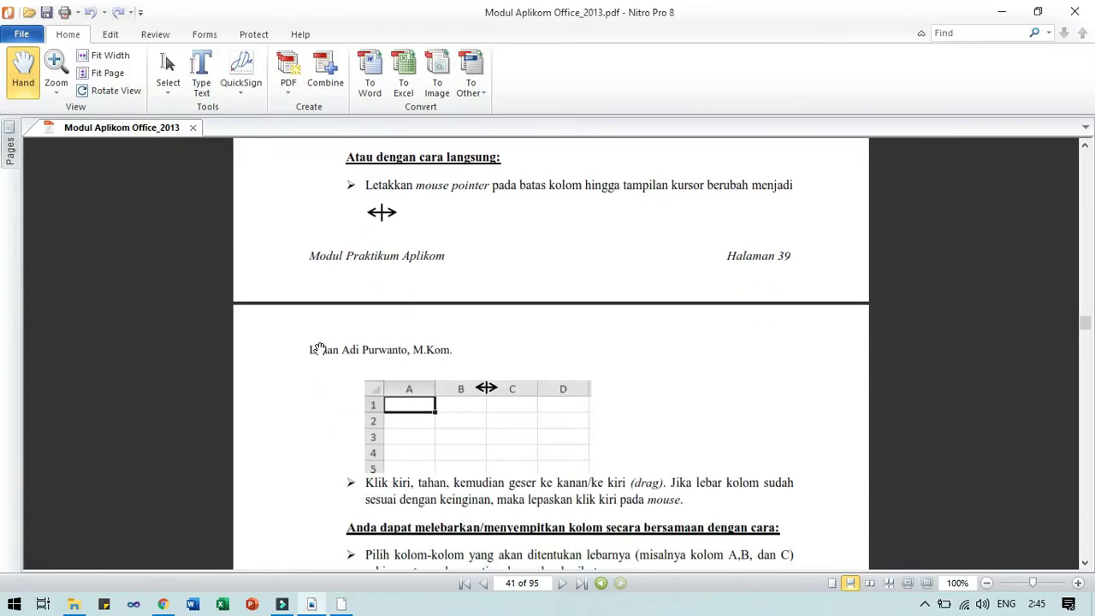
{"action": "scroll", "coordinate": [318, 348], "scroll_direction": "down", "scroll_amount": 4}
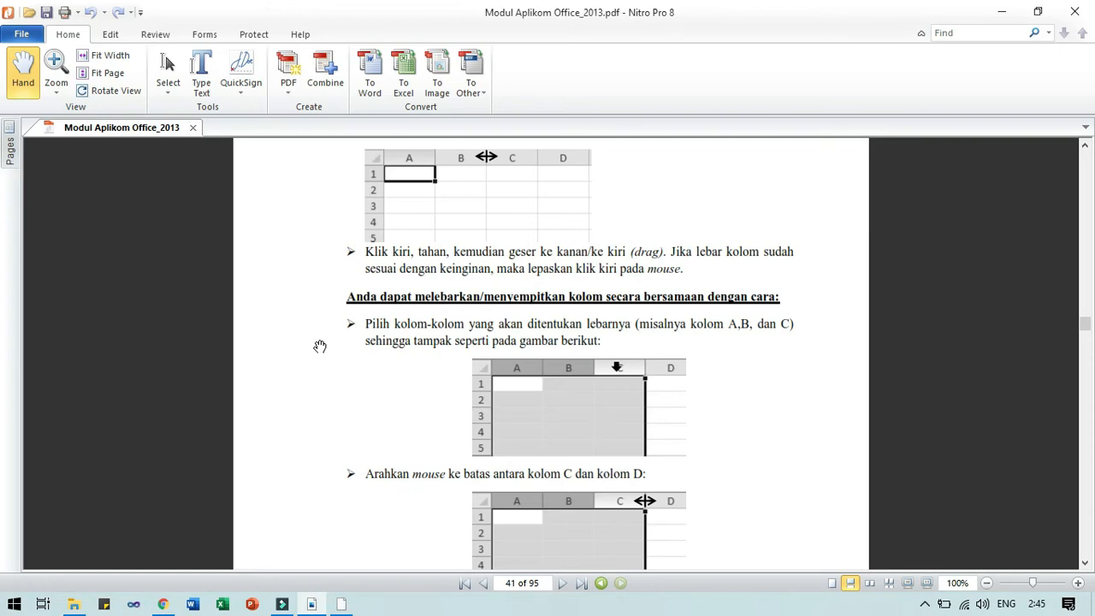
{"action": "scroll", "coordinate": [319, 348], "scroll_direction": "down", "scroll_amount": 2}
{"action": "key", "text": "alt+Tab"}
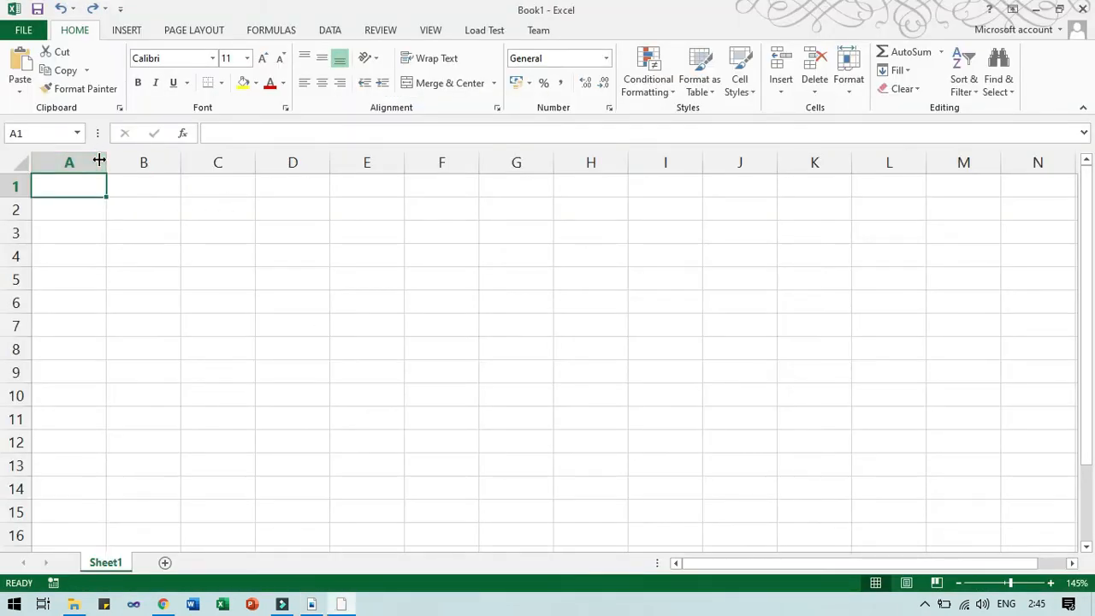
Select columns A and B and drag their border to widen both to 19,43.
{"action": "left_click_drag", "start_coordinate": [90, 152], "coordinate": [135, 151]}
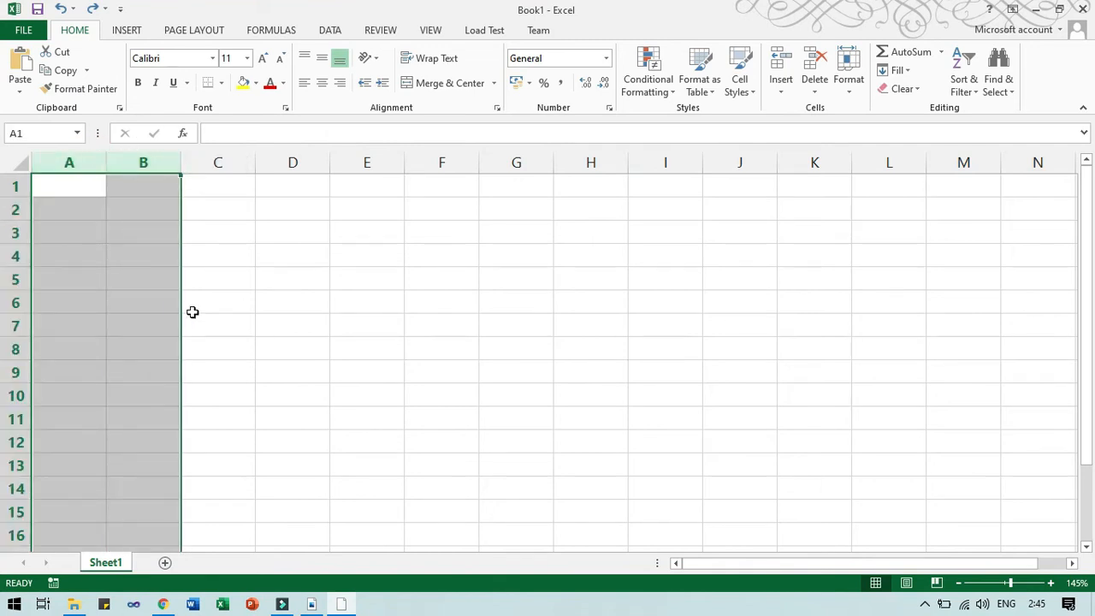
{"action": "left_click_drag", "start_coordinate": [81, 153], "coordinate": [120, 157]}
{"action": "left_click_drag", "start_coordinate": [183, 155], "coordinate": [270, 162]}
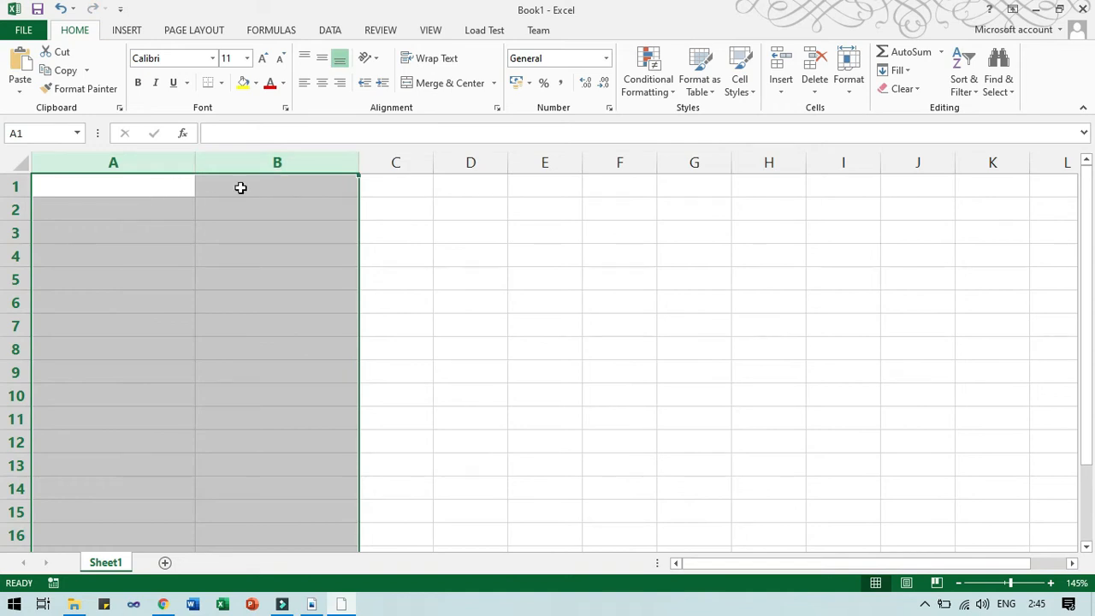
{"action": "key", "text": "alt+Tab"}
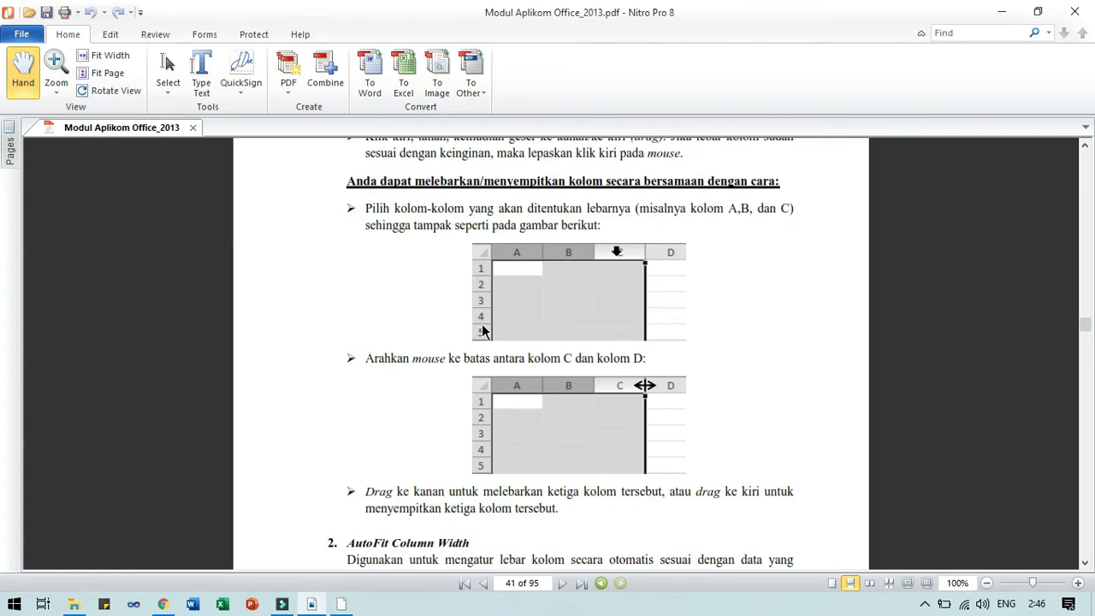
Scroll the PDF to the AutoFit Column Width section, then return to Excel.
{"action": "scroll", "coordinate": [481, 327], "scroll_direction": "down", "scroll_amount": 7}
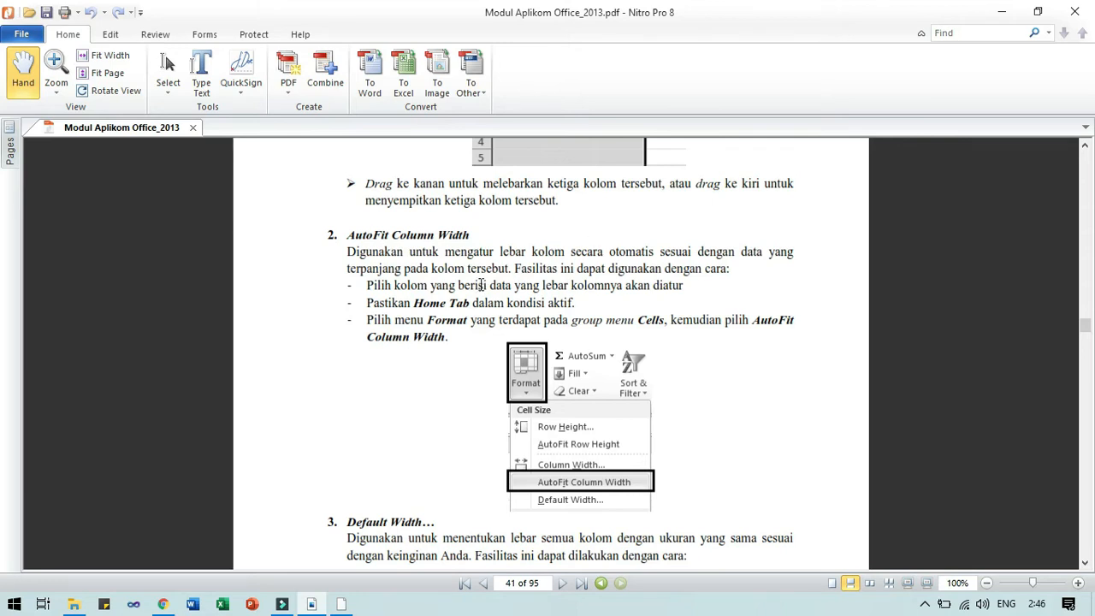
{"action": "key", "text": "alt+Tab"}
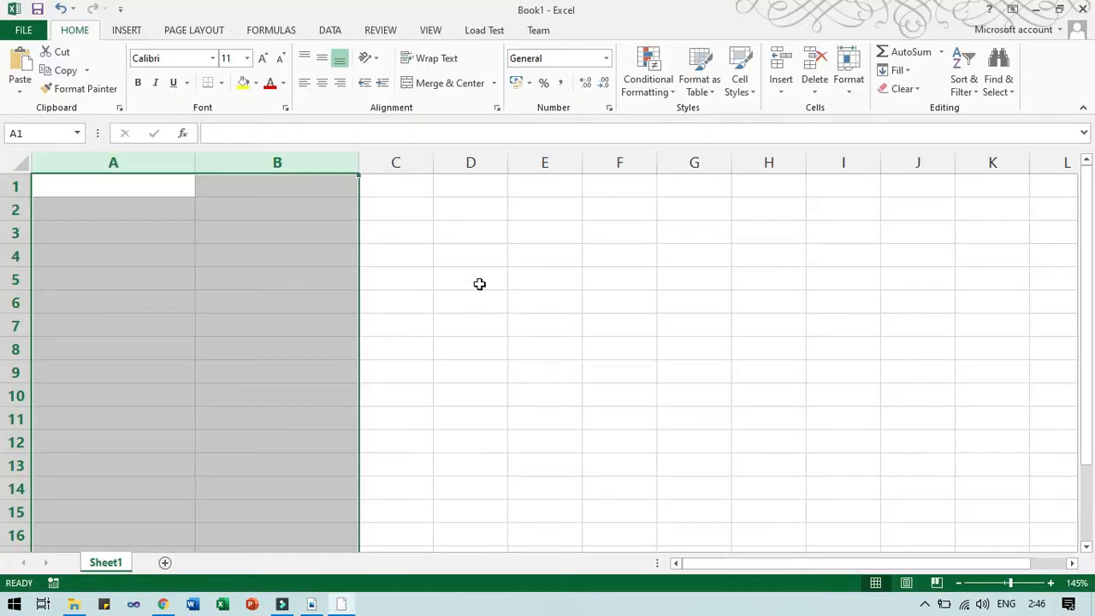
Enter aaa, aaaaaaaaa, dsfbnjnkjnkjnkjnkjn and hnk into D1:D4, then reselect D1.
{"action": "left_click", "coordinate": [484, 194]}
{"action": "type", "text": "aaa"}
{"action": "key", "text": "Return"}
{"action": "type", "text": "a"}
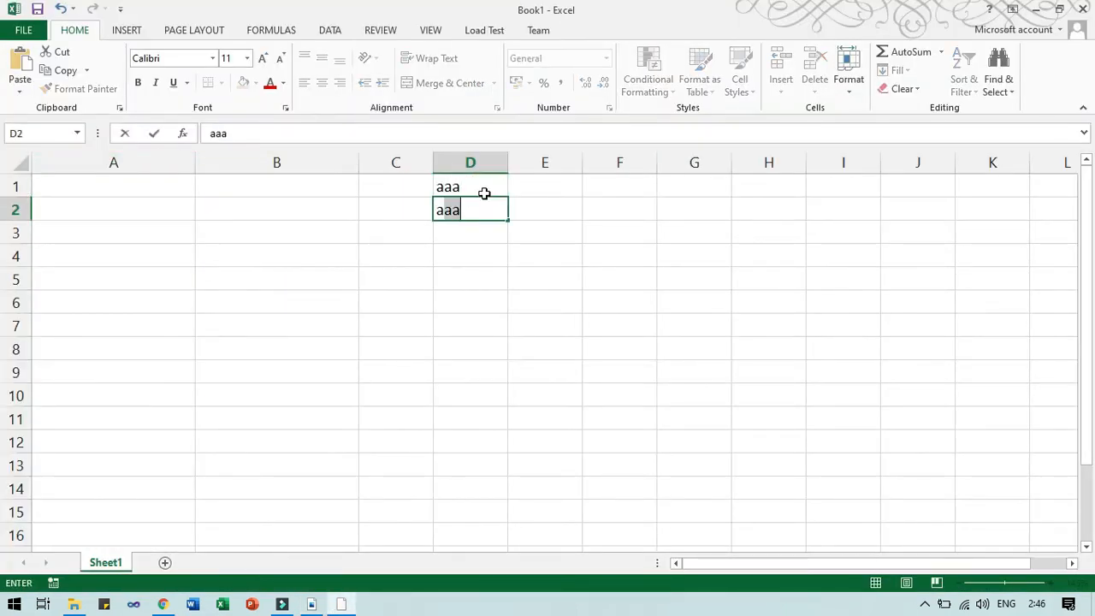
{"action": "type", "text": "aaaaaaaaa"}
{"action": "key", "text": "Return"}
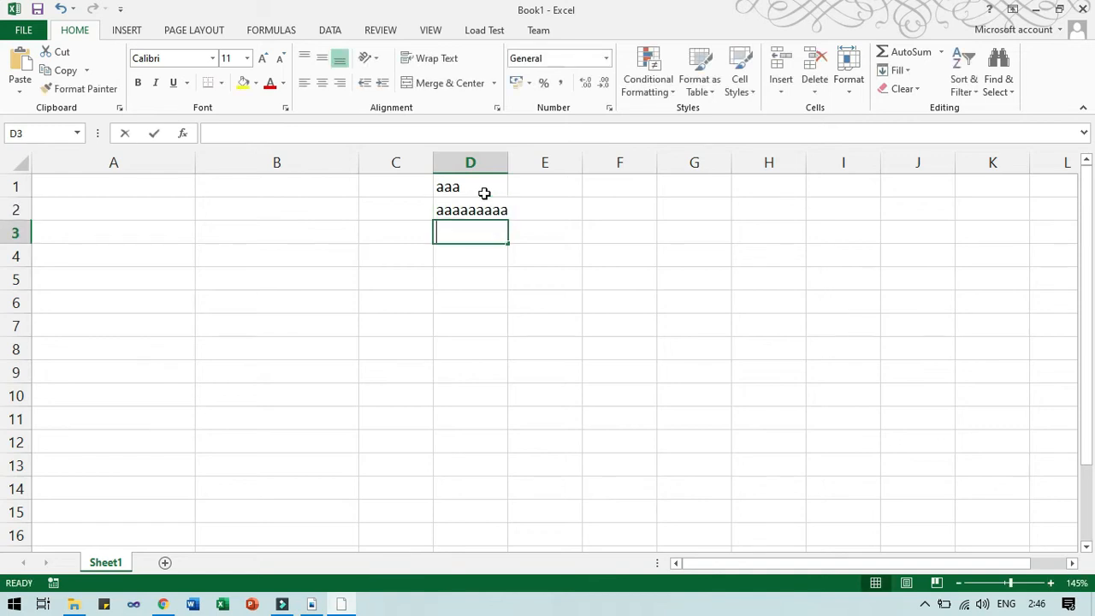
{"action": "type", "text": "dsfbnjnkjnkjnkjnkjn"}
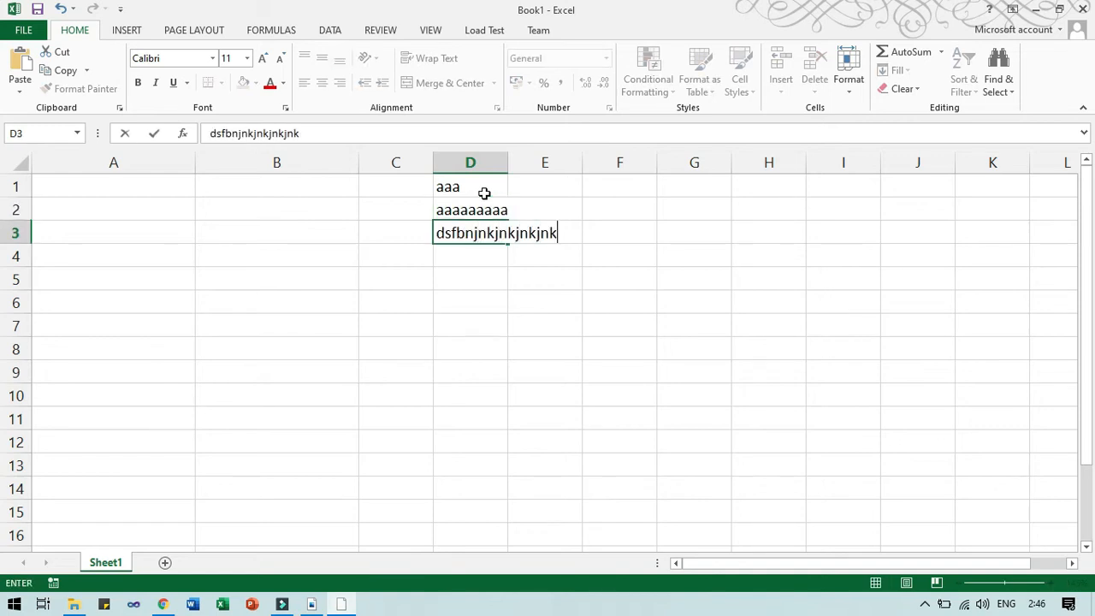
{"action": "key", "text": "Return"}
{"action": "type", "text": "hnk"}
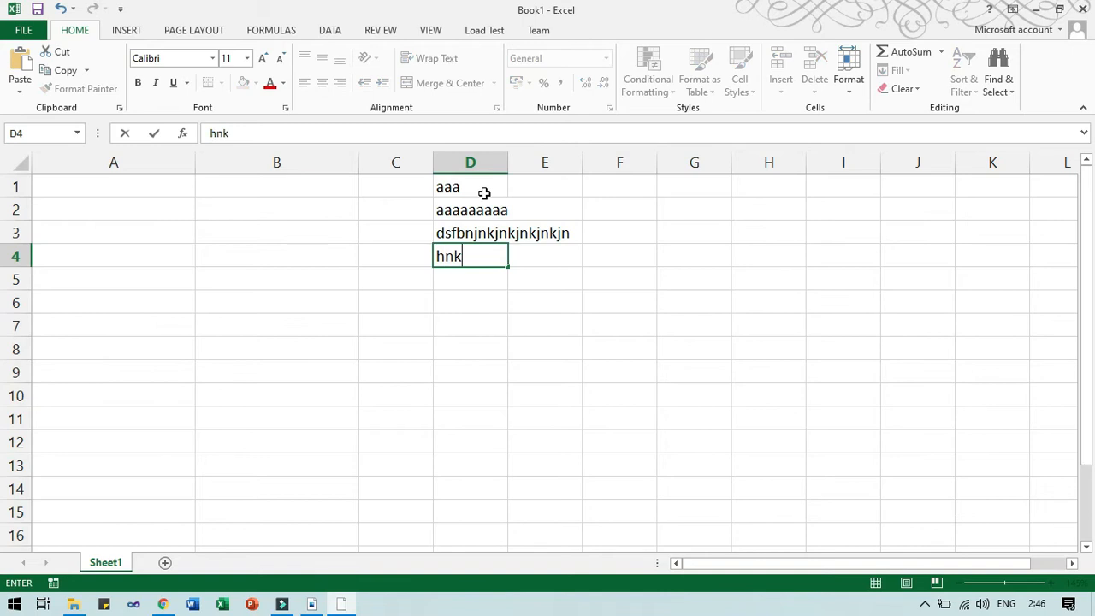
{"action": "key", "text": "Return"}
{"action": "left_click", "coordinate": [469, 188]}
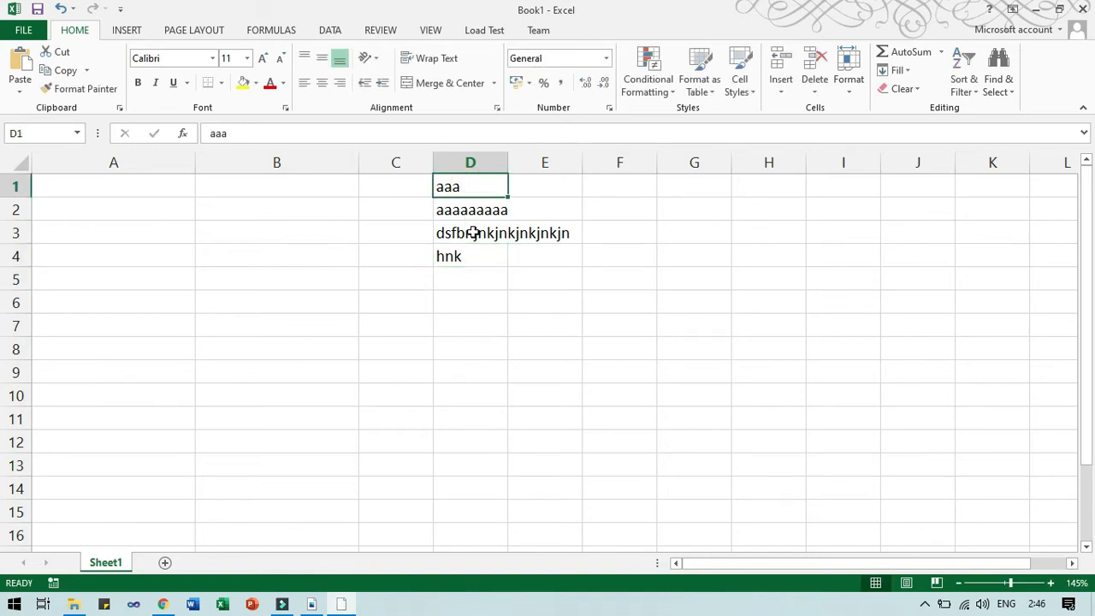
{"action": "left_click", "coordinate": [472, 231]}
{"action": "left_click", "coordinate": [477, 187]}
AutoFit column D to D1's short text, then to D3's long entry.
{"action": "left_click", "coordinate": [847, 94]}
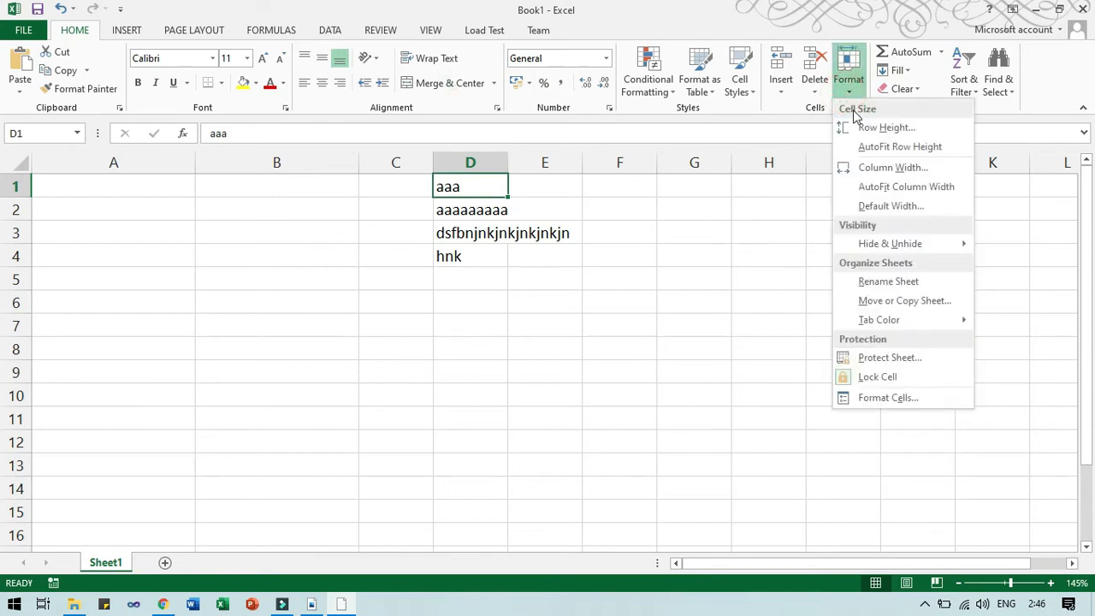
{"action": "left_click", "coordinate": [884, 190]}
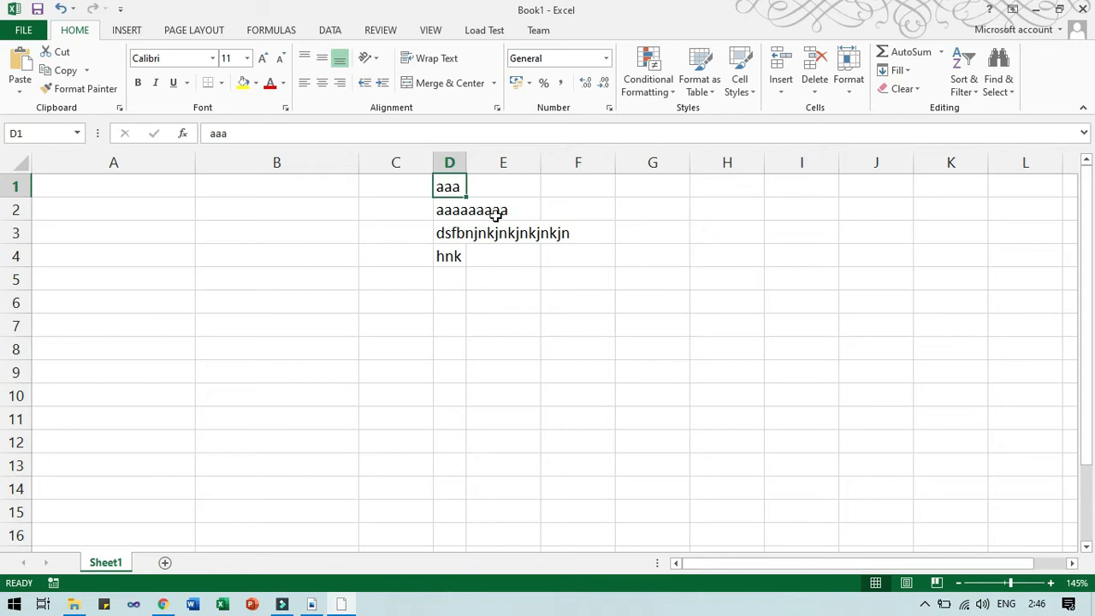
{"action": "left_click", "coordinate": [456, 232]}
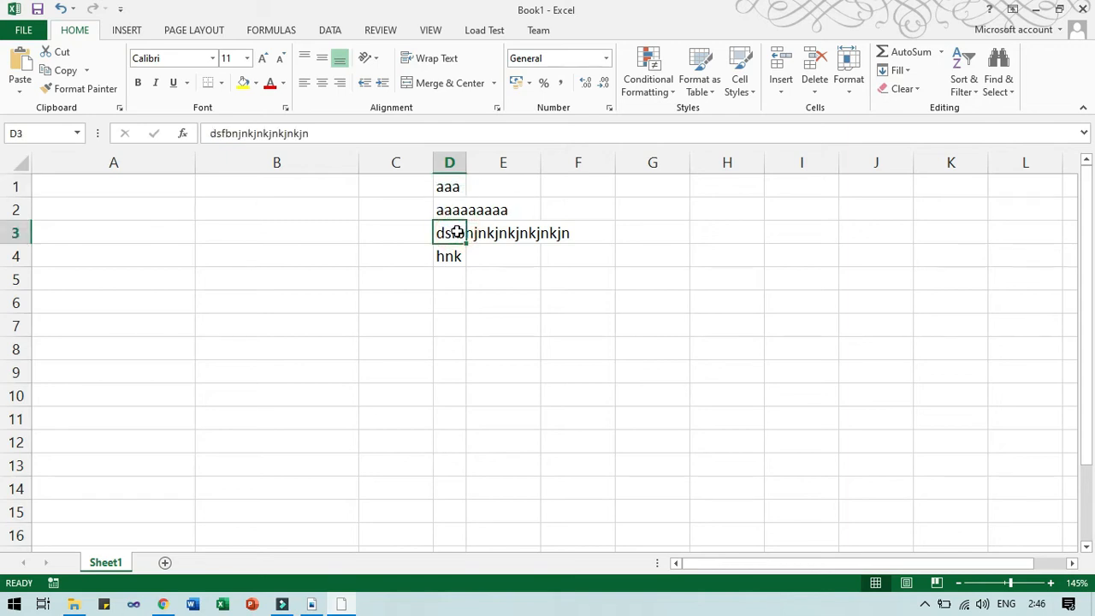
{"action": "left_click", "coordinate": [859, 96]}
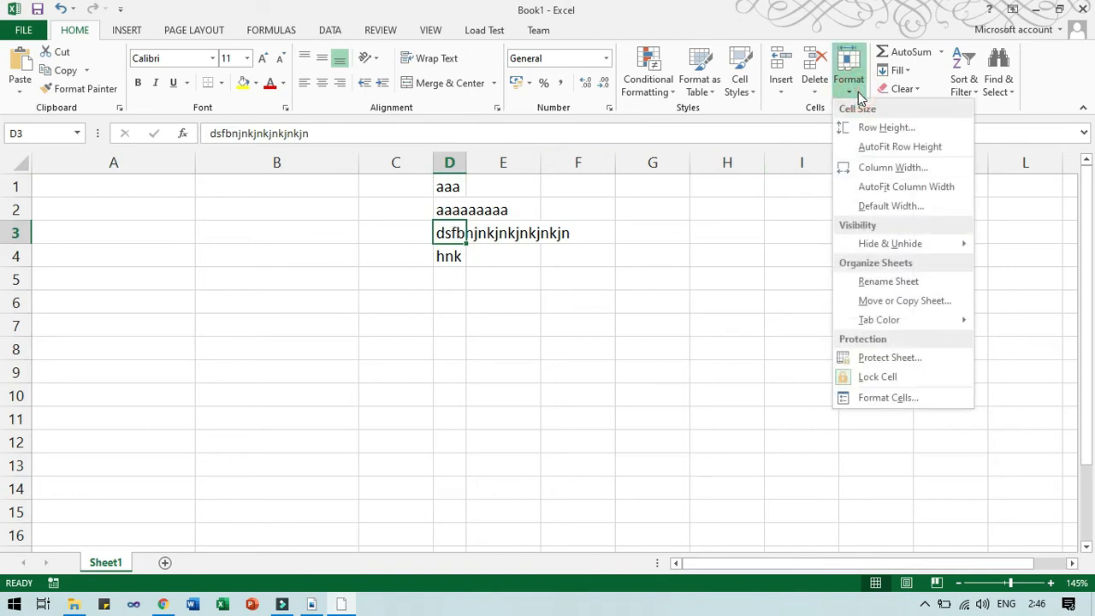
{"action": "left_click", "coordinate": [873, 181]}
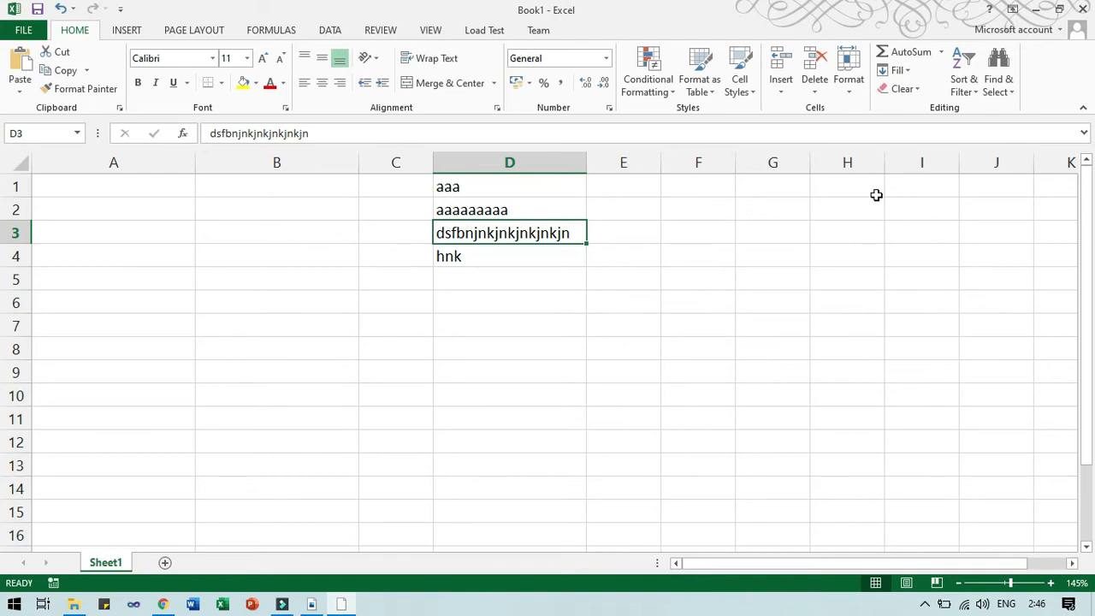
{"action": "key", "text": "alt+Tab"}
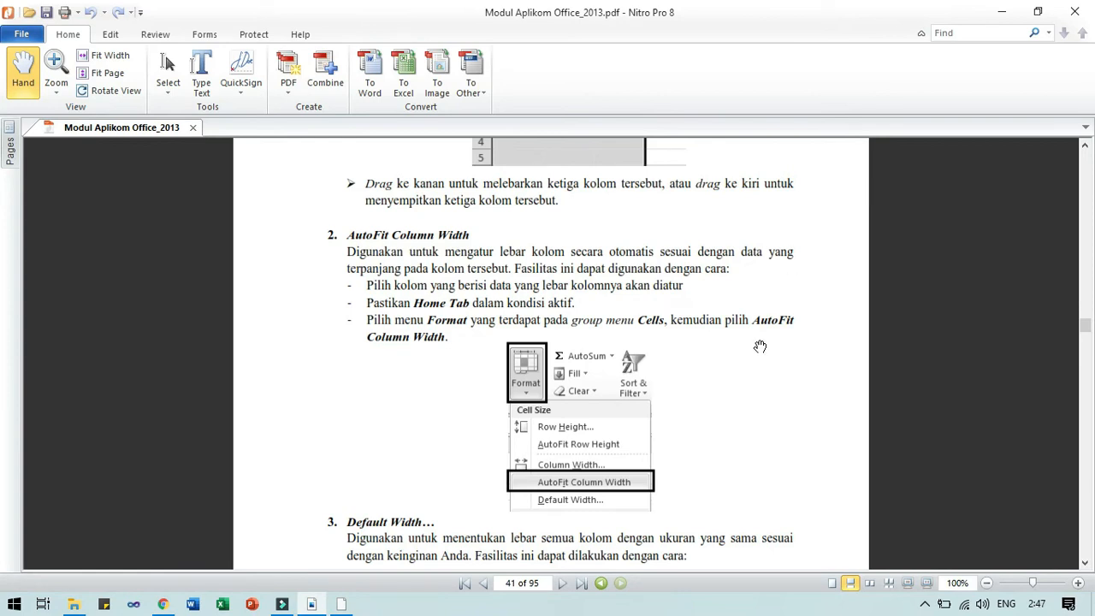
Scroll to page 42's Default Width instructions, then select C6 in Excel.
{"action": "scroll", "coordinate": [760, 342], "scroll_direction": "down", "scroll_amount": 3}
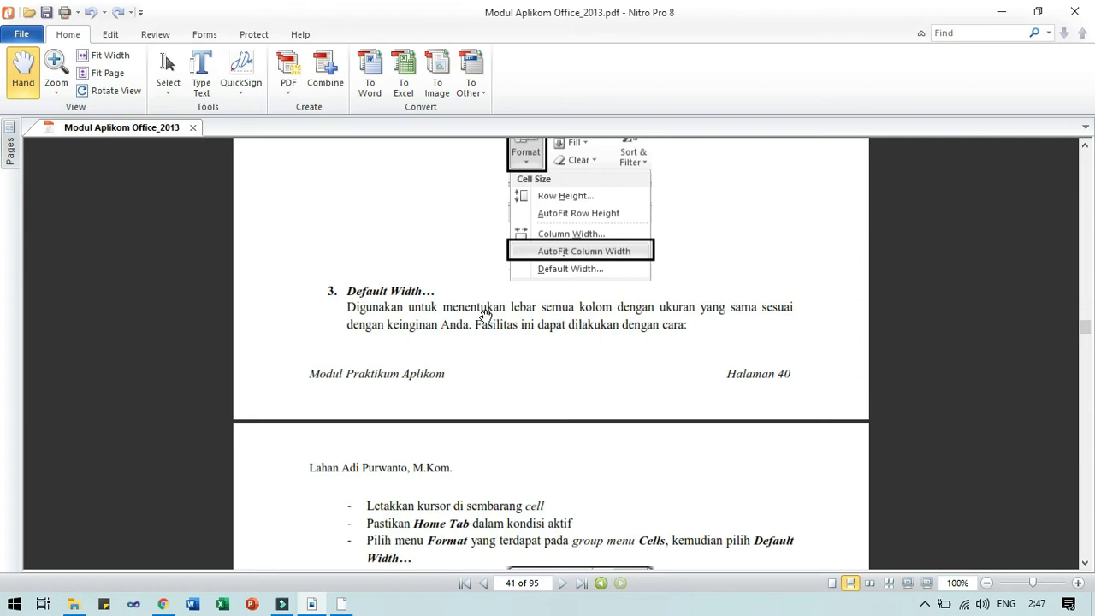
{"action": "scroll", "coordinate": [536, 425], "scroll_direction": "down", "scroll_amount": 2}
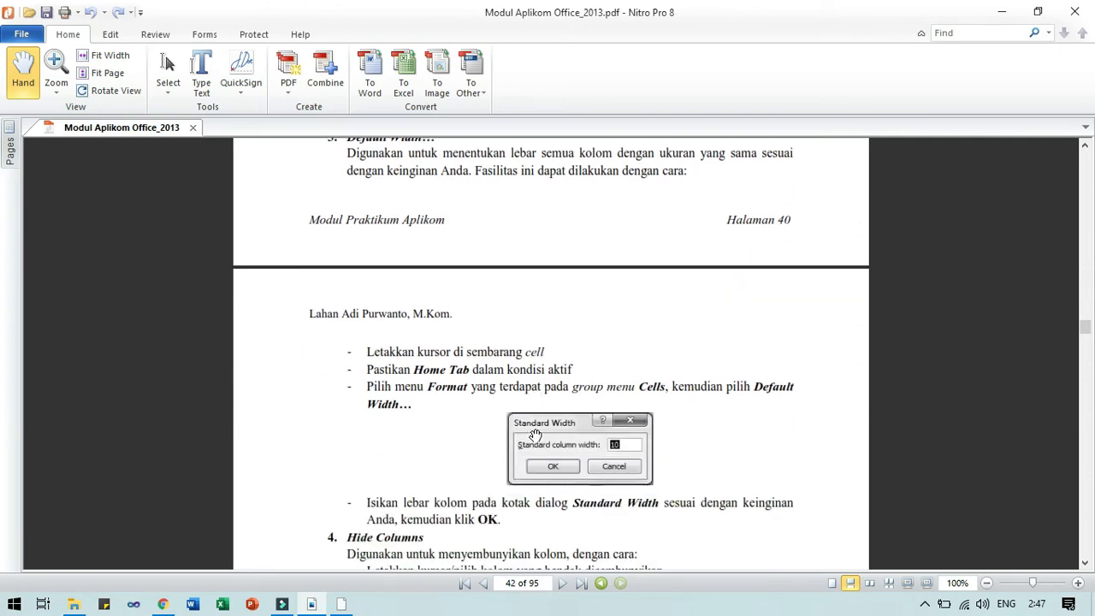
{"action": "key", "text": "alt+Tab"}
{"action": "left_click", "coordinate": [390, 302]}
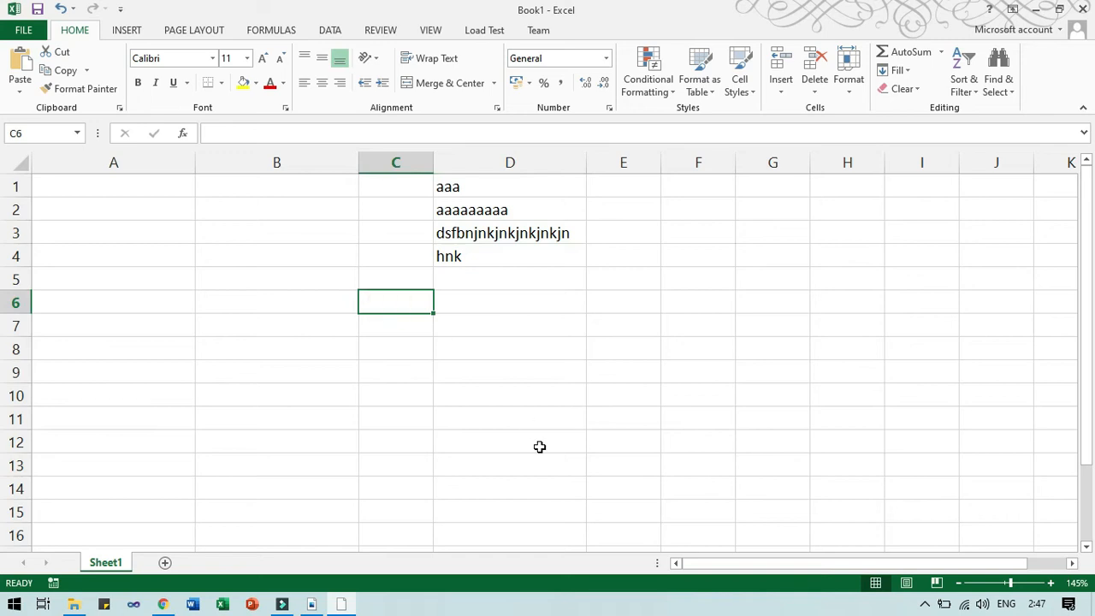
Change the sheet's default column width from 8,43 to 15.
{"action": "left_click", "coordinate": [856, 79]}
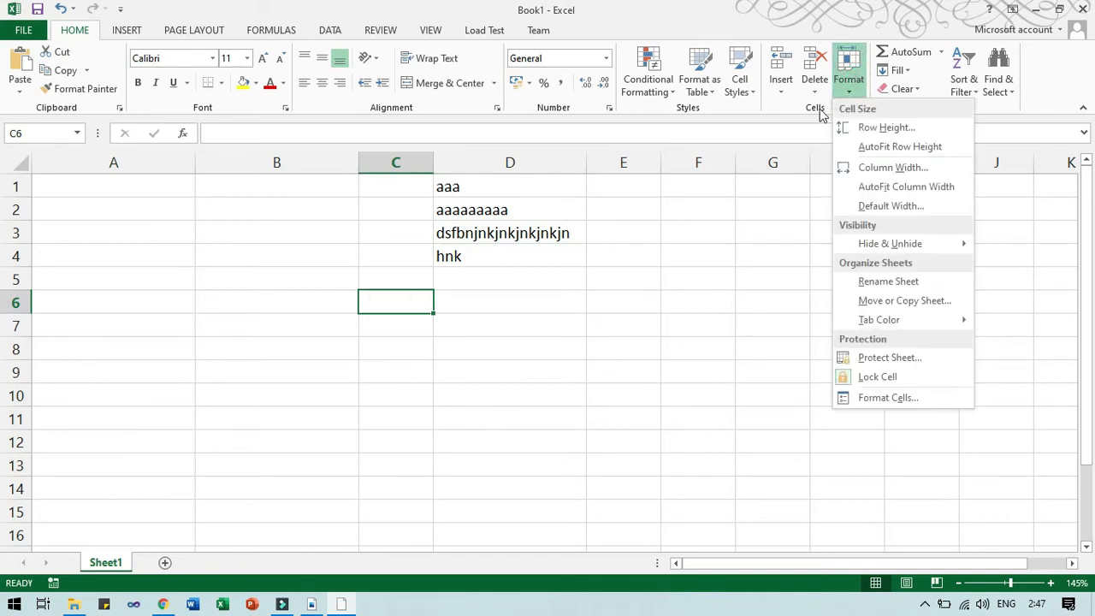
{"action": "left_click", "coordinate": [909, 205]}
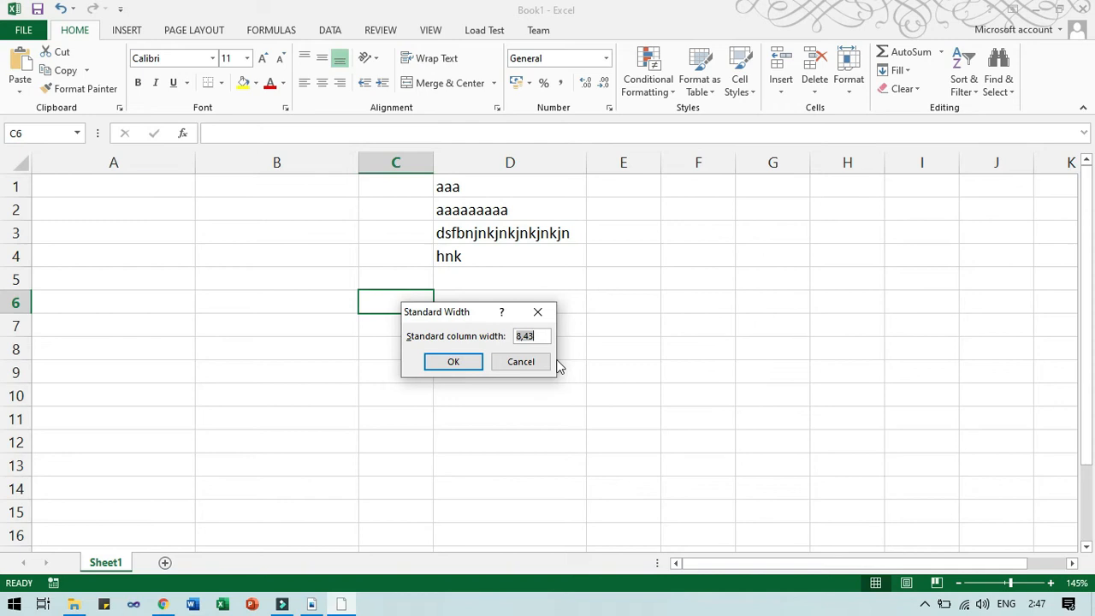
{"action": "type", "text": "15"}
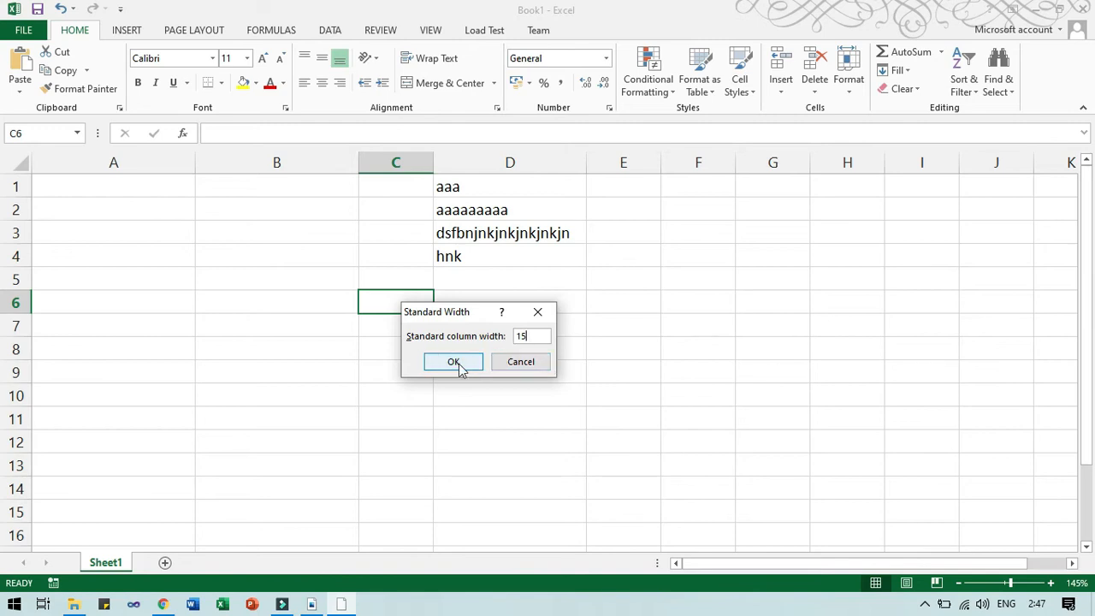
{"action": "left_click", "coordinate": [454, 362]}
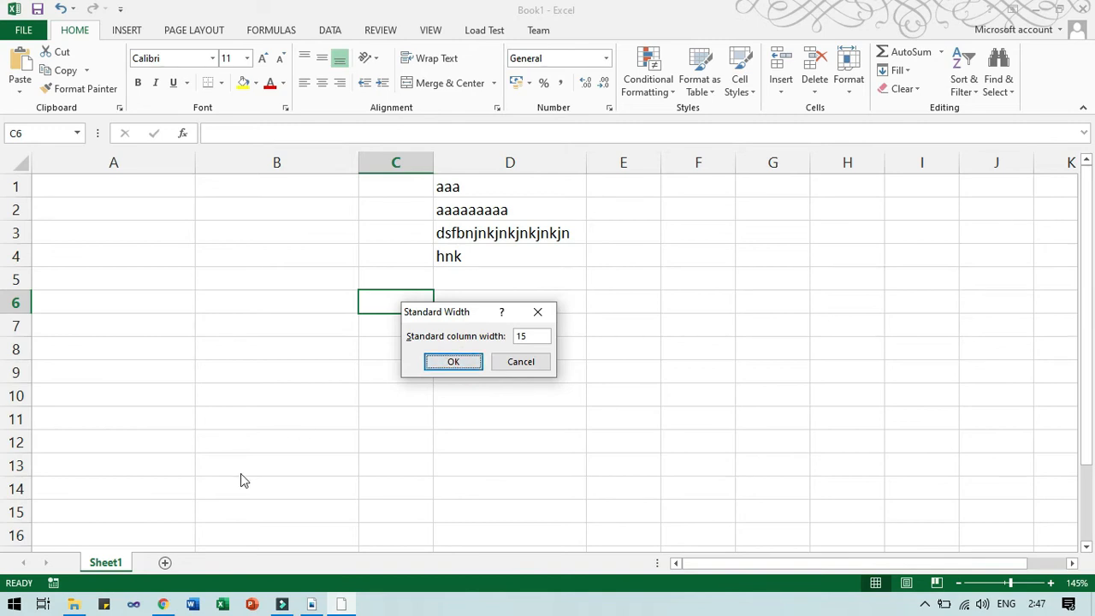
{"action": "left_click", "coordinate": [456, 364]}
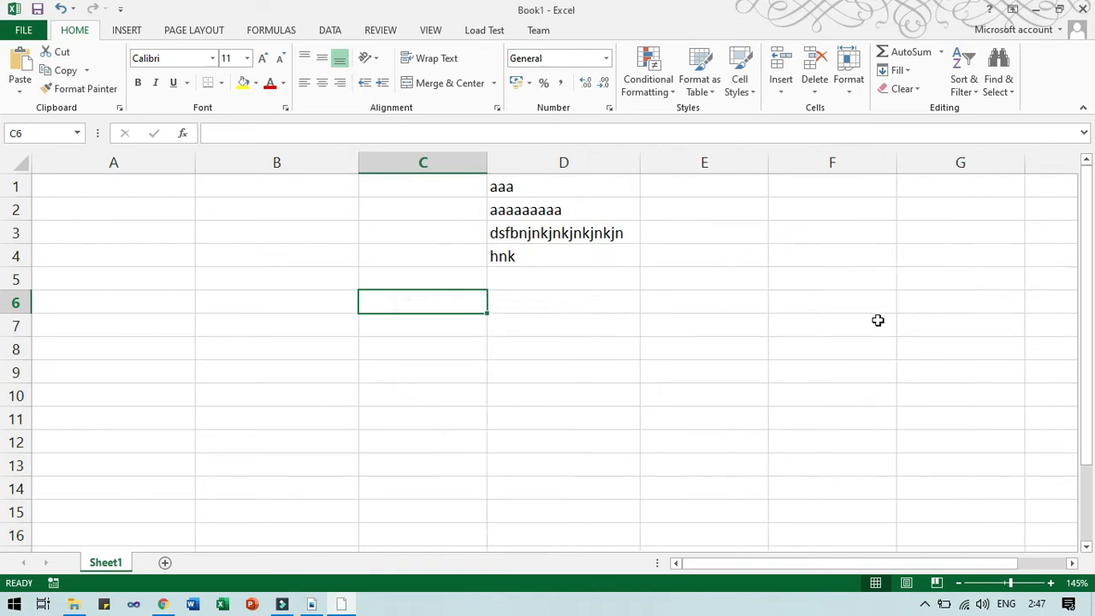
{"action": "key", "text": "alt+Tab"}
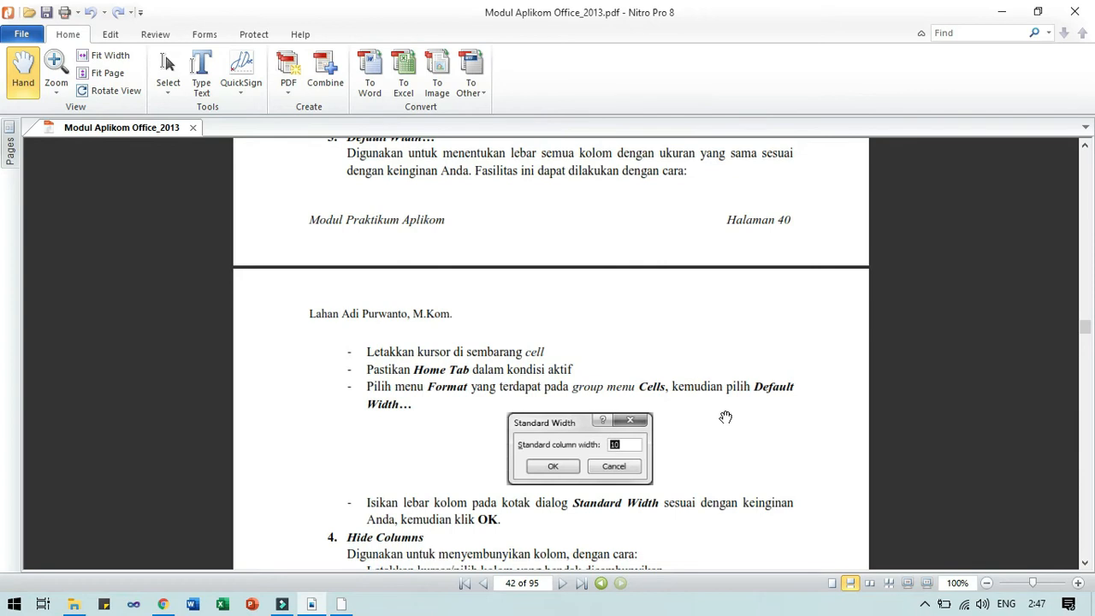
Scroll page 42 of the module to the Hide Columns and Unhide Columns steps, then return to Excel.
{"action": "scroll", "coordinate": [726, 417], "scroll_direction": "down", "scroll_amount": 3}
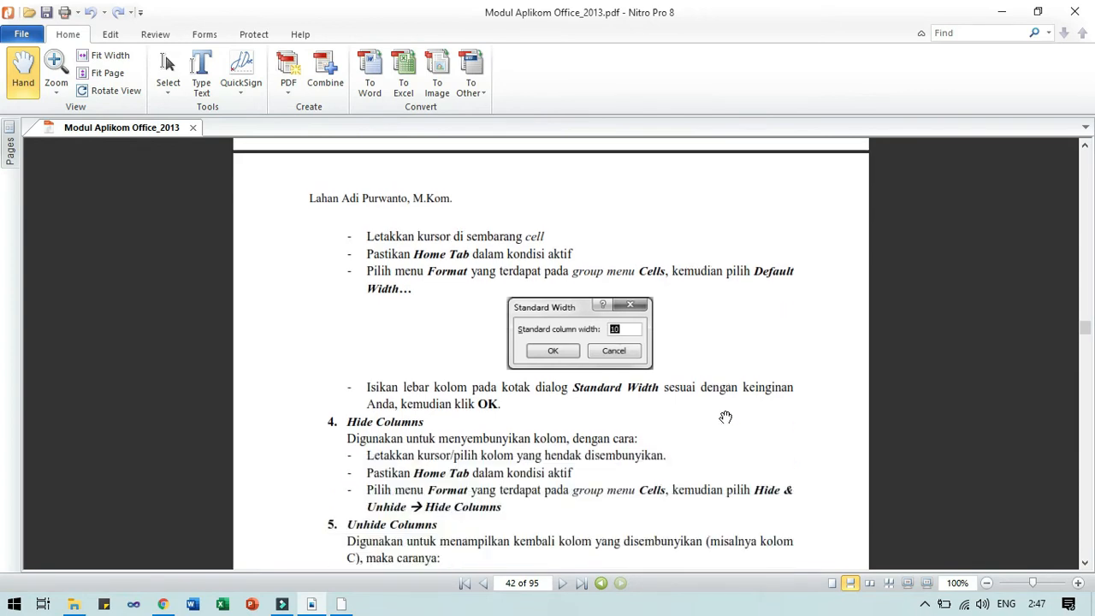
{"action": "scroll", "coordinate": [725, 417], "scroll_direction": "down", "scroll_amount": 4}
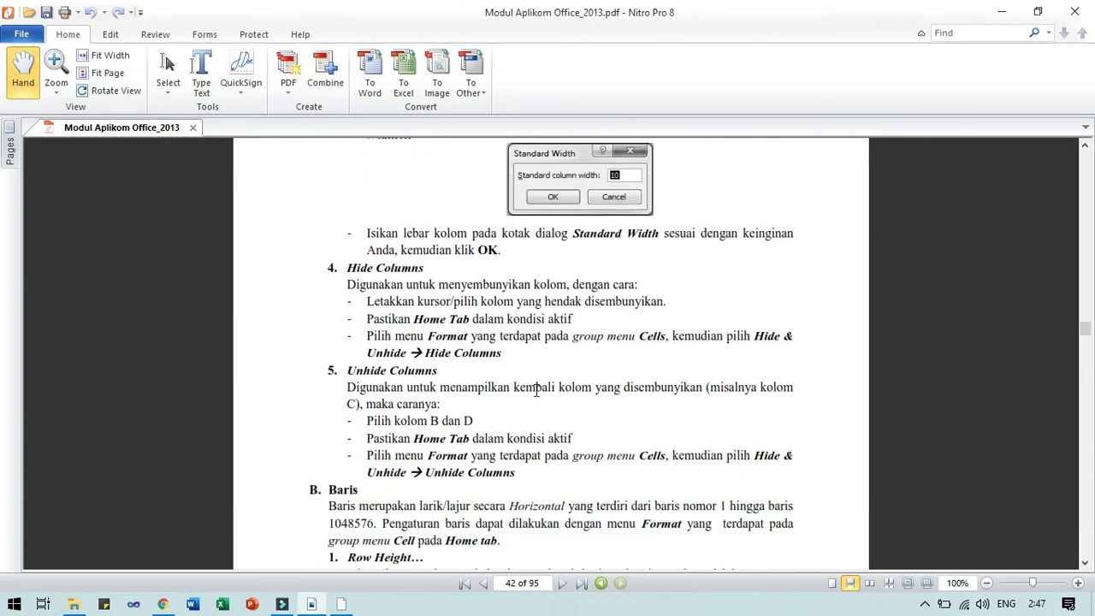
{"action": "key", "text": "alt+Tab"}
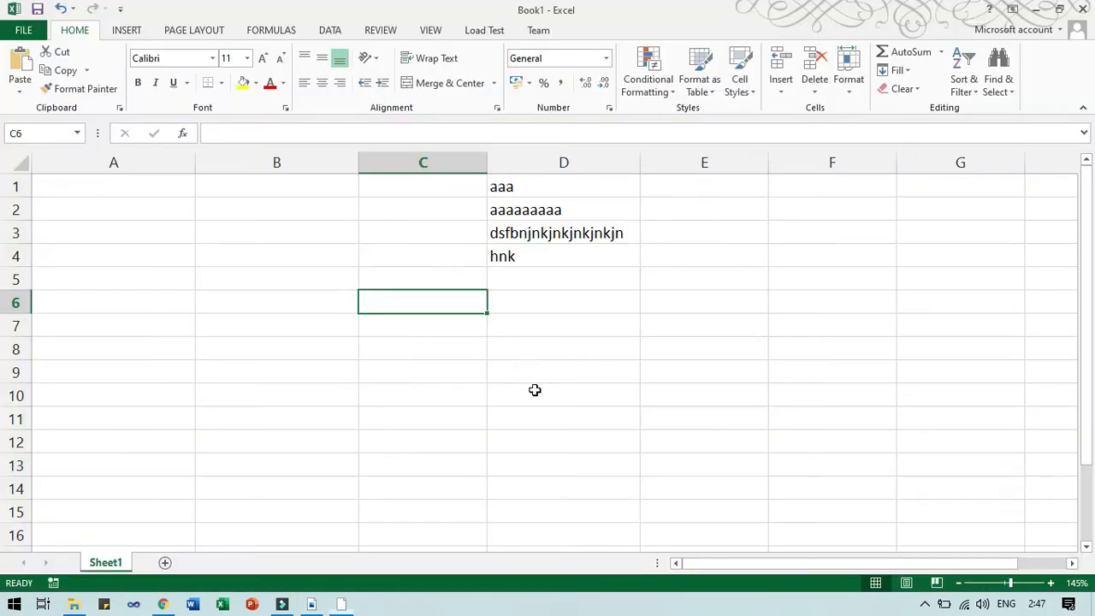
From cell D2, hide column D via Format > Hide & Unhide > Hide Columns.
{"action": "left_click", "coordinate": [379, 187]}
{"action": "left_click", "coordinate": [530, 204]}
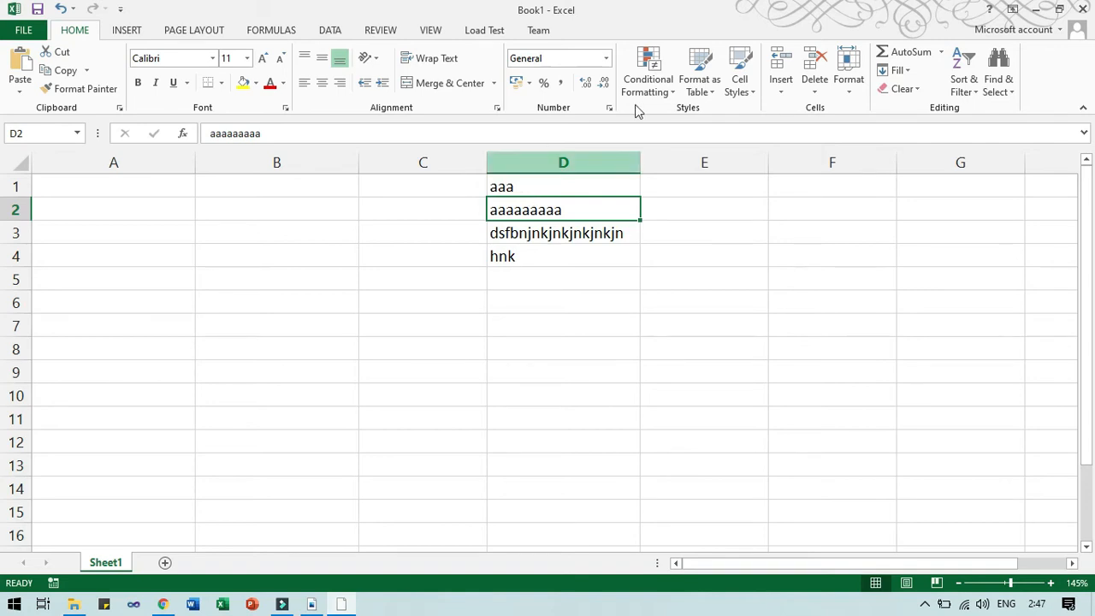
{"action": "left_click", "coordinate": [850, 92]}
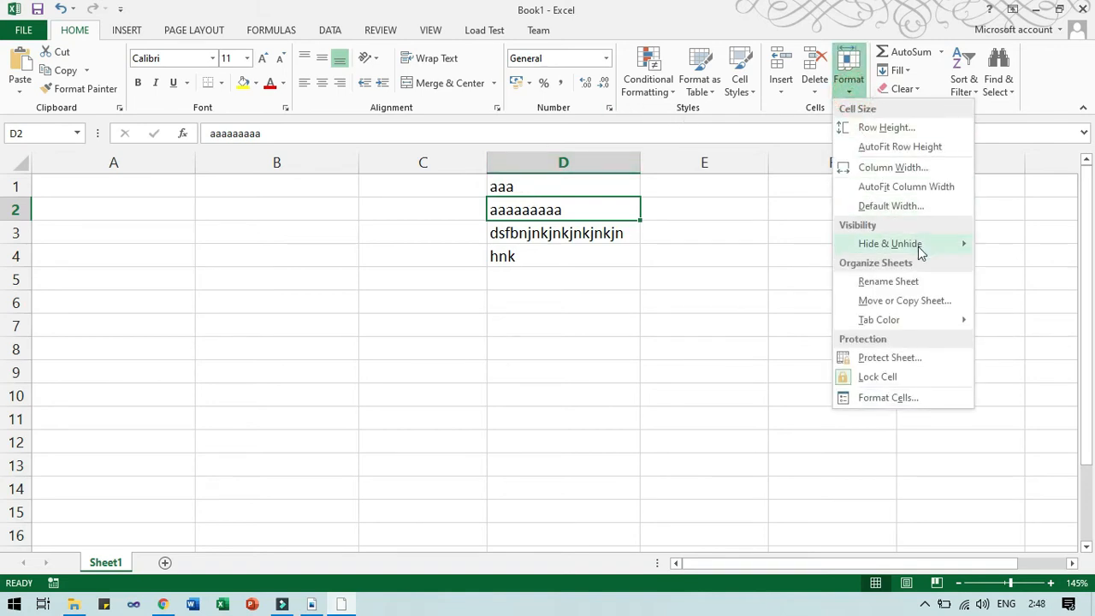
{"action": "mouse_move", "coordinate": [919, 247]}
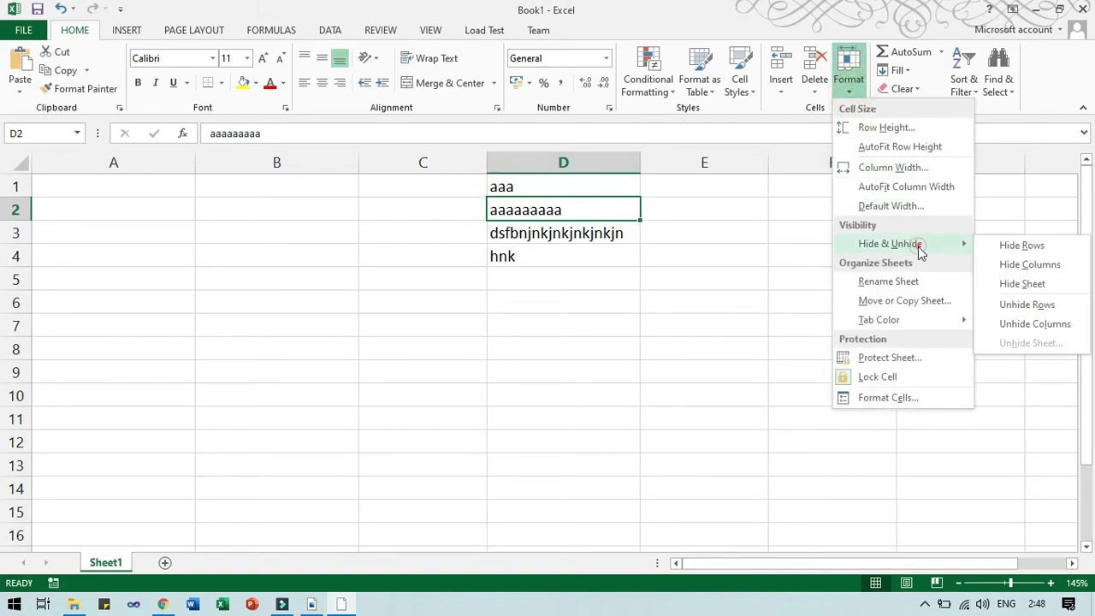
{"action": "left_click", "coordinate": [1022, 267]}
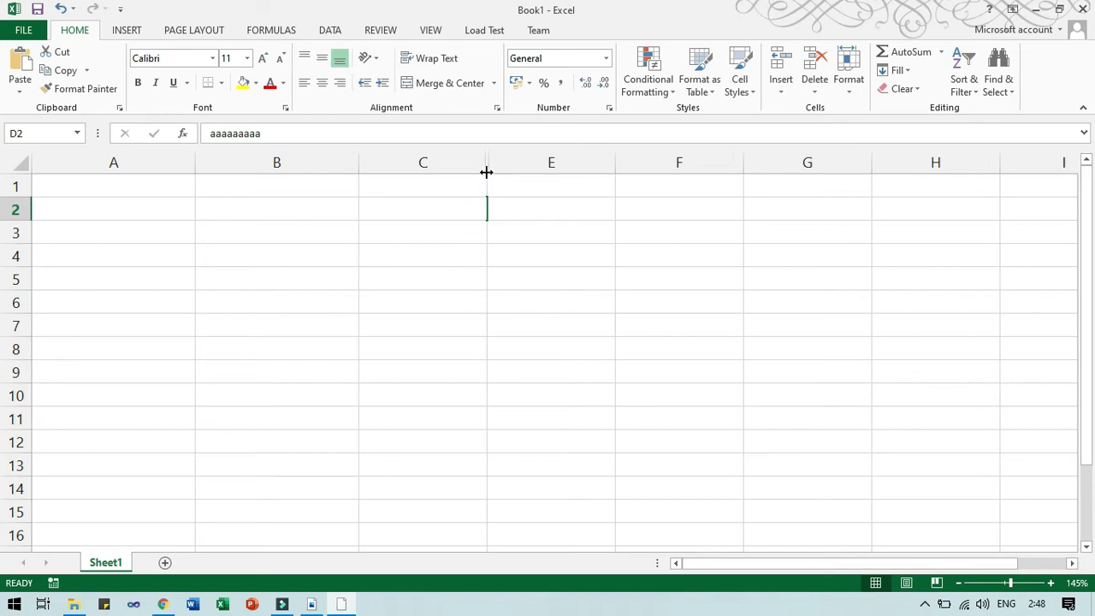
Select columns C–E and unhide column D from the right-click menu.
{"action": "left_click_drag", "start_coordinate": [472, 150], "coordinate": [518, 151]}
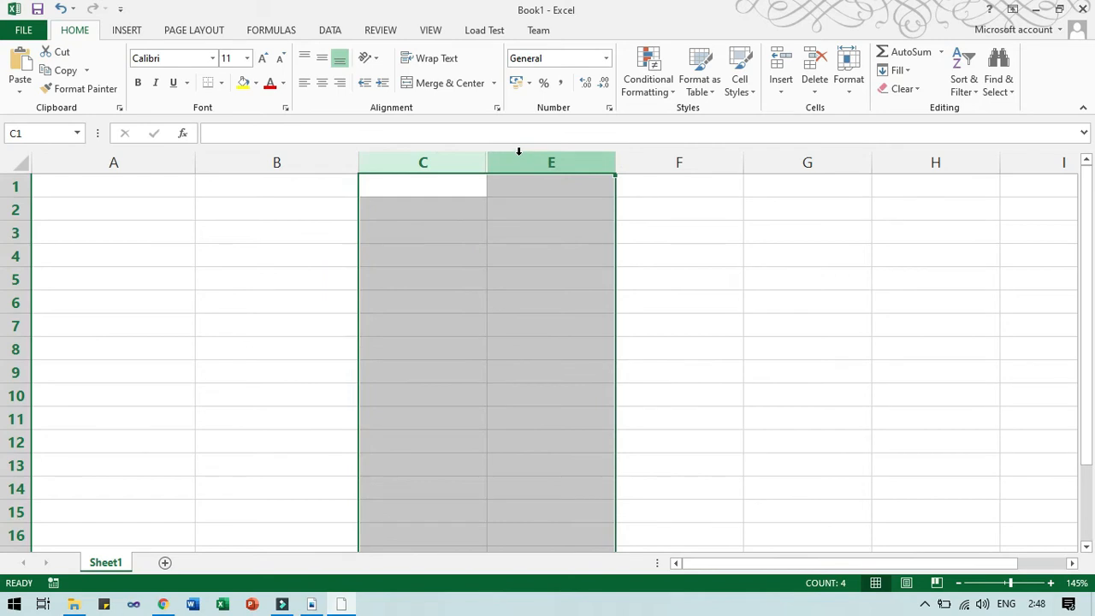
{"action": "right_click", "coordinate": [520, 160]}
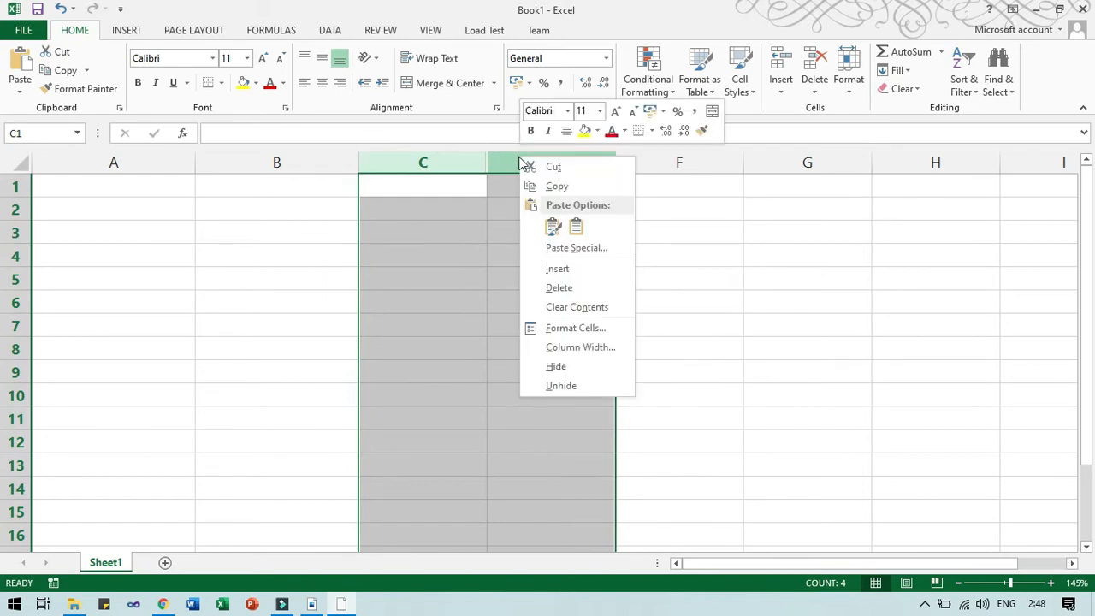
{"action": "left_click", "coordinate": [597, 386]}
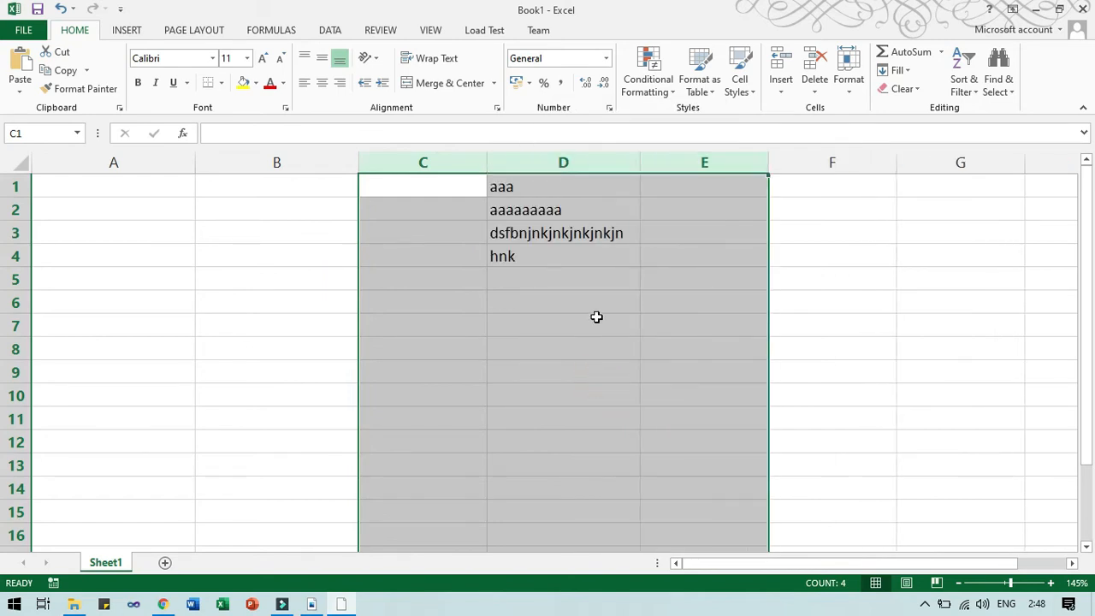
{"action": "left_click", "coordinate": [602, 212]}
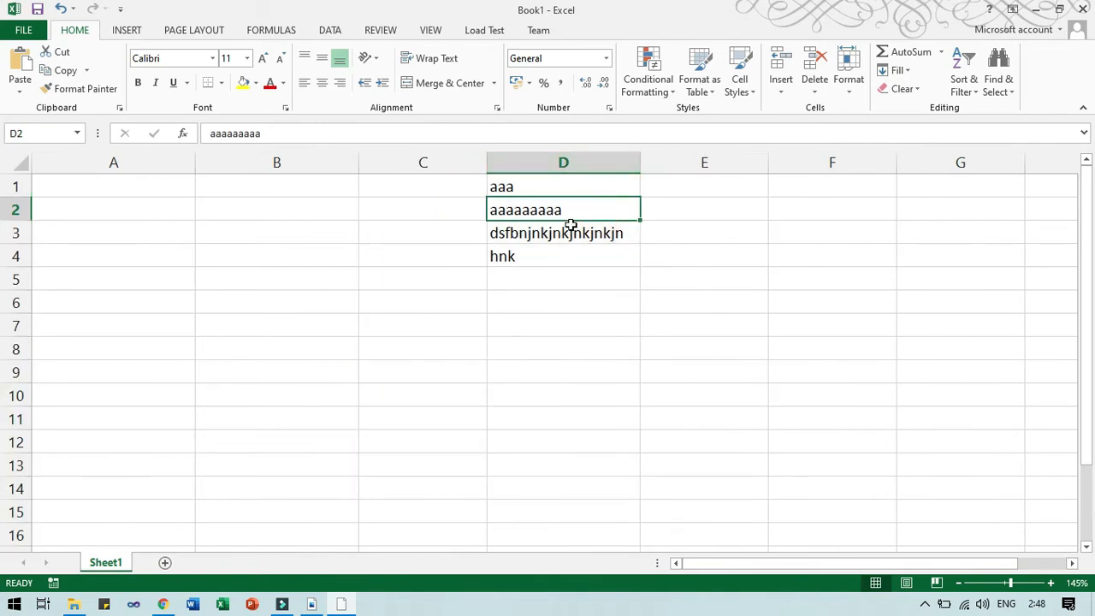
Hide column D again from its right-click menu.
{"action": "left_click", "coordinate": [575, 160]}
{"action": "right_click", "coordinate": [574, 161]}
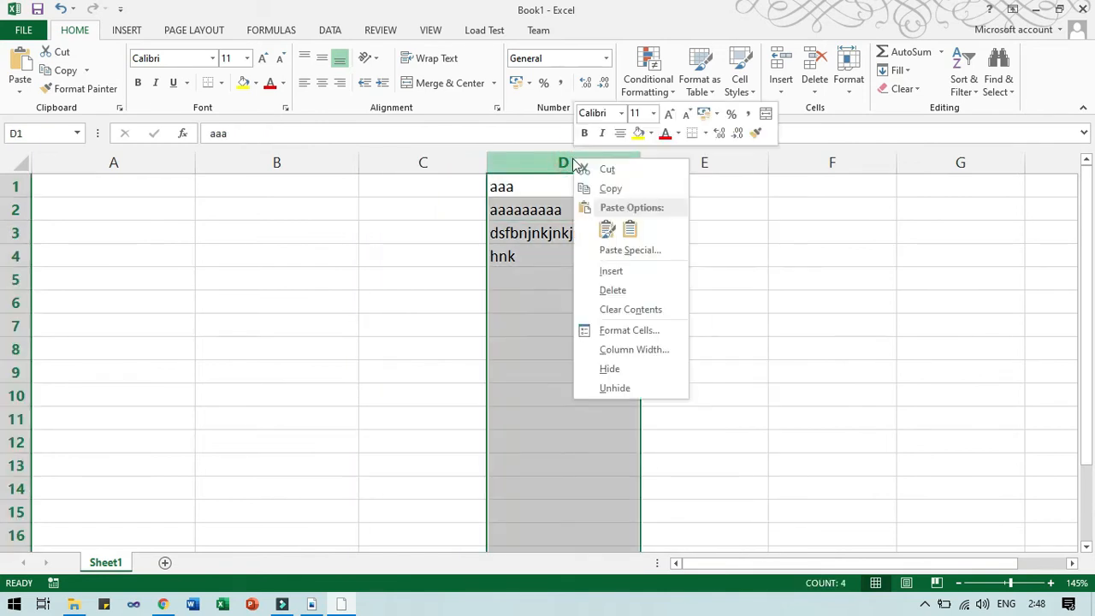
{"action": "left_click", "coordinate": [614, 369]}
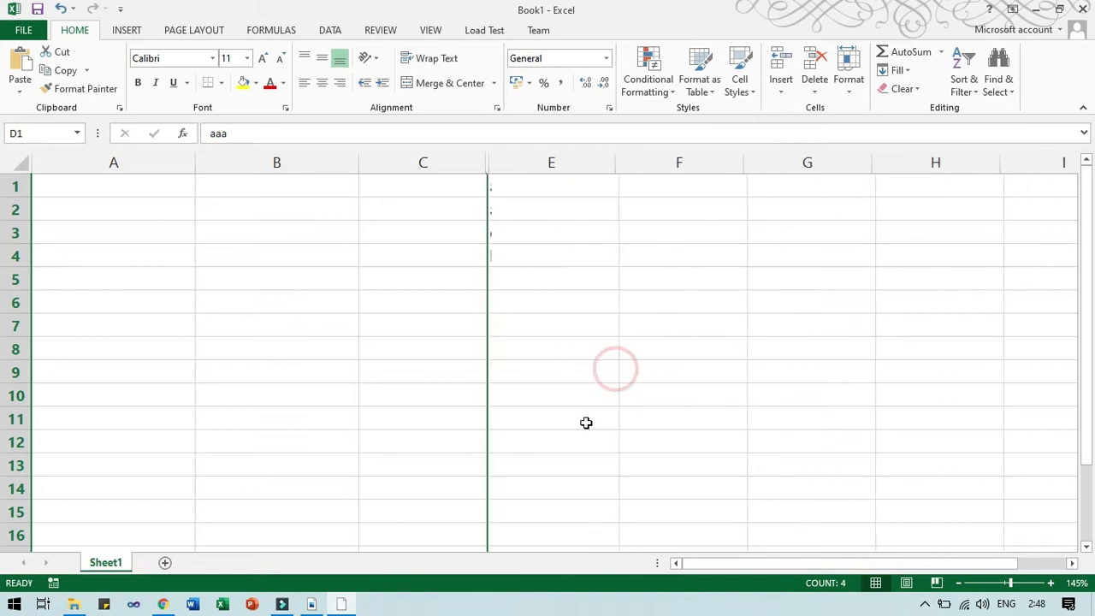
Unhide column D with Format > Hide & Unhide > Unhide Columns, then switch to Nitro.
{"action": "left_click_drag", "start_coordinate": [457, 156], "coordinate": [509, 160]}
{"action": "right_click", "coordinate": [508, 161]}
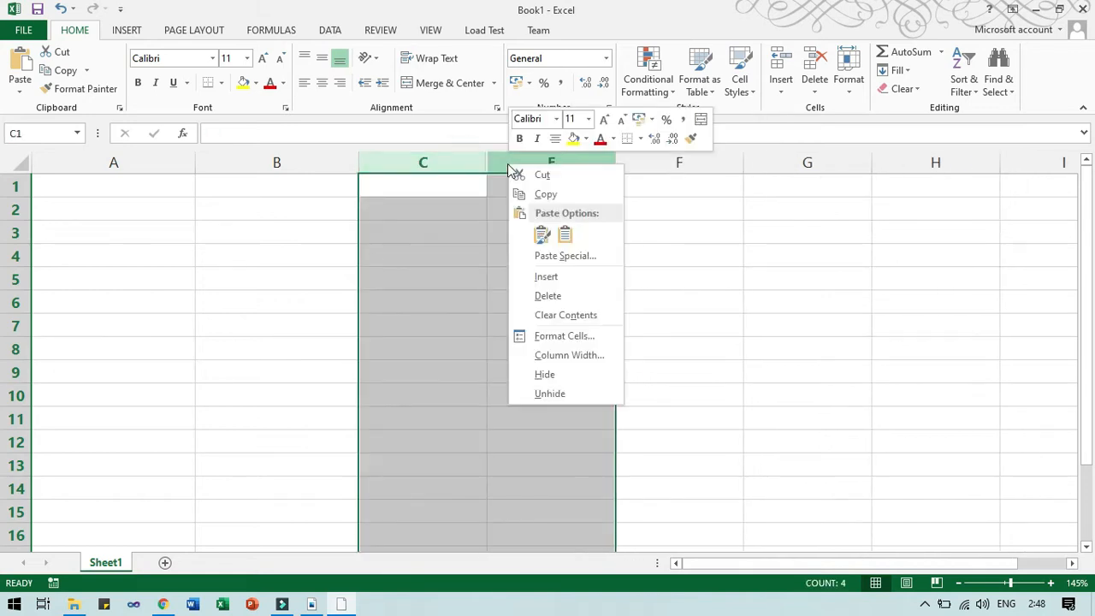
{"action": "left_click", "coordinate": [856, 82]}
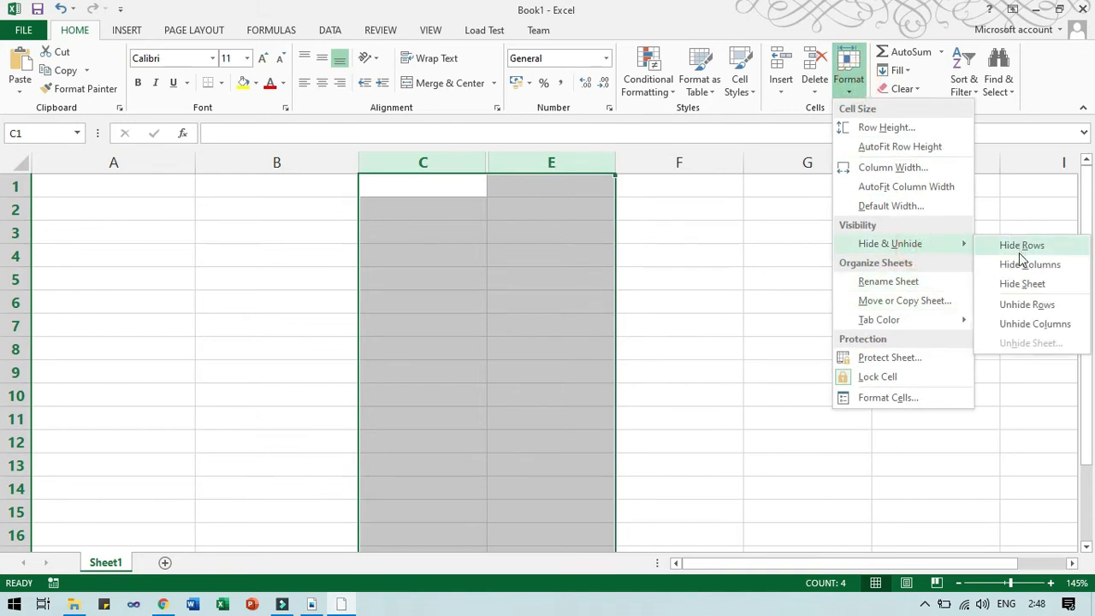
{"action": "left_click", "coordinate": [1027, 322]}
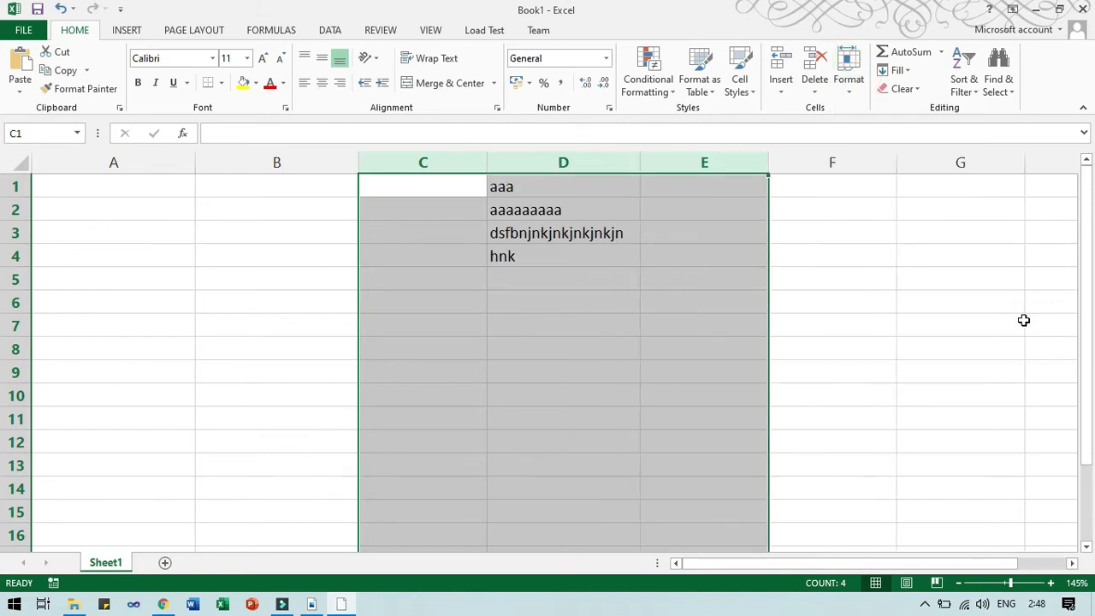
{"action": "left_click", "coordinate": [643, 296]}
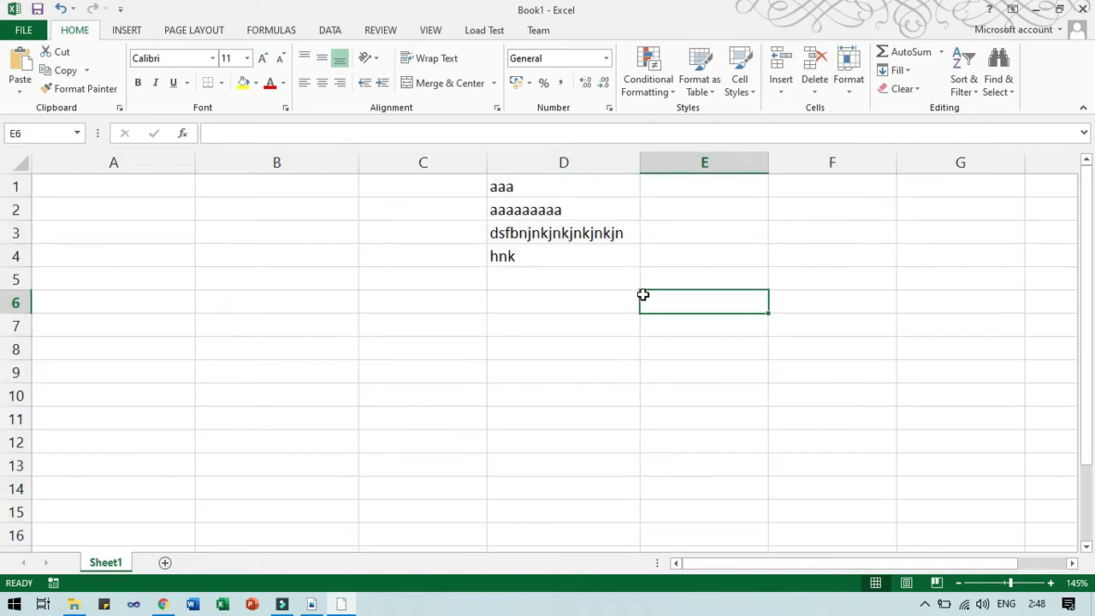
{"action": "key", "text": "alt+Tab"}
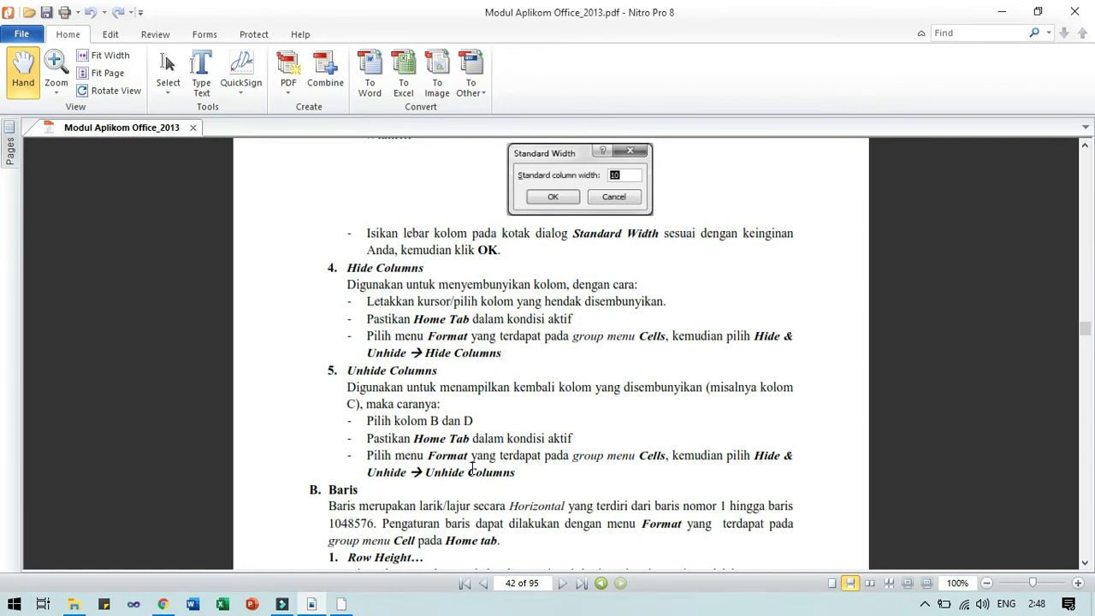
Scroll the PDF past Unhide Columns to section B. Baris, 1. Row Height.
{"action": "scroll", "coordinate": [471, 467], "scroll_direction": "down", "scroll_amount": 6}
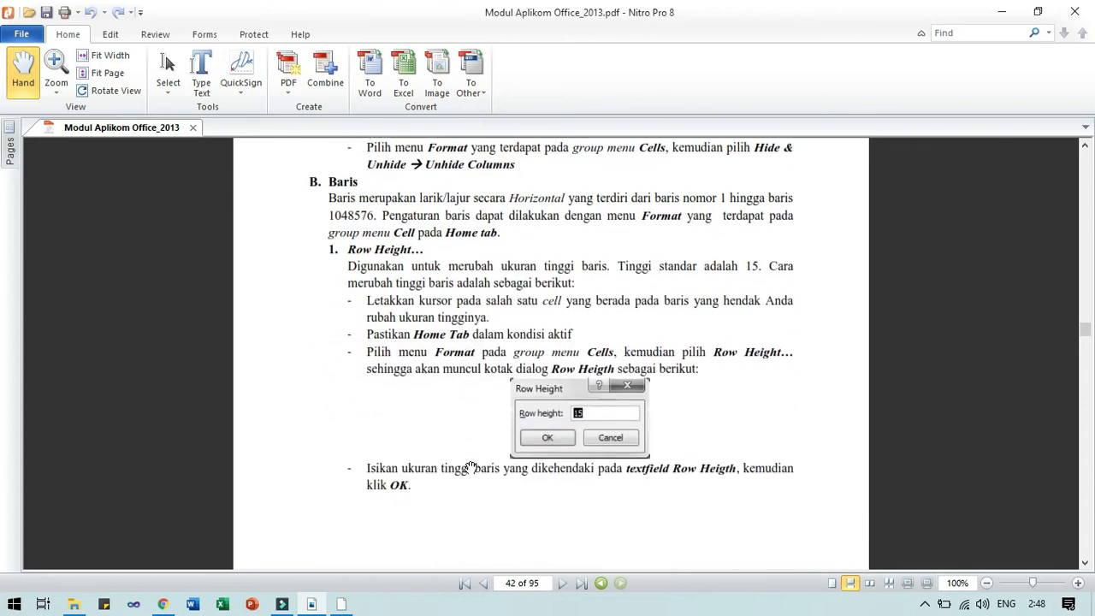
{"action": "scroll", "coordinate": [472, 467], "scroll_direction": "down", "scroll_amount": 3}
{"action": "scroll", "coordinate": [471, 466], "scroll_direction": "up", "scroll_amount": 3}
{"action": "key", "text": "alt+Tab"}
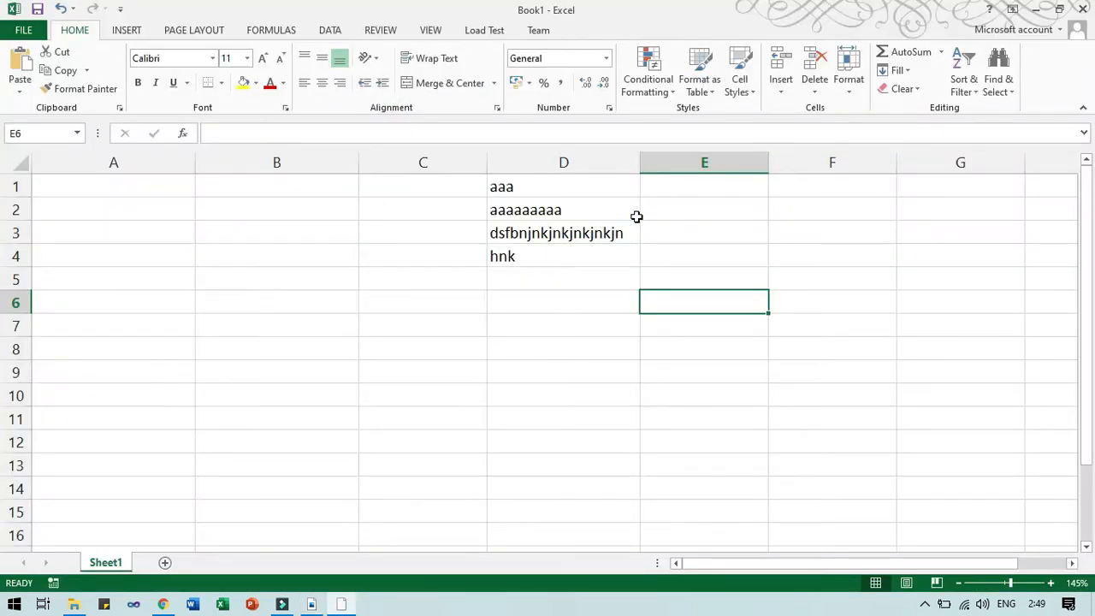
{"action": "left_click", "coordinate": [73, 190]}
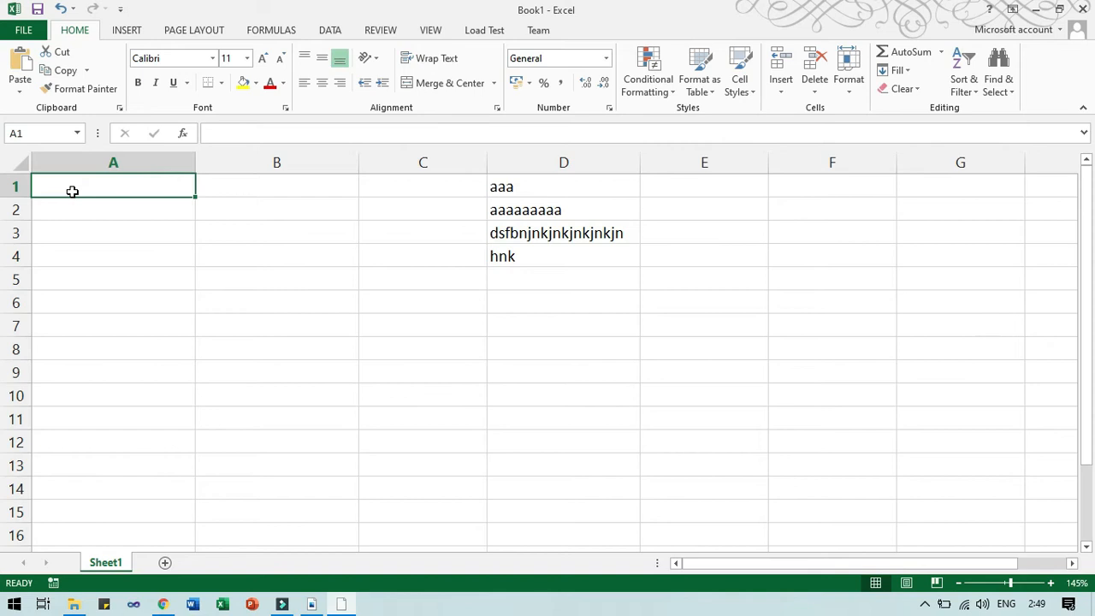
{"action": "key", "text": "ctrl+Down"}
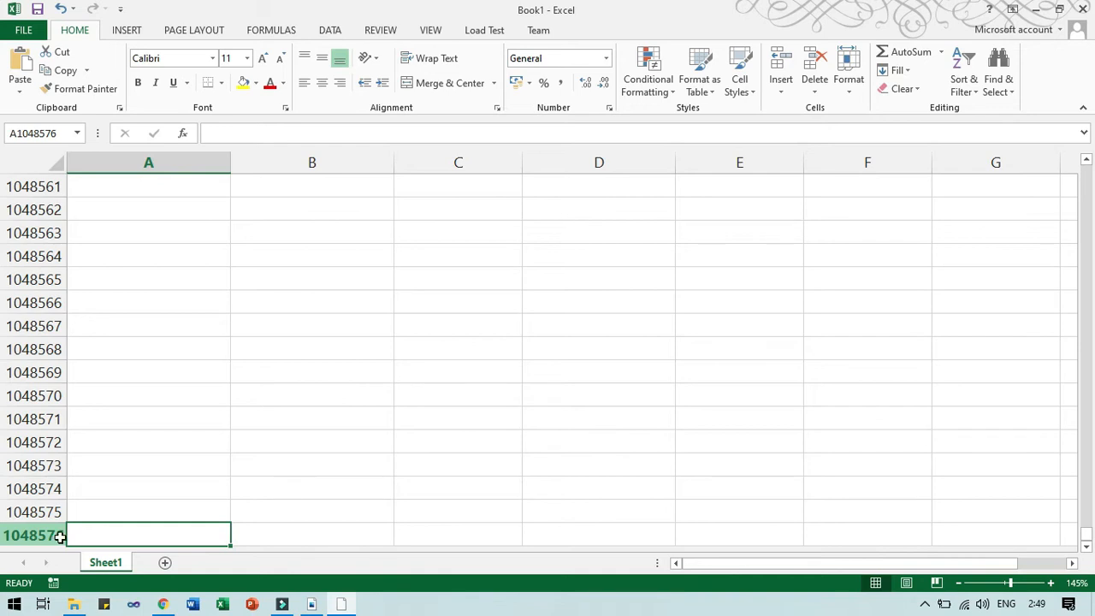
{"action": "key", "text": "ctrl+Home"}
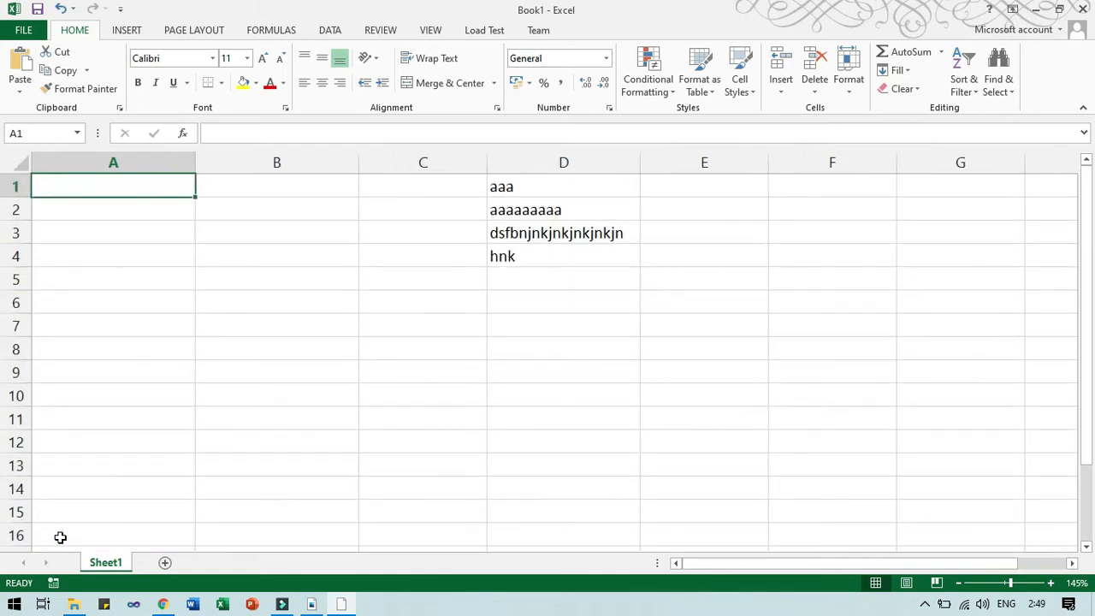
{"action": "key", "text": "alt+Tab"}
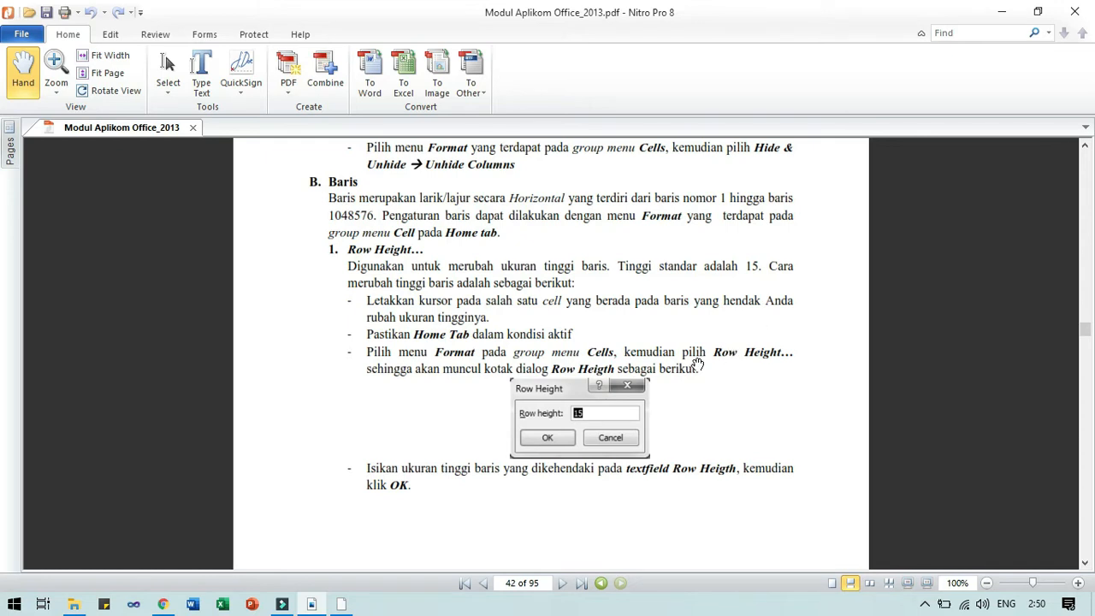
Switch back to the Excel workbook after reading the Row Height steps.
{"action": "key", "text": "alt+Tab"}
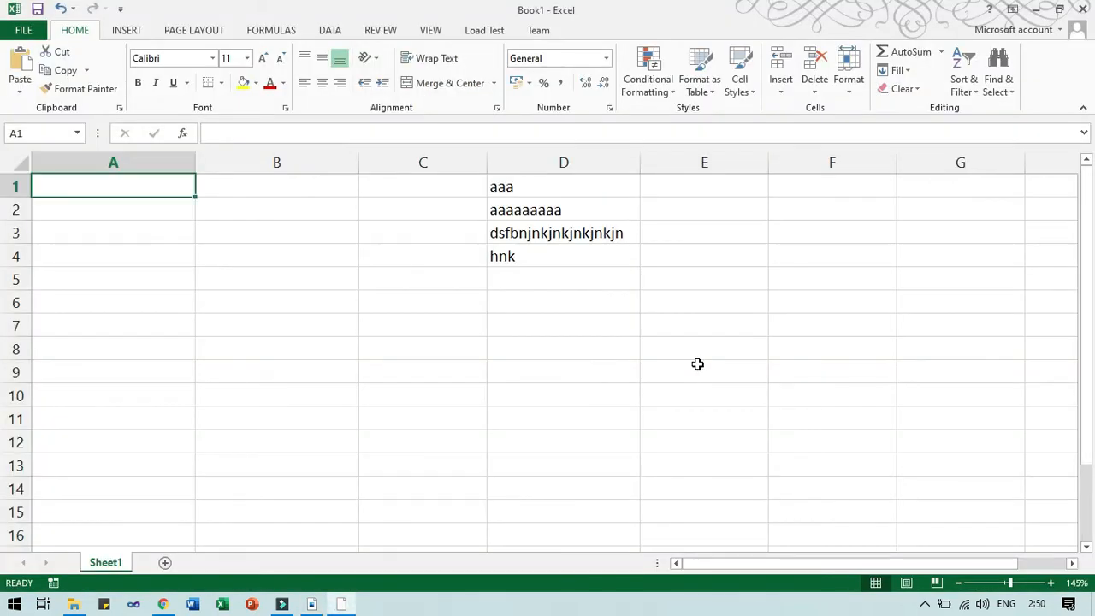
{"action": "left_click", "coordinate": [140, 213]}
{"action": "left_click_drag", "start_coordinate": [239, 213], "coordinate": [274, 284]}
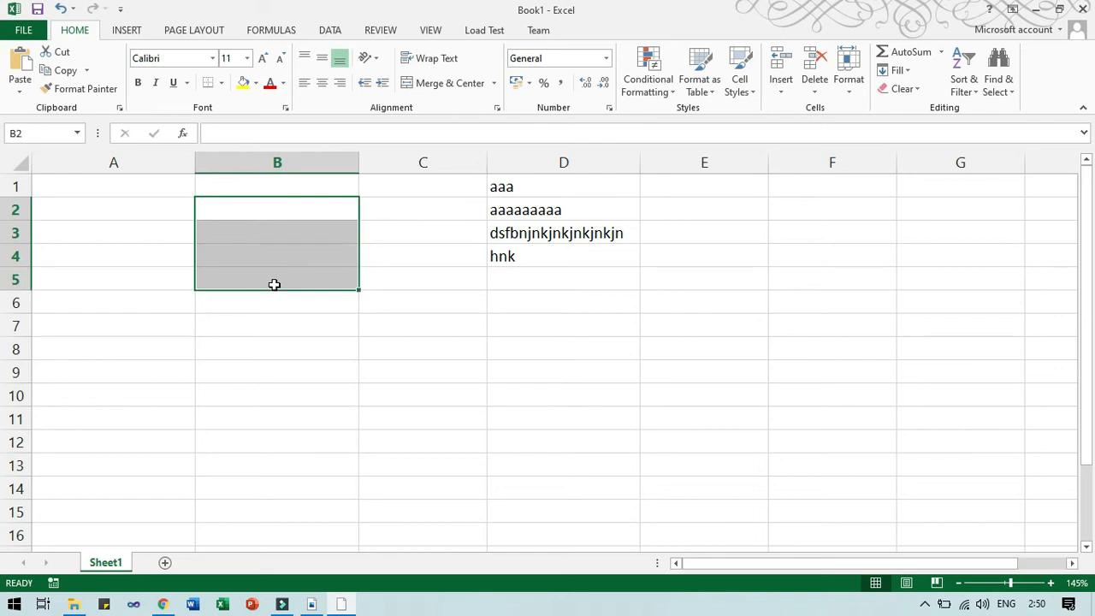
{"action": "left_click", "coordinate": [346, 214]}
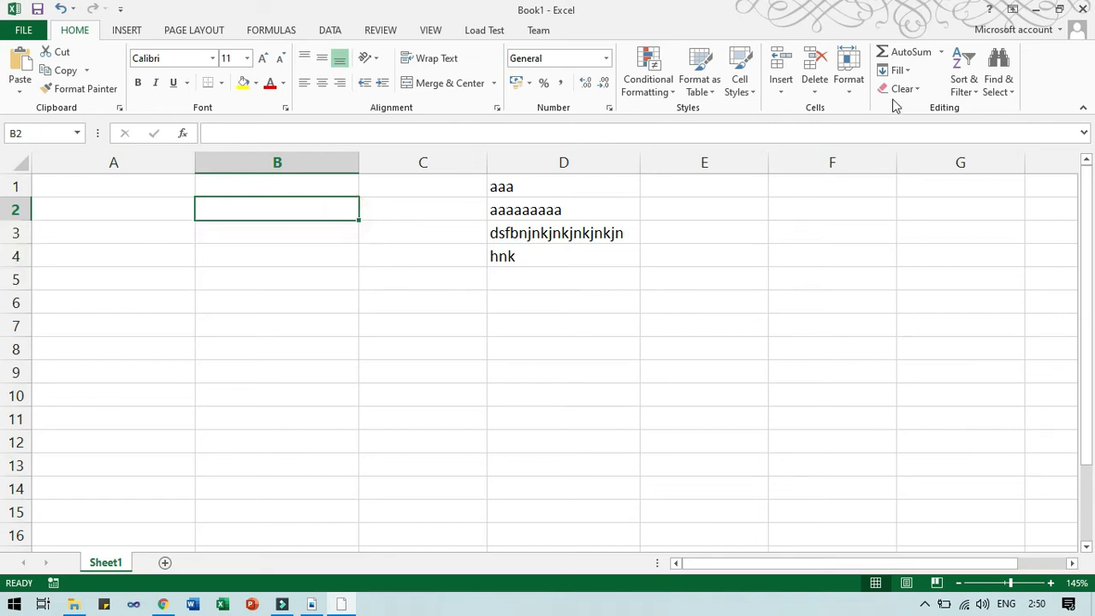
{"action": "left_click", "coordinate": [848, 76]}
{"action": "mouse_move", "coordinate": [886, 244]}
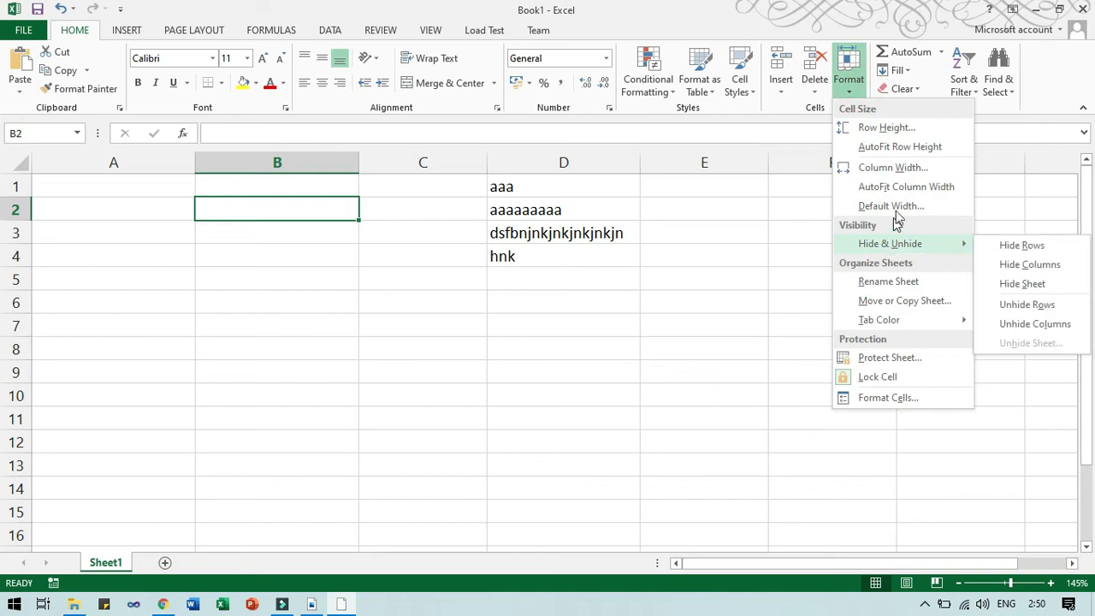
{"action": "left_click", "coordinate": [909, 127]}
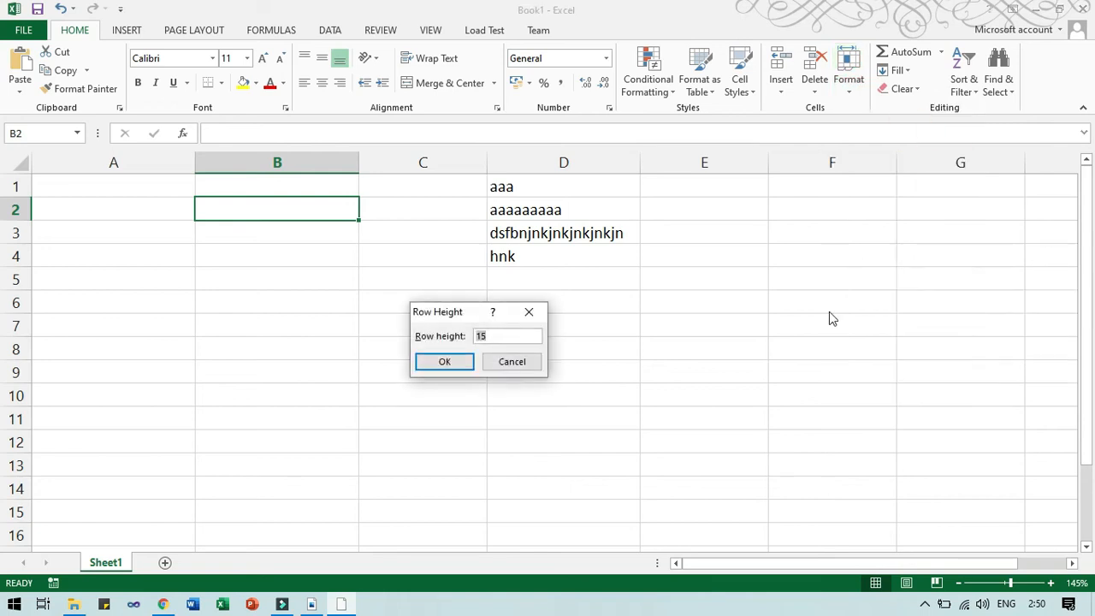
{"action": "left_click", "coordinate": [497, 339]}
{"action": "key", "text": "BackSpace"}
{"action": "key", "text": "BackSpace"}
{"action": "type", "text": "25"}
{"action": "left_click", "coordinate": [452, 368]}
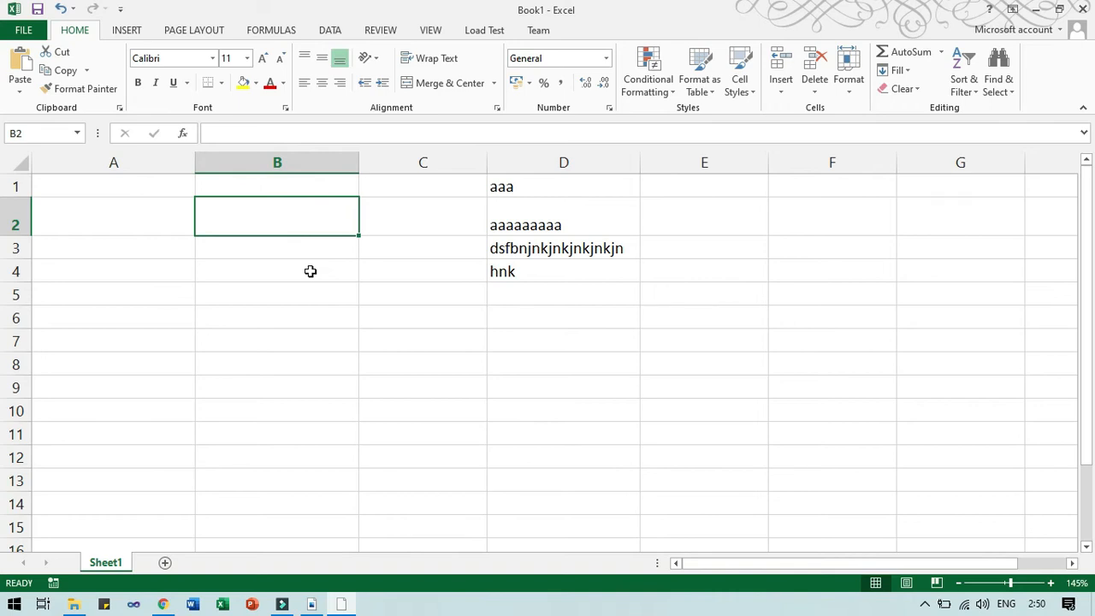
{"action": "key", "text": "ctrl+z"}
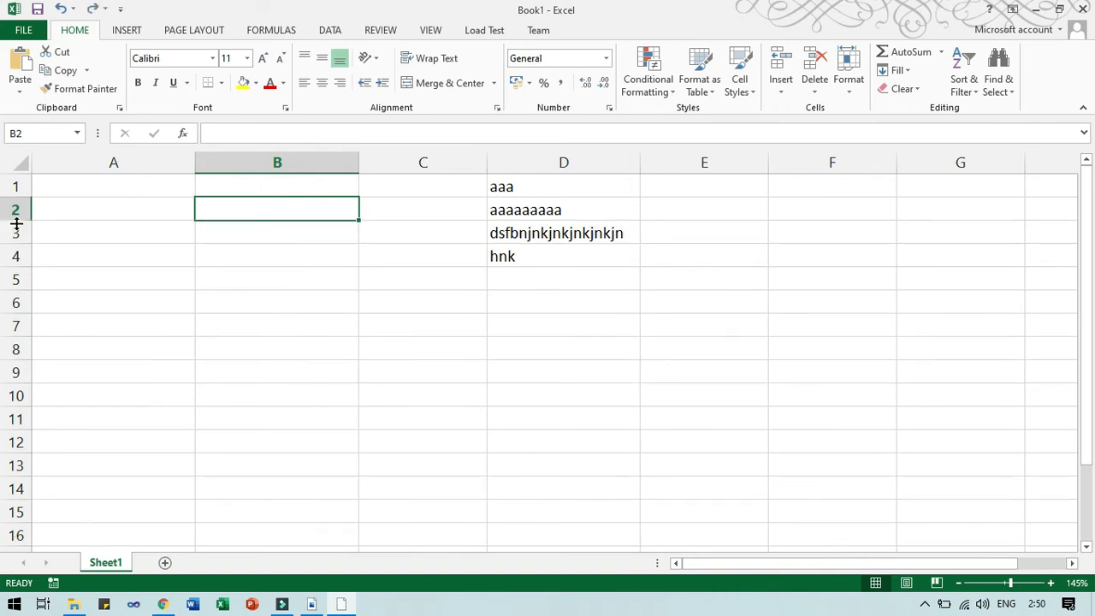
Drag rows 2 and 4 taller, undoing the first and double-click fitting row 4 back.
{"action": "left_click_drag", "start_coordinate": [18, 221], "coordinate": [27, 291]}
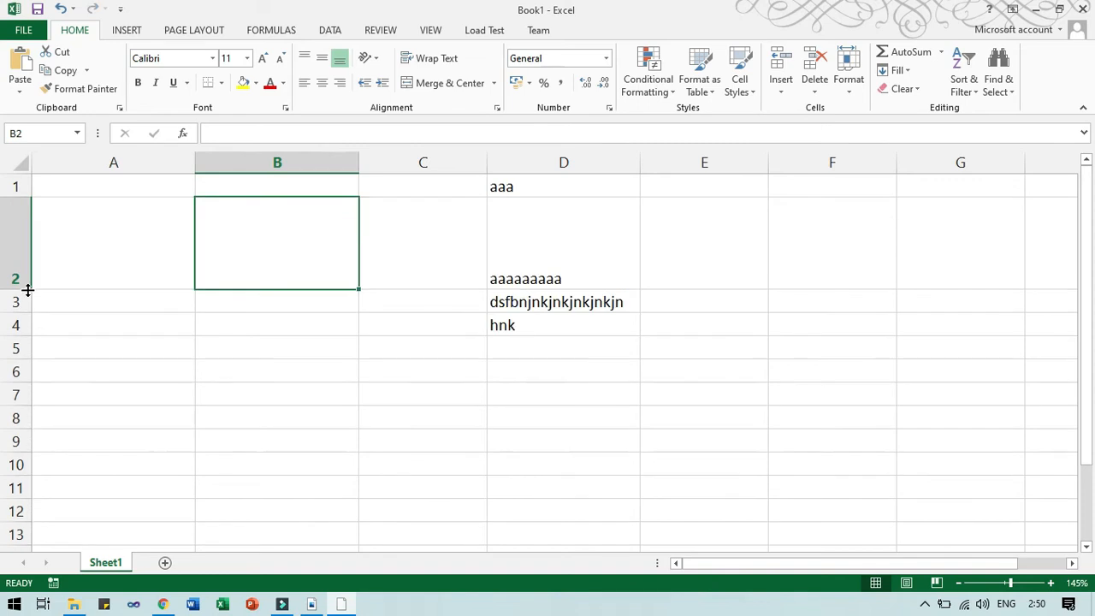
{"action": "key", "text": "ctrl+z"}
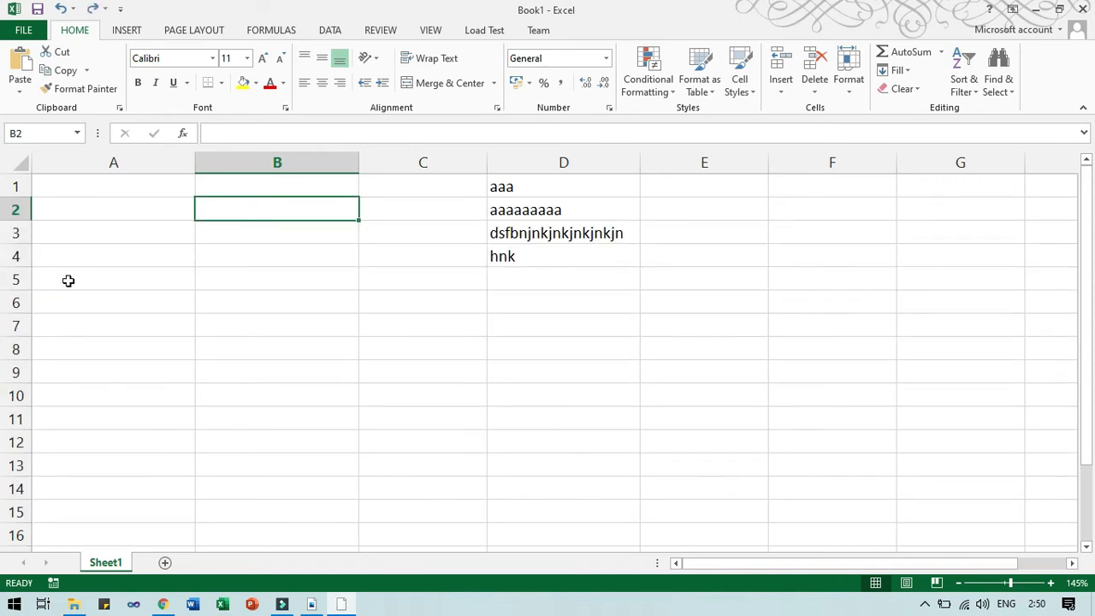
{"action": "left_click_drag", "start_coordinate": [223, 206], "coordinate": [220, 265]}
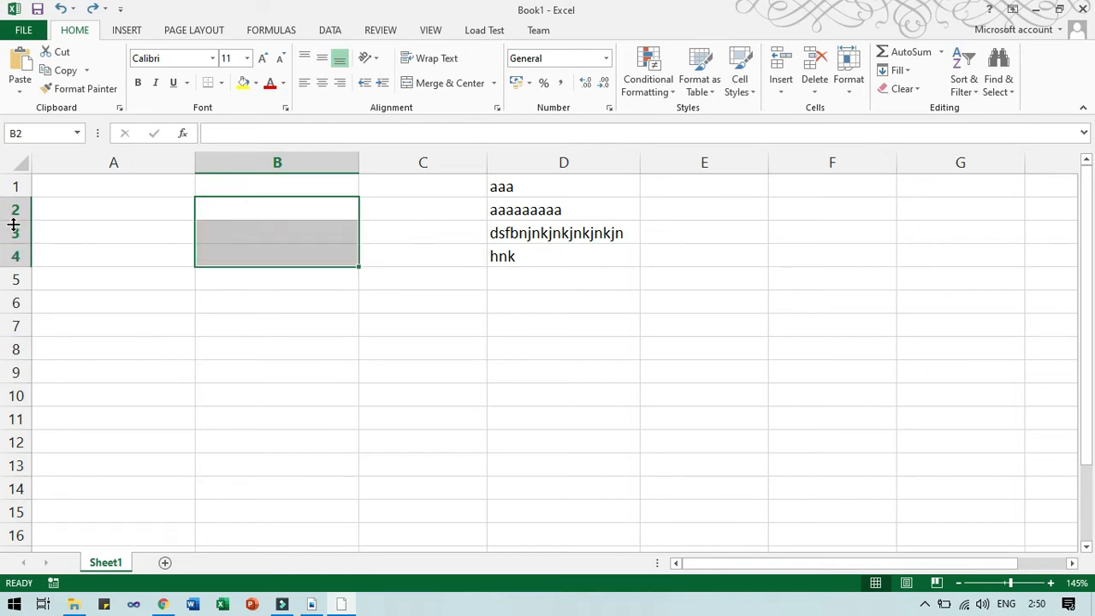
{"action": "left_click_drag", "start_coordinate": [23, 266], "coordinate": [29, 319]}
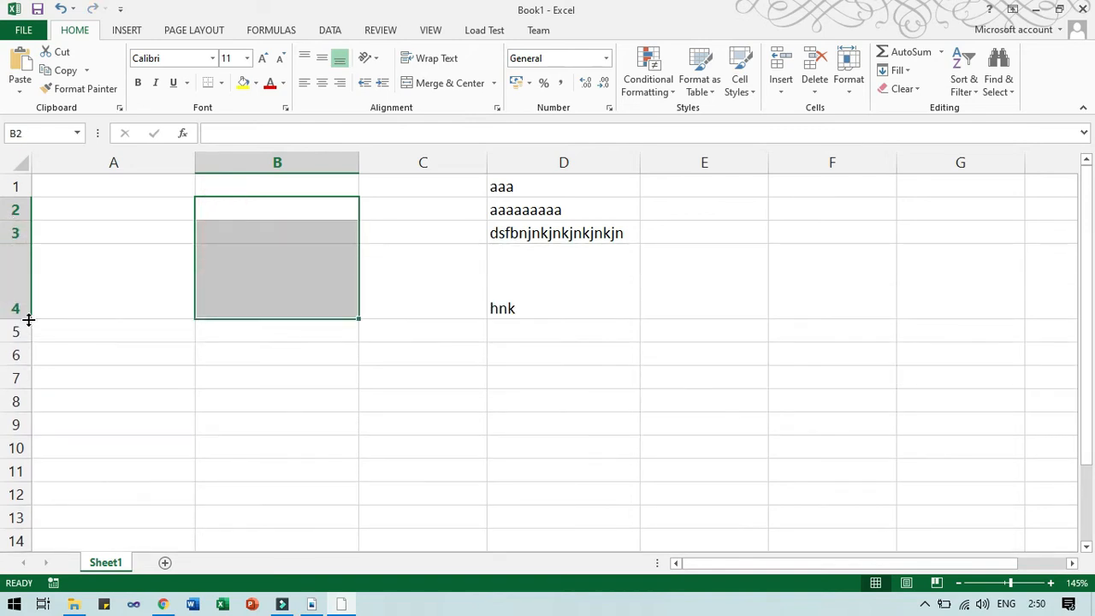
{"action": "double_click", "coordinate": [28, 319]}
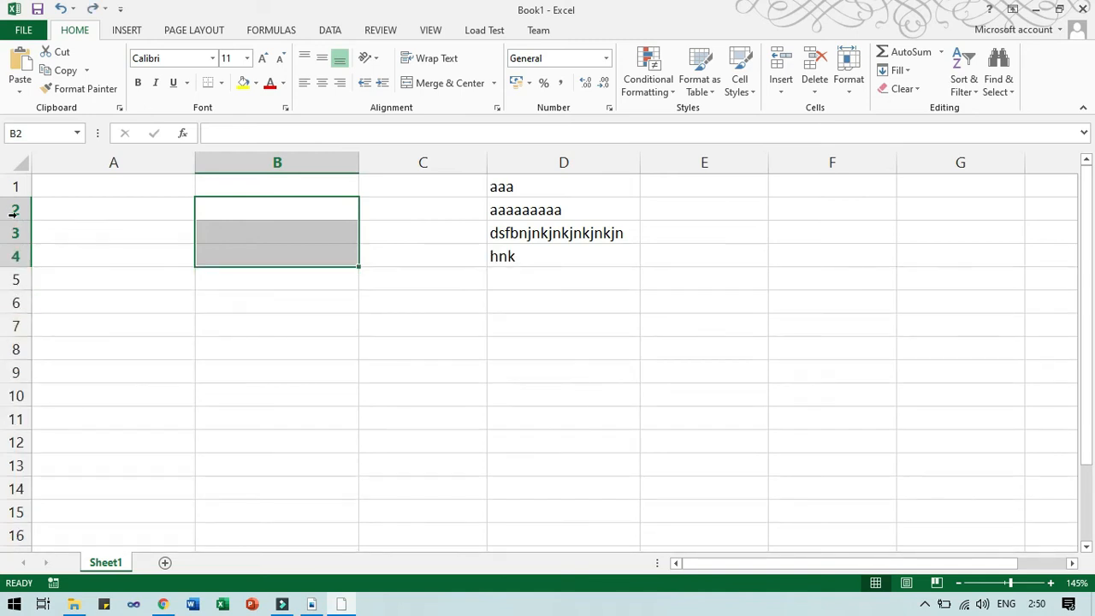
Give rows 2–4 one taller height, undo it to default, then switch to Nitro.
{"action": "left_click_drag", "start_coordinate": [12, 210], "coordinate": [12, 301]}
{"action": "left_click_drag", "start_coordinate": [13, 353], "coordinate": [13, 350]}
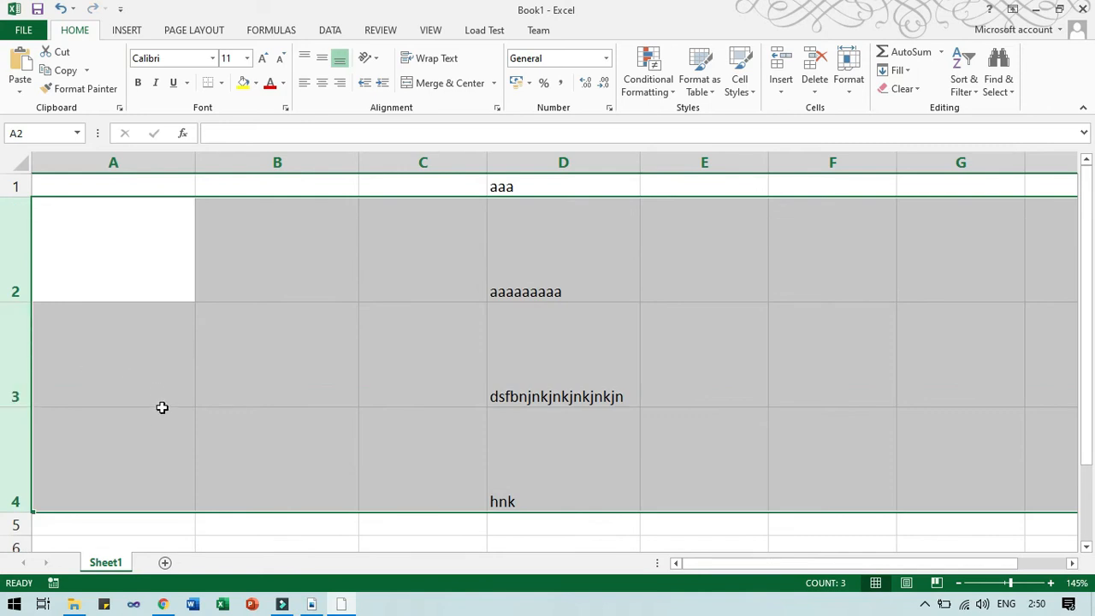
{"action": "key", "text": "ctrl+z"}
{"action": "left_click", "coordinate": [207, 375]}
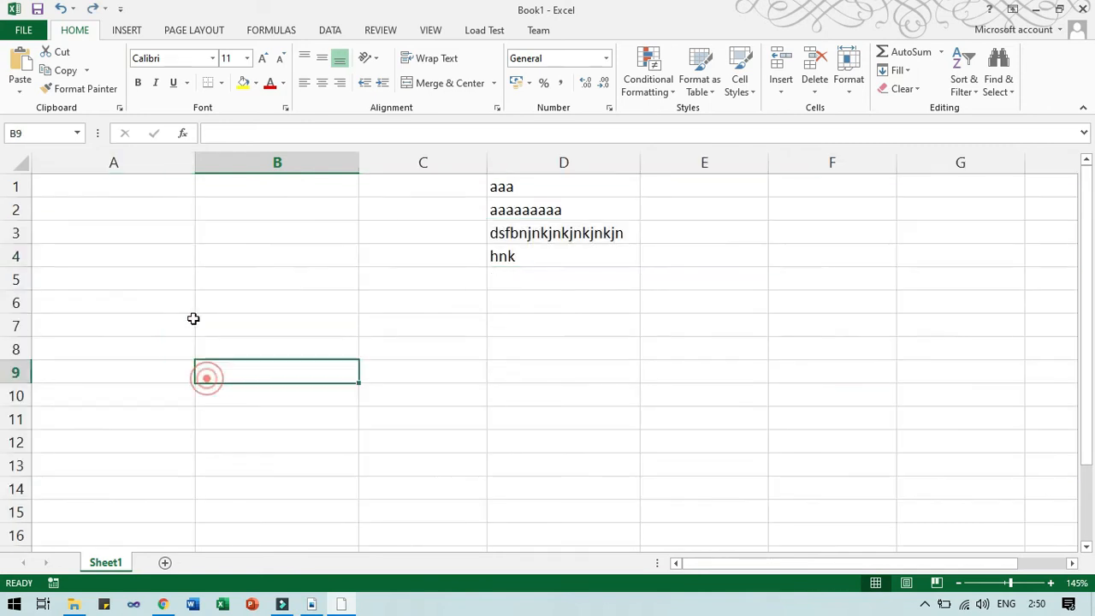
{"action": "key", "text": "alt+Tab"}
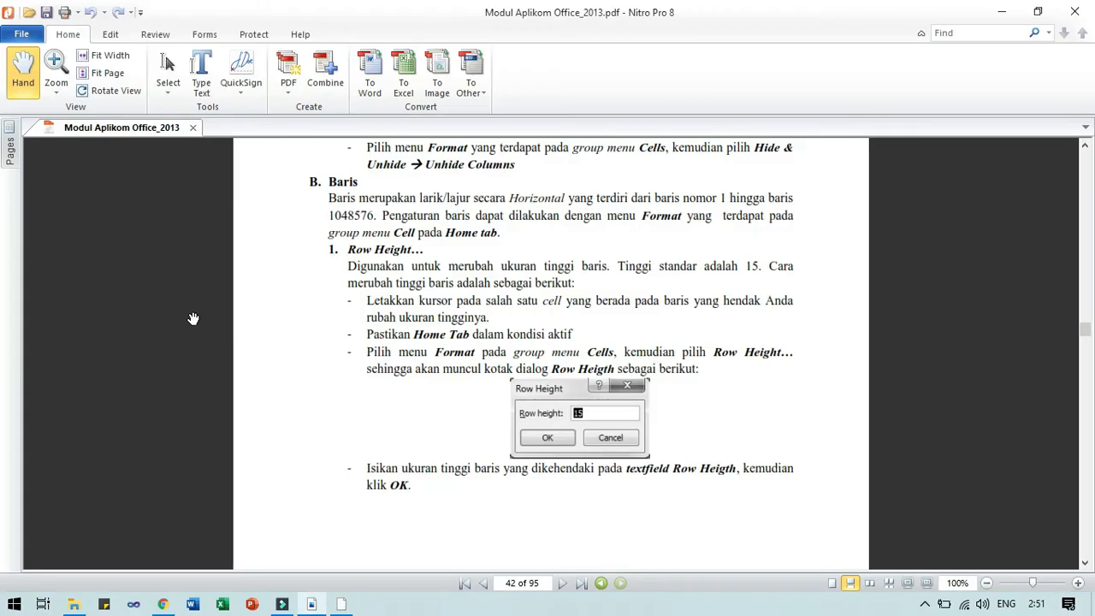
Scroll page 43 through the row-resizing steps to AutoFit Row Height, then return to Excel.
{"action": "scroll", "coordinate": [441, 444], "scroll_direction": "down", "scroll_amount": 5}
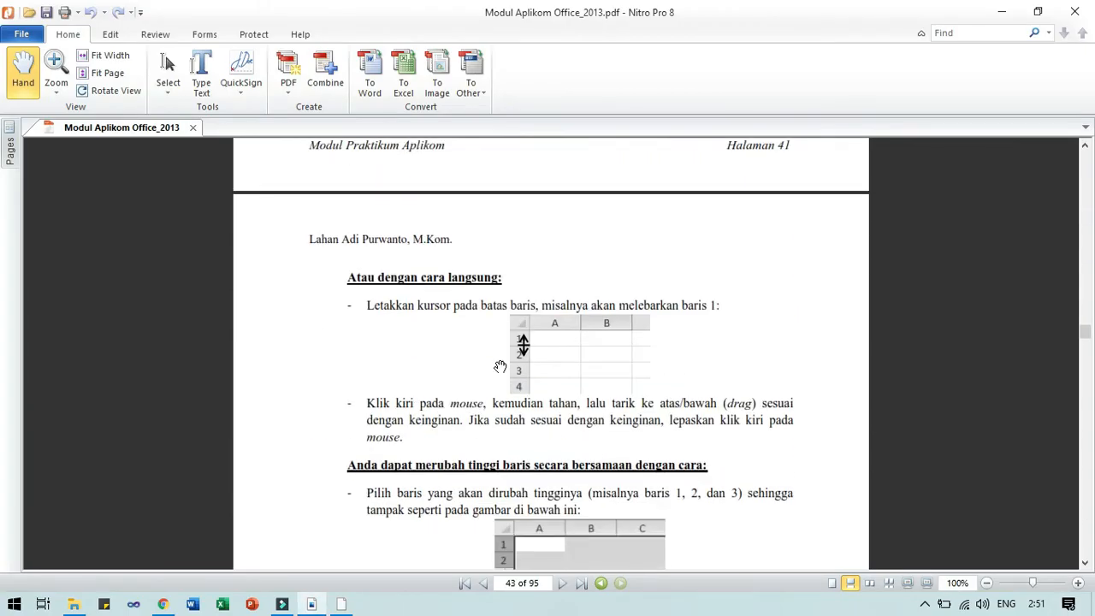
{"action": "scroll", "coordinate": [506, 379], "scroll_direction": "down", "scroll_amount": 3}
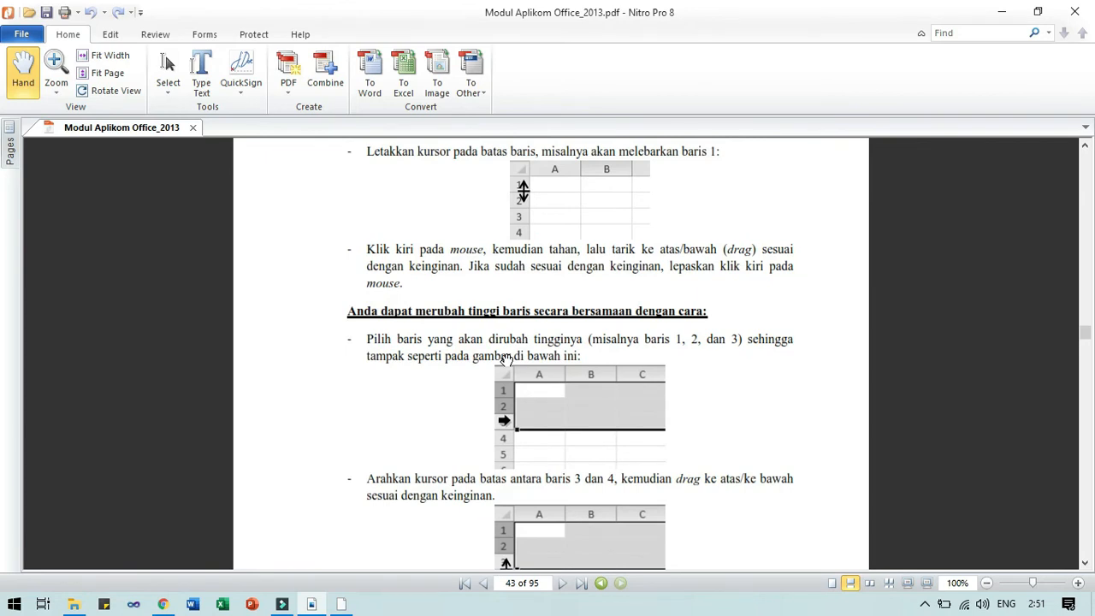
{"action": "scroll", "coordinate": [506, 359], "scroll_direction": "down", "scroll_amount": 5}
{"action": "scroll", "coordinate": [508, 351], "scroll_direction": "up", "scroll_amount": 7}
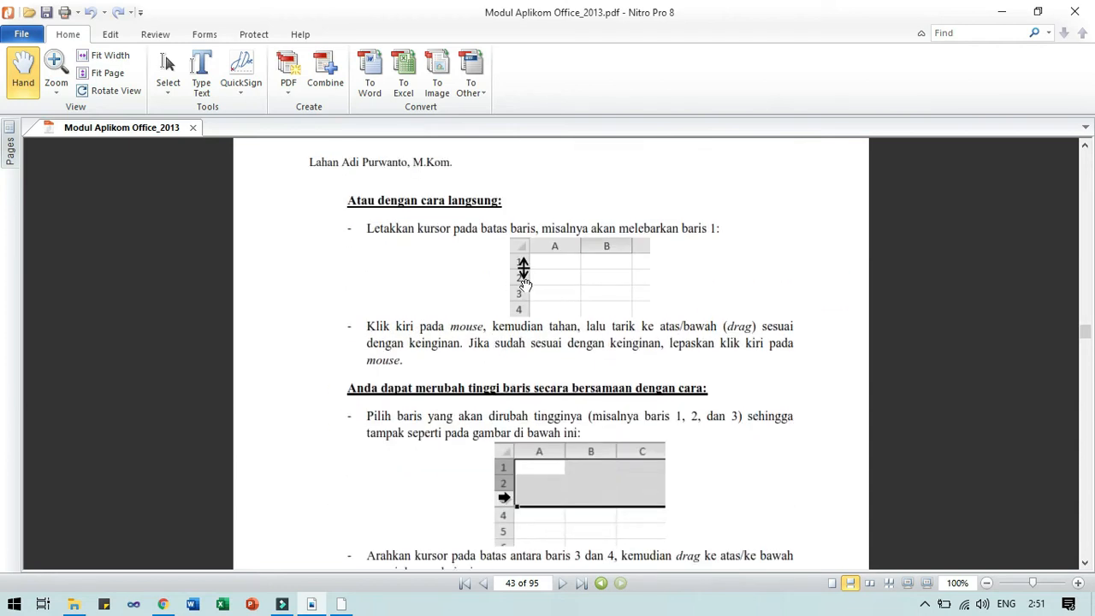
{"action": "scroll", "coordinate": [509, 351], "scroll_direction": "down", "scroll_amount": 3}
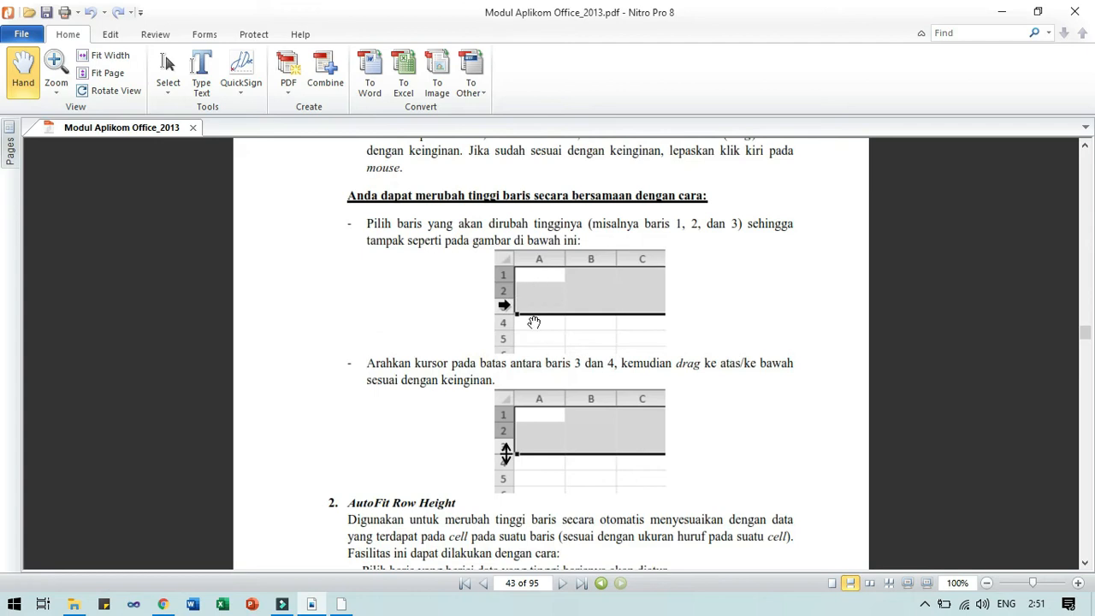
{"action": "scroll", "coordinate": [532, 335], "scroll_direction": "down", "scroll_amount": 3}
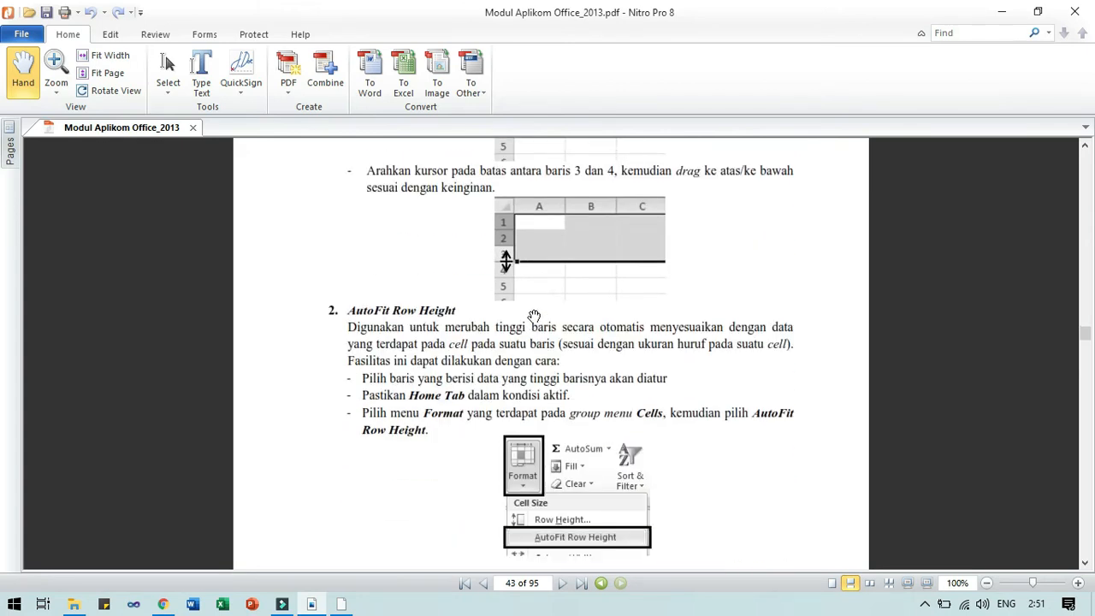
{"action": "scroll", "coordinate": [530, 314], "scroll_direction": "down", "scroll_amount": 1}
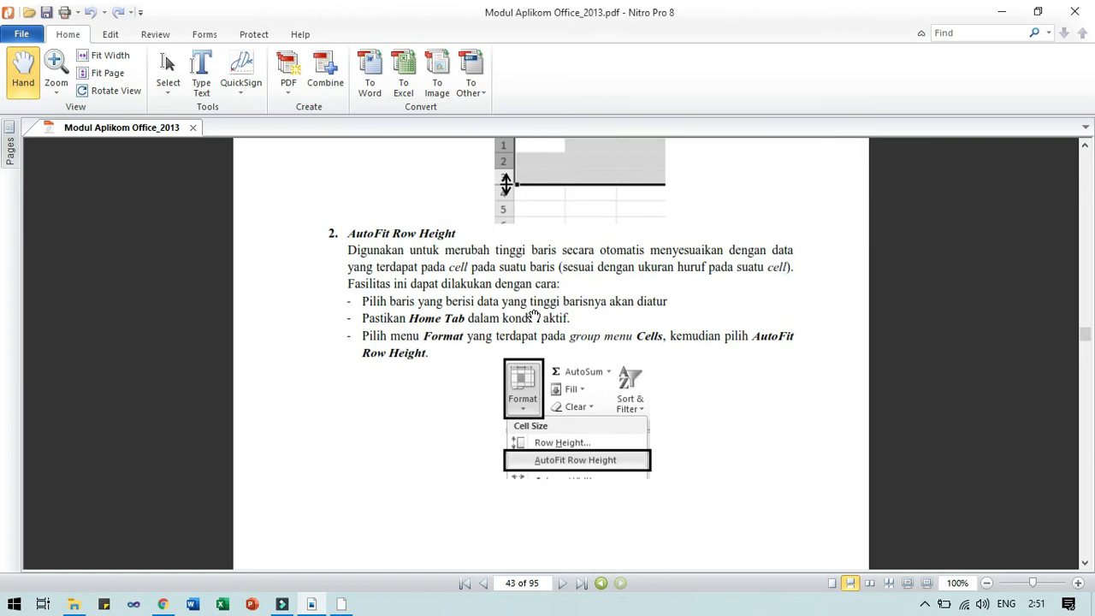
{"action": "key", "text": "alt+Tab"}
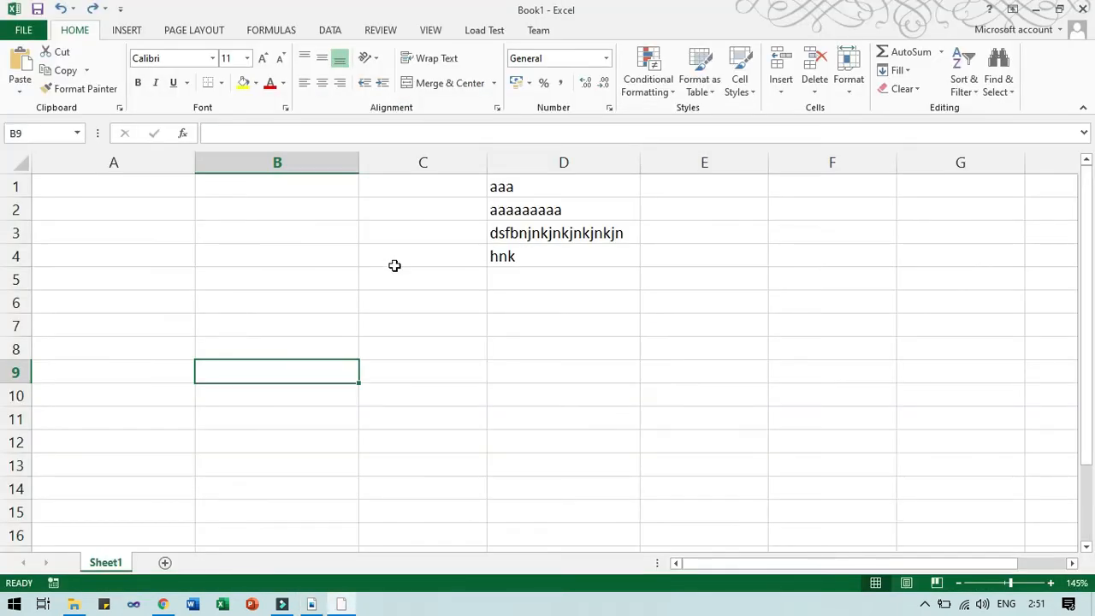
Enter a long letter string in B3, apply Wrap Text, and drag row 3 back to single-line height.
{"action": "left_click", "coordinate": [277, 231]}
{"action": "type", "text": "jnkjkjnjkn"}
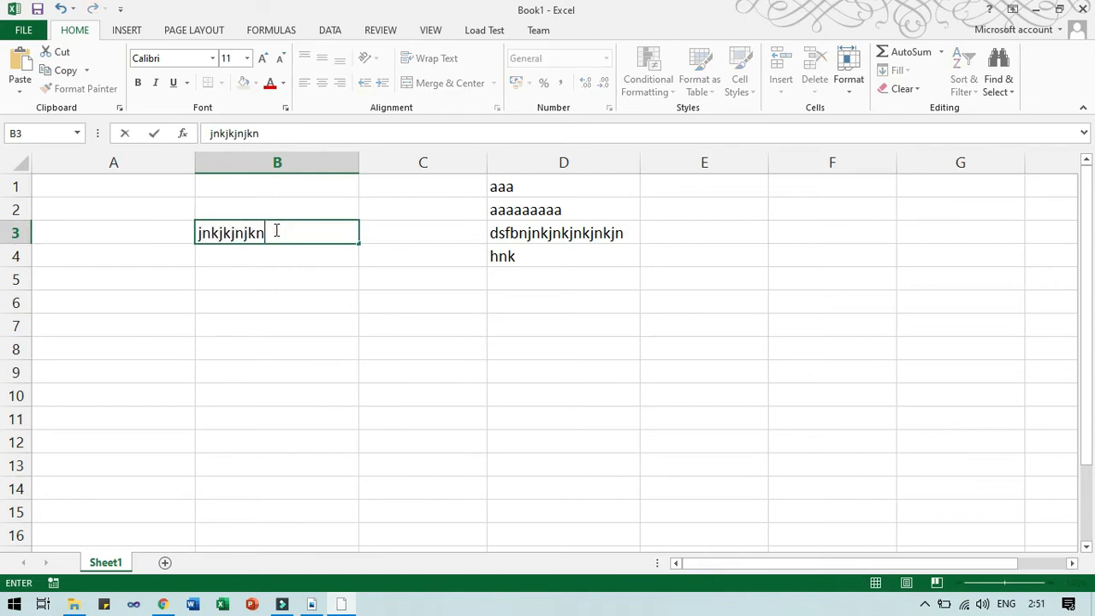
{"action": "type", "text": "kjnkjgtydfjbjvhbjh"}
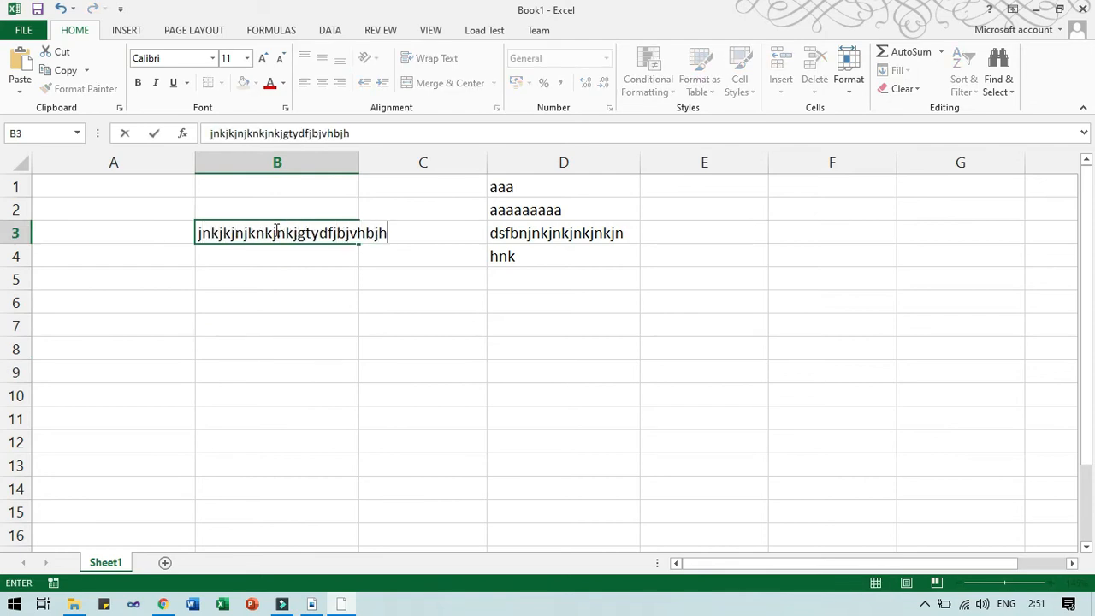
{"action": "type", "text": "jhbjhbhb"}
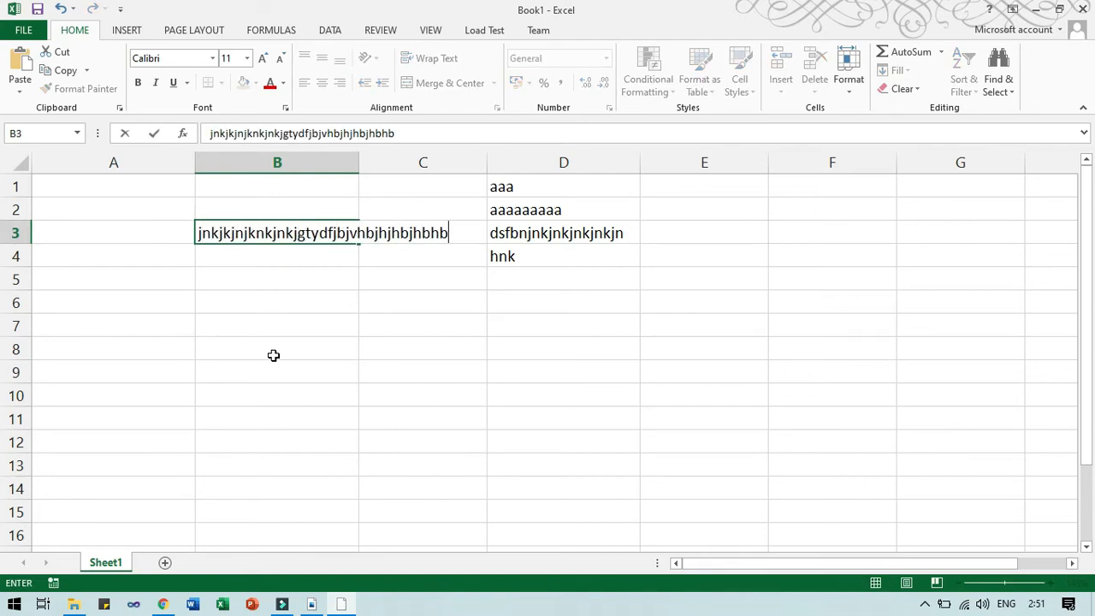
{"action": "left_click", "coordinate": [273, 355]}
{"action": "left_click", "coordinate": [290, 233]}
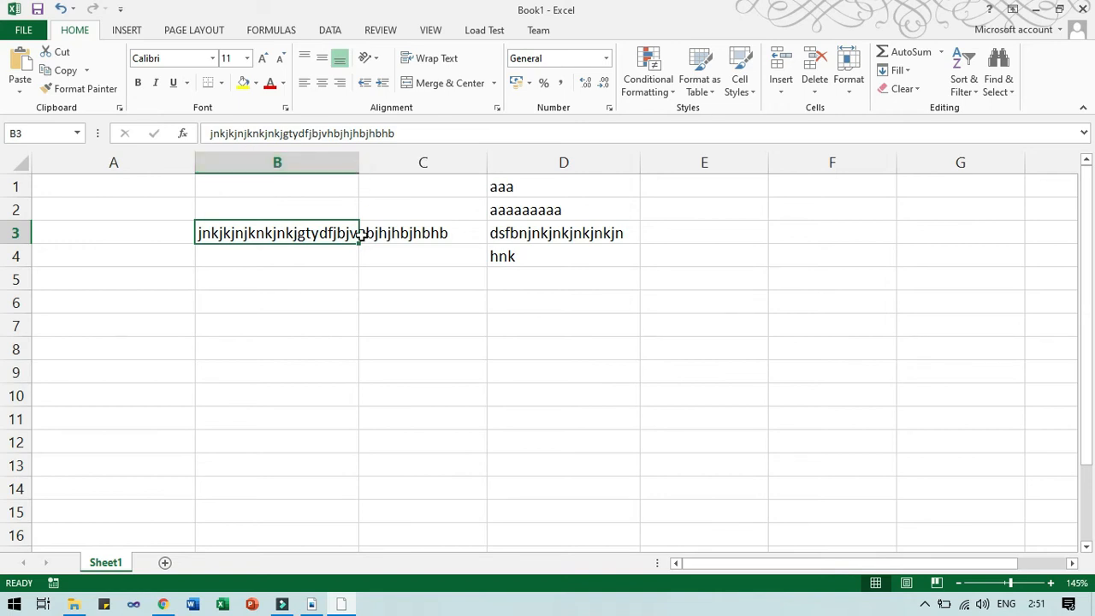
{"action": "left_click", "coordinate": [421, 61]}
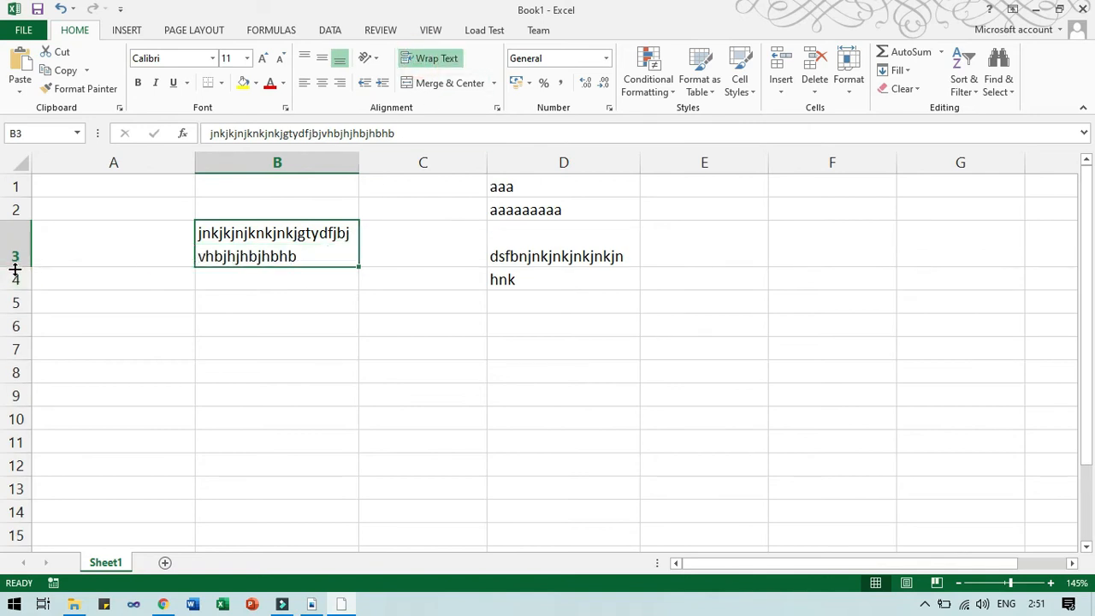
{"action": "left_click_drag", "start_coordinate": [14, 266], "coordinate": [15, 245]}
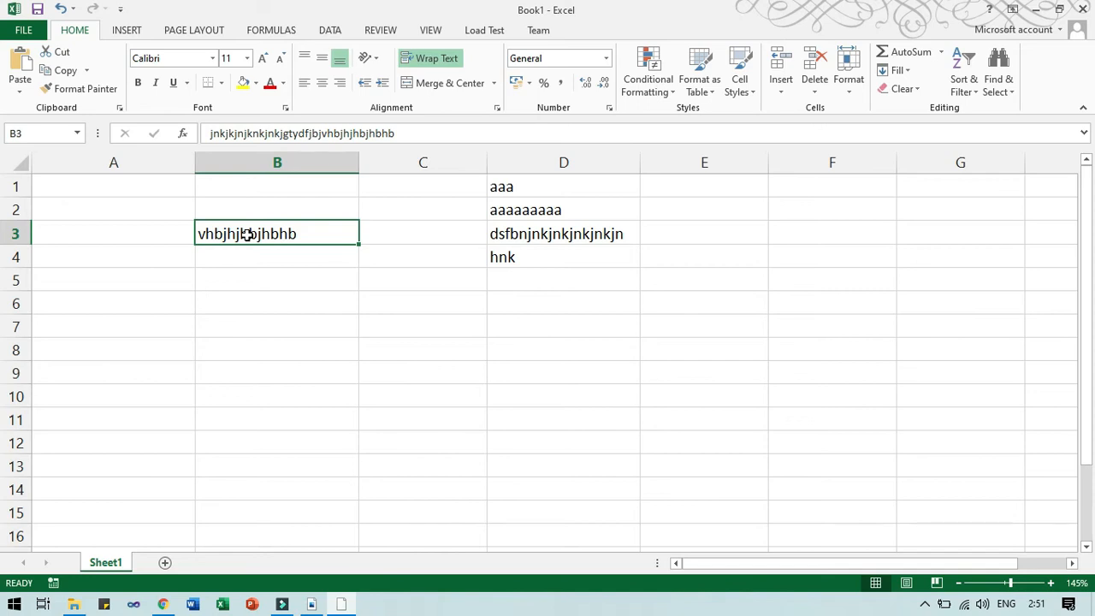
Select row 3 and apply Format > AutoFit Row Height to show both wrapped lines.
{"action": "left_click", "coordinate": [14, 233]}
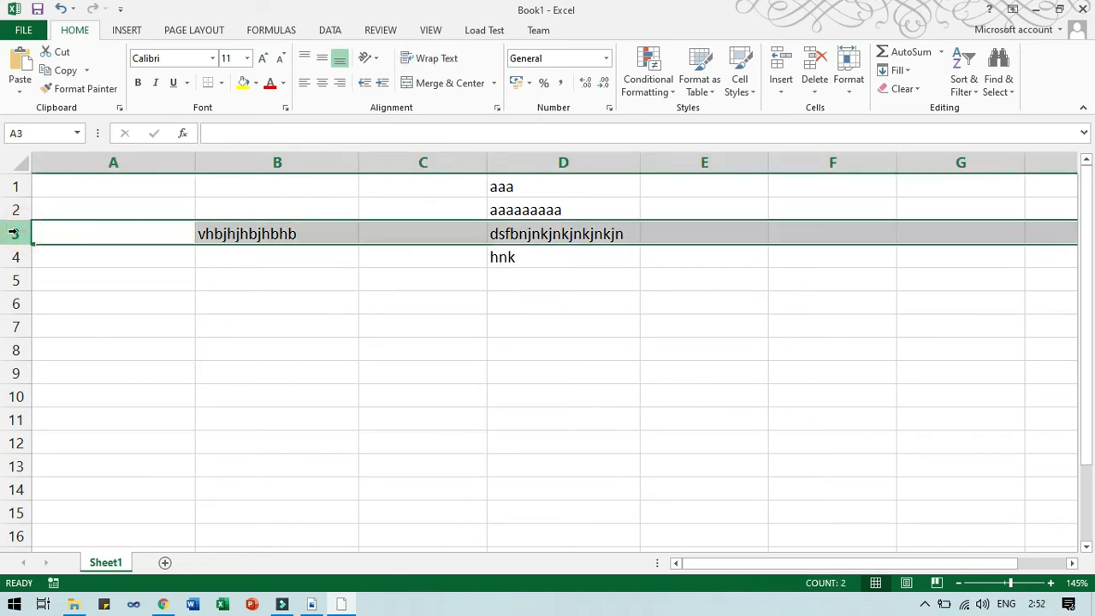
{"action": "left_click", "coordinate": [849, 81]}
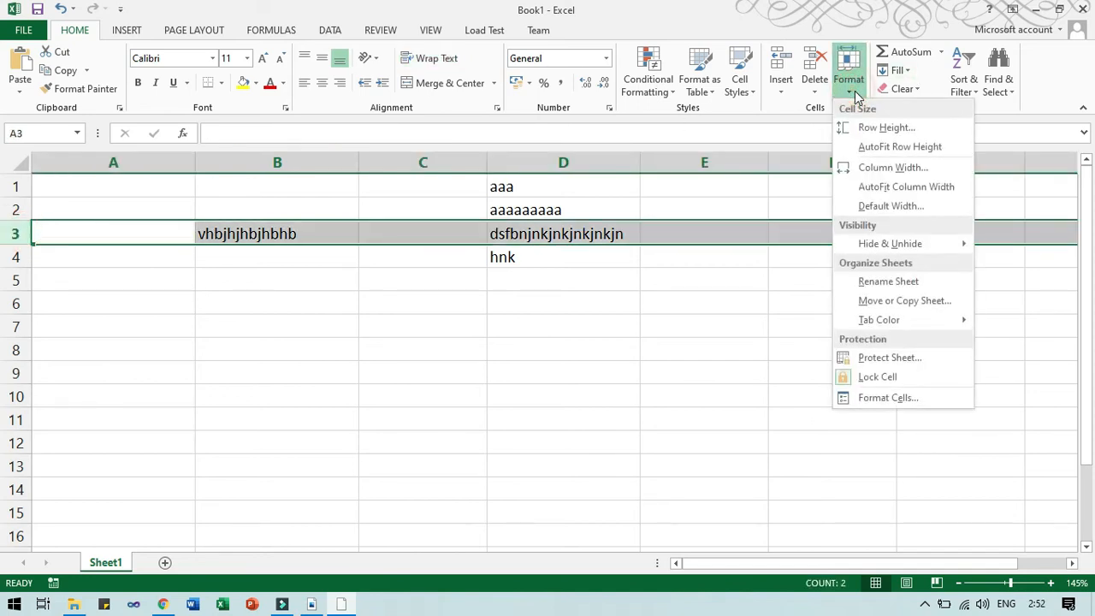
{"action": "left_click", "coordinate": [876, 148]}
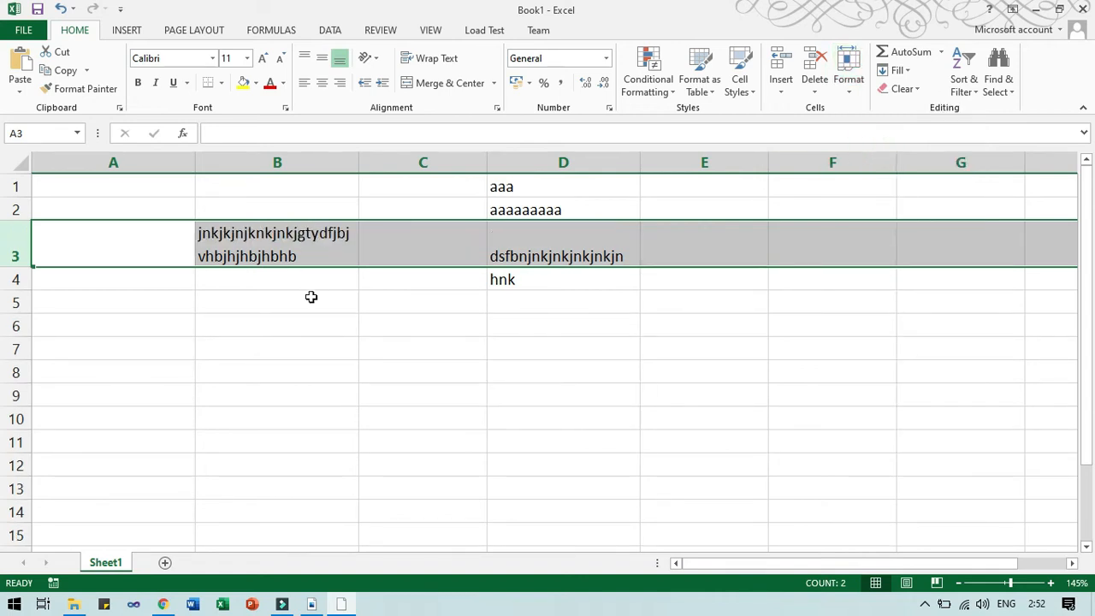
{"action": "key", "text": "alt+Tab"}
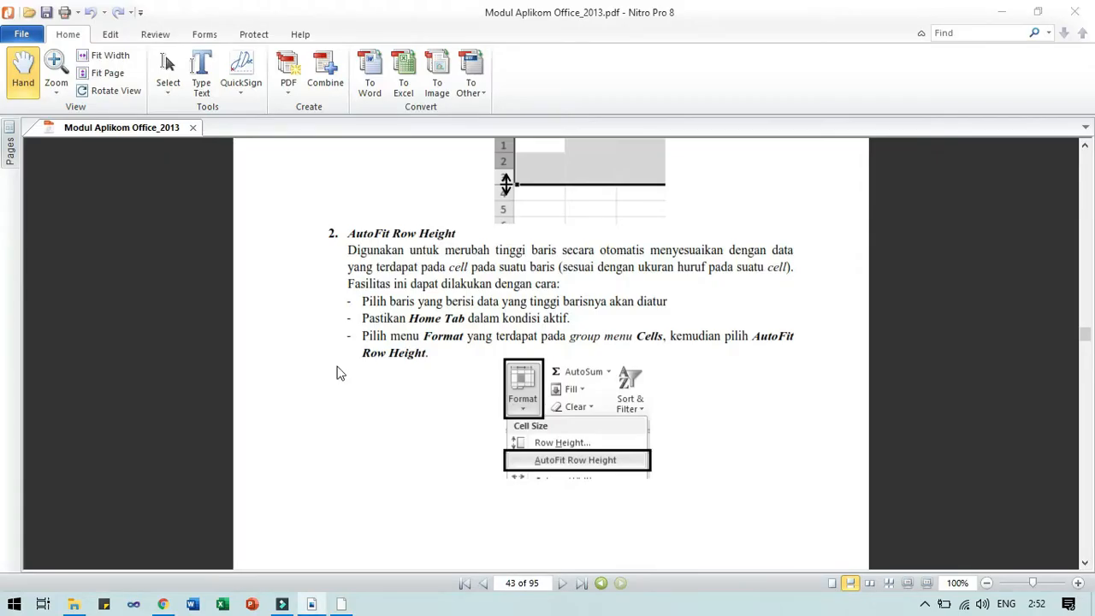
Drag row 3 much taller, AutoFit it back to two lines, then switch to Nitro.
{"action": "key", "text": "alt+Tab"}
{"action": "left_click_drag", "start_coordinate": [13, 268], "coordinate": [13, 334]}
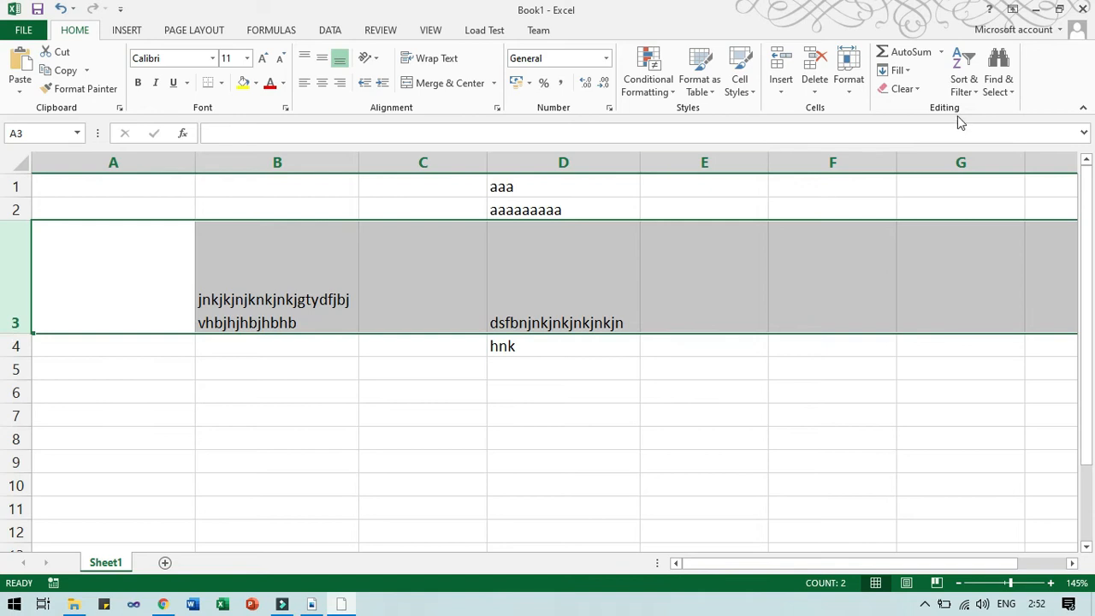
{"action": "left_click", "coordinate": [858, 96]}
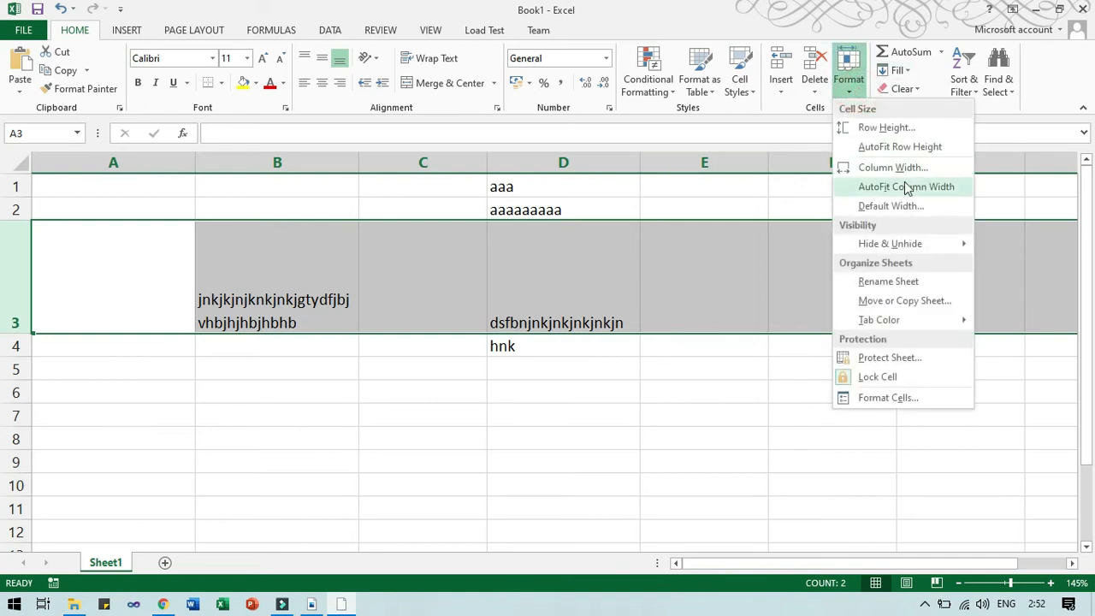
{"action": "left_click", "coordinate": [905, 150]}
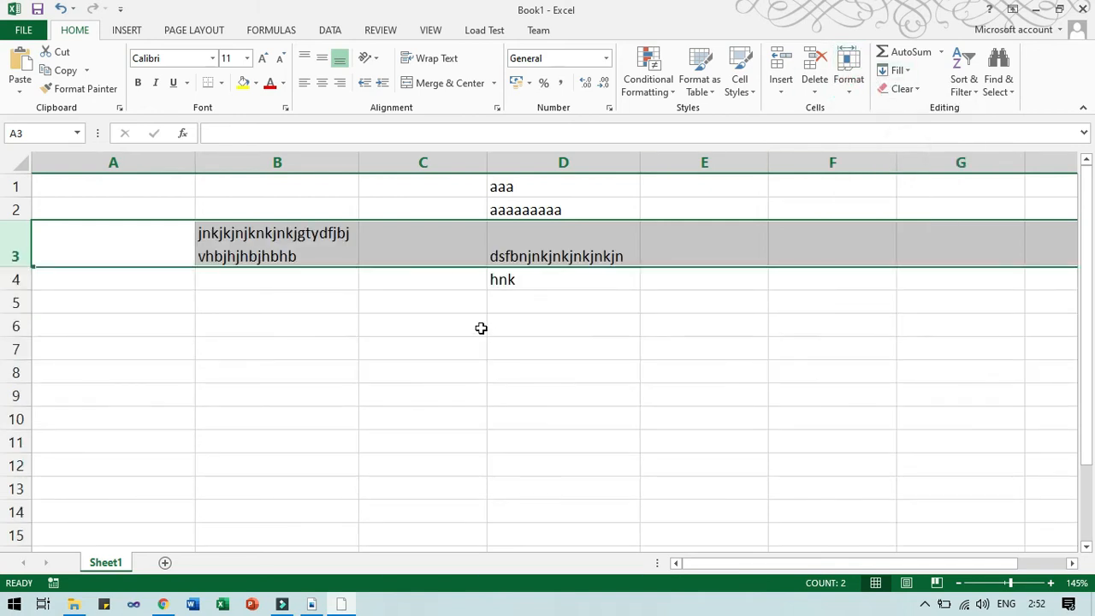
{"action": "key", "text": "alt+Tab"}
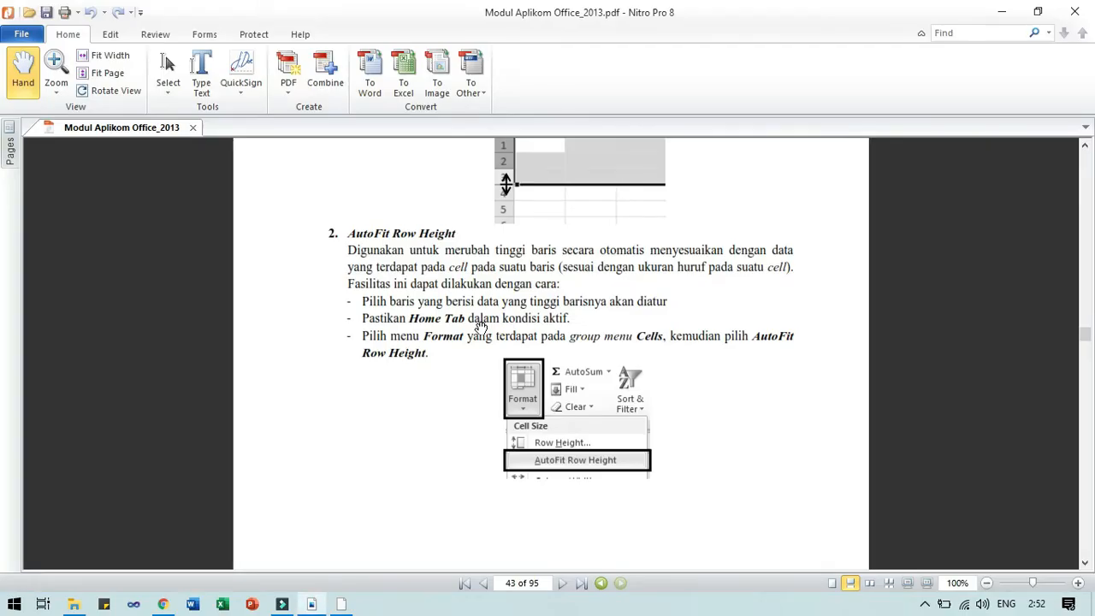
Hide row 3 and unhide it via rows 2–4 using the row-header right-click menu.
{"action": "scroll", "coordinate": [481, 328], "scroll_direction": "down", "scroll_amount": 5}
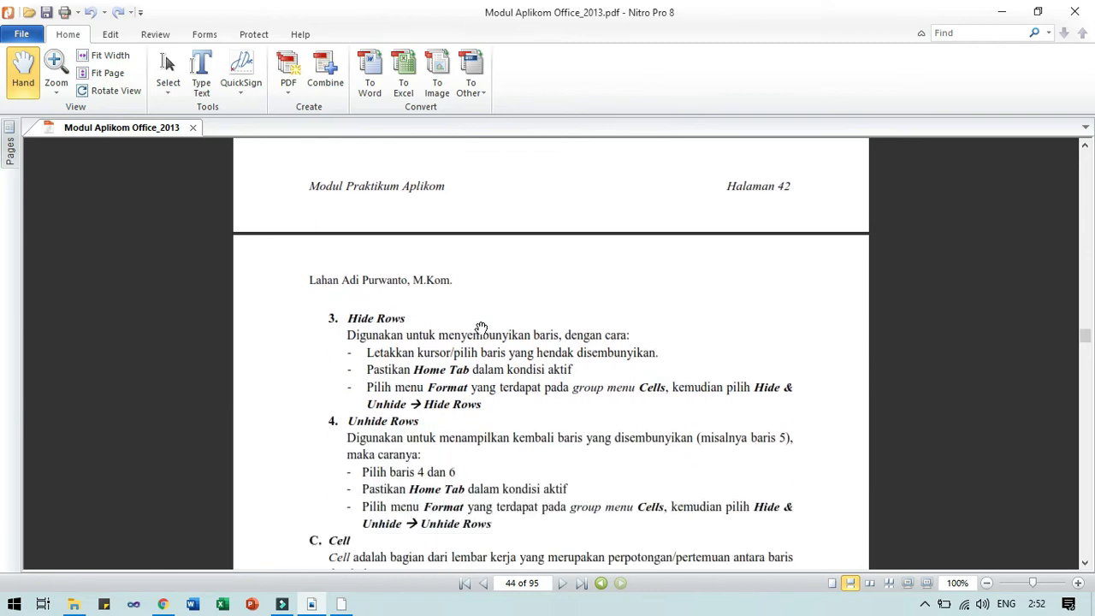
{"action": "key", "text": "alt+Tab"}
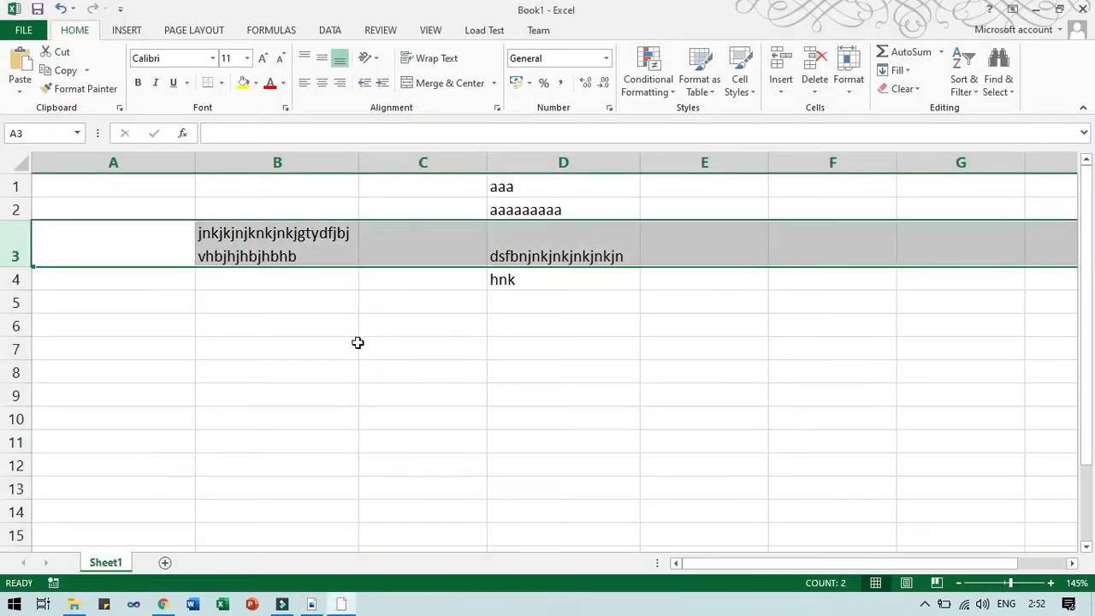
{"action": "right_click", "coordinate": [14, 240]}
{"action": "left_click", "coordinate": [76, 454]}
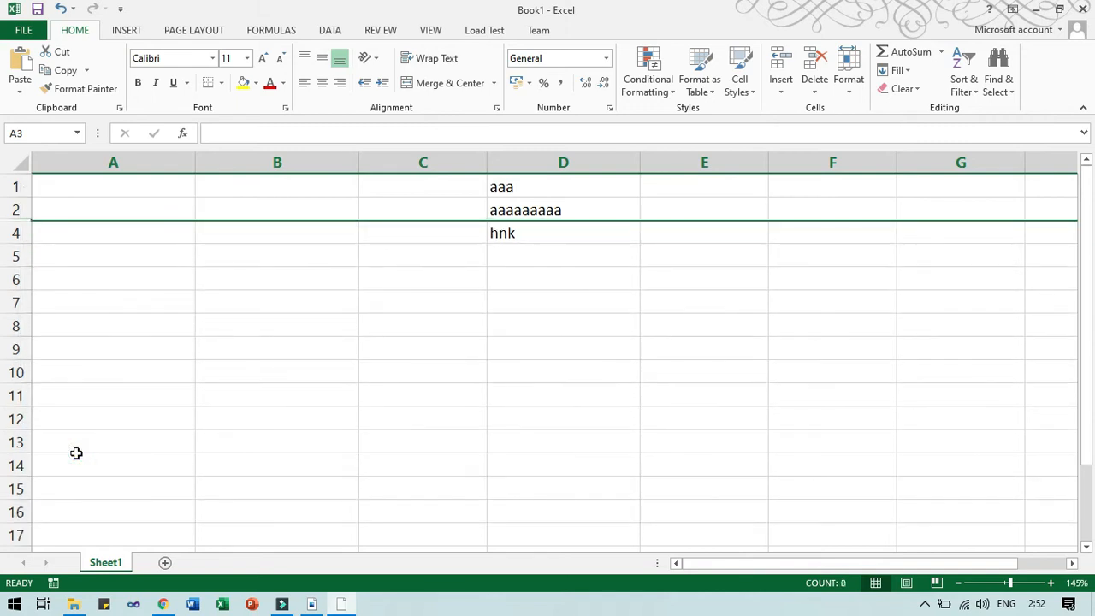
{"action": "left_click_drag", "start_coordinate": [9, 208], "coordinate": [15, 233]}
{"action": "right_click", "coordinate": [14, 232]}
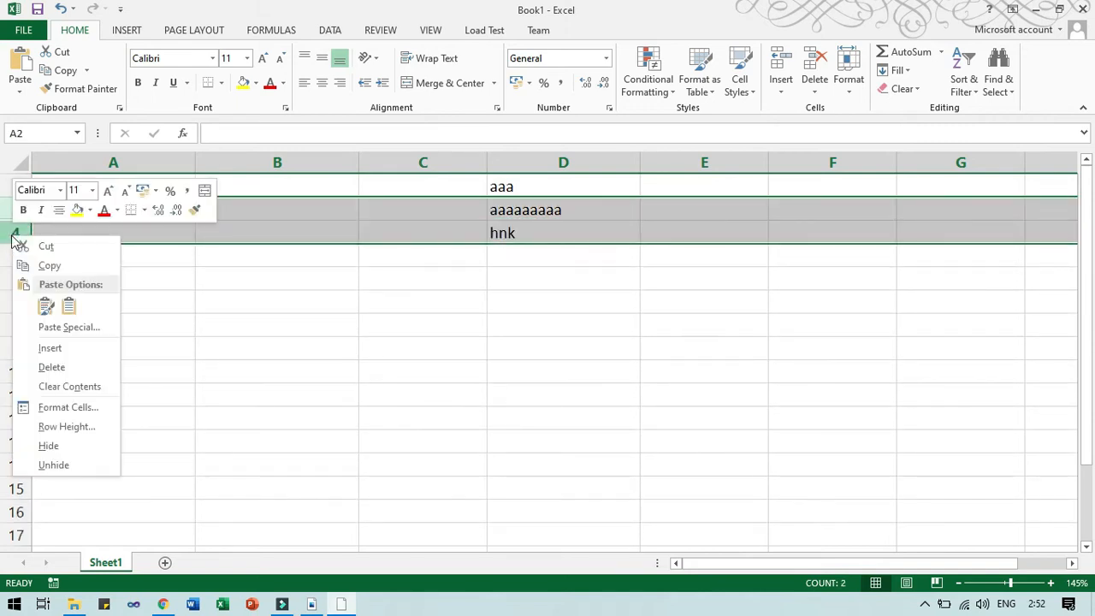
{"action": "left_click", "coordinate": [68, 462]}
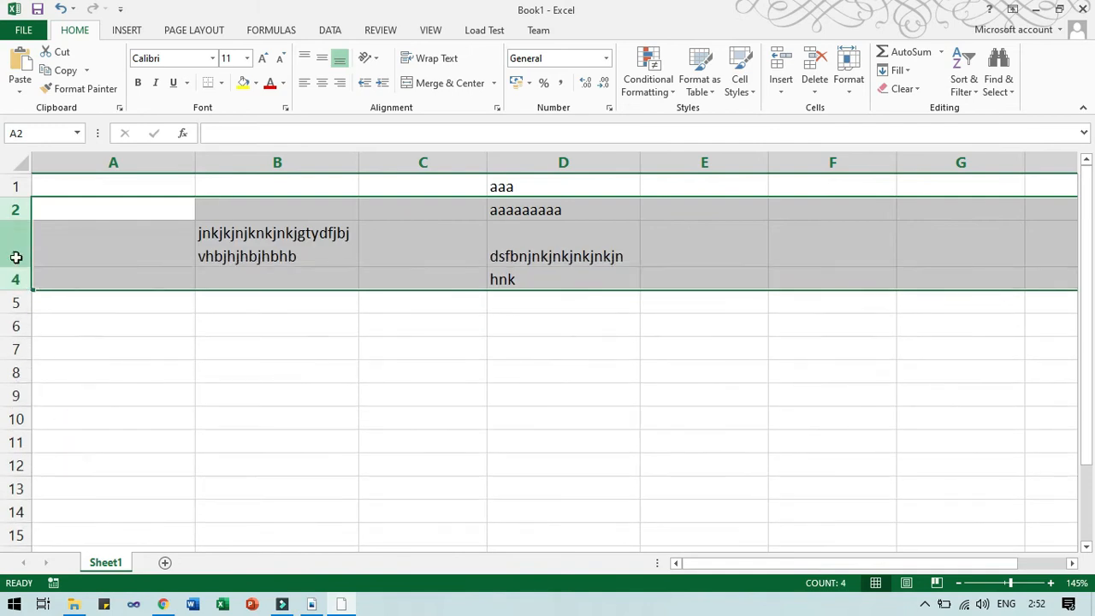
Hide row 3, then unhide it, using Format > Hide & Unhide > Hide Rows / Unhide Rows.
{"action": "left_click", "coordinate": [14, 254]}
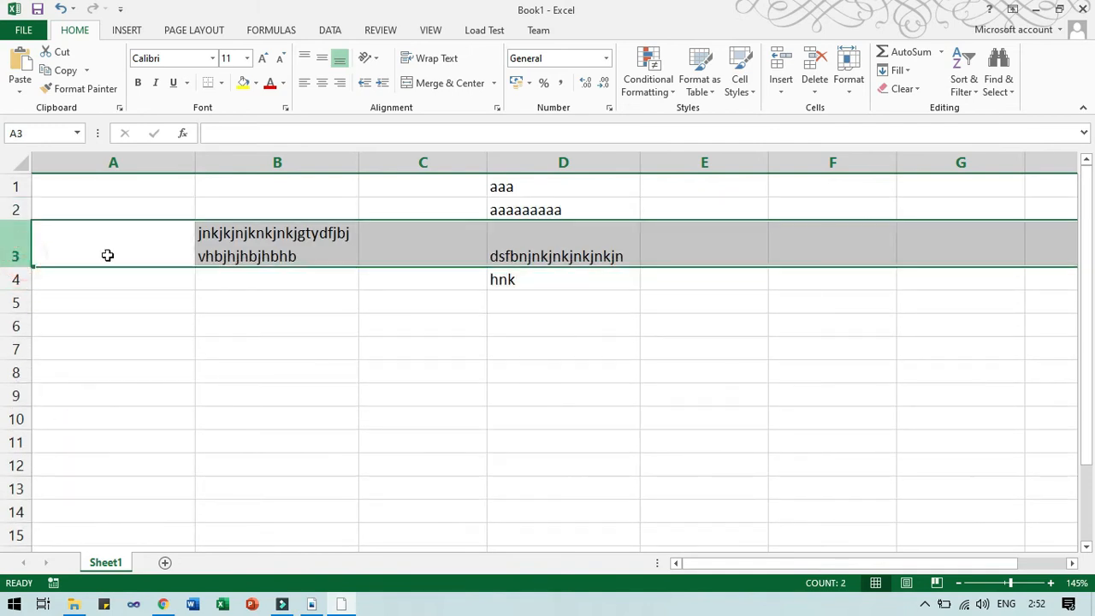
{"action": "left_click", "coordinate": [850, 76]}
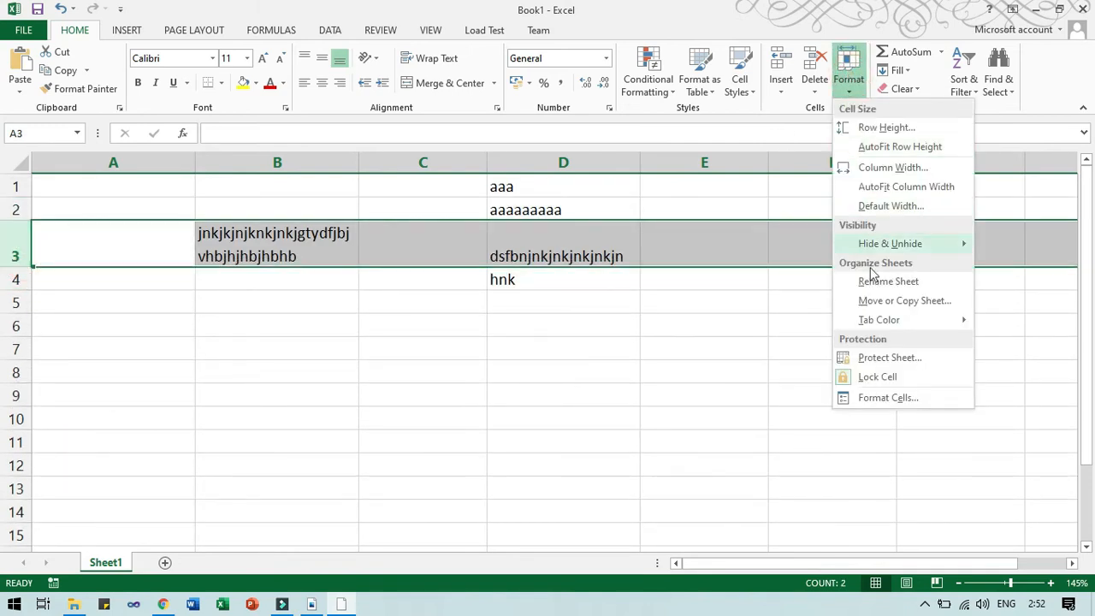
{"action": "left_click", "coordinate": [898, 243]}
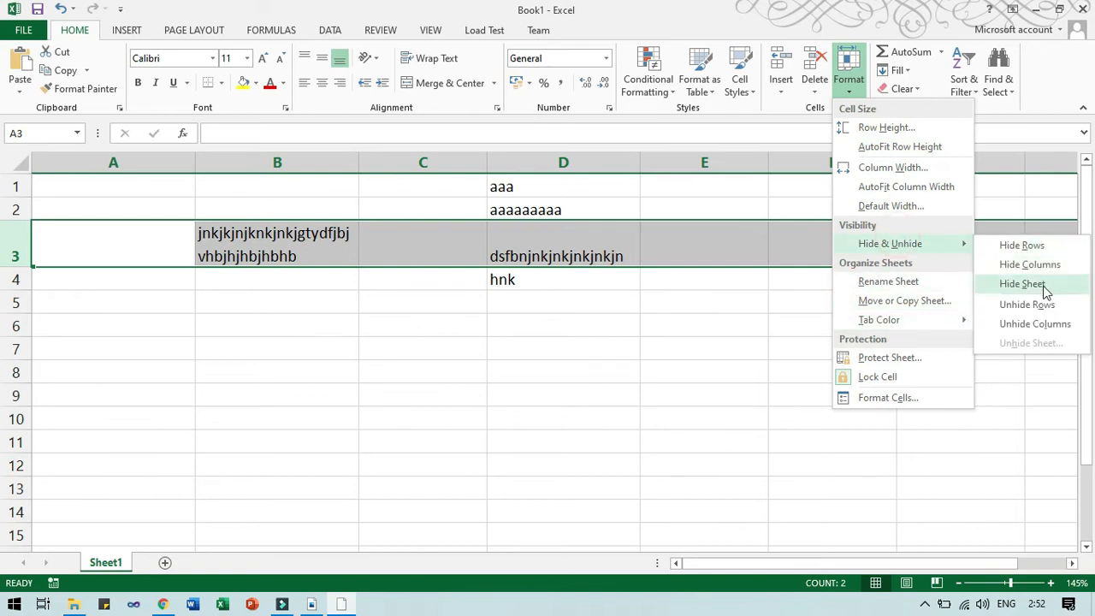
{"action": "left_click", "coordinate": [1037, 245]}
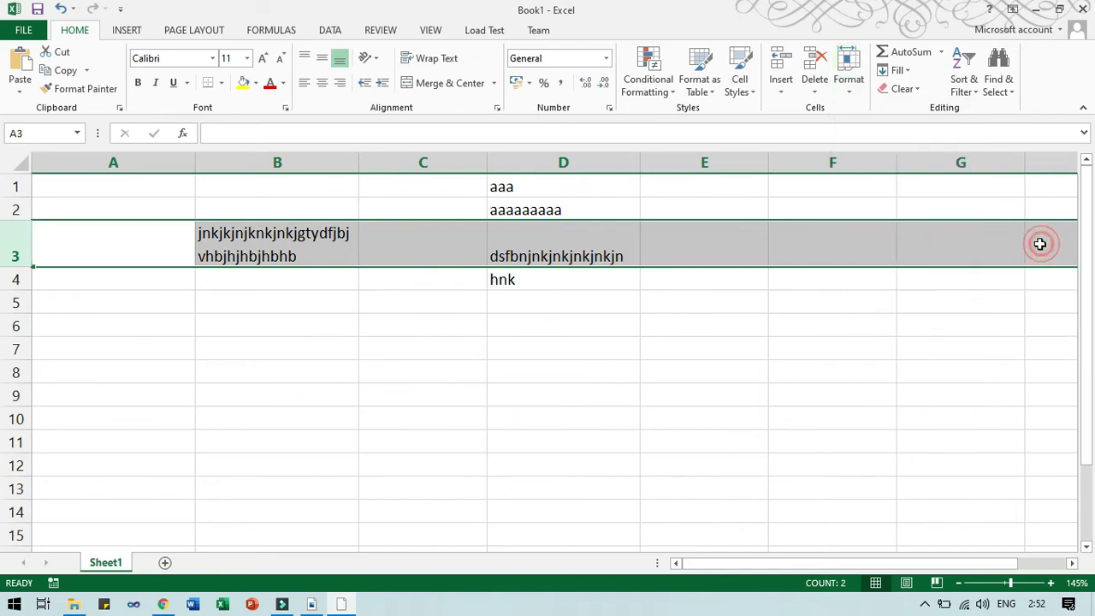
{"action": "left_click_drag", "start_coordinate": [15, 210], "coordinate": [16, 233]}
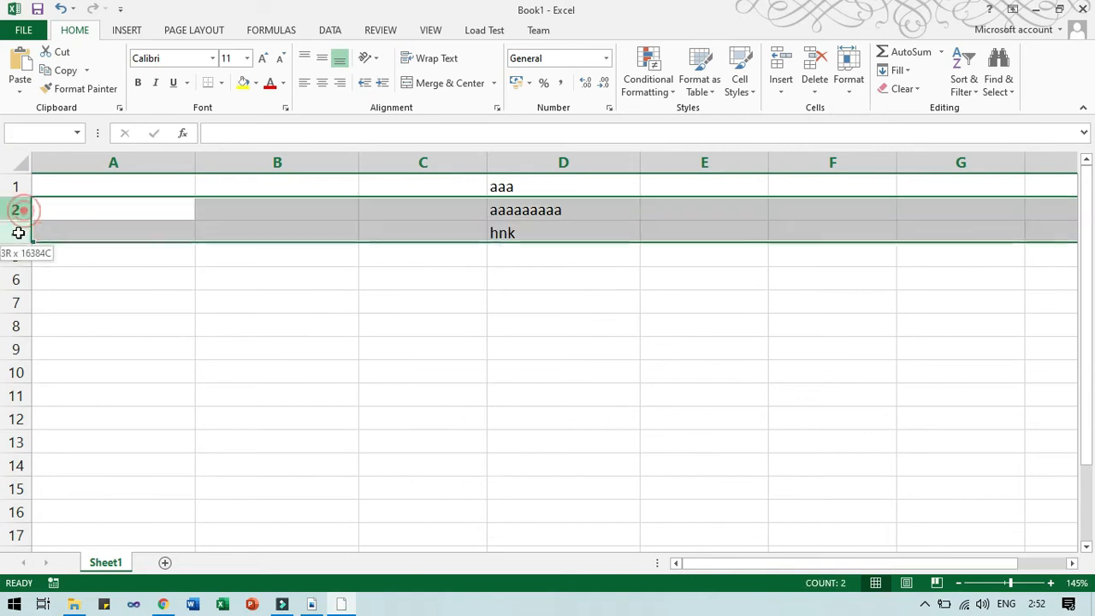
{"action": "left_click", "coordinate": [848, 81]}
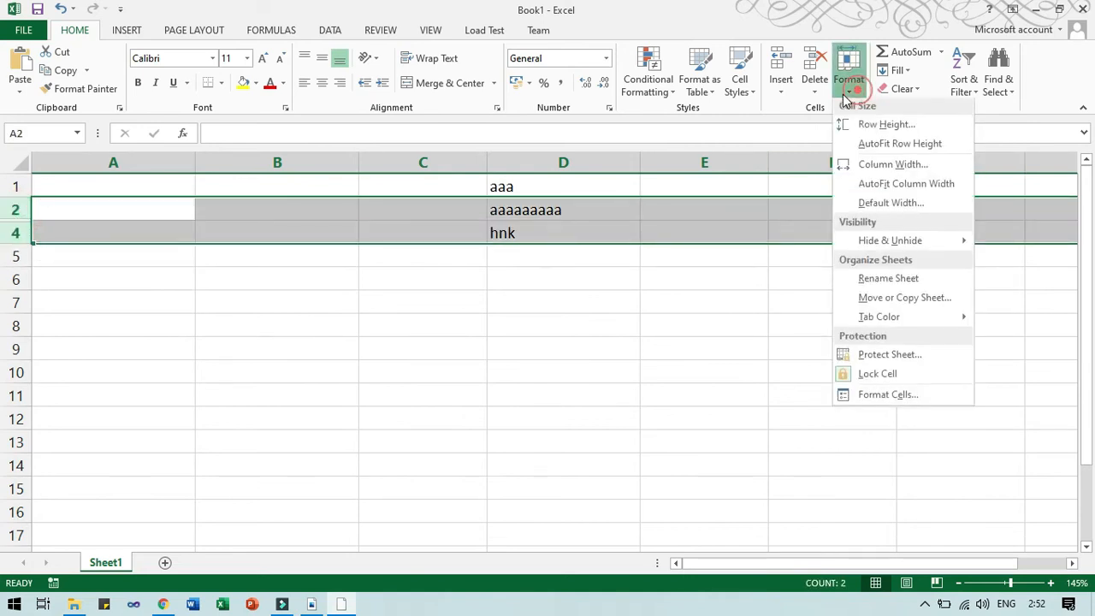
{"action": "mouse_move", "coordinate": [948, 244]}
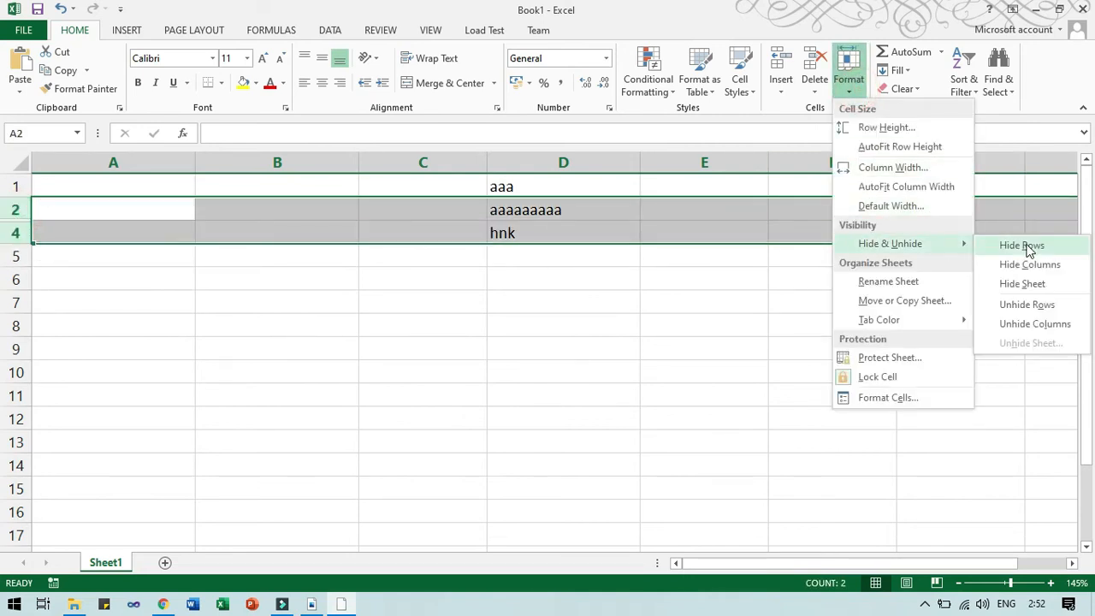
{"action": "left_click", "coordinate": [1032, 308]}
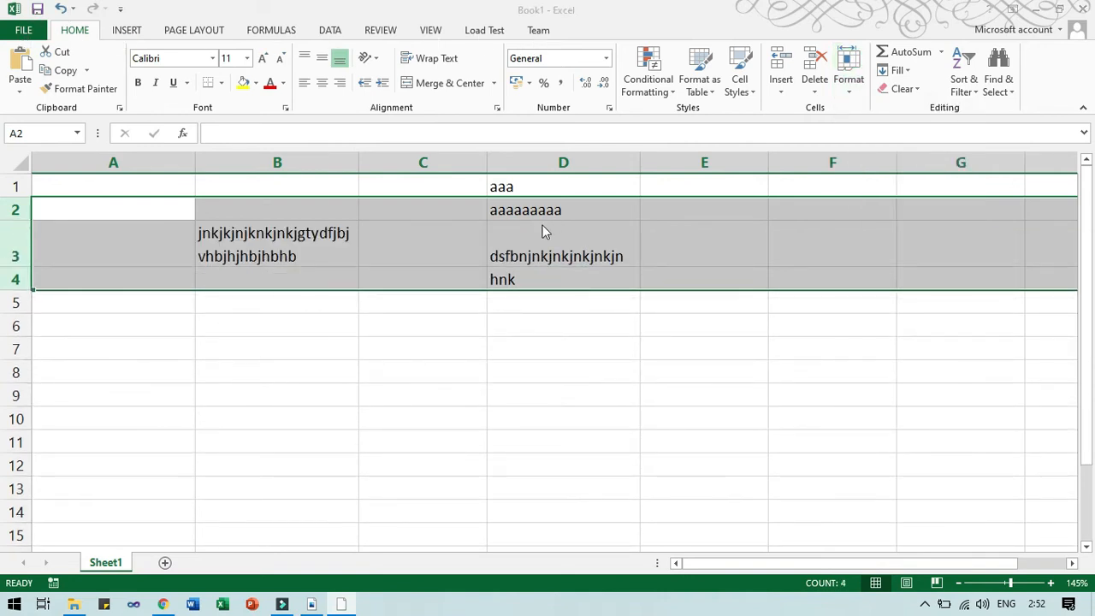
{"action": "key", "text": "alt+Tab"}
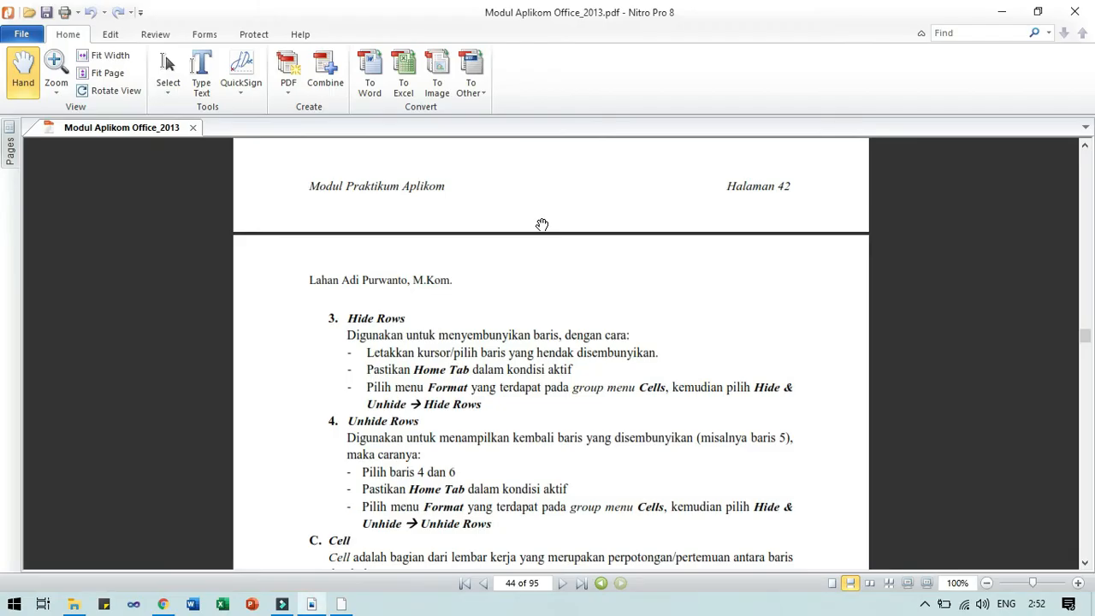
Read down the PDF to sections C. Cell and D. Range, then return to the Excel workbook.
{"action": "scroll", "coordinate": [543, 224], "scroll_direction": "down", "scroll_amount": 3}
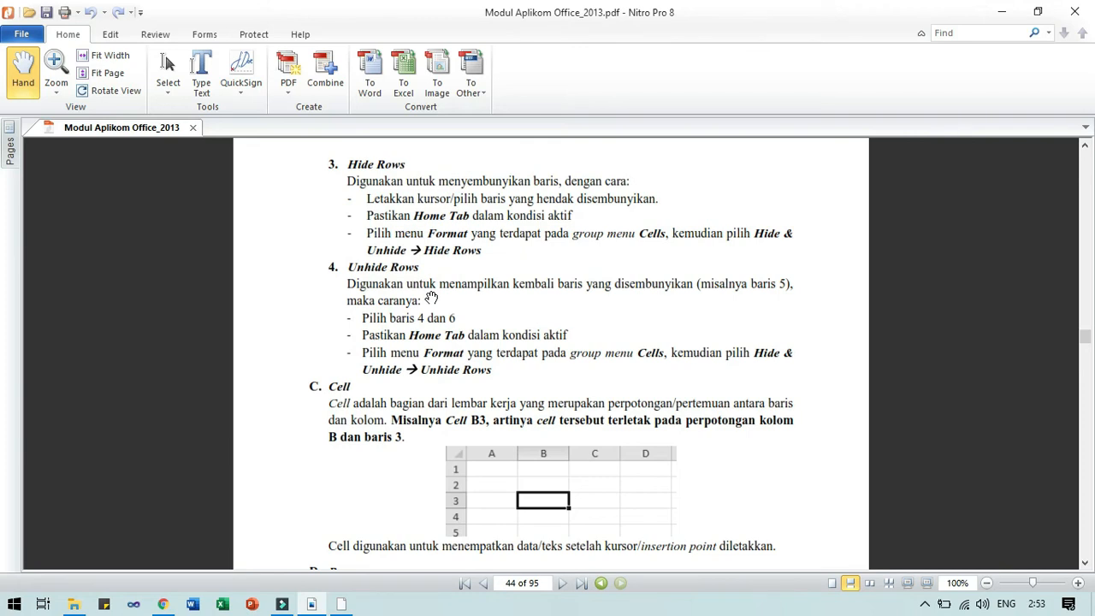
{"action": "scroll", "coordinate": [431, 297], "scroll_direction": "down", "scroll_amount": 5}
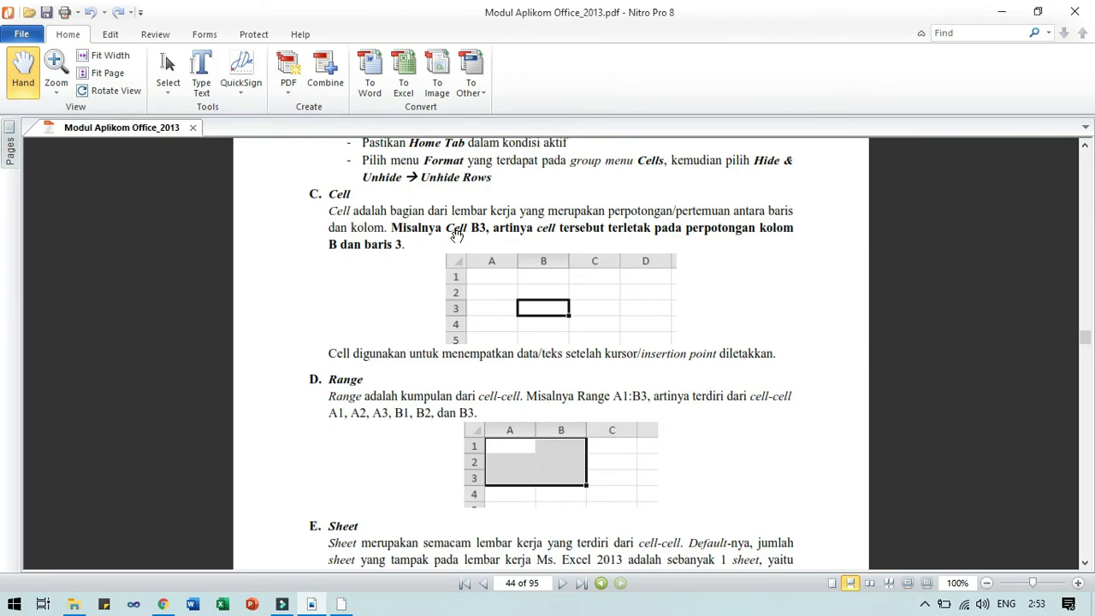
{"action": "key", "text": "alt+Tab"}
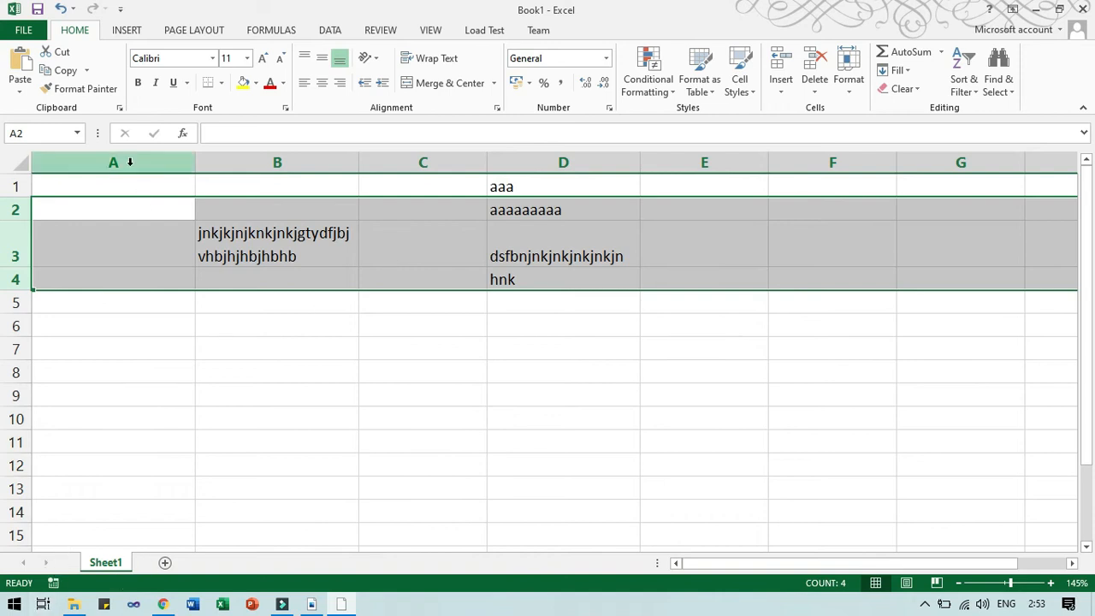
{"action": "left_click", "coordinate": [21, 32]}
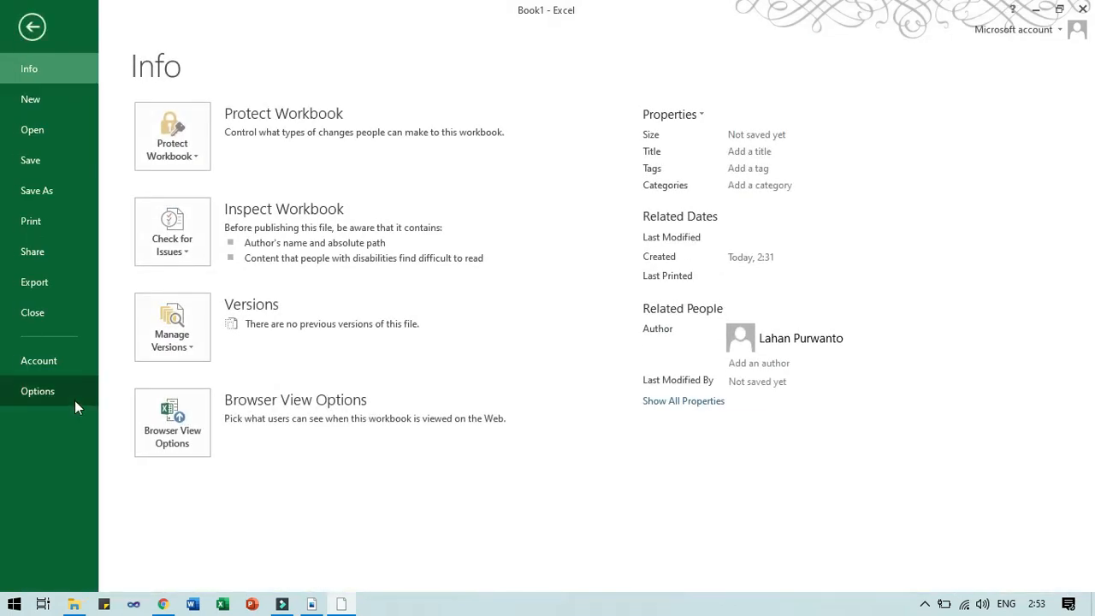
{"action": "left_click", "coordinate": [56, 390]}
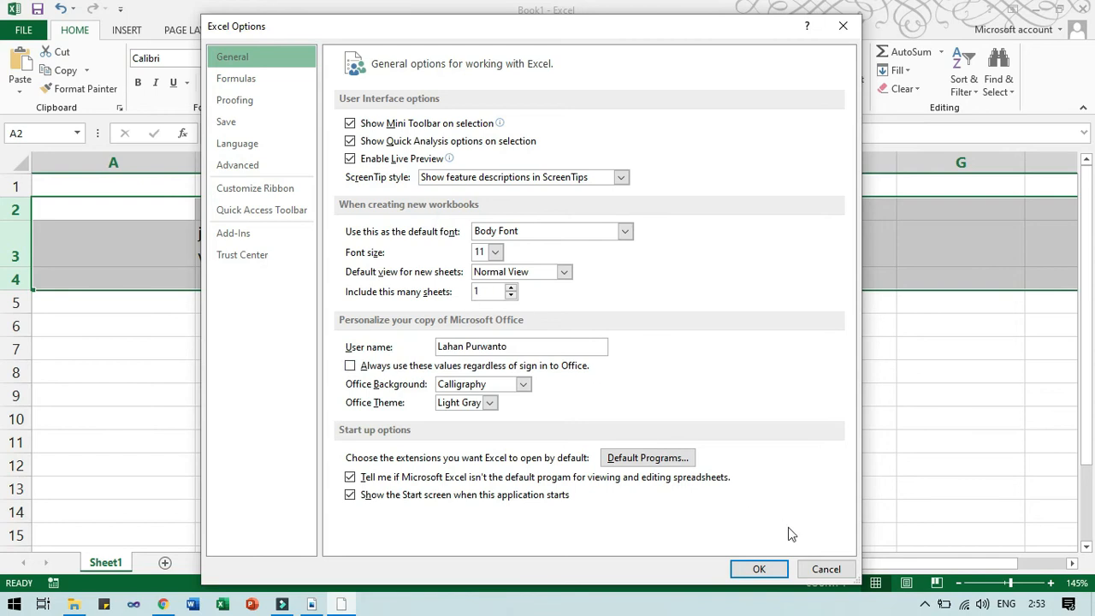
{"action": "left_click", "coordinate": [817, 570]}
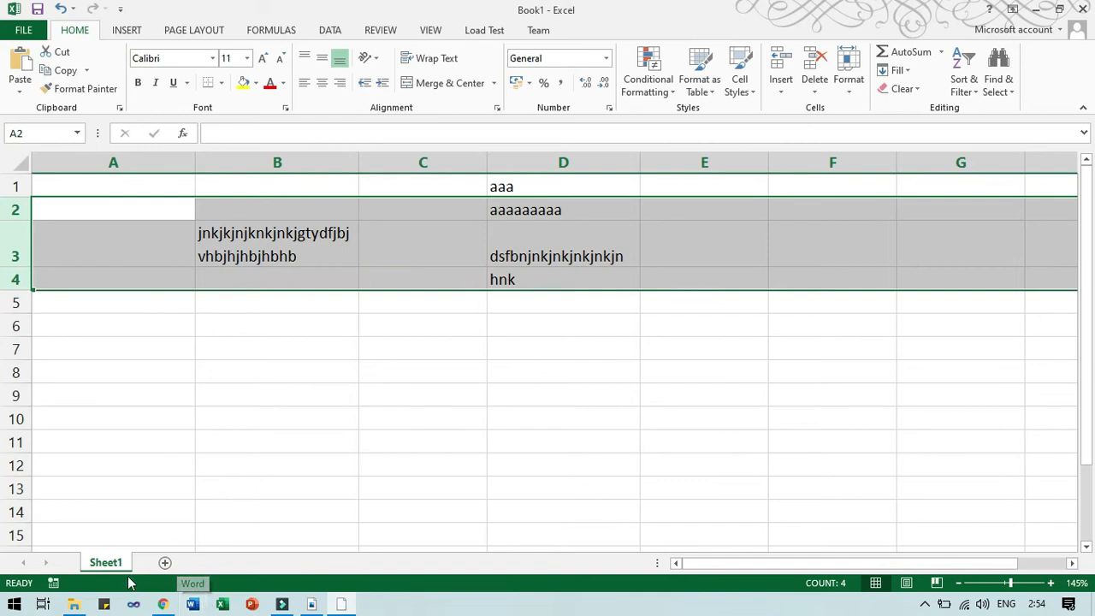
{"action": "left_click", "coordinate": [169, 392]}
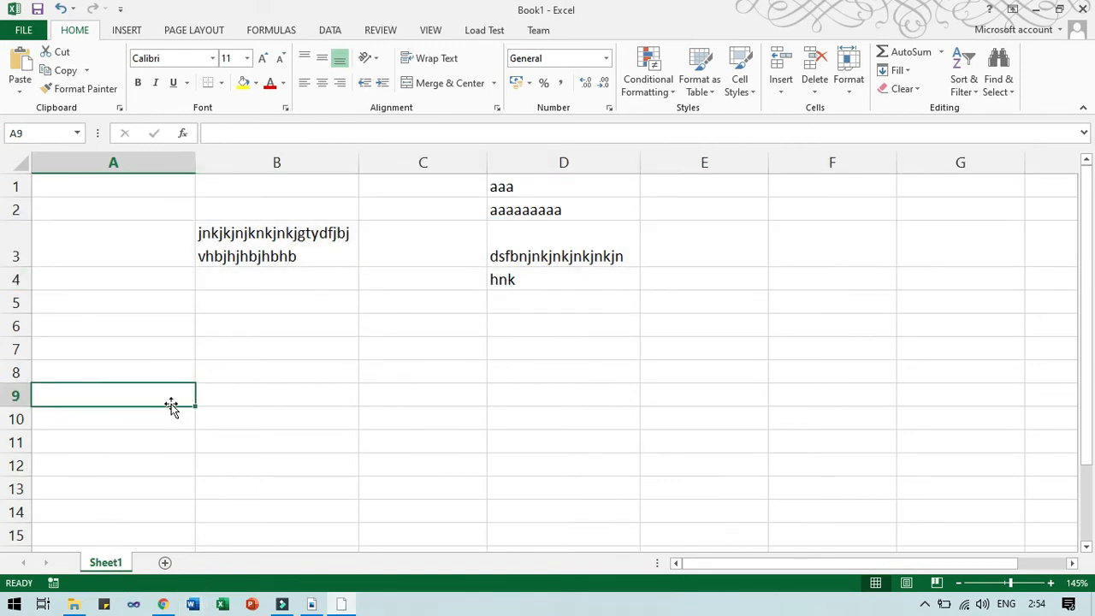
{"action": "key", "text": "alt+Tab"}
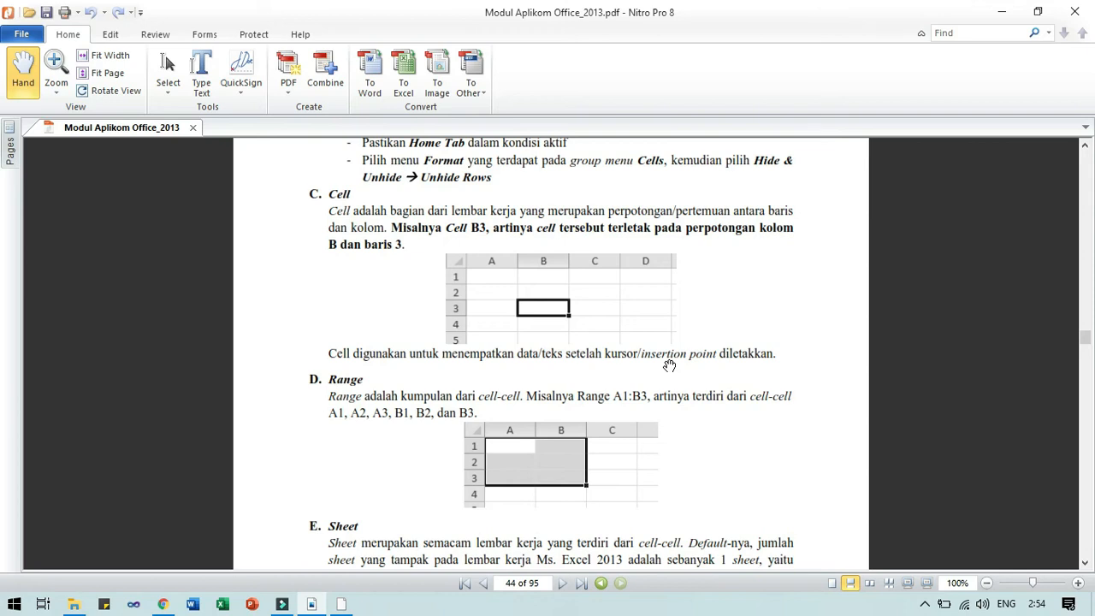
{"action": "key", "text": "alt+Tab"}
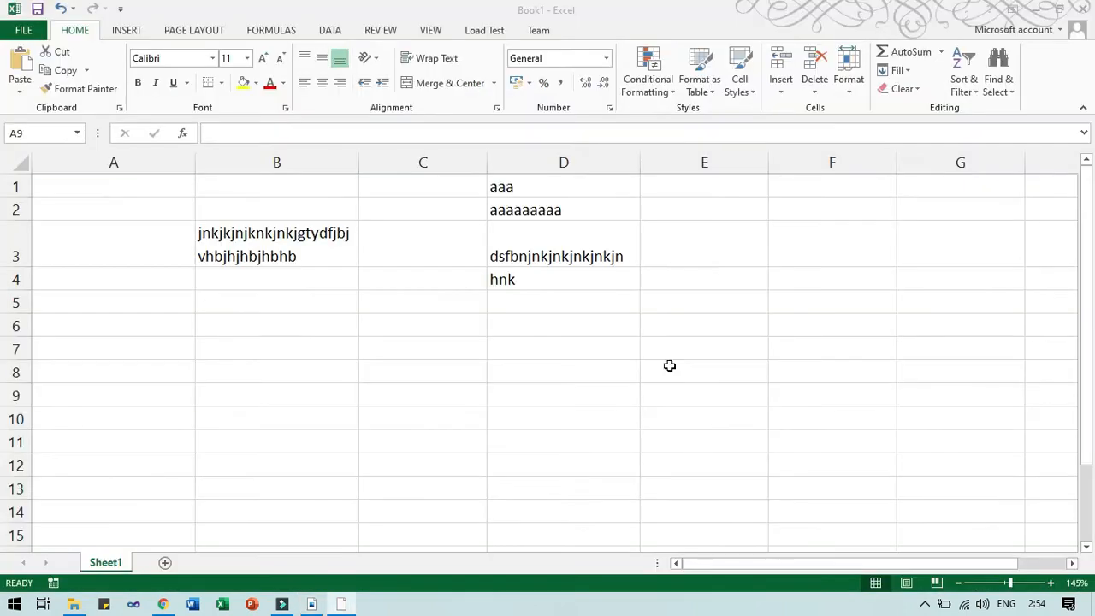
{"action": "left_click", "coordinate": [303, 324]}
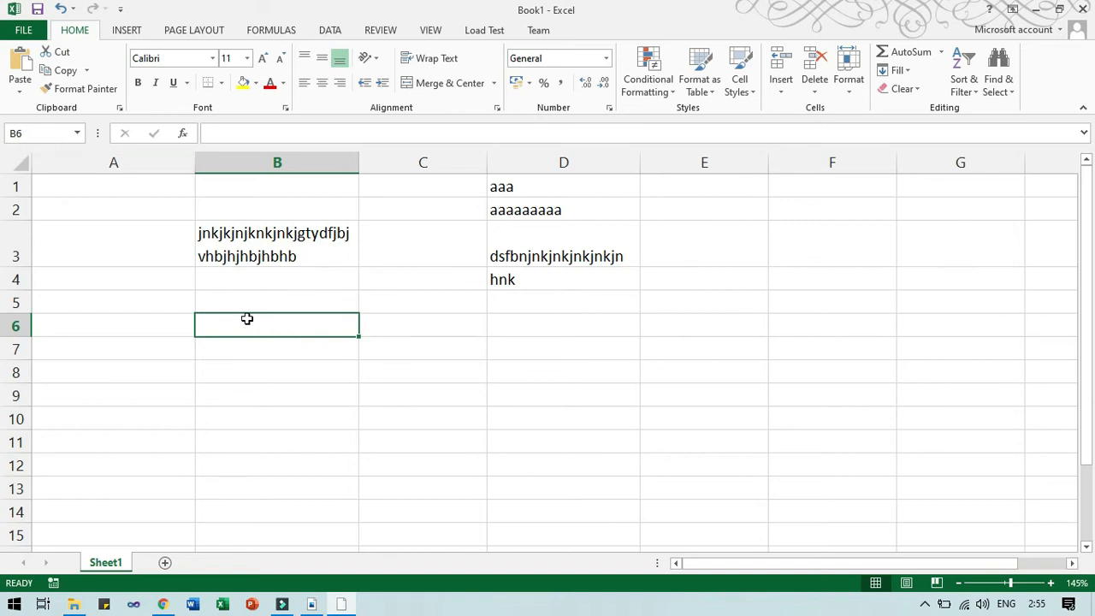
Name the range B6:B9 'kotak' using the Name Box.
{"action": "left_click_drag", "start_coordinate": [248, 318], "coordinate": [353, 389]}
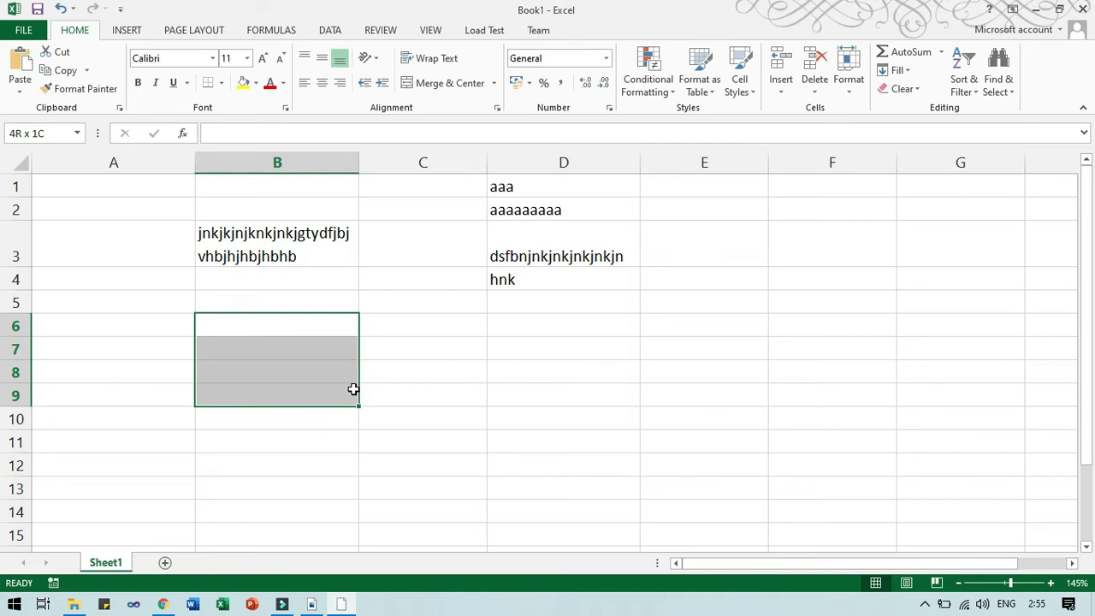
{"action": "left_click", "coordinate": [38, 135]}
{"action": "type", "text": "kotak"}
{"action": "key", "text": "Return"}
Dismiss the C10 context menu and reselect B6:B9 to confirm it shows as kotak.
{"action": "right_click", "coordinate": [403, 416]}
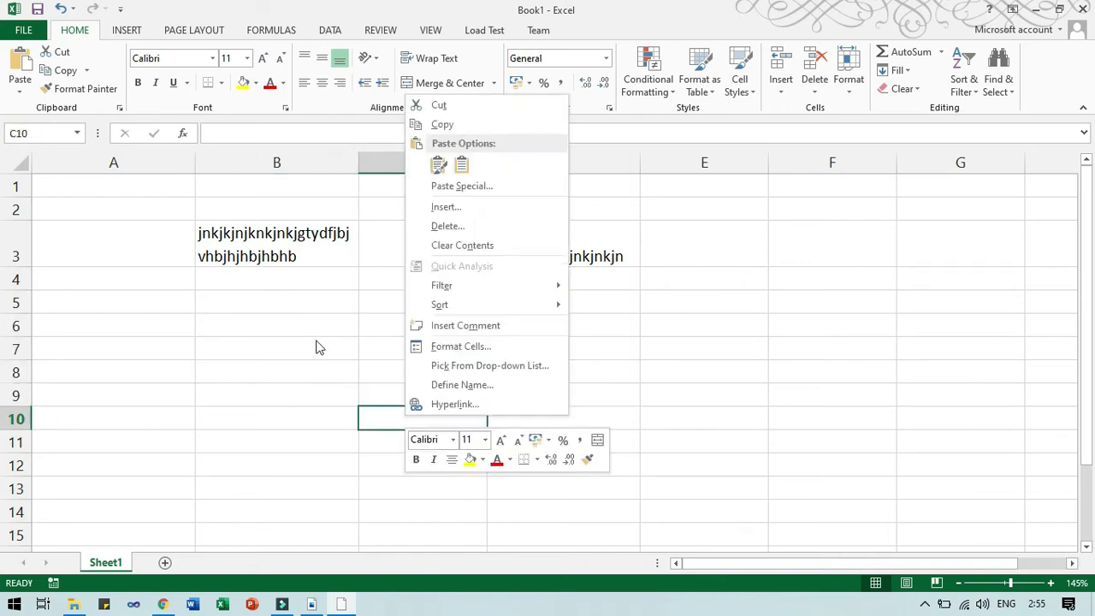
{"action": "left_click", "coordinate": [315, 342]}
{"action": "left_click", "coordinate": [314, 343]}
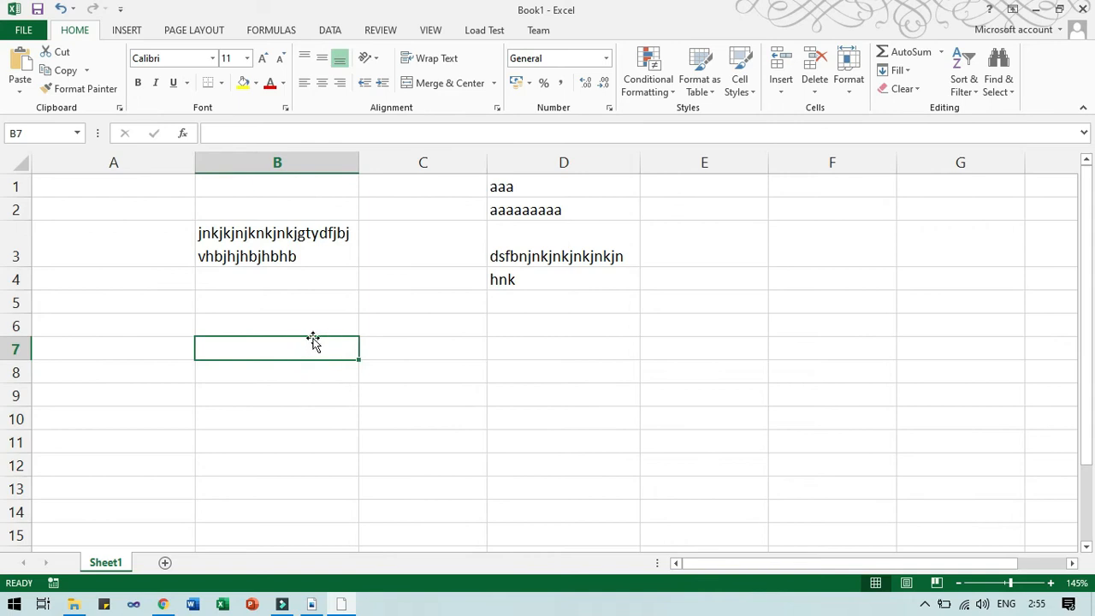
{"action": "left_click", "coordinate": [306, 322]}
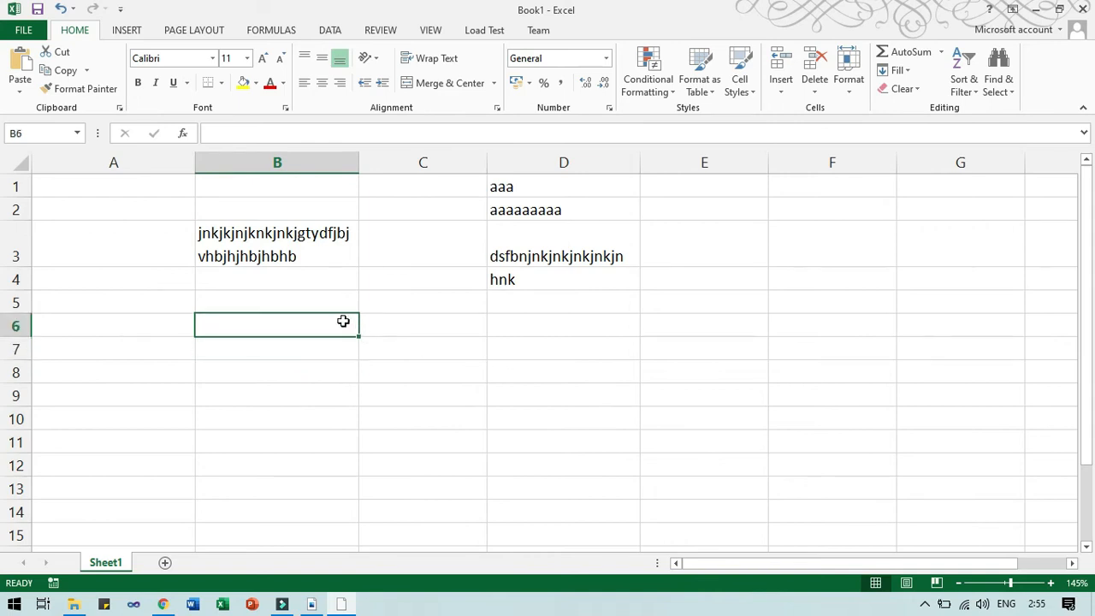
{"action": "left_click_drag", "start_coordinate": [342, 321], "coordinate": [346, 378]}
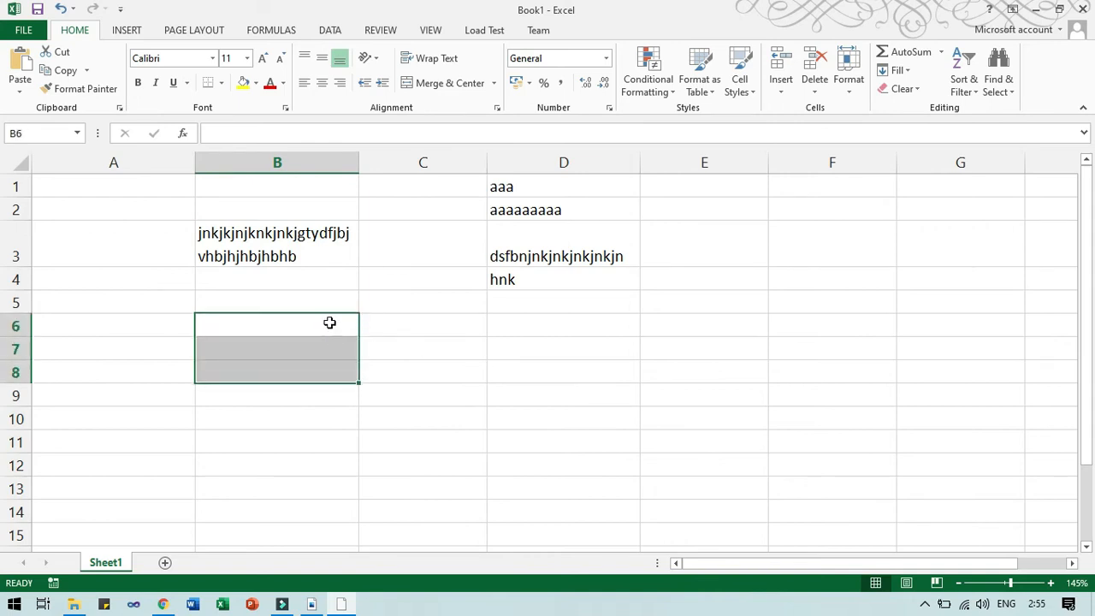
{"action": "left_click_drag", "start_coordinate": [327, 320], "coordinate": [320, 396]}
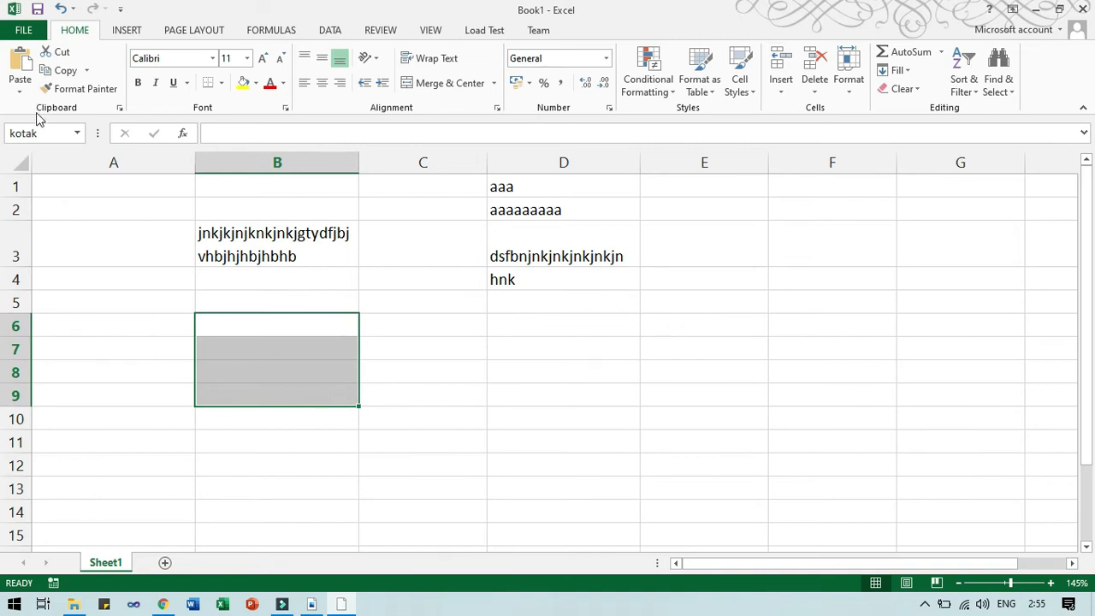
Compare selections D9, A5, B5:B8 and B4 against B6:B9 to see where kotak appears.
{"action": "left_click", "coordinate": [502, 414]}
{"action": "left_click_drag", "start_coordinate": [325, 319], "coordinate": [339, 398]}
{"action": "left_click", "coordinate": [526, 387]}
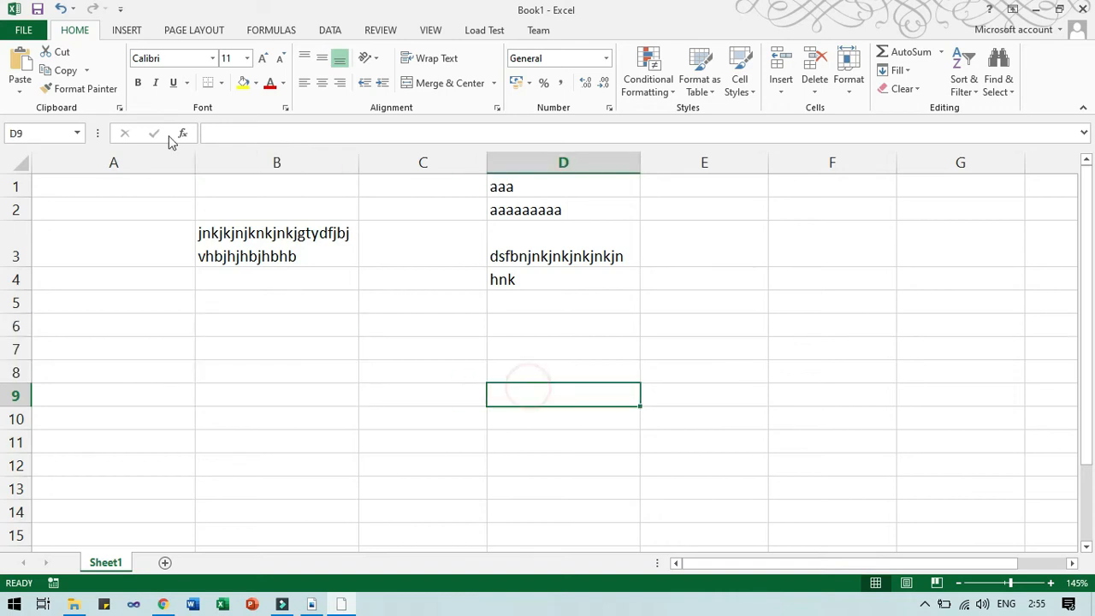
{"action": "left_click", "coordinate": [143, 303]}
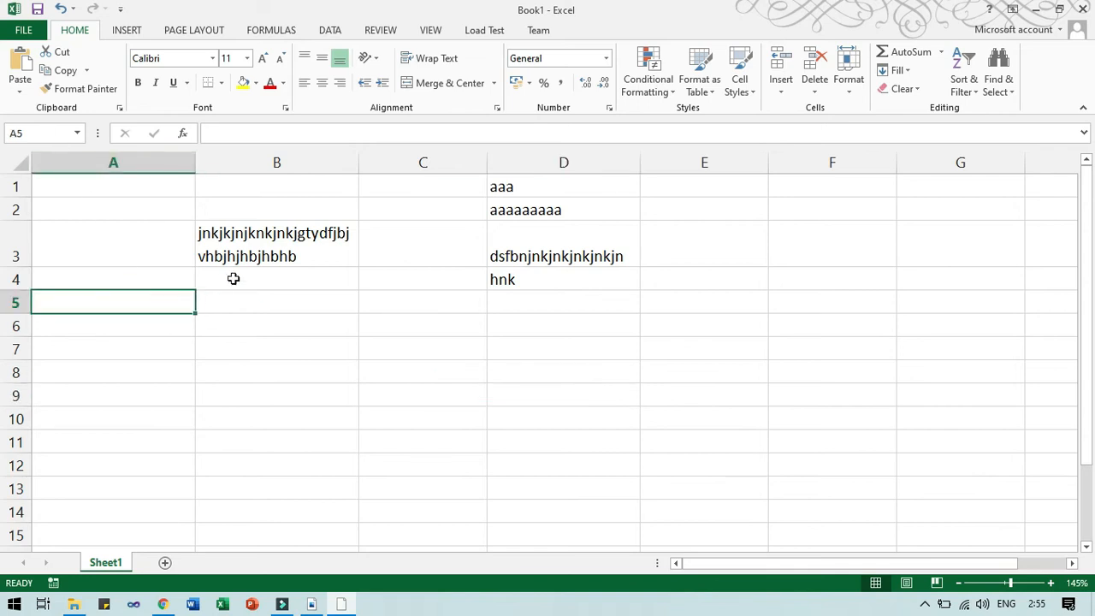
{"action": "left_click_drag", "start_coordinate": [239, 297], "coordinate": [263, 375]}
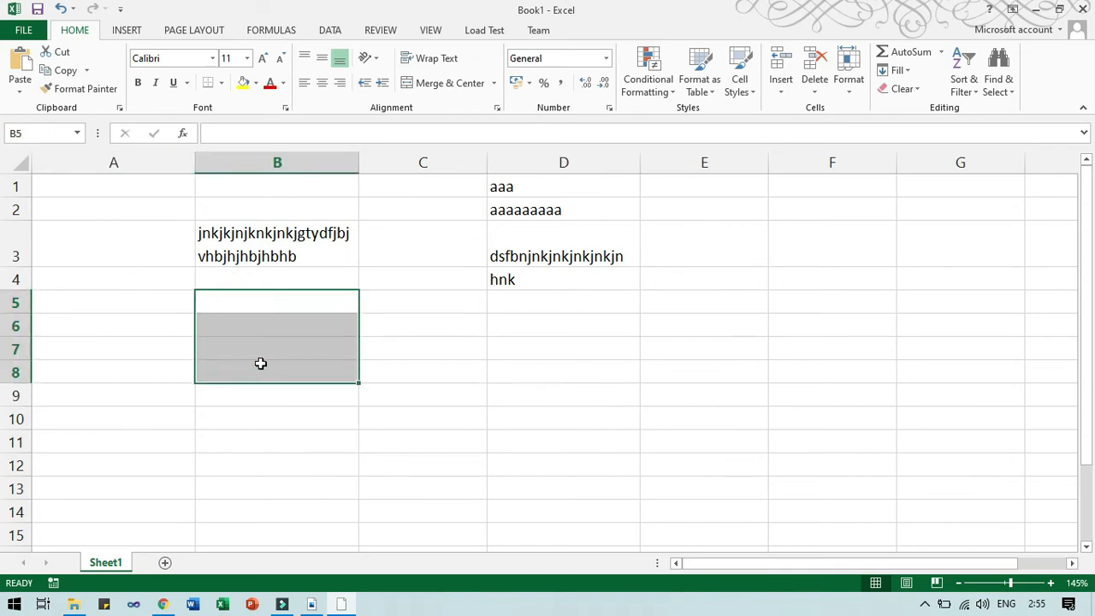
{"action": "left_click", "coordinate": [256, 277]}
{"action": "left_click_drag", "start_coordinate": [260, 326], "coordinate": [269, 390]}
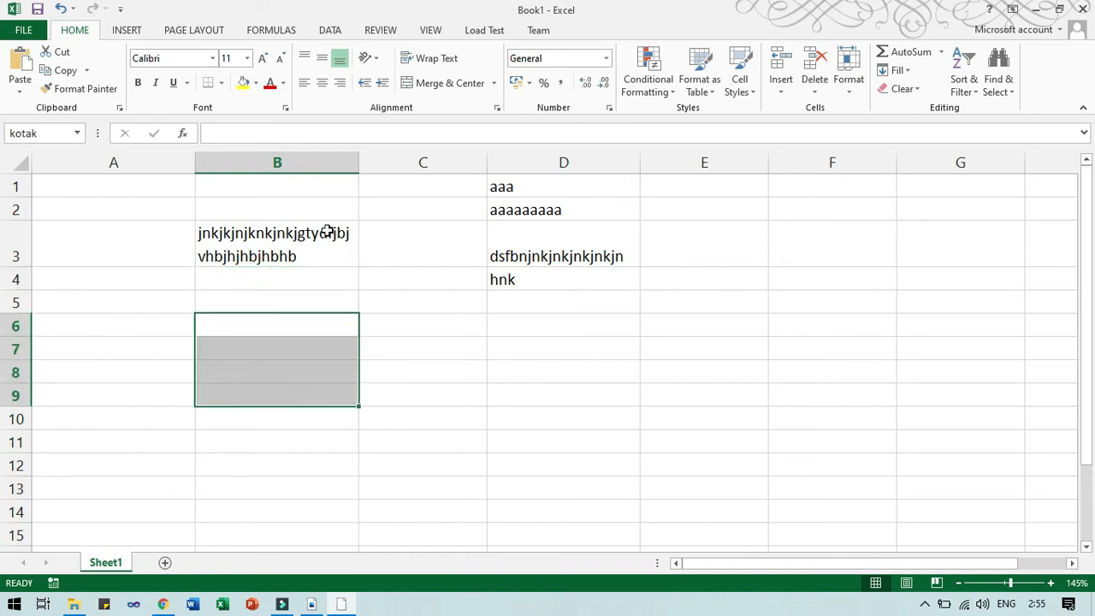
Re-enter 'kotak' as the name for B6:B9, then return to the Nitro PDF module.
{"action": "left_click", "coordinate": [45, 134]}
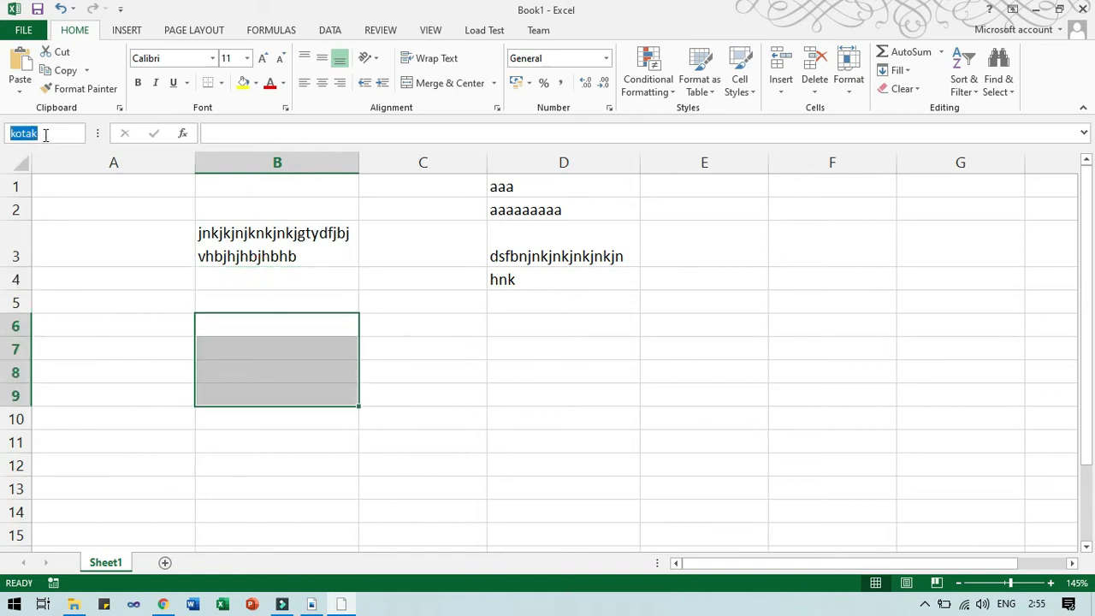
{"action": "key", "text": "BackSpace"}
{"action": "type", "text": "kotak"}
{"action": "key", "text": "Return"}
{"action": "left_click", "coordinate": [431, 412]}
{"action": "left_click", "coordinate": [322, 320]}
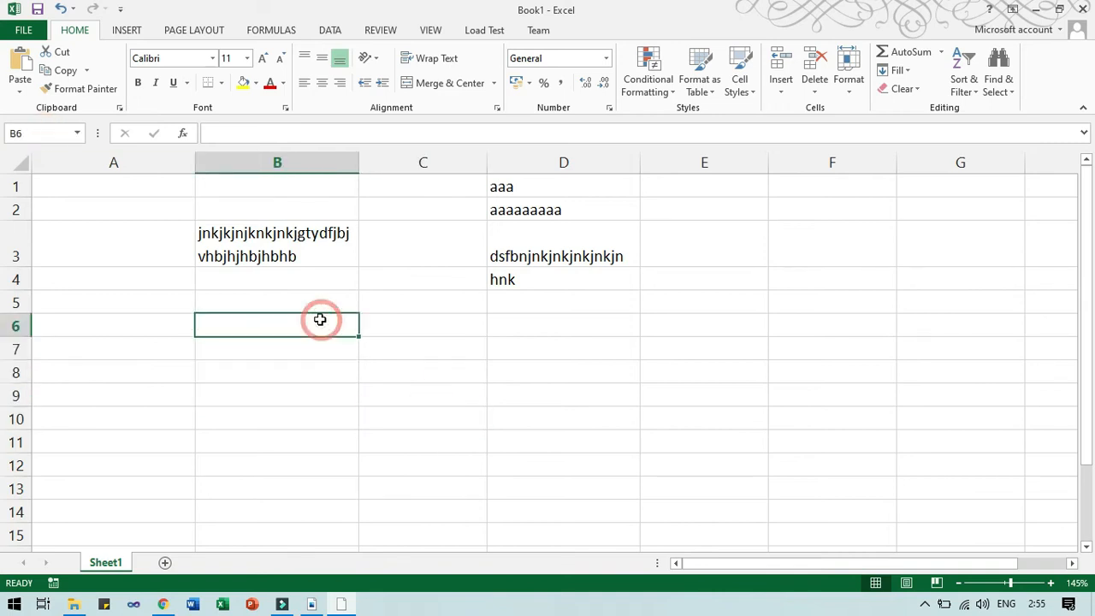
{"action": "key", "text": "alt+Tab"}
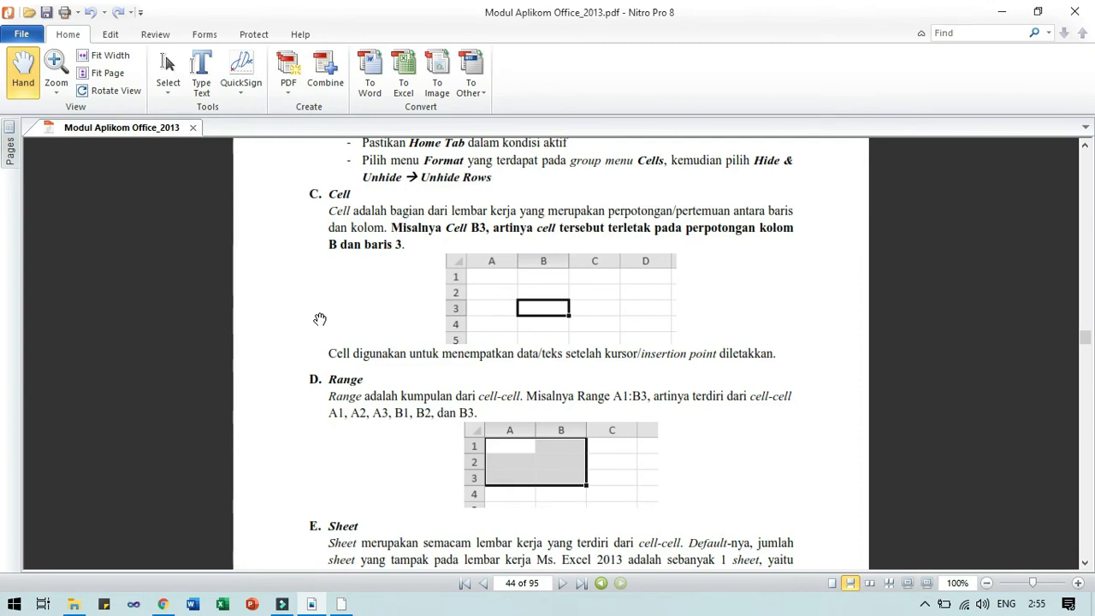
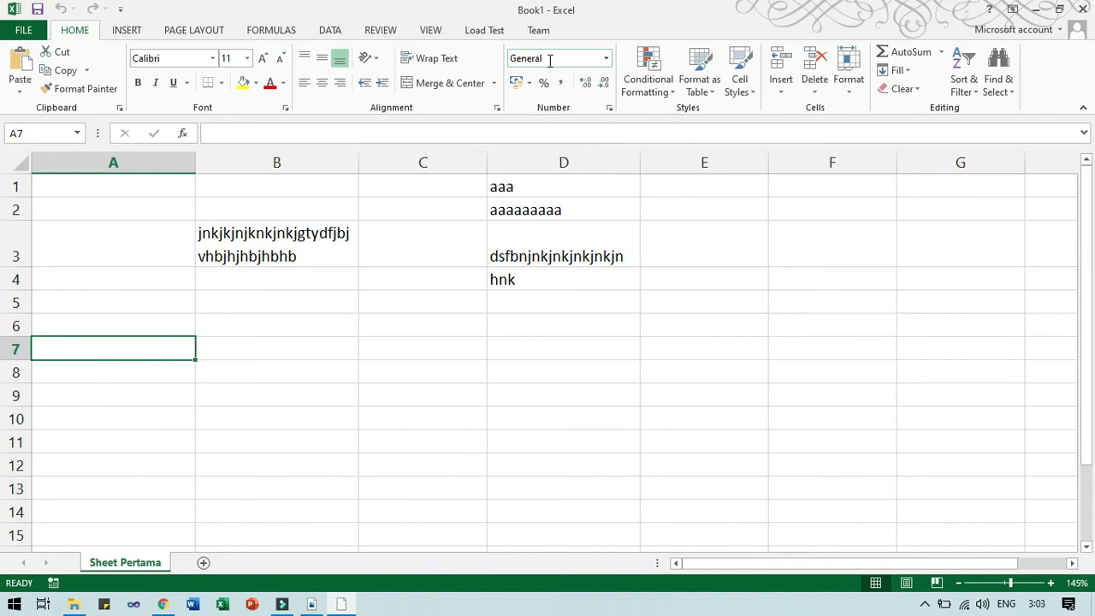
Enter the text 89 RA in A7, correcting a mistyped first attempt.
{"action": "type", "text": "*( RA"}
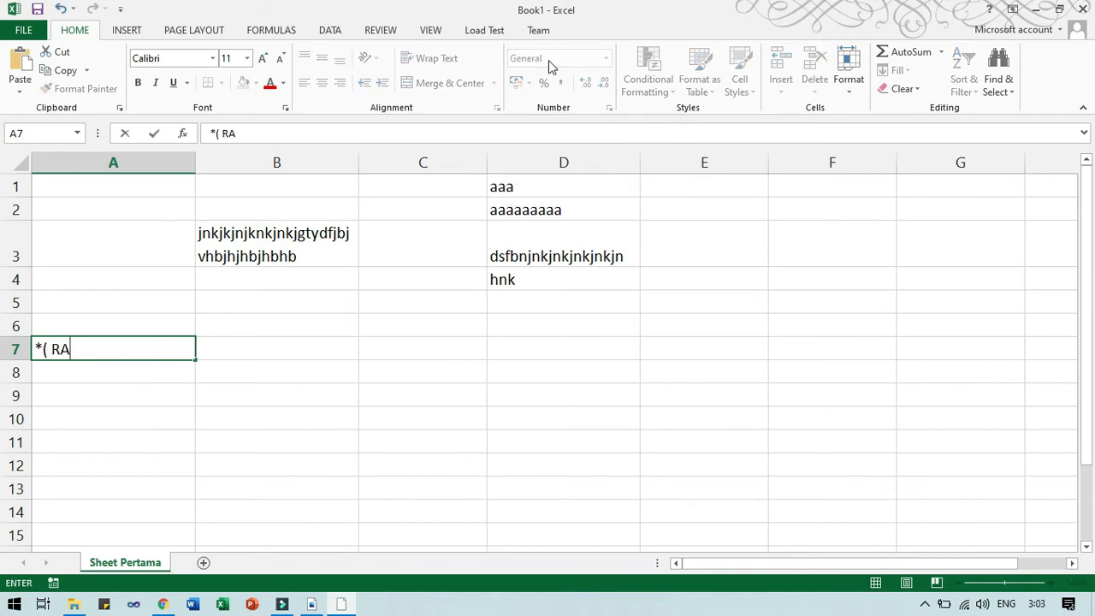
{"action": "key", "text": "BackSpace"}
{"action": "key", "text": "BackSpace"}
{"action": "key", "text": "BackSpace"}
{"action": "key", "text": "BackSpace"}
{"action": "key", "text": "BackSpace"}
{"action": "type", "text": "89 RA"}
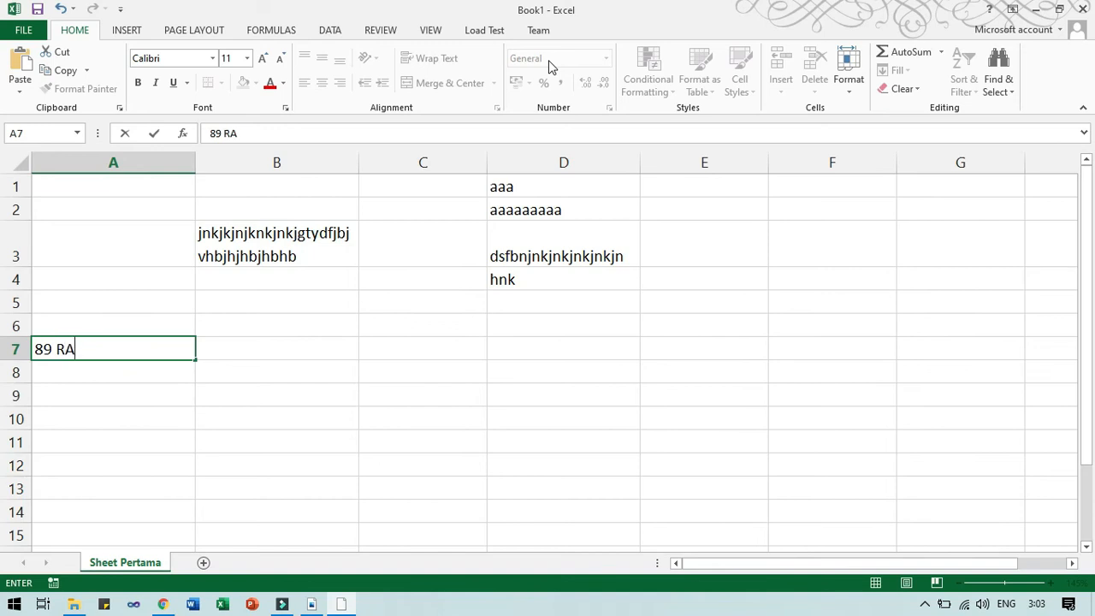
{"action": "key", "text": "Return"}
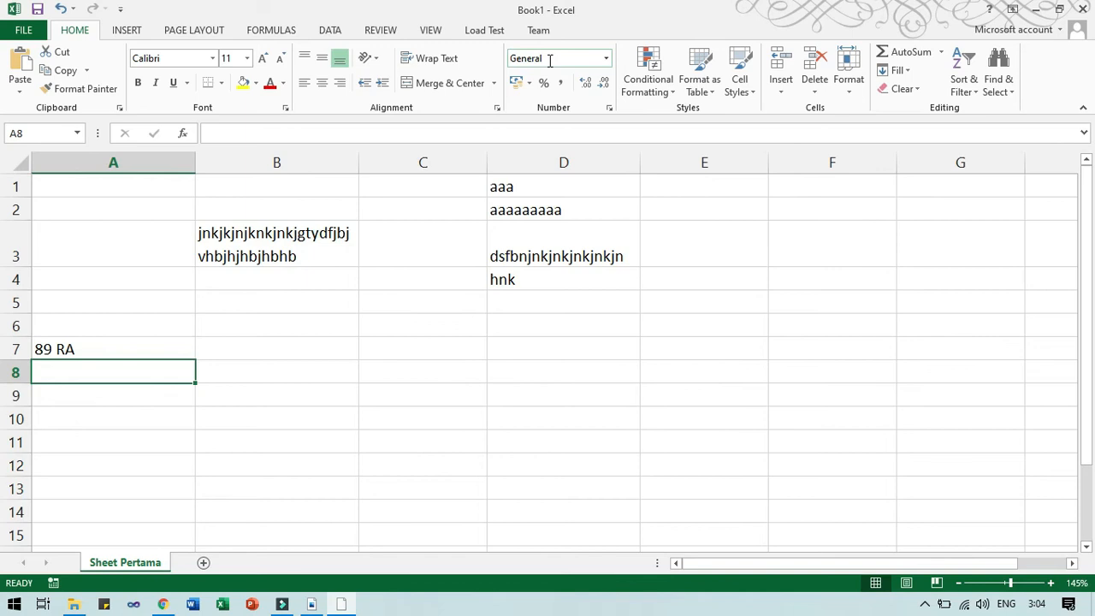
{"action": "key", "text": "Up"}
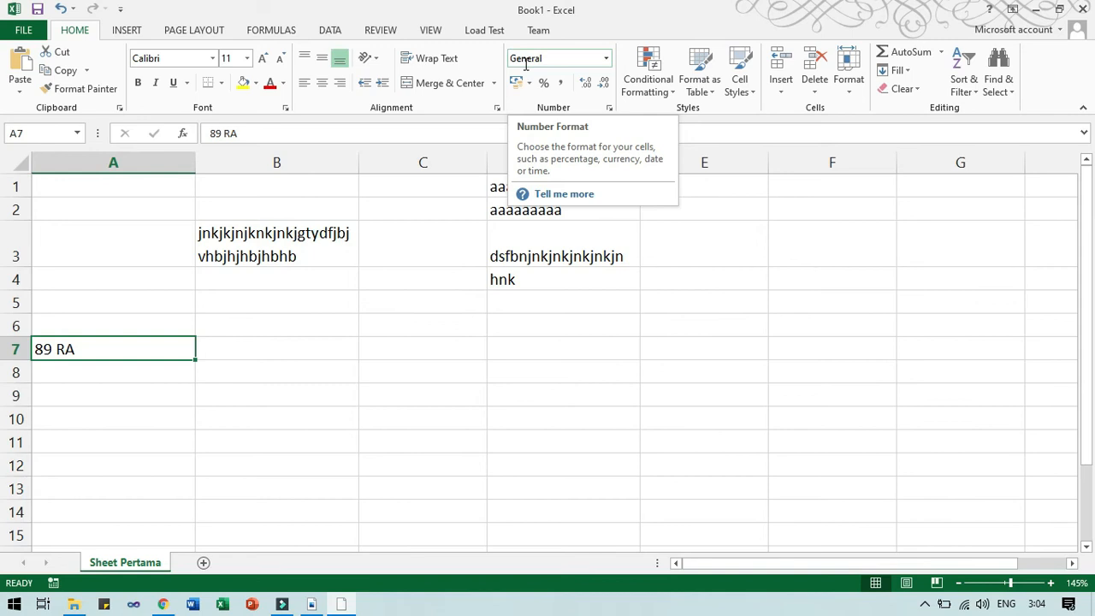
Enter the numbers 1000 in A9 and 200 in A10, then switch to the data-types PDF.
{"action": "key", "text": "Down"}
{"action": "key", "text": "Down"}
{"action": "type", "text": "1000"}
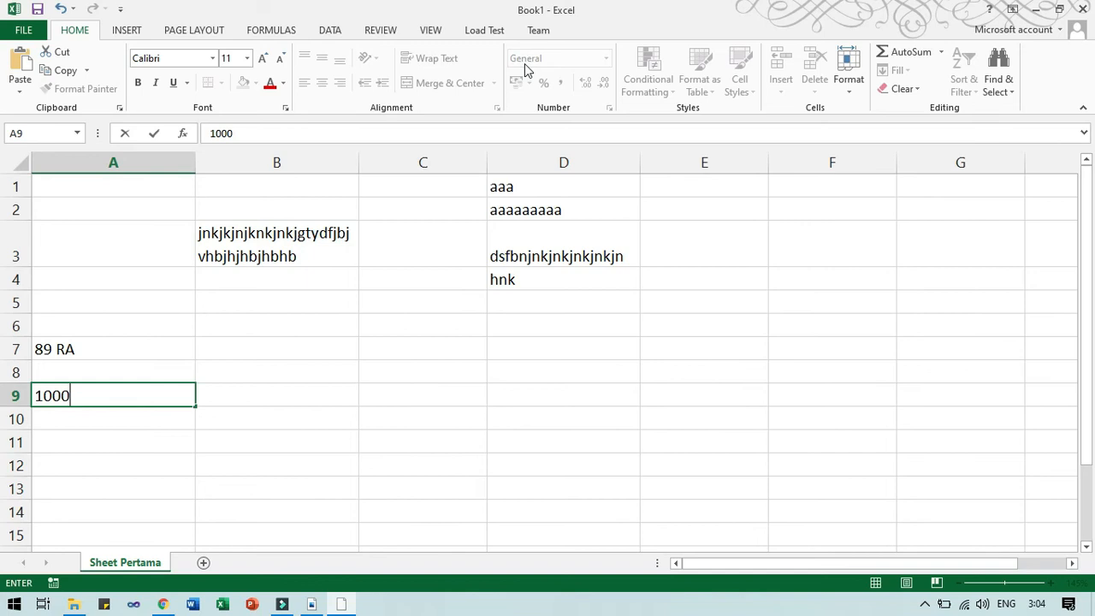
{"action": "key", "text": "Return"}
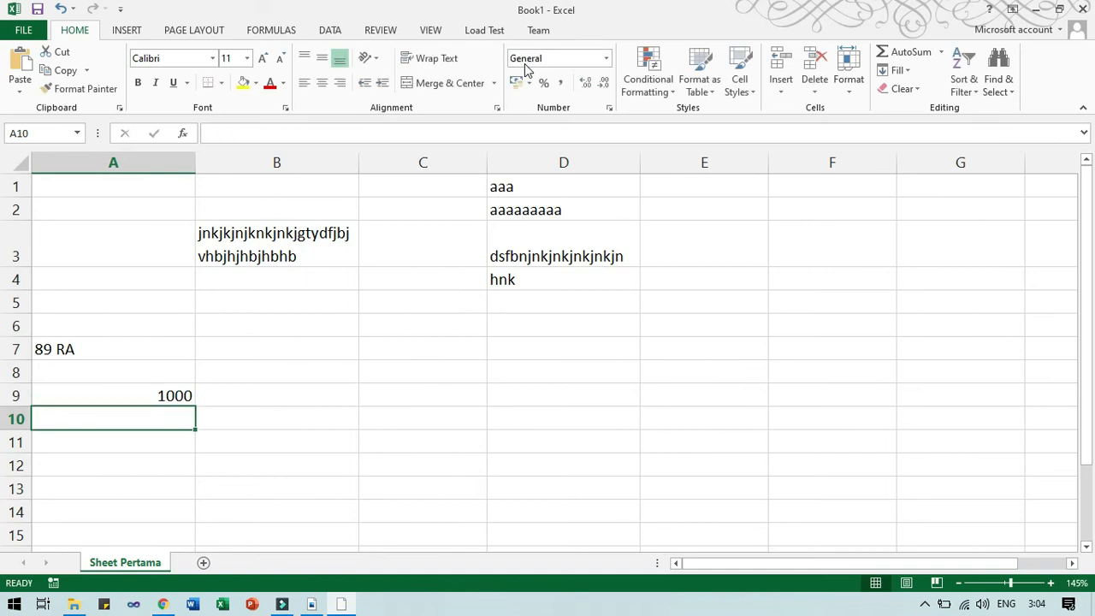
{"action": "key", "text": "Up"}
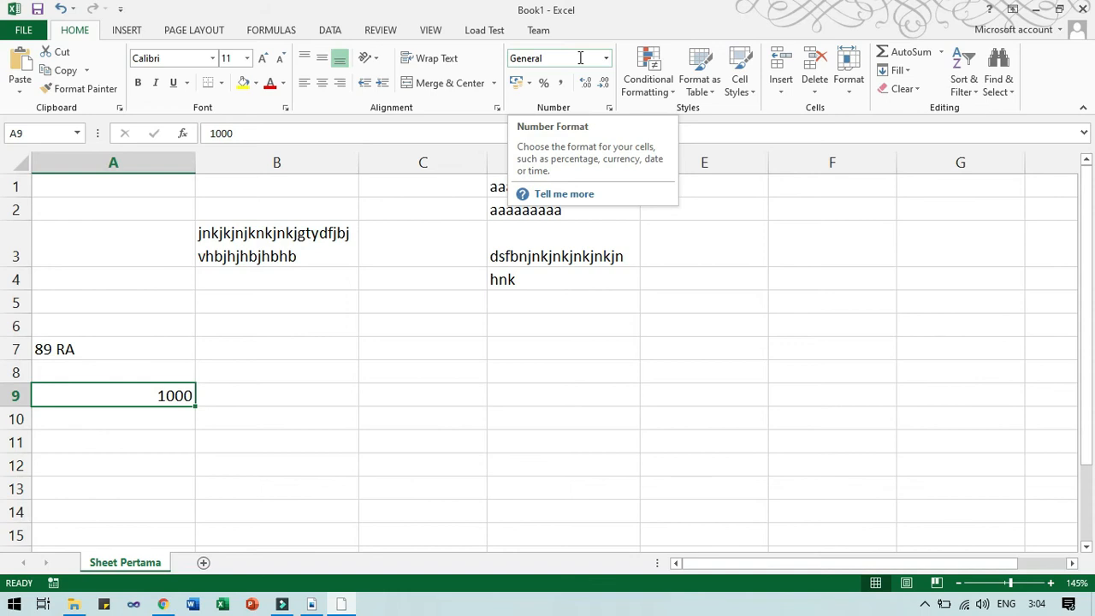
{"action": "key", "text": "Return"}
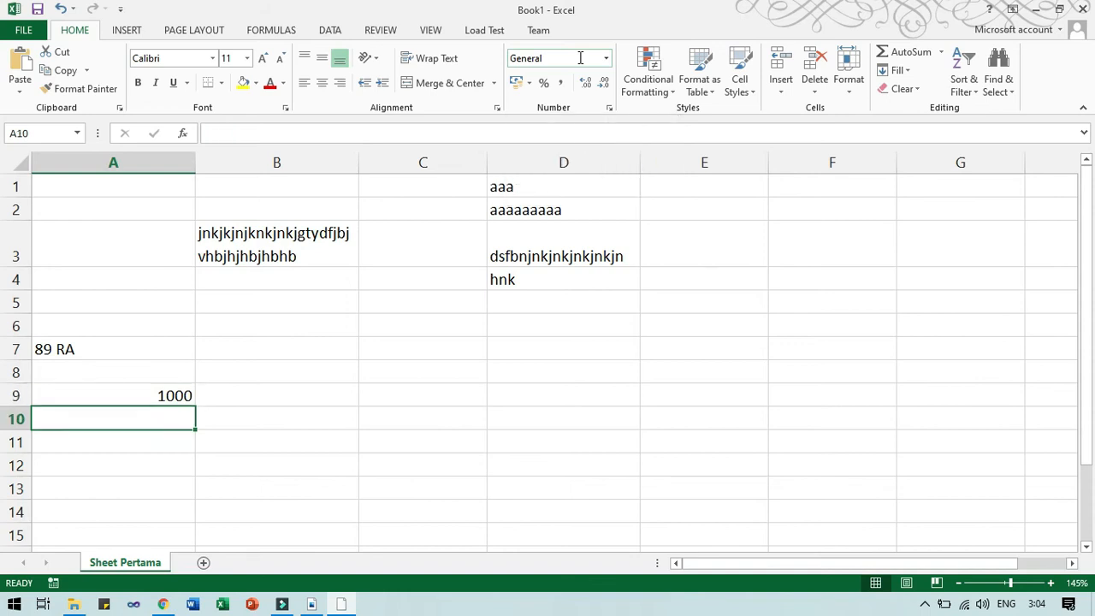
{"action": "type", "text": "200"}
{"action": "key", "text": "Return"}
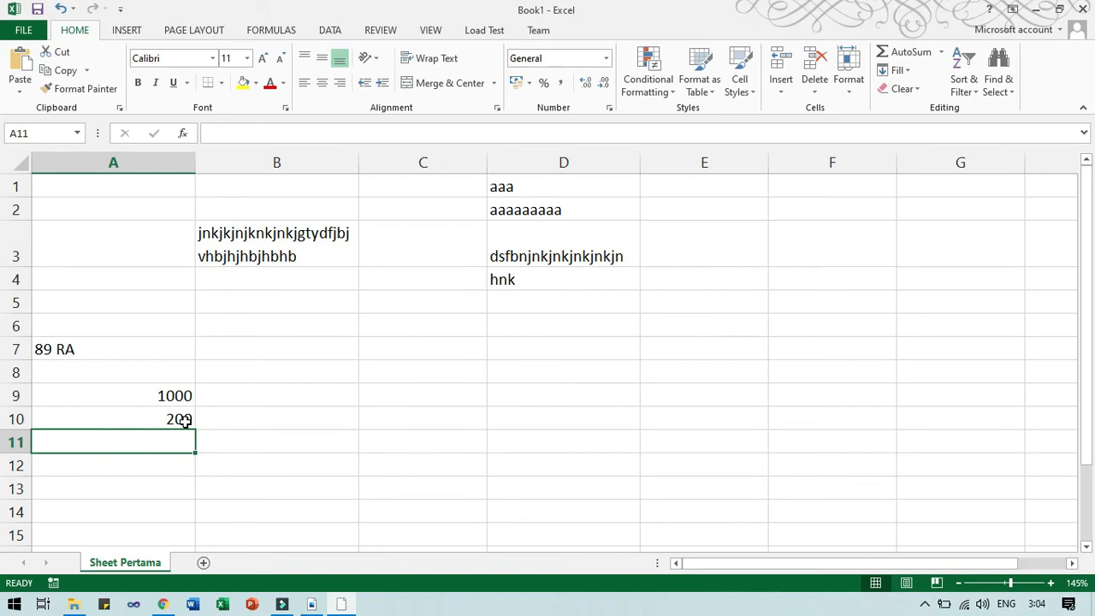
{"action": "key", "text": "alt+Tab"}
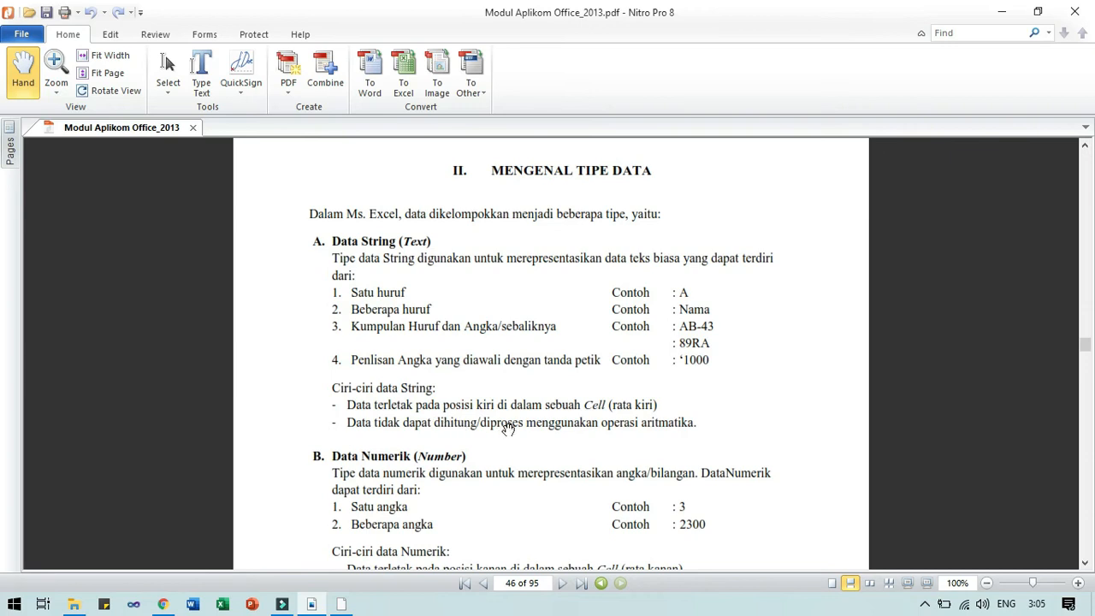
Switch from Nitro Pro back to the Excel sheet showing 89 RA, 1000 and 200.
{"action": "key", "text": "alt+Tab"}
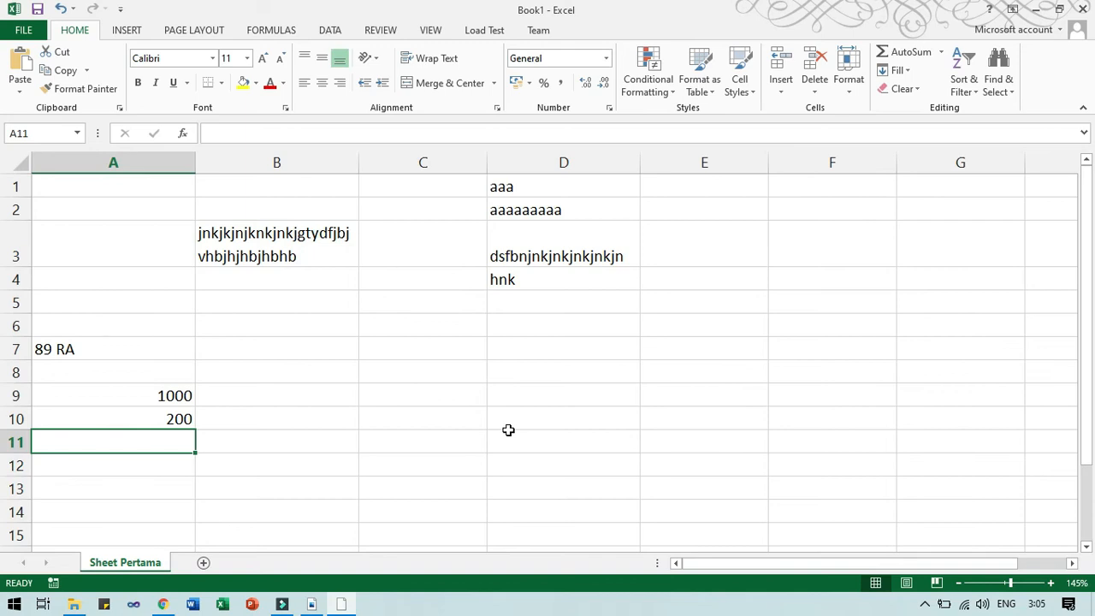
Enter the letters a in D11 and b in D12.
{"action": "left_click", "coordinate": [508, 431]}
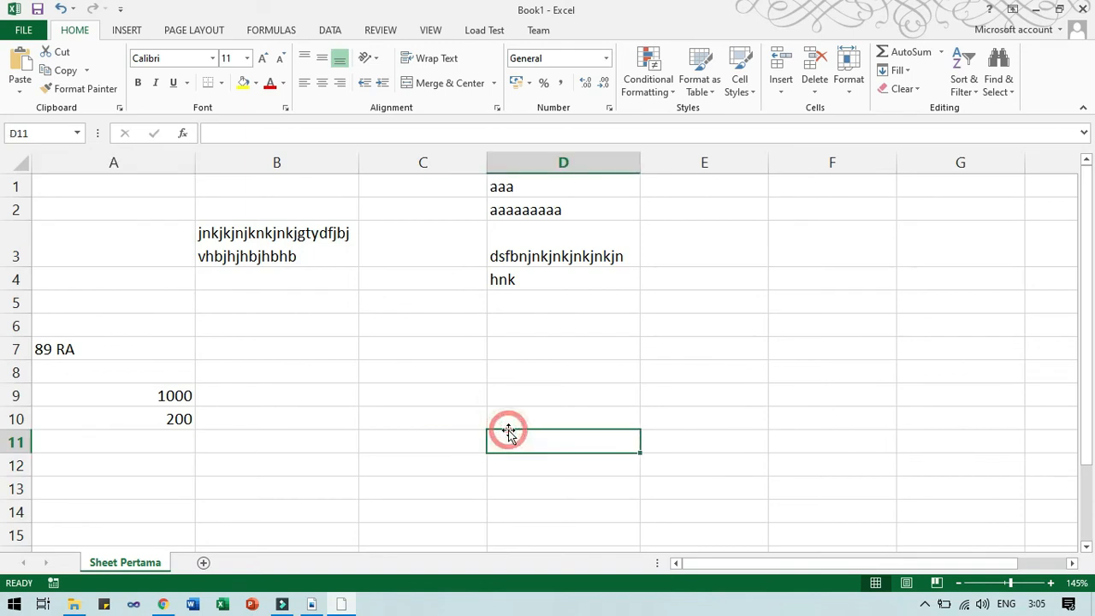
{"action": "type", "text": "a"}
{"action": "key", "text": "Return"}
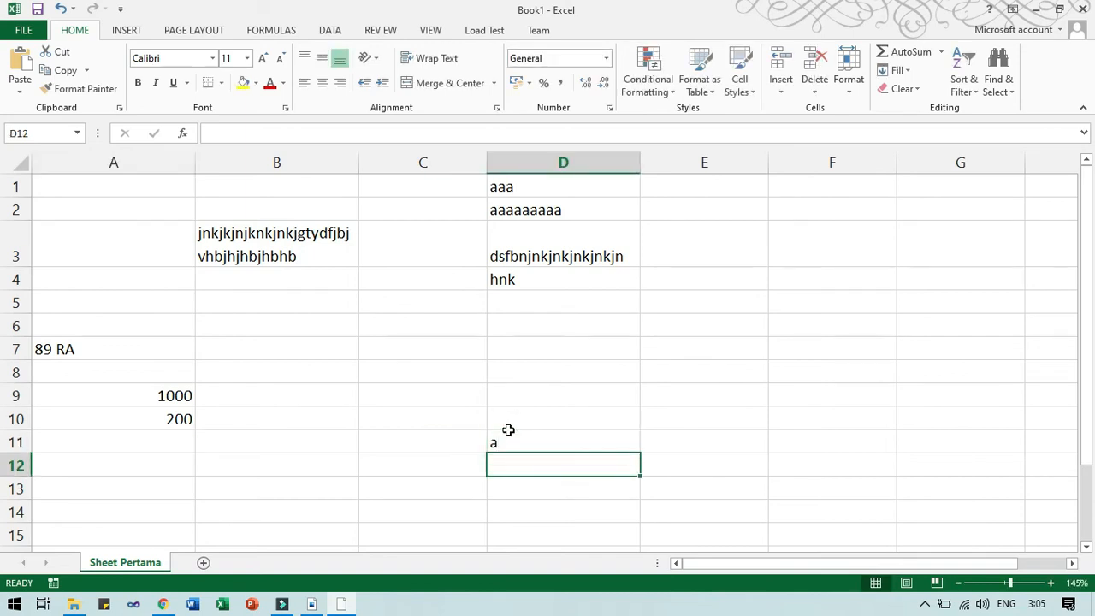
{"action": "type", "text": "b"}
{"action": "key", "text": "Return"}
Enter =D11+D12 in D13 to show #VALUE!, delete it, and switch to the PDF.
{"action": "type", "text": "="}
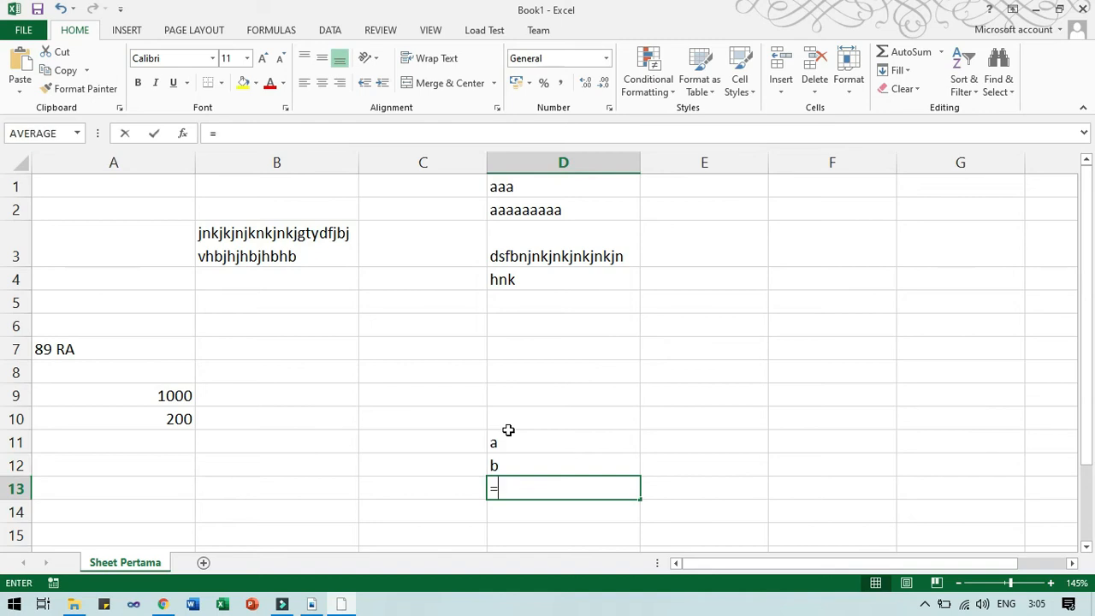
{"action": "left_click", "coordinate": [509, 437]}
{"action": "type", "text": "+"}
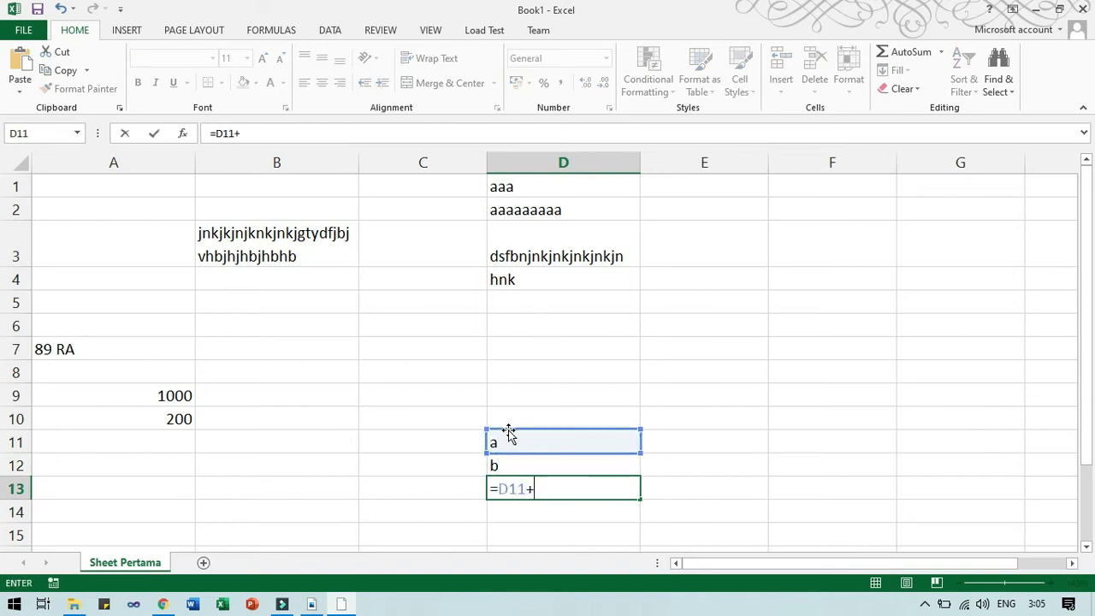
{"action": "key", "text": "Down"}
{"action": "key", "text": "Up"}
{"action": "key", "text": "Up"}
{"action": "key", "text": "Return"}
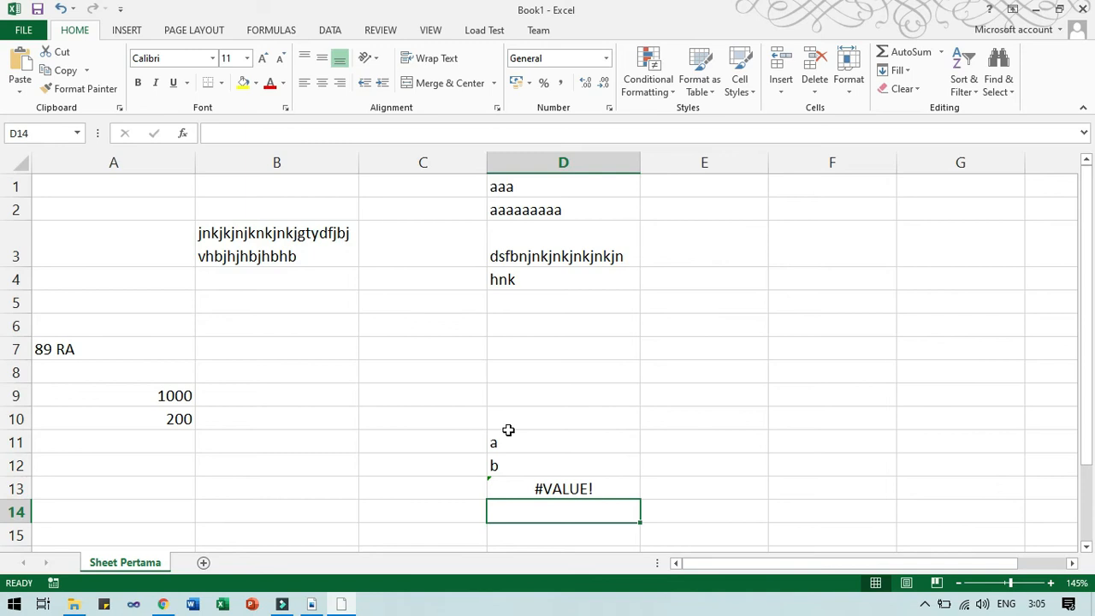
{"action": "left_click", "coordinate": [524, 485]}
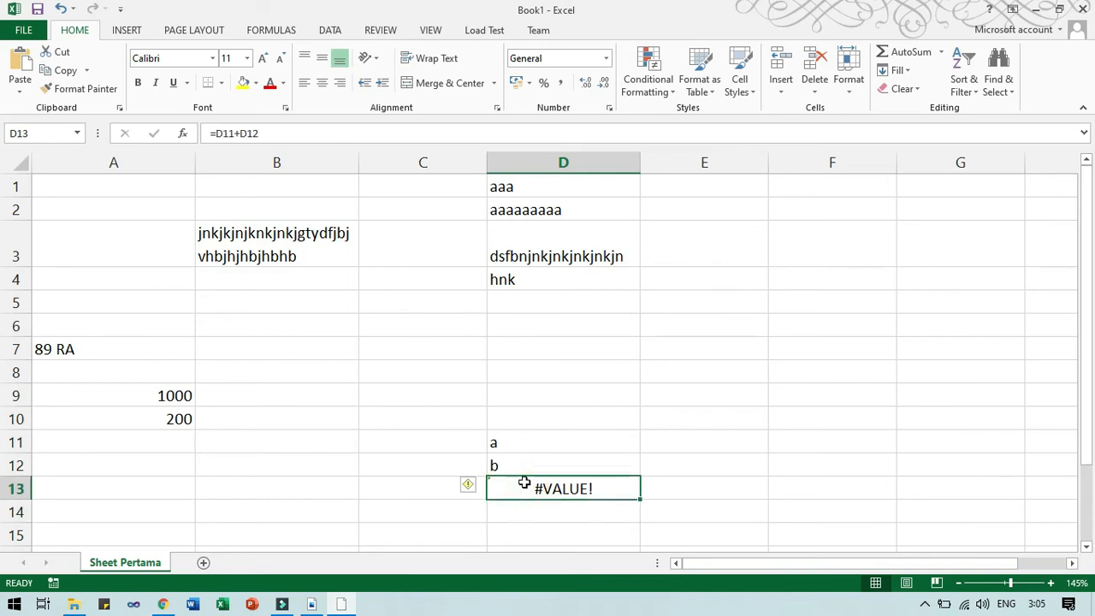
{"action": "key", "text": "Delete"}
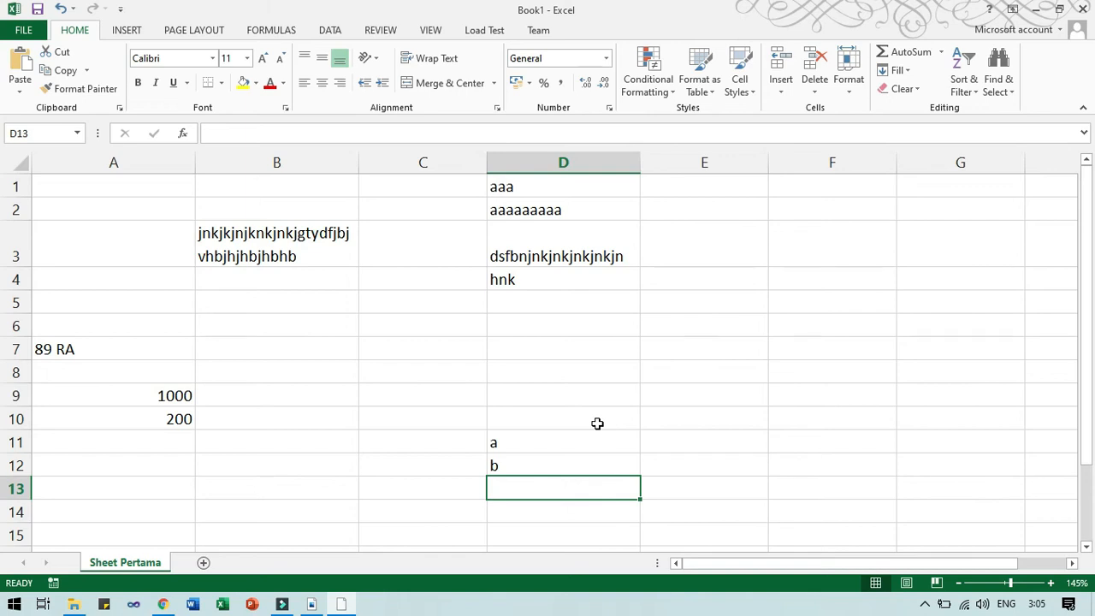
{"action": "key", "text": "alt+Tab"}
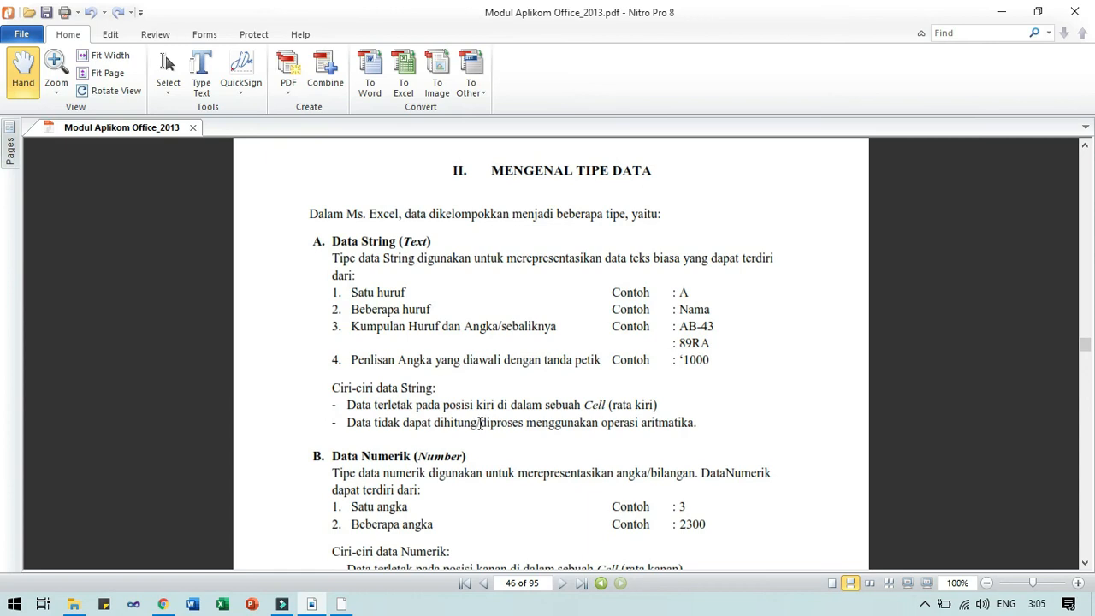
Scroll the PDF down to section B Data Numerik, then return to Excel.
{"action": "scroll", "coordinate": [481, 423], "scroll_direction": "down", "scroll_amount": 3}
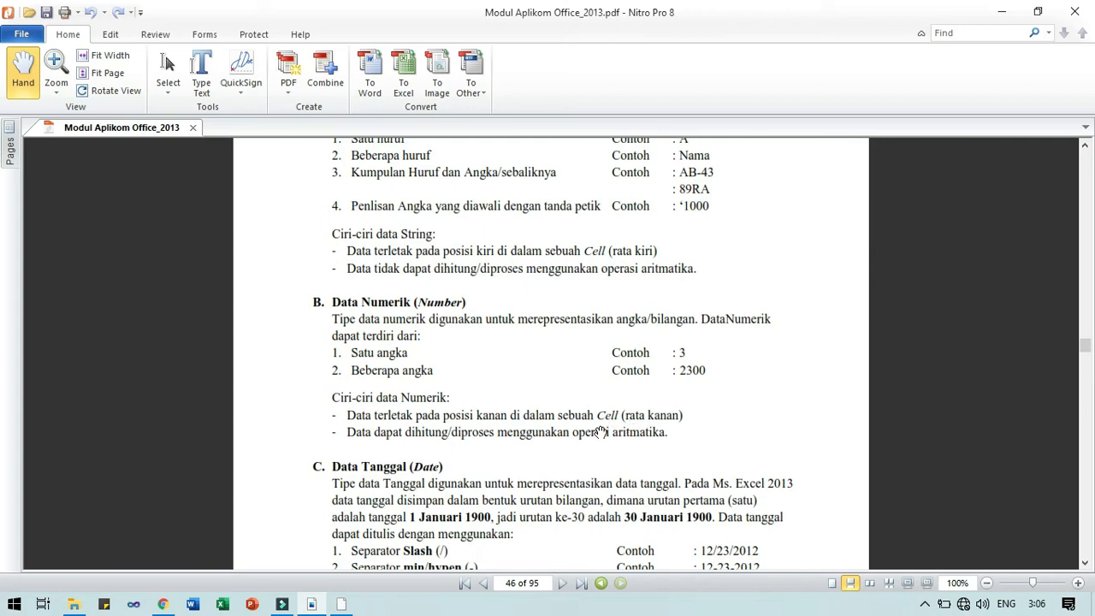
{"action": "key", "text": "alt+Tab"}
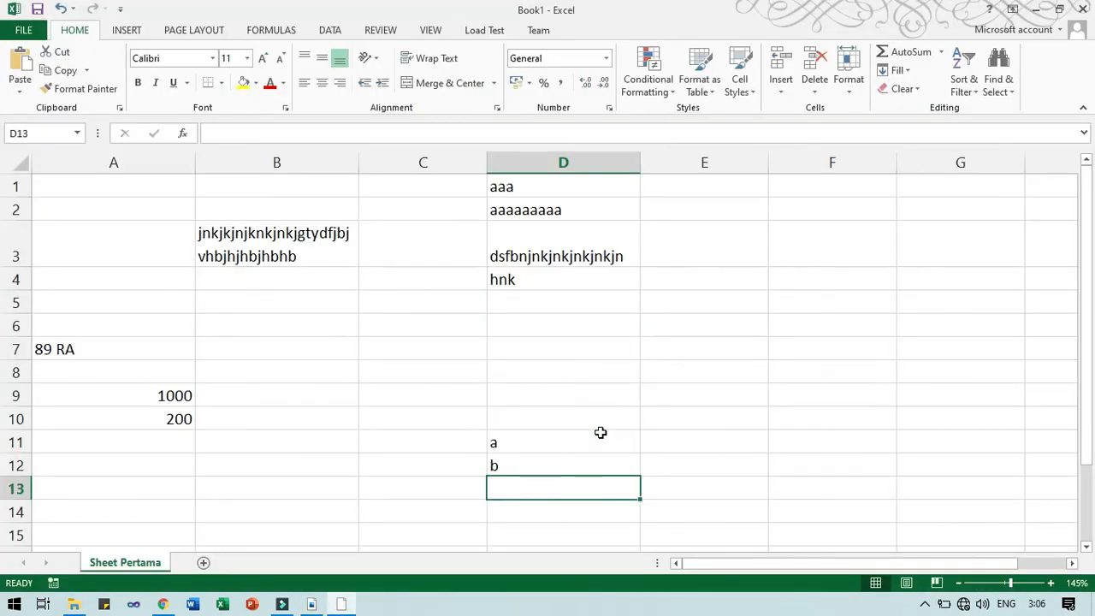
{"action": "left_click", "coordinate": [579, 441]}
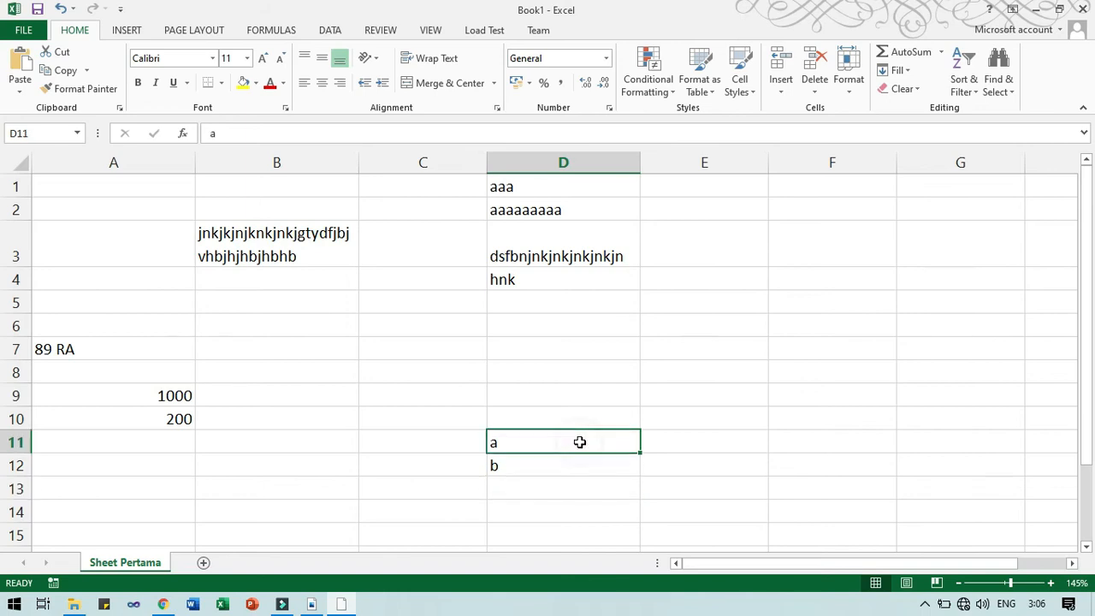
{"action": "left_click", "coordinate": [456, 395]}
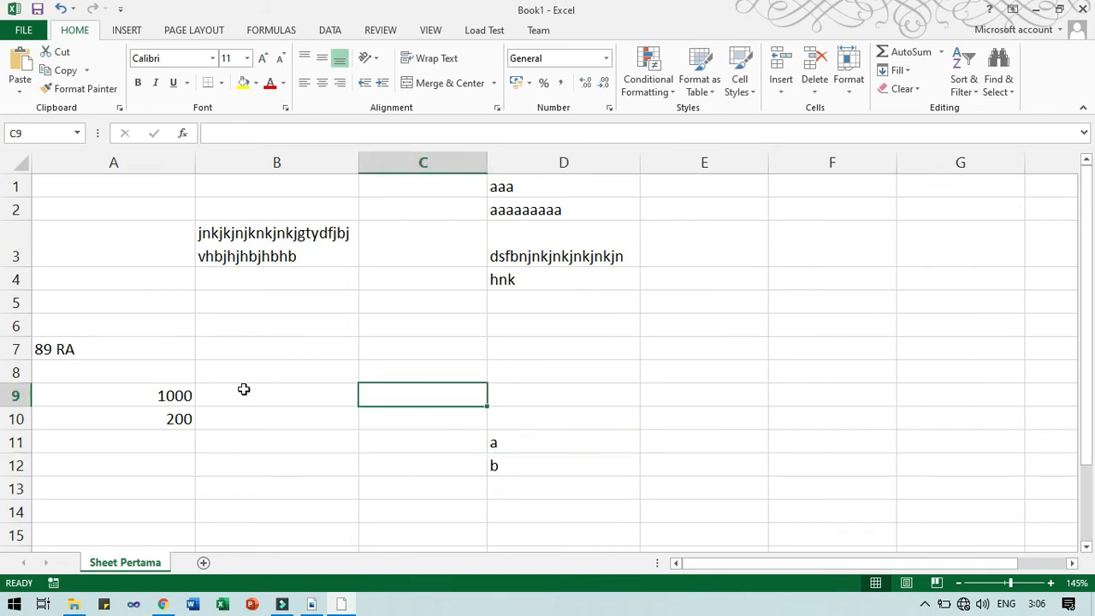
{"action": "left_click", "coordinate": [163, 398]}
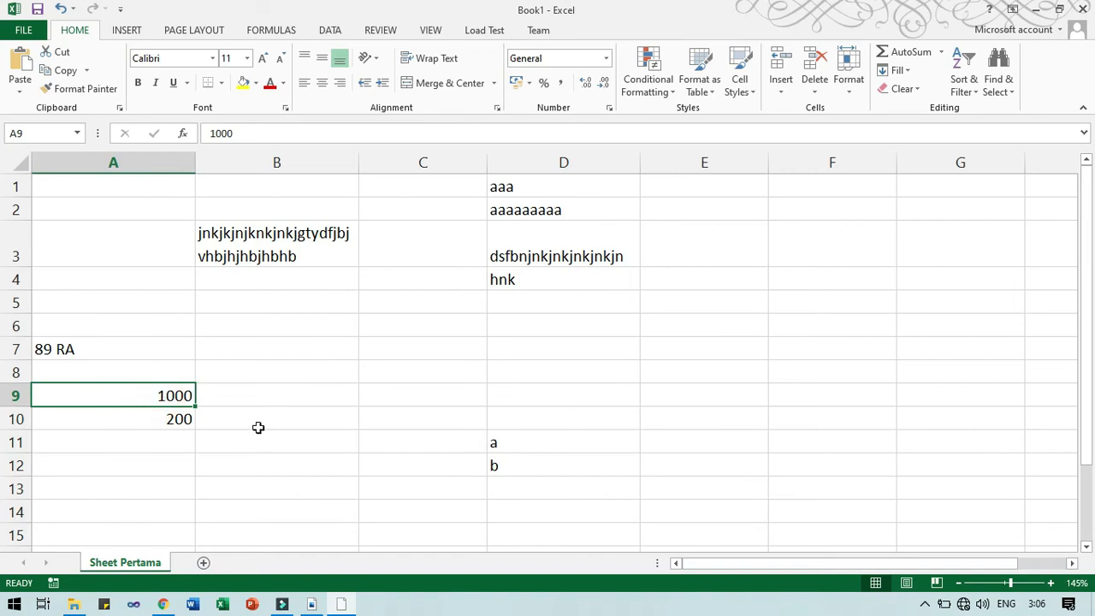
{"action": "left_click", "coordinate": [282, 400]}
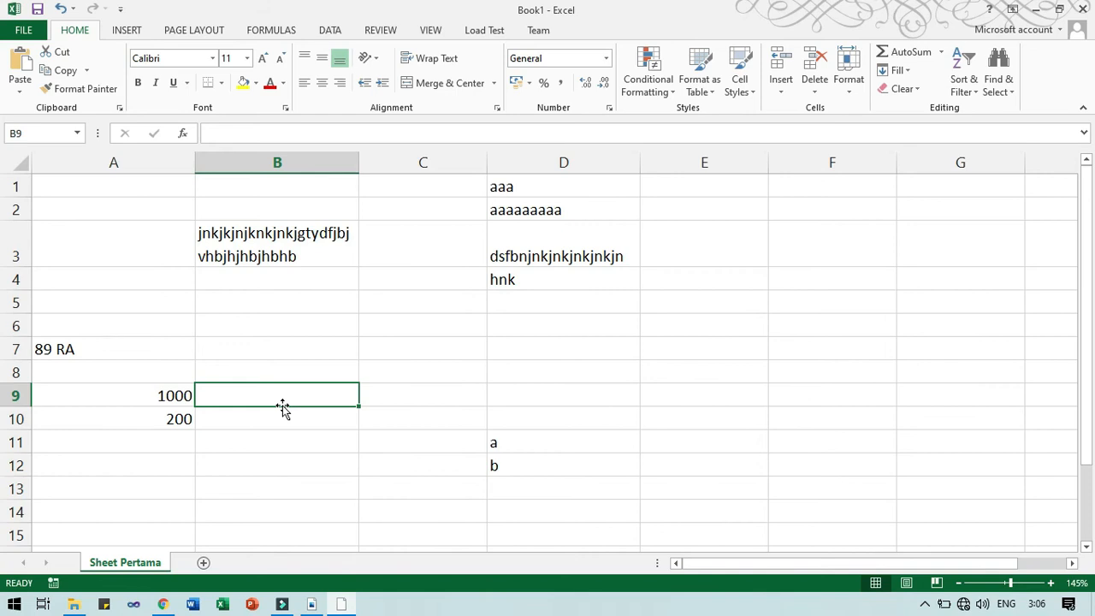
{"action": "type", "text": "070"}
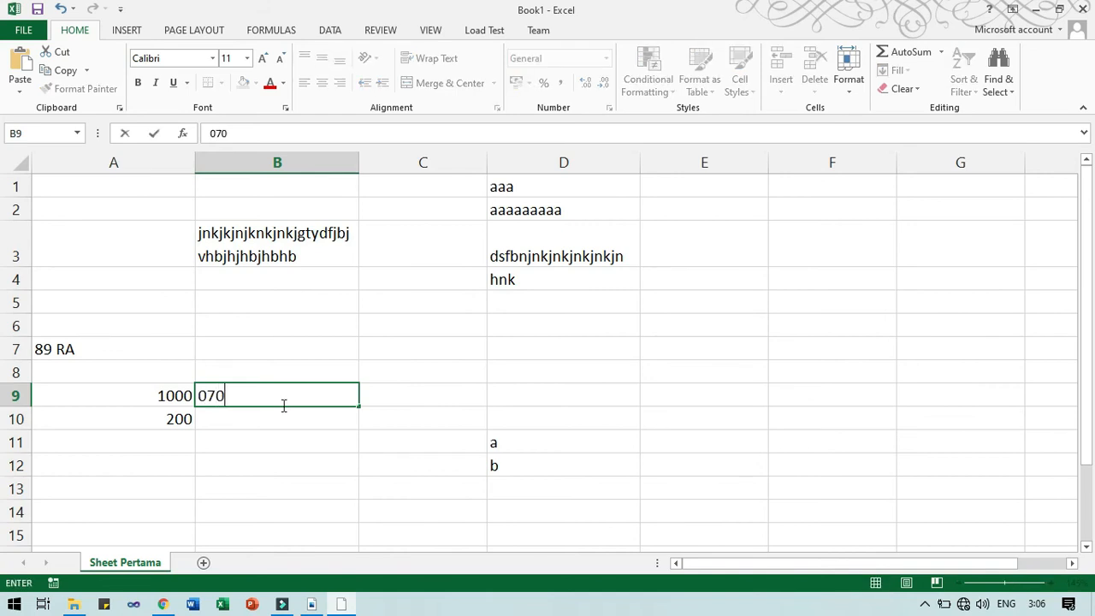
{"action": "type", "text": "3040048"}
{"action": "left_click", "coordinate": [206, 396]}
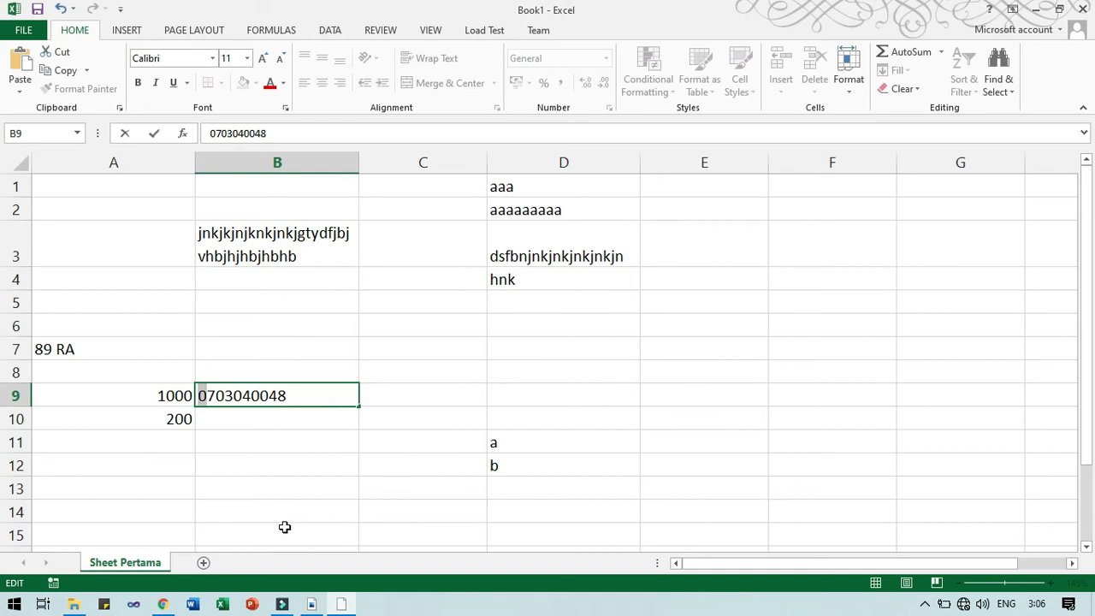
{"action": "key", "text": "Return"}
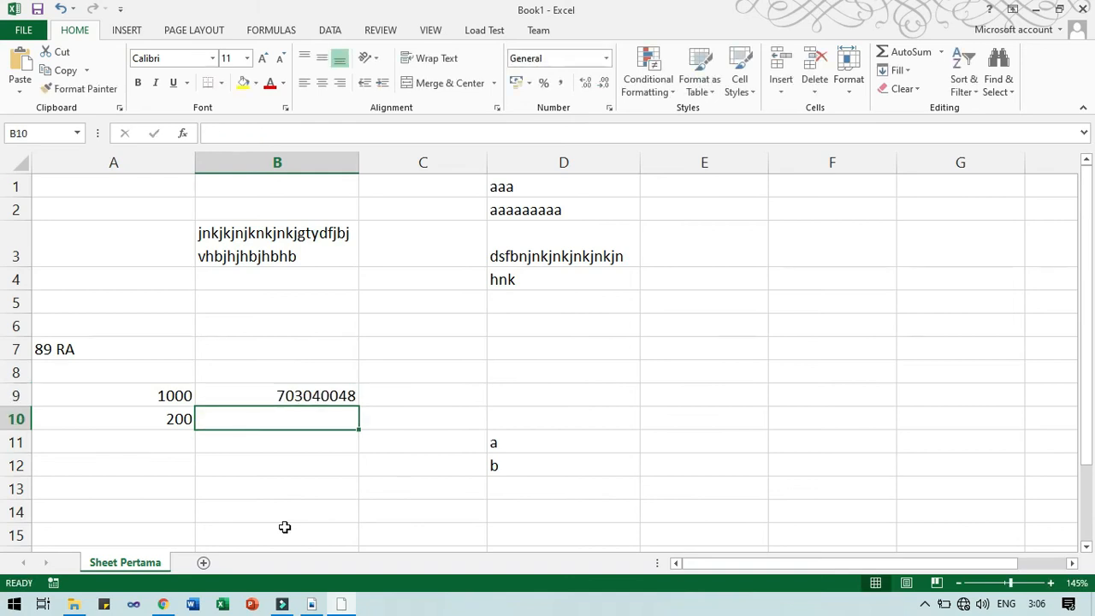
{"action": "left_click", "coordinate": [282, 399]}
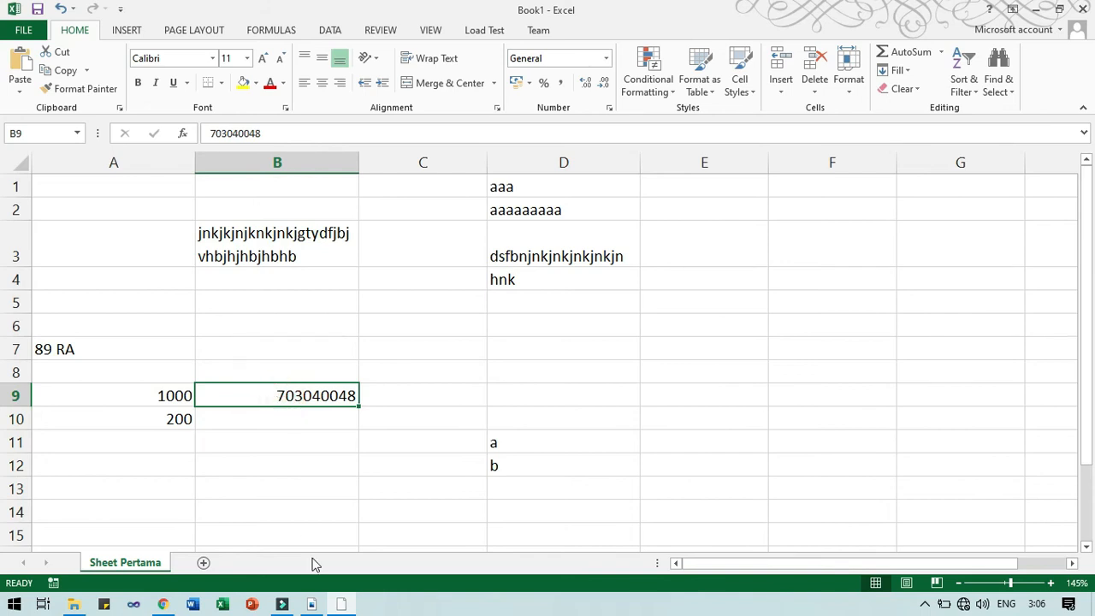
{"action": "key", "text": "Delete"}
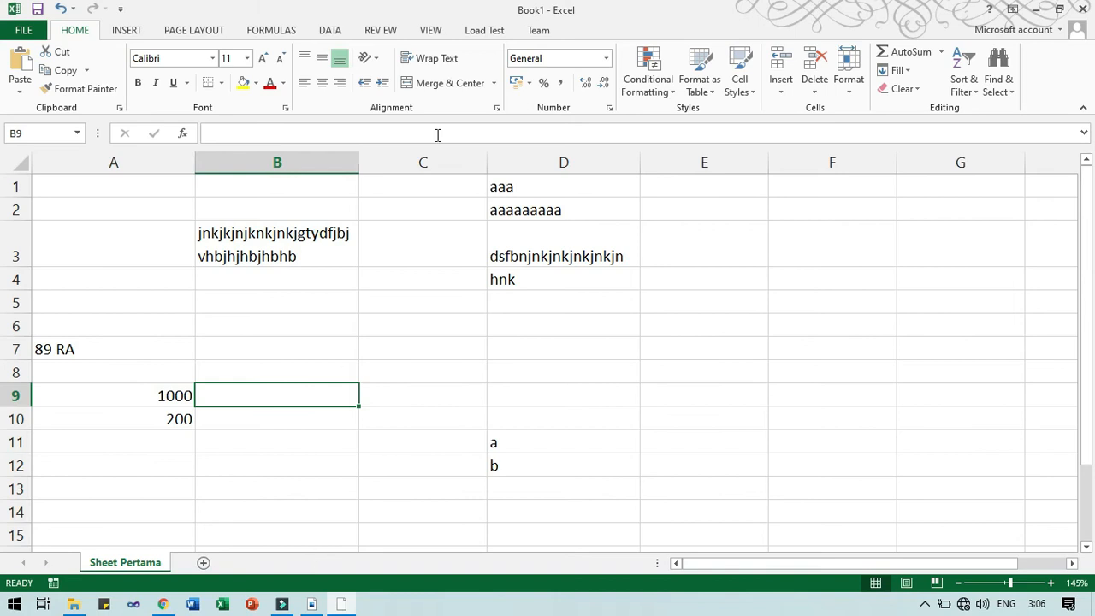
{"action": "left_click", "coordinate": [608, 60]}
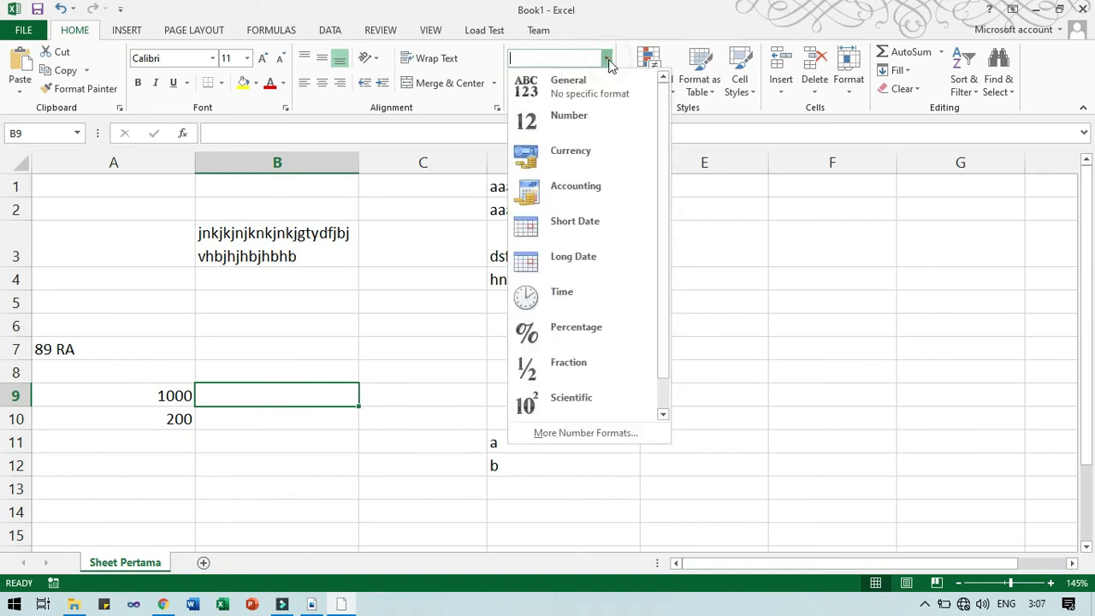
{"action": "left_click_drag", "start_coordinate": [662, 130], "coordinate": [664, 176]}
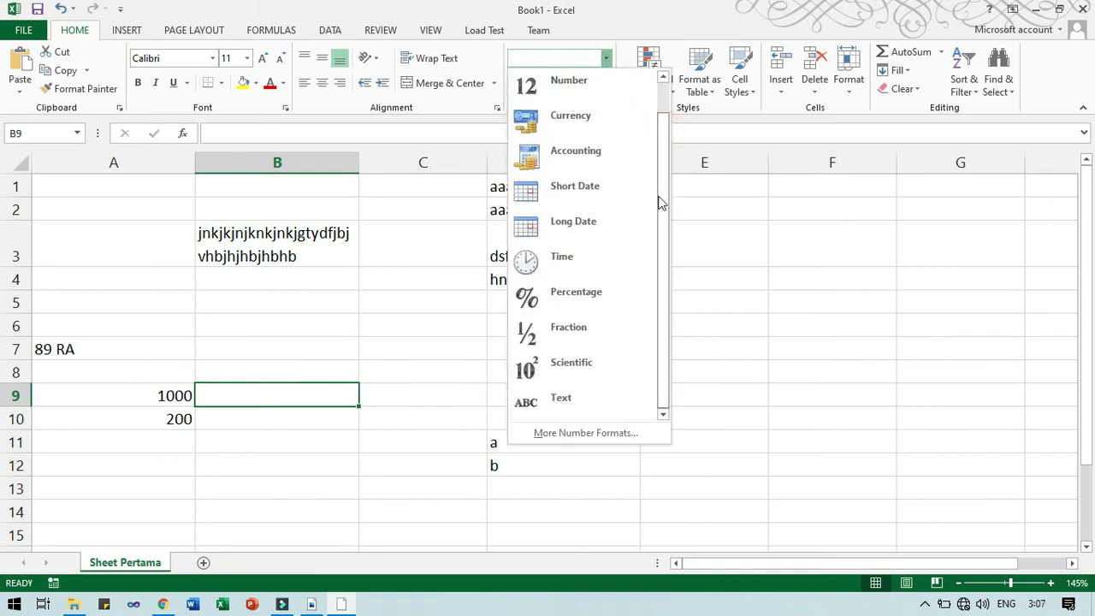
{"action": "left_click", "coordinate": [601, 407]}
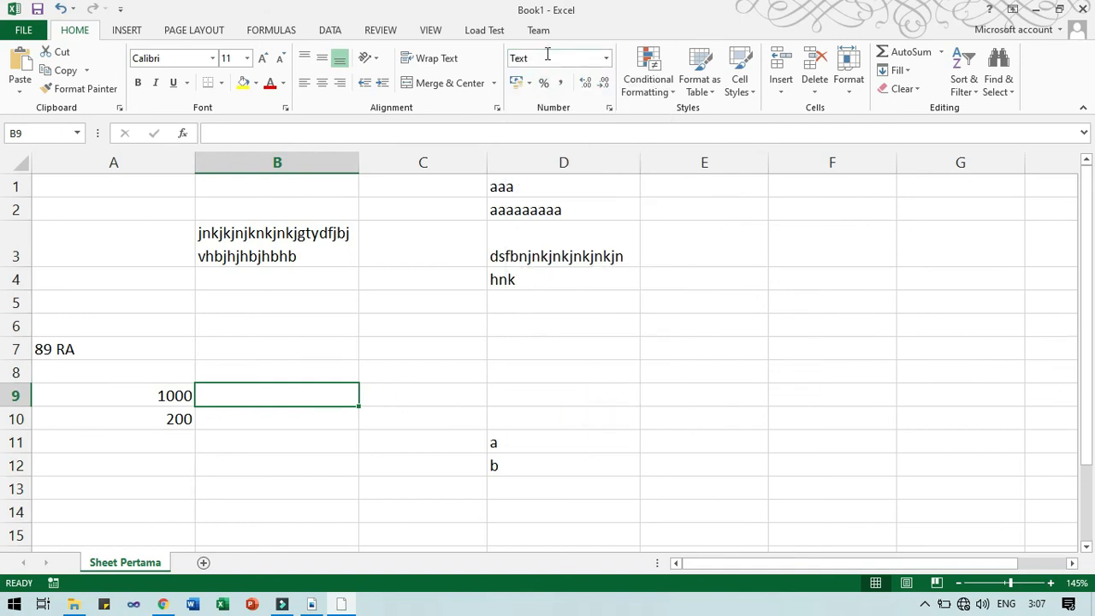
{"action": "type", "text": "0"}
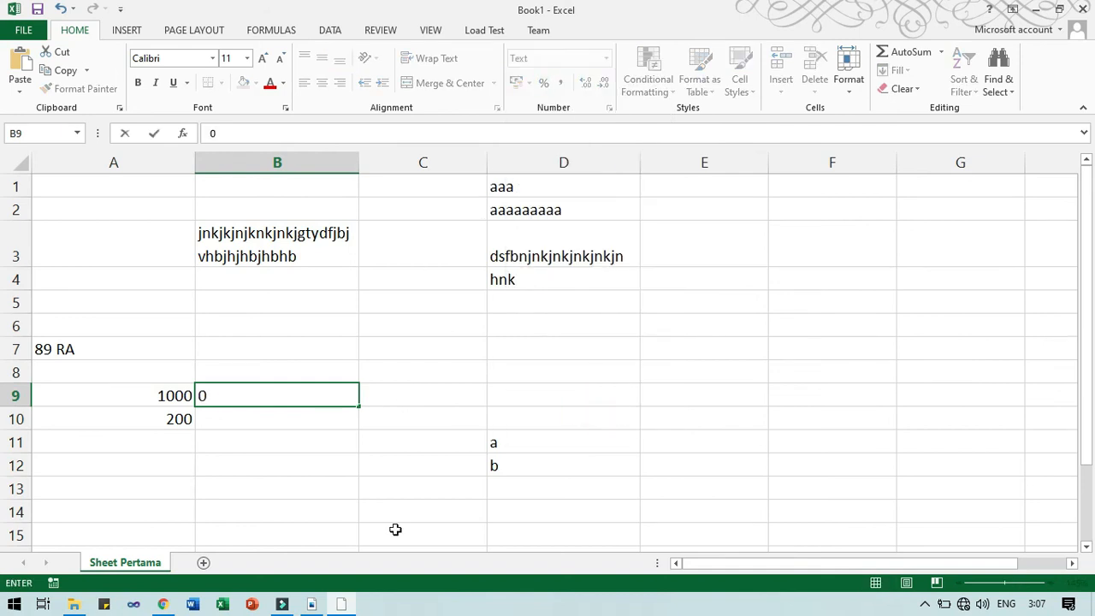
{"action": "type", "text": "703040048"}
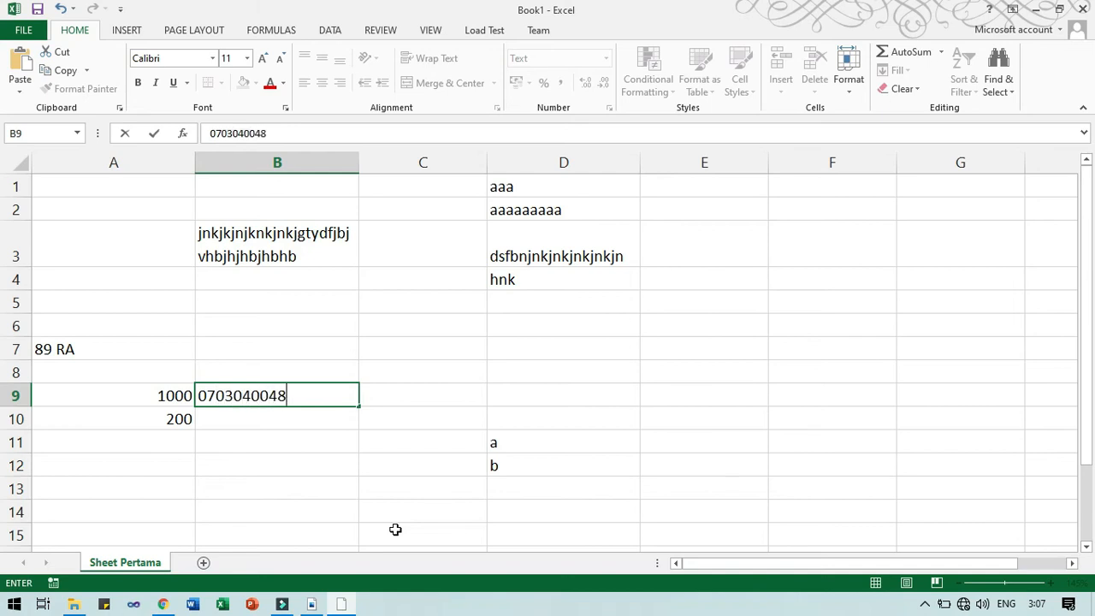
{"action": "key", "text": "ctrl+Return"}
{"action": "key", "text": "Return"}
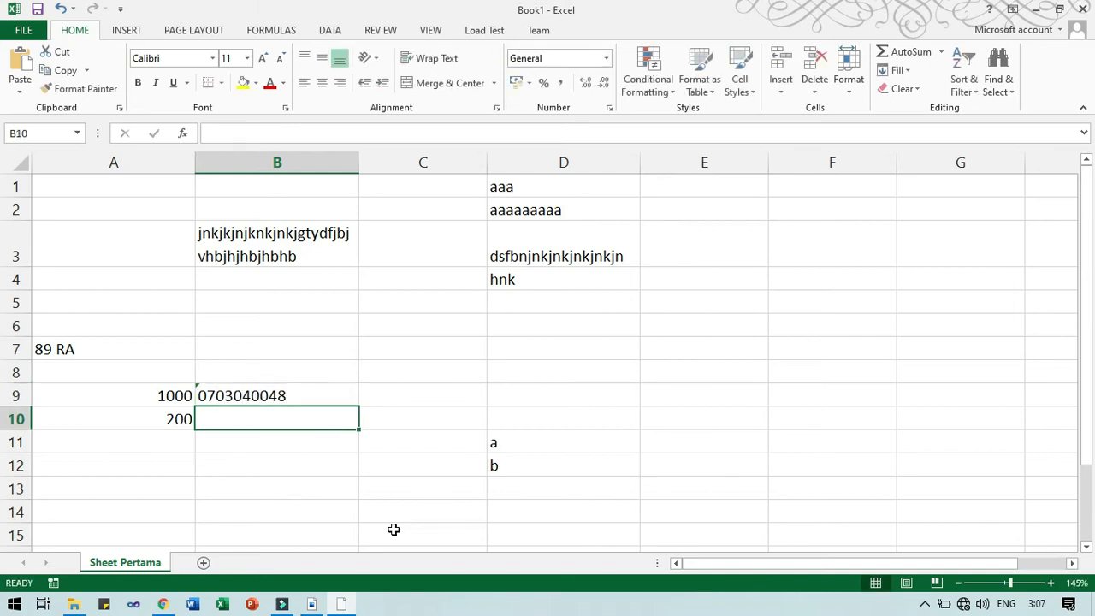
{"action": "left_click", "coordinate": [200, 391]}
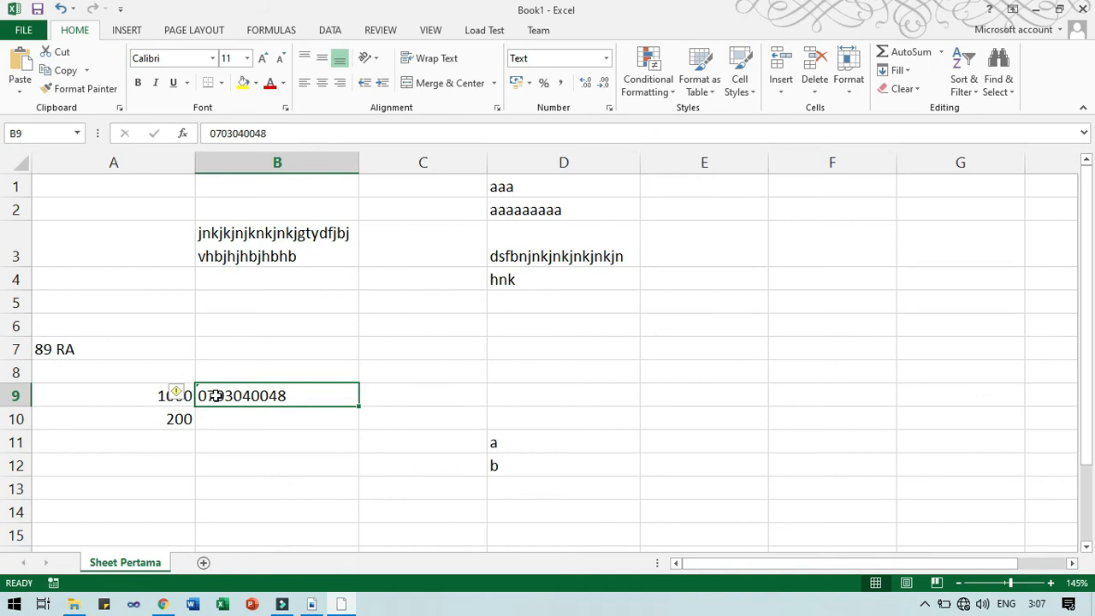
{"action": "key", "text": "Return"}
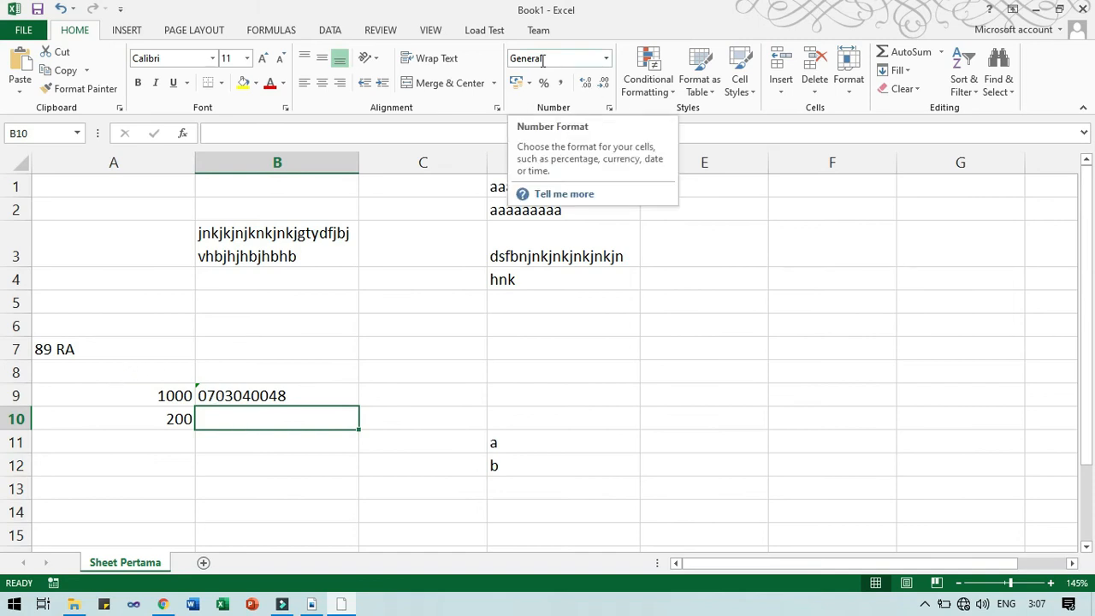
{"action": "type", "text": "07"}
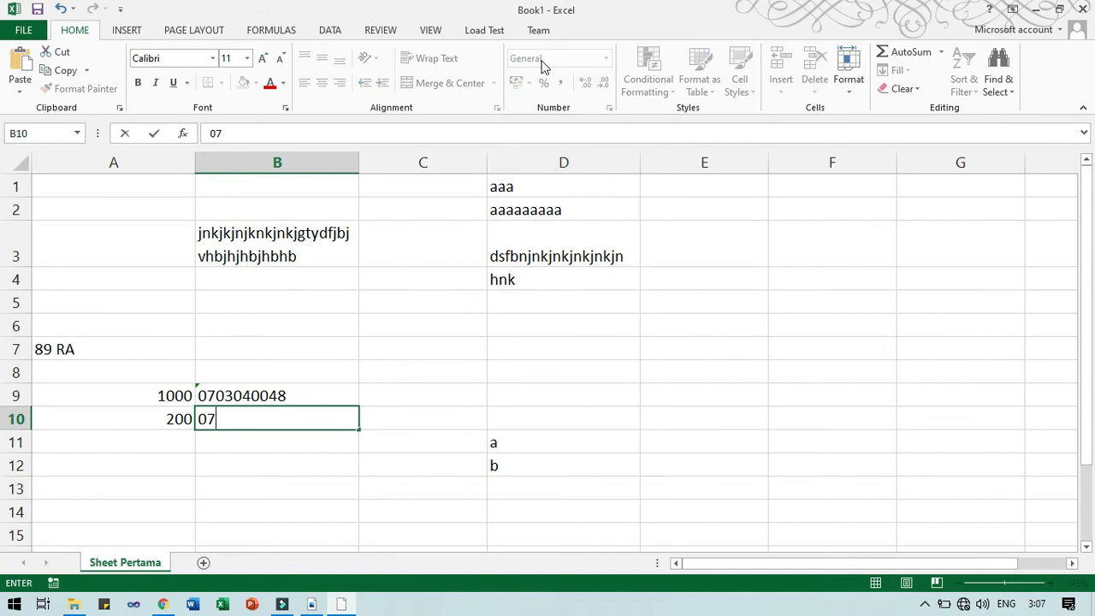
{"action": "type", "text": "03040049"}
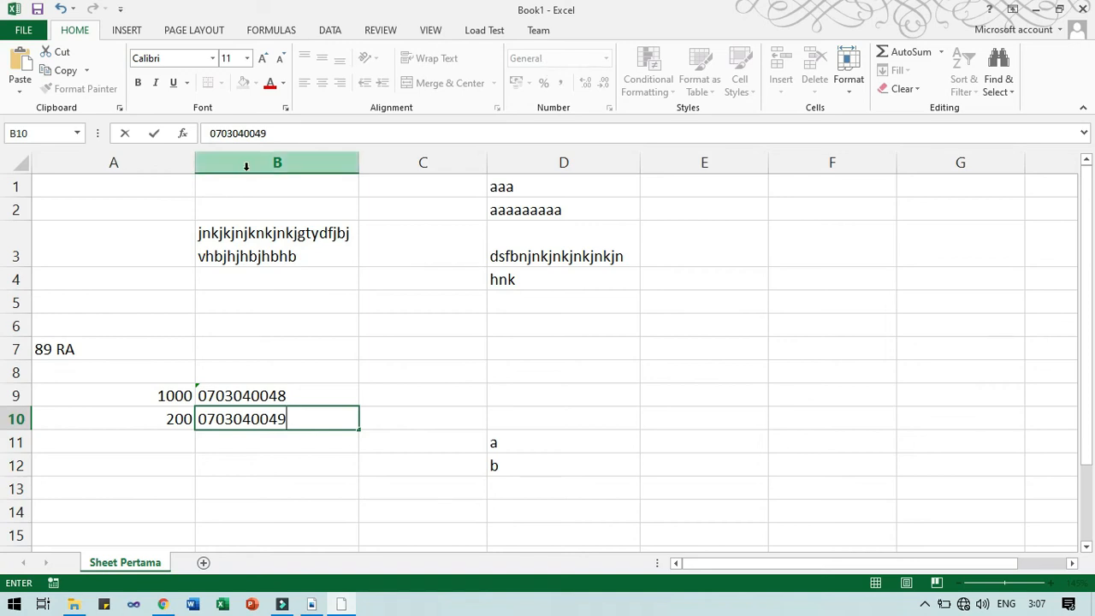
{"action": "left_click", "coordinate": [213, 132]}
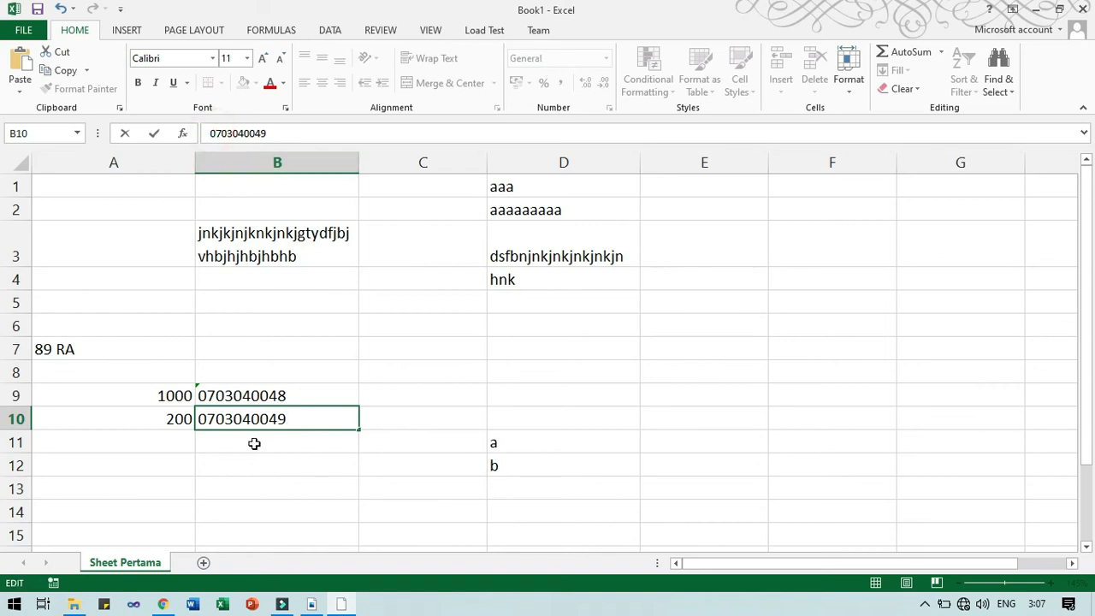
{"action": "left_click", "coordinate": [204, 418]}
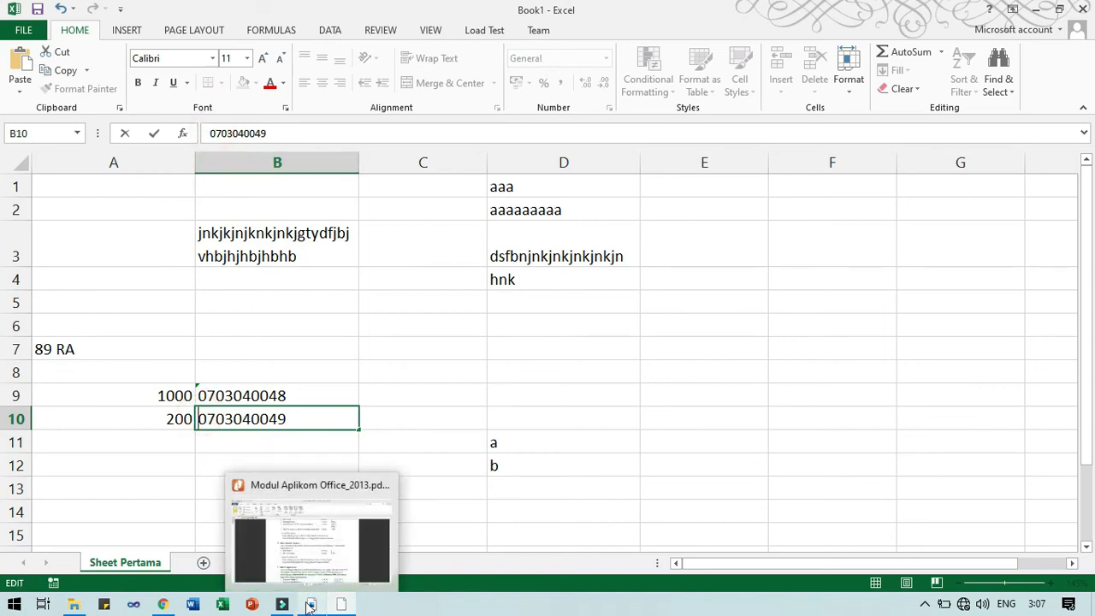
{"action": "type", "text": "'"}
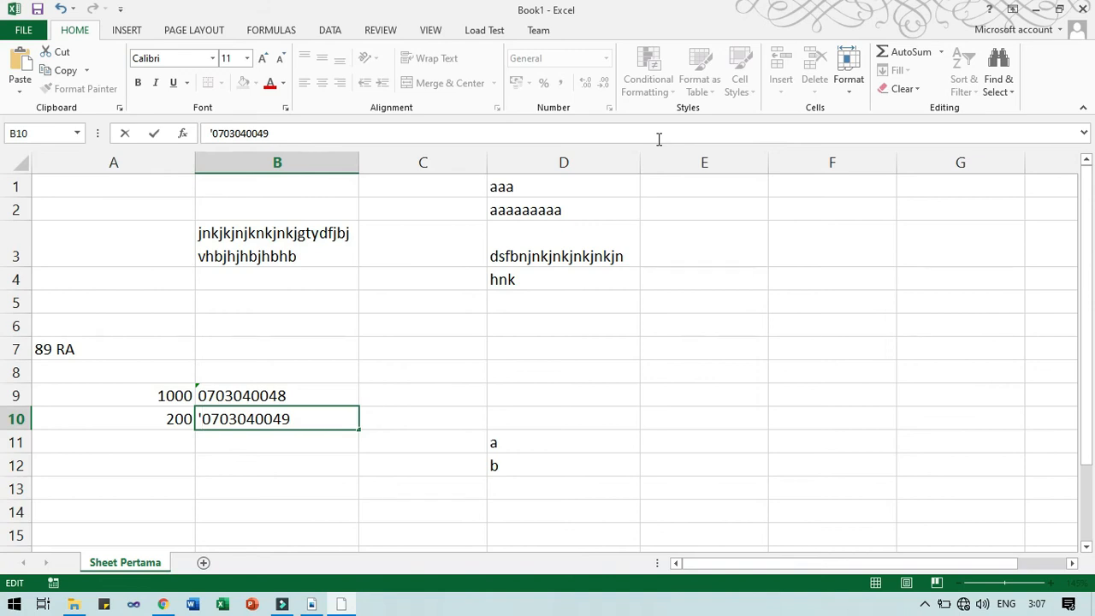
{"action": "key", "text": "Return"}
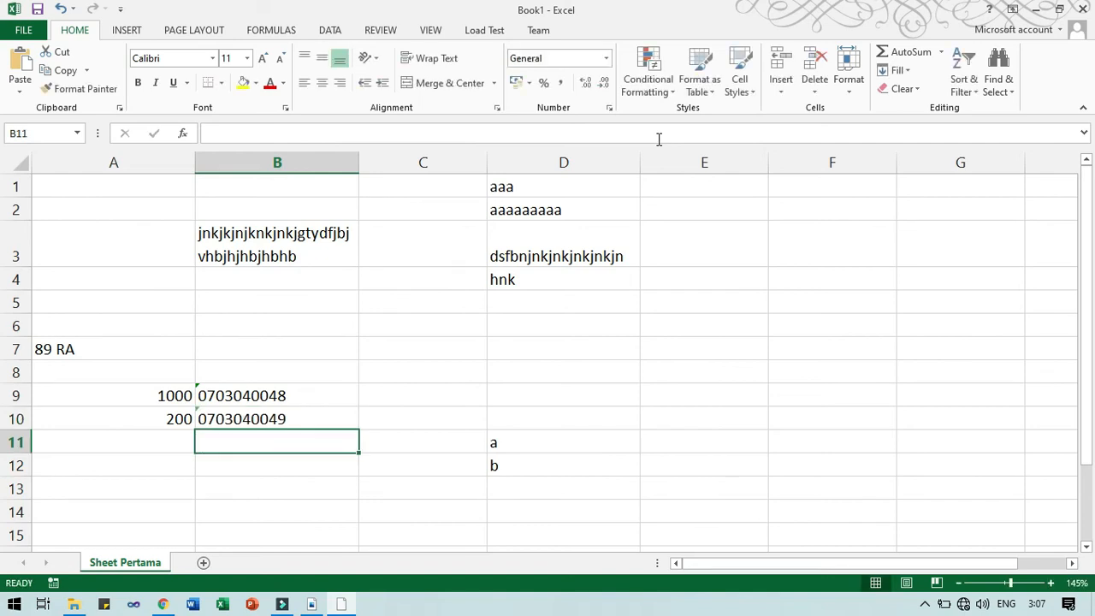
{"action": "left_click", "coordinate": [298, 417]}
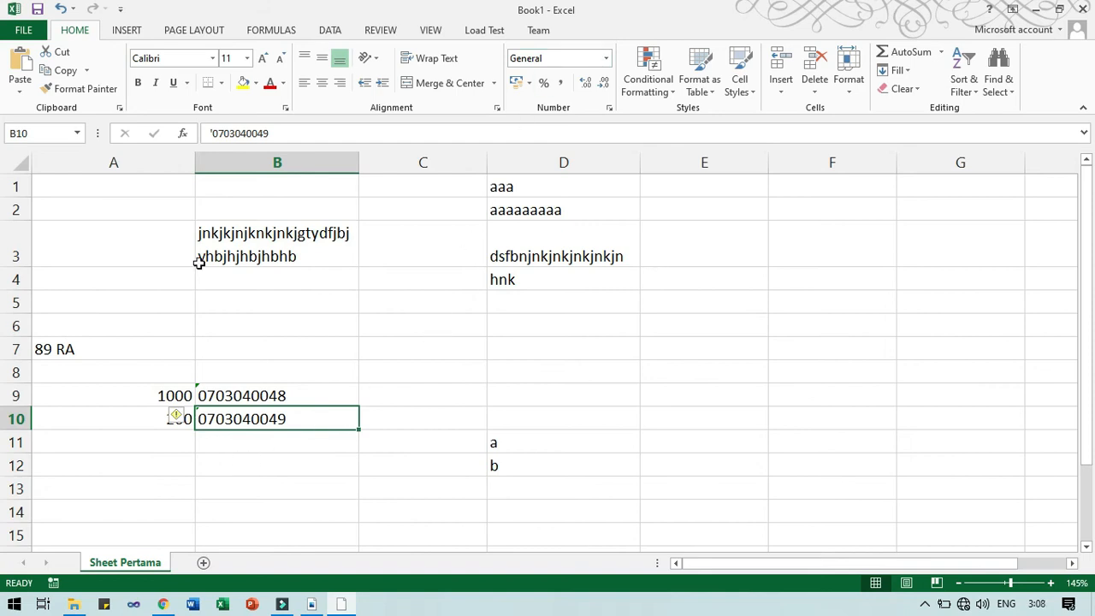
{"action": "left_click", "coordinate": [287, 129]}
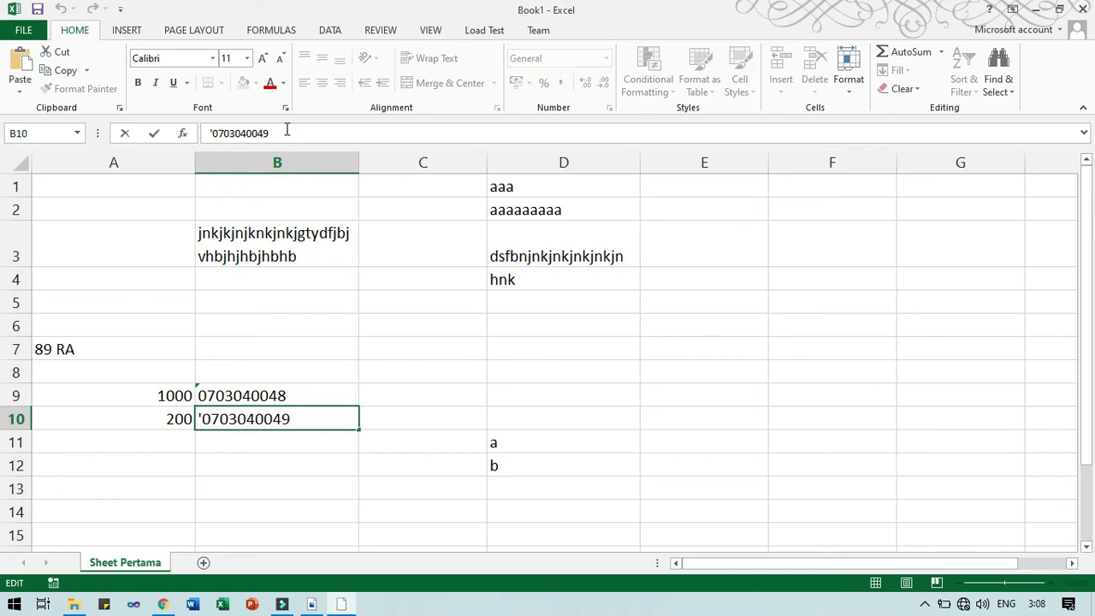
{"action": "left_click", "coordinate": [206, 133]}
{"action": "left_click", "coordinate": [302, 394]}
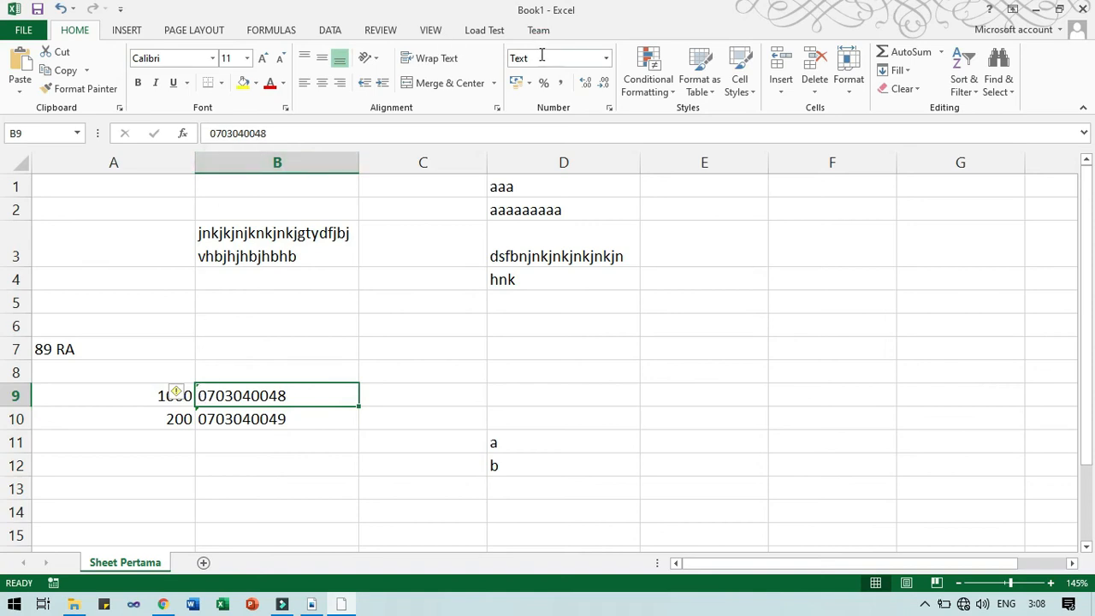
Keep B9 formatted as Text, then scroll the PDF module to section C Data Tanggal.
{"action": "left_click", "coordinate": [606, 58]}
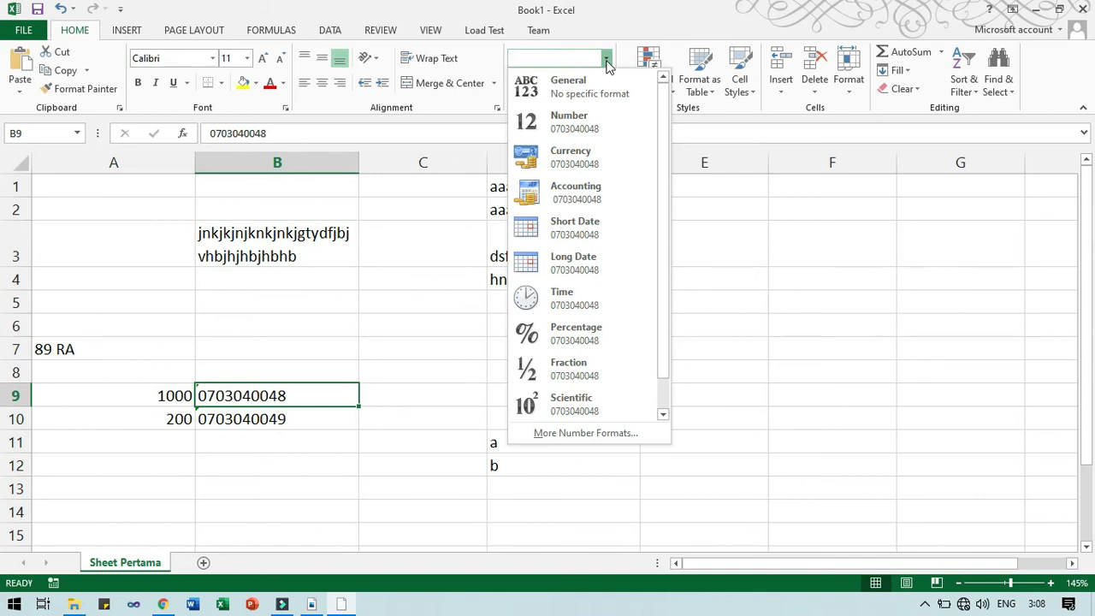
{"action": "mouse_move", "coordinate": [663, 144]}
{"action": "left_mouse_down"}
{"action": "mouse_move", "coordinate": [663, 225]}
{"action": "mouse_move", "coordinate": [672, 140]}
{"action": "left_mouse_up"}
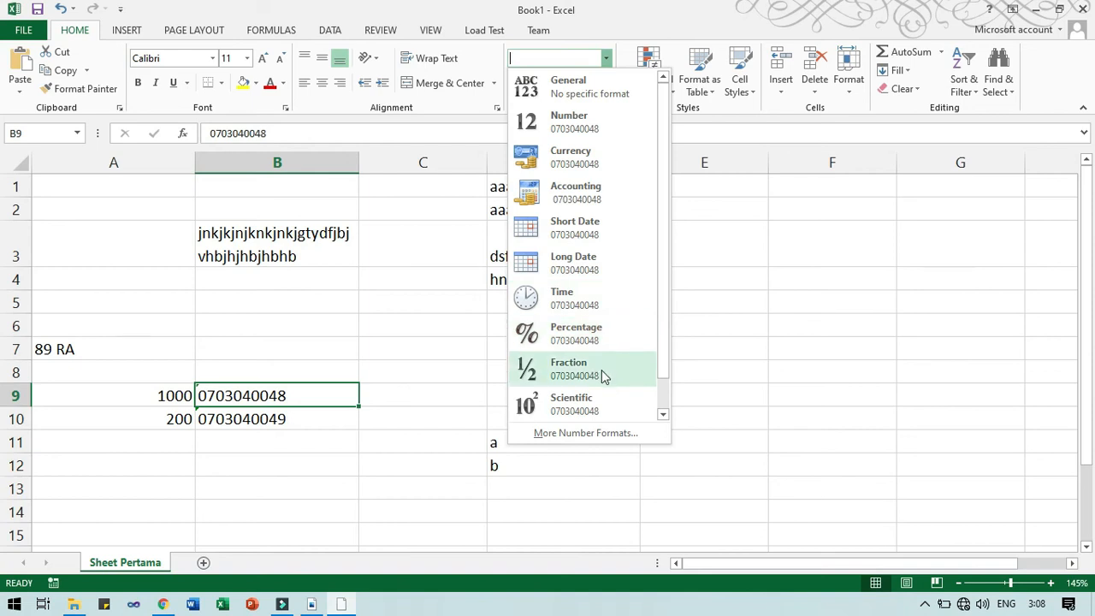
{"action": "scroll", "coordinate": [666, 322], "scroll_direction": "down", "scroll_amount": 1}
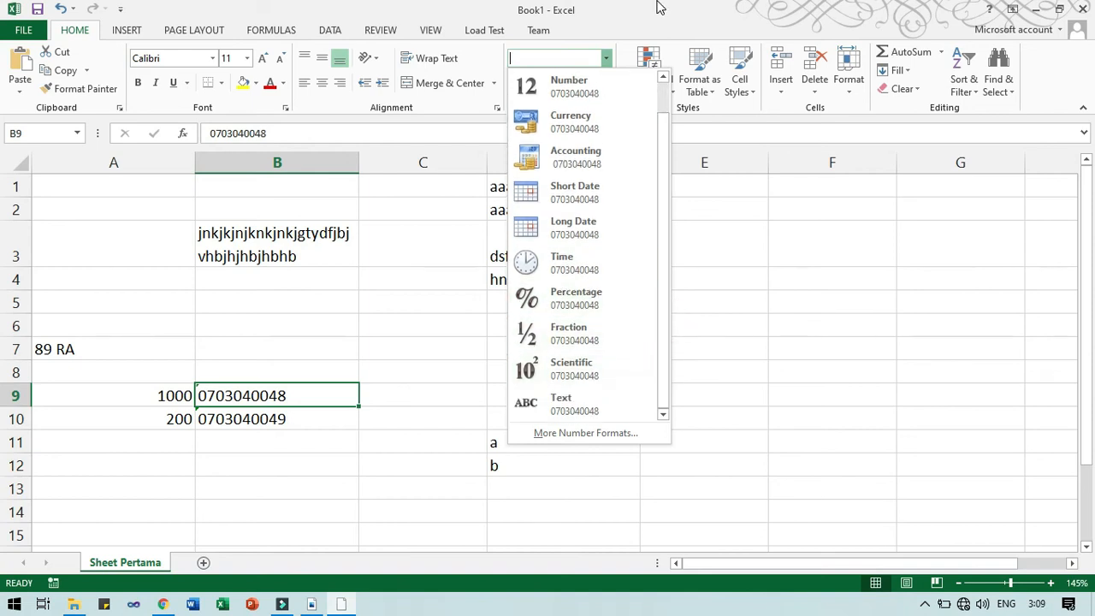
{"action": "left_click", "coordinate": [606, 54]}
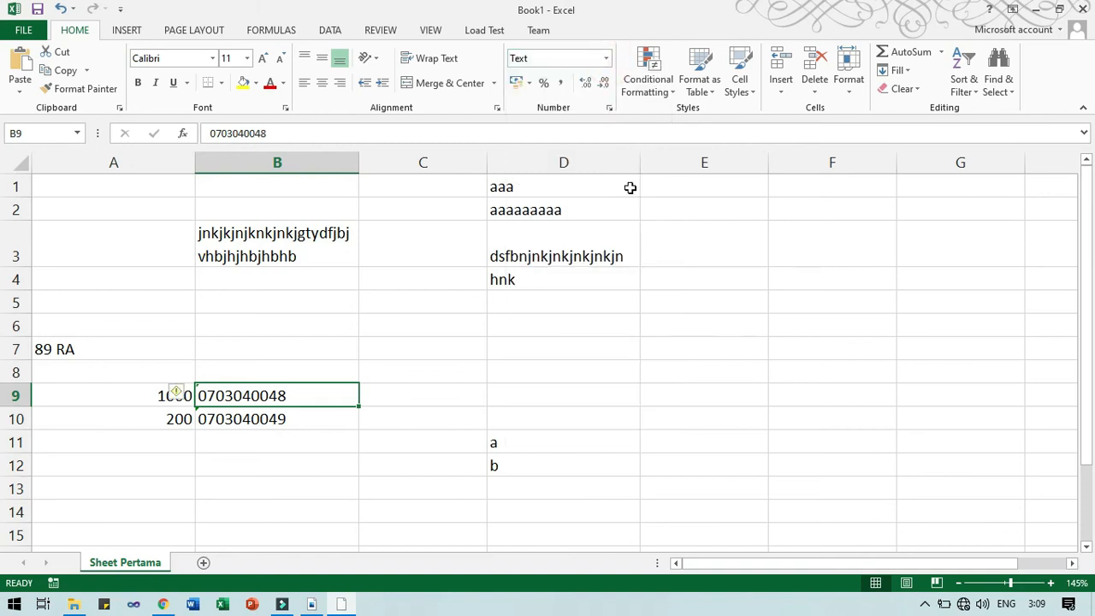
{"action": "key", "text": "alt+Tab"}
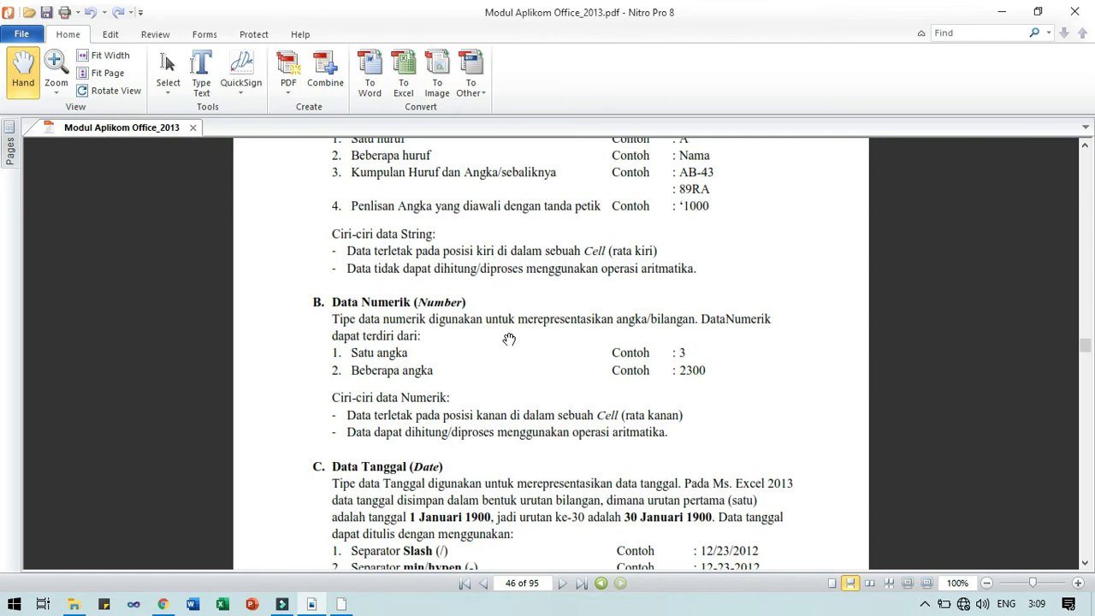
{"action": "scroll", "coordinate": [509, 339], "scroll_direction": "down", "scroll_amount": 5}
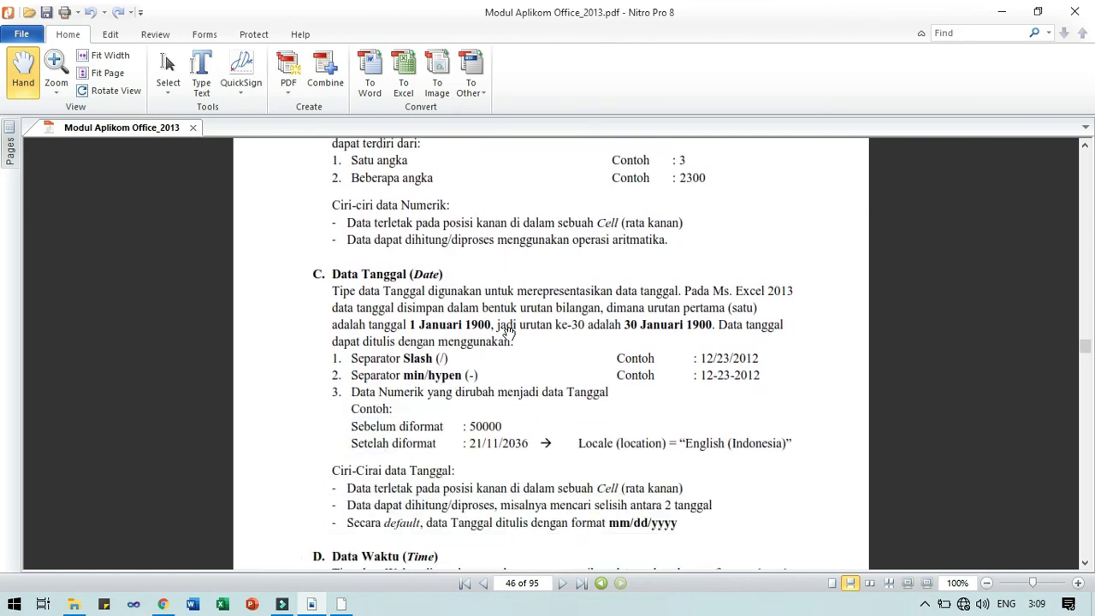
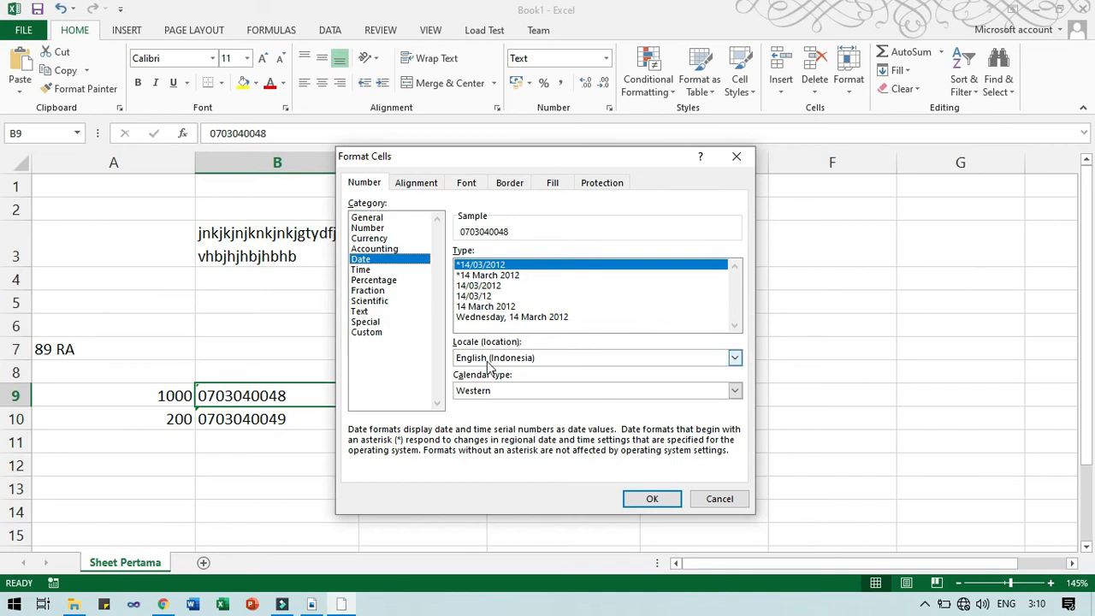
Close the Format Cells dialog without a date format, keeping B9:B10 as text, and select D6.
{"action": "left_click", "coordinate": [737, 156]}
{"action": "left_click", "coordinate": [540, 330]}
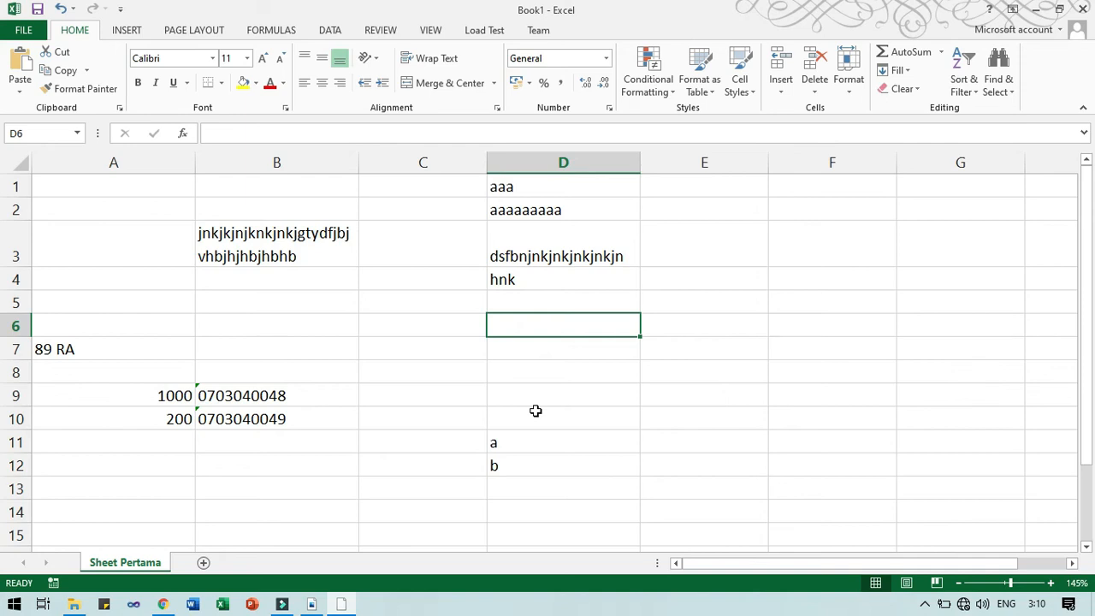
Enter 2/11/2020 in D6, 27/11/2020 in D7 and 11/27/2020 in D8, then inspect them.
{"action": "type", "text": "2"}
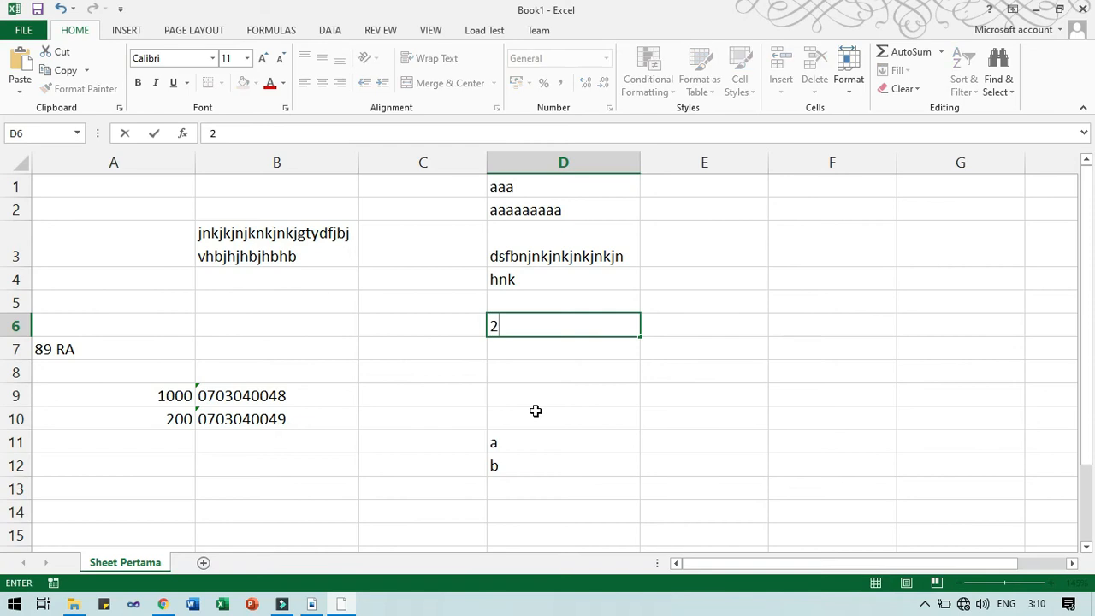
{"action": "type", "text": "/11/2020"}
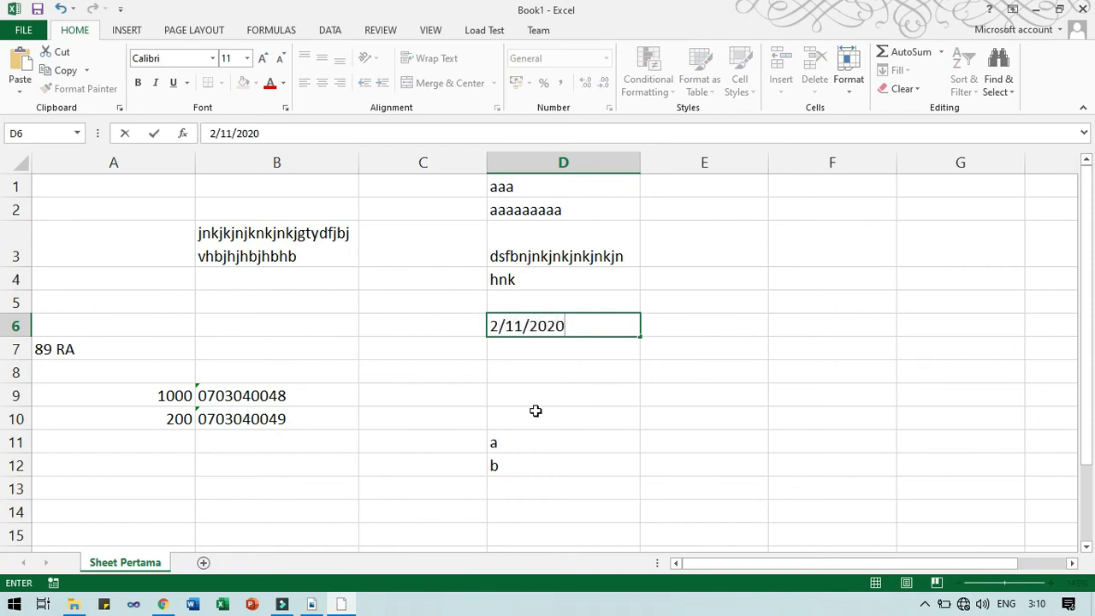
{"action": "key", "text": "Return"}
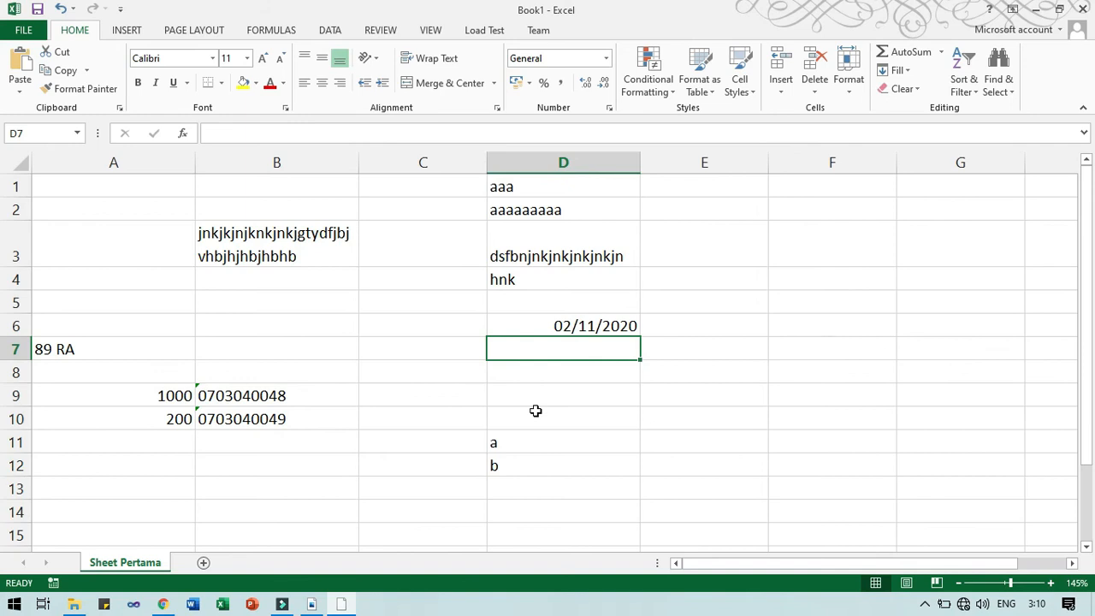
{"action": "type", "text": "27"}
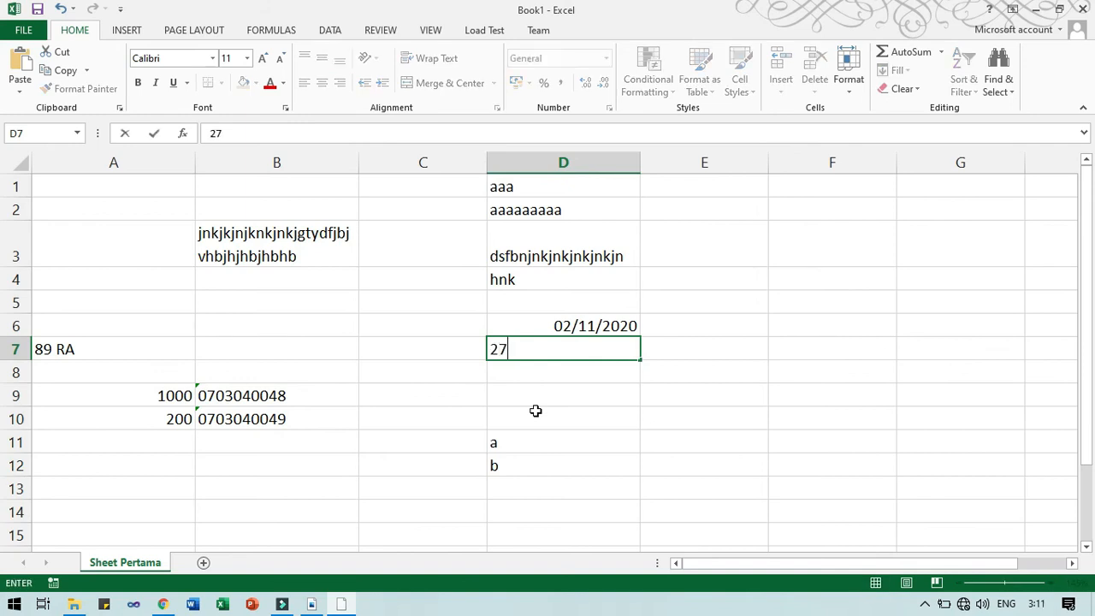
{"action": "type", "text": "/11/2020"}
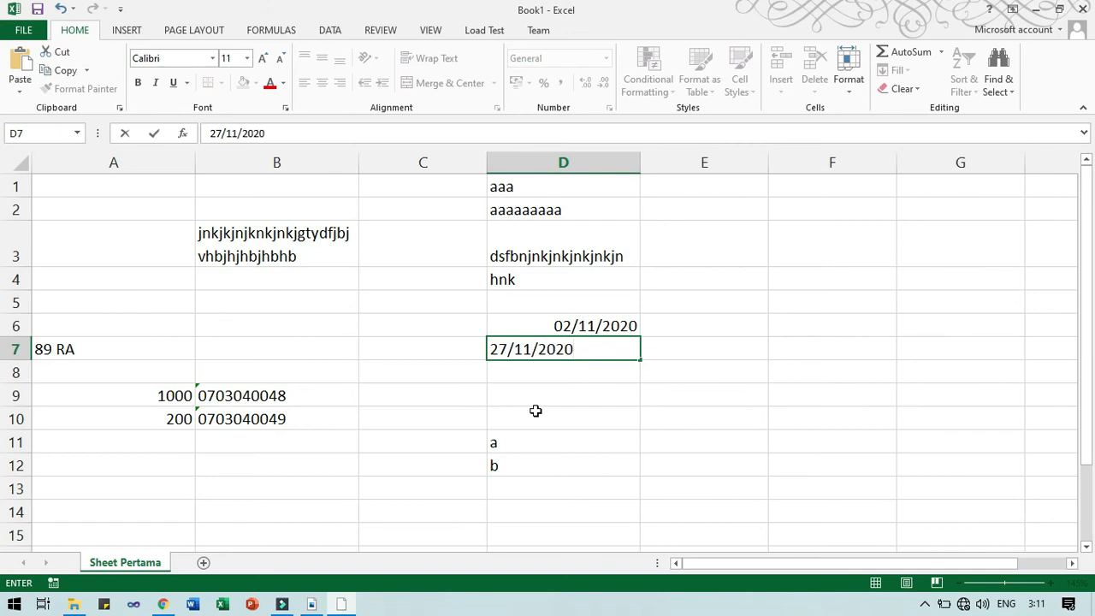
{"action": "key", "text": "Return"}
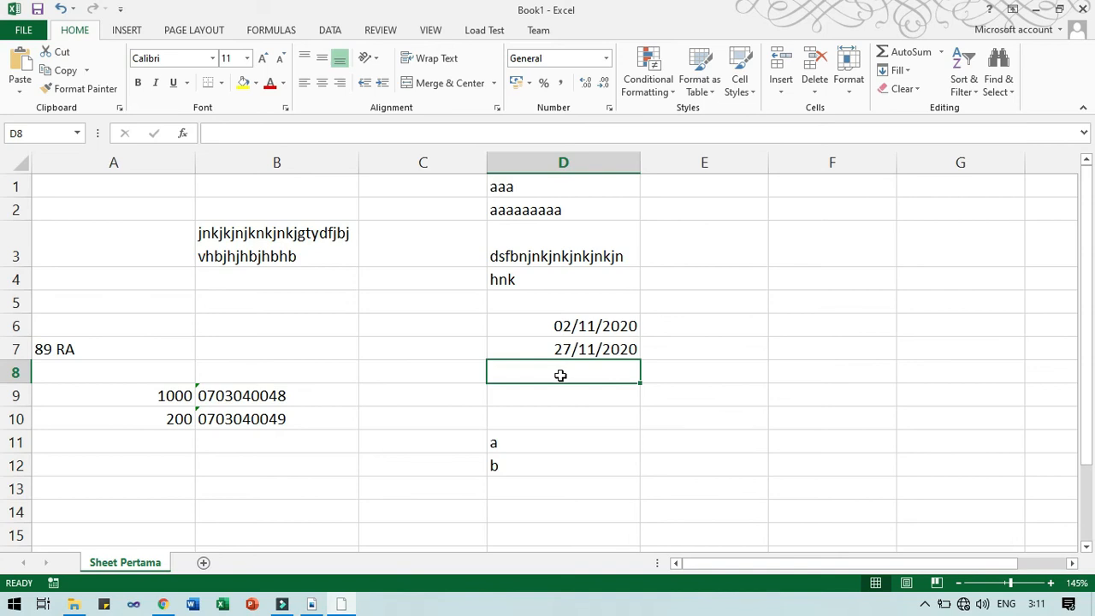
{"action": "type", "text": "11/27"}
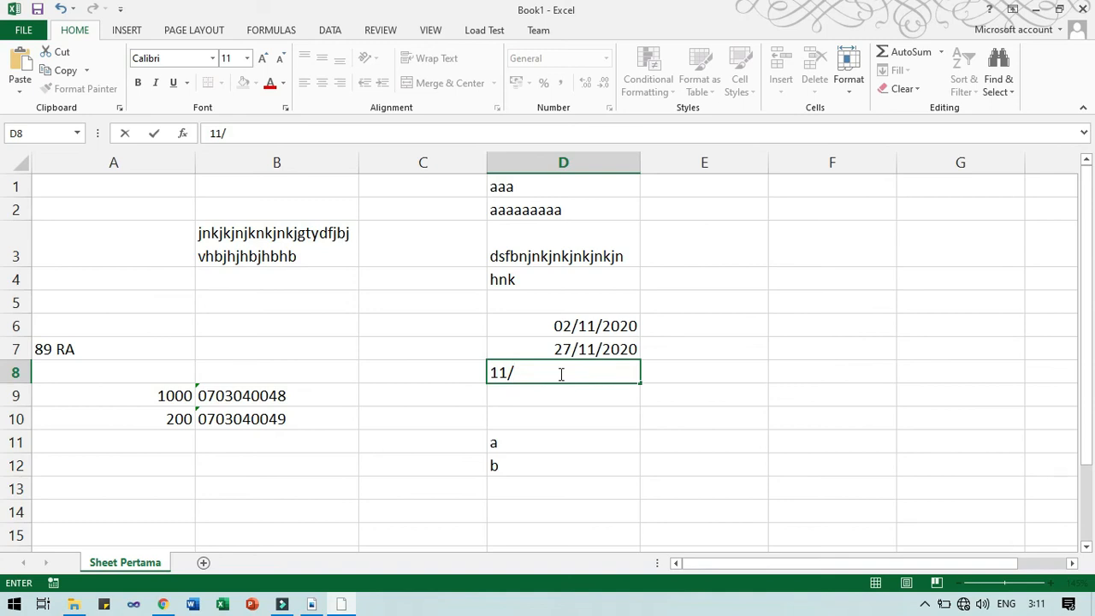
{"action": "type", "text": "/2020"}
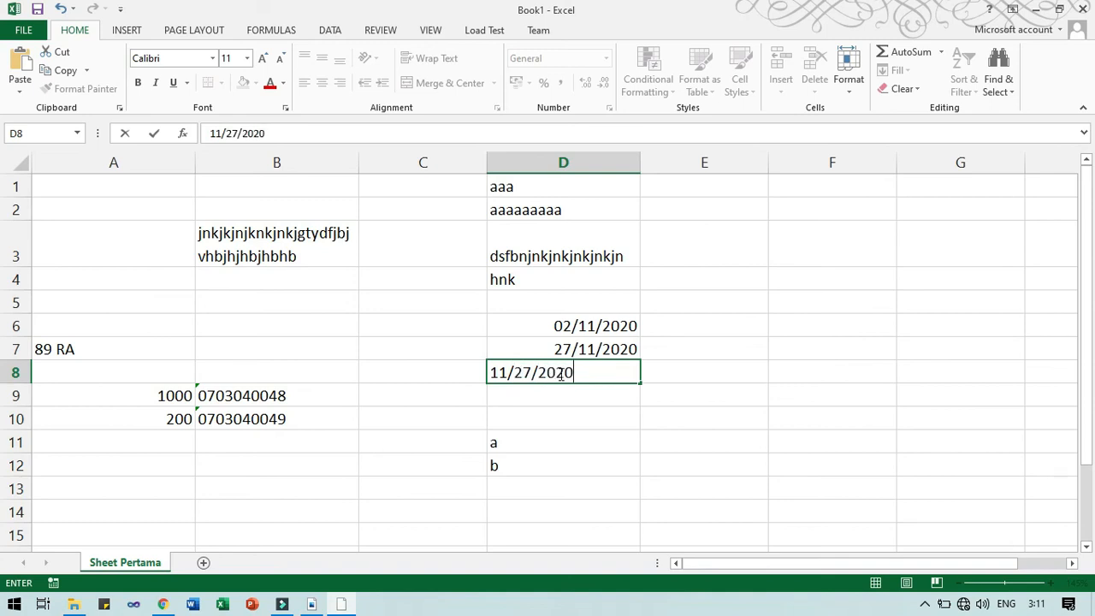
{"action": "key", "text": "Return"}
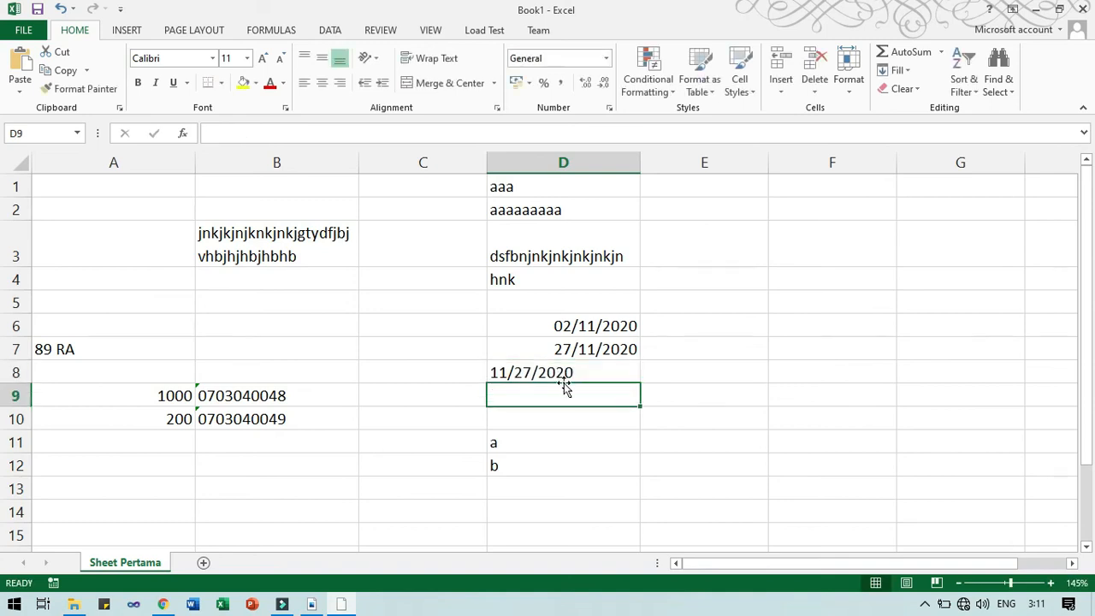
{"action": "left_click", "coordinate": [576, 374]}
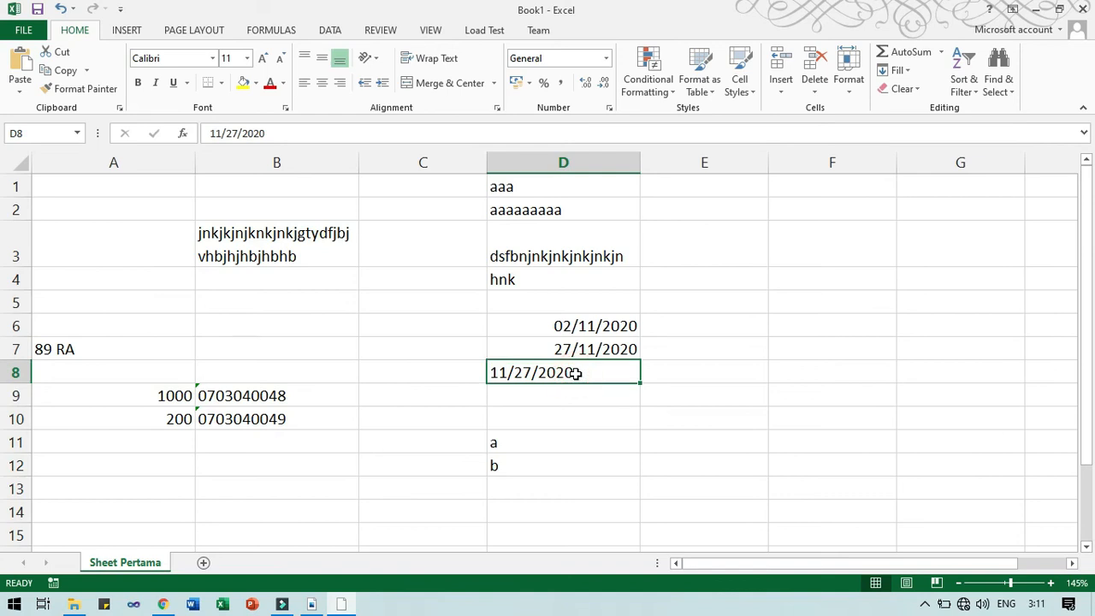
{"action": "left_click", "coordinate": [575, 326]}
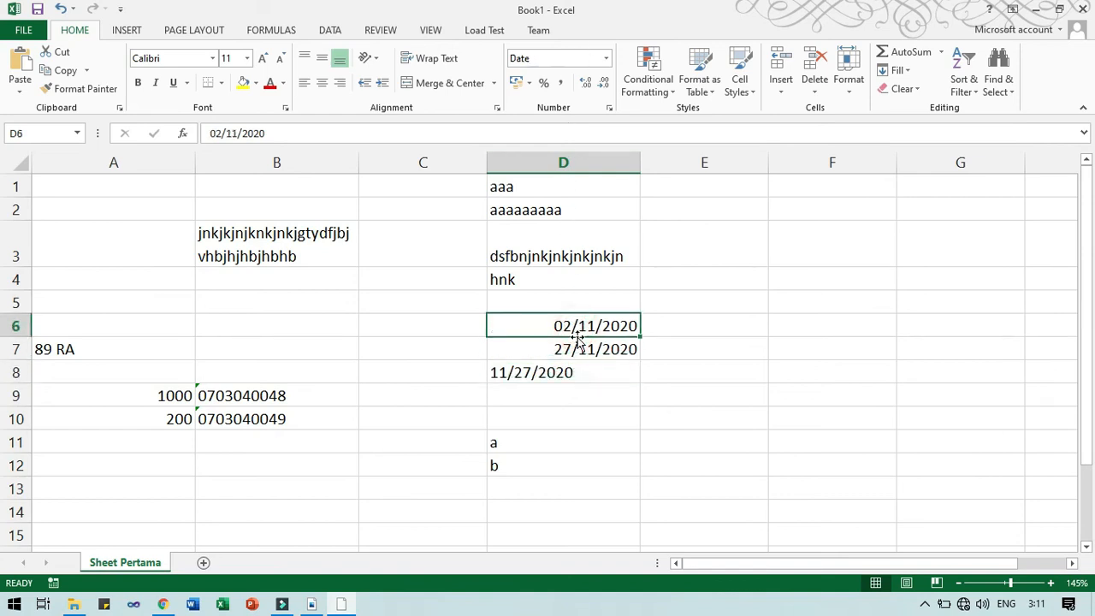
{"action": "left_click", "coordinate": [575, 348]}
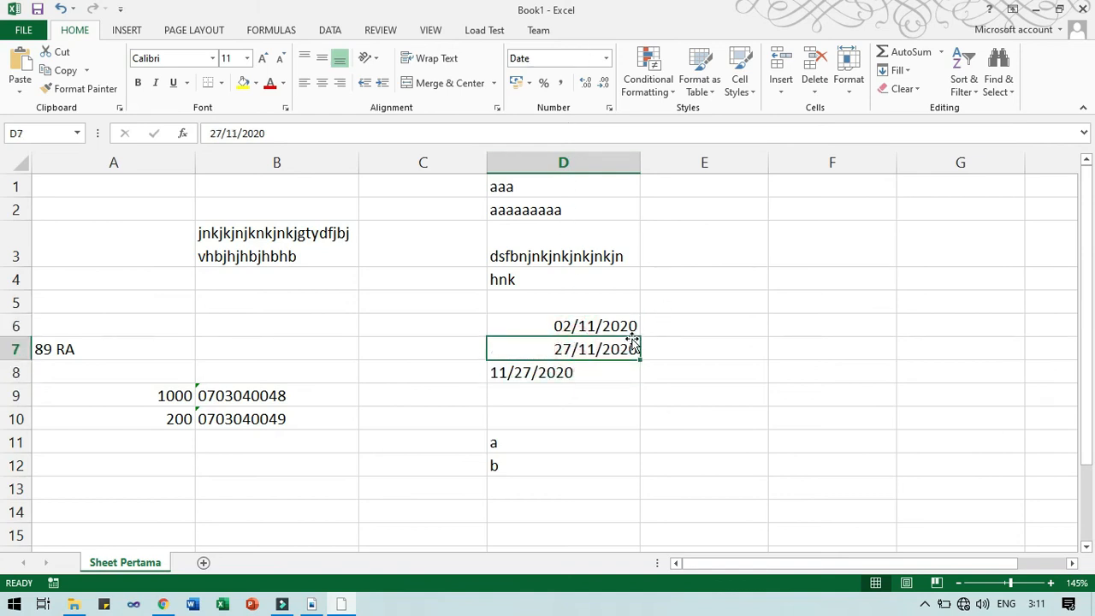
Enter 27/11/2020 in E6 and compare its date format with D8.
{"action": "left_click", "coordinate": [673, 323]}
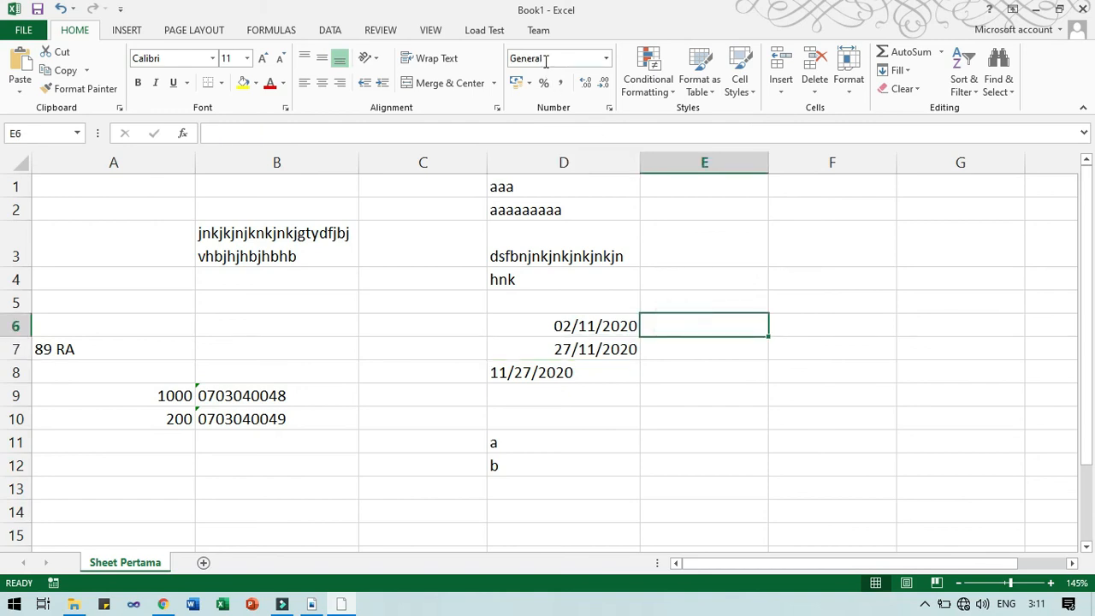
{"action": "type", "text": "27/11/"}
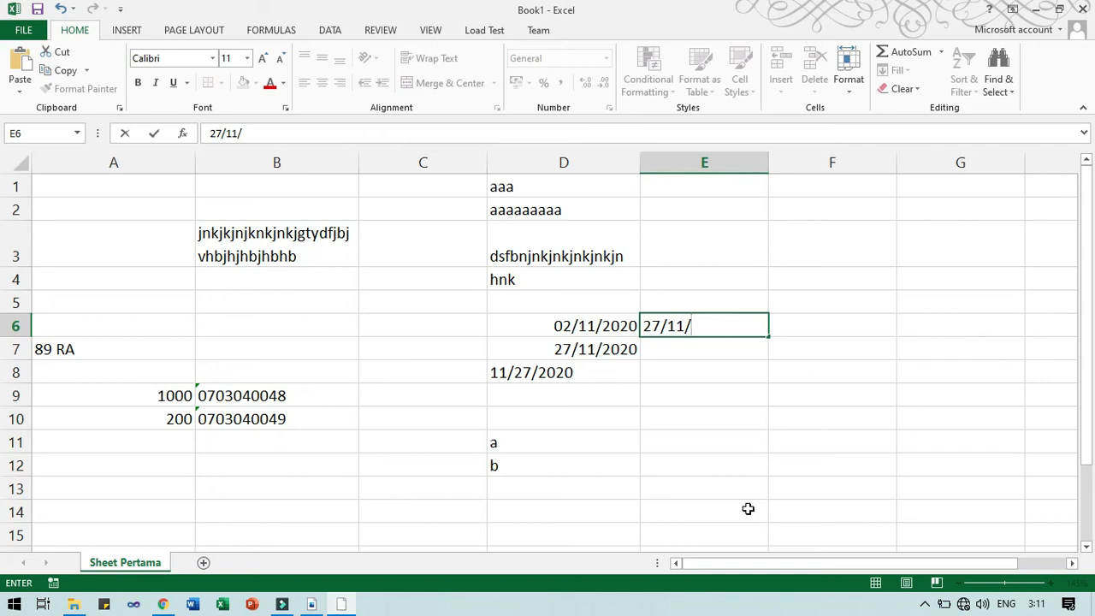
{"action": "type", "text": "2020"}
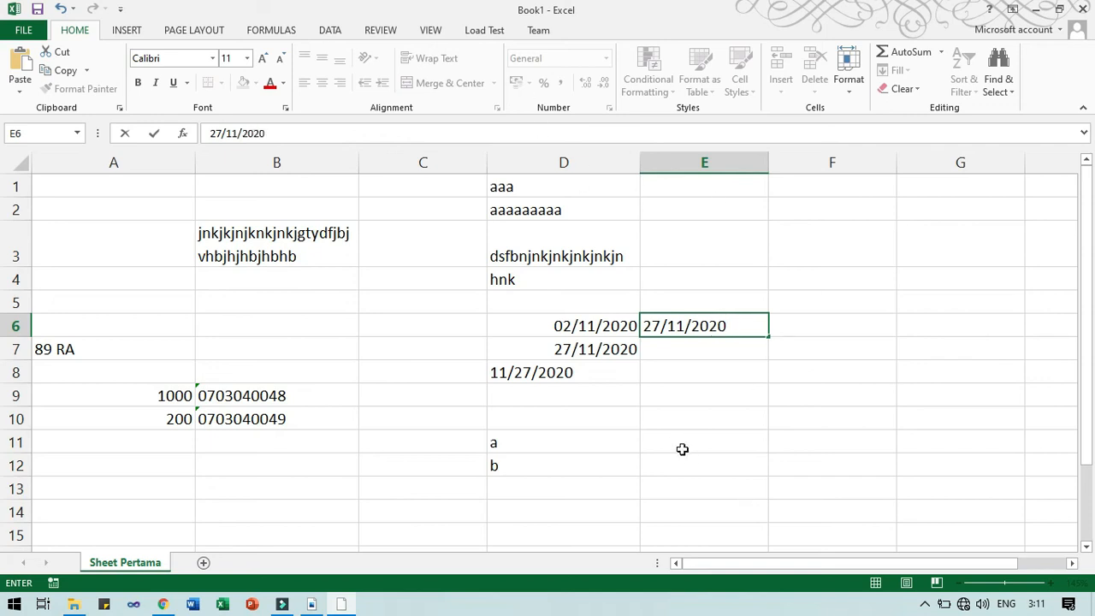
{"action": "key", "text": "Return"}
{"action": "left_click", "coordinate": [741, 326]}
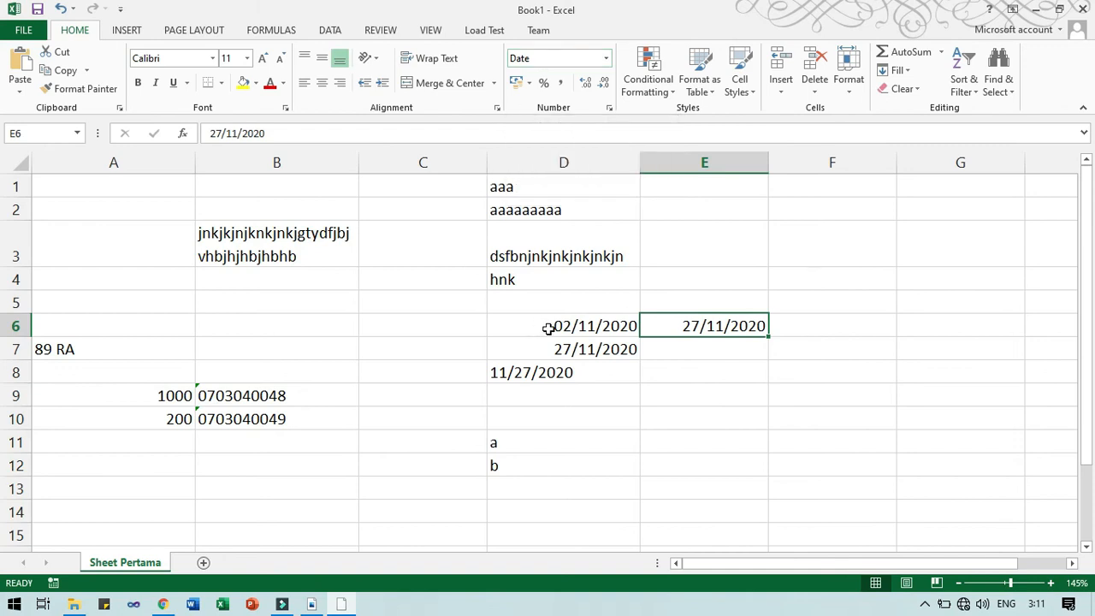
{"action": "left_click", "coordinate": [556, 371]}
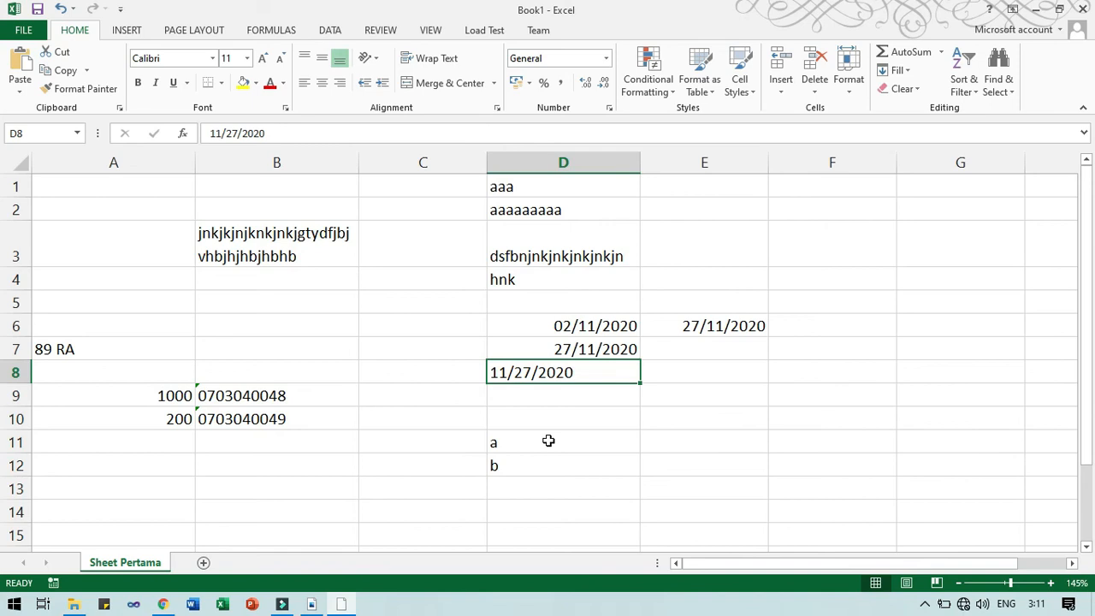
{"action": "left_click", "coordinate": [610, 108]}
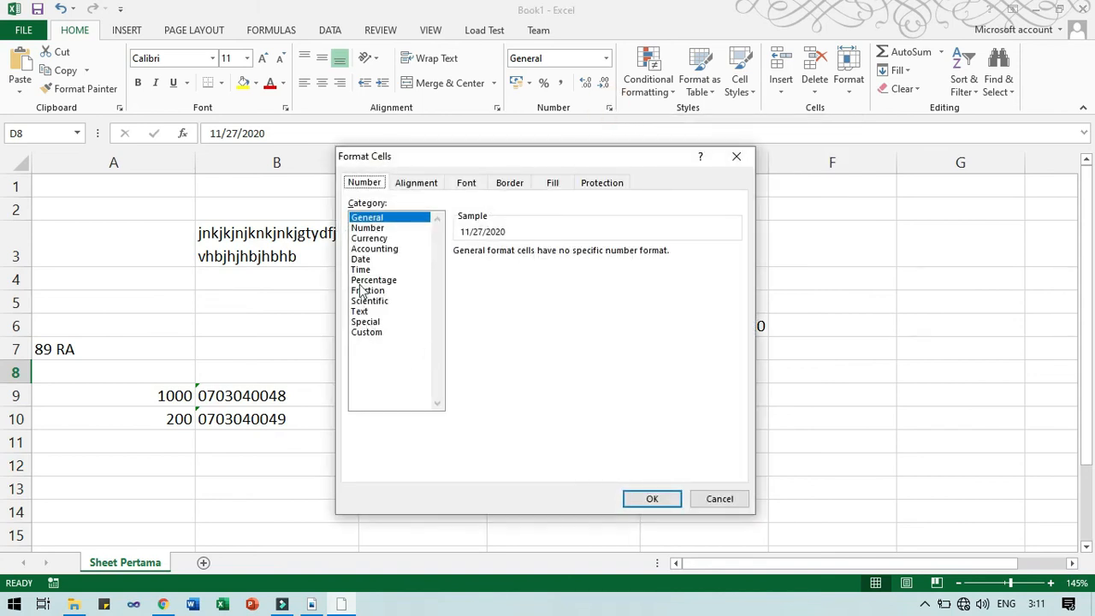
{"action": "left_click", "coordinate": [361, 260]}
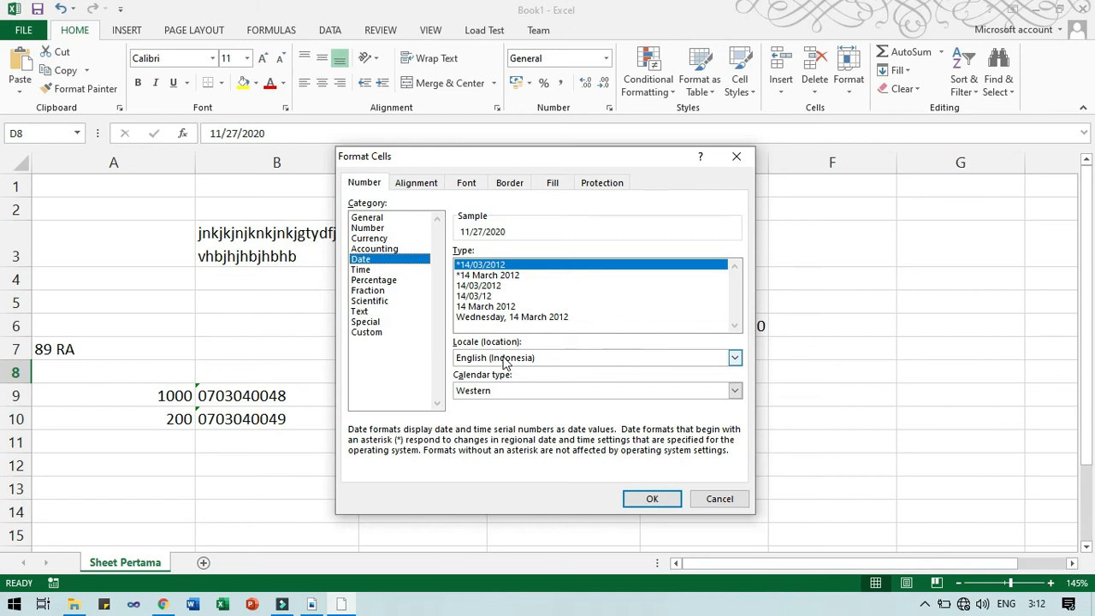
{"action": "left_click", "coordinate": [736, 156]}
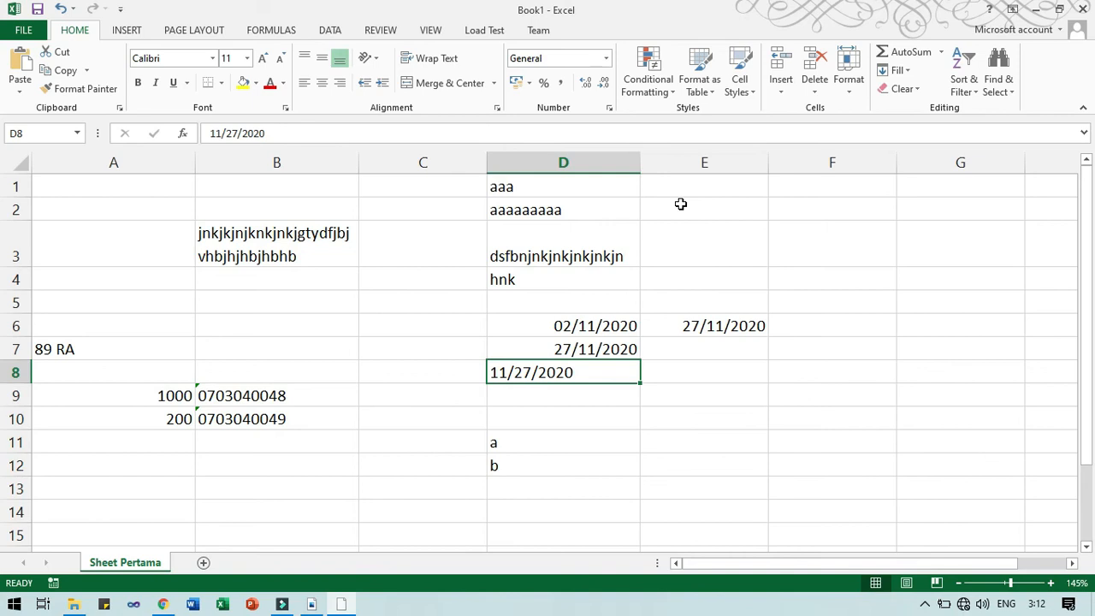
{"action": "left_click_drag", "start_coordinate": [625, 328], "coordinate": [623, 344]}
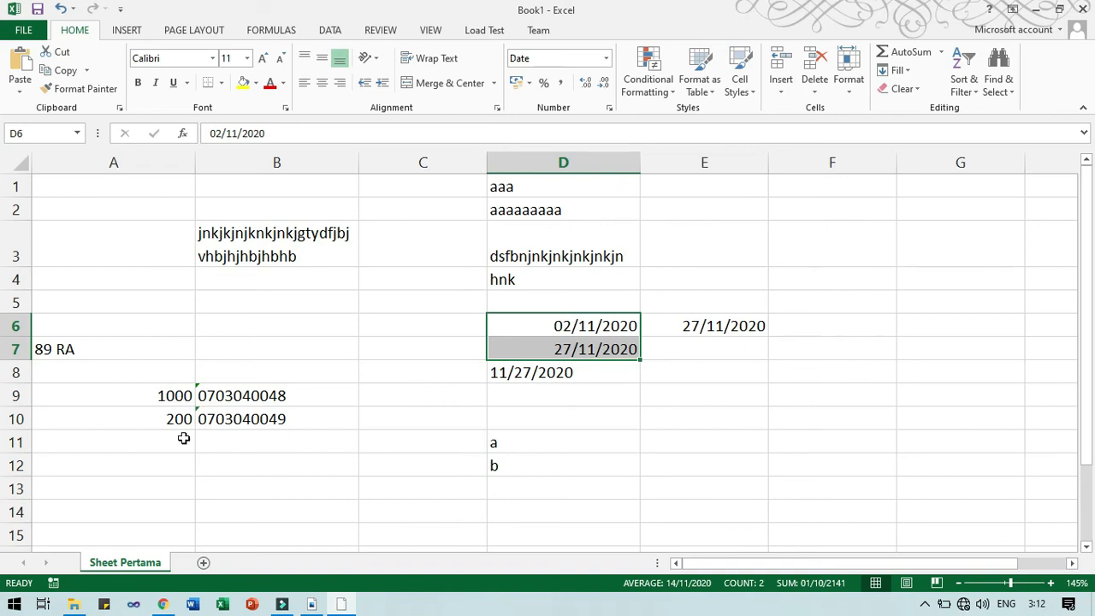
Compare the text 11/27/2020 in D8 with the real date in D7.
{"action": "left_click", "coordinate": [596, 374]}
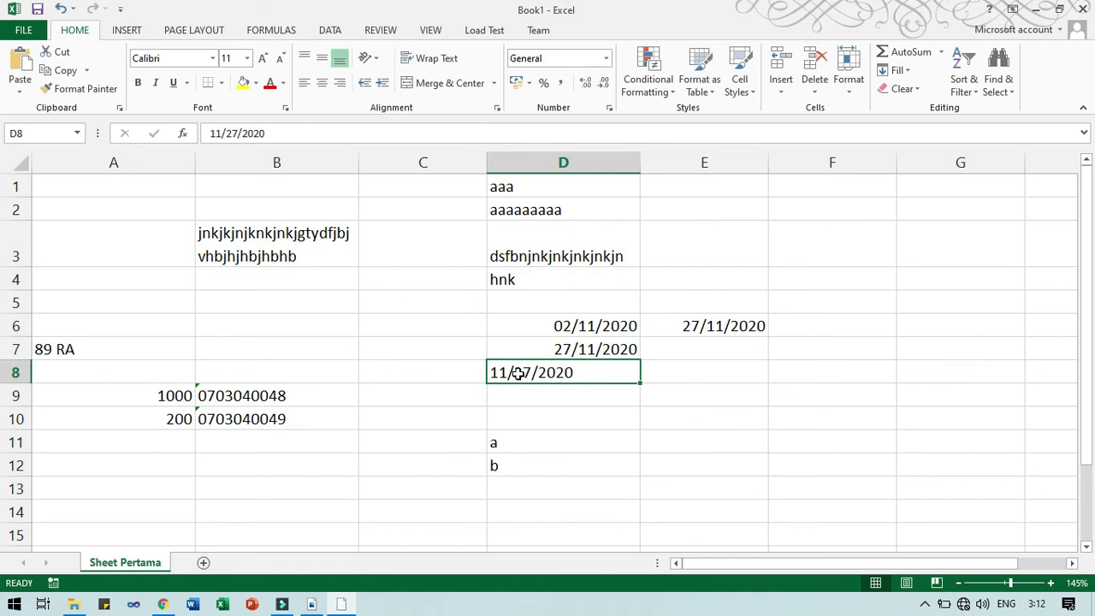
{"action": "left_click", "coordinate": [532, 399]}
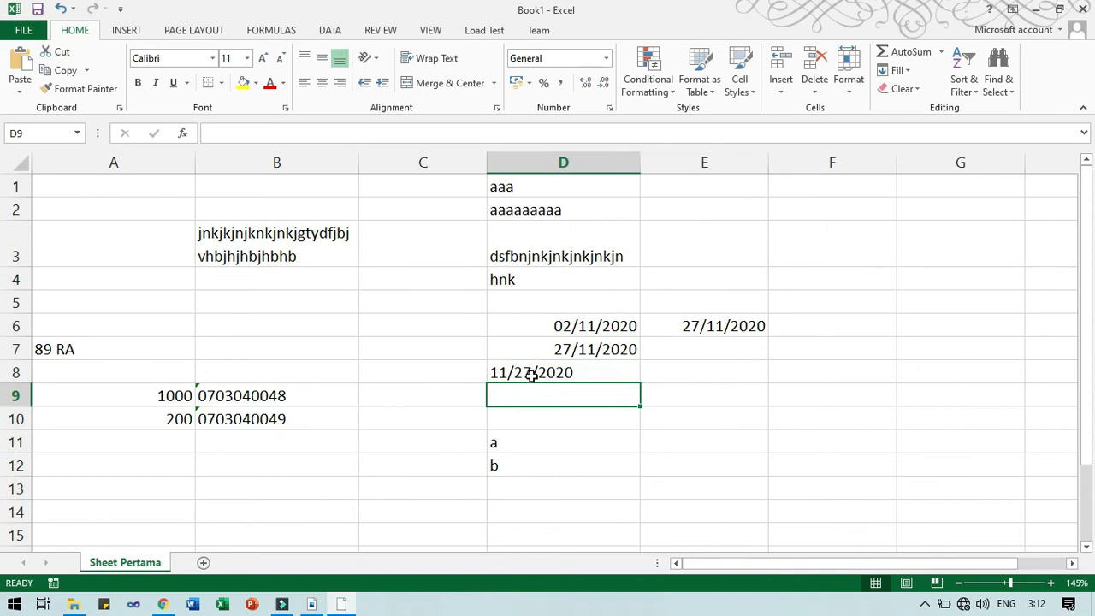
{"action": "left_click", "coordinate": [592, 349]}
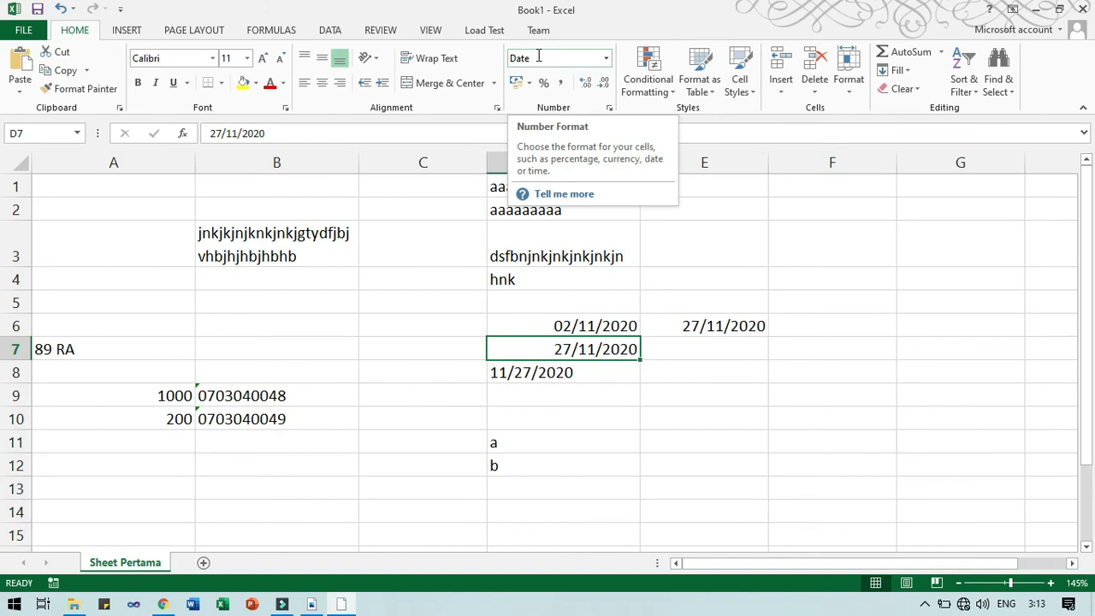
Re-enter D8 as 27-11-2020 so it becomes the true date 27/11/2020.
{"action": "left_click", "coordinate": [577, 372]}
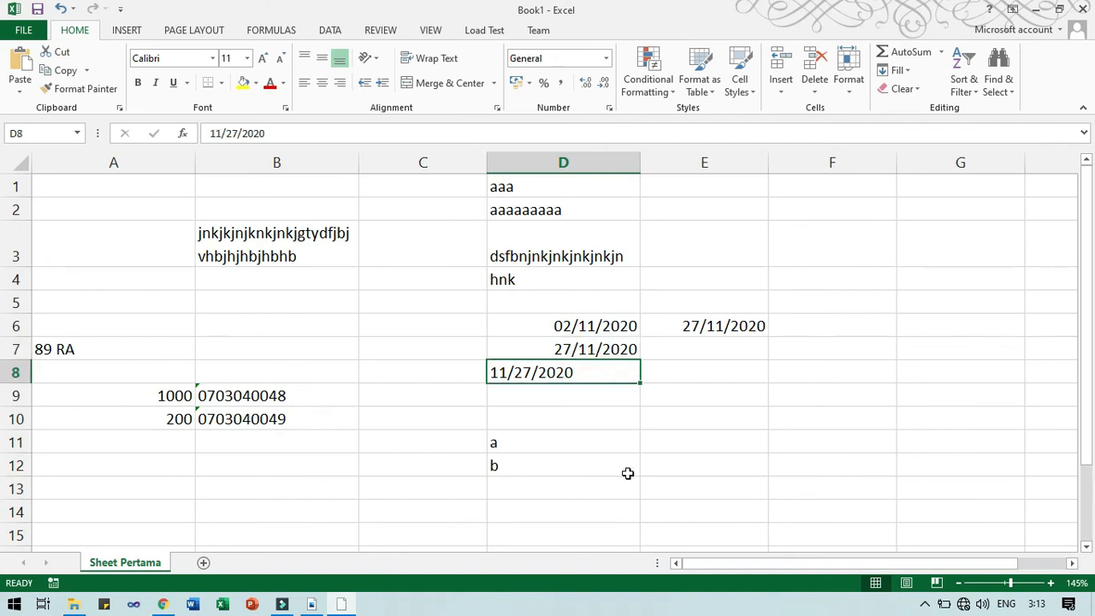
{"action": "type", "text": "27-"}
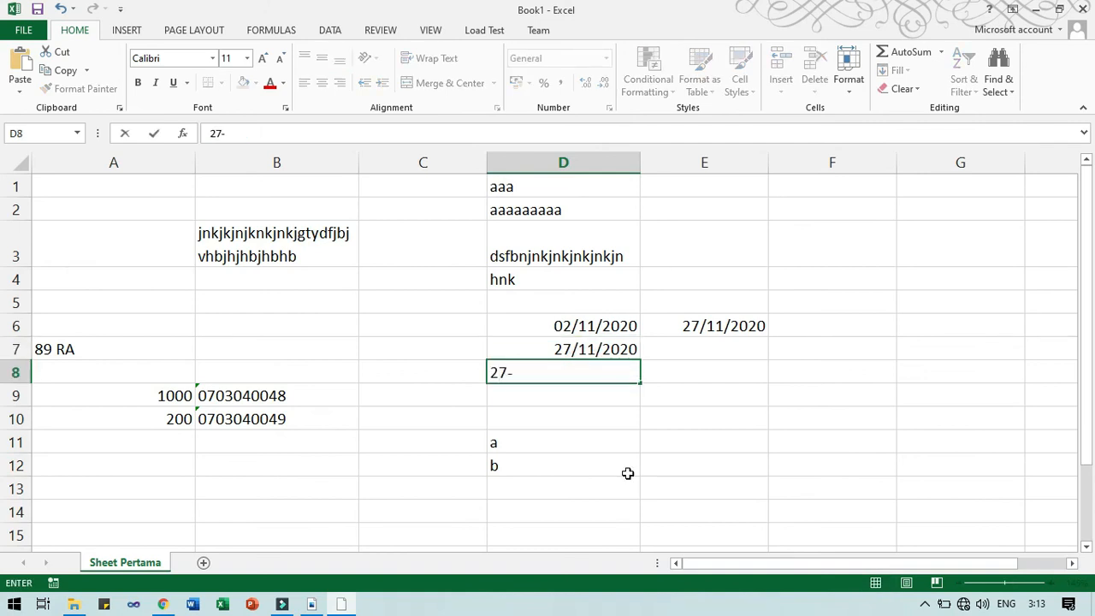
{"action": "type", "text": "11-2020"}
{"action": "key", "text": "Return"}
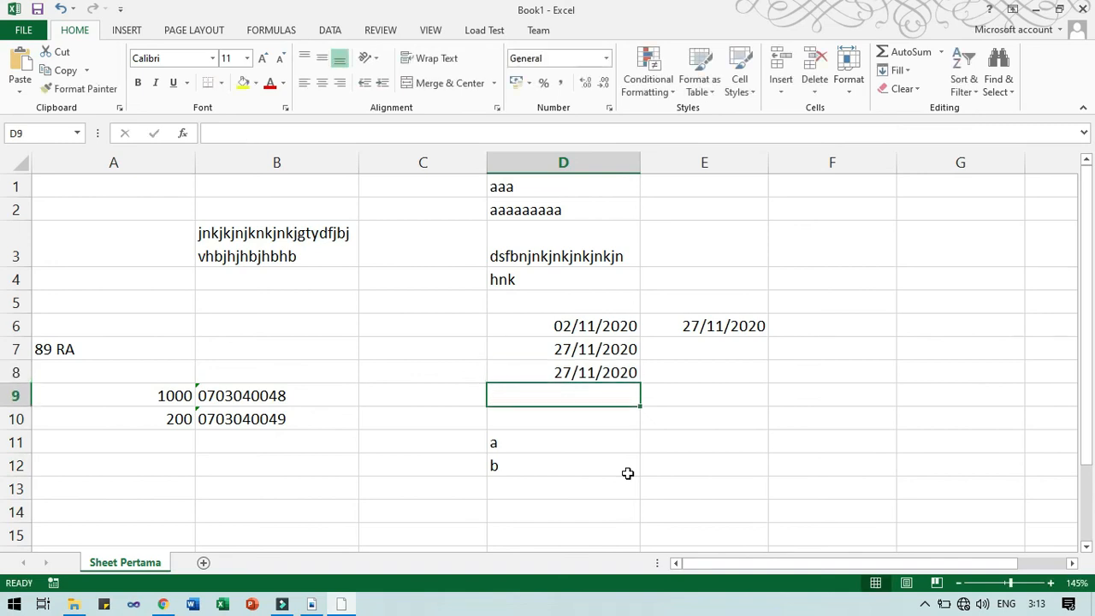
{"action": "left_click", "coordinate": [622, 369]}
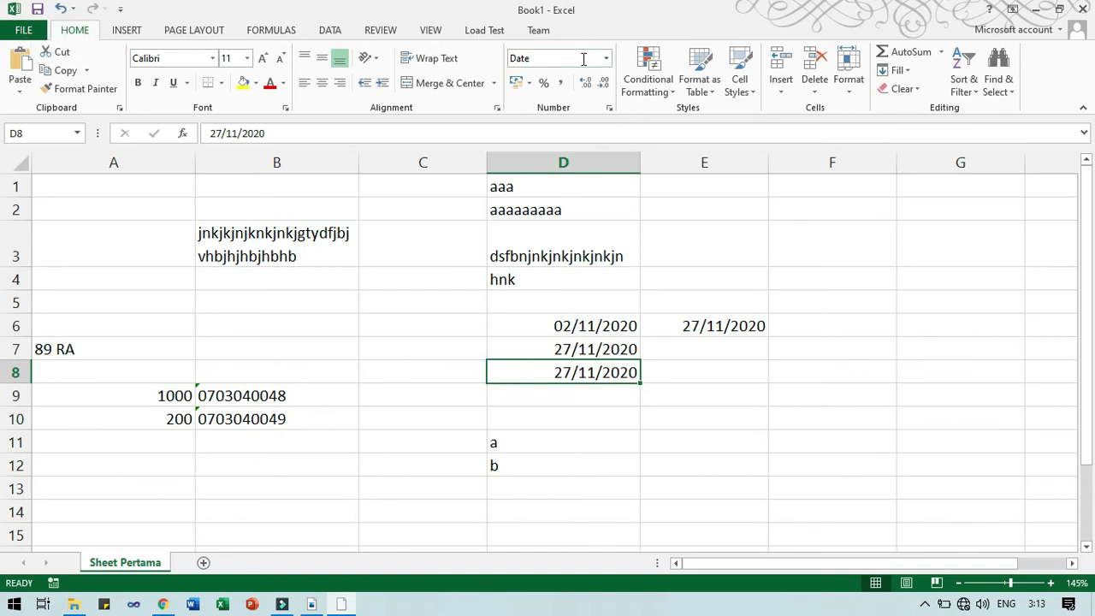
{"action": "key", "text": "alt+Tab"}
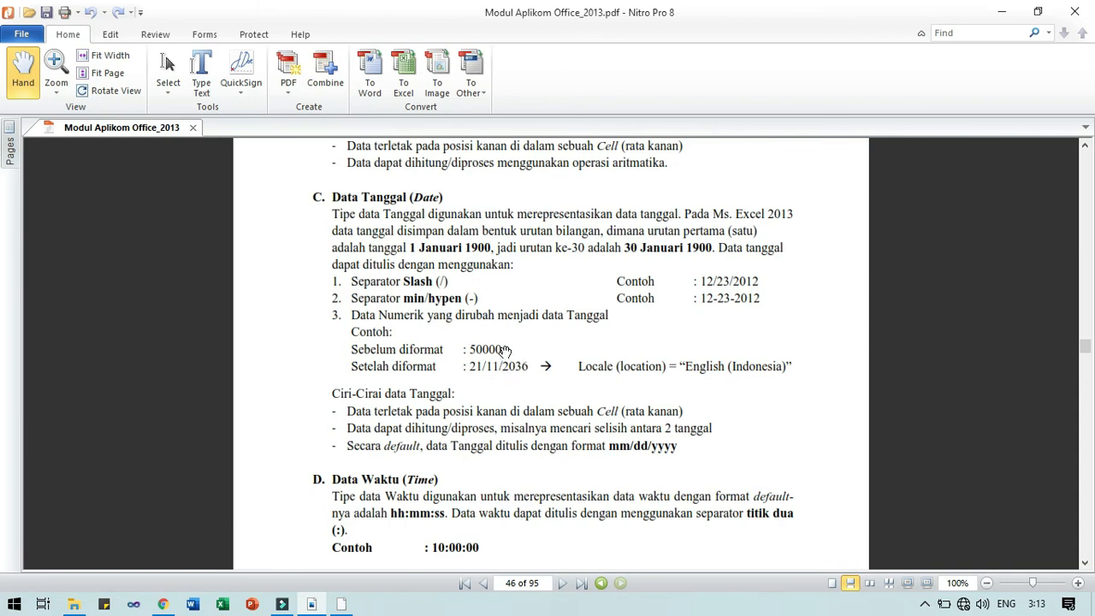
{"action": "key", "text": "alt+Tab"}
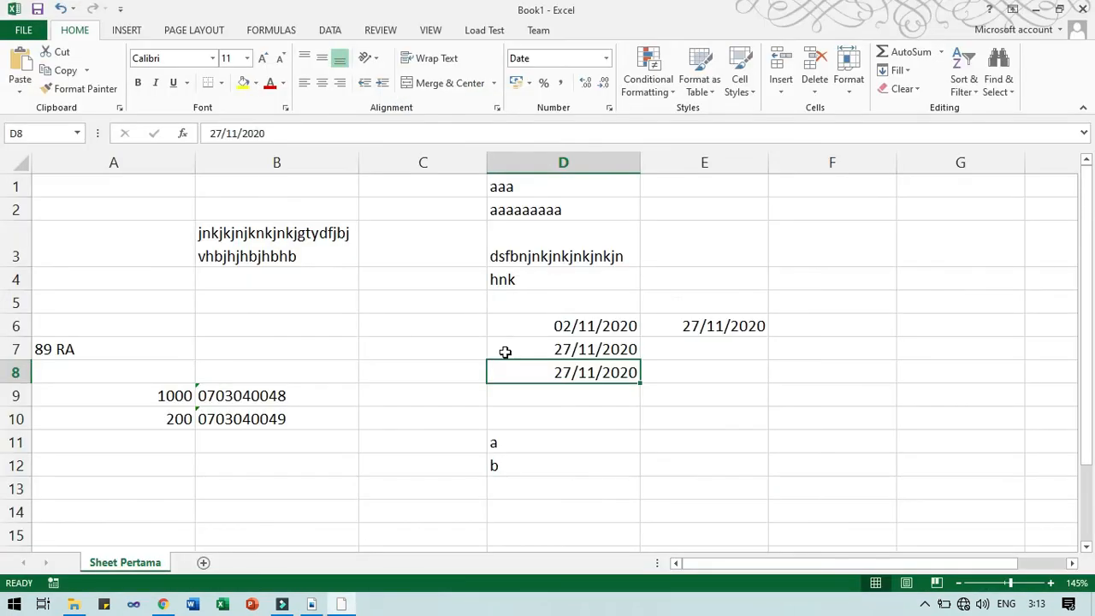
Clear D7:D8 and switch D6 to Number format, showing its serial 44137.
{"action": "left_click_drag", "start_coordinate": [589, 350], "coordinate": [590, 370]}
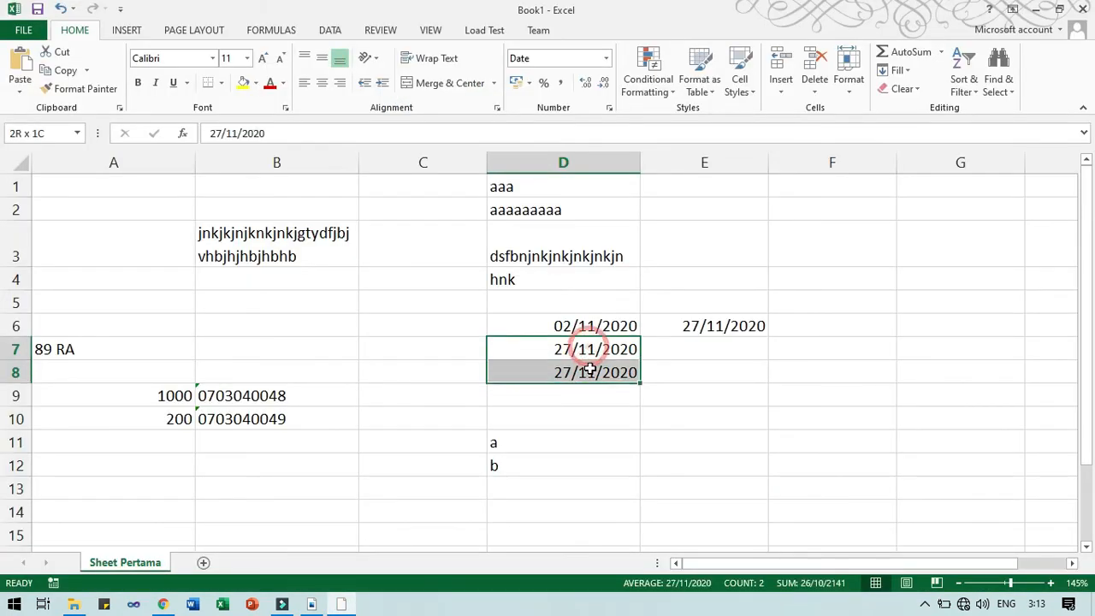
{"action": "key", "text": "Delete"}
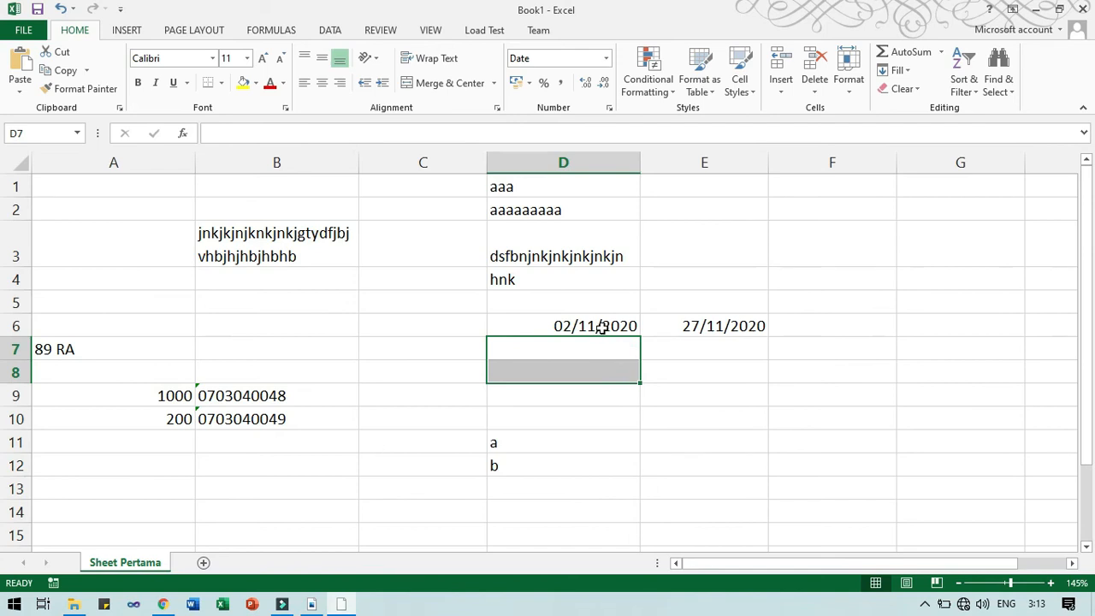
{"action": "left_click", "coordinate": [603, 328]}
{"action": "left_click", "coordinate": [606, 61]}
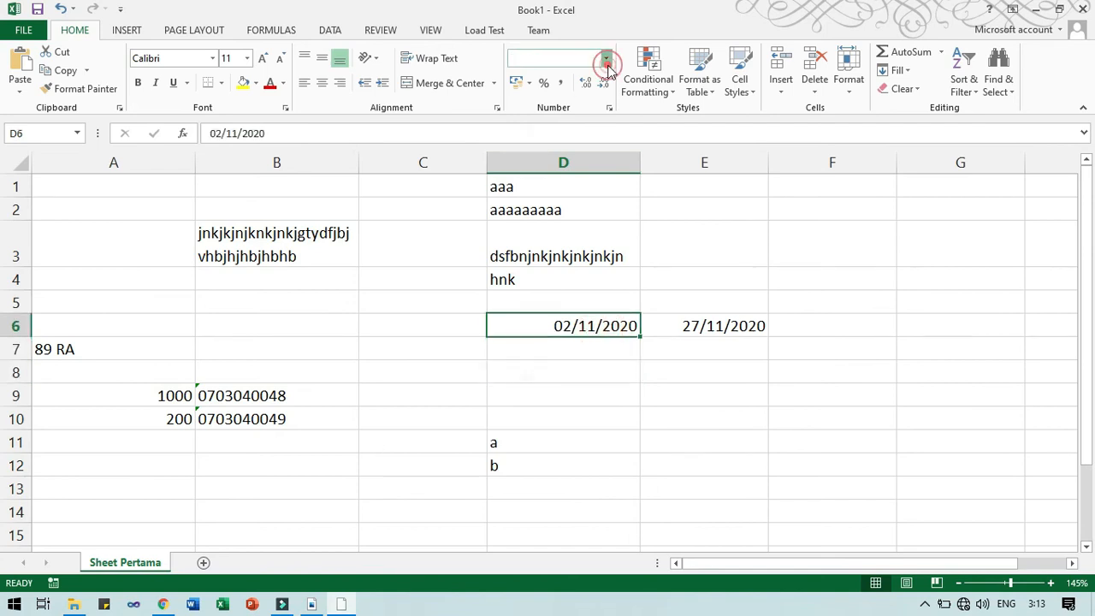
{"action": "left_click", "coordinate": [600, 117]}
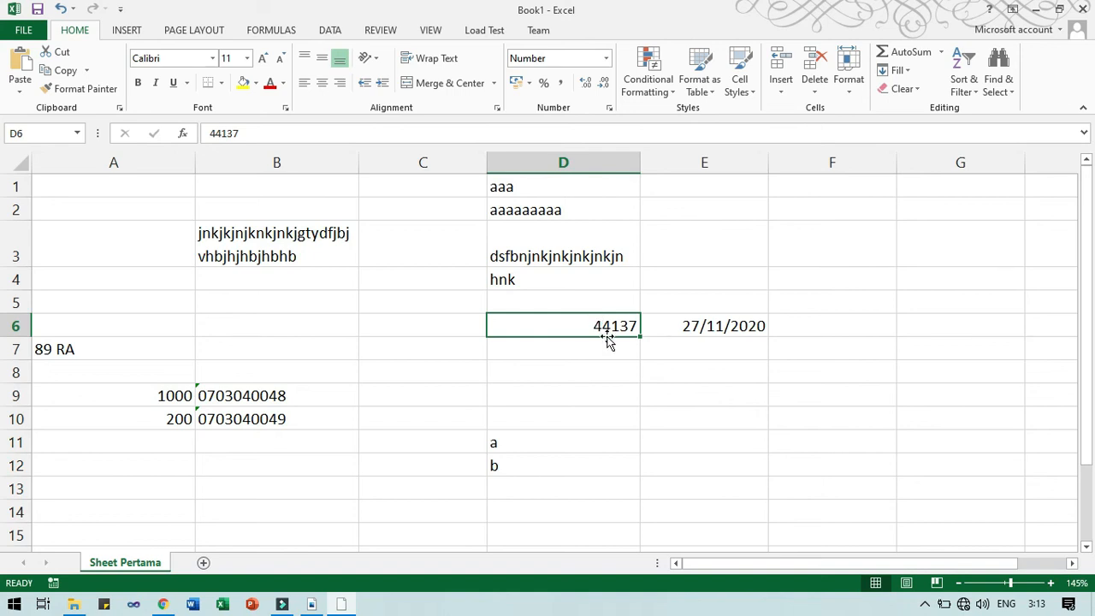
Enter 1 in D8 so it displays as the date 01/01/1900.
{"action": "left_click", "coordinate": [594, 379]}
{"action": "type", "text": "1"}
{"action": "key", "text": "Return"}
{"action": "left_click", "coordinate": [594, 371]}
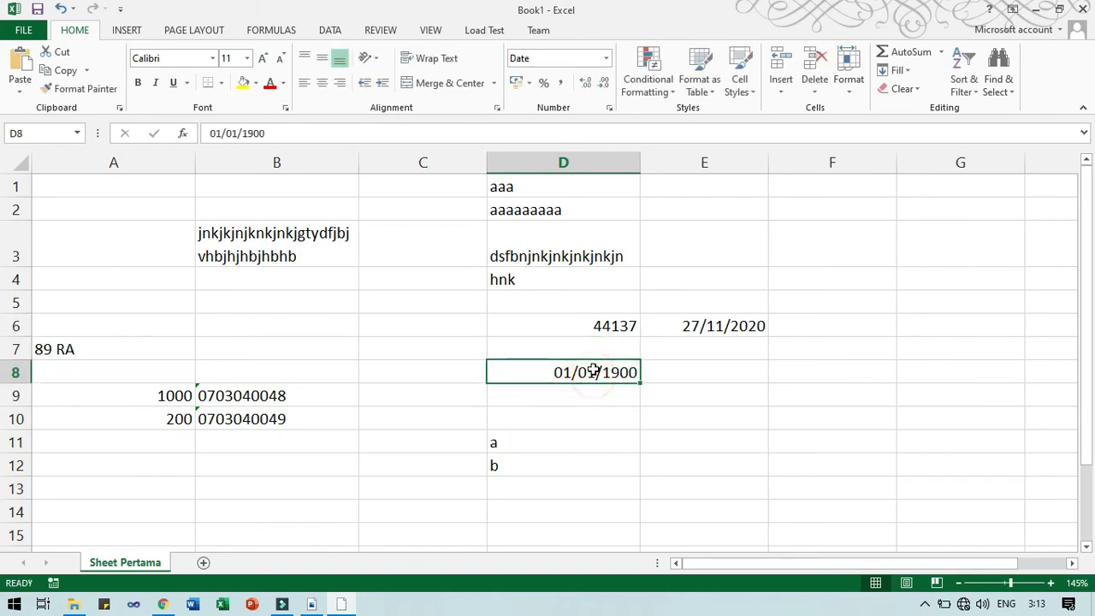
{"action": "left_click", "coordinate": [584, 417]}
Enter 1 in D10 and format it as Short Date, then Long Date (01 January 1900).
{"action": "type", "text": "1"}
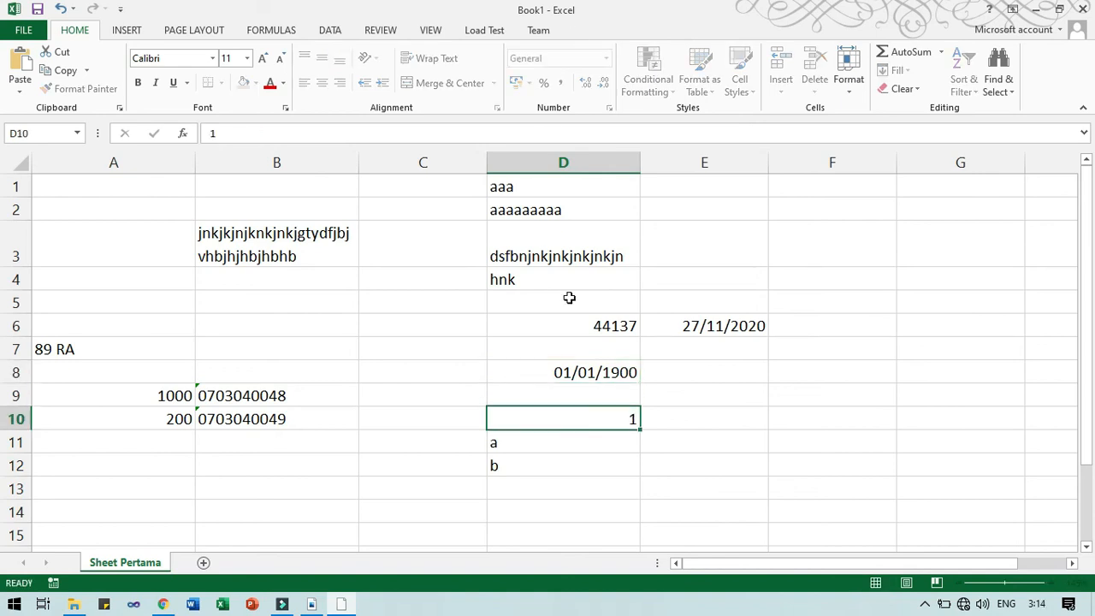
{"action": "key", "text": "Return"}
{"action": "left_click", "coordinate": [603, 418]}
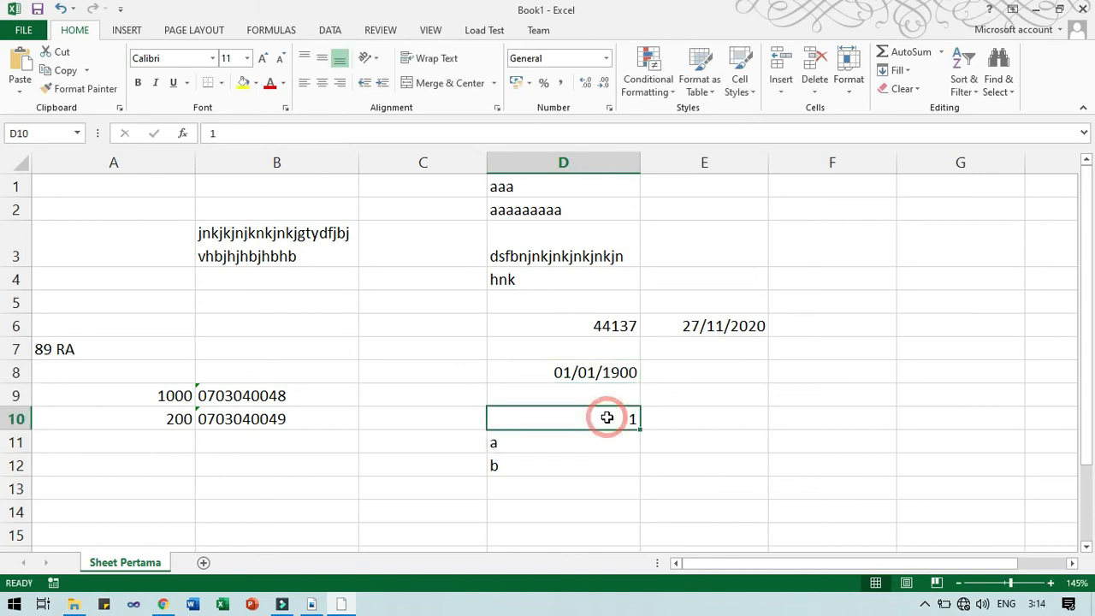
{"action": "left_click", "coordinate": [607, 60]}
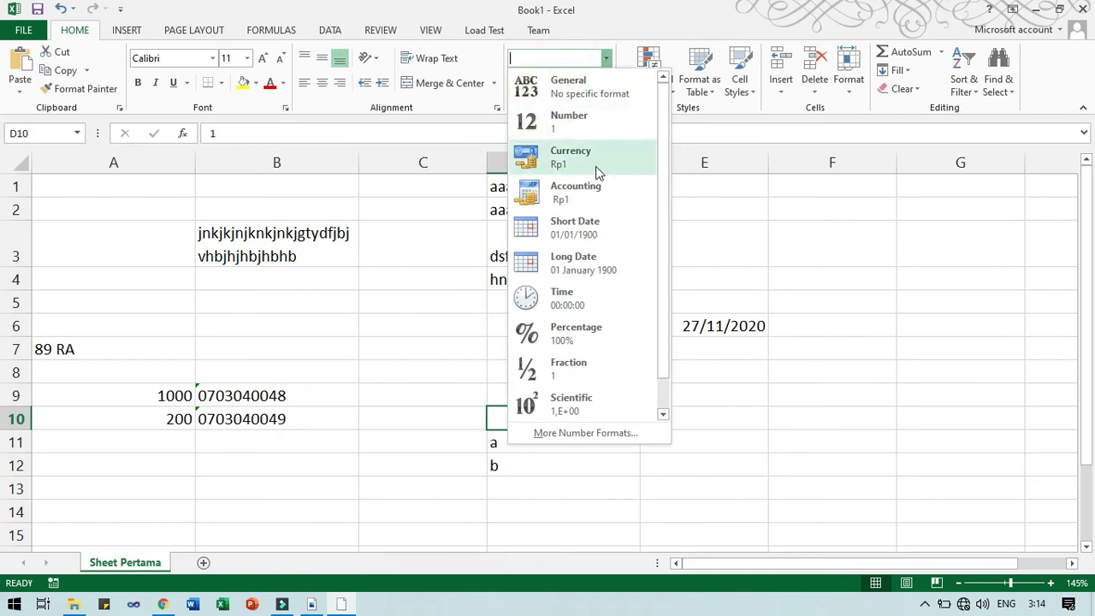
{"action": "left_click", "coordinate": [592, 236]}
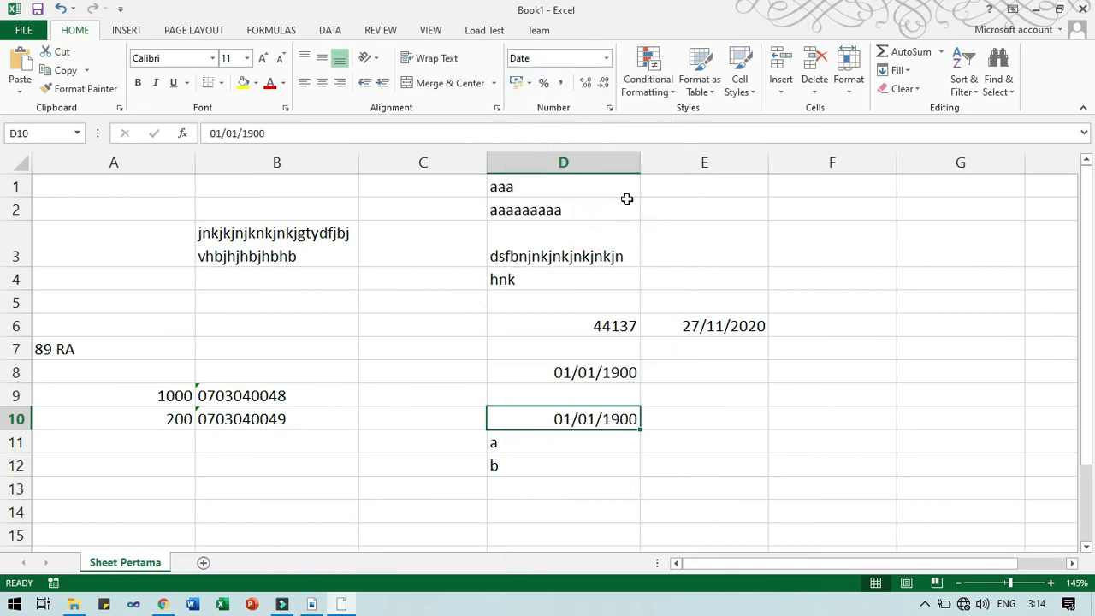
{"action": "left_click", "coordinate": [608, 59]}
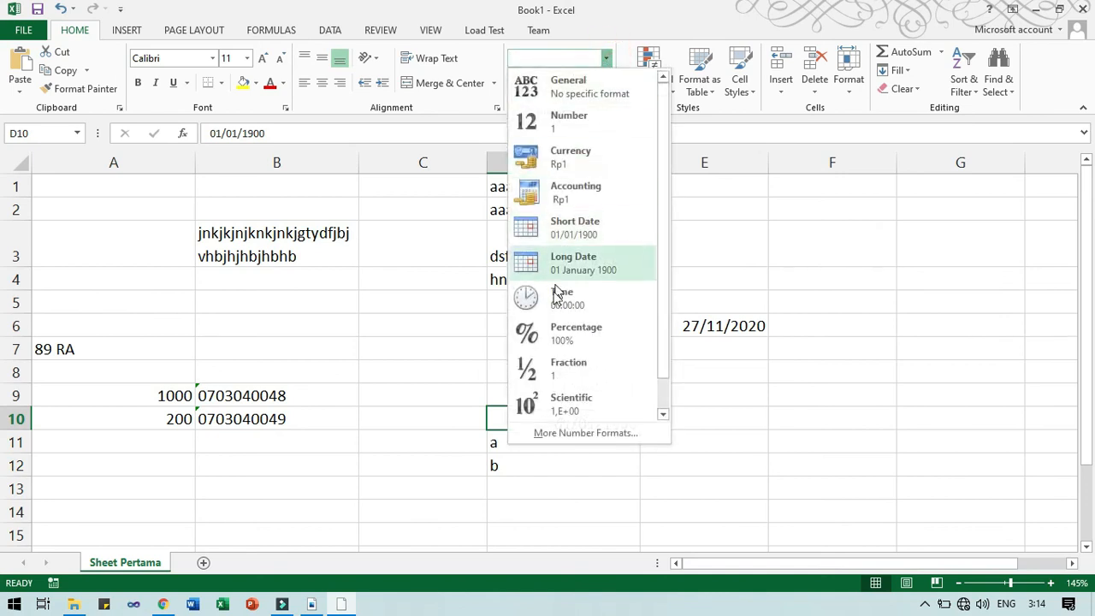
{"action": "left_click", "coordinate": [557, 272]}
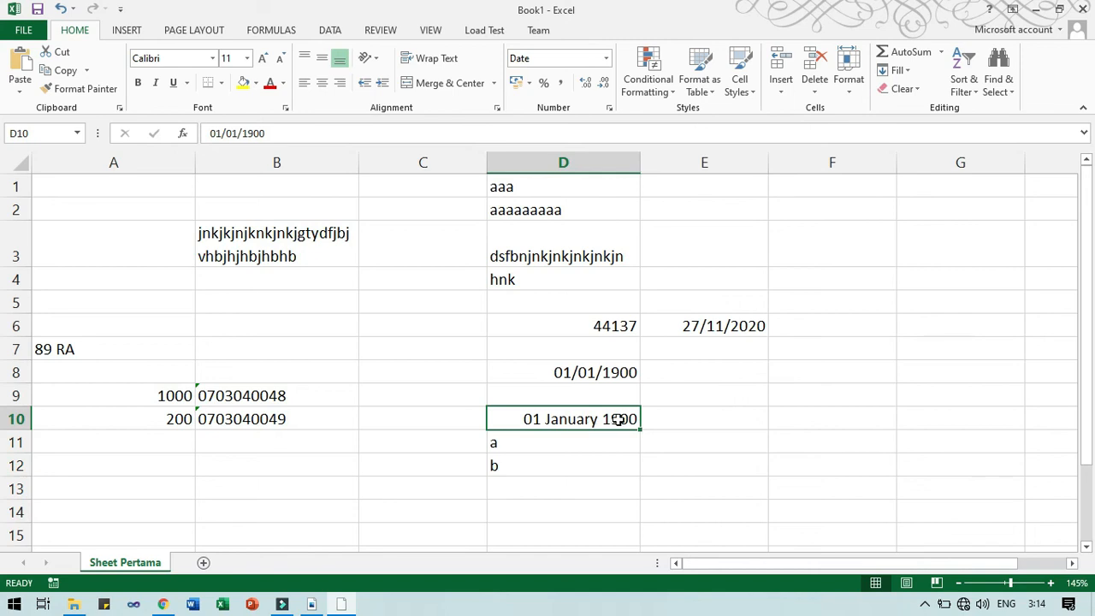
Review the Date options in Format Cells with the Western calendar, then cancel without changes.
{"action": "left_click", "coordinate": [610, 108]}
{"action": "left_click", "coordinate": [390, 259]}
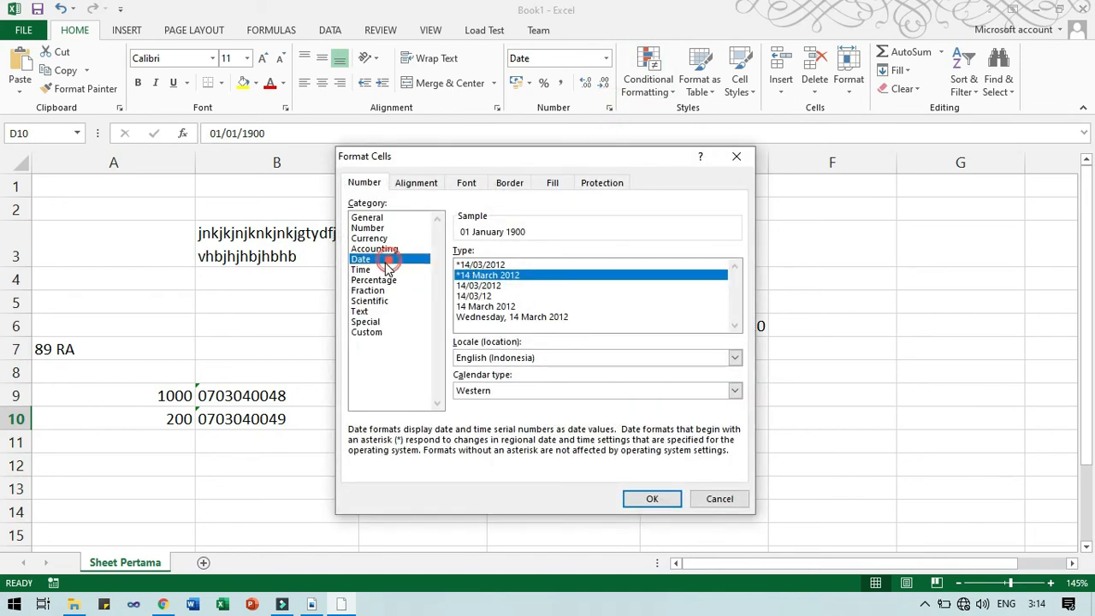
{"action": "left_click", "coordinate": [509, 391]}
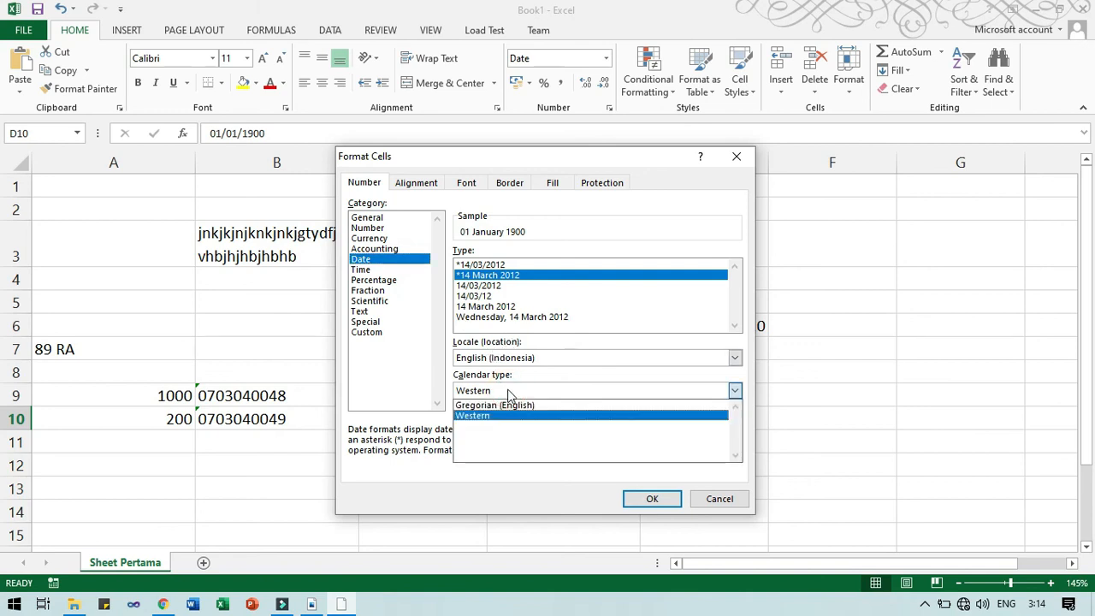
{"action": "left_click", "coordinate": [509, 391]}
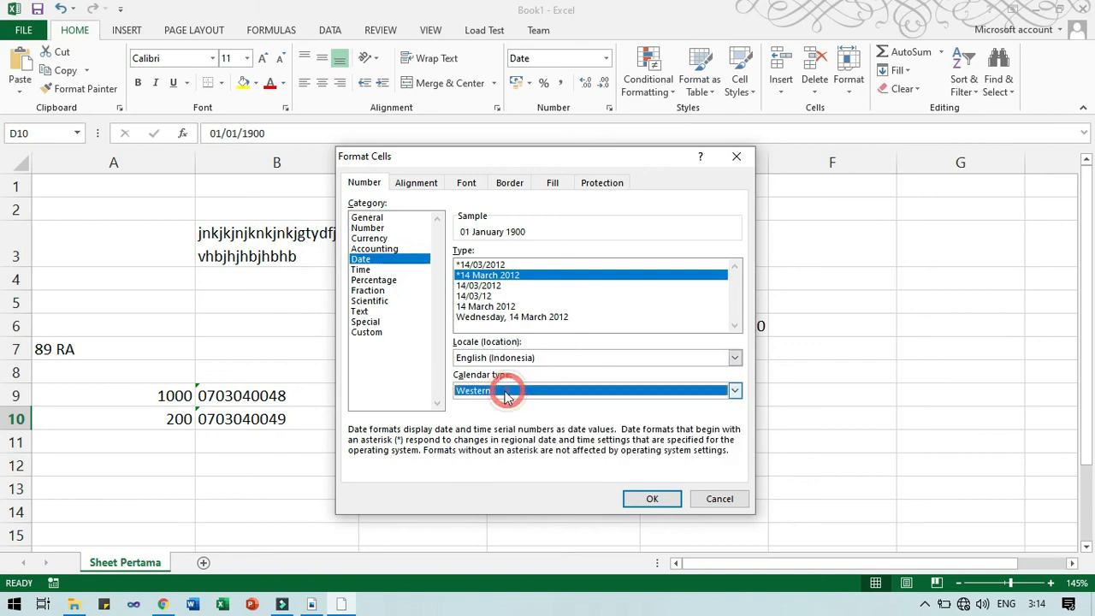
{"action": "left_click", "coordinate": [719, 499]}
{"action": "left_click", "coordinate": [672, 434]}
{"action": "left_click", "coordinate": [631, 418]}
{"action": "left_click", "coordinate": [703, 413]}
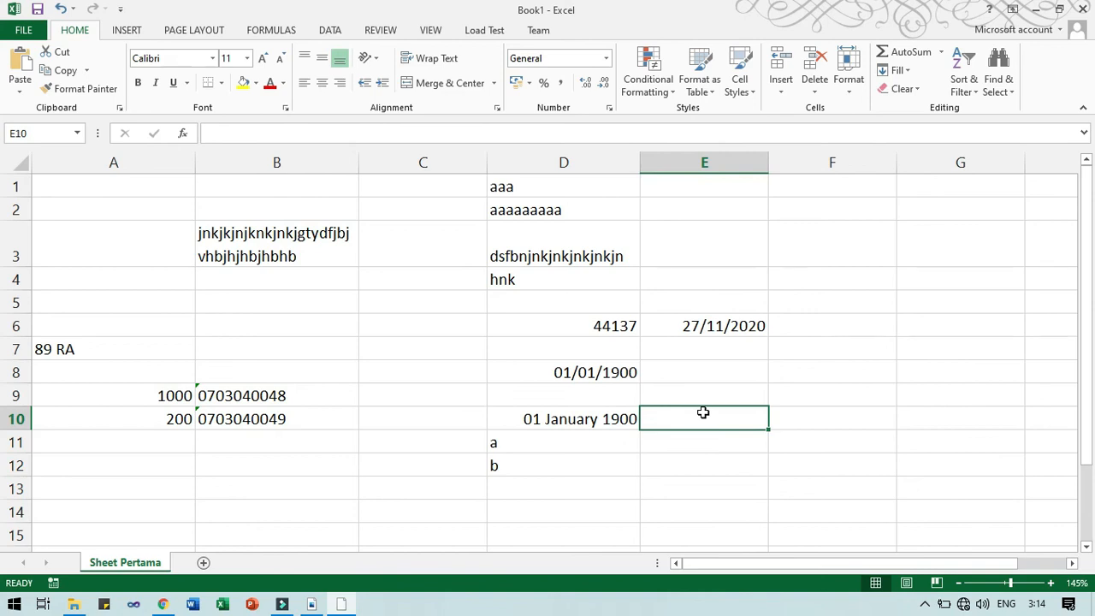
Enter 20/06/2002 in D8 and 2/11/2020 in D7 for the subtraction.
{"action": "left_click", "coordinate": [611, 373]}
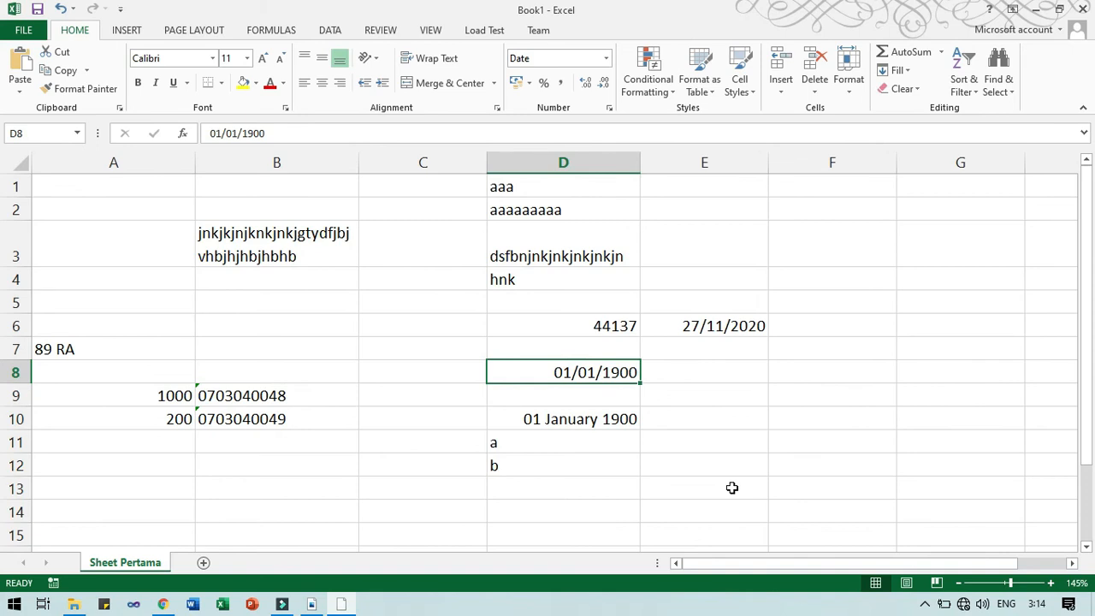
{"action": "type", "text": "20"}
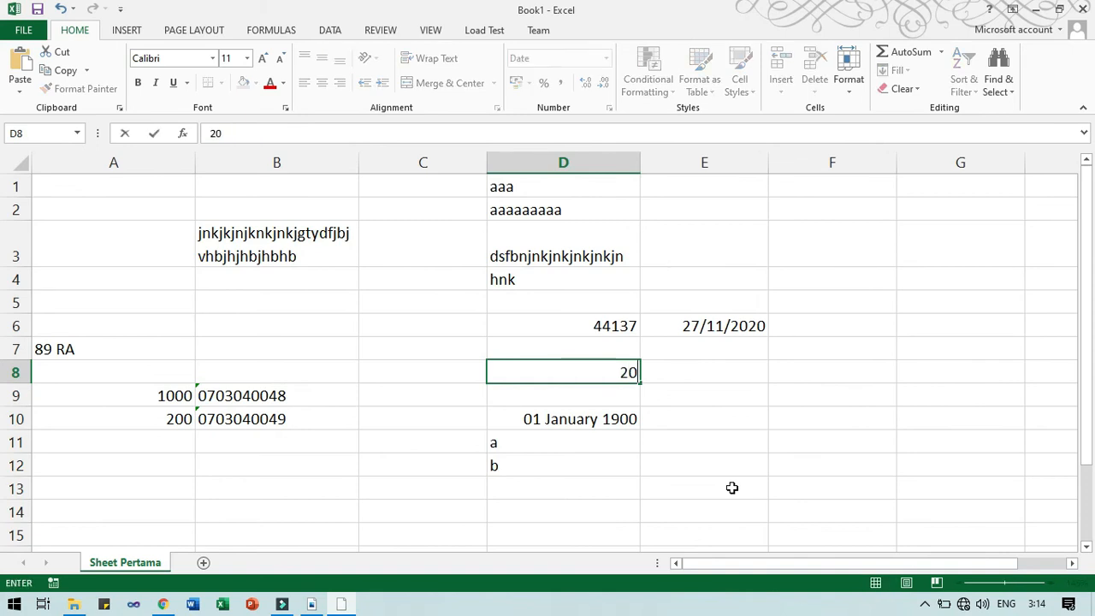
{"action": "type", "text": "/06/"}
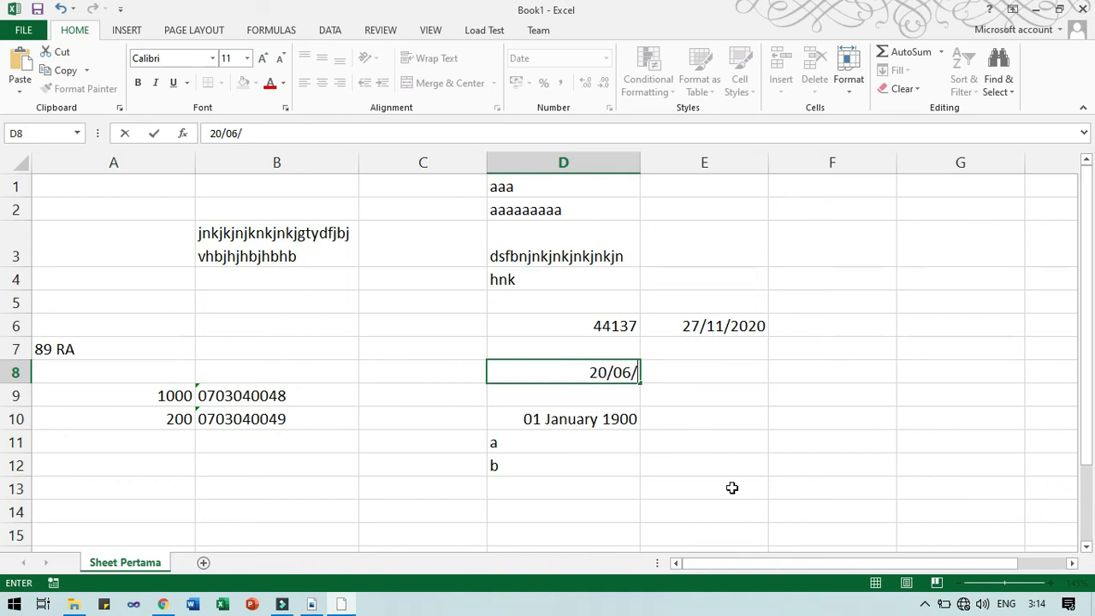
{"action": "type", "text": "200"}
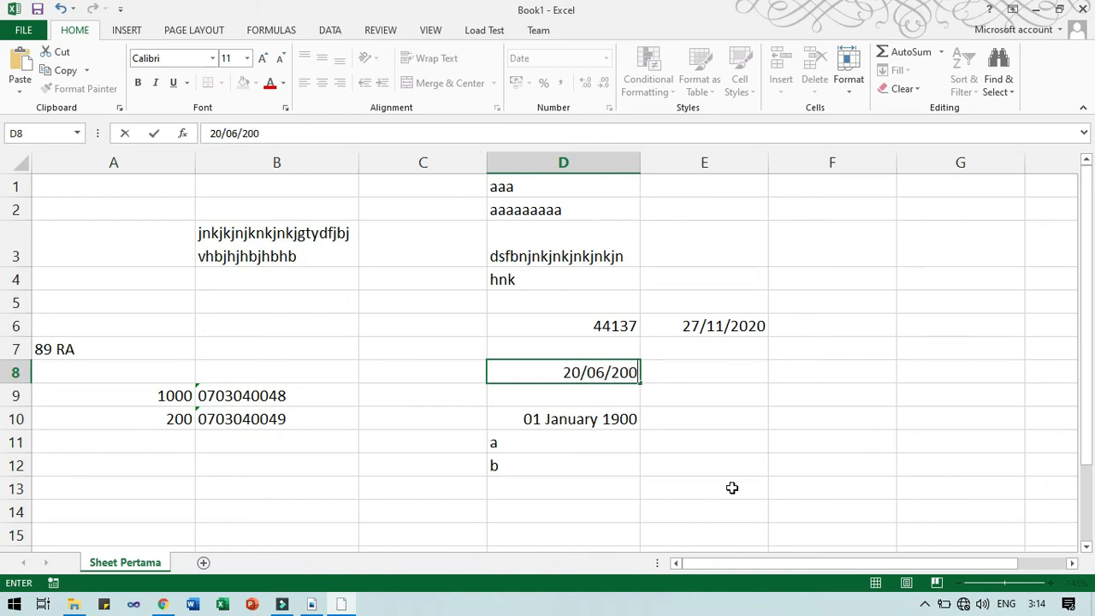
{"action": "type", "text": "2"}
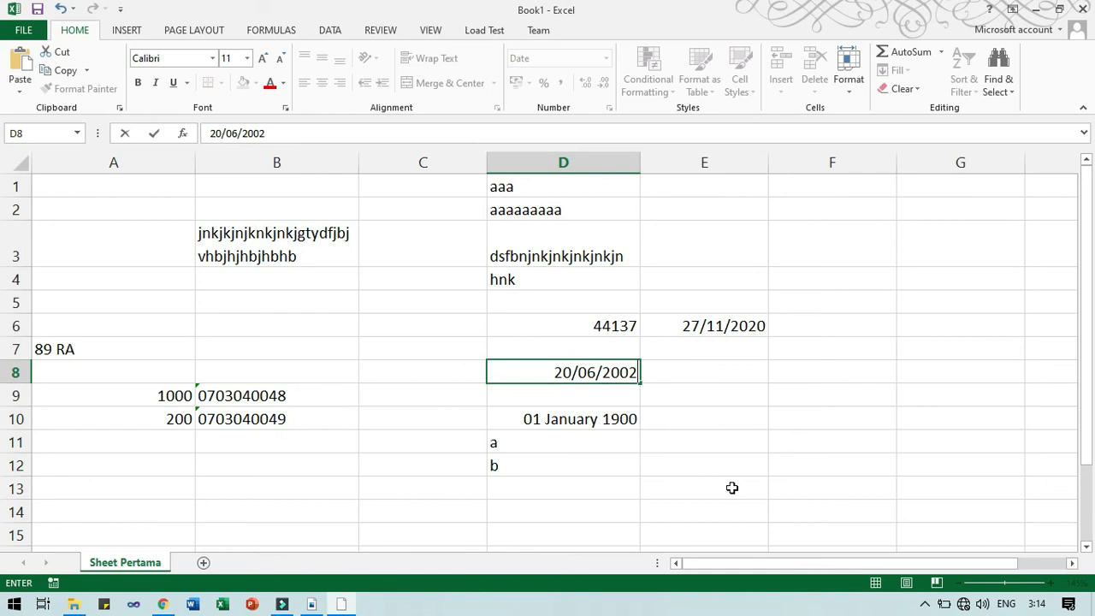
{"action": "key", "text": "Return"}
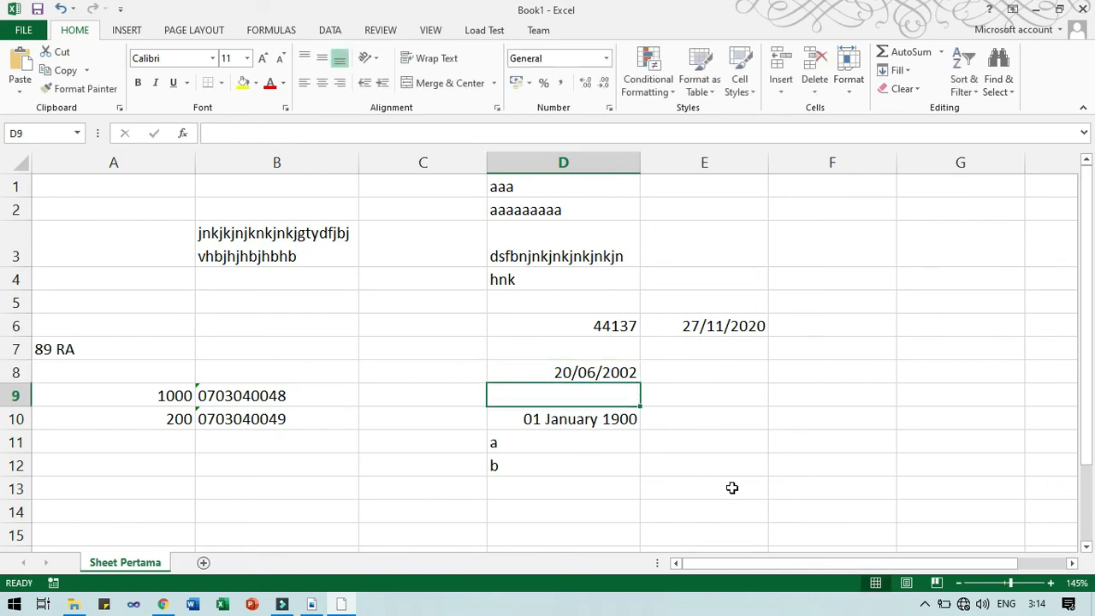
{"action": "left_click", "coordinate": [602, 350]}
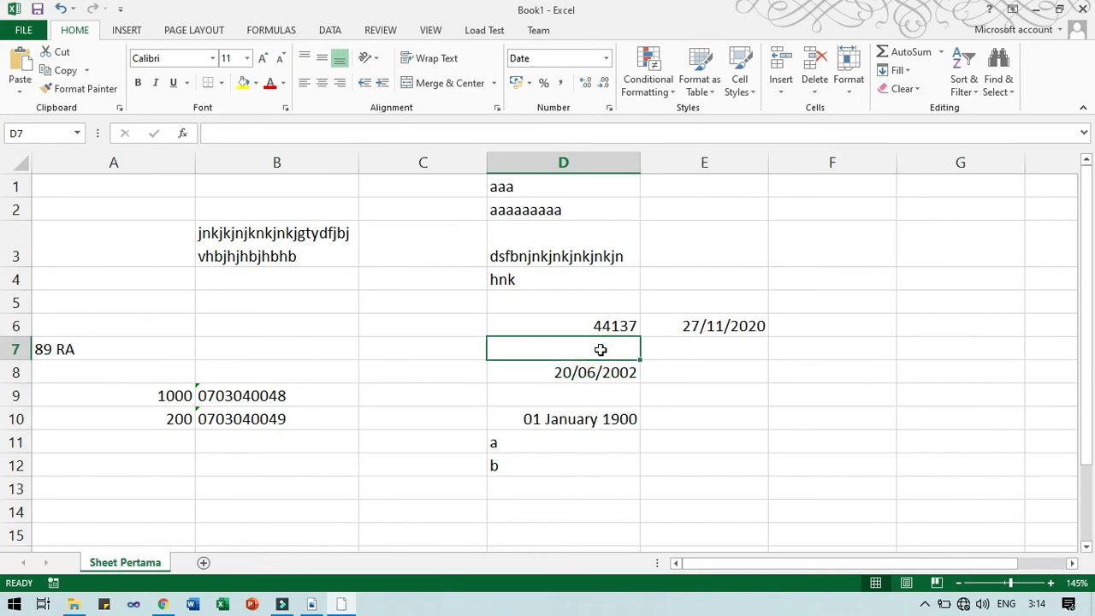
{"action": "type", "text": "2/11/2020"}
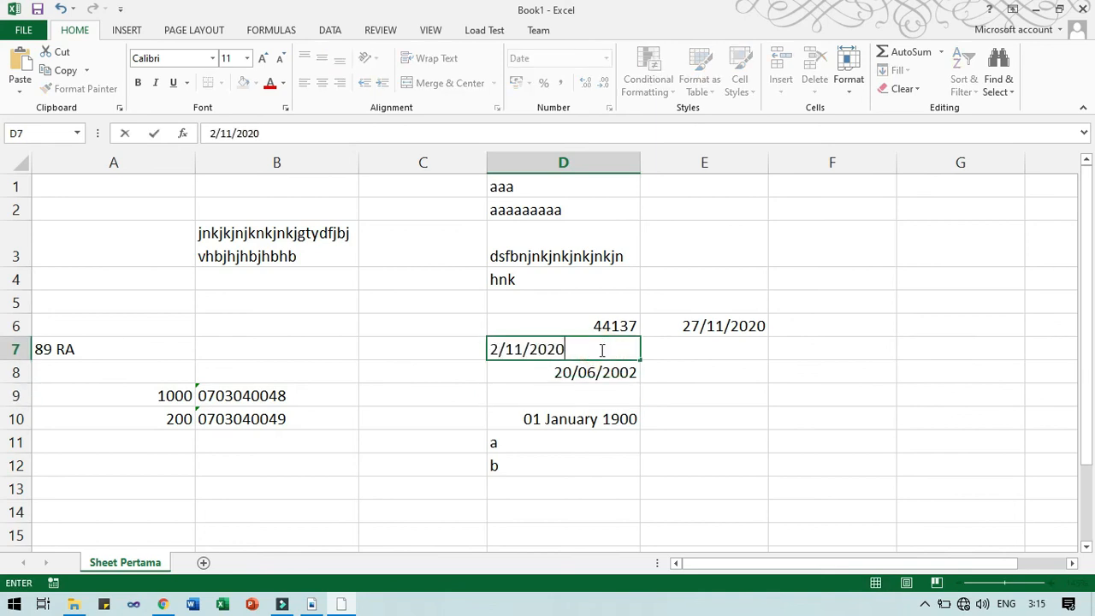
{"action": "key", "text": "Return"}
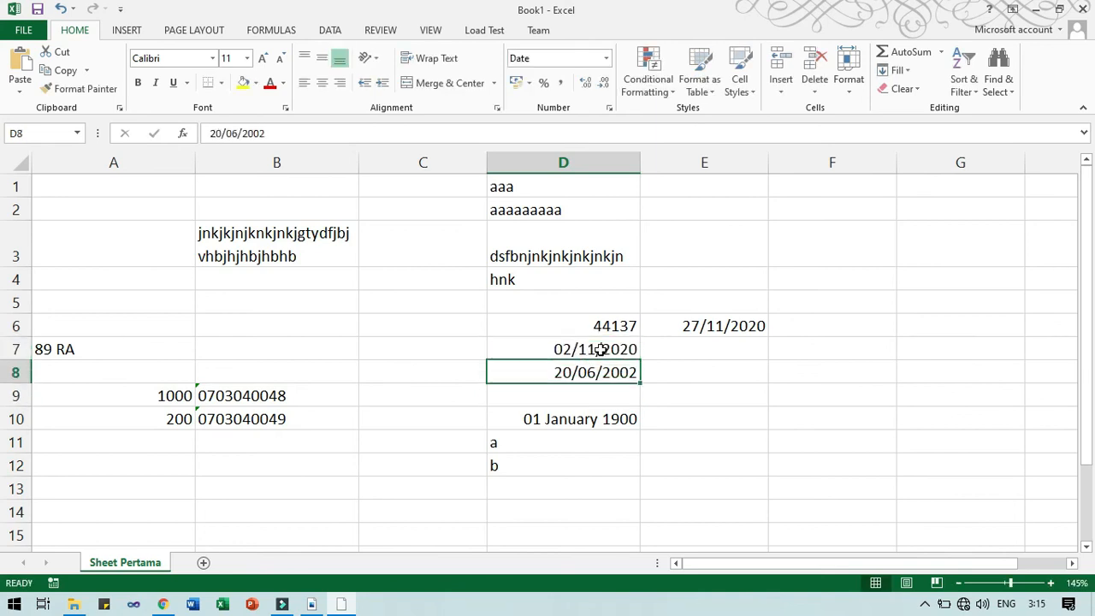
{"action": "left_click", "coordinate": [597, 396]}
Enter =D7-D8 in D9 to get 6710 days, then check D7, D8 and D9.
{"action": "type", "text": "="}
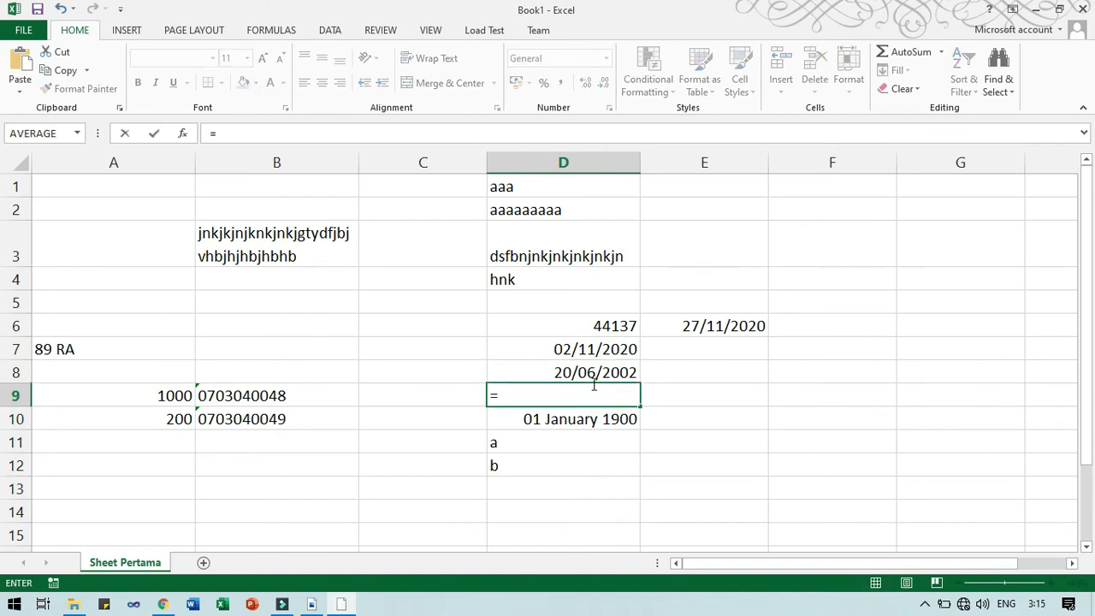
{"action": "left_click", "coordinate": [593, 350]}
{"action": "type", "text": "-"}
{"action": "left_click", "coordinate": [593, 370]}
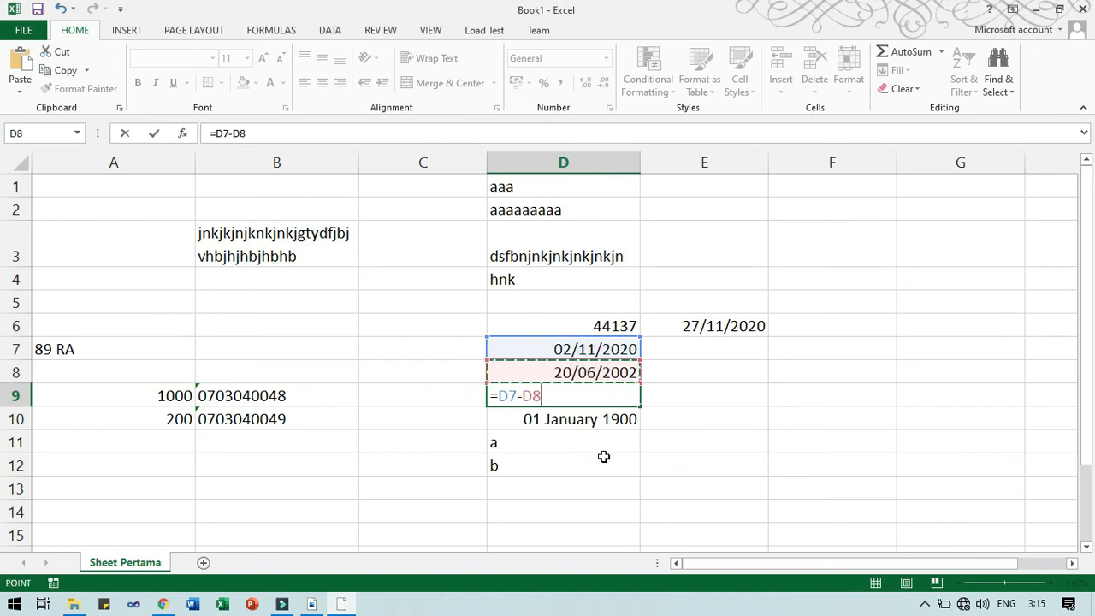
{"action": "key", "text": "ctrl+Return"}
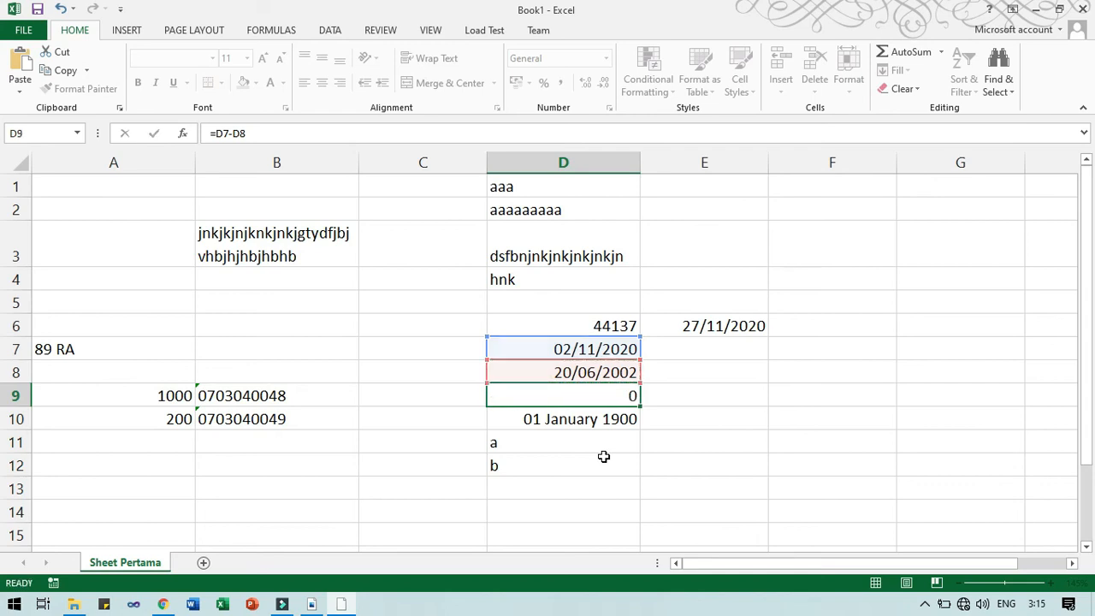
{"action": "left_click", "coordinate": [619, 396]}
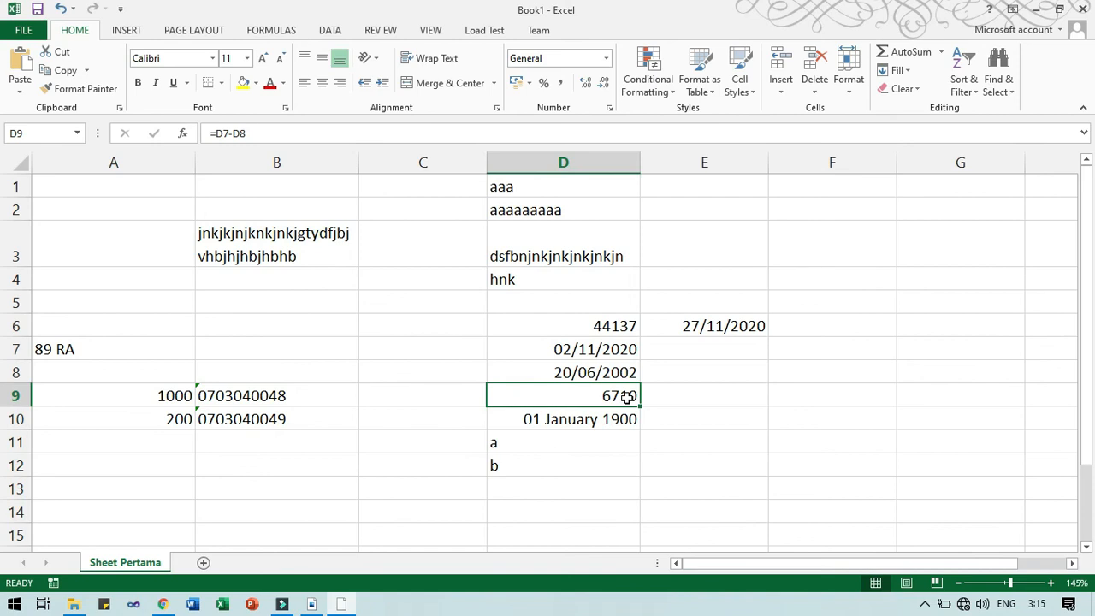
{"action": "left_click", "coordinate": [606, 352]}
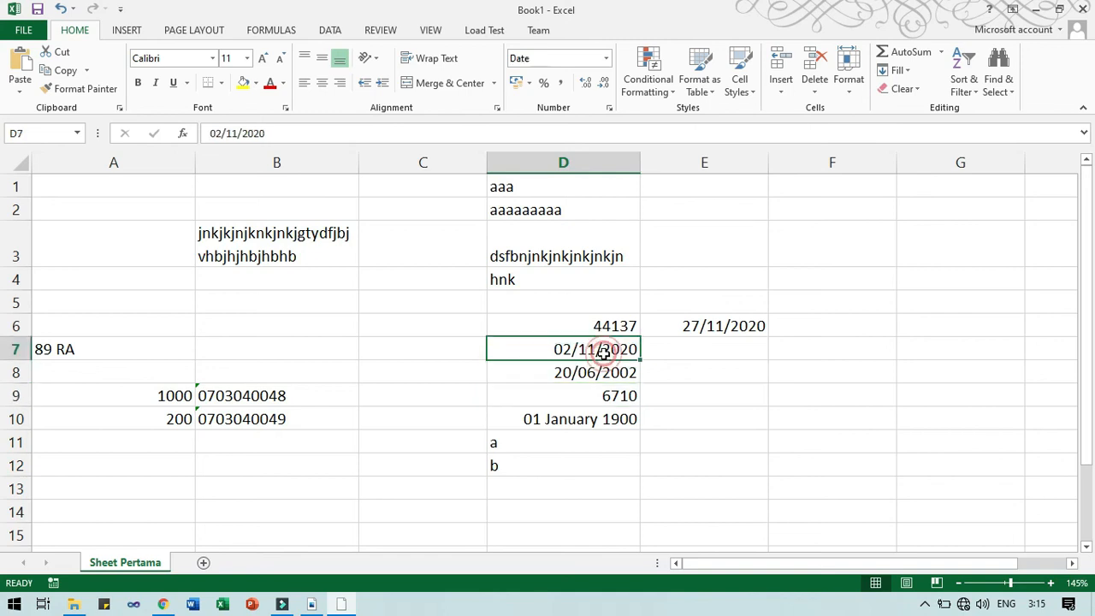
{"action": "left_click", "coordinate": [606, 377]}
{"action": "left_click", "coordinate": [608, 397]}
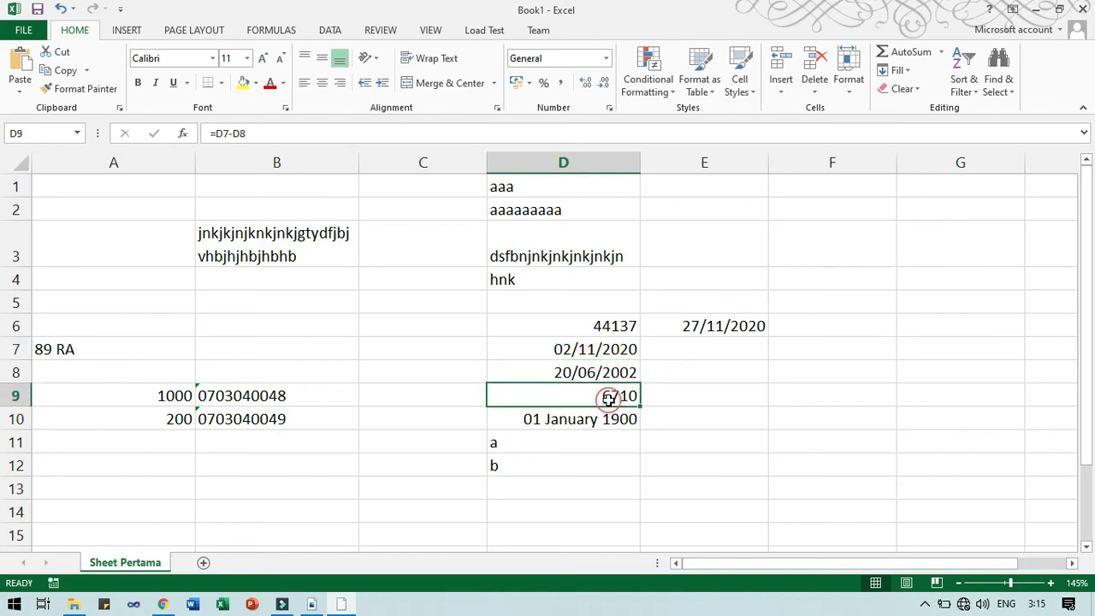
{"action": "left_click", "coordinate": [648, 395]}
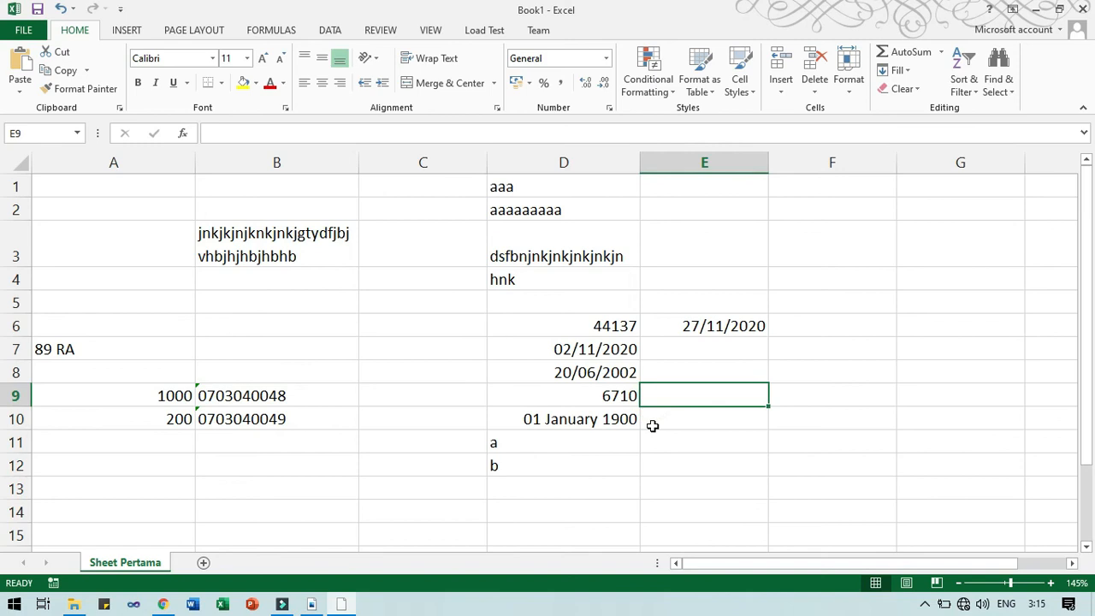
Enter =D9/365 in E9 to convert the 6710 days into 18,38356164 years.
{"action": "type", "text": "="}
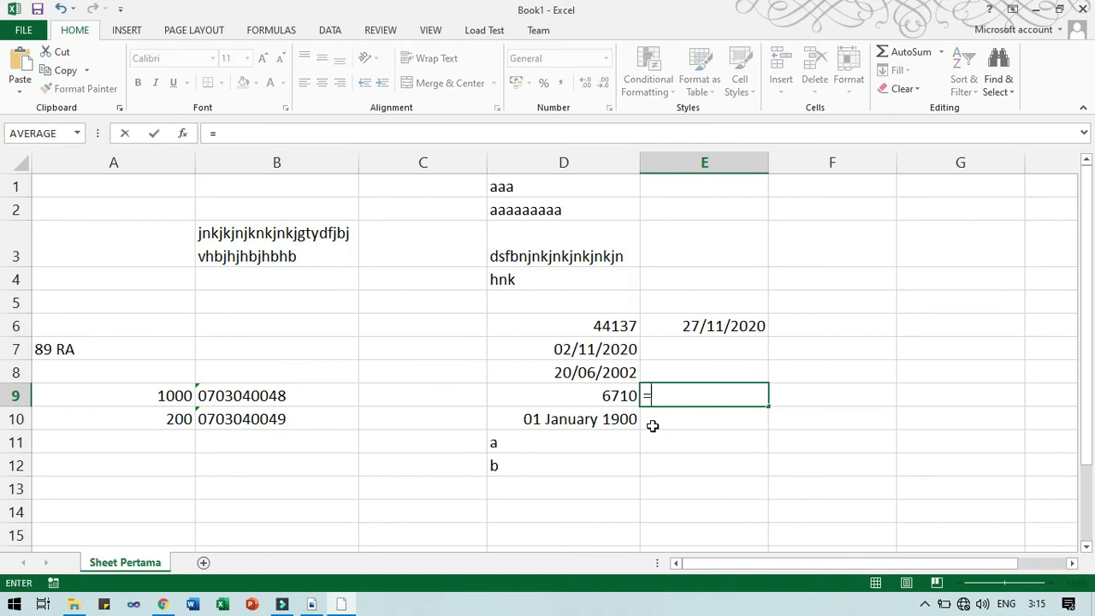
{"action": "key", "text": "Left"}
{"action": "type", "text": "/365"}
{"action": "key", "text": "Return"}
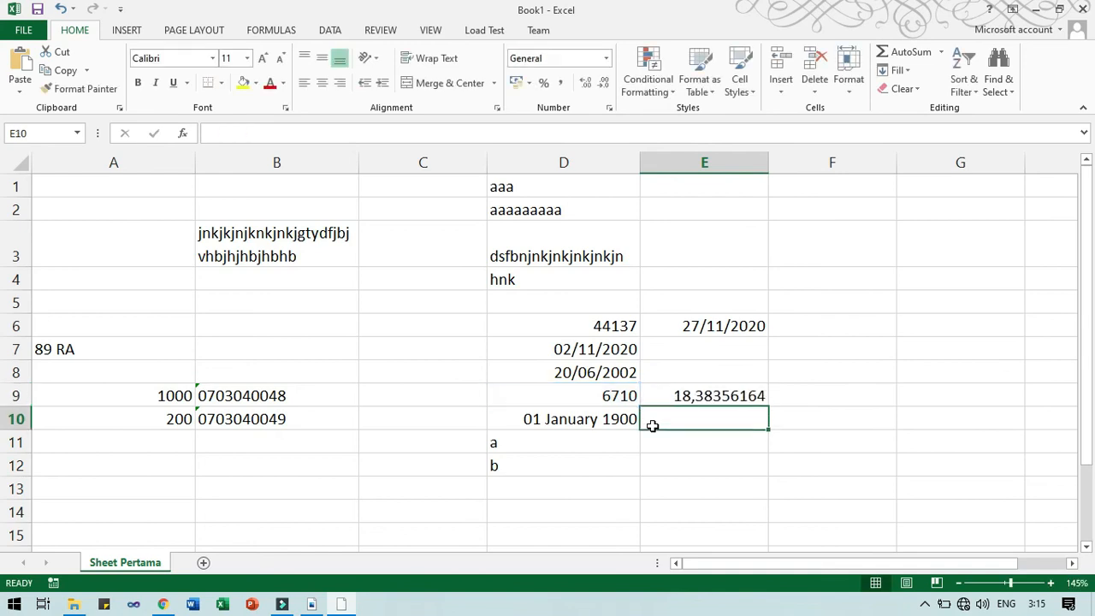
{"action": "left_click", "coordinate": [711, 398]}
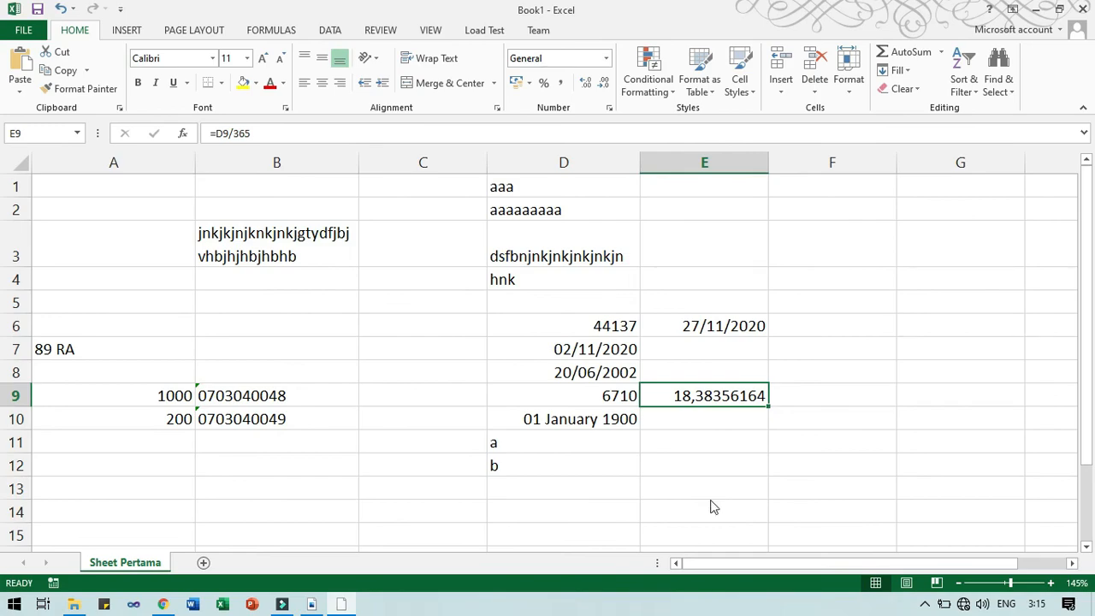
{"action": "key", "text": "alt+Tab"}
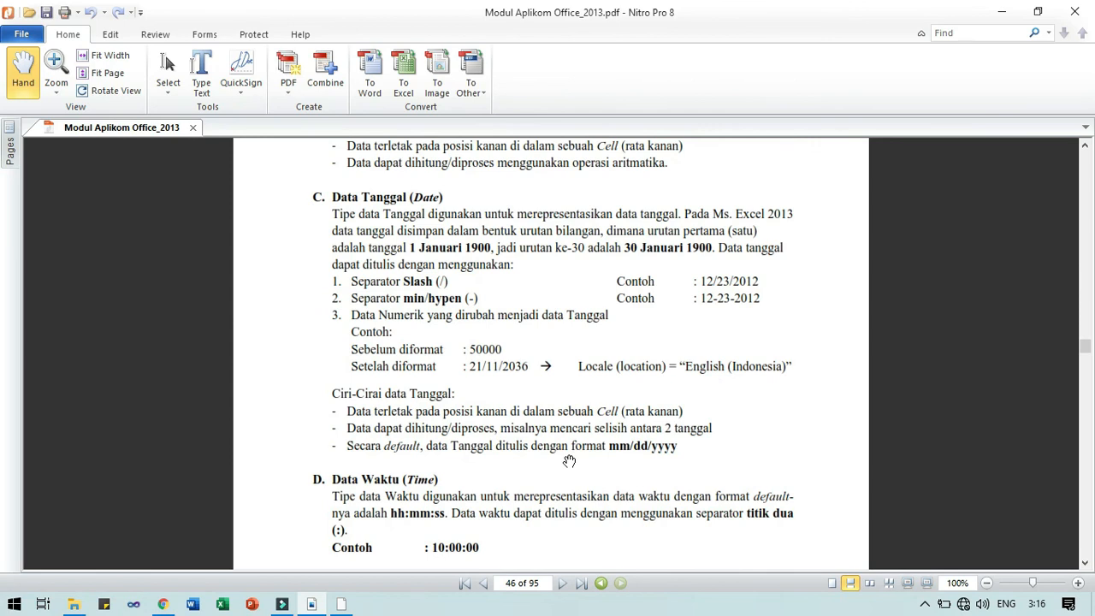
Scroll the PDF module to page 47, where E. Data Rumus/Formula begins.
{"action": "scroll", "coordinate": [569, 462], "scroll_direction": "down", "scroll_amount": 3}
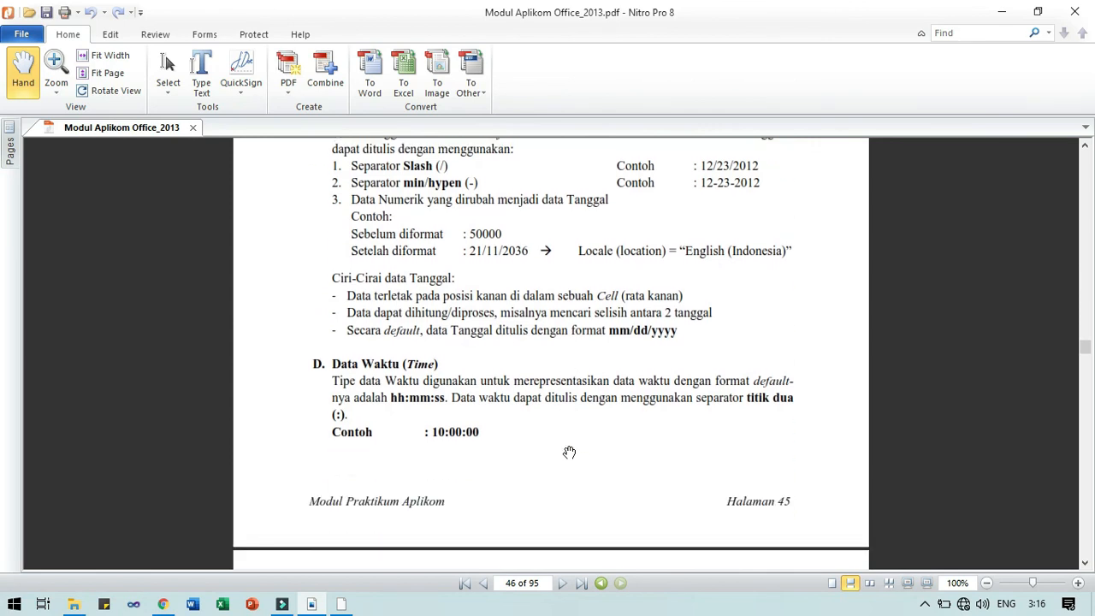
{"action": "left_click", "coordinate": [570, 451]}
{"action": "scroll", "coordinate": [569, 452], "scroll_direction": "up", "scroll_amount": 3}
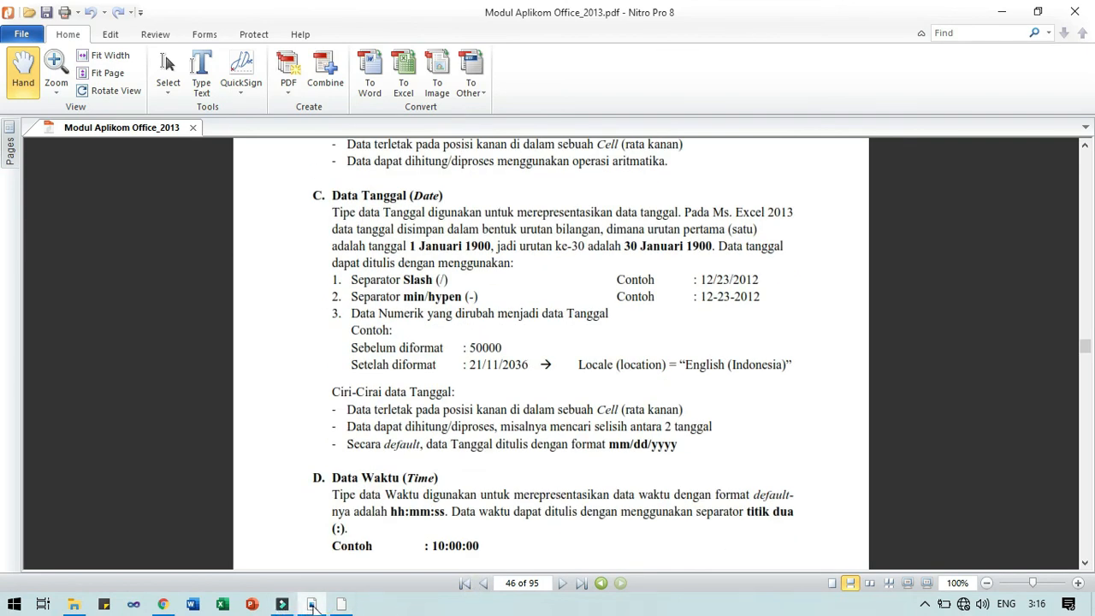
{"action": "left_click", "coordinate": [339, 607]}
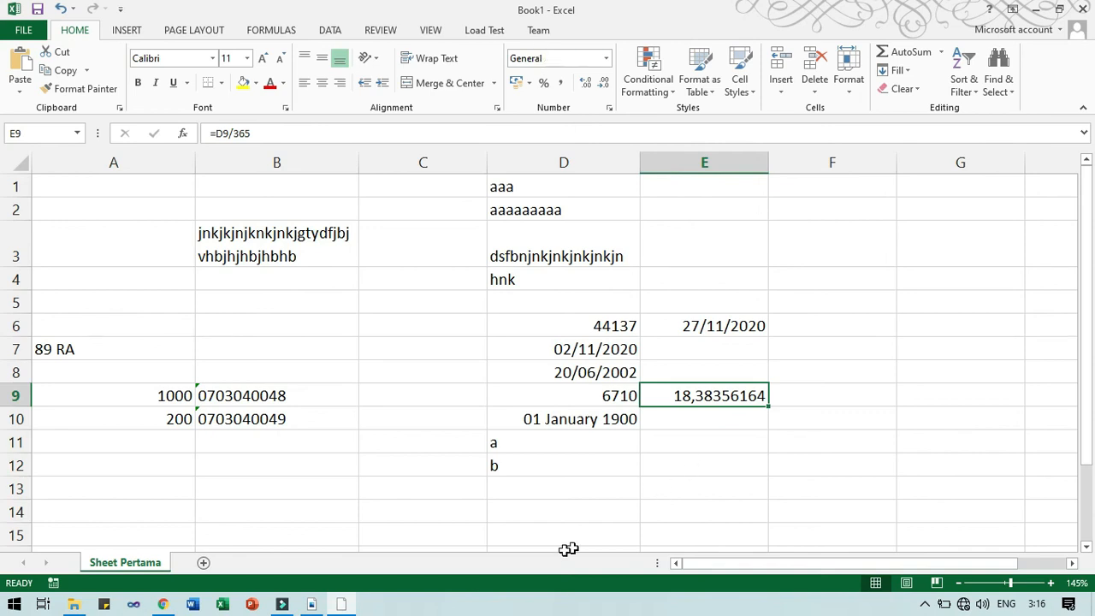
{"action": "left_click", "coordinate": [348, 605]}
{"action": "scroll", "coordinate": [379, 479], "scroll_direction": "down", "scroll_amount": 5}
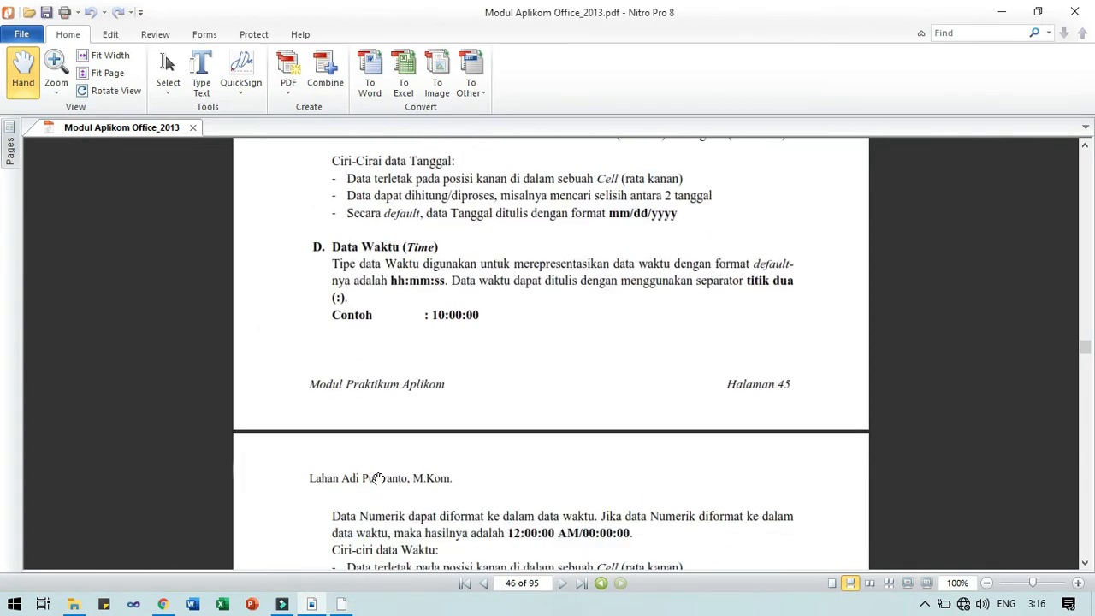
{"action": "scroll", "coordinate": [379, 479], "scroll_direction": "down", "scroll_amount": 4}
{"action": "scroll", "coordinate": [379, 480], "scroll_direction": "up", "scroll_amount": 2}
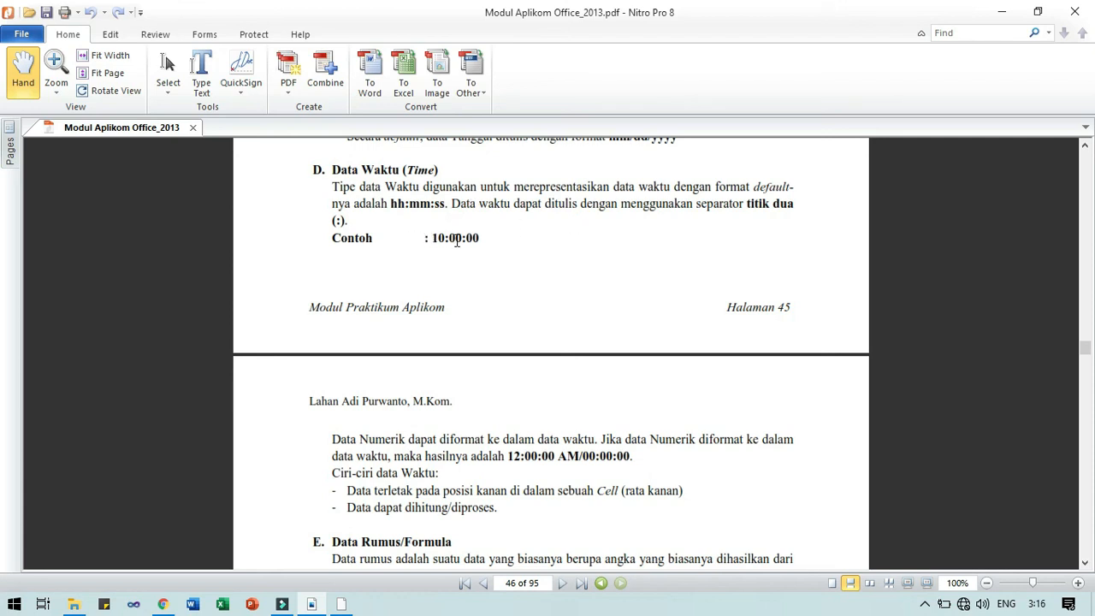
{"action": "scroll", "coordinate": [518, 330], "scroll_direction": "down", "scroll_amount": 2}
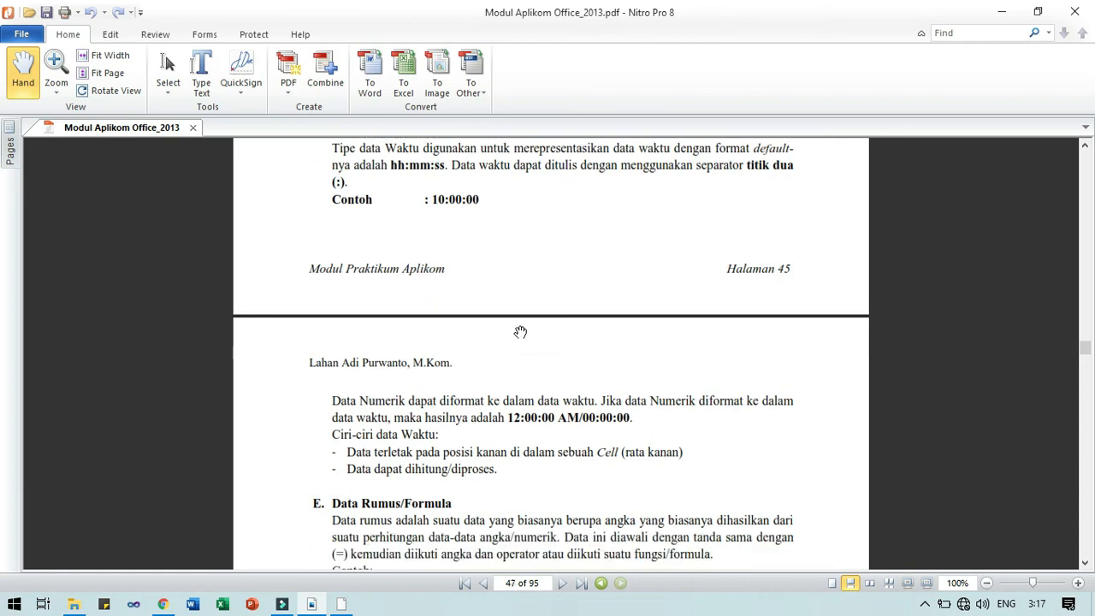
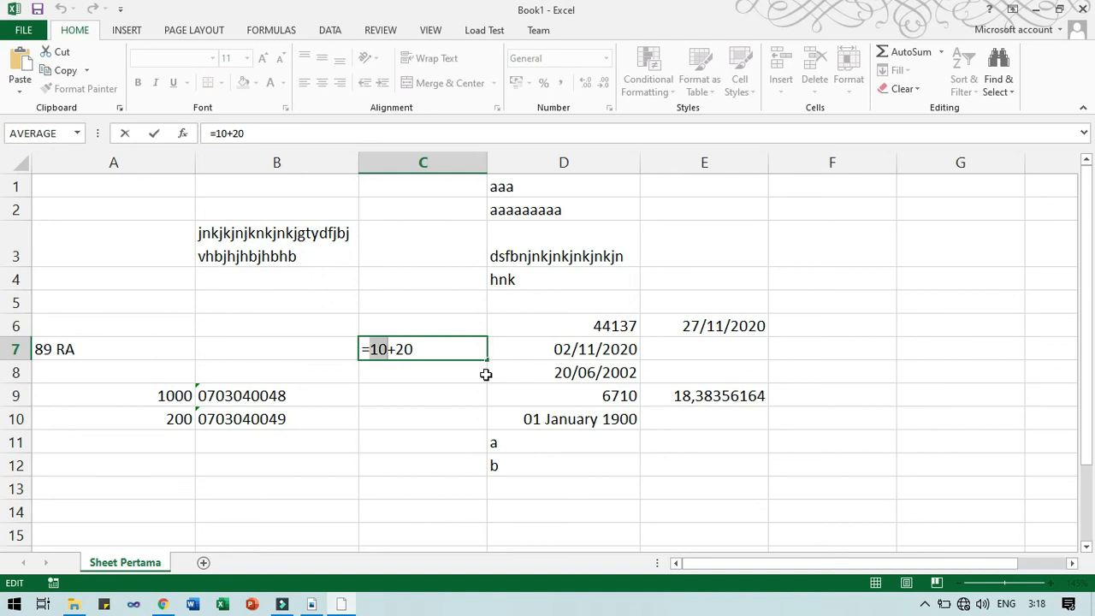
Confirm the =10+20 formula in C7 so it shows 30.
{"action": "key", "text": "Right"}
{"action": "key", "text": "Right"}
{"action": "key", "text": "Left"}
{"action": "key", "text": "shift+Right"}
{"action": "key", "text": "shift+Right"}
{"action": "key", "text": "Left"}
{"action": "key", "text": "Left"}
{"action": "key", "text": "Left"}
{"action": "key", "text": "shift+Right"}
{"action": "key", "text": "Return"}
{"action": "left_click", "coordinate": [454, 350]}
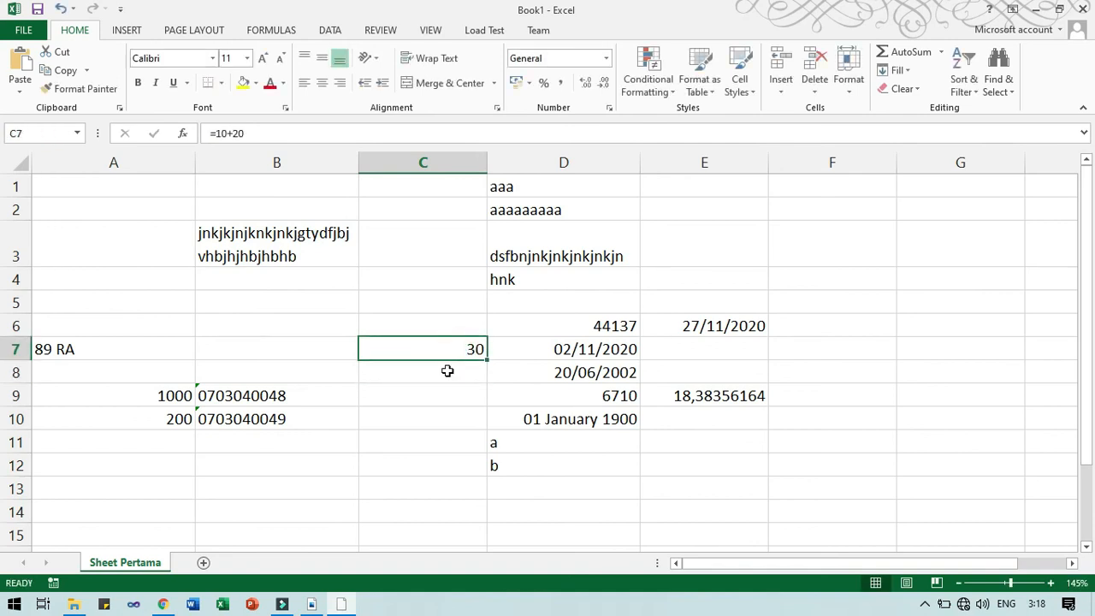
Enter =SUM(10;20) in C8, which also gives 30.
{"action": "left_click", "coordinate": [448, 371]}
{"action": "type", "text": "="}
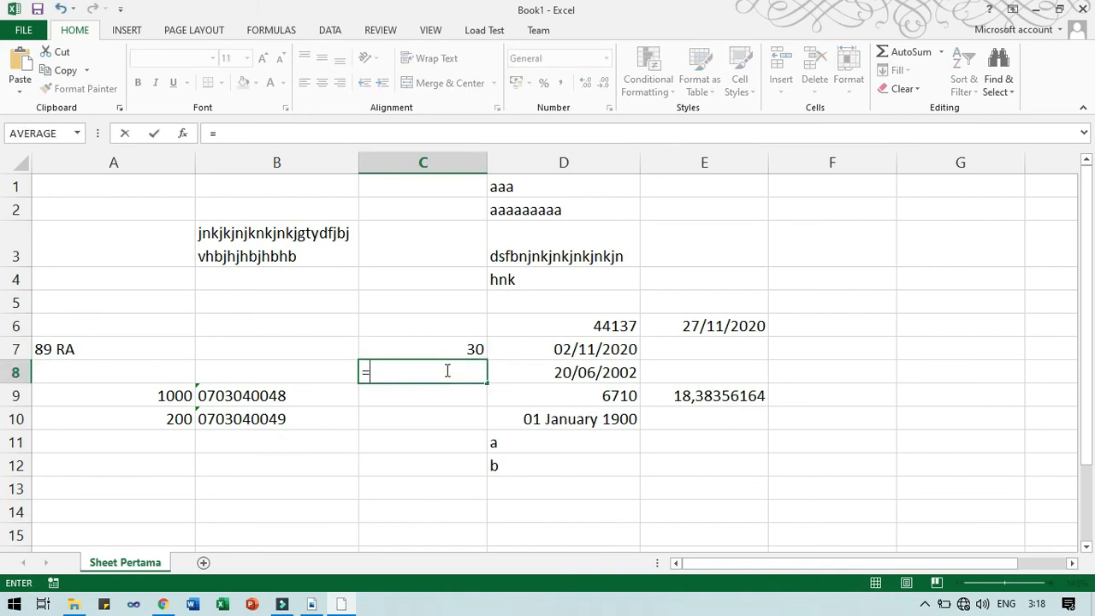
{"action": "type", "text": "SUM"}
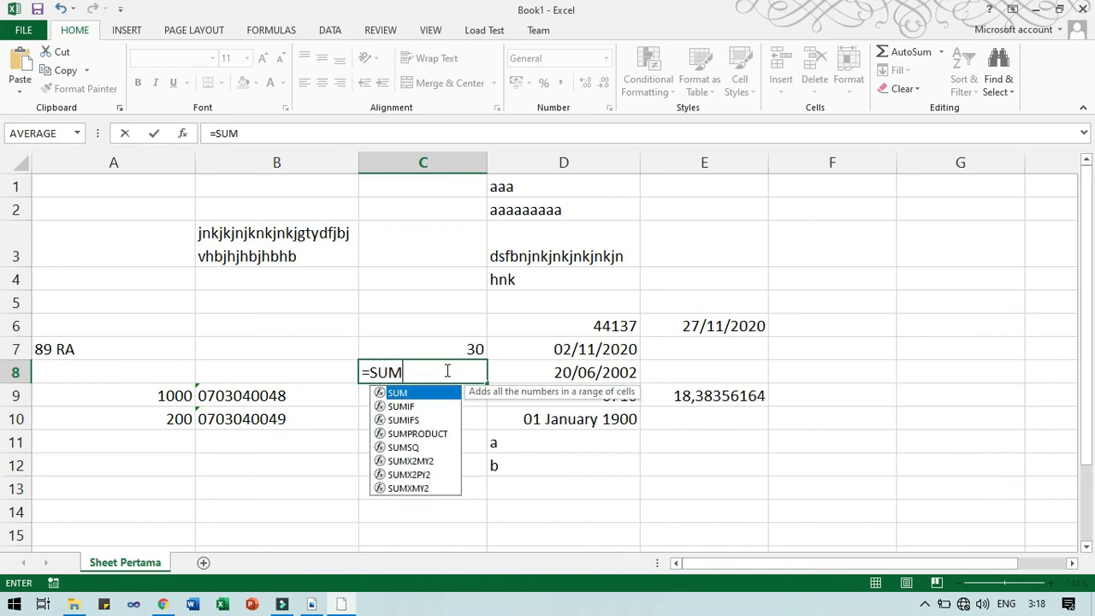
{"action": "type", "text": "(10"}
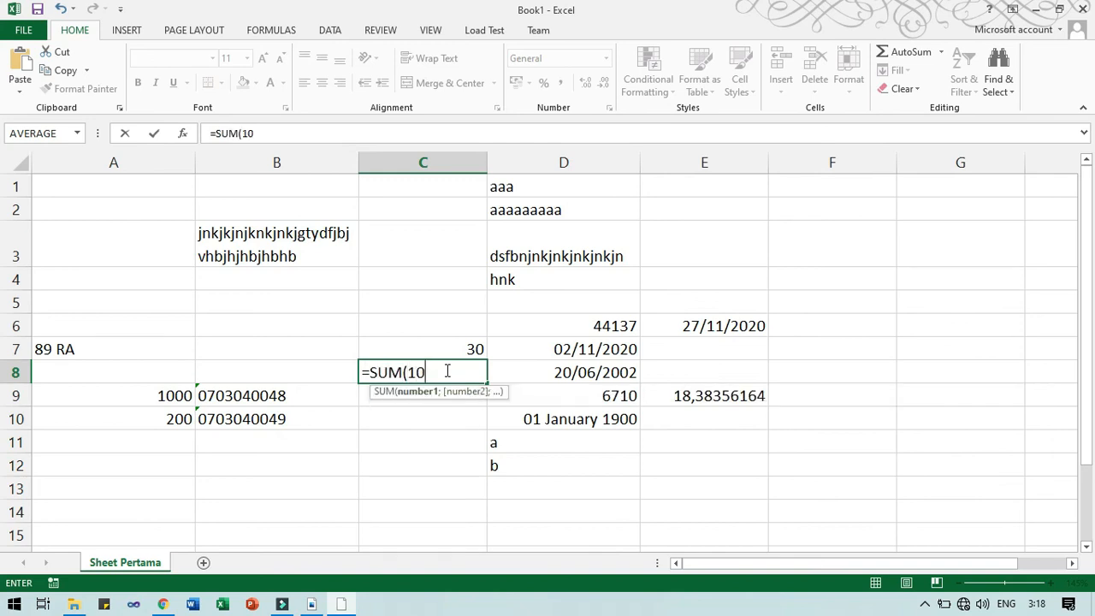
{"action": "type", "text": ";"}
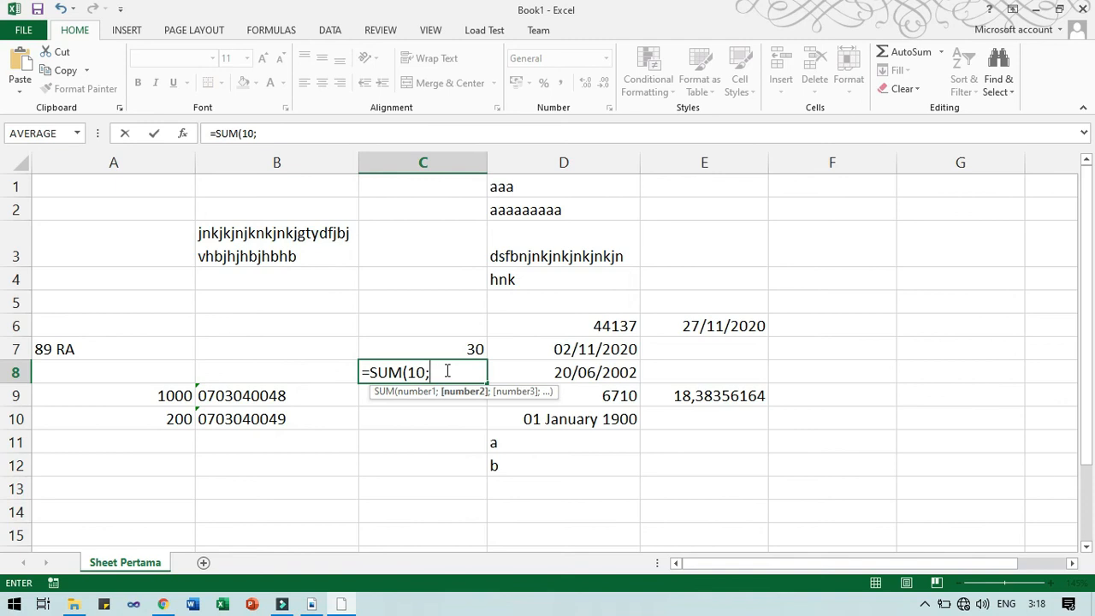
{"action": "type", "text": "20)"}
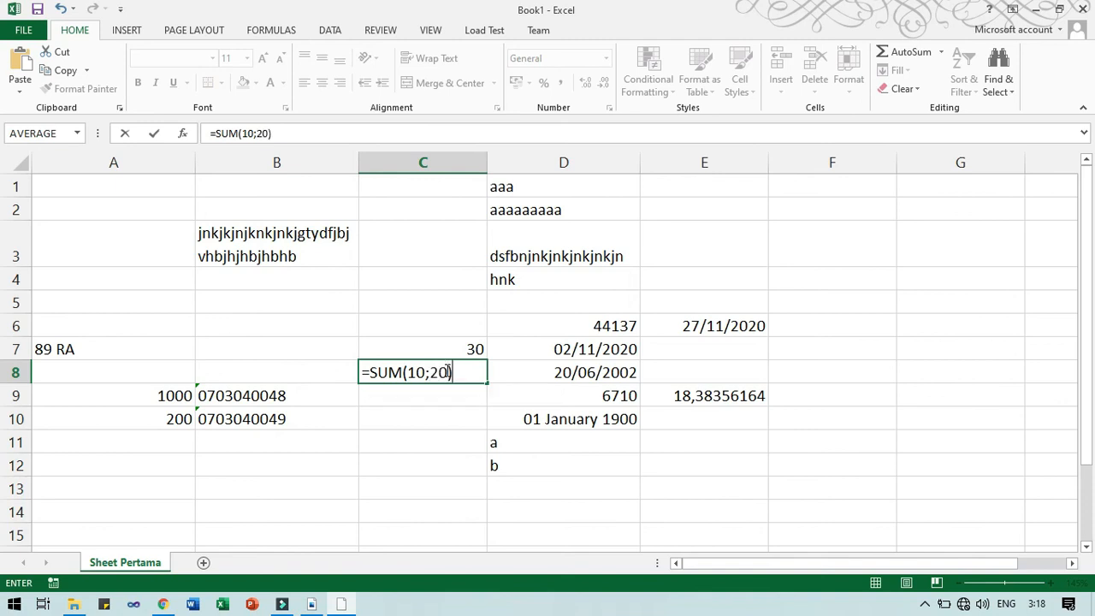
{"action": "key", "text": "Return"}
{"action": "left_click", "coordinate": [446, 370]}
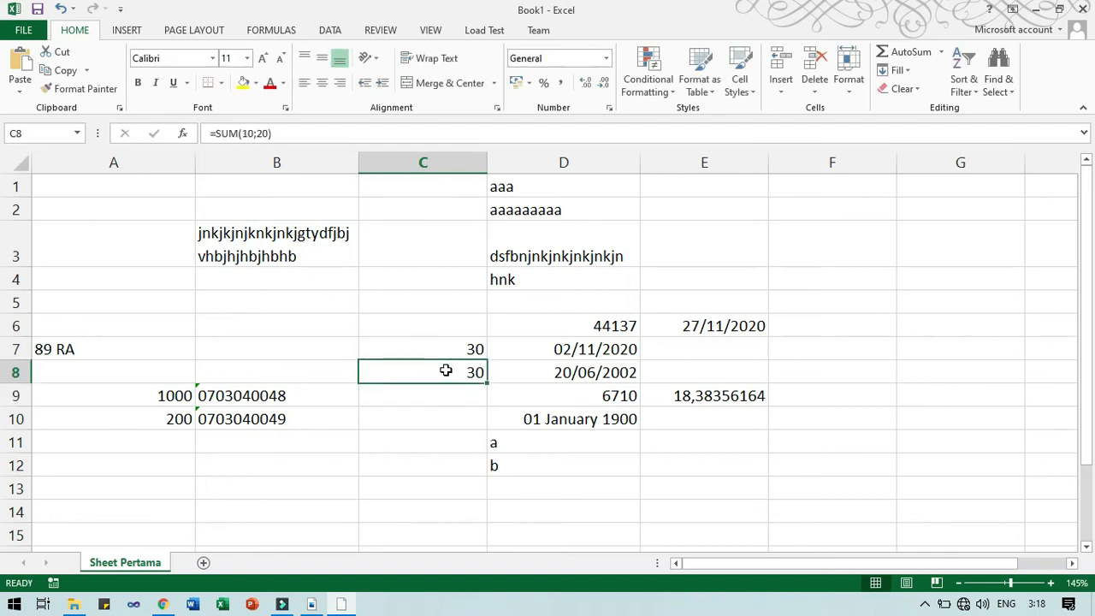
{"action": "double_click", "coordinate": [446, 371]}
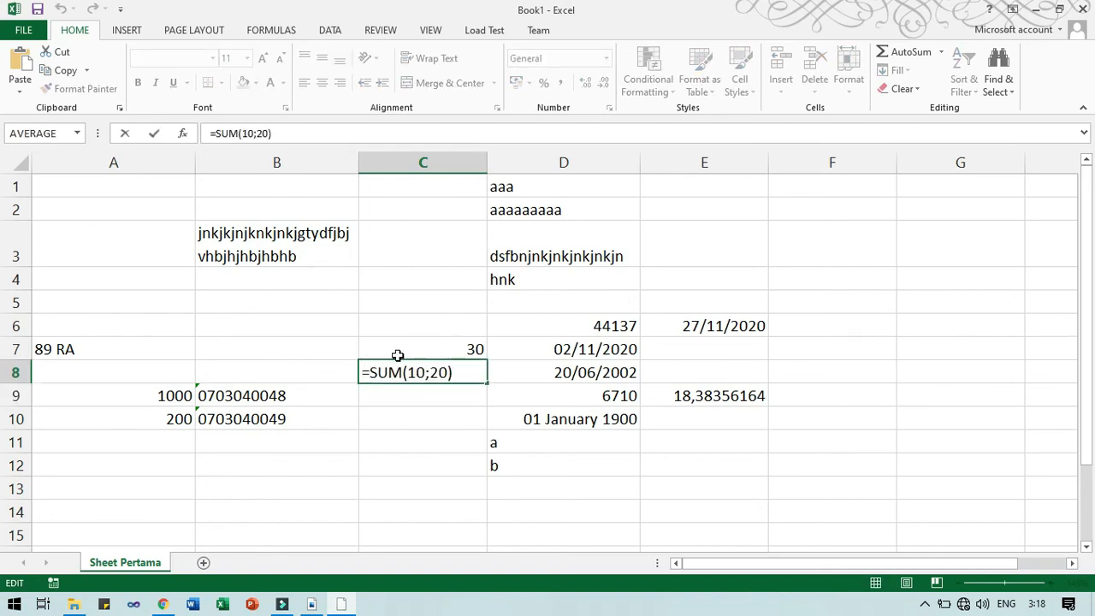
{"action": "left_click_drag", "start_coordinate": [368, 370], "coordinate": [395, 370]}
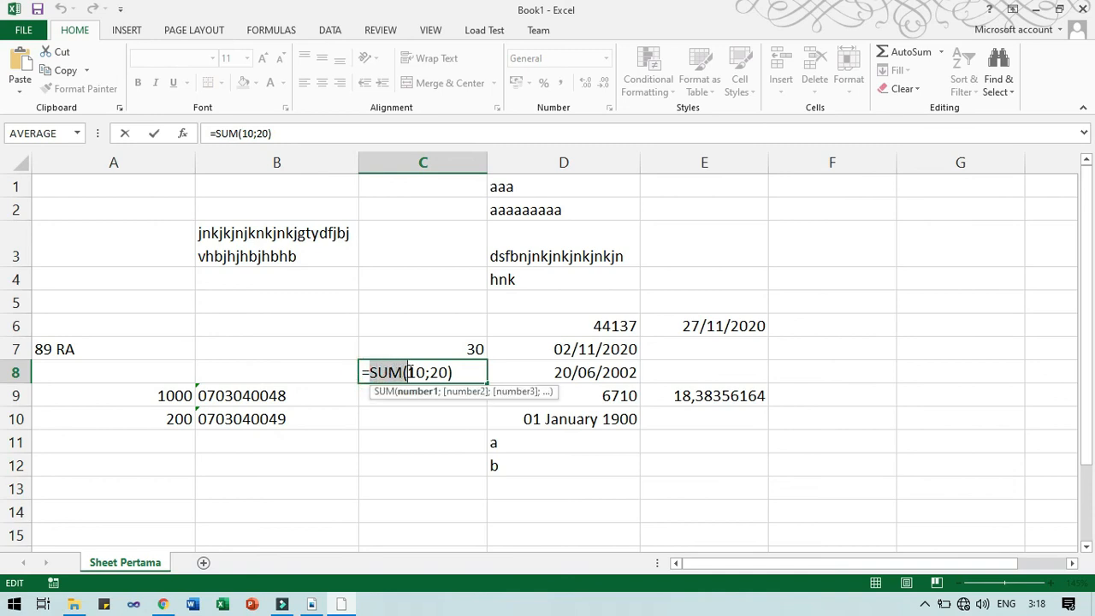
{"action": "left_click", "coordinate": [451, 372]}
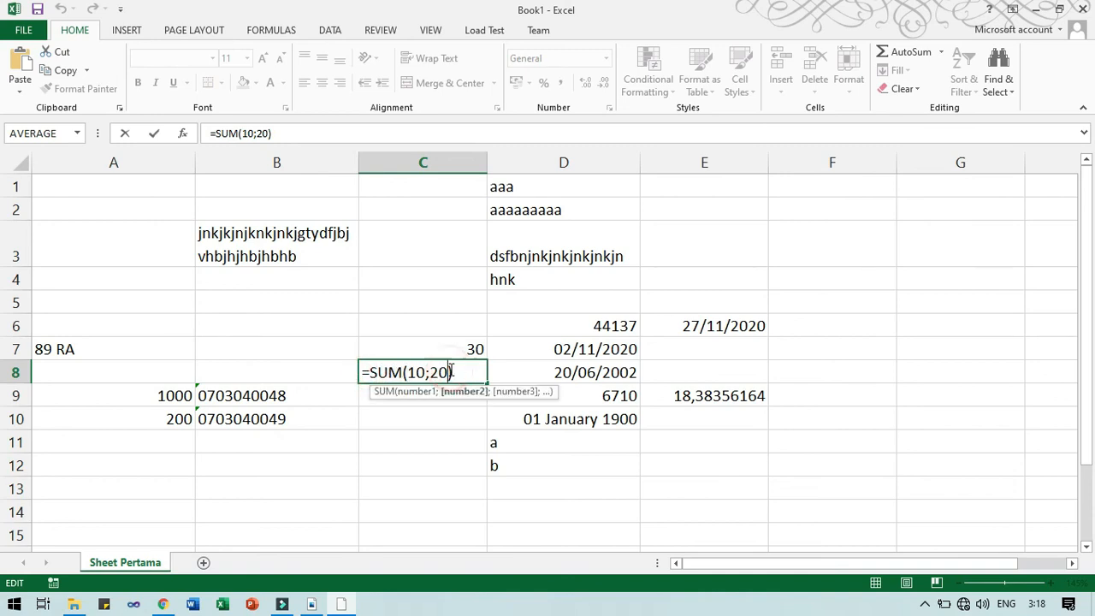
{"action": "left_click", "coordinate": [403, 372]}
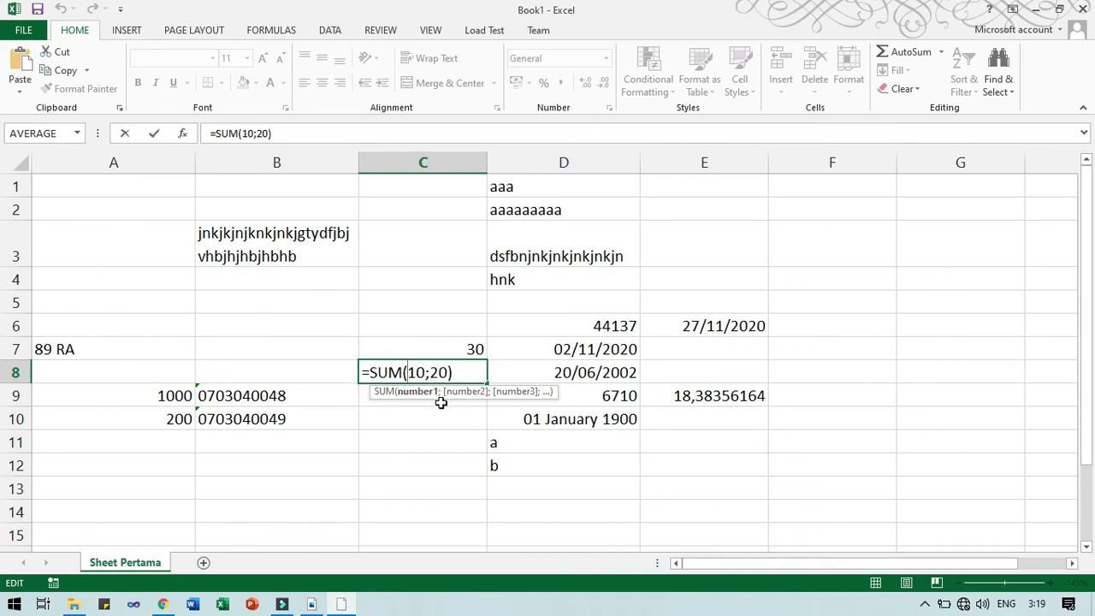
{"action": "left_click", "coordinate": [430, 372]}
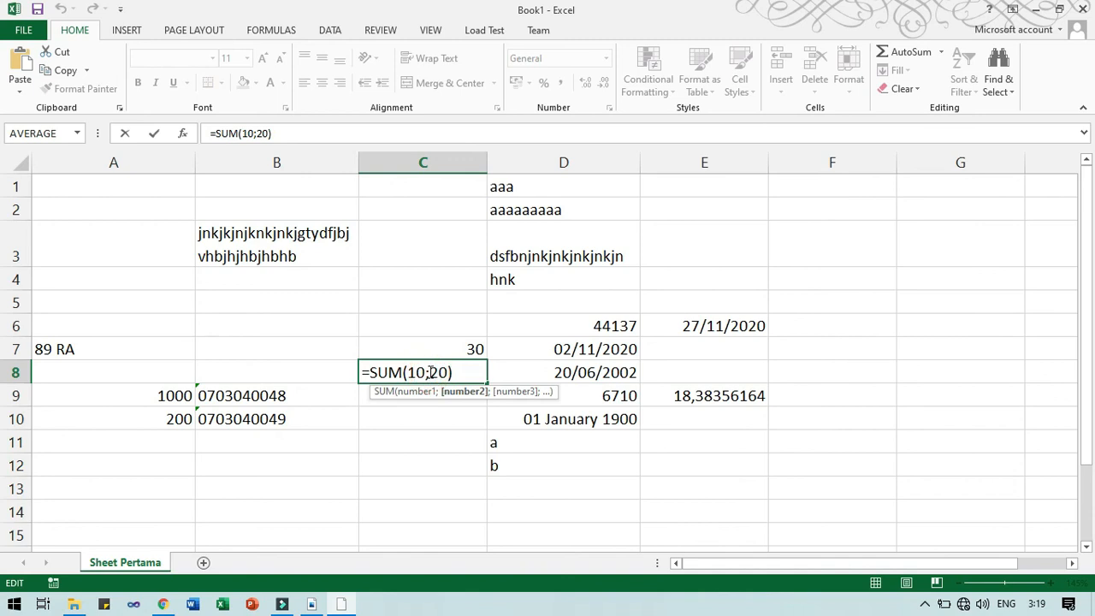
{"action": "left_click", "coordinate": [426, 373]}
{"action": "left_click", "coordinate": [431, 373]}
{"action": "left_click", "coordinate": [409, 369]}
{"action": "left_click", "coordinate": [371, 368]}
{"action": "left_click_drag", "start_coordinate": [371, 368], "coordinate": [404, 370]}
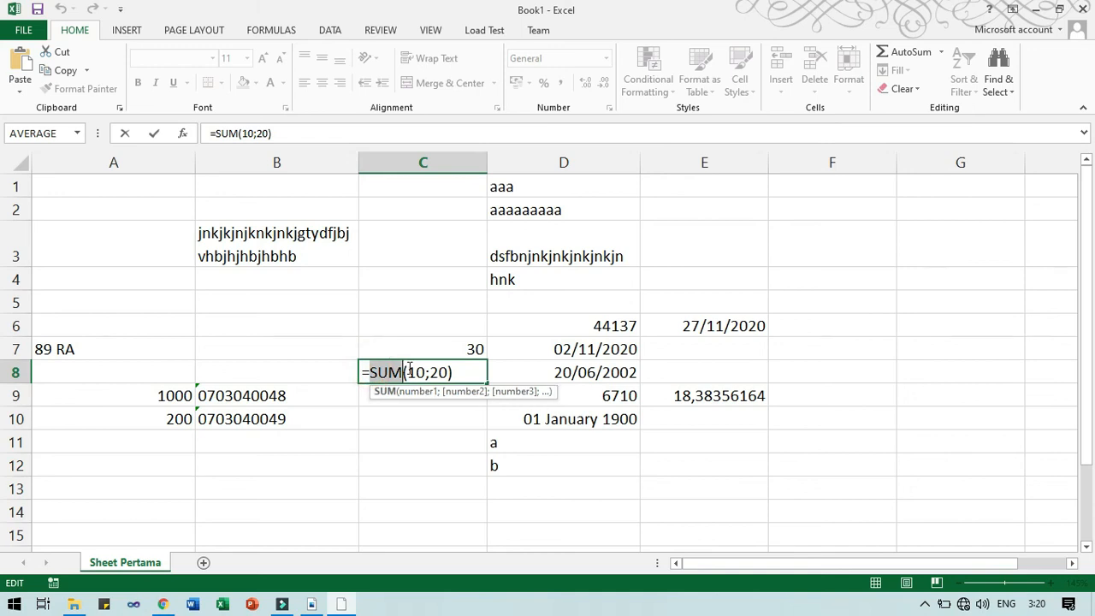
{"action": "left_click", "coordinate": [409, 369]}
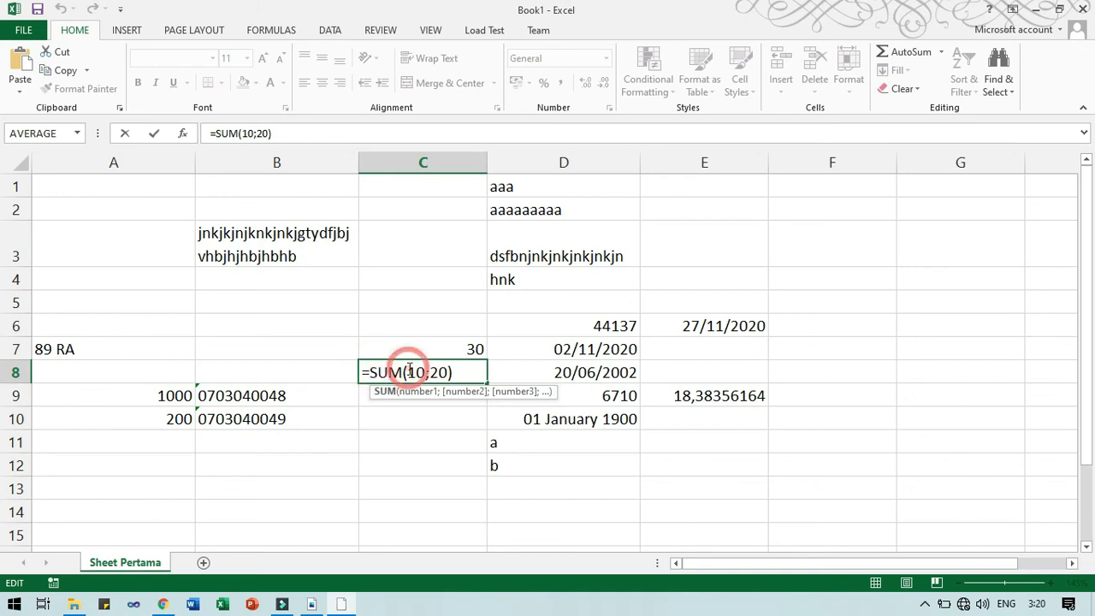
{"action": "left_click_drag", "start_coordinate": [415, 370], "coordinate": [450, 373]}
{"action": "left_click", "coordinate": [433, 369]}
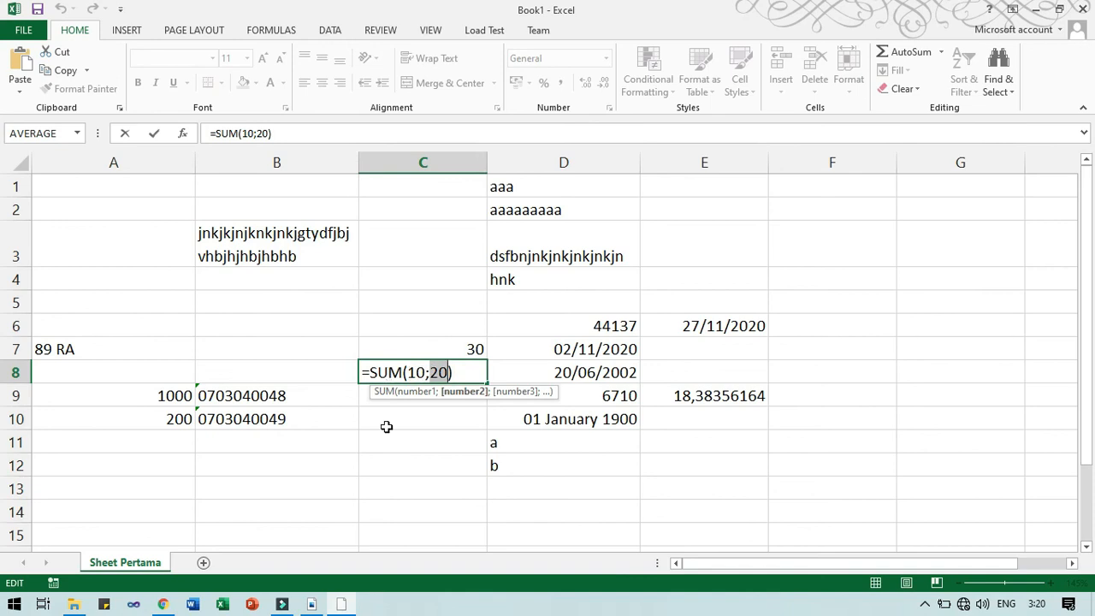
Leave C8 at 30, then enter 10 in B14 and 20 in B15.
{"action": "key", "text": "Return"}
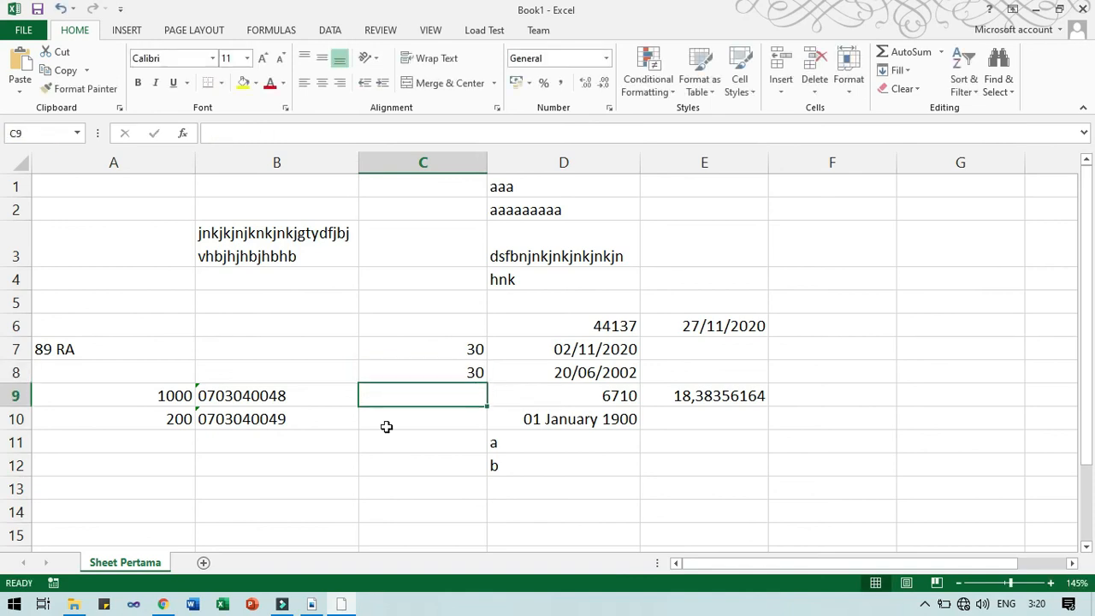
{"action": "left_click", "coordinate": [442, 353]}
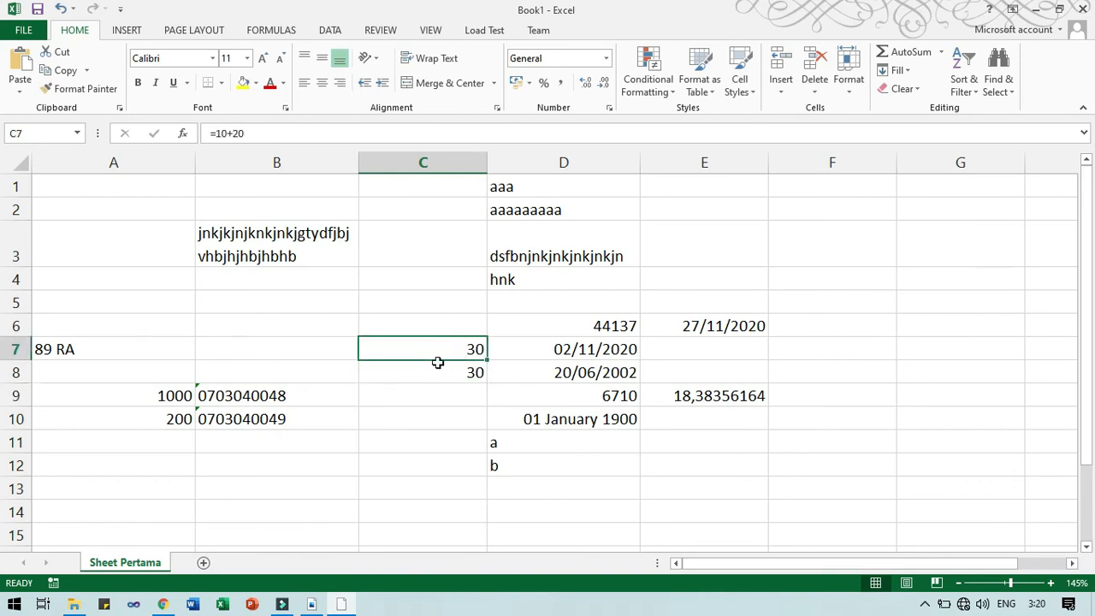
{"action": "left_click", "coordinate": [241, 505]}
{"action": "type", "text": "10"}
{"action": "key", "text": "Return"}
{"action": "type", "text": "20"}
{"action": "key", "text": "Return"}
Build =B14+B15 in C14 with arrow-key cell references, giving 30.
{"action": "key", "text": "Up"}
{"action": "key", "text": "Right"}
{"action": "key", "text": "Up"}
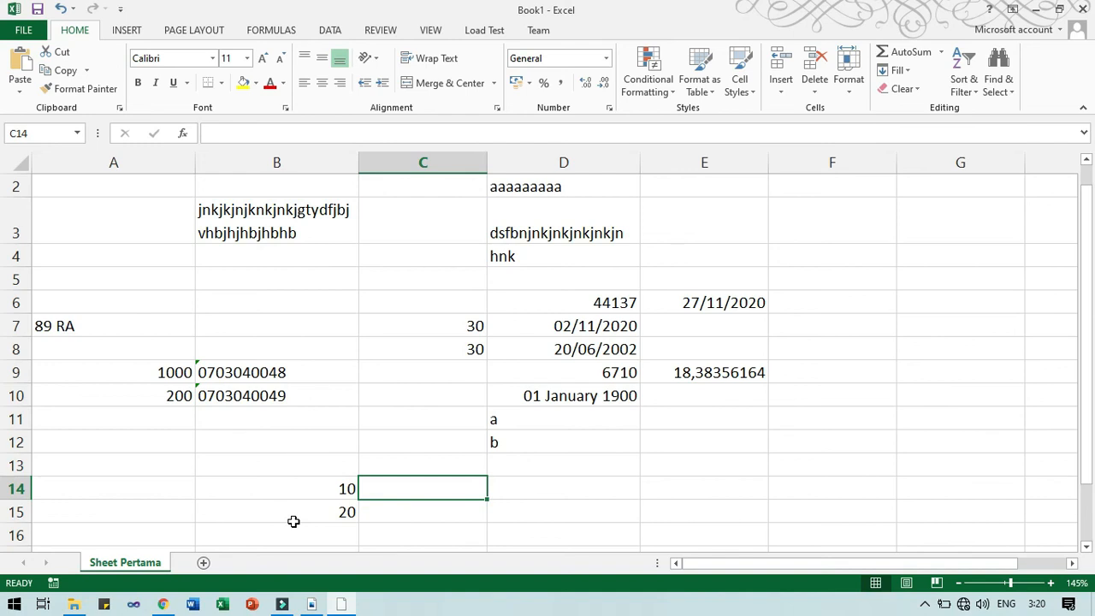
{"action": "type", "text": "="}
{"action": "key", "text": "Left"}
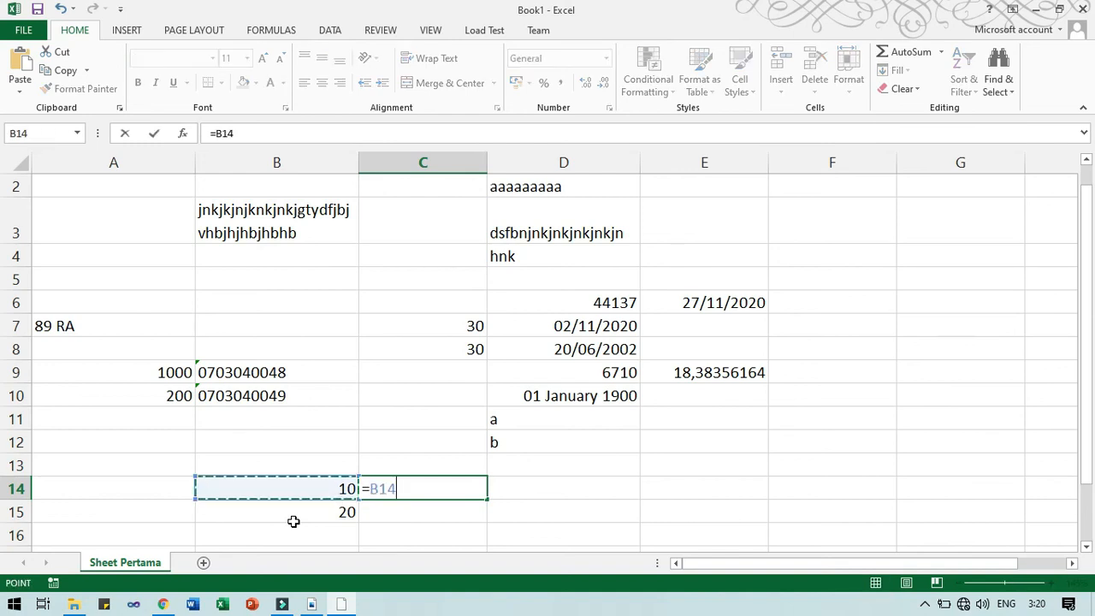
{"action": "type", "text": "+"}
{"action": "key", "text": "Down"}
{"action": "key", "text": "Left"}
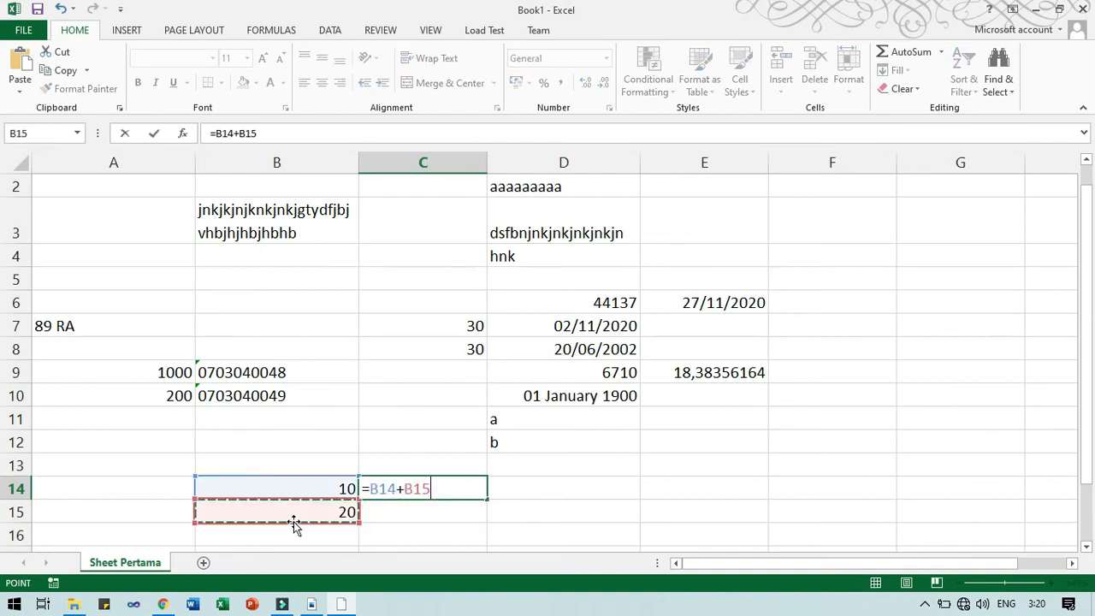
{"action": "key", "text": "Return"}
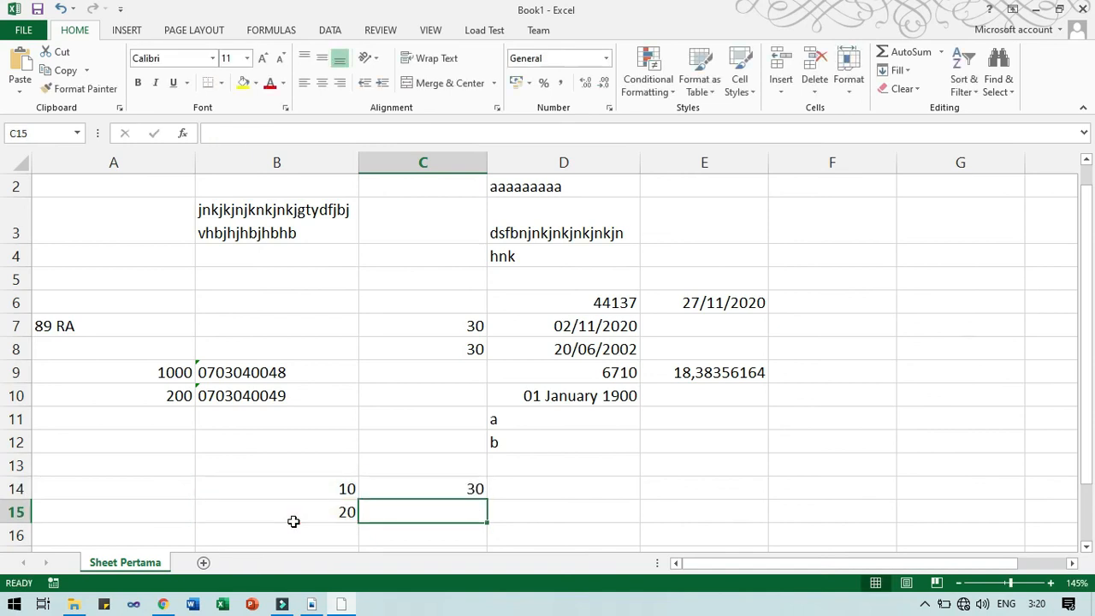
{"action": "left_click", "coordinate": [388, 494]}
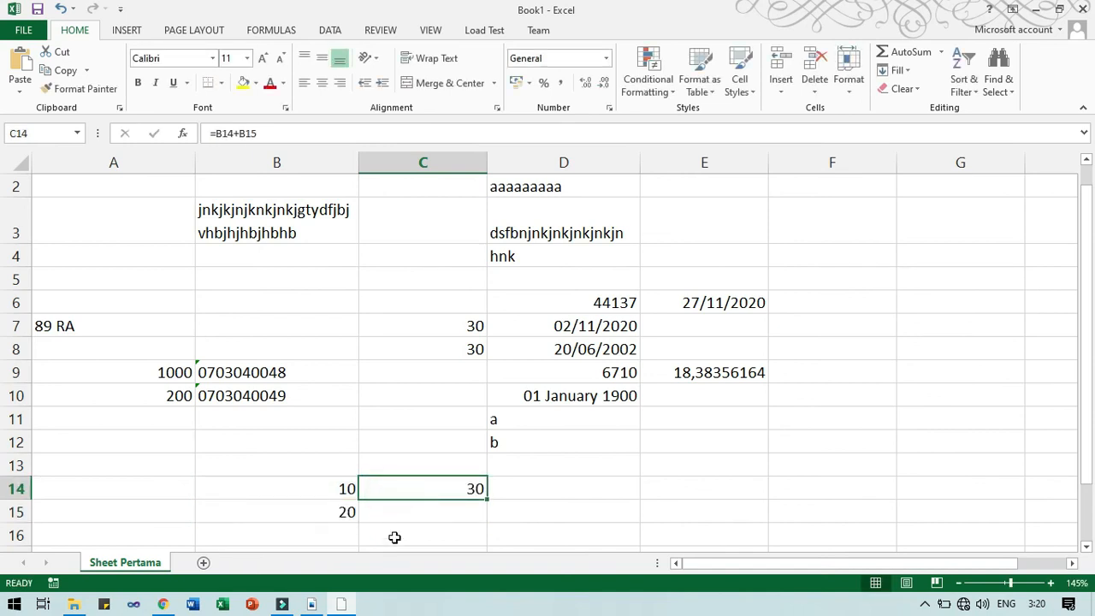
Name cell B14 Angka_1 in the Name Box, after an invalid first attempt.
{"action": "left_click", "coordinate": [347, 489]}
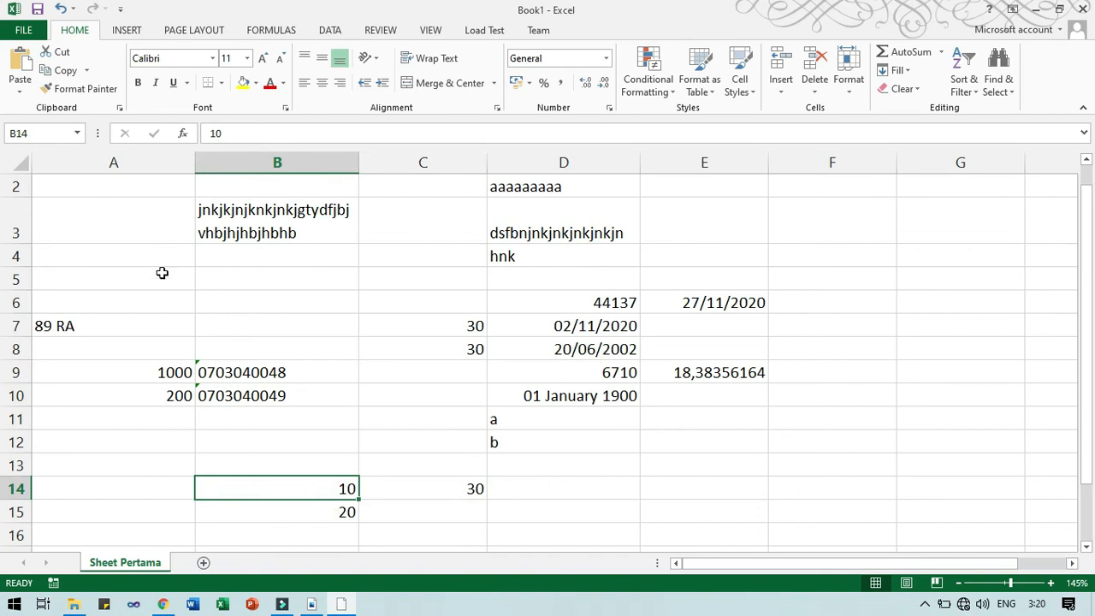
{"action": "left_click", "coordinate": [41, 133]}
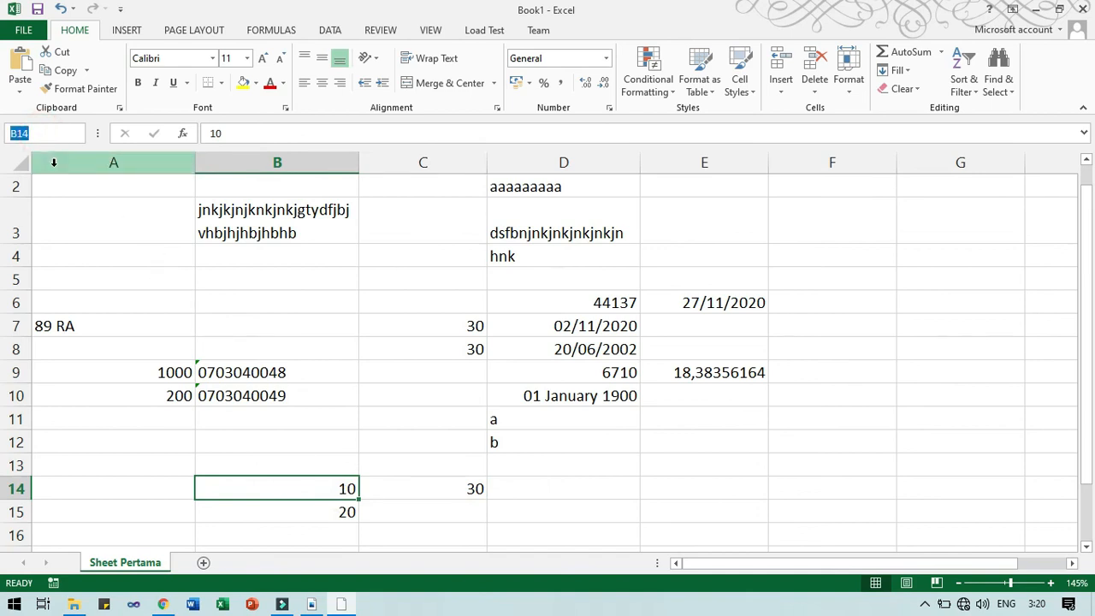
{"action": "type", "text": "Angka 6"}
{"action": "key", "text": "Return"}
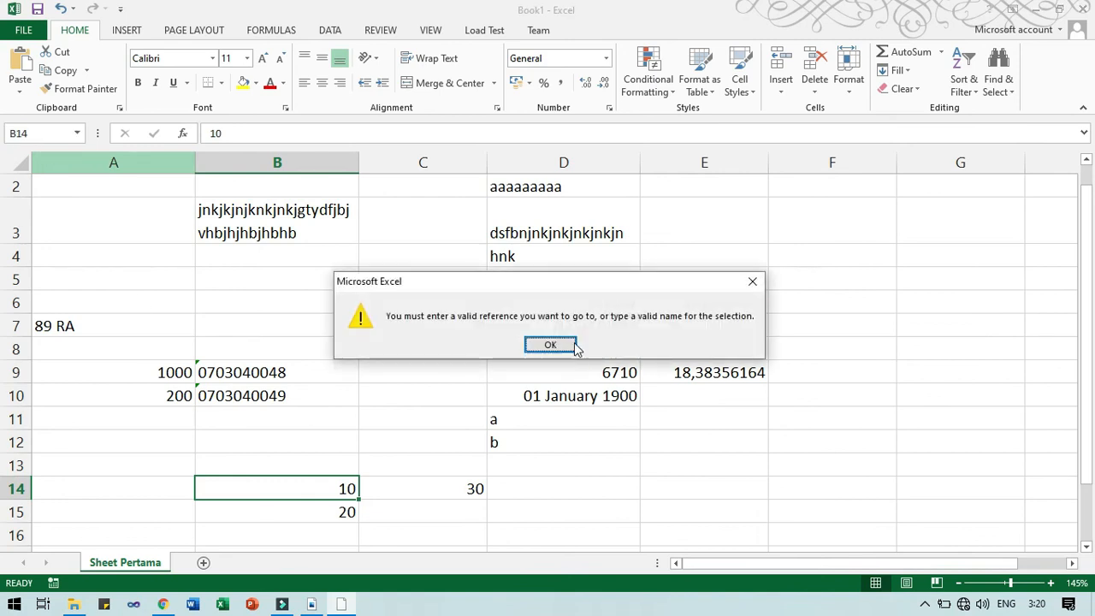
{"action": "left_click", "coordinate": [568, 345]}
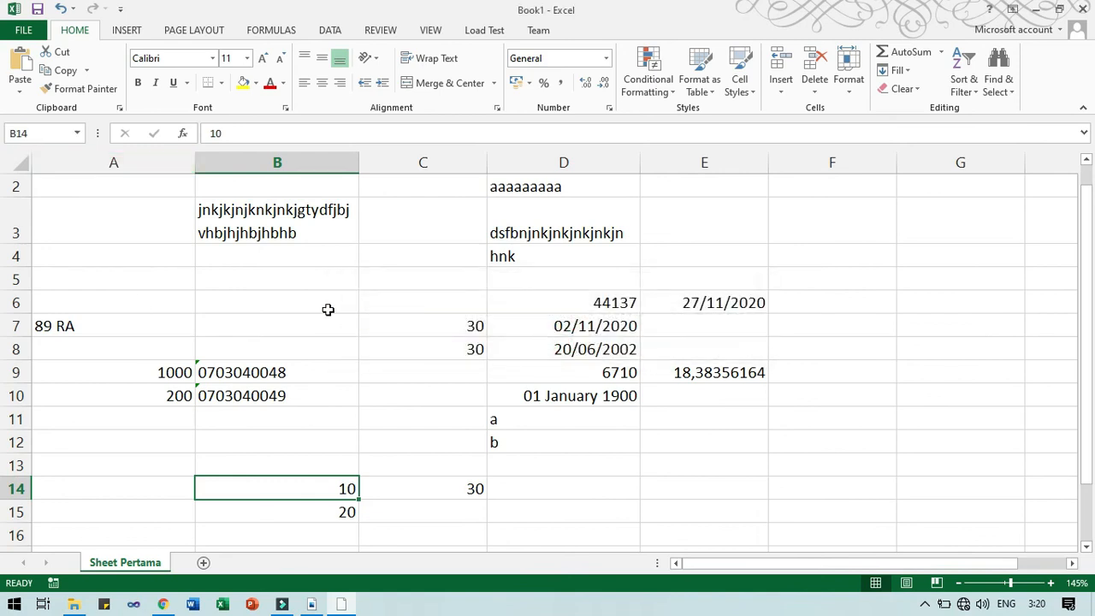
{"action": "left_click", "coordinate": [41, 134]}
{"action": "type", "text": "AA"}
{"action": "key", "text": "BackSpace"}
{"action": "type", "text": "ngka_1"}
{"action": "key", "text": "Return"}
Name cell B15 Angka_2 in the Name Box.
{"action": "left_click", "coordinate": [296, 512]}
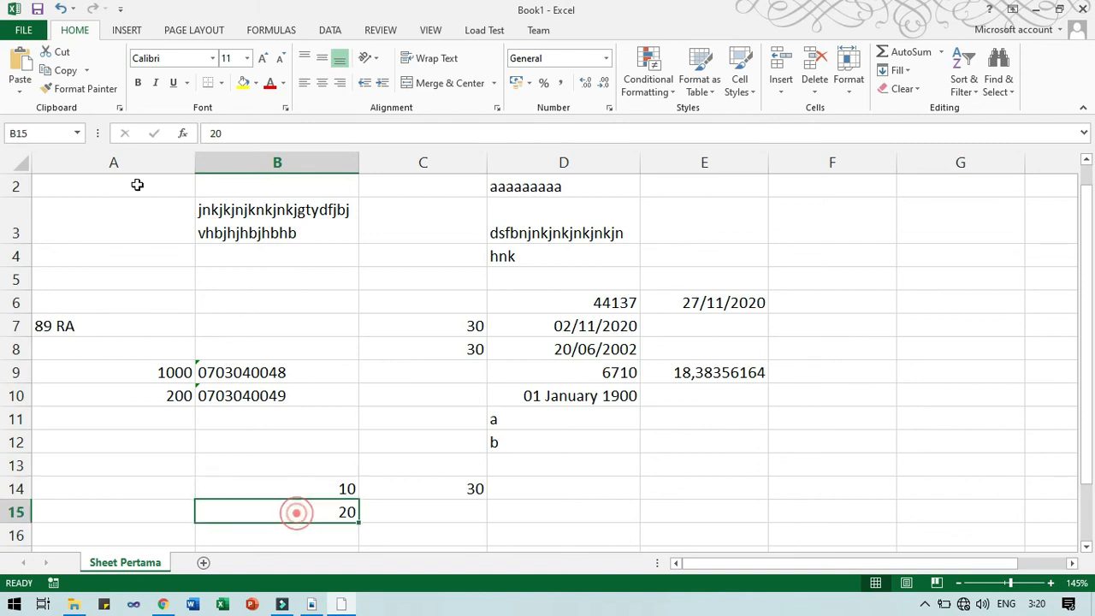
{"action": "left_click", "coordinate": [64, 137]}
{"action": "type", "text": "Angka_"}
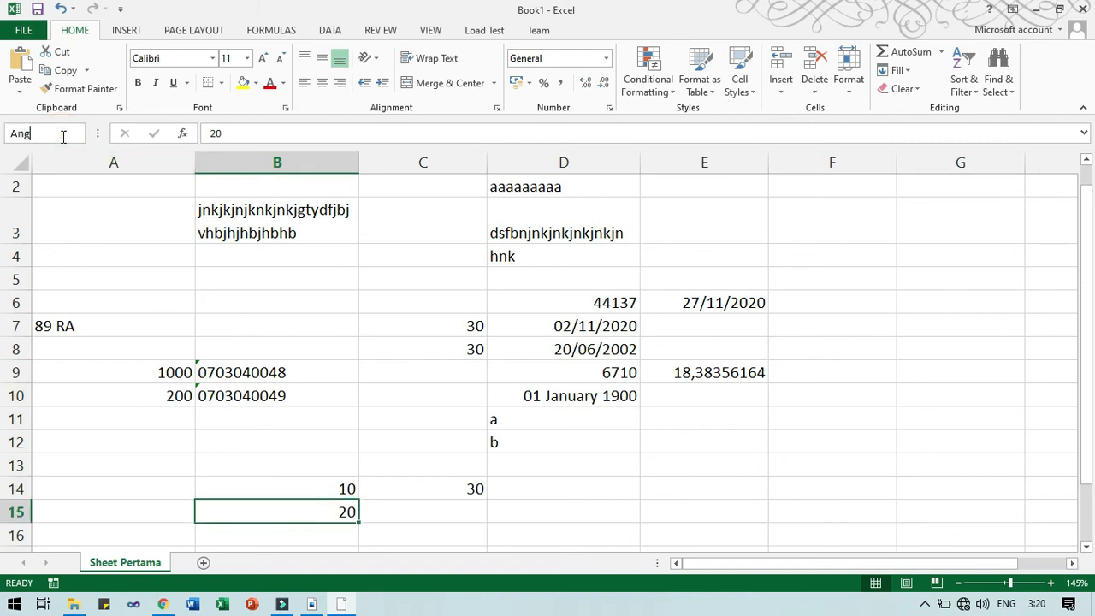
{"action": "type", "text": "2"}
{"action": "key", "text": "Return"}
{"action": "left_click", "coordinate": [439, 489]}
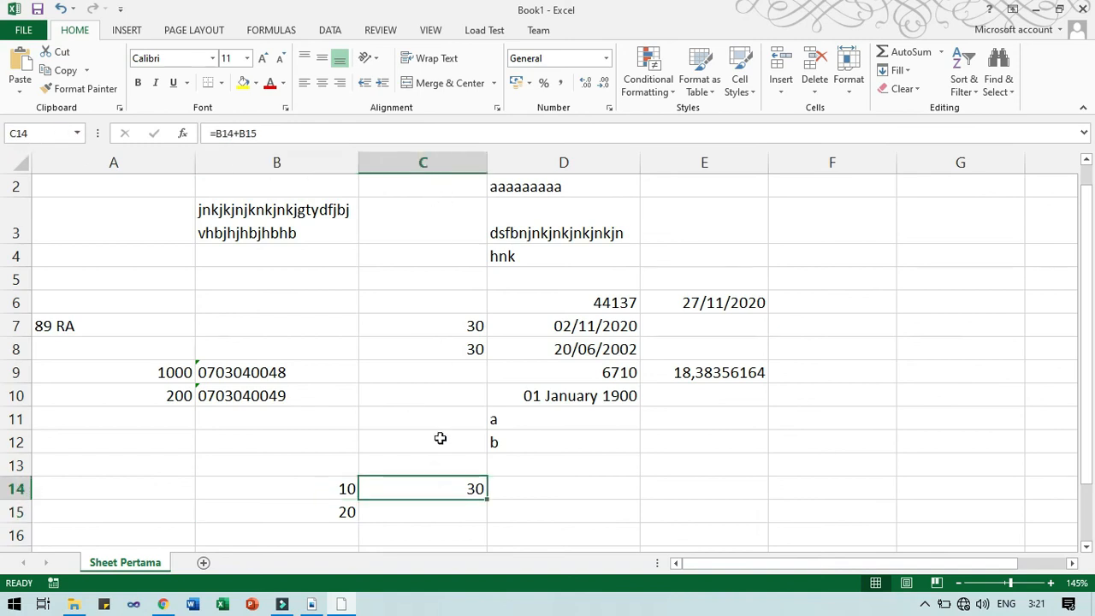
Replace C14's formula with Angka_1 plus an unfinished second name.
{"action": "left_click", "coordinate": [302, 133]}
{"action": "key", "text": "BackSpace"}
{"action": "key", "text": "BackSpace"}
{"action": "key", "text": "BackSpace"}
{"action": "key", "text": "BackSpace"}
{"action": "key", "text": "BackSpace"}
{"action": "key", "text": "BackSpace"}
{"action": "key", "text": "BackSpace"}
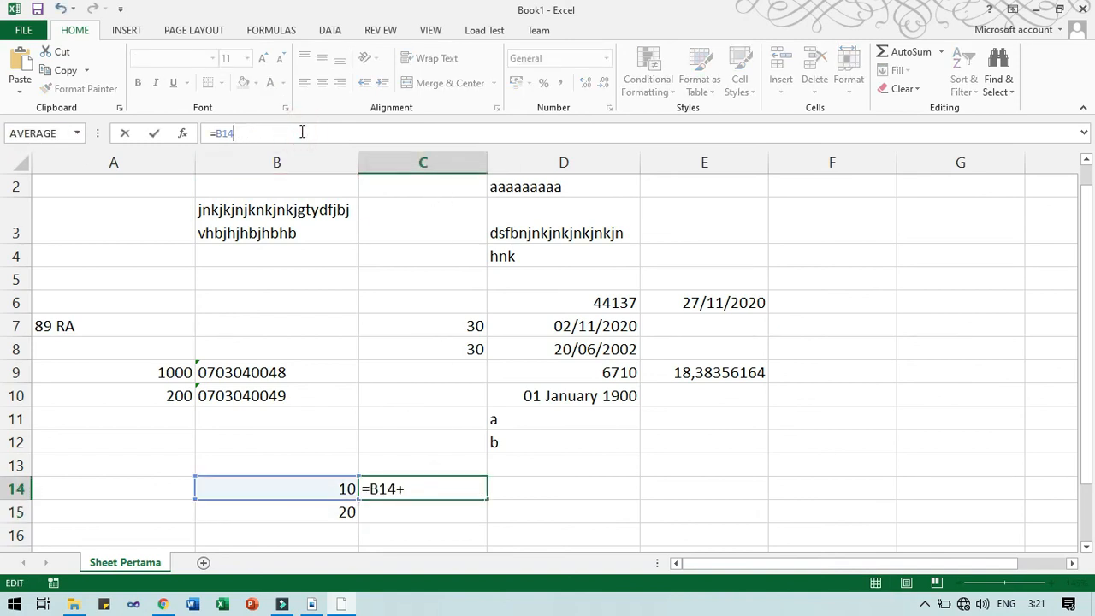
{"action": "type", "text": "An"}
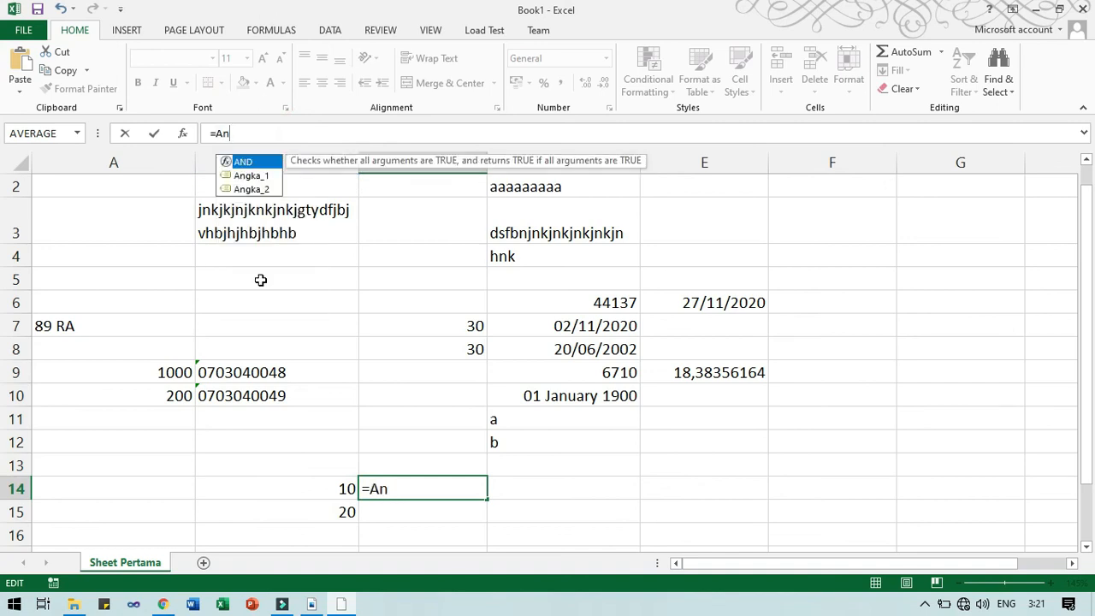
{"action": "double_click", "coordinate": [250, 176]}
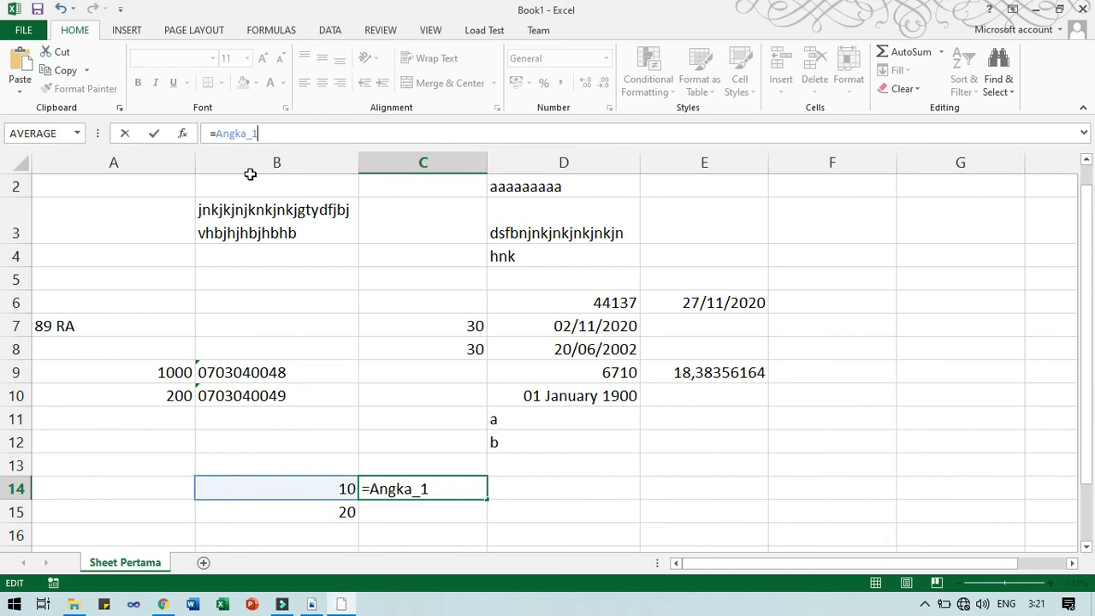
{"action": "type", "text": "+Ang"}
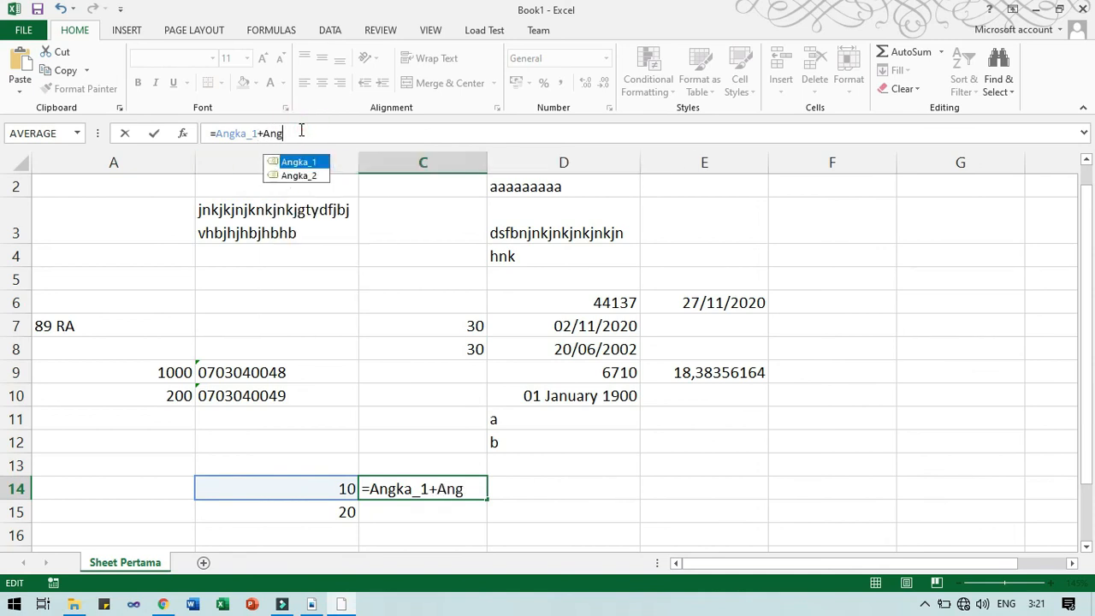
{"action": "left_click", "coordinate": [311, 176]}
{"action": "key", "text": "Return"}
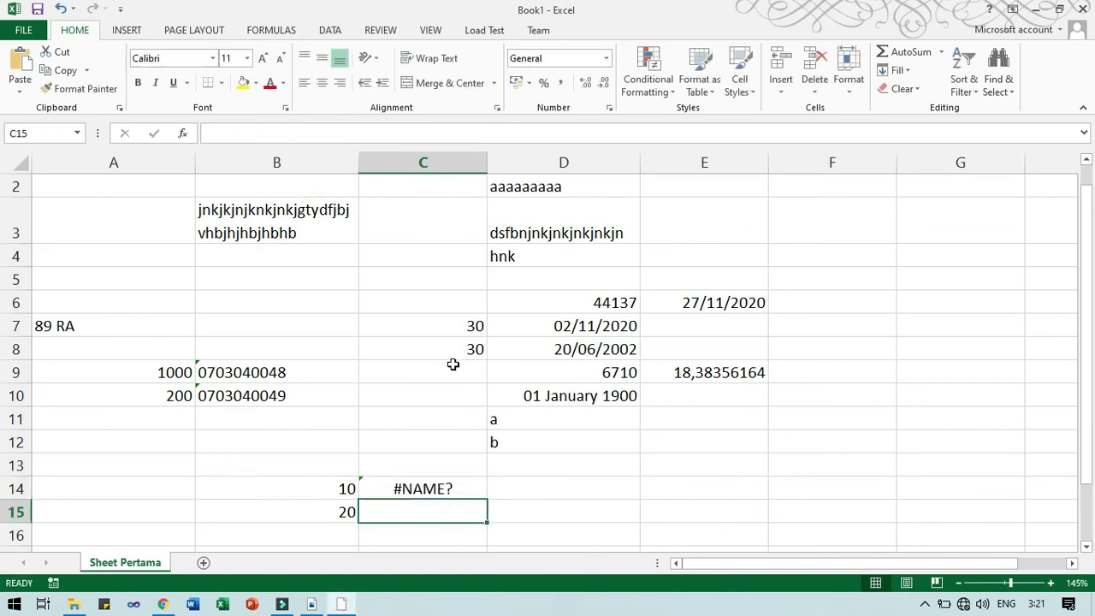
Complete C14's formula as =Angka_1+Angka_2, still showing 30.
{"action": "double_click", "coordinate": [457, 487]}
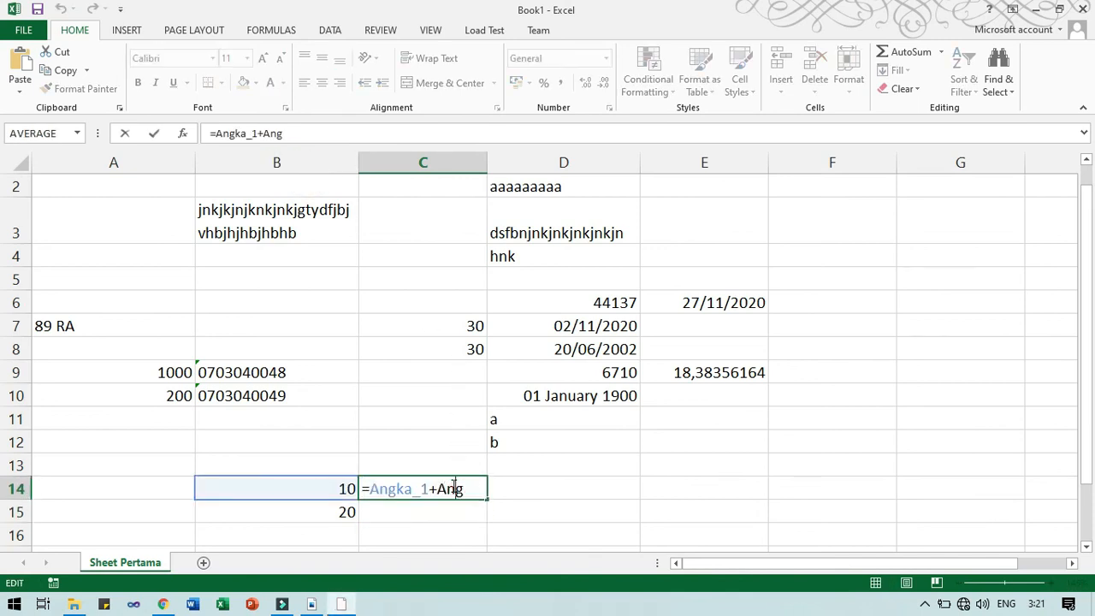
{"action": "left_click", "coordinate": [467, 489]}
{"action": "left_click", "coordinate": [321, 135]}
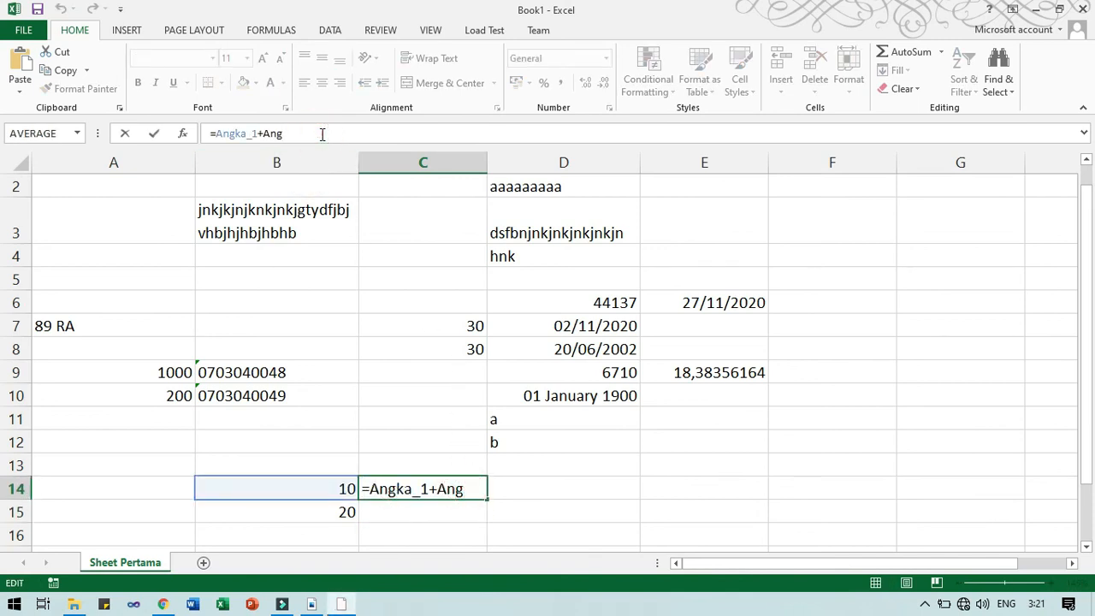
{"action": "type", "text": "ka"}
{"action": "left_click", "coordinate": [317, 177]}
{"action": "left_click", "coordinate": [312, 132]}
{"action": "left_click", "coordinate": [312, 137]}
{"action": "type", "text": "_"}
{"action": "left_click", "coordinate": [299, 176]}
{"action": "double_click", "coordinate": [300, 177]}
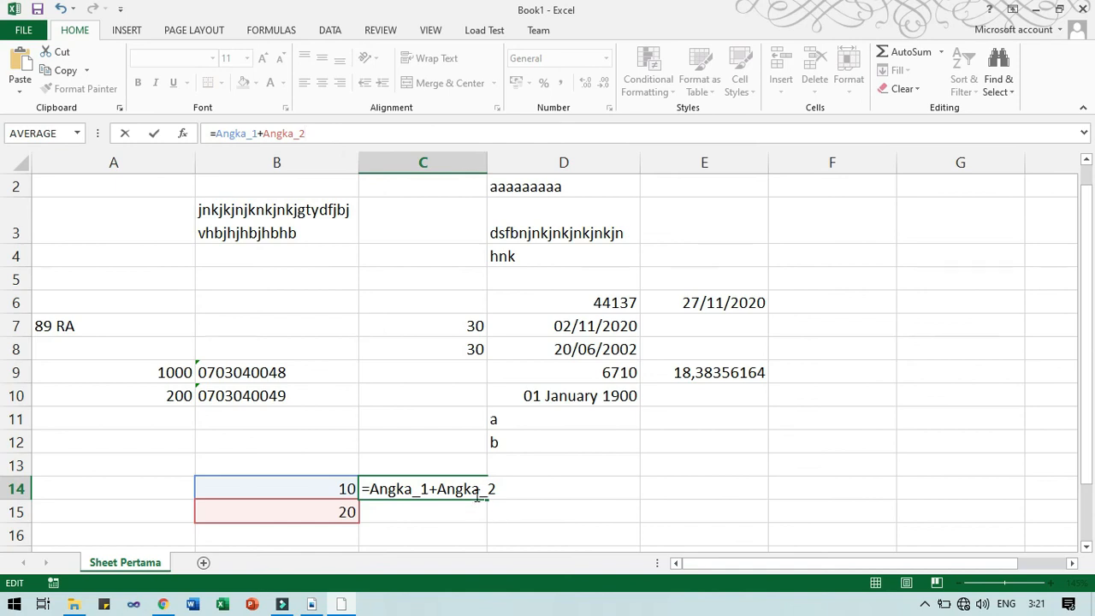
{"action": "key", "text": "Return"}
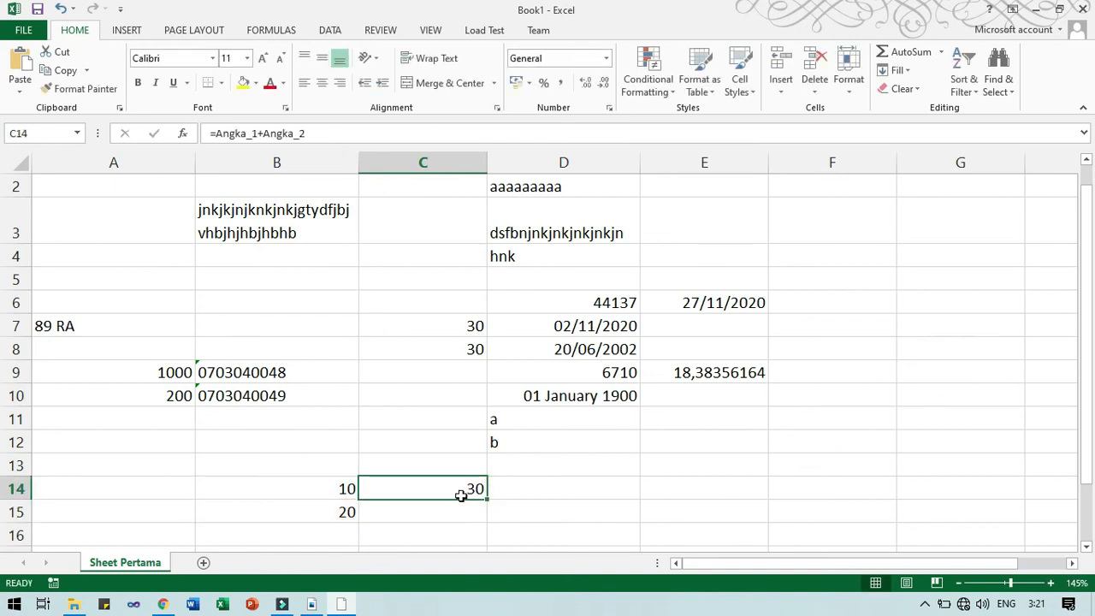
{"action": "double_click", "coordinate": [466, 495]}
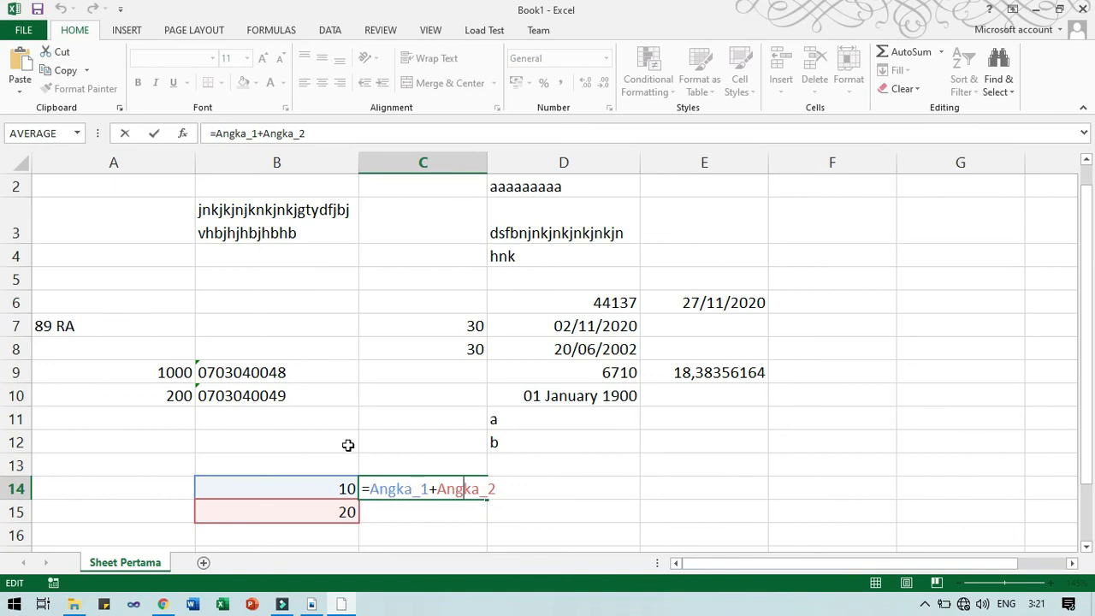
Enter =SUM(Angka_1;Angka_2) in C15 by clicking B14 and B15, giving 30.
{"action": "left_click", "coordinate": [424, 521]}
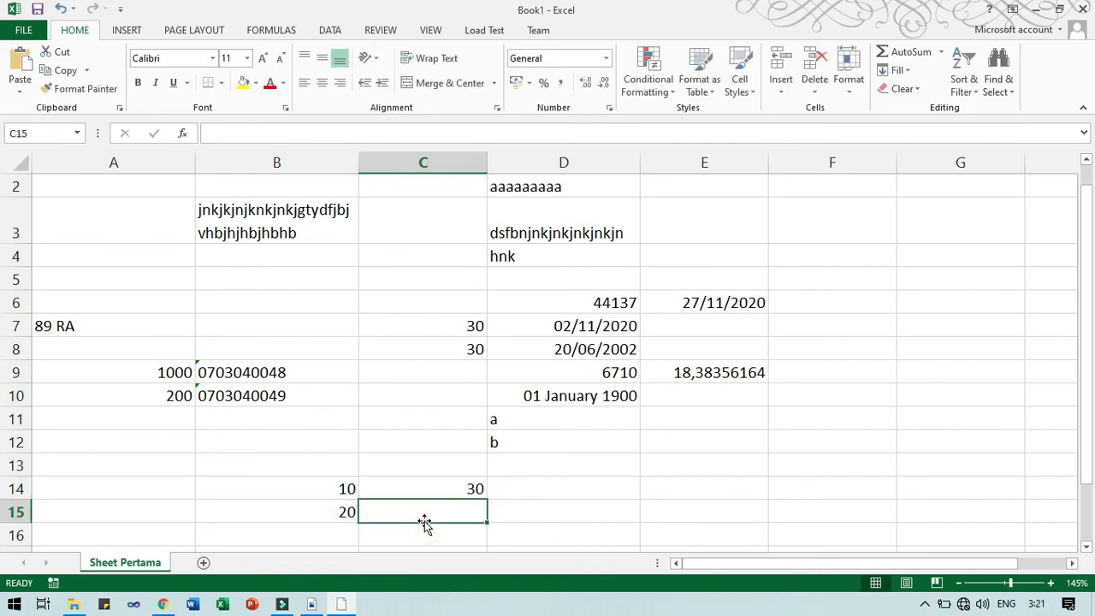
{"action": "type", "text": "=SUM"}
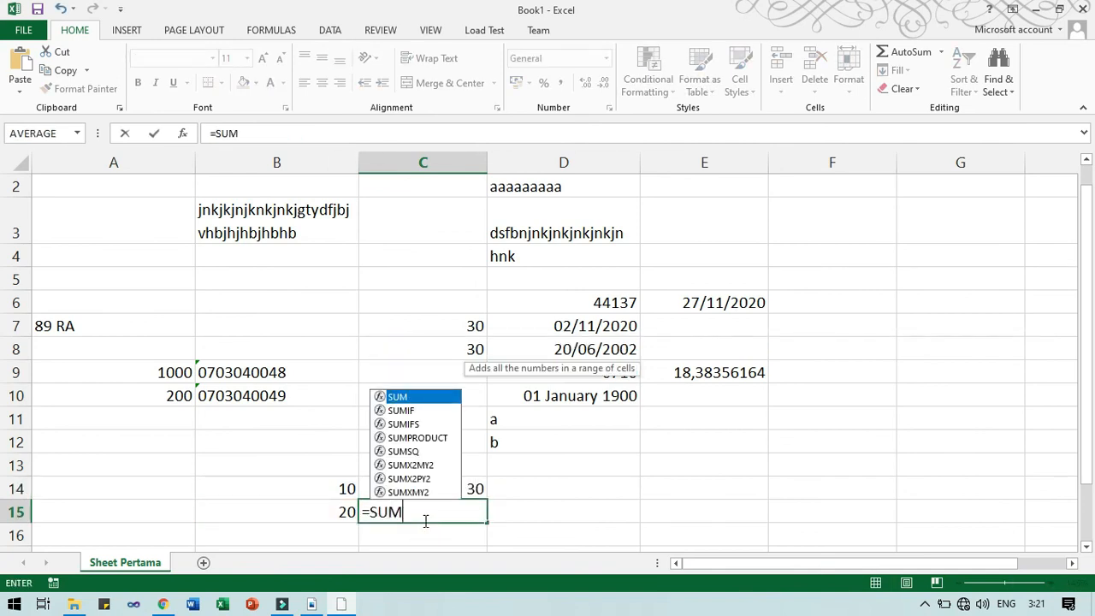
{"action": "type", "text": "("}
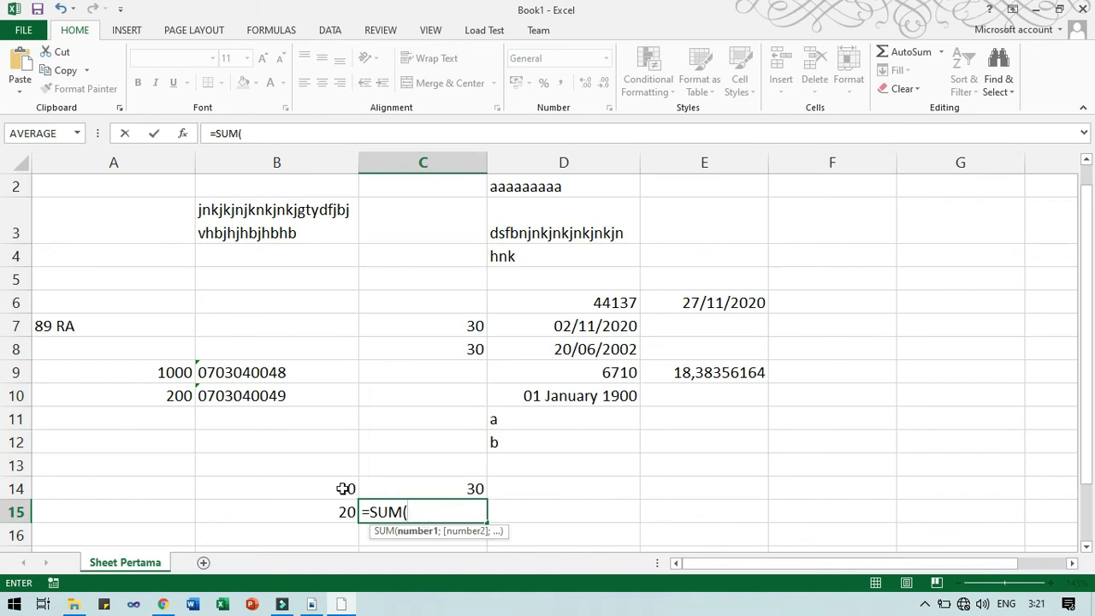
{"action": "left_click", "coordinate": [343, 489]}
{"action": "type", "text": "+"}
{"action": "key", "text": "BackSpace"}
{"action": "type", "text": ";"}
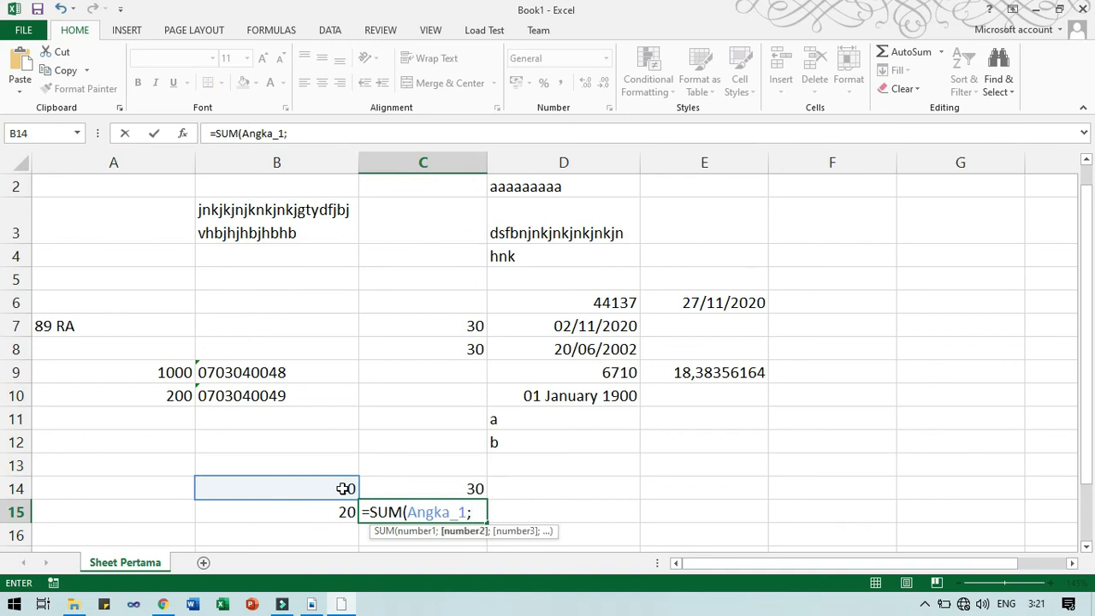
{"action": "left_click", "coordinate": [346, 512]}
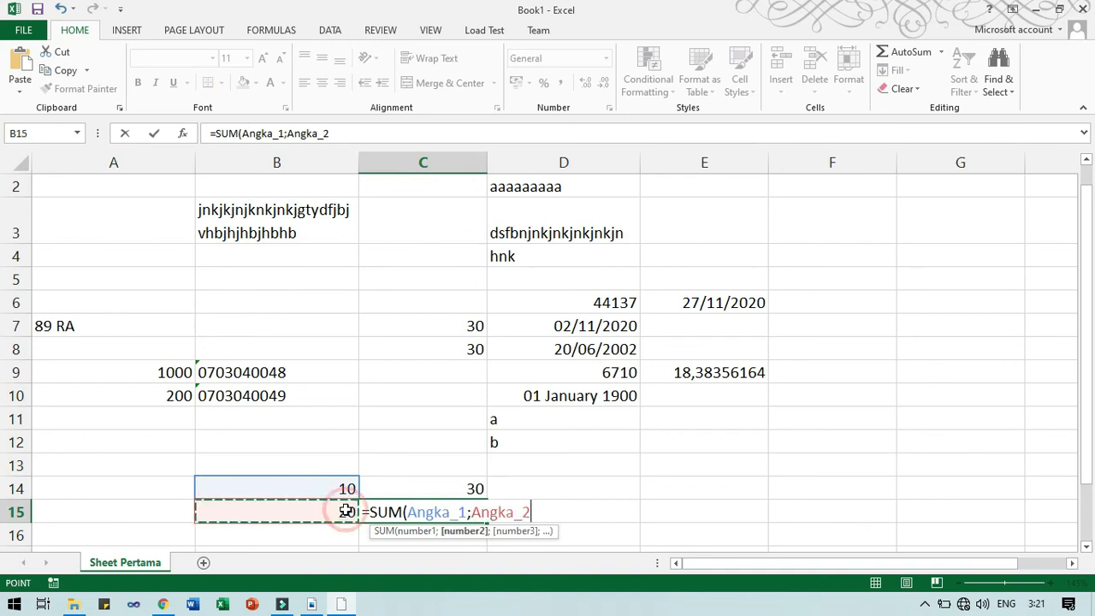
{"action": "type", "text": ")"}
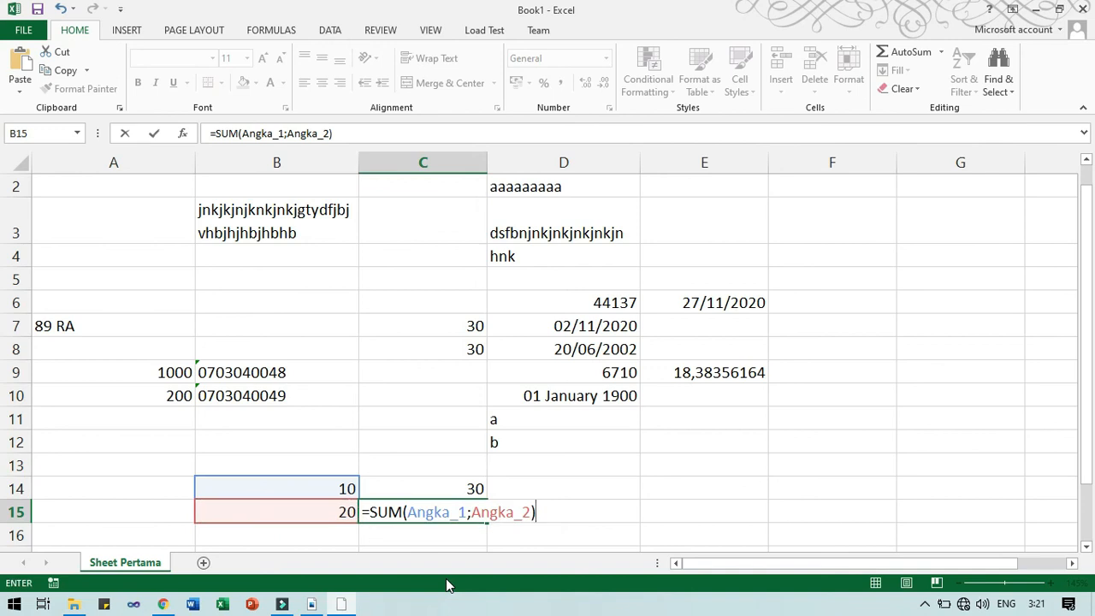
{"action": "key", "text": "Return"}
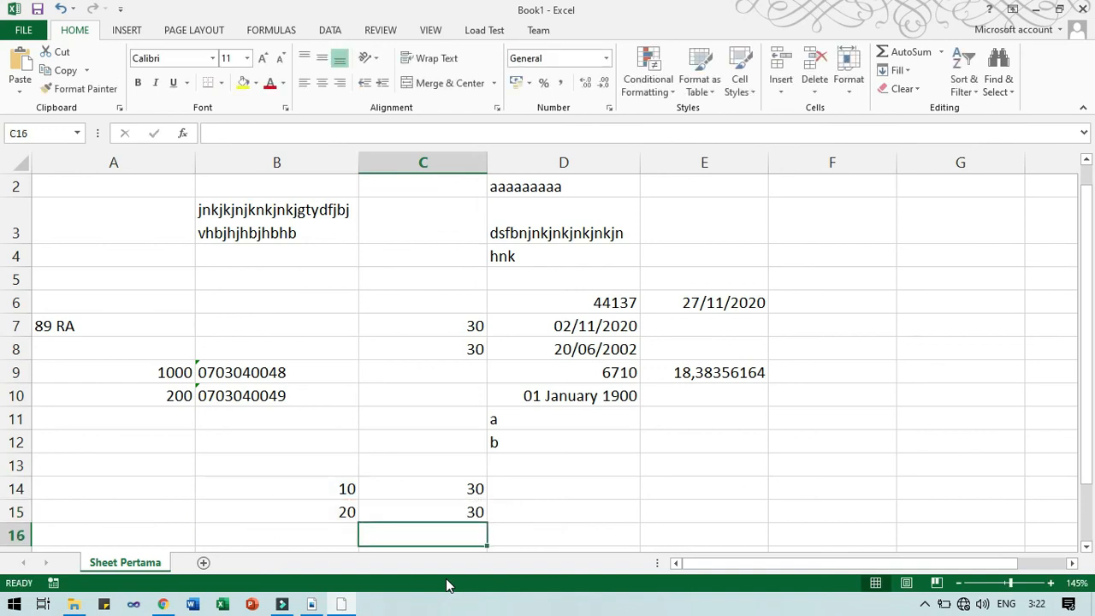
Review C15's formula, then switch to the PDF module in Nitro Pro.
{"action": "left_click", "coordinate": [474, 513]}
{"action": "double_click", "coordinate": [474, 514]}
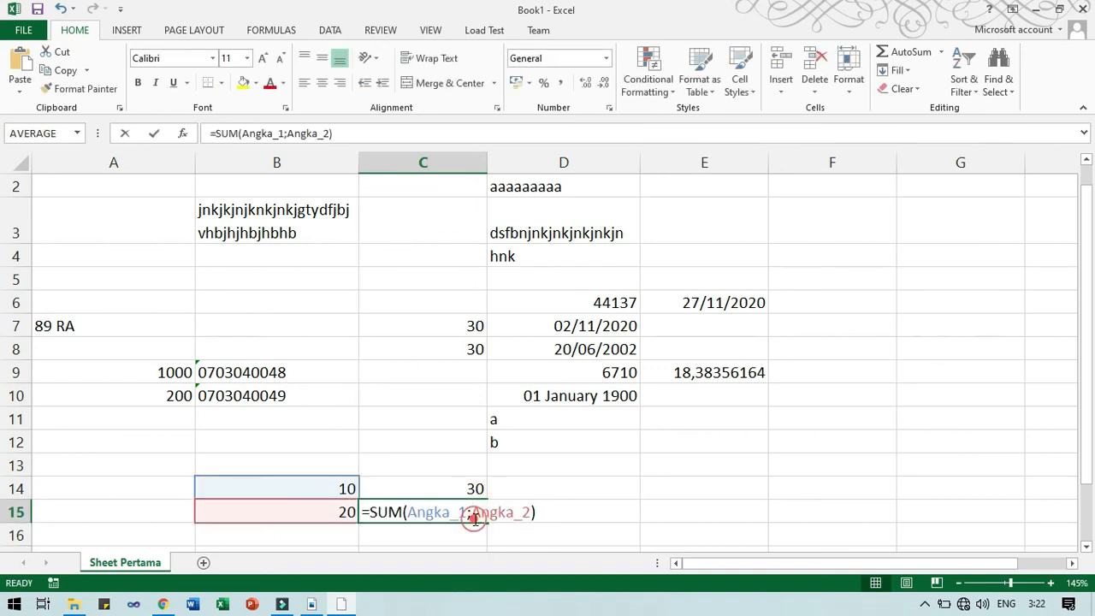
{"action": "left_click", "coordinate": [581, 516]}
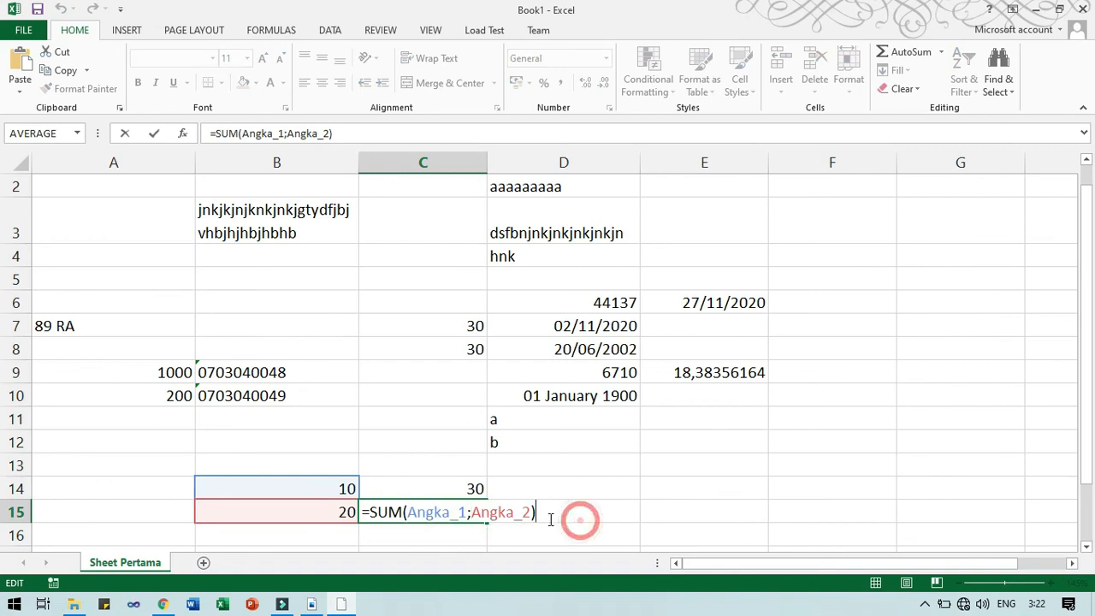
{"action": "key", "text": "Escape"}
{"action": "key", "text": "alt+Tab"}
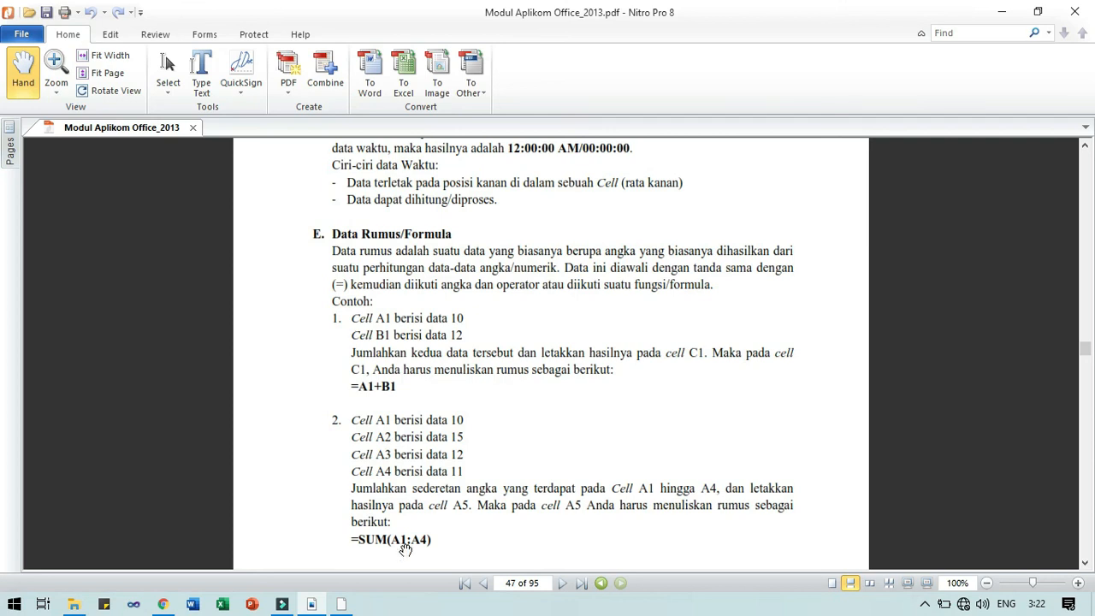
Read page 47's =A1+B1 and =SUM(A1:A4) formula examples in the module.
{"action": "key", "text": "alt"}
Back in Excel, enter 30 in B16 and clear the results in C14 and C15.
{"action": "key", "text": "alt+Tab"}
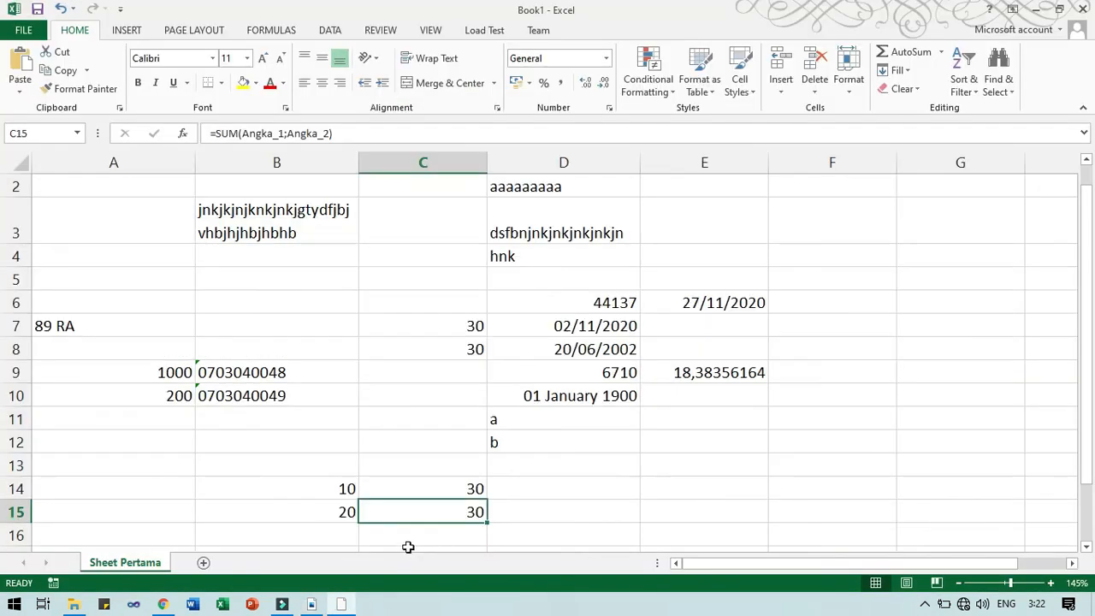
{"action": "left_click_drag", "start_coordinate": [336, 490], "coordinate": [338, 507]}
{"action": "left_click", "coordinate": [588, 493]}
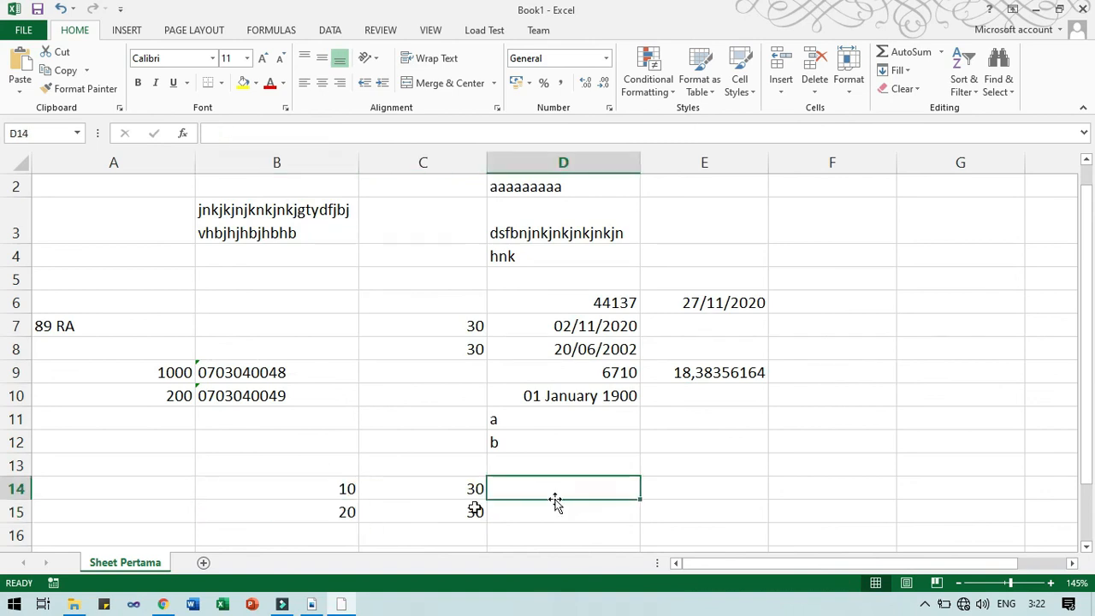
{"action": "left_click", "coordinate": [337, 533]}
{"action": "type", "text": "30"}
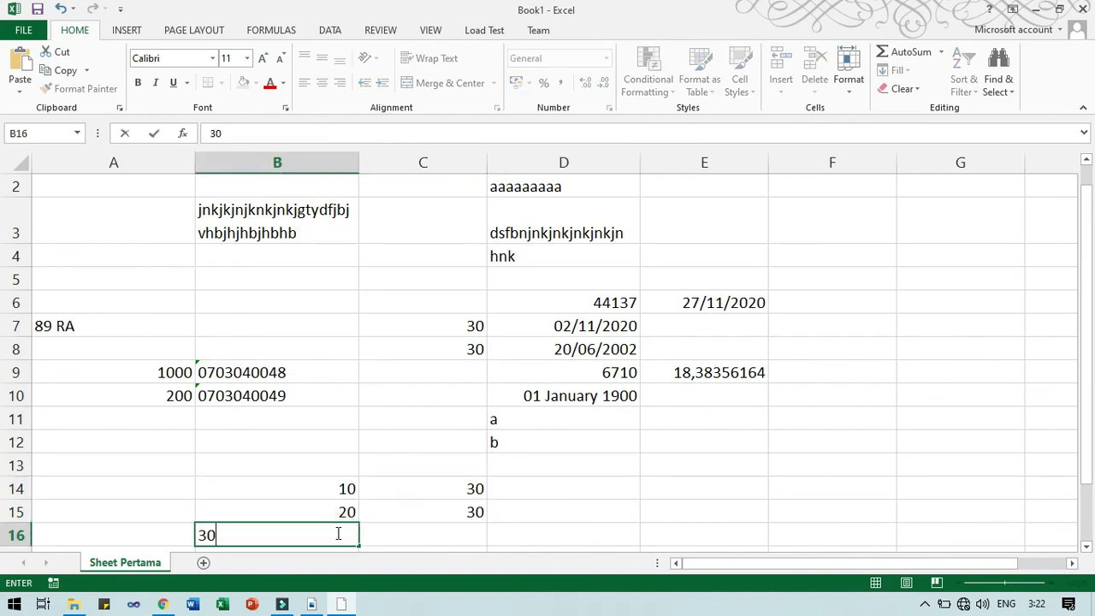
{"action": "key", "text": "Return"}
{"action": "left_click_drag", "start_coordinate": [427, 463], "coordinate": [431, 492]}
{"action": "key", "text": "Delete"}
Enter =SUM(B14:B16) in C14 by dragging over the range, giving 60.
{"action": "key", "text": "shift+Up"}
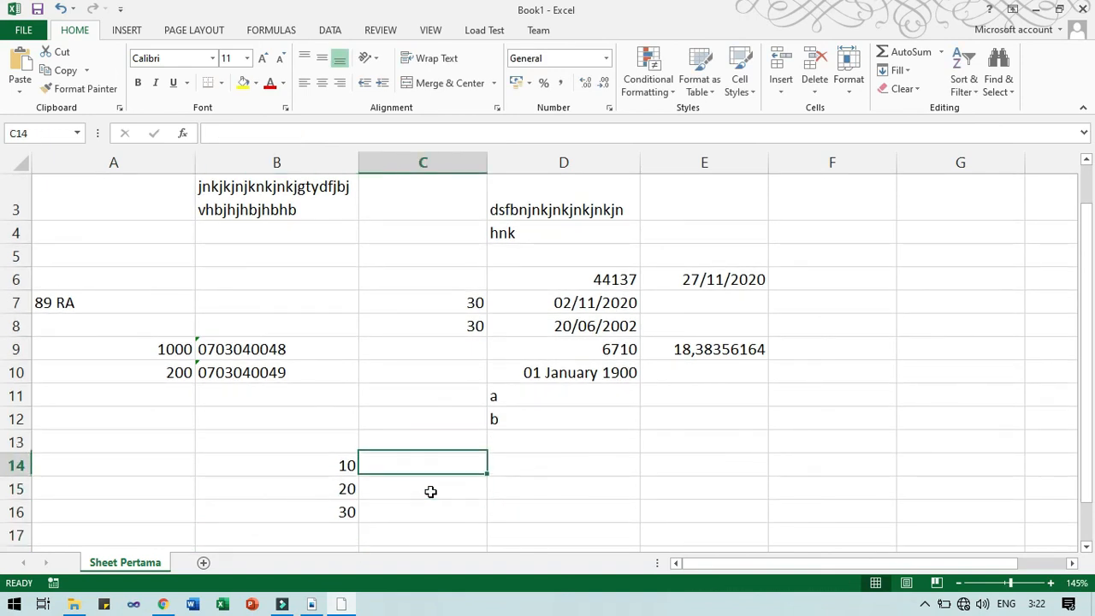
{"action": "type", "text": "=SUM"}
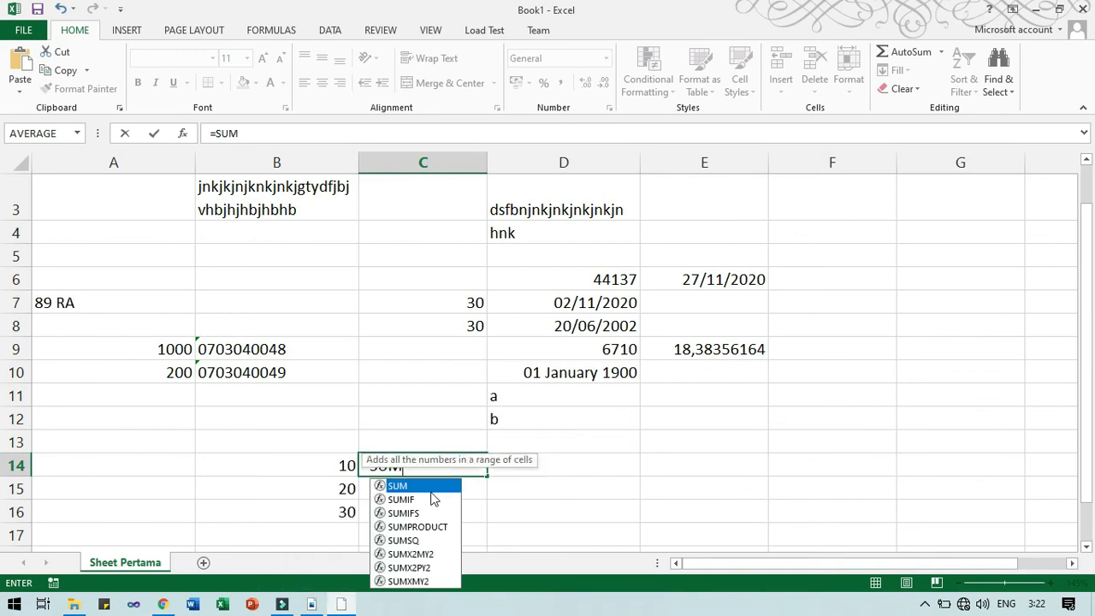
{"action": "double_click", "coordinate": [430, 487]}
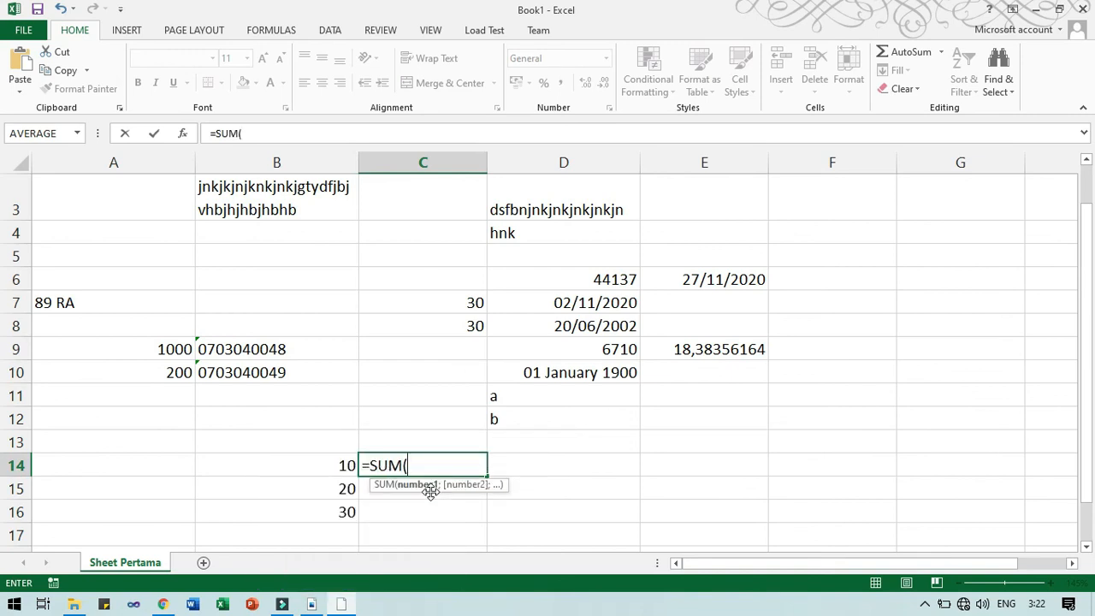
{"action": "left_click_drag", "start_coordinate": [335, 462], "coordinate": [342, 503]}
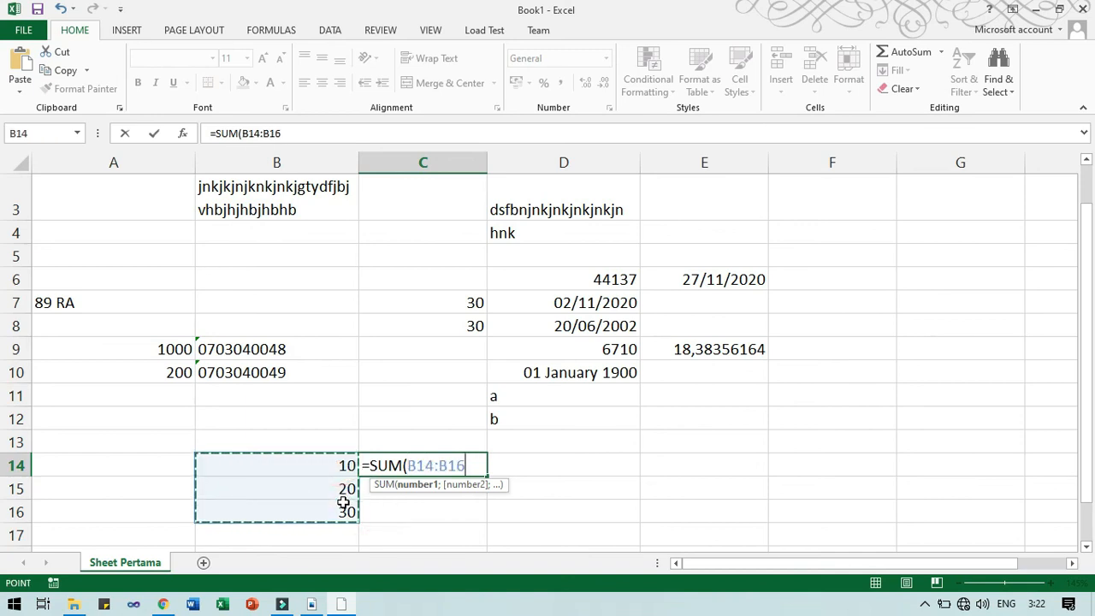
{"action": "type", "text": ")"}
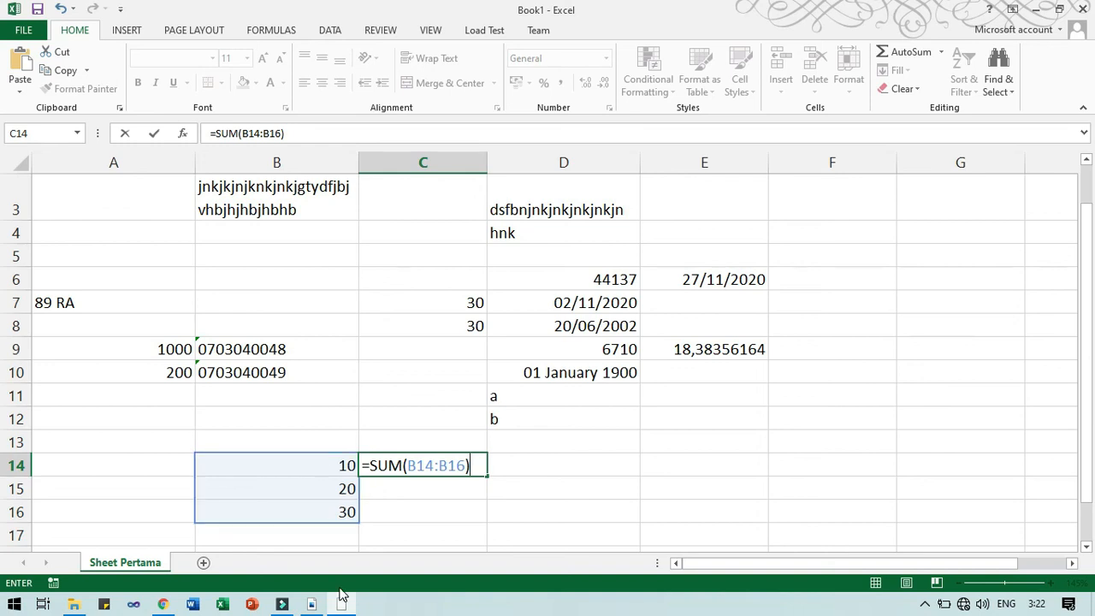
{"action": "key", "text": "Return"}
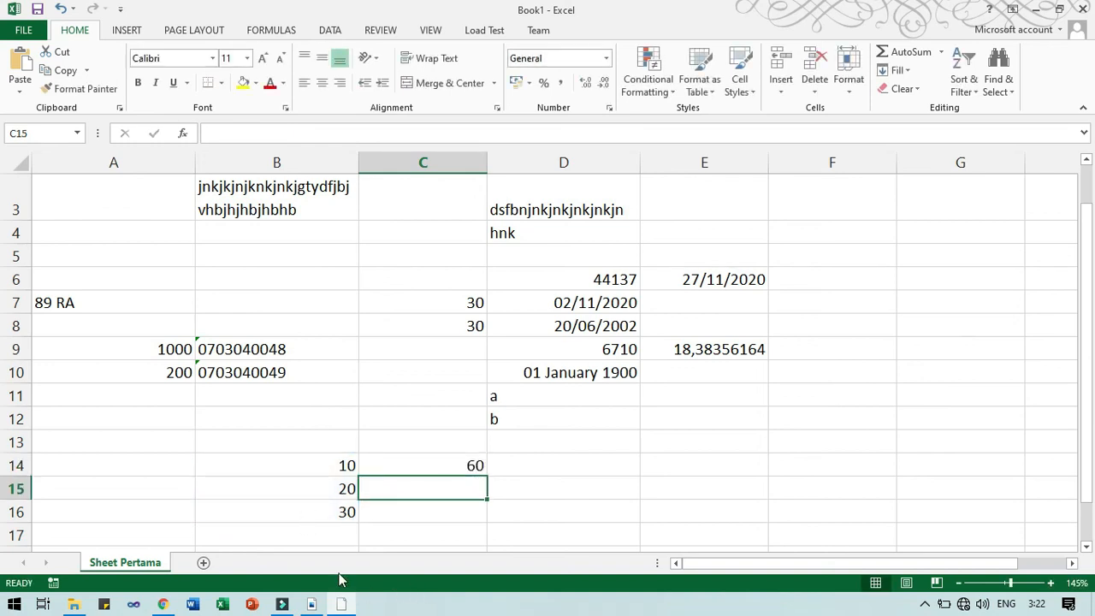
{"action": "left_click", "coordinate": [437, 462]}
{"action": "double_click", "coordinate": [437, 462]}
Clear C14 and enter 40 in B17.
{"action": "key", "text": "Escape"}
{"action": "key", "text": "Delete"}
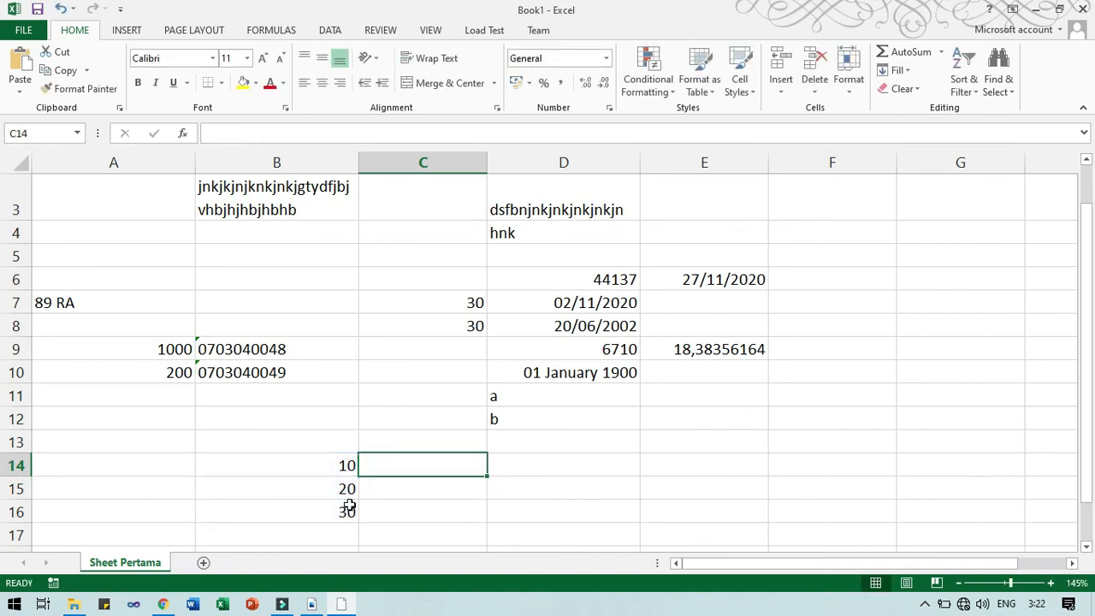
{"action": "left_click", "coordinate": [314, 534]}
{"action": "type", "text": "40"}
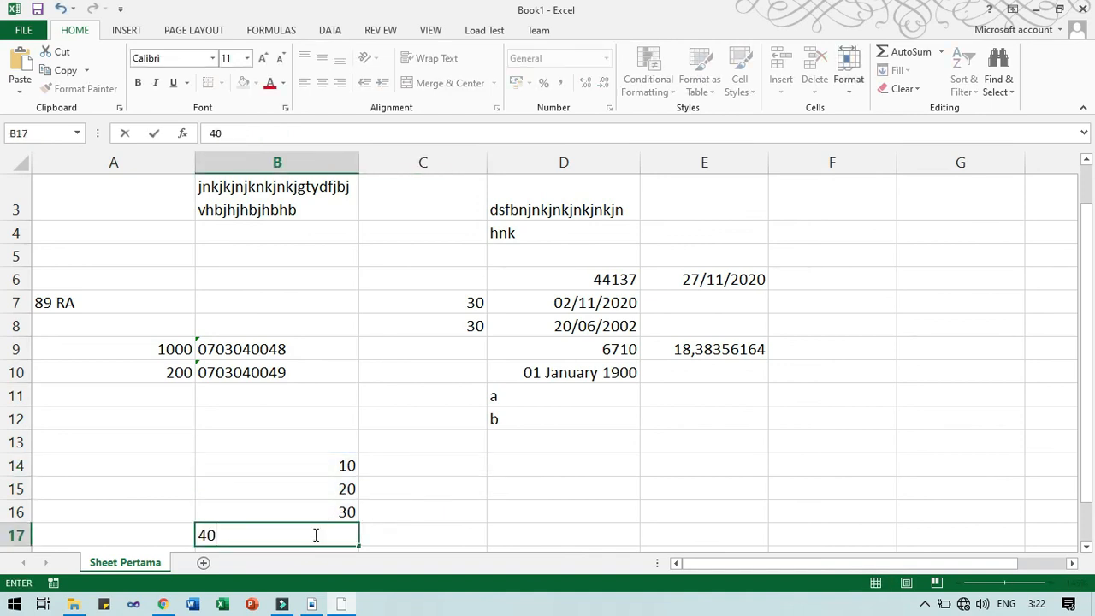
{"action": "key", "text": "Return"}
{"action": "left_click", "coordinate": [310, 422]}
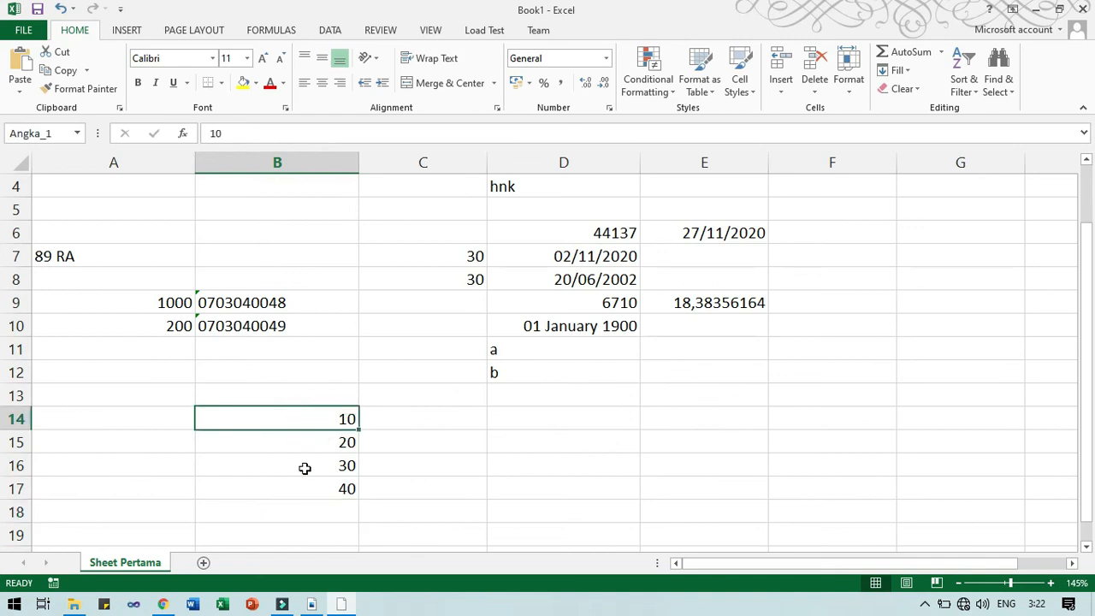
{"action": "left_click", "coordinate": [306, 466]}
{"action": "left_click", "coordinate": [304, 487]}
Start a SUM in C14 with Angka_1 and the B16:B17 range.
{"action": "left_click", "coordinate": [427, 417]}
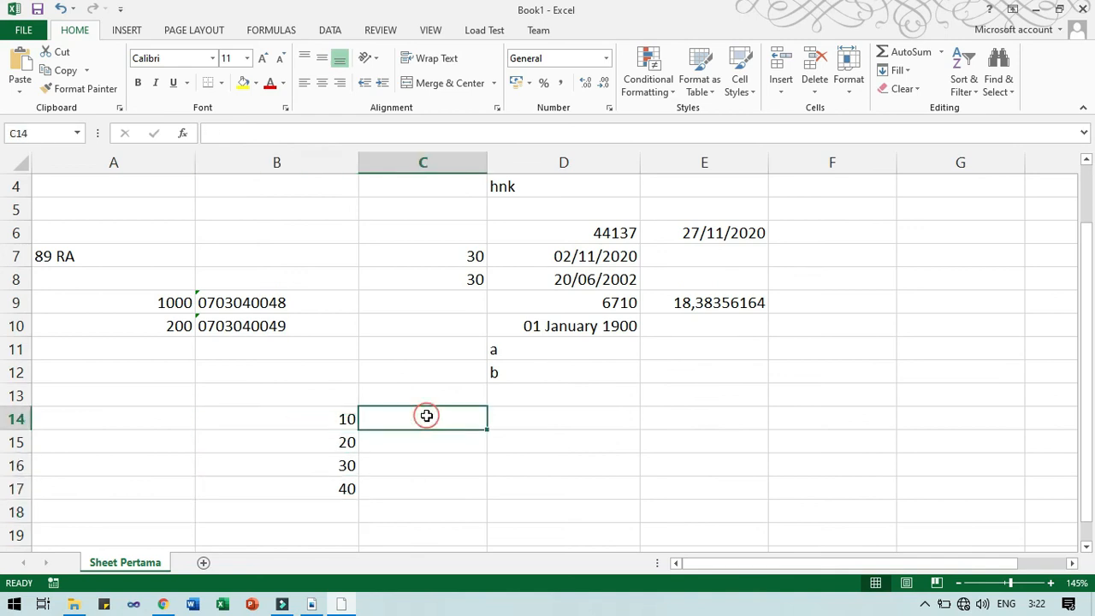
{"action": "type", "text": "=SUM("}
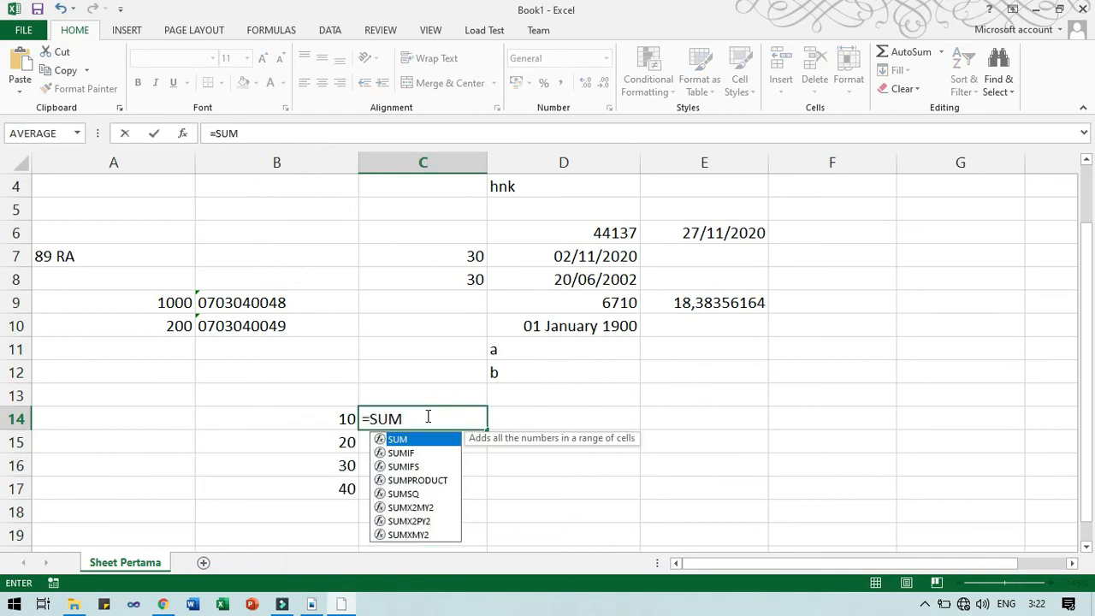
{"action": "left_click", "coordinate": [336, 418]}
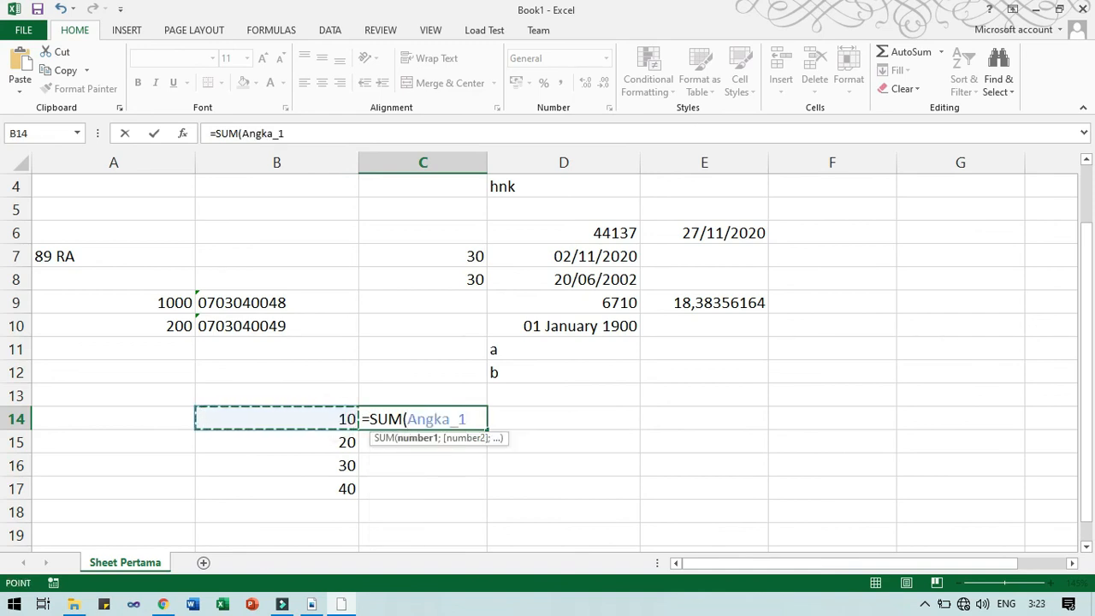
{"action": "type", "text": ";"}
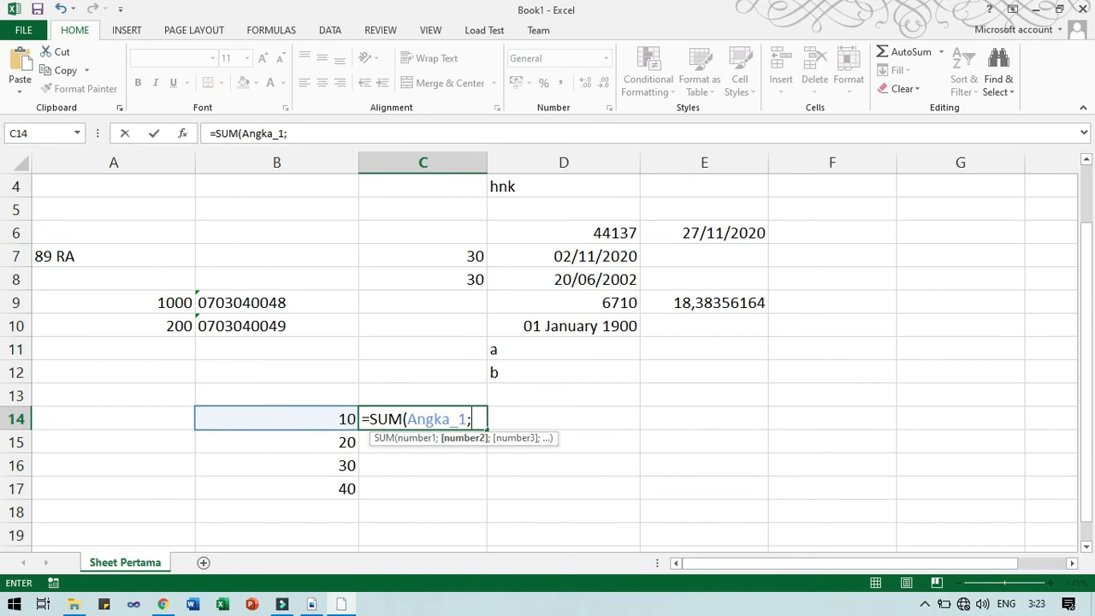
{"action": "left_click", "coordinate": [316, 468]}
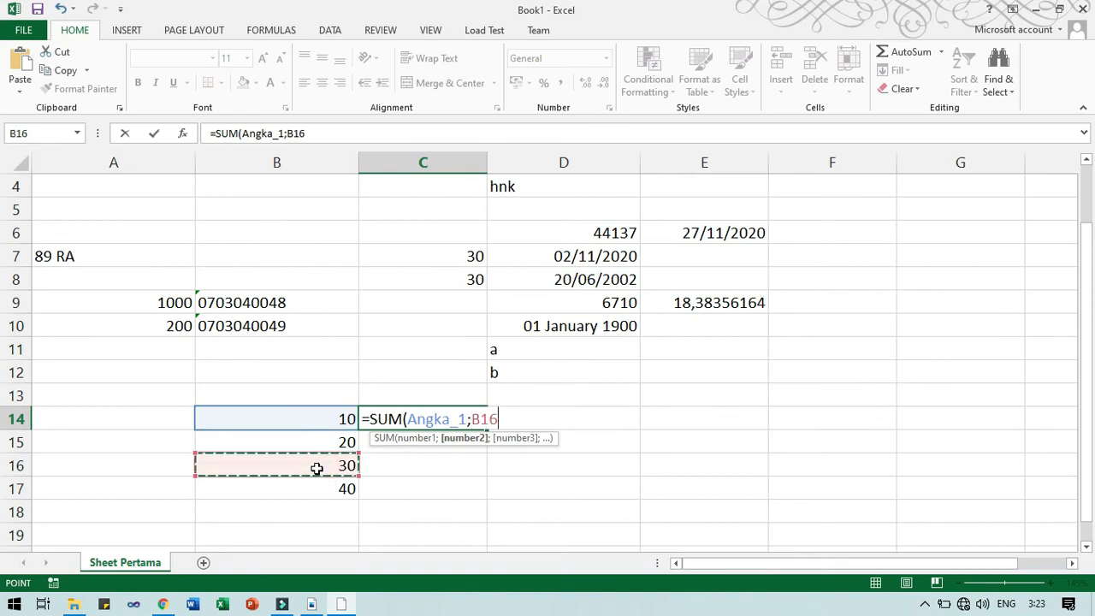
{"action": "key", "text": "F8"}
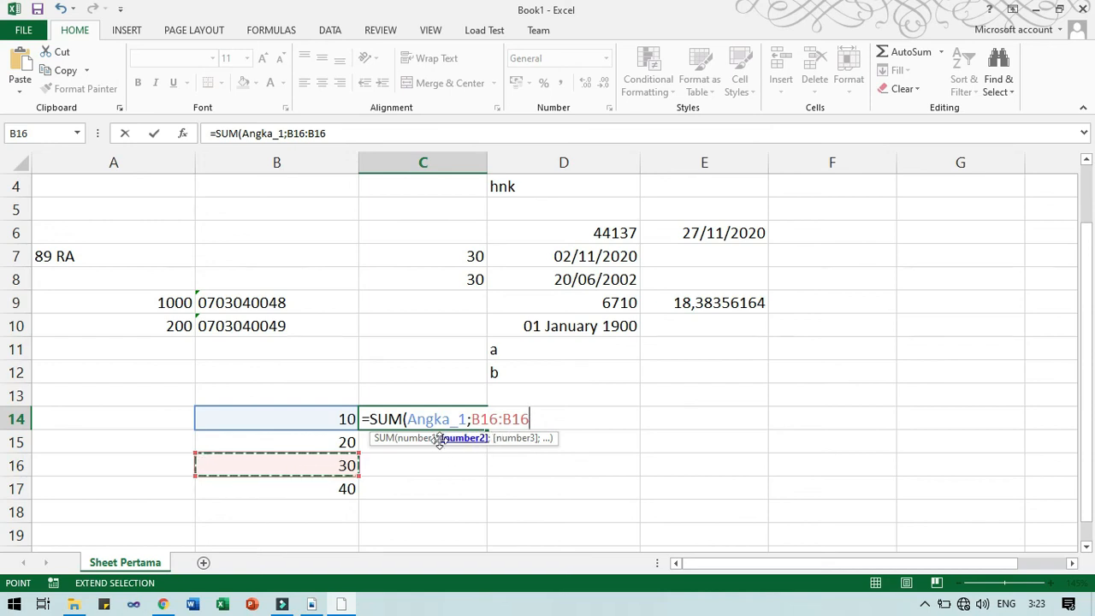
{"action": "left_click", "coordinate": [347, 490]}
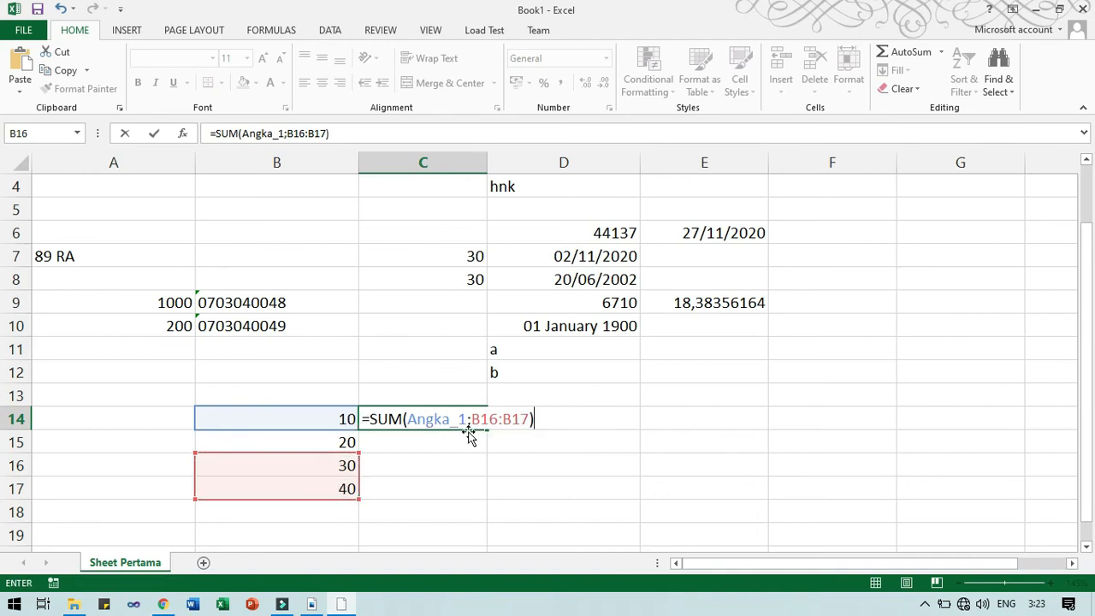
Fix the formula to =SUM(Angka_1;B16;B17) so C14 shows 80, then return to Nitro Pro.
{"action": "left_click", "coordinate": [502, 419]}
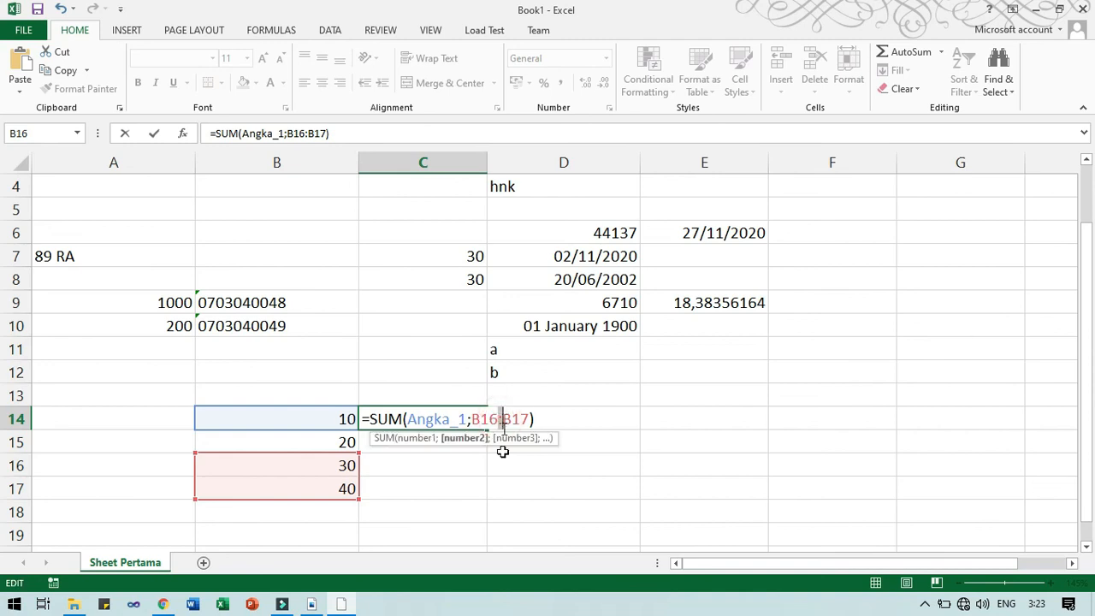
{"action": "key", "text": "BackSpace"}
{"action": "type", "text": ";"}
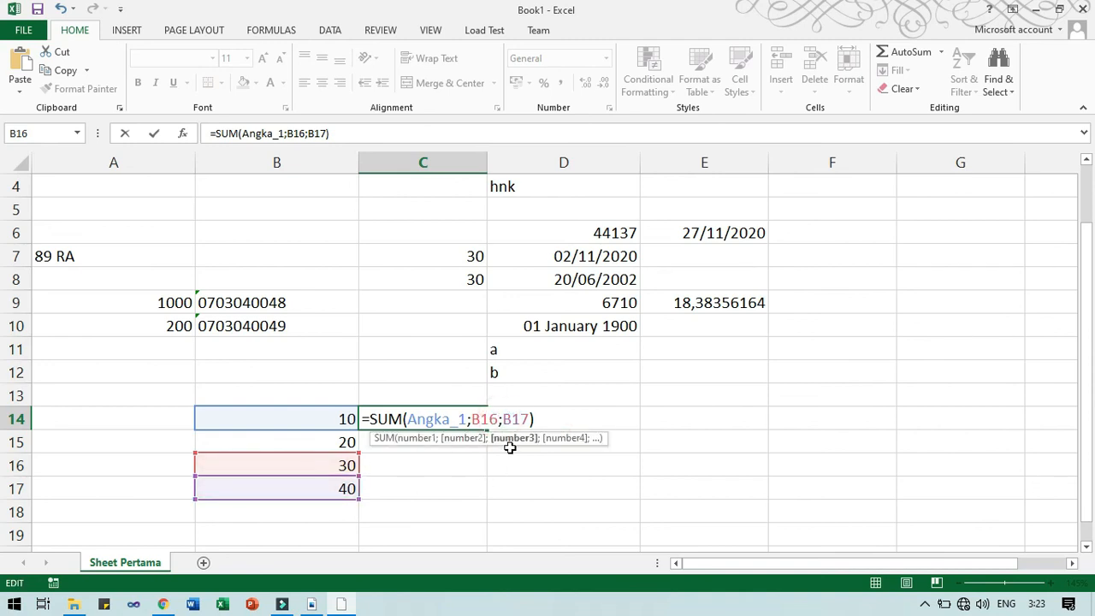
{"action": "key", "text": "BackSpace"}
{"action": "type", "text": ":"}
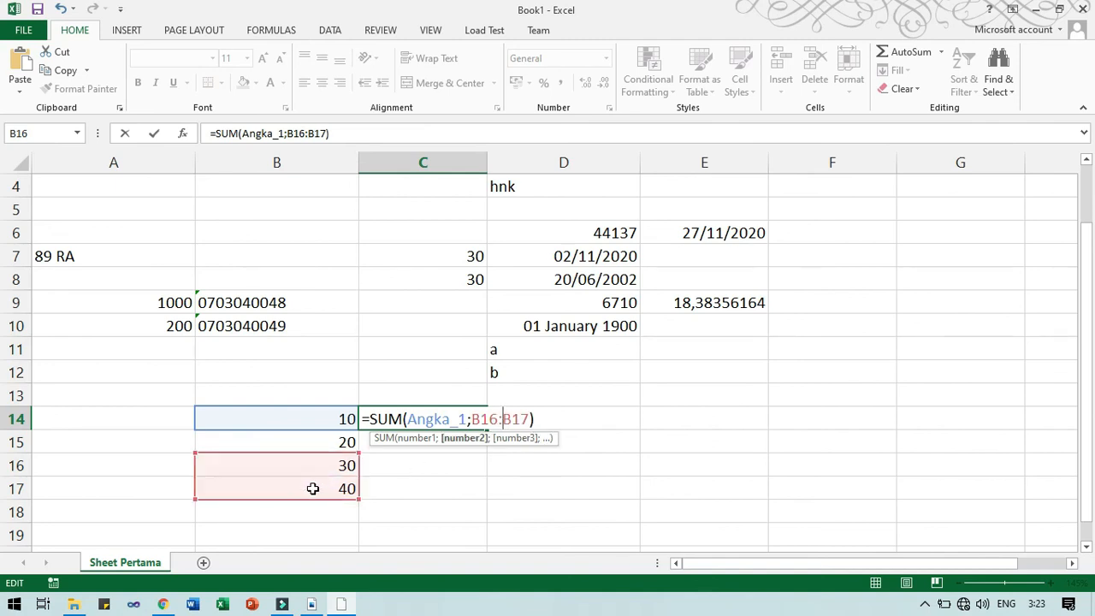
{"action": "key", "text": "BackSpace"}
{"action": "type", "text": ";"}
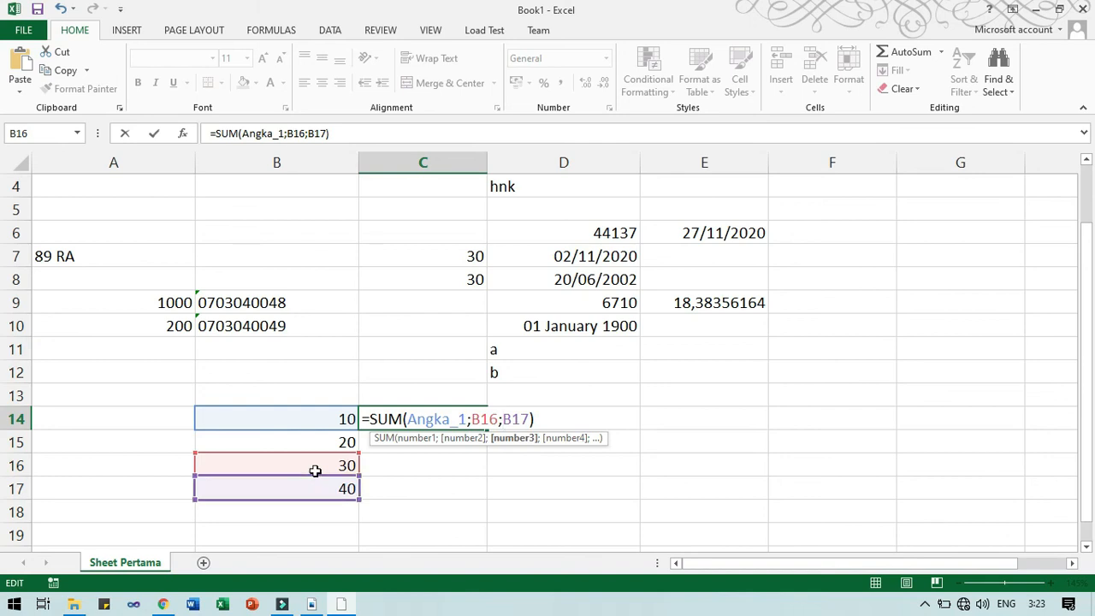
{"action": "left_click", "coordinate": [469, 419]}
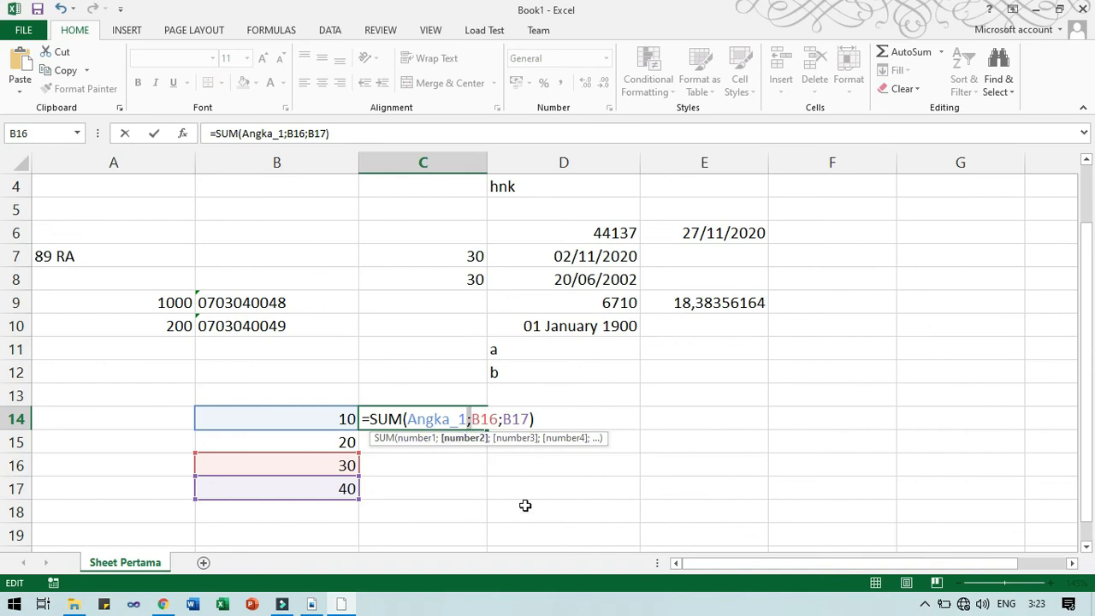
{"action": "key", "text": "Return"}
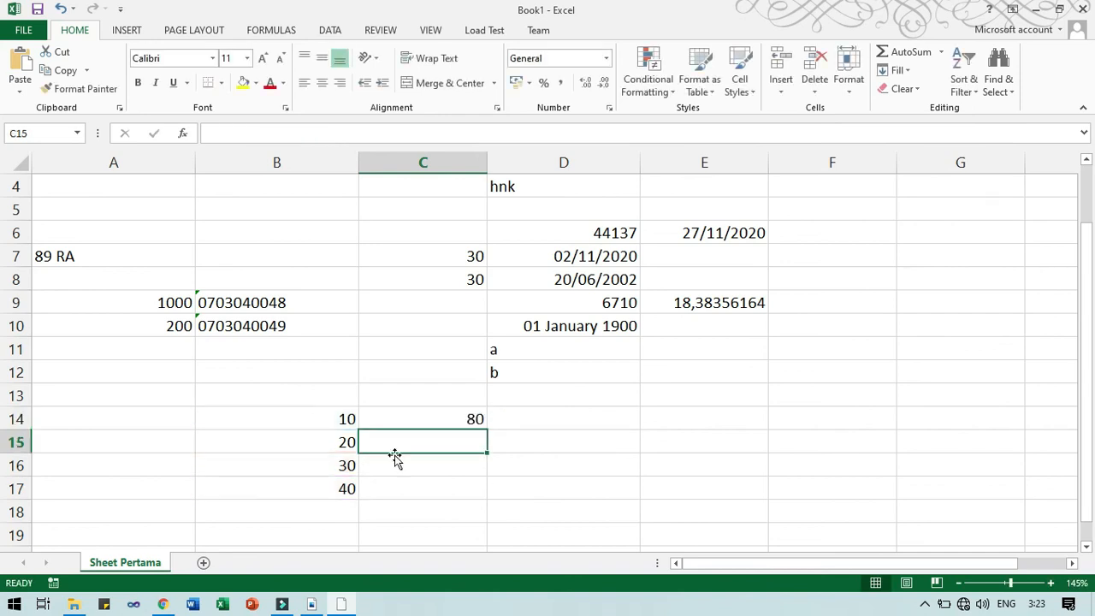
{"action": "left_click", "coordinate": [311, 604]}
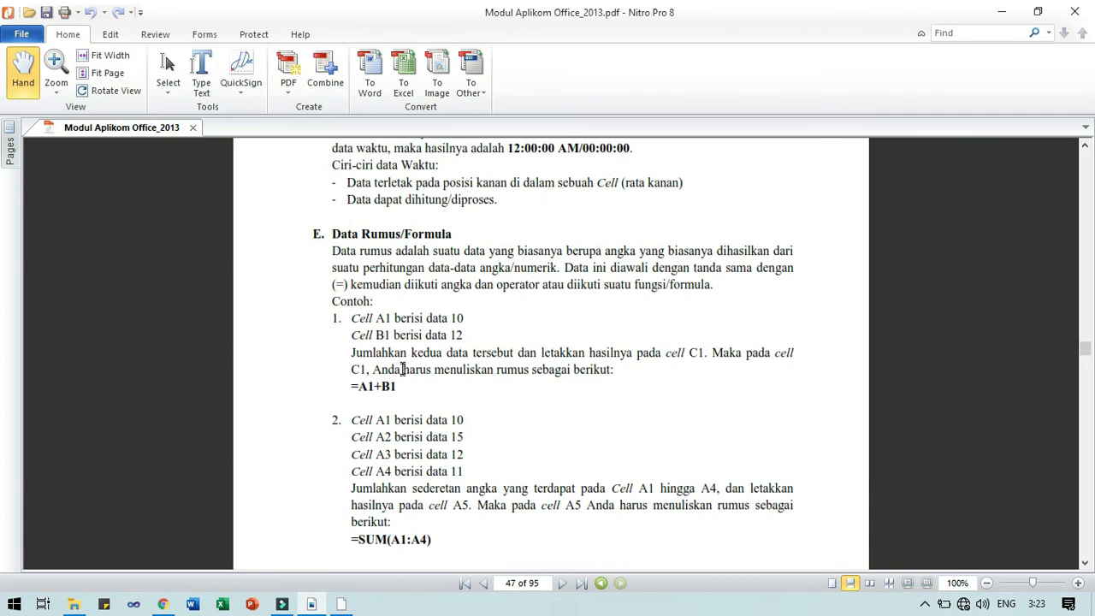
{"action": "scroll", "coordinate": [403, 369], "scroll_direction": "up", "scroll_amount": 5}
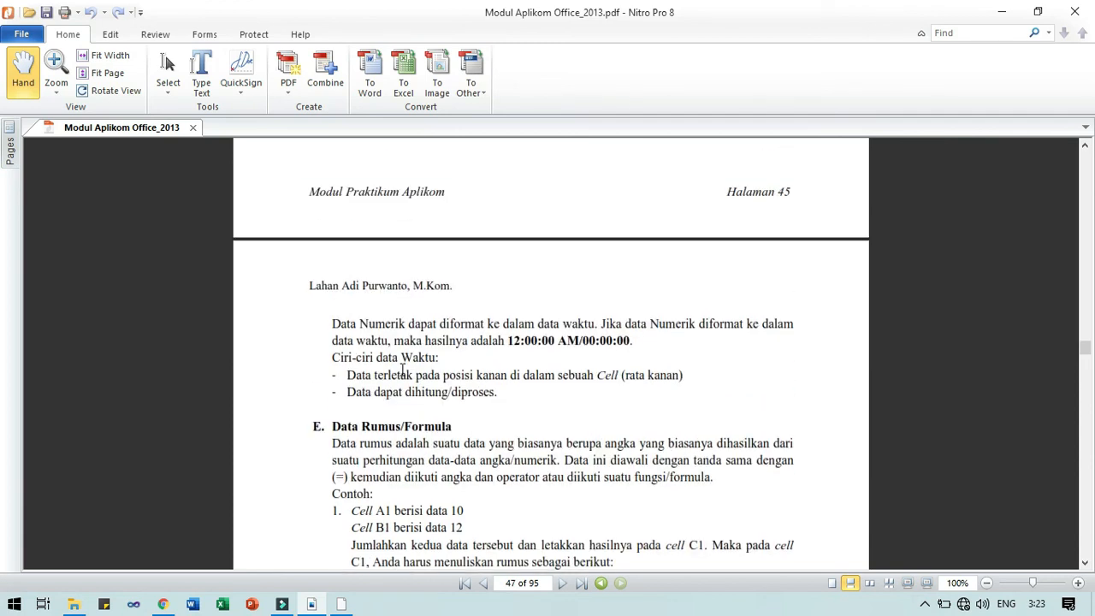
{"action": "scroll", "coordinate": [403, 369], "scroll_direction": "up", "scroll_amount": 15}
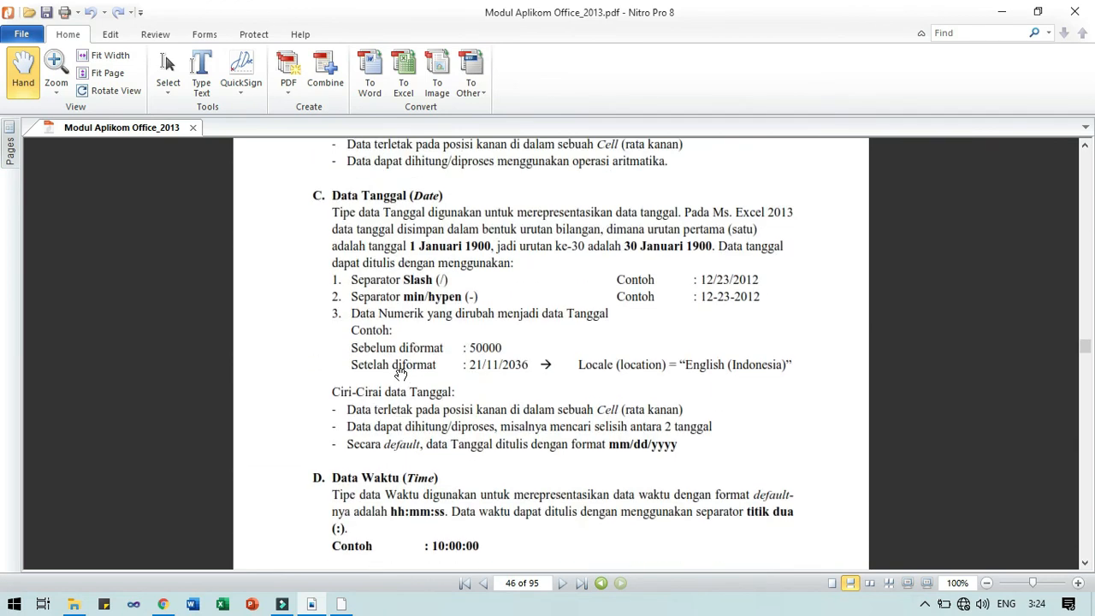
{"action": "scroll", "coordinate": [401, 374], "scroll_direction": "down", "scroll_amount": 7}
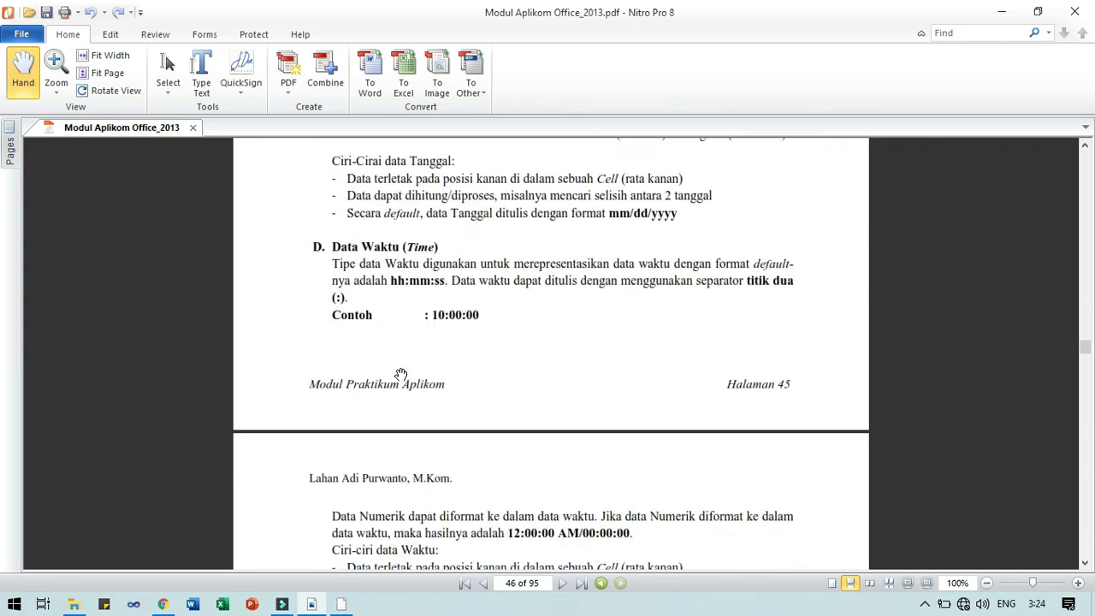
{"action": "scroll", "coordinate": [401, 374], "scroll_direction": "down", "scroll_amount": 12}
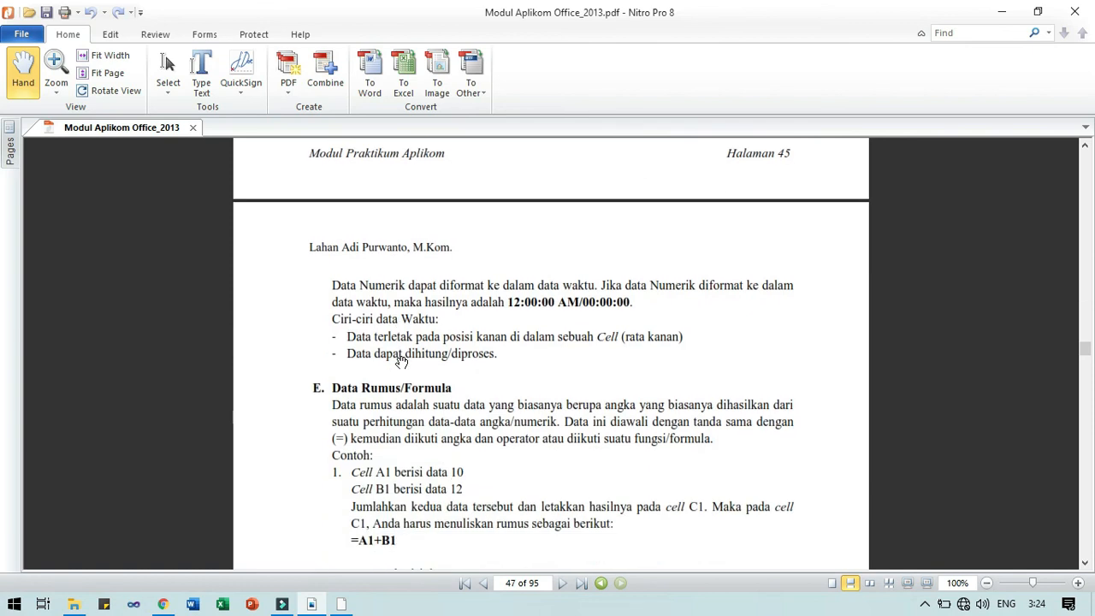
{"action": "scroll", "coordinate": [401, 361], "scroll_direction": "down", "scroll_amount": 3}
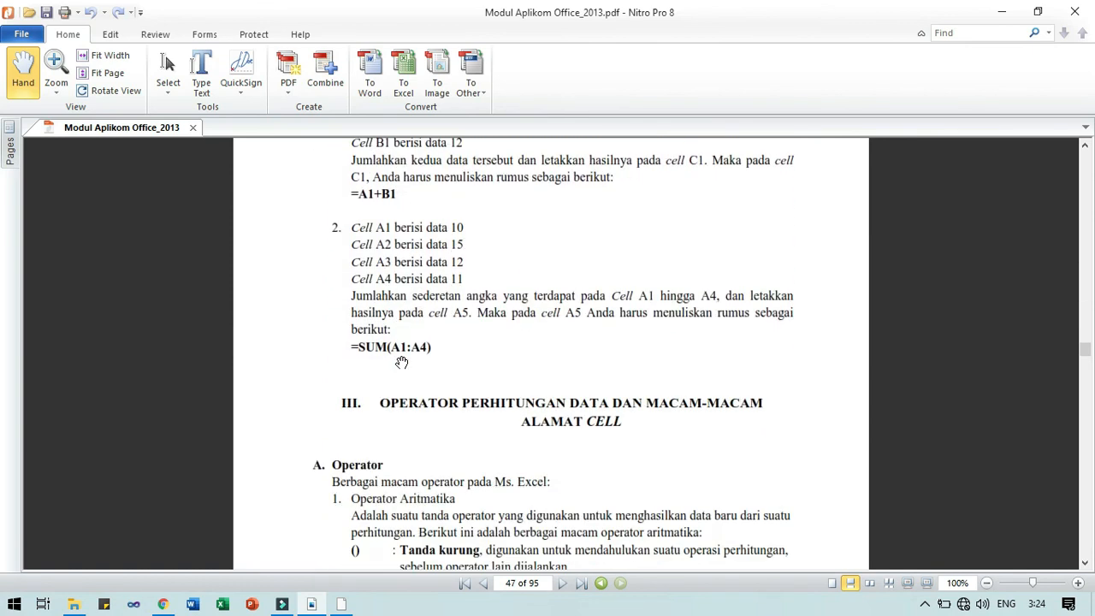
{"action": "scroll", "coordinate": [402, 361], "scroll_direction": "down", "scroll_amount": 5}
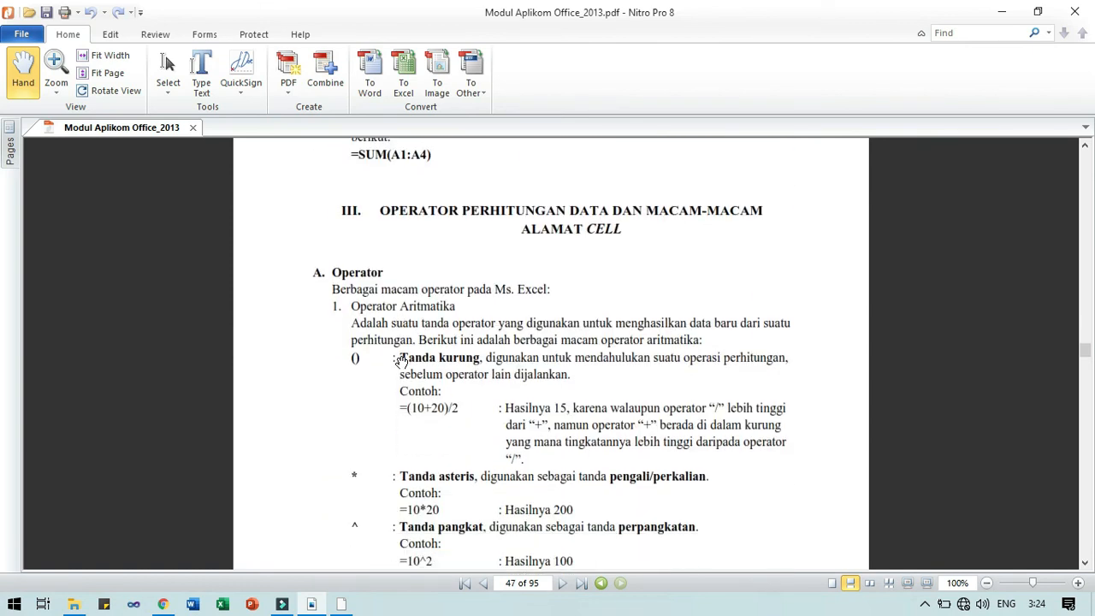
{"action": "scroll", "coordinate": [401, 361], "scroll_direction": "up", "scroll_amount": 10}
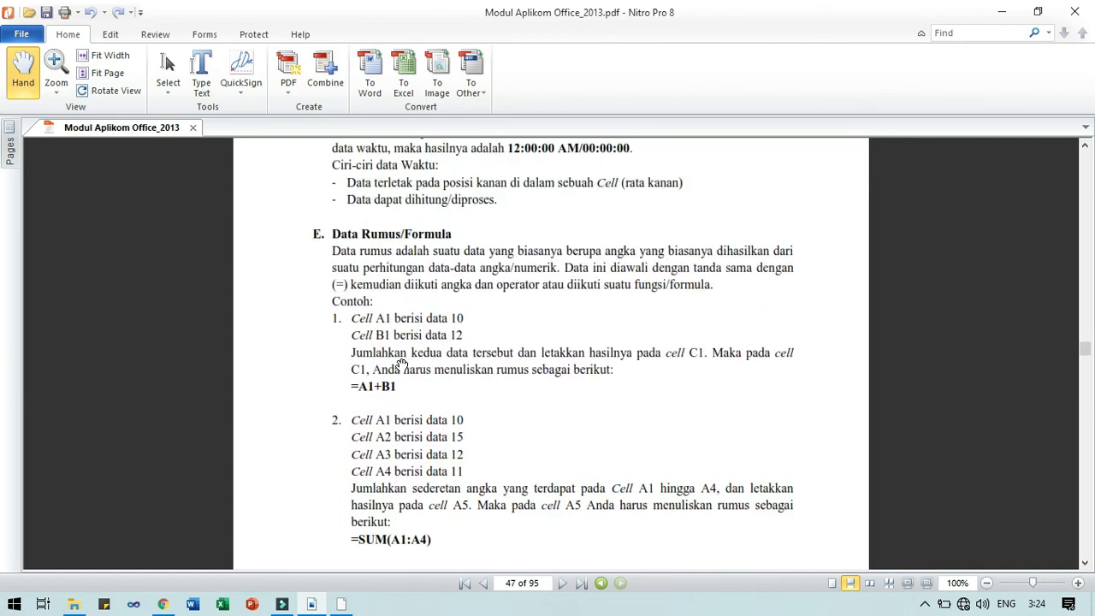